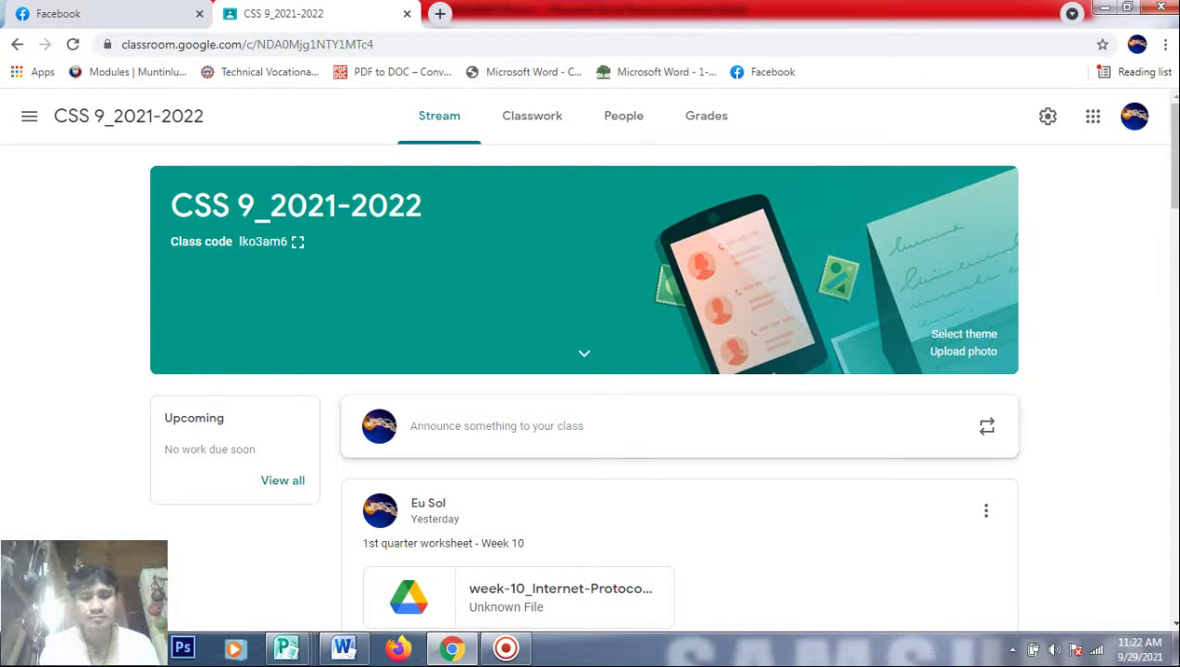
click(1012, 652)
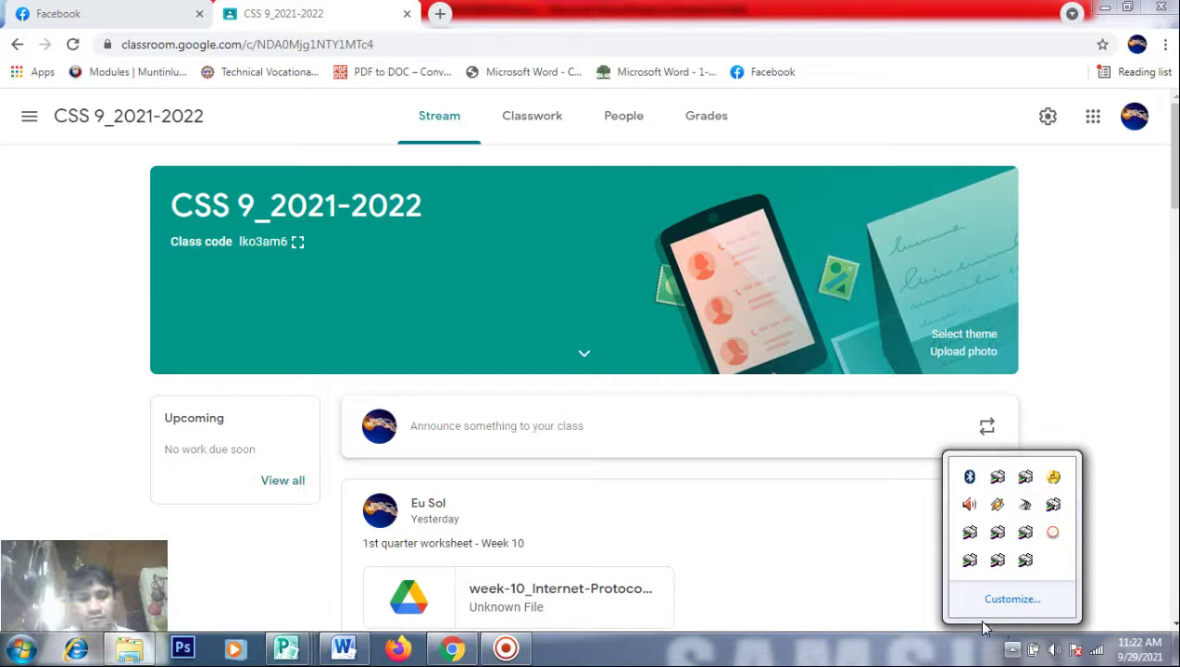
click(1155, 537)
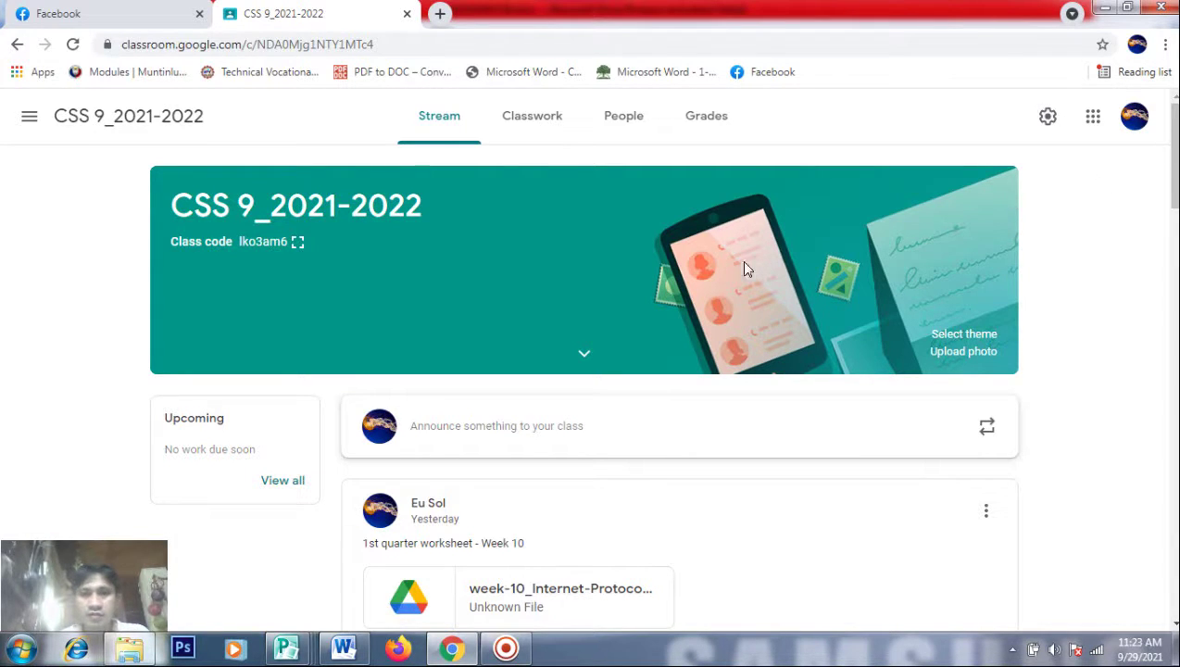
Look through the class's Stream, Classwork and People pages, and highlight the class code on the Stream page
click(442, 121)
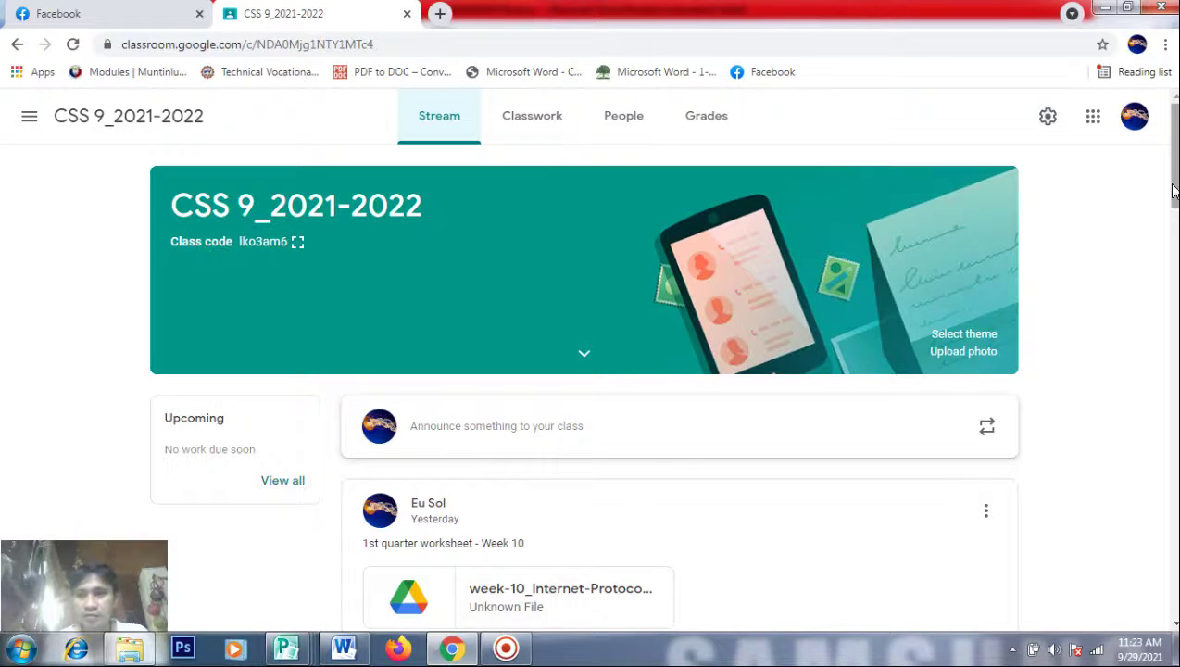
click(543, 123)
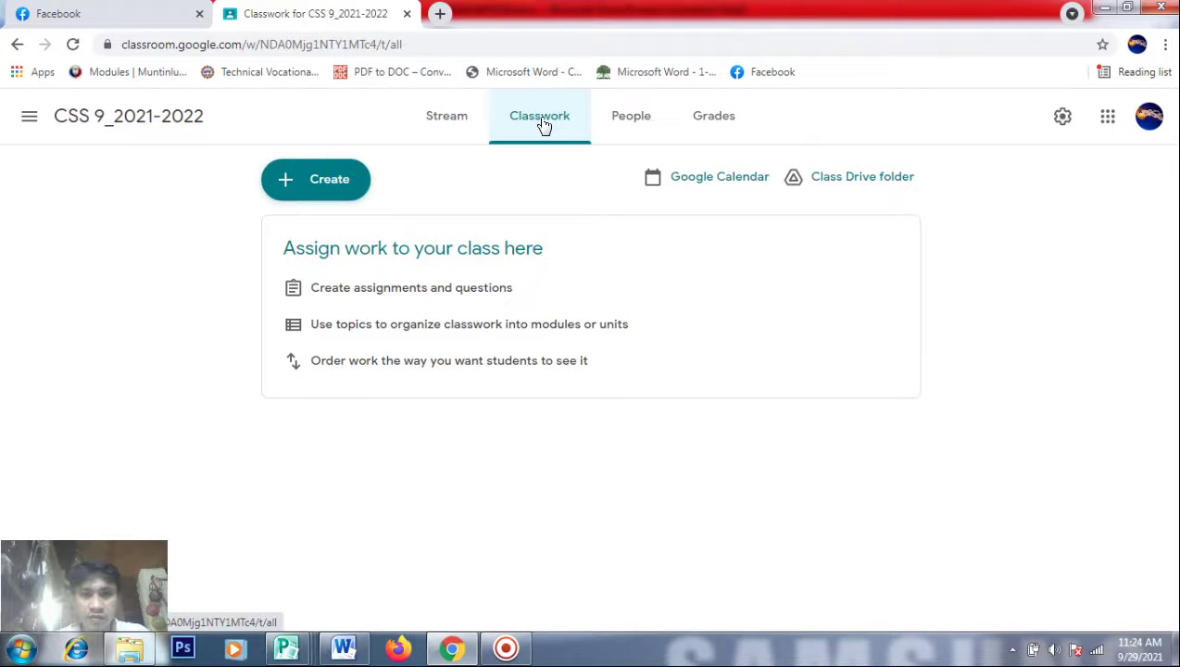
click(631, 133)
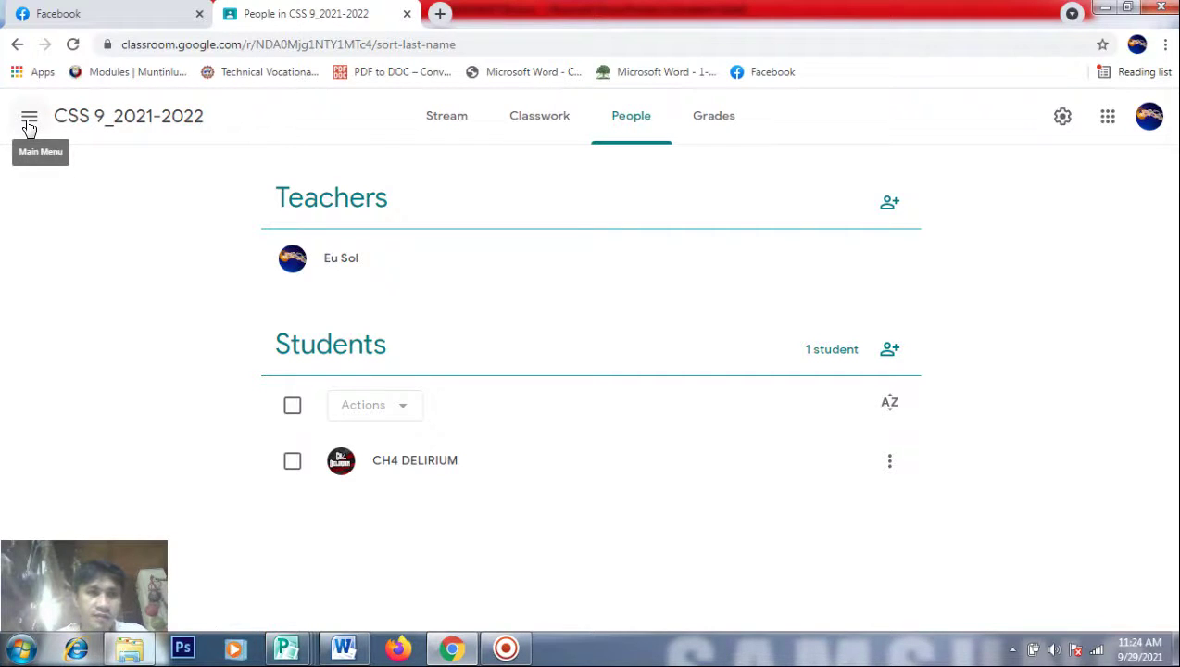
click(444, 122)
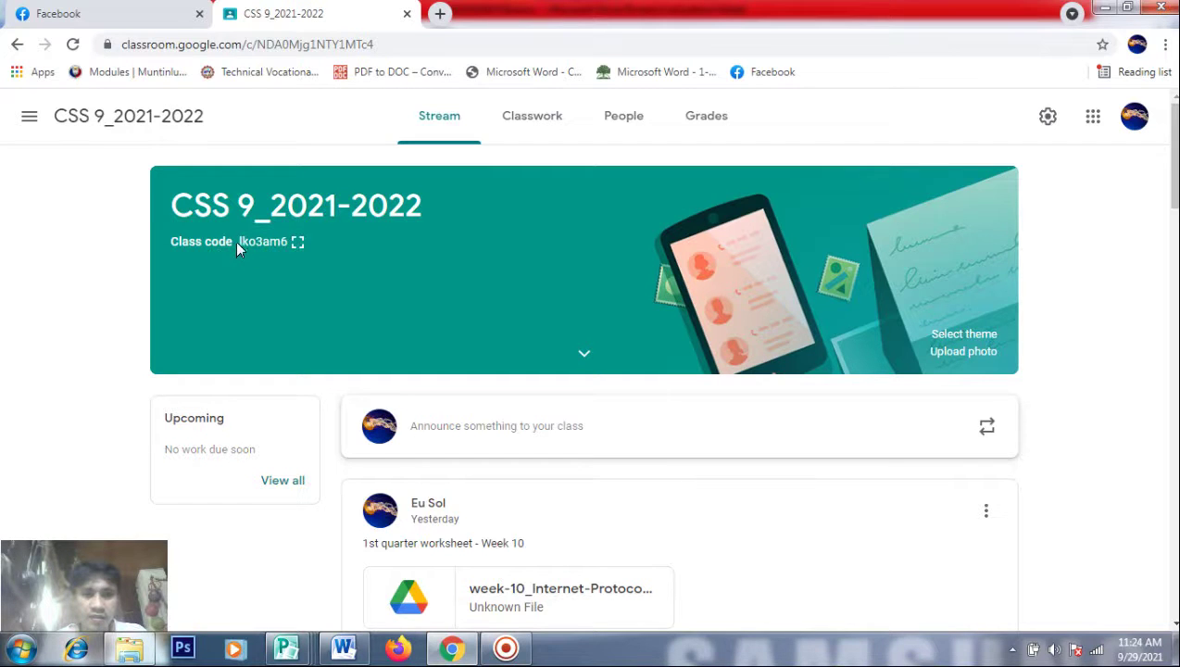
drag(236, 242, 305, 250)
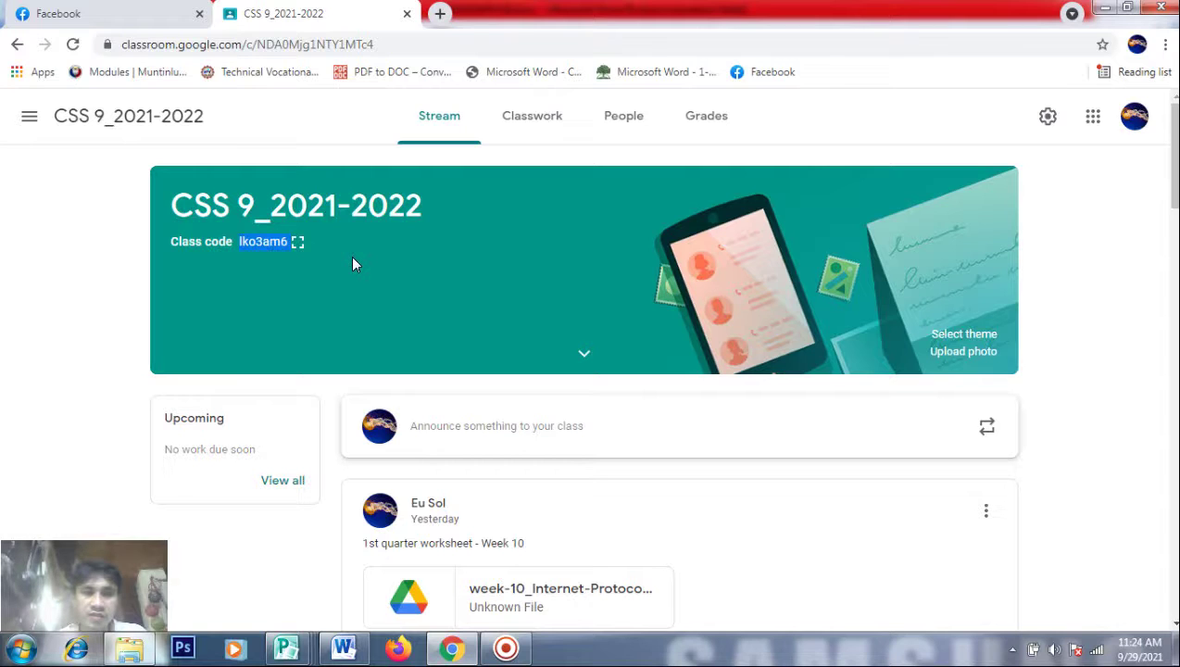
Open the class's Classwork page and examine the kinds of classwork that can be created
click(546, 125)
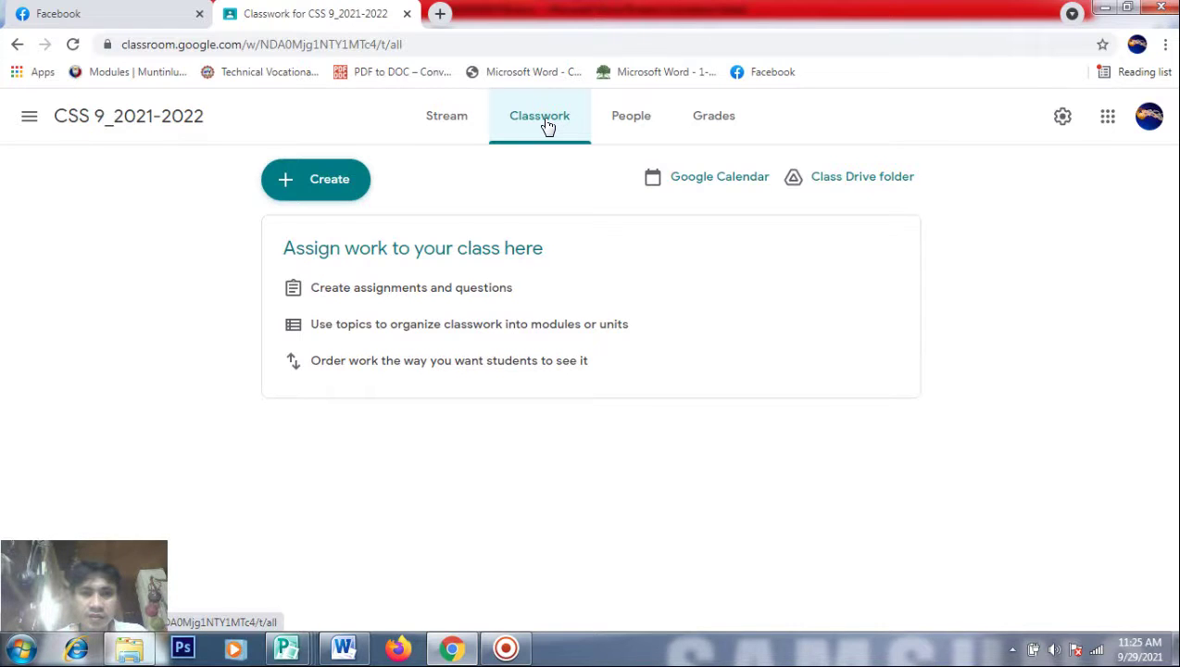
click(314, 189)
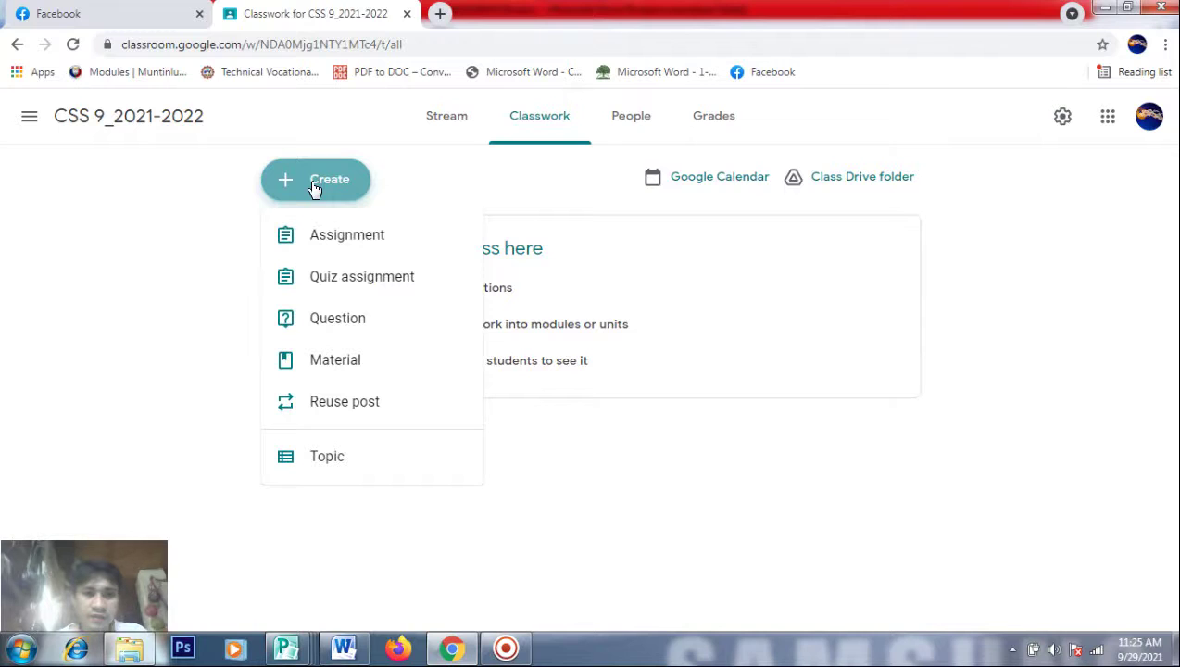
click(194, 222)
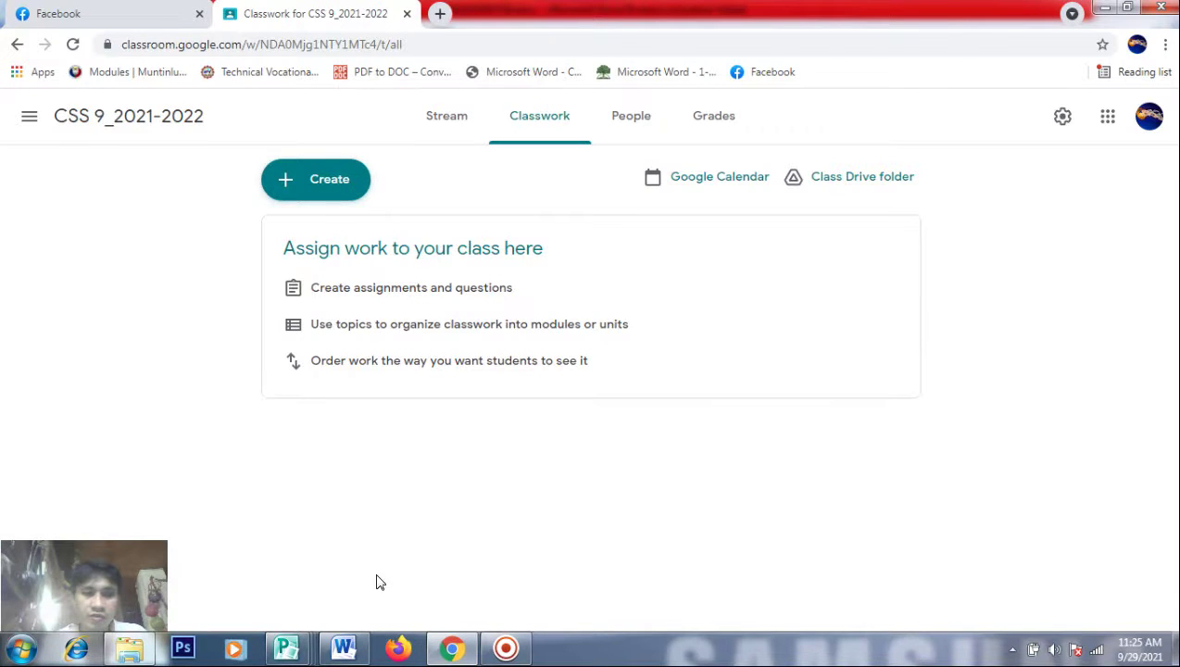
Switch to Word and look over the assessment questions in ASSESSMENTG9.docx
mouse_move(349, 655)
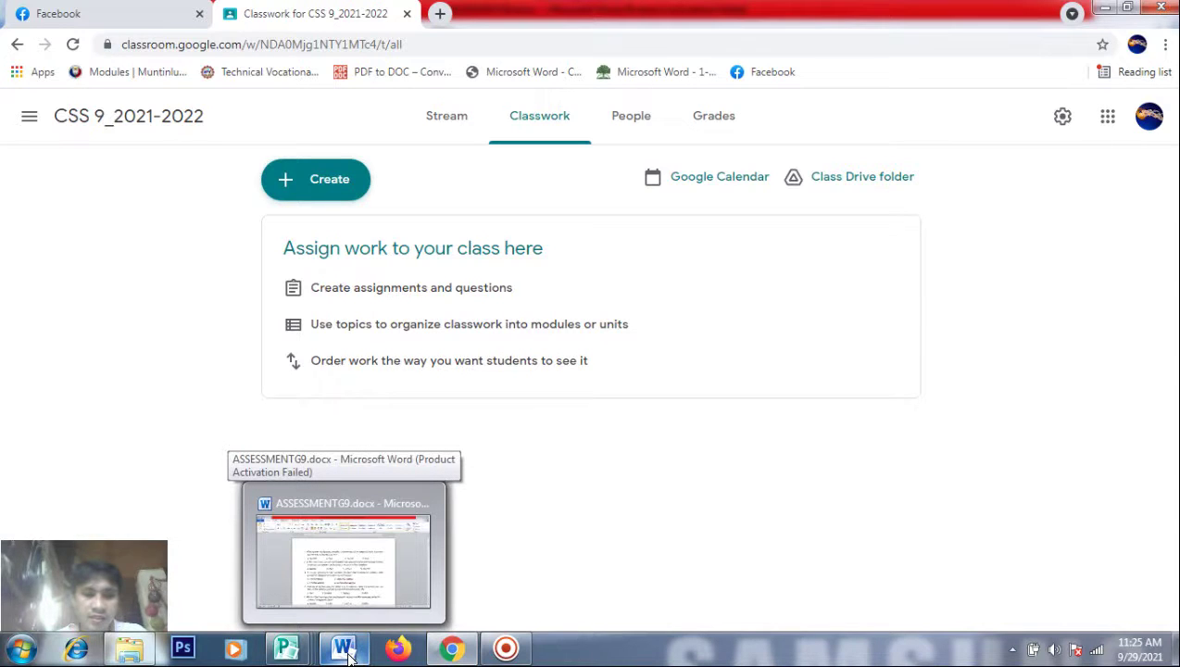
click(348, 652)
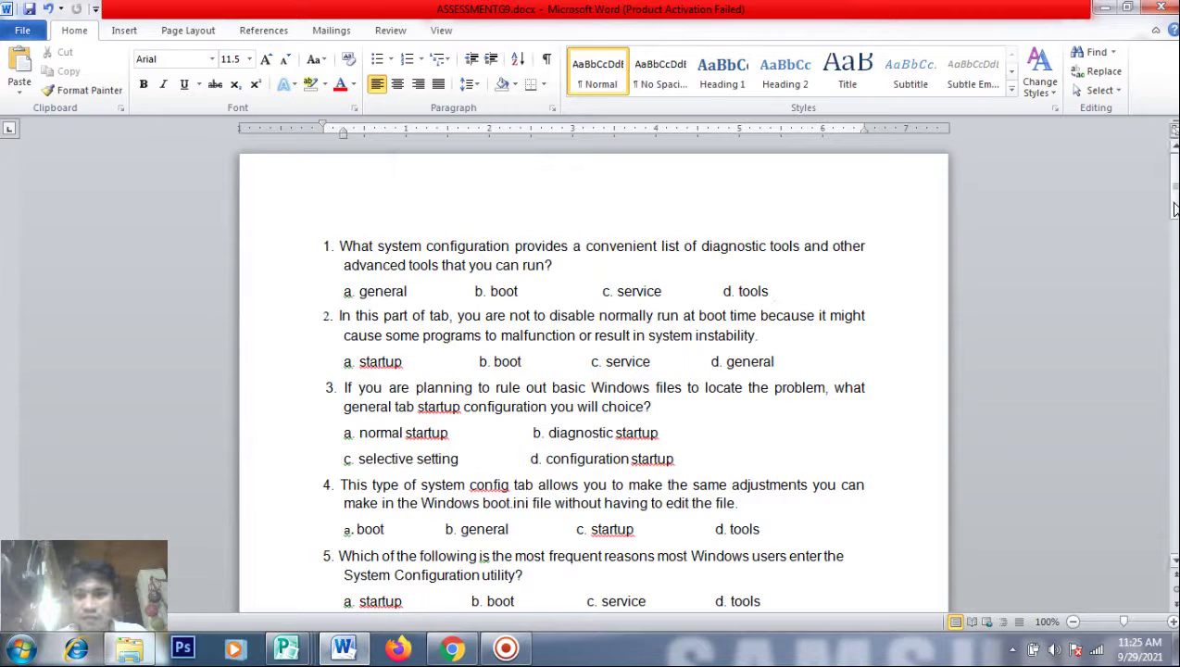
drag(1172, 181, 1174, 211)
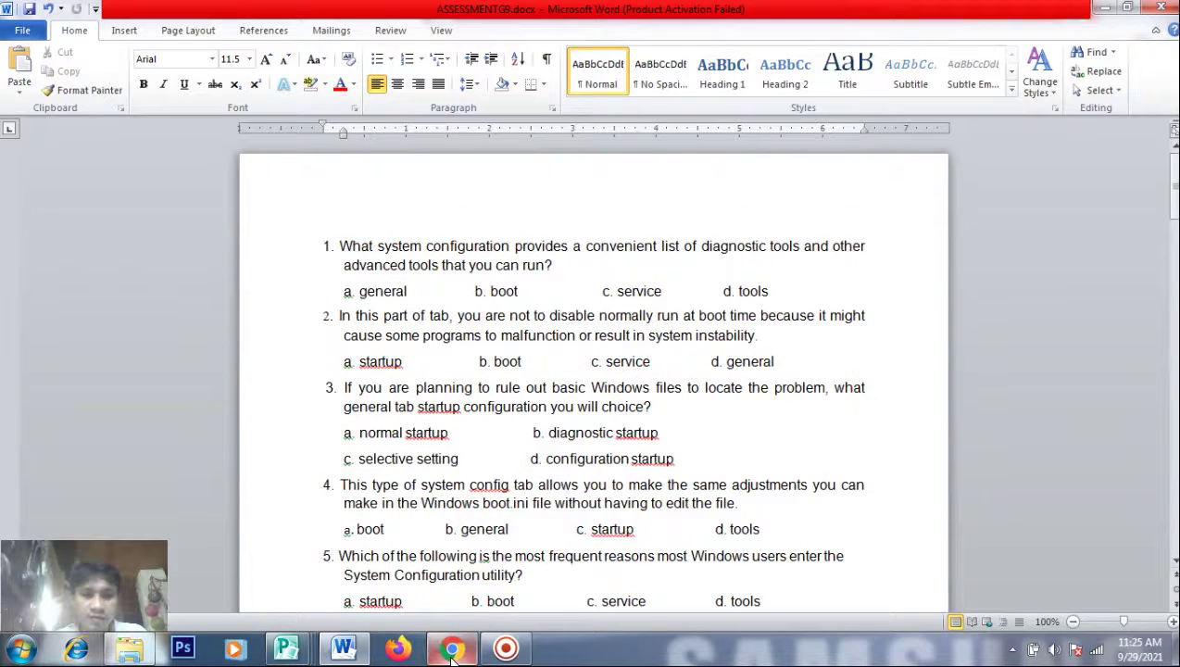
Switch back to Chrome, create a Quiz assignment for the class and dismiss the introductory tip about materials
key(alt+Tab)
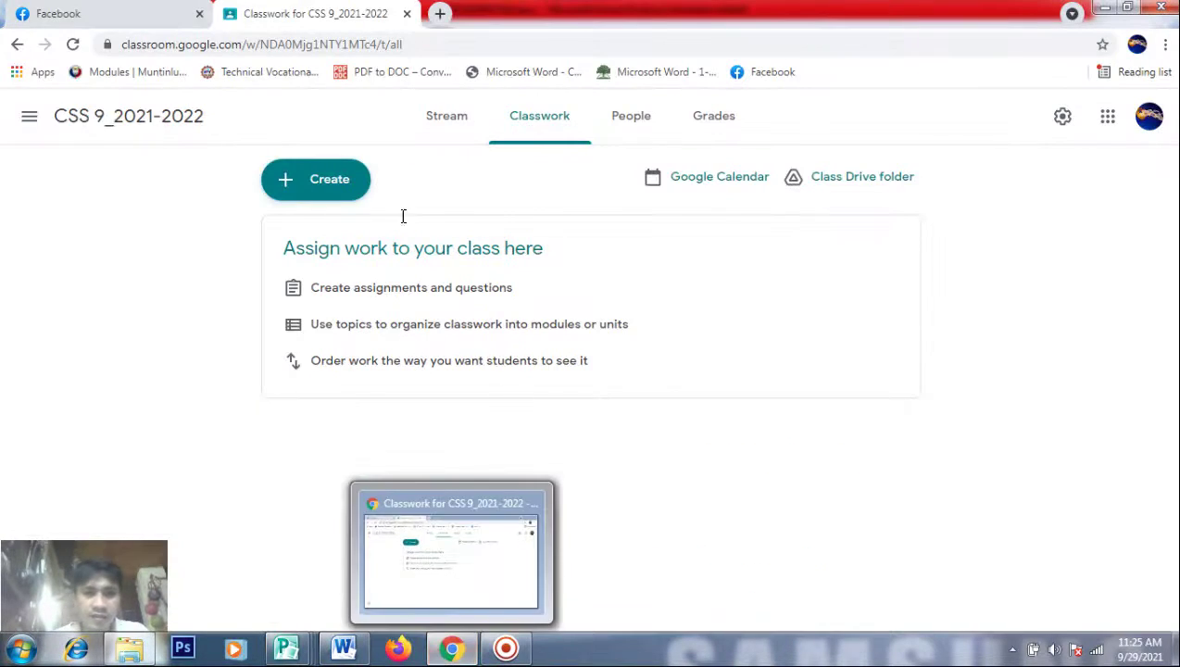
click(314, 184)
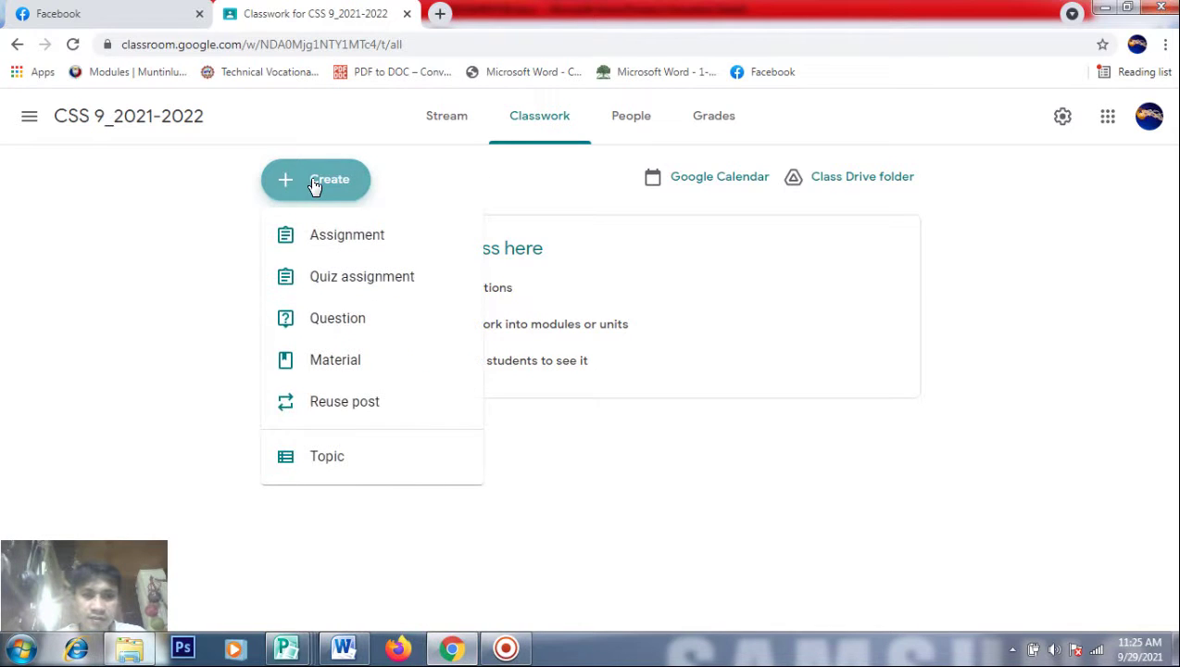
click(323, 287)
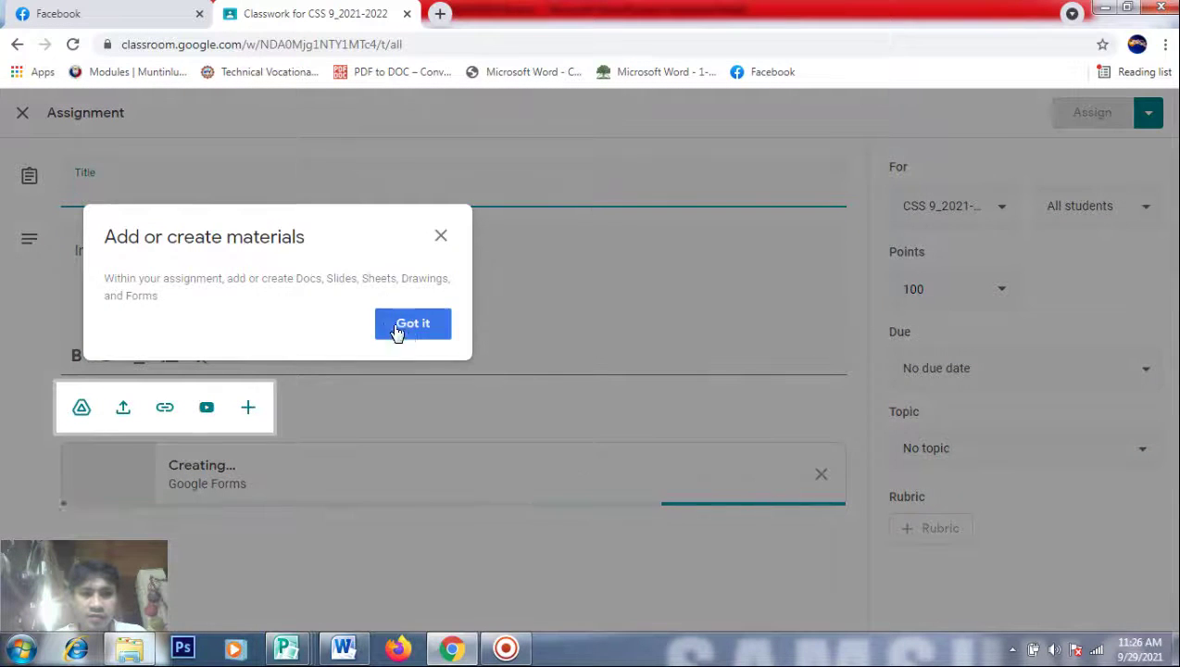
click(406, 334)
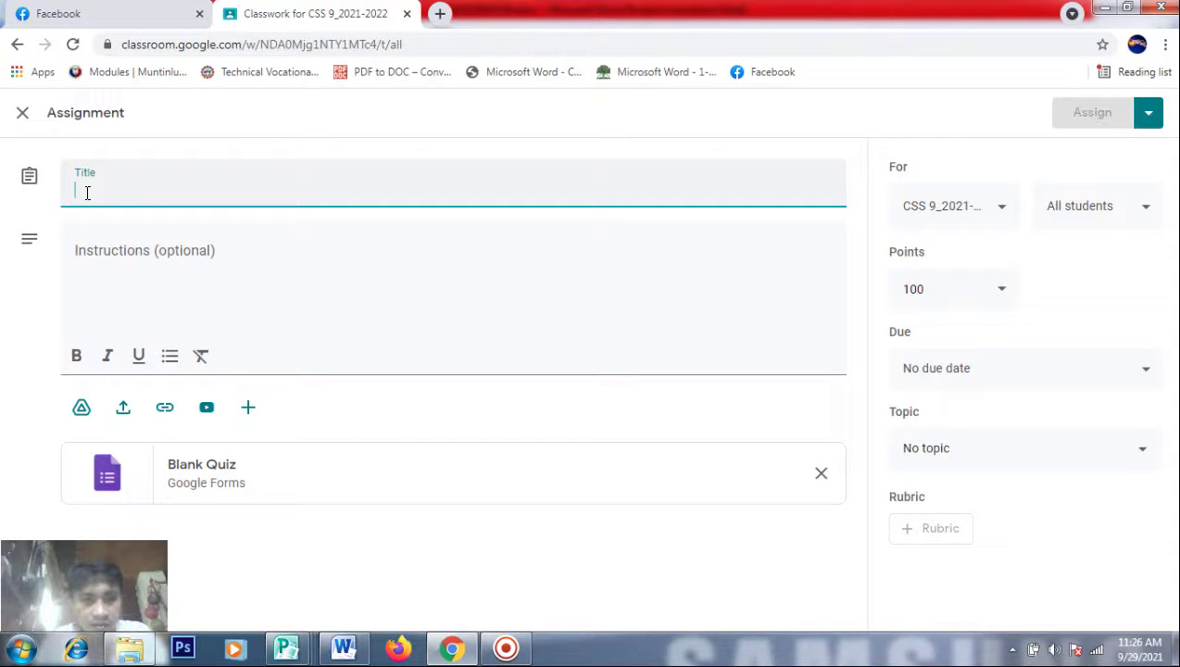
Title the assignment "1st assessment test" and leave the instructions empty
text(1)
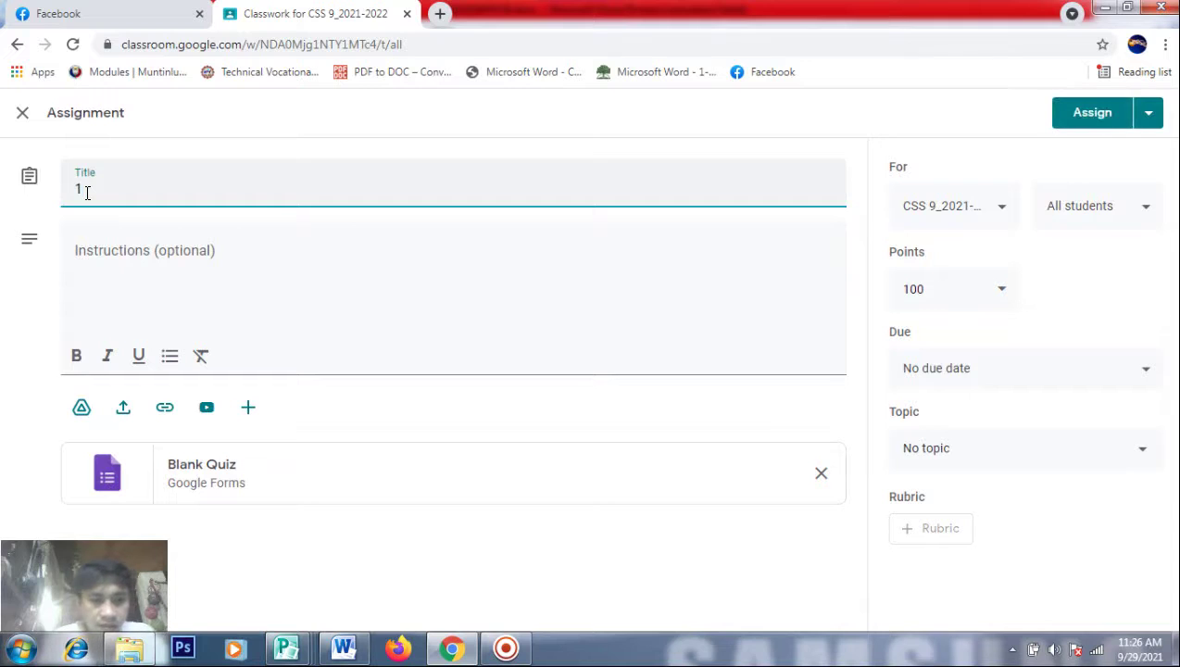
text(st a)
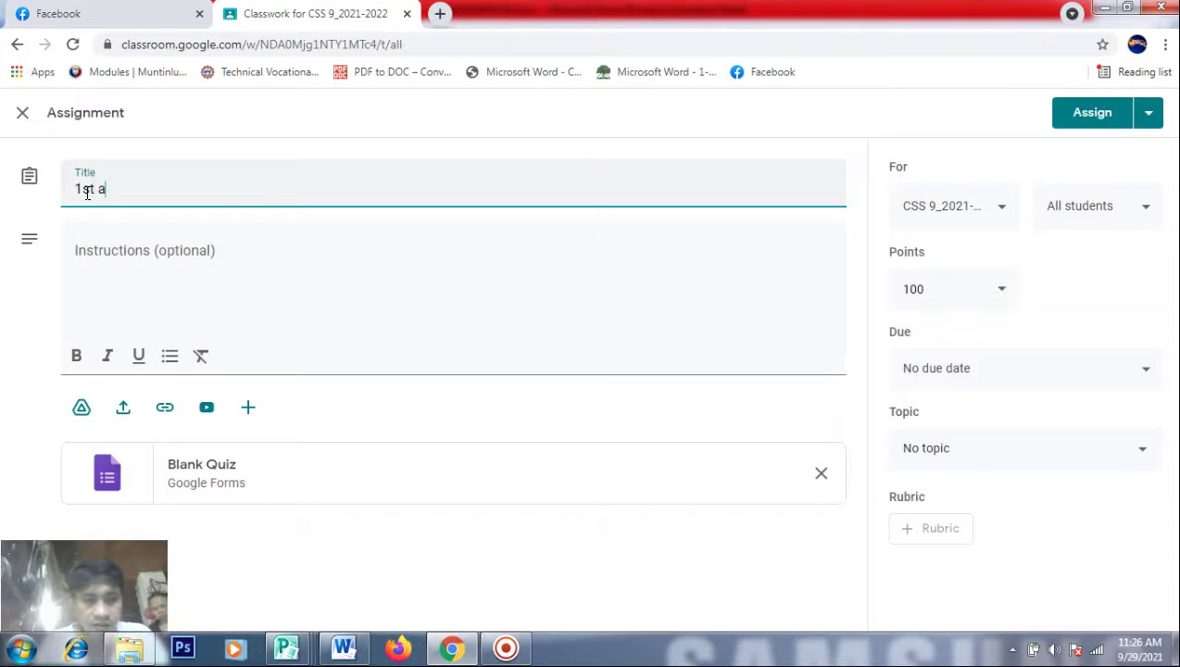
text(ssess)
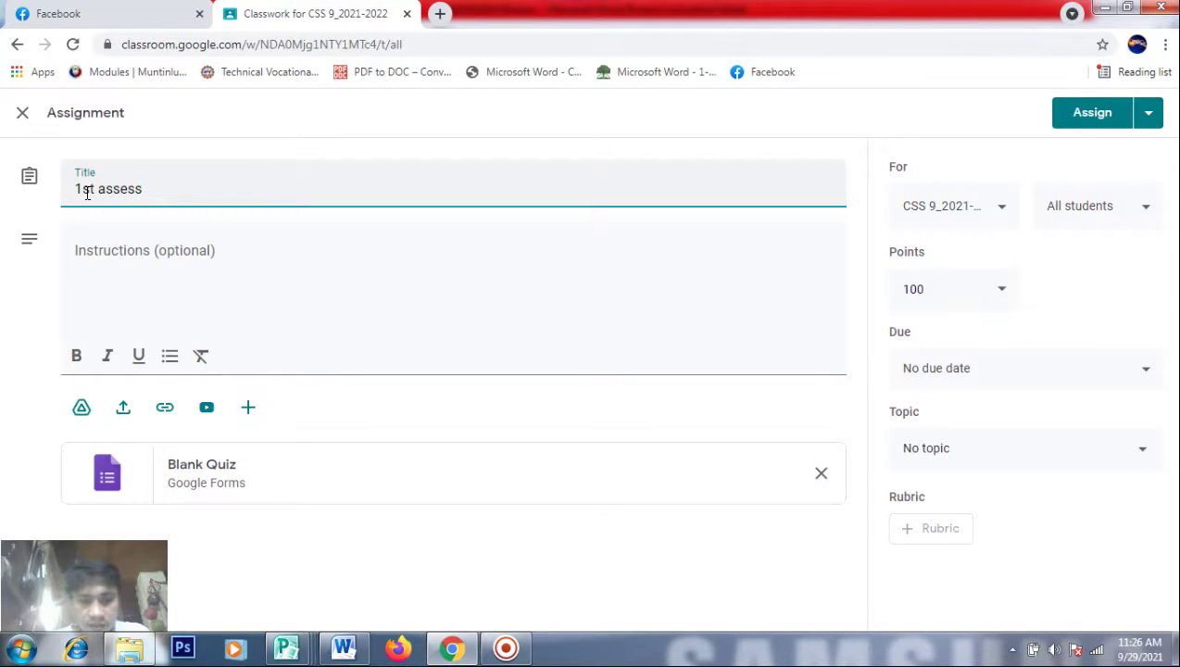
text(ment)
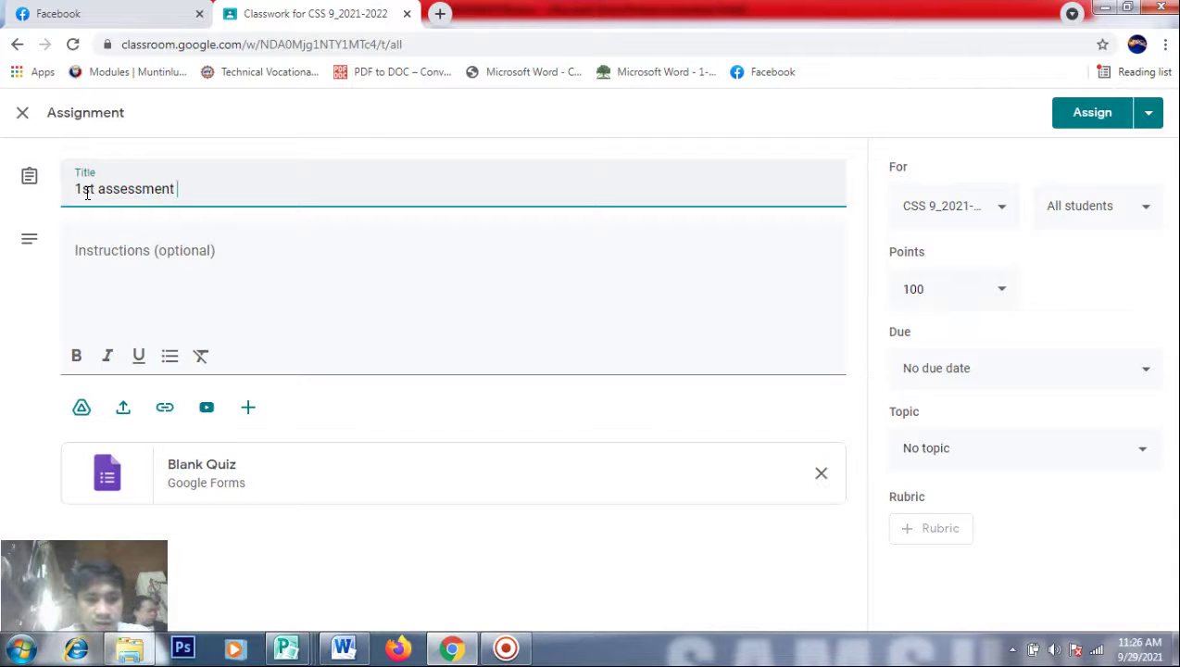
text( test)
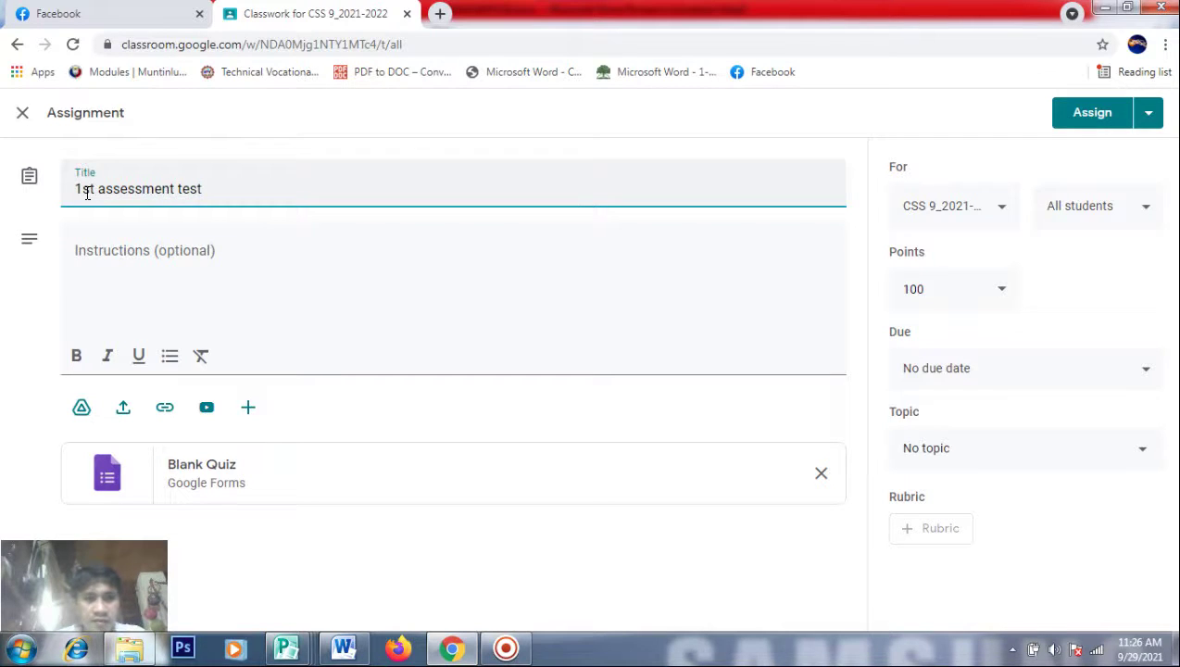
click(92, 248)
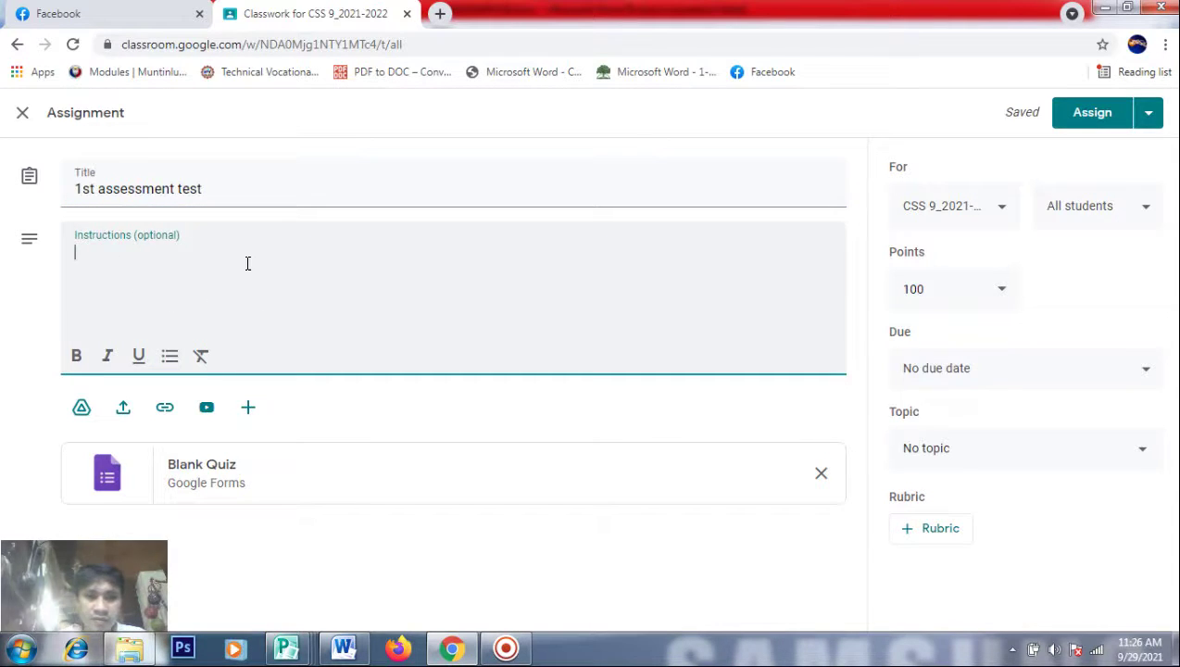
Open the attached Blank Quiz form, check the question format in Word, and choose Multiple choice for the first question
click(193, 477)
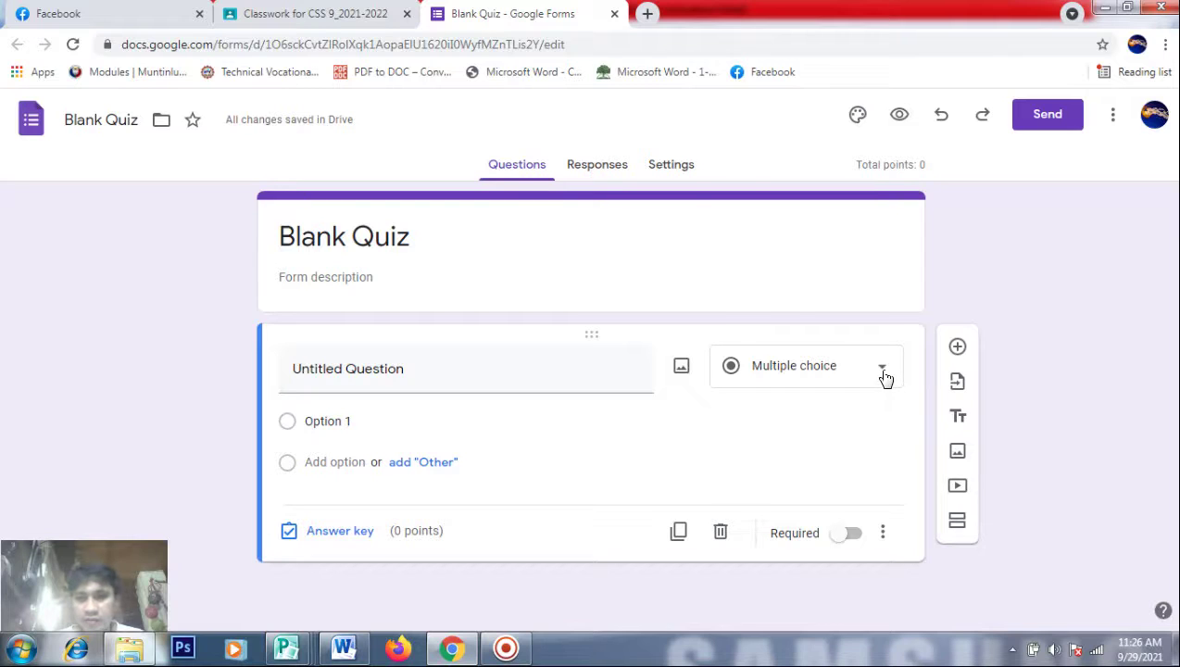
click(886, 378)
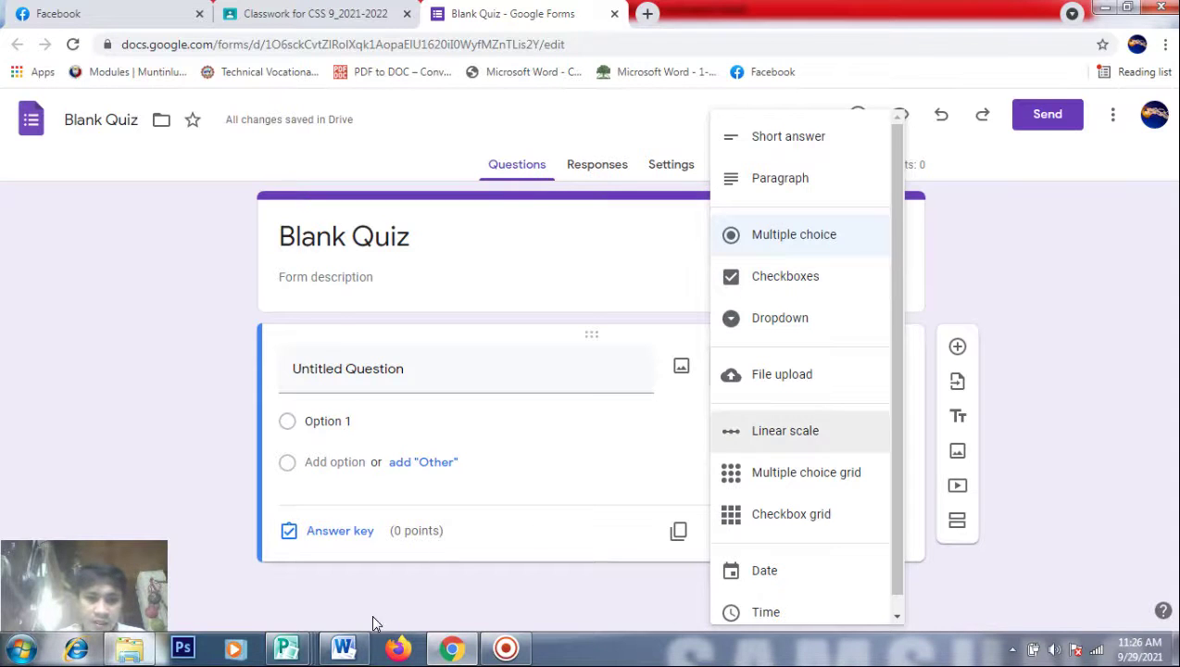
click(343, 648)
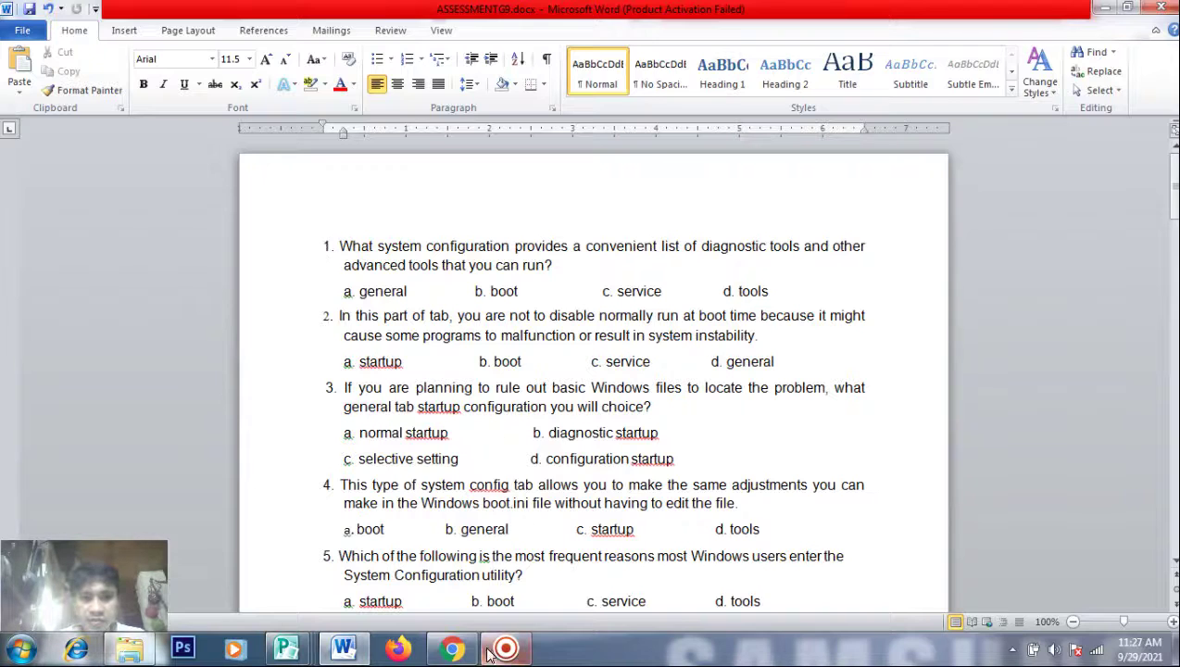
click(454, 648)
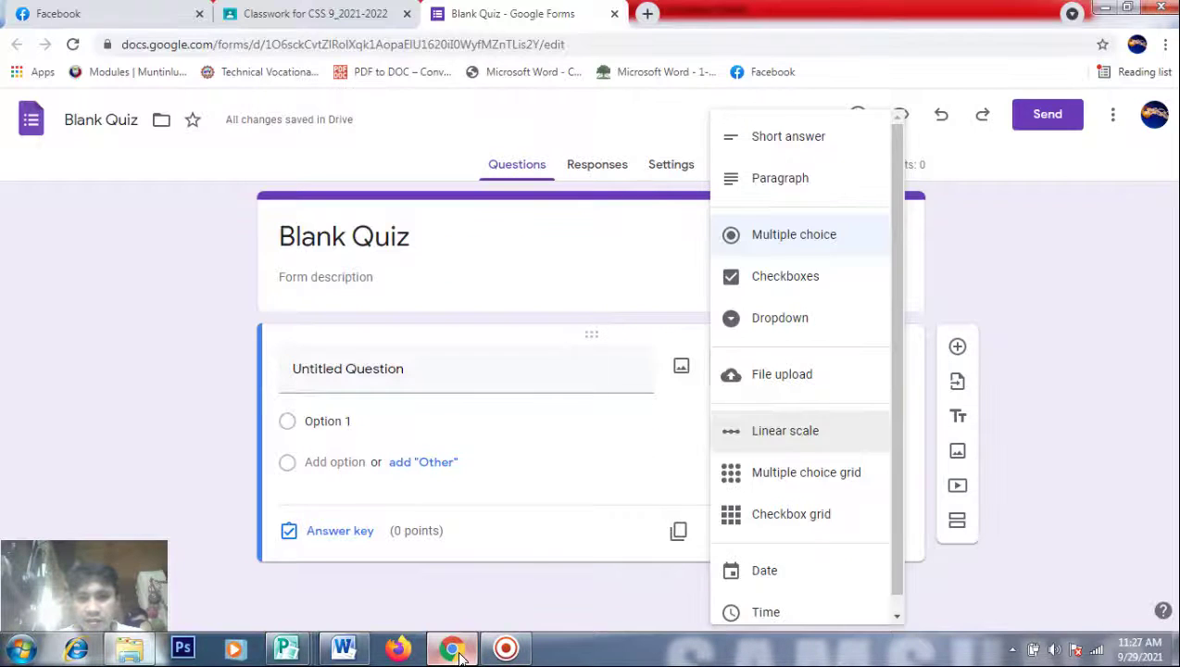
click(784, 244)
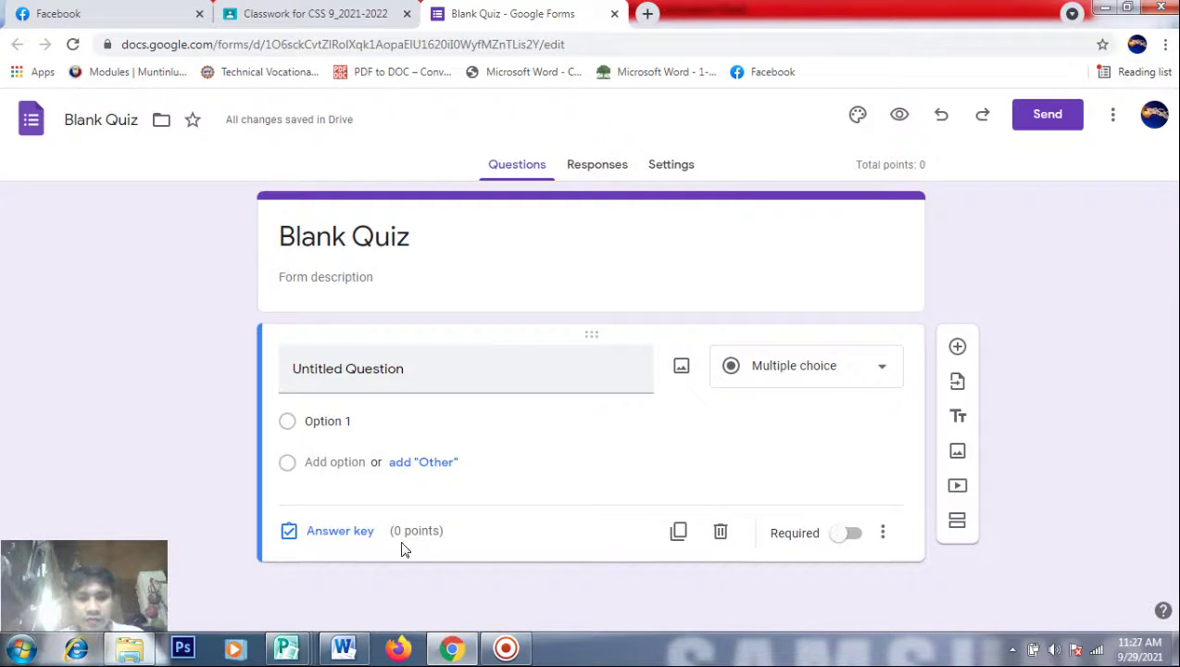
Copy the text of question 1 from ASSESSMENTG9.docx in Word and paste it over "Untitled Question" in the Chrome quiz form
click(343, 648)
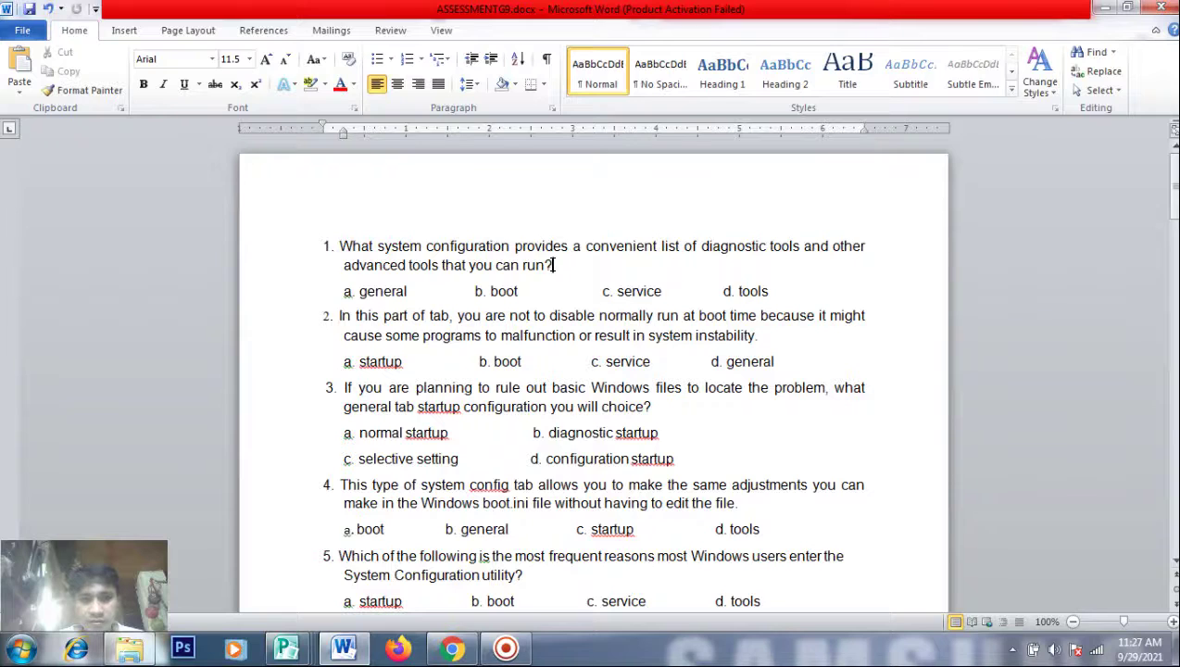
drag(554, 265, 341, 247)
key(ctrl+c)
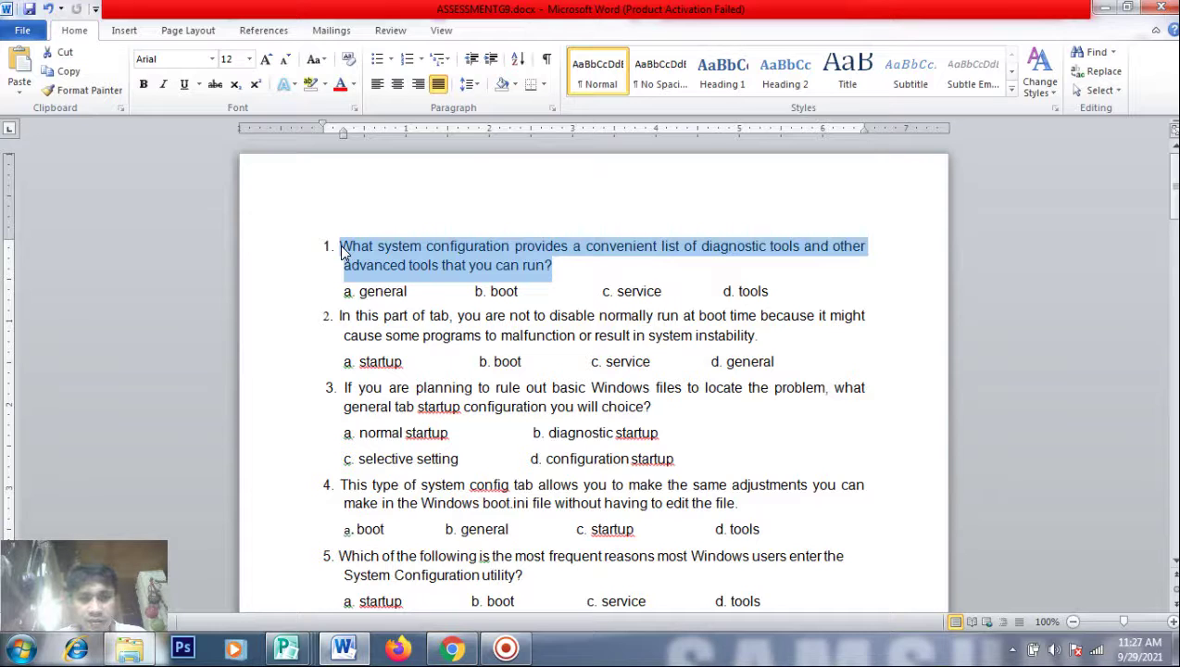
key(alt+Tab)
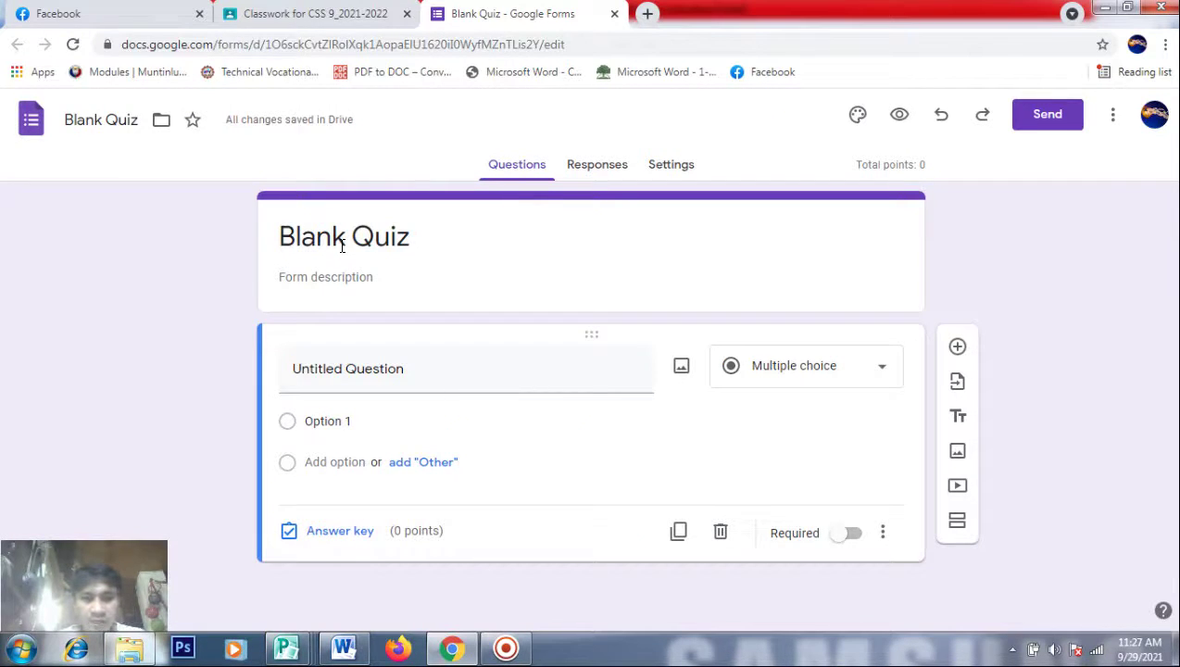
click(308, 368)
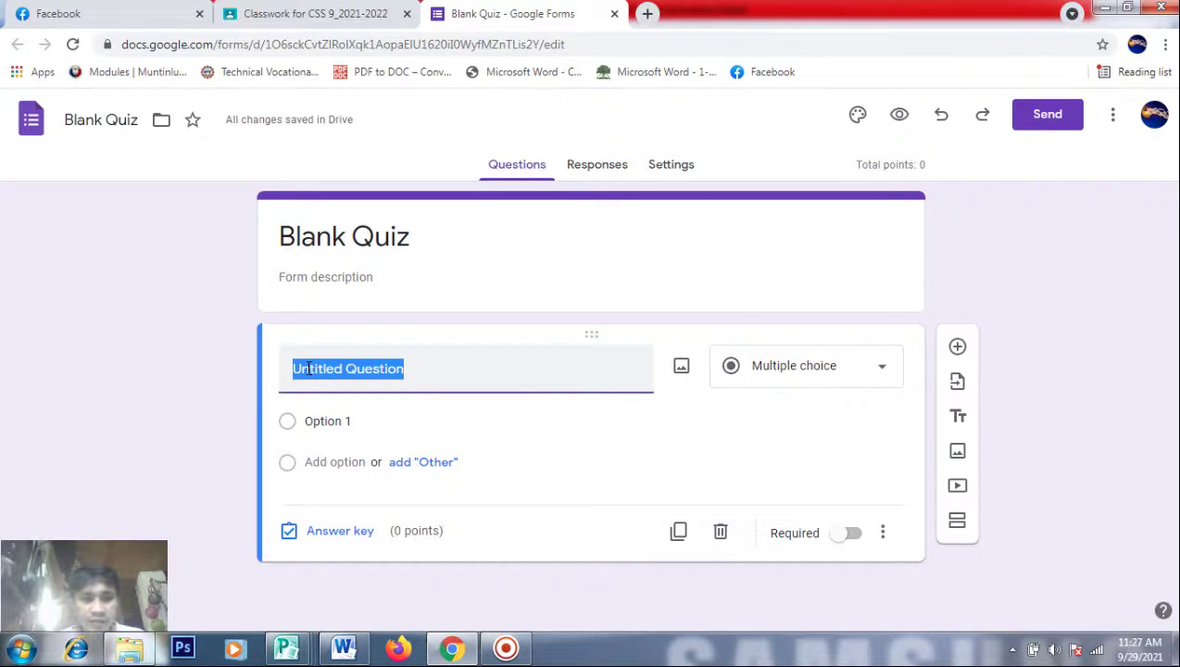
key(ctrl+v)
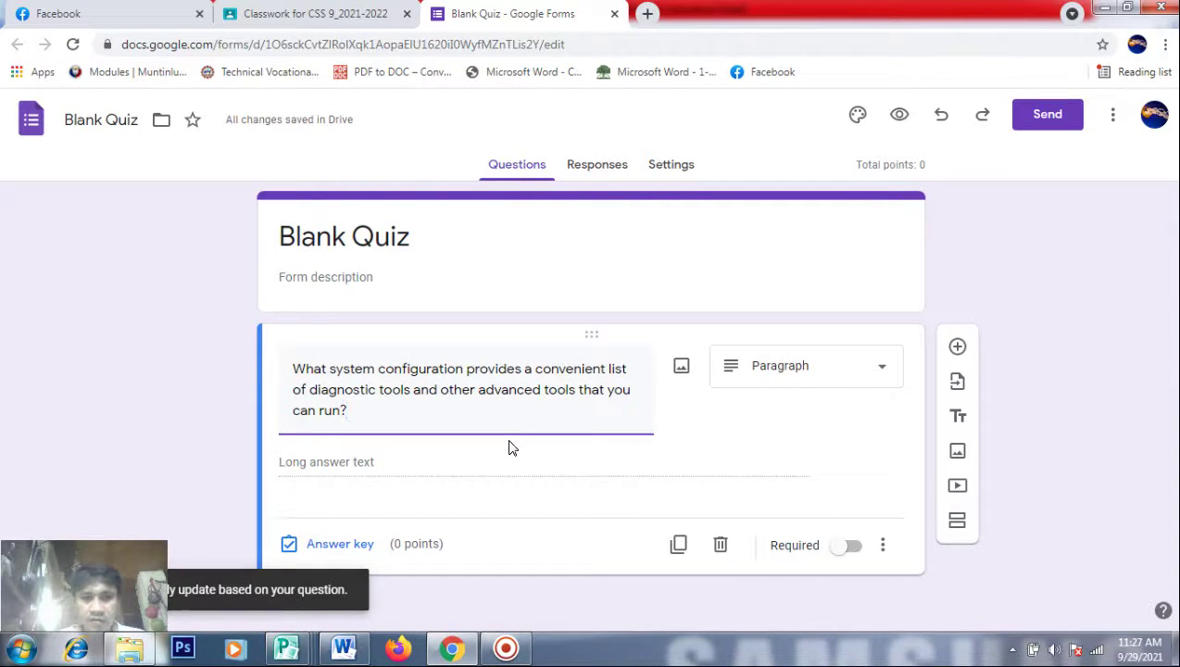
Set the pasted question's type to Multiple choice and select its question text
click(883, 371)
click(796, 246)
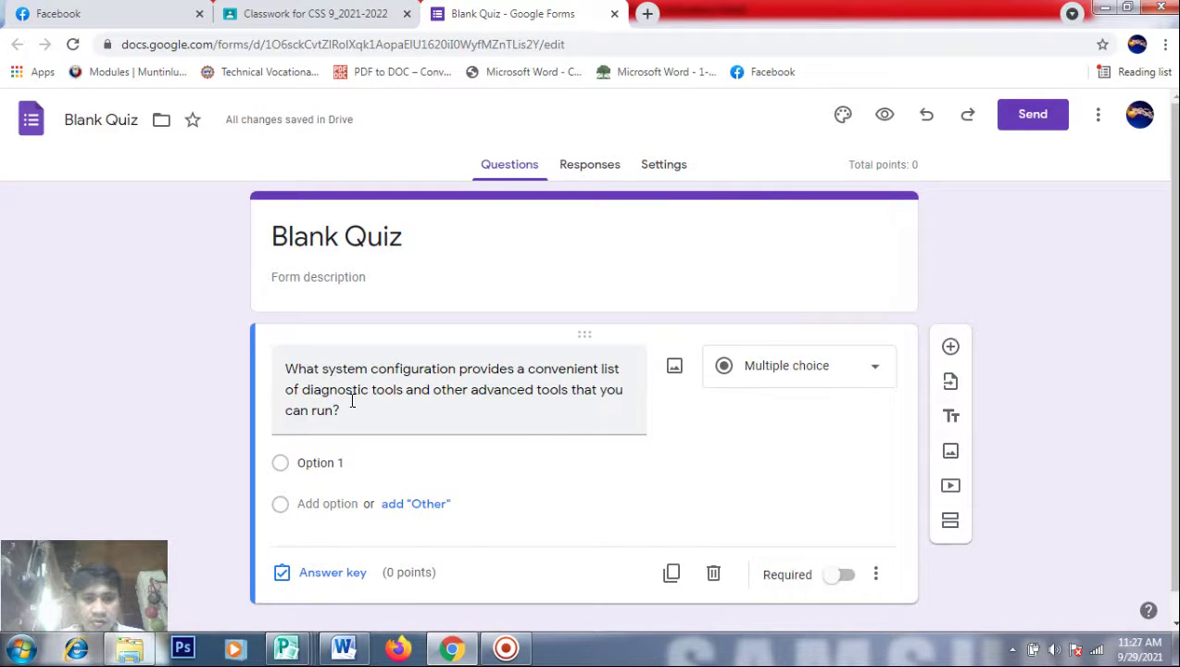
triple_click(285, 368)
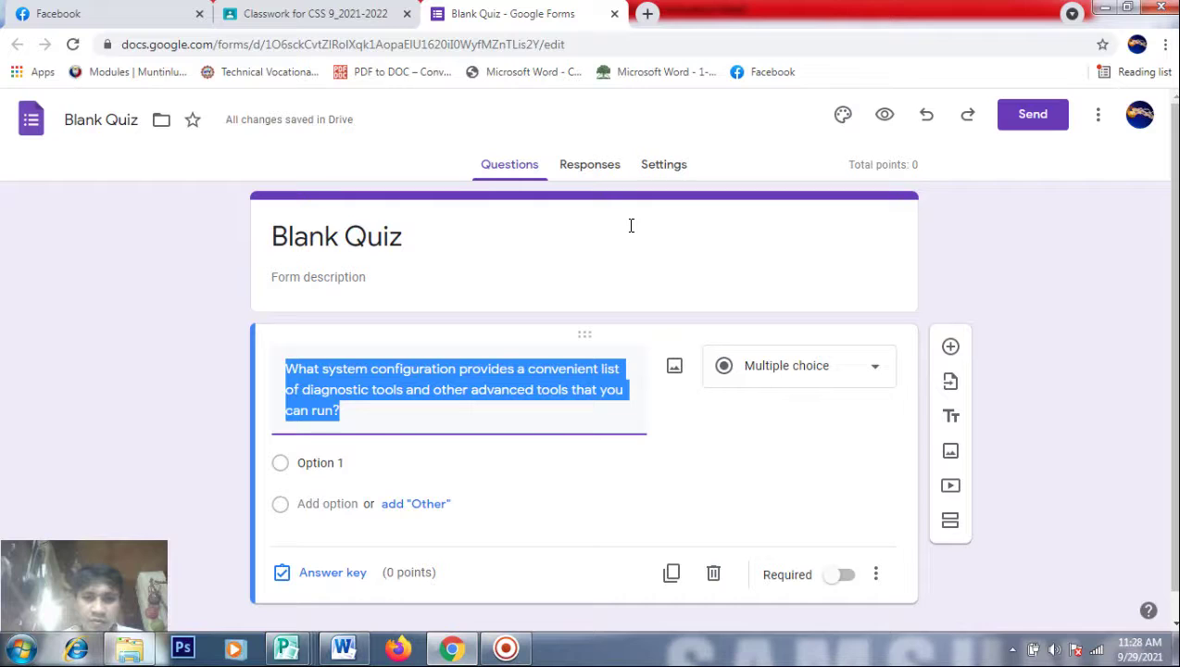
Copy answer a, "general", for question 1 from Word and enter it as the first option in the Chrome quiz form
click(285, 370)
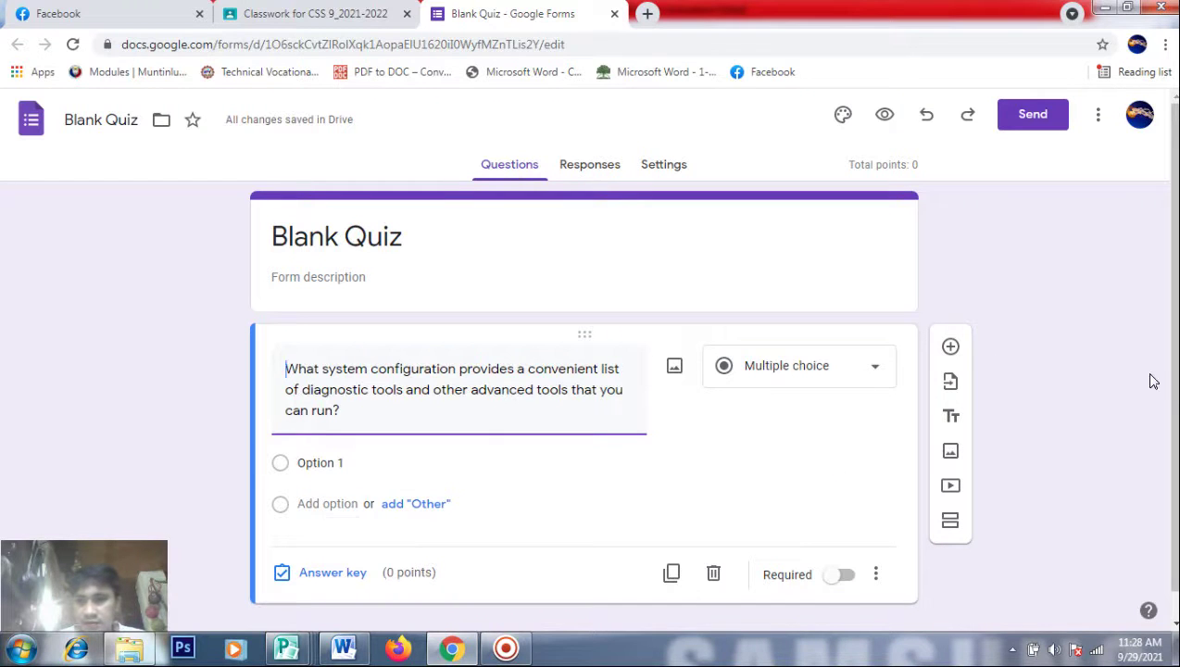
scroll(651, 418, down, 1)
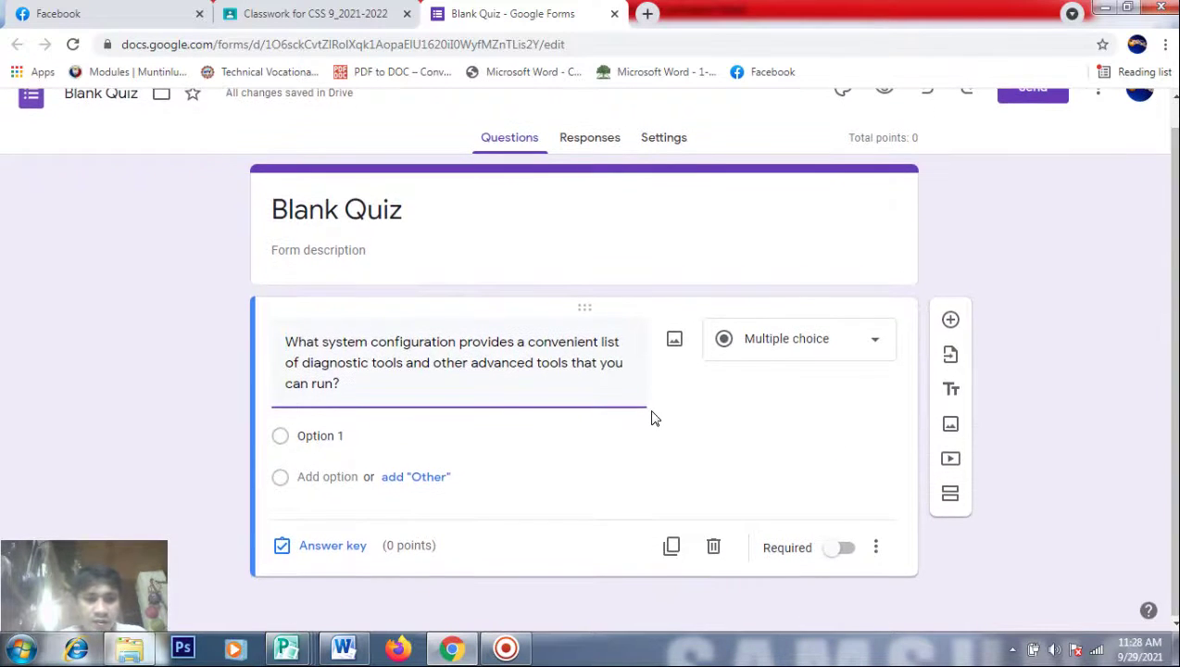
key(alt+Tab)
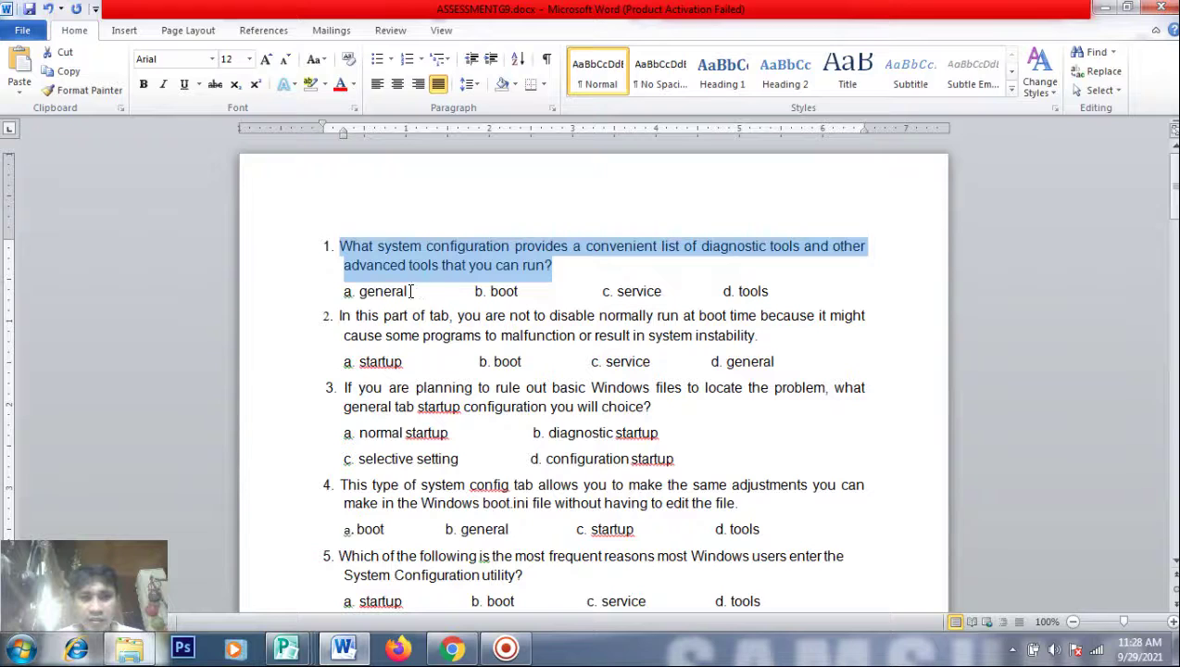
drag(408, 290, 360, 292)
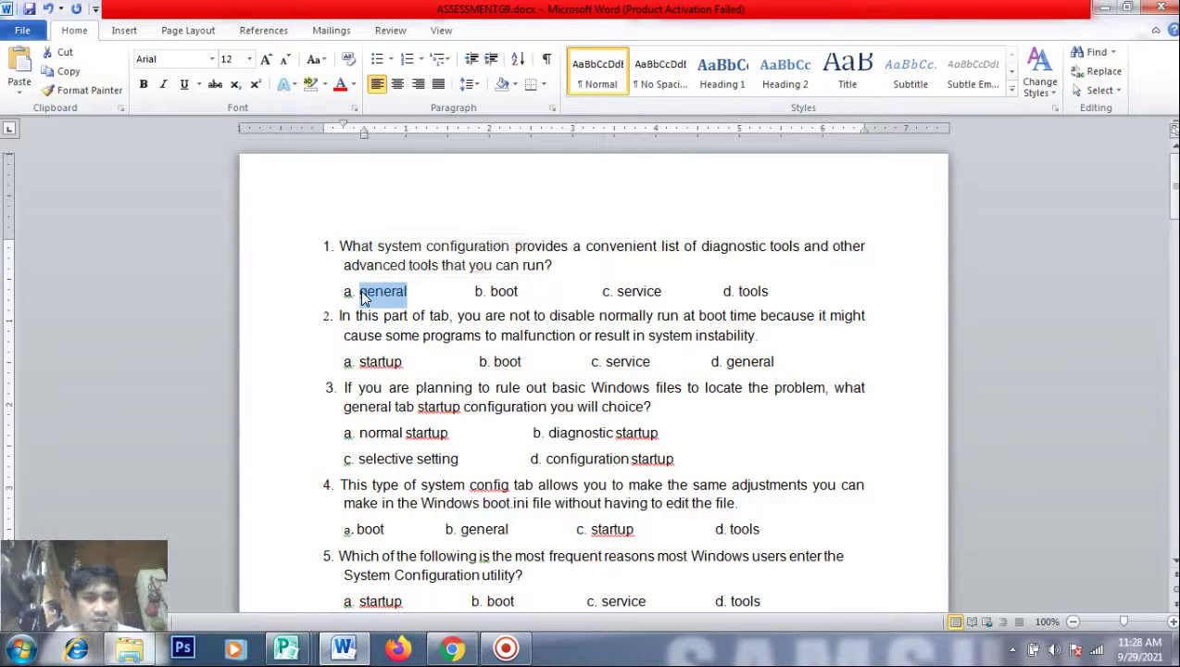
key(alt+Tab)
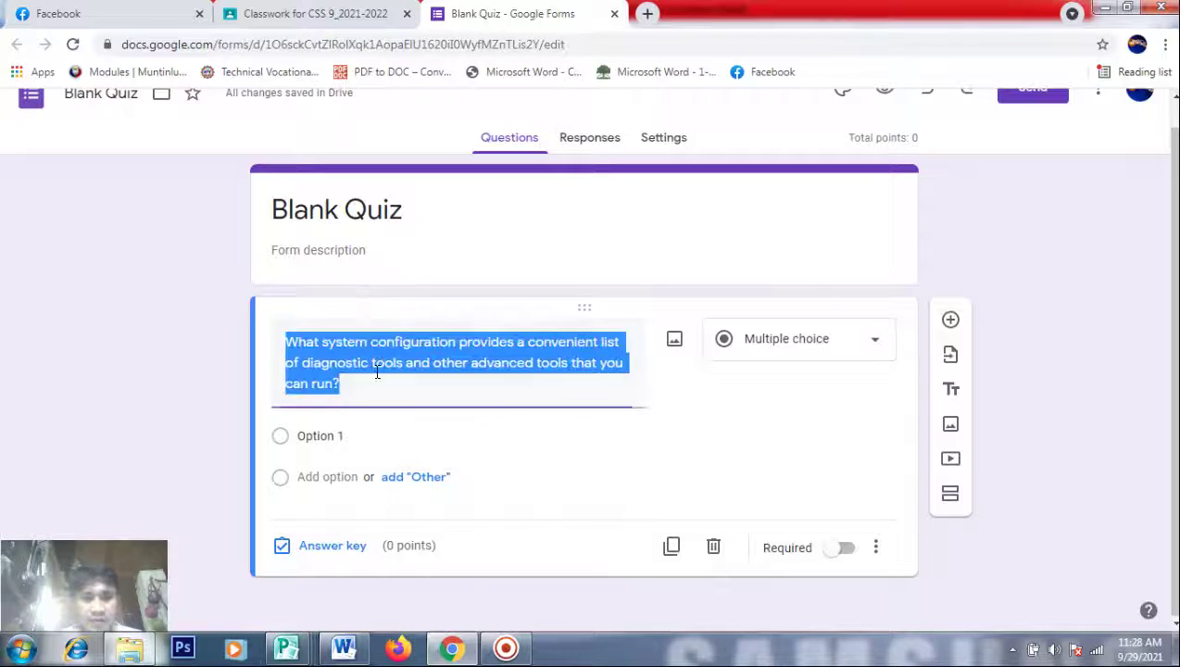
click(330, 435)
text(general)
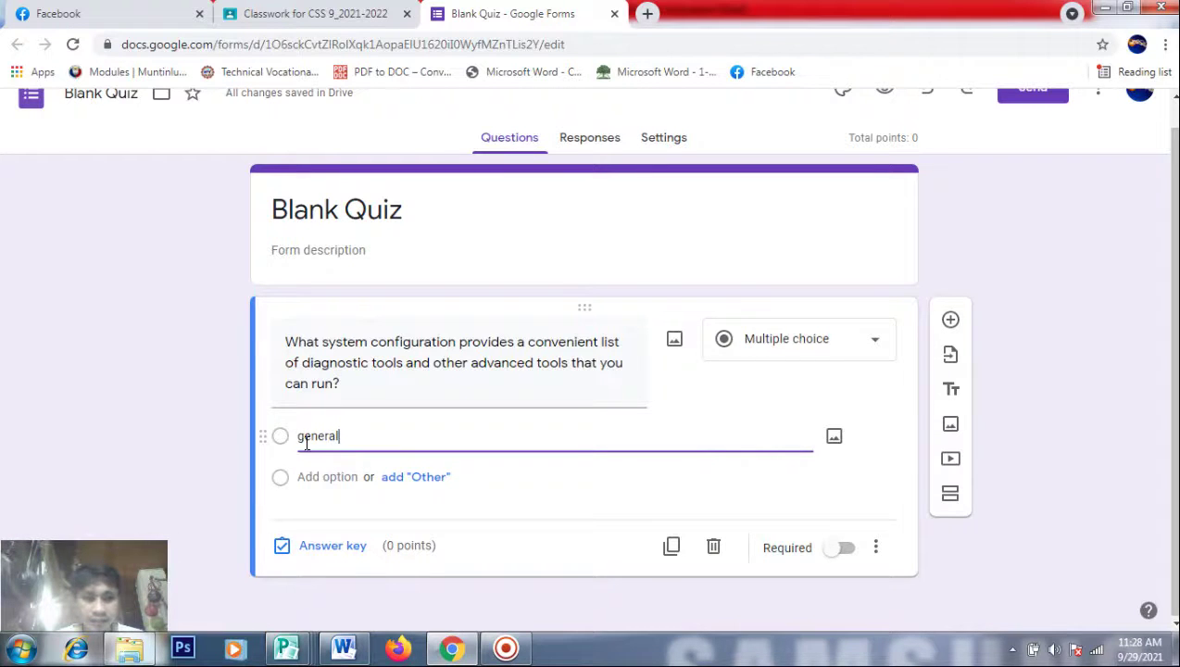
Copy answer b, "boot", from question 1 in Word and add it as the second option in the Chrome quiz form
key(alt+Tab)
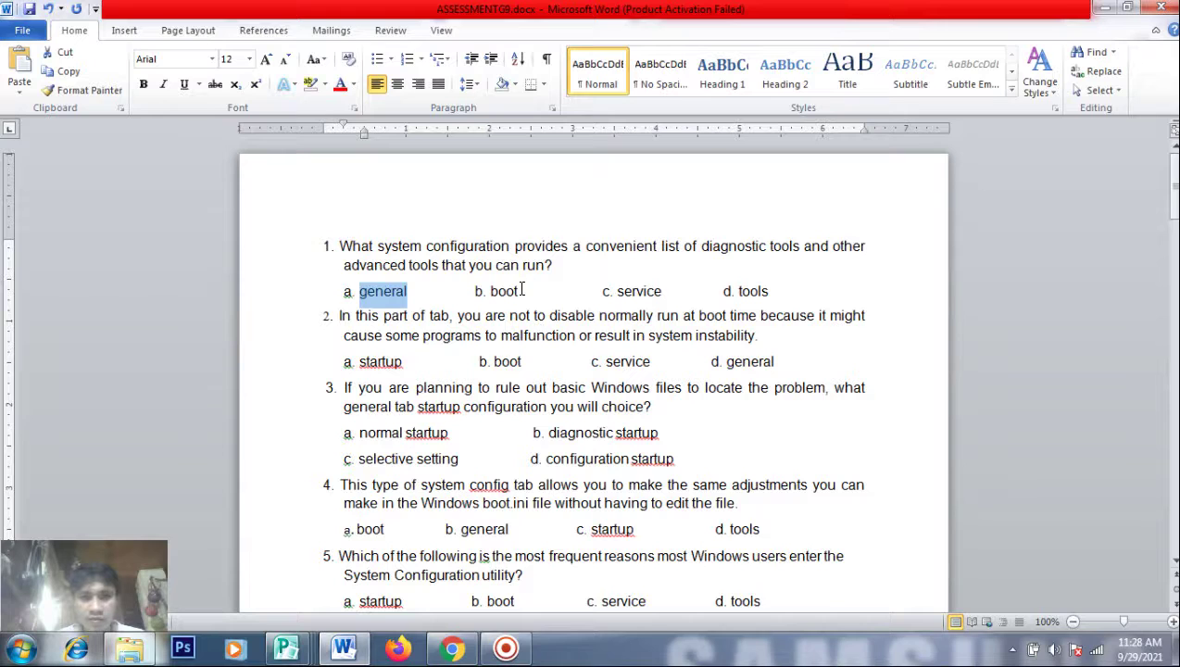
drag(518, 291, 493, 291)
key(ctrl+c)
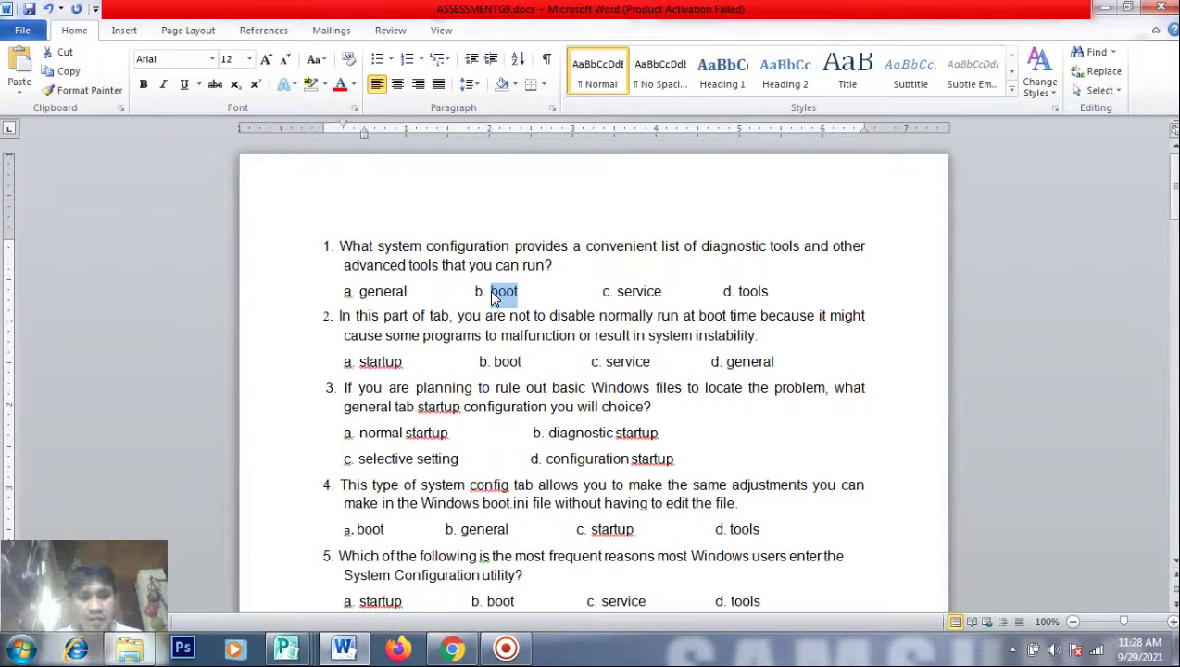
key(alt+Tab)
click(329, 478)
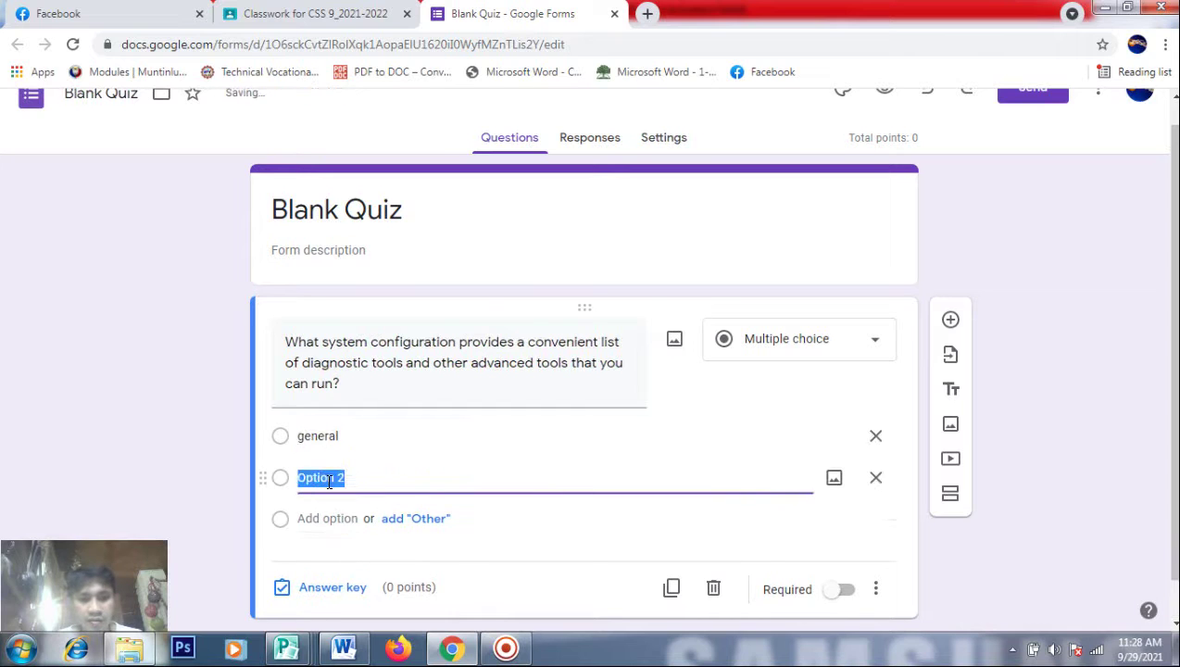
key(ctrl+v)
Copy answer c, "service", from question 1 in Word and add it as the third option in the Chrome quiz form
key(alt+Tab)
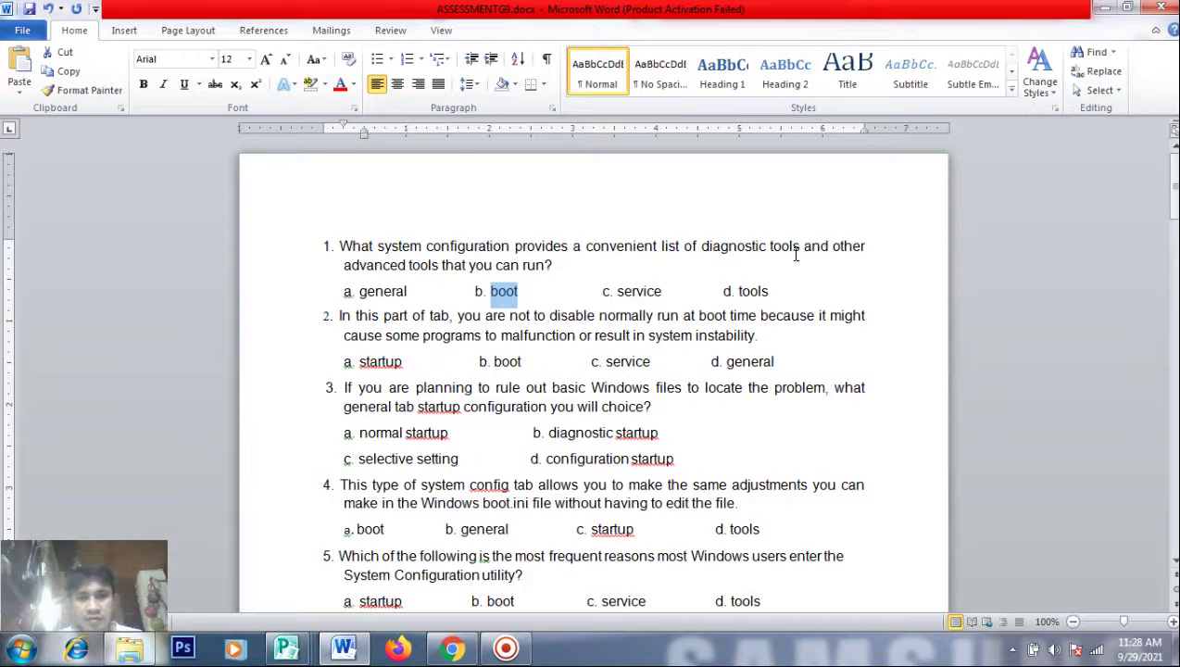
mouse_move(663, 291)
mouse_down()
mouse_move(610, 298)
mouse_move(653, 293)
mouse_up()
key(ctrl+c)
click(621, 295)
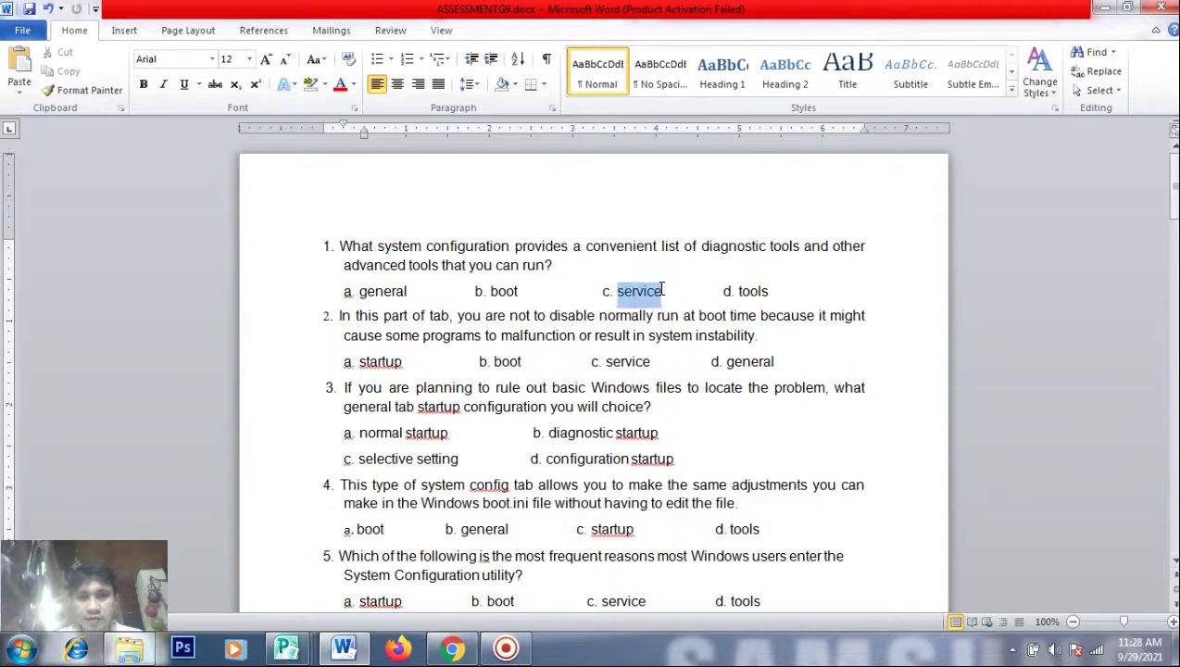
key(alt+Tab)
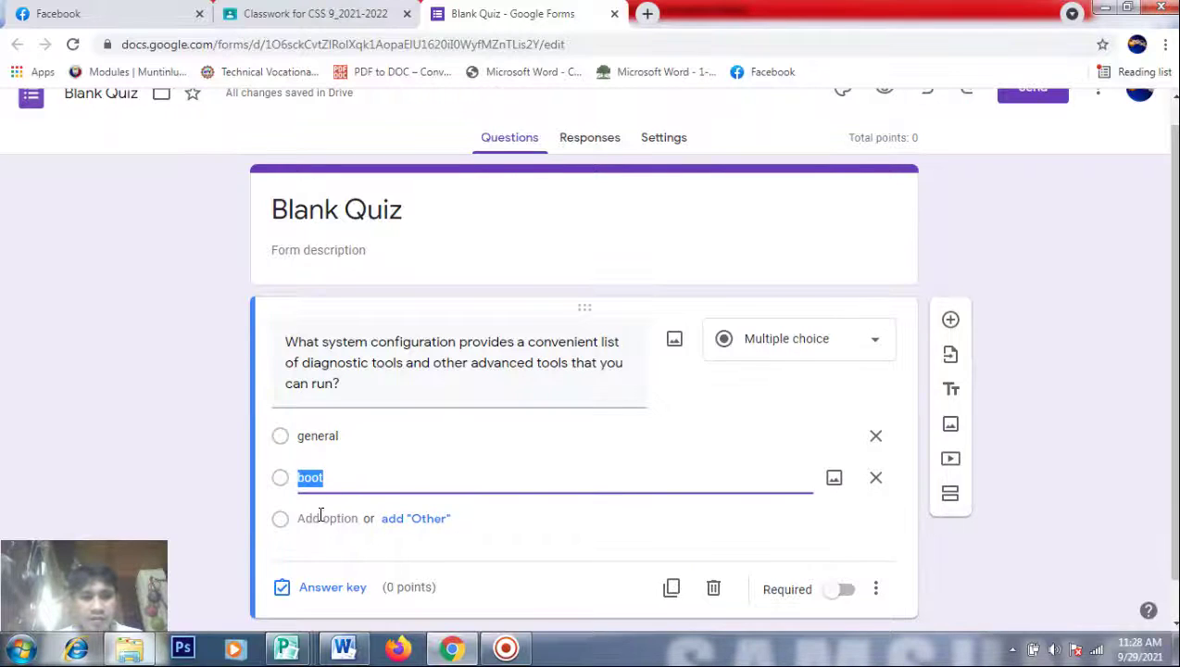
click(317, 519)
key(ctrl+v)
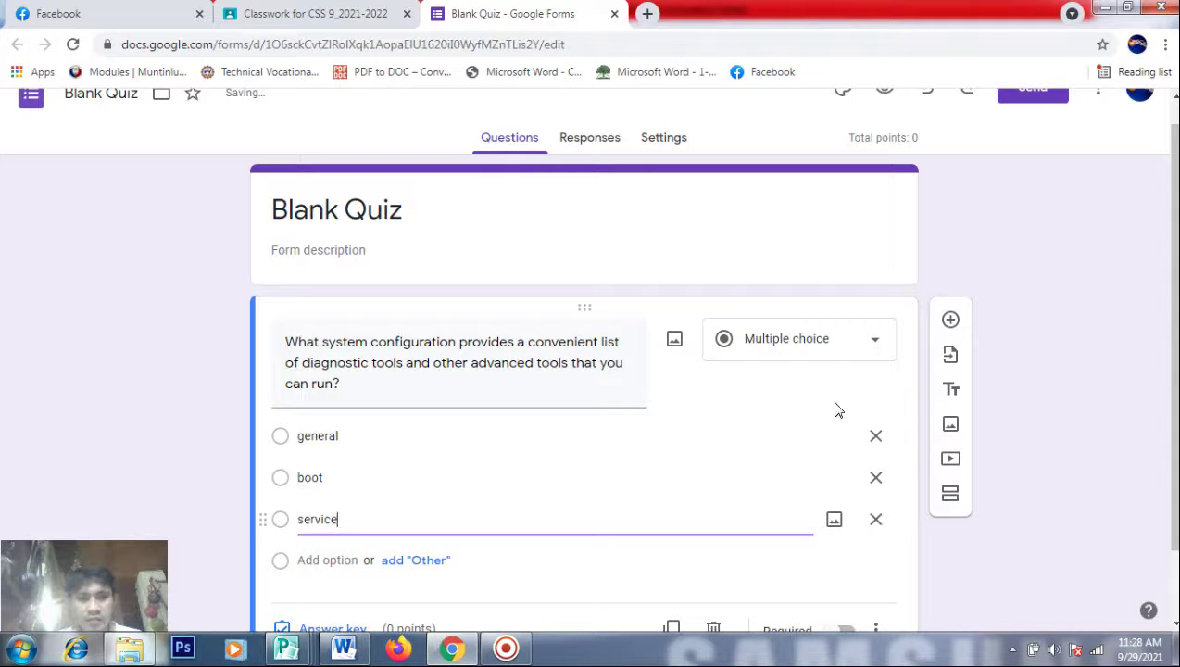
Copy answer d, "tools", from question 1 in Word and add it as the fourth option in the Chrome quiz form
scroll(1172, 416, down, 1)
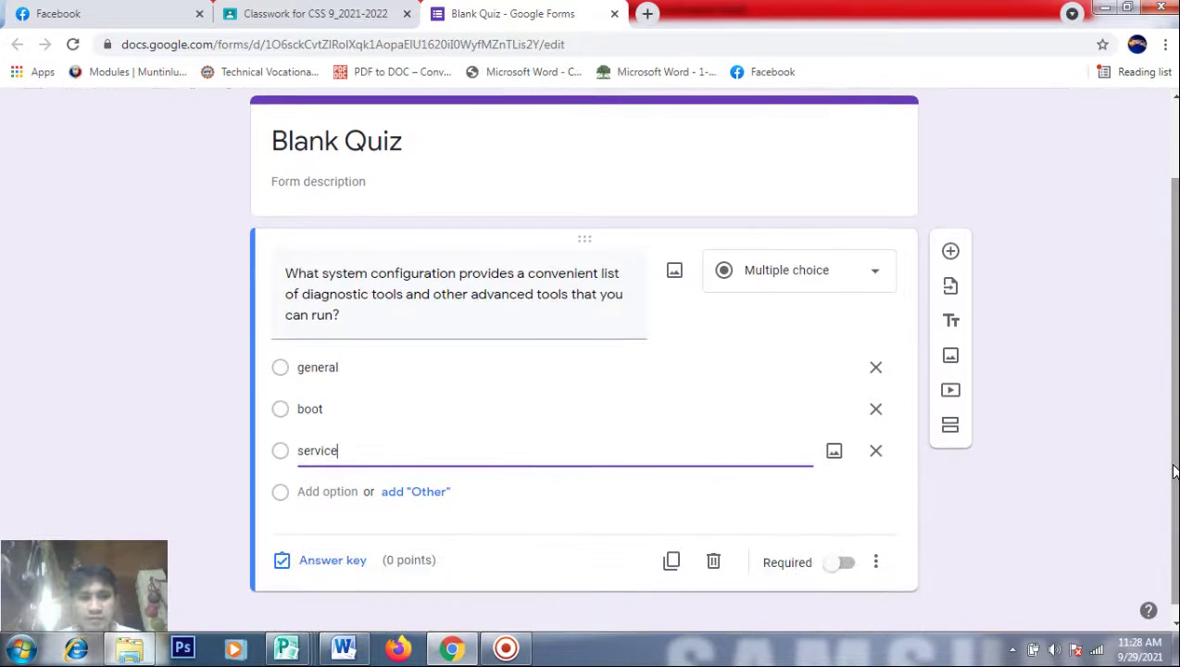
key(alt+Tab)
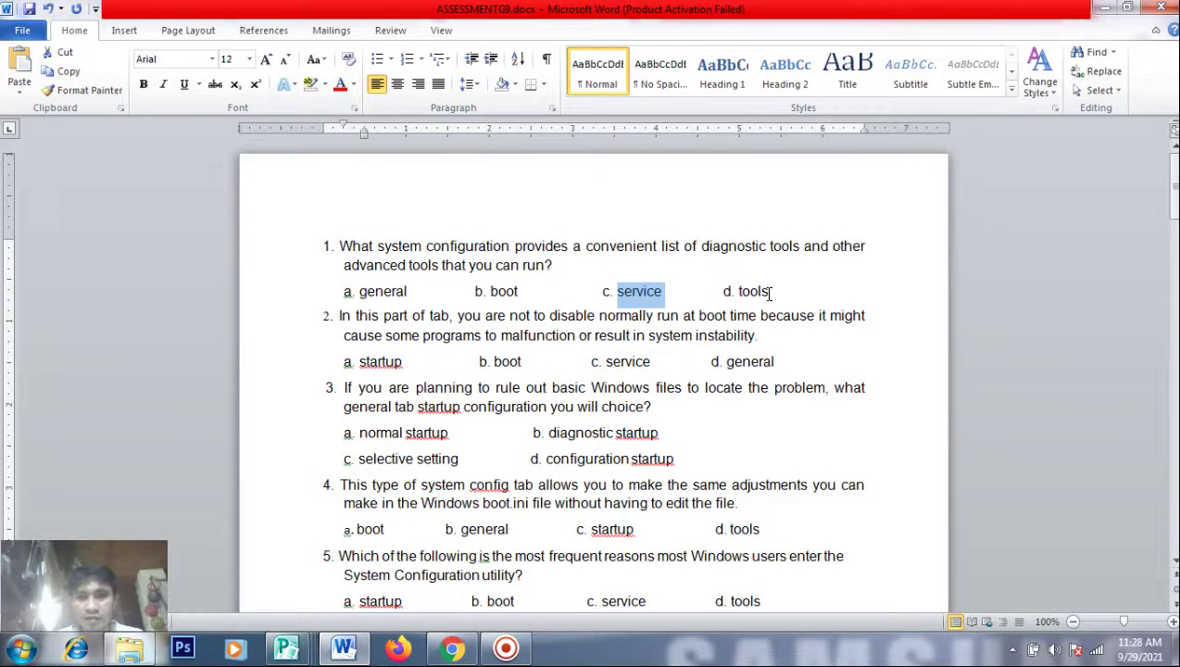
drag(769, 293, 740, 293)
key(ctrl+c)
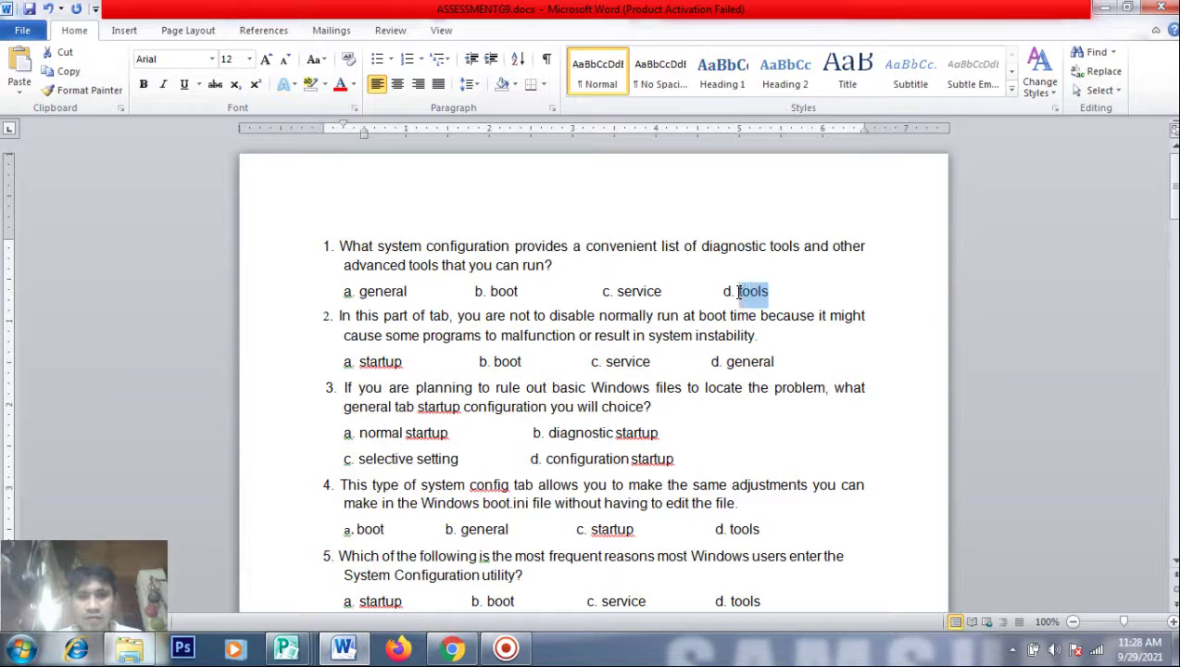
key(alt+Tab)
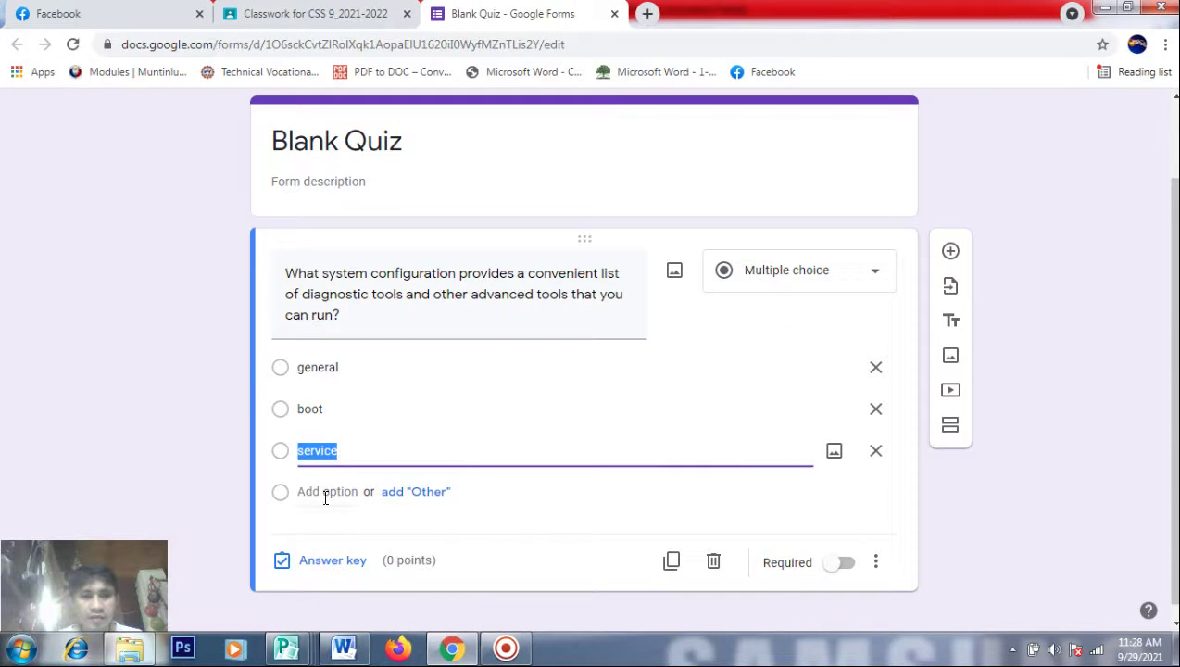
click(321, 490)
key(ctrl+v)
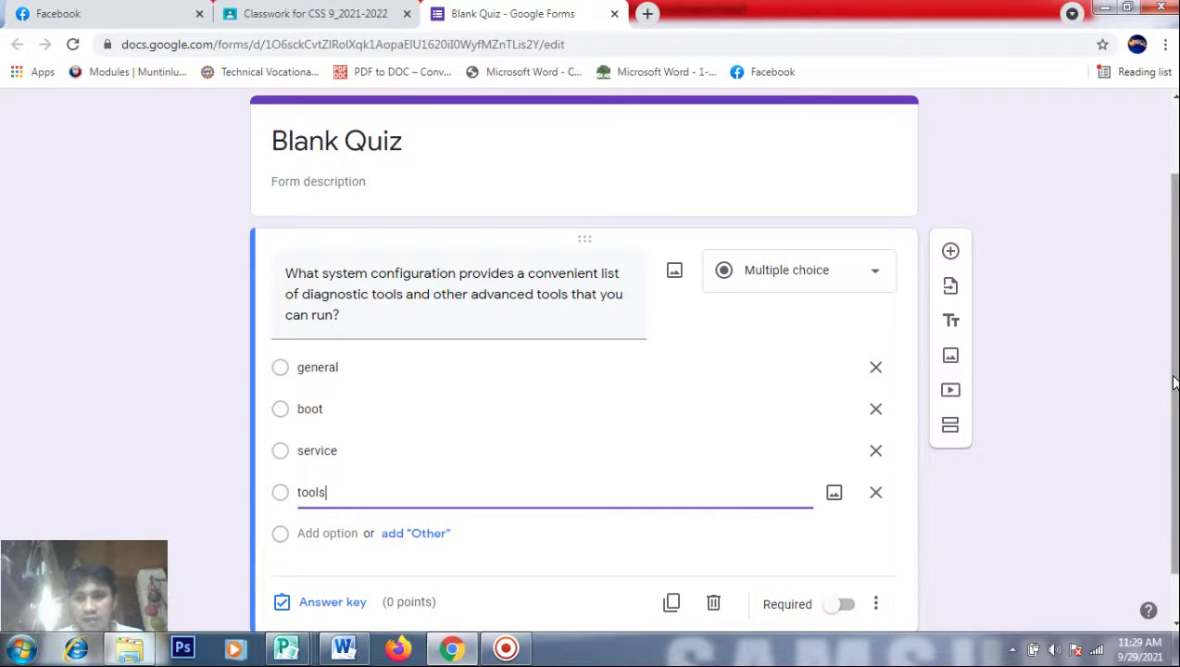
Check question 1 in the Word document's answer list and mark "tools" as correct in the Chrome form's answer key
drag(1169, 387, 1174, 414)
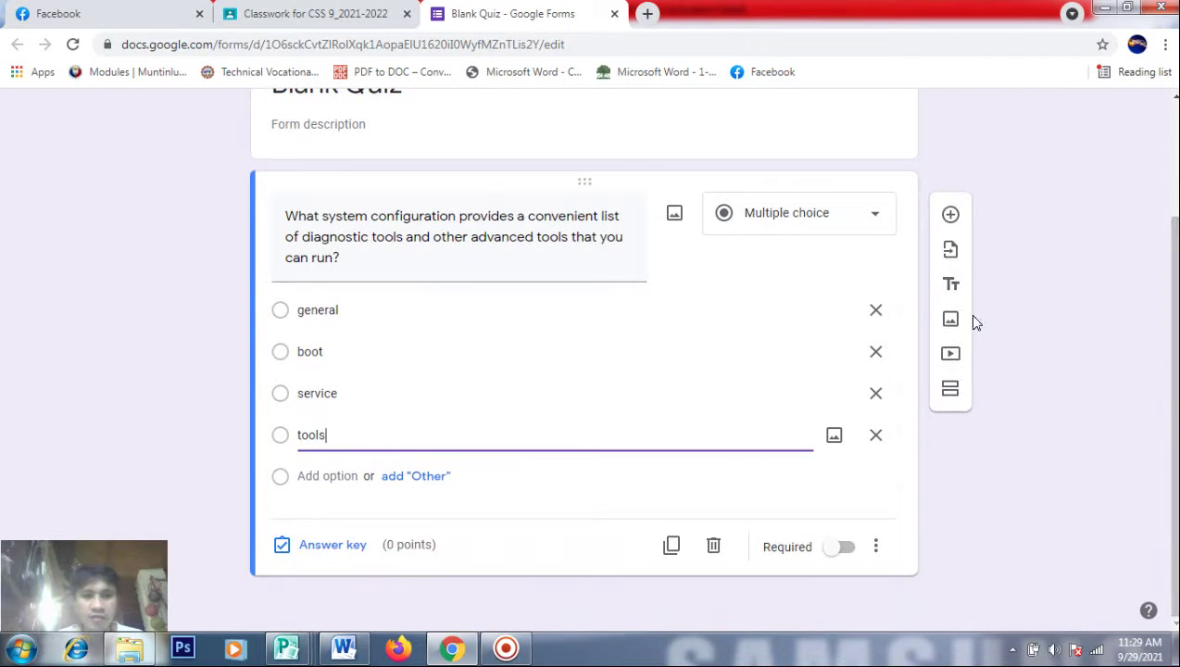
click(341, 655)
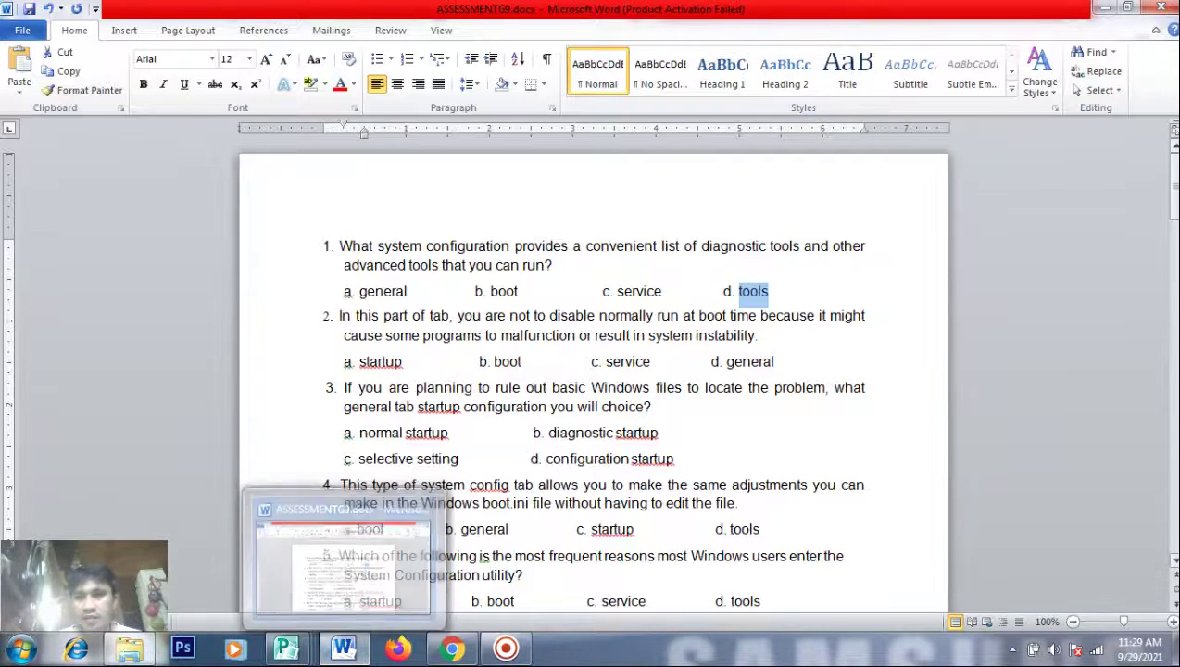
drag(1174, 206, 1166, 333)
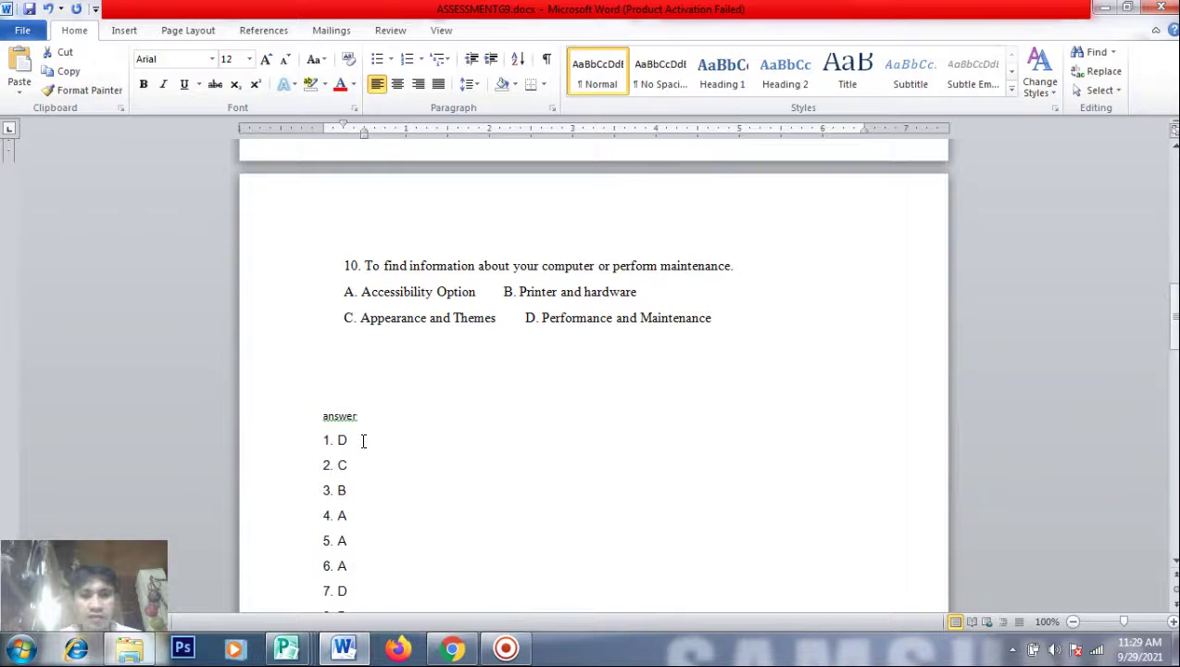
key(alt+Tab)
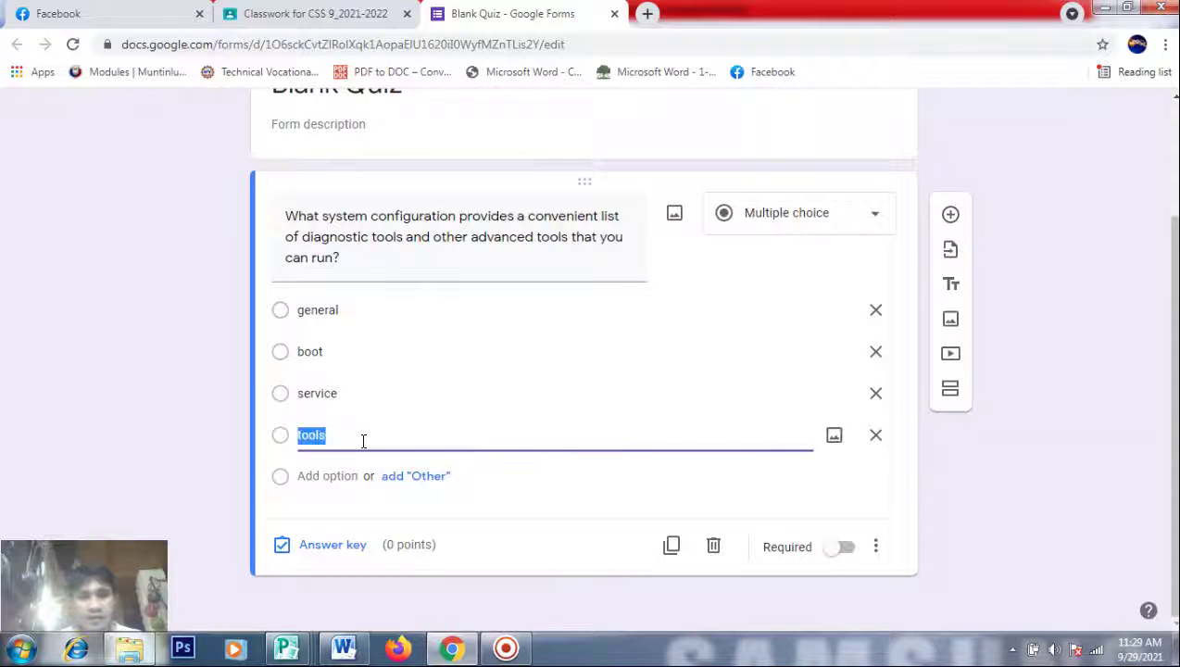
click(327, 546)
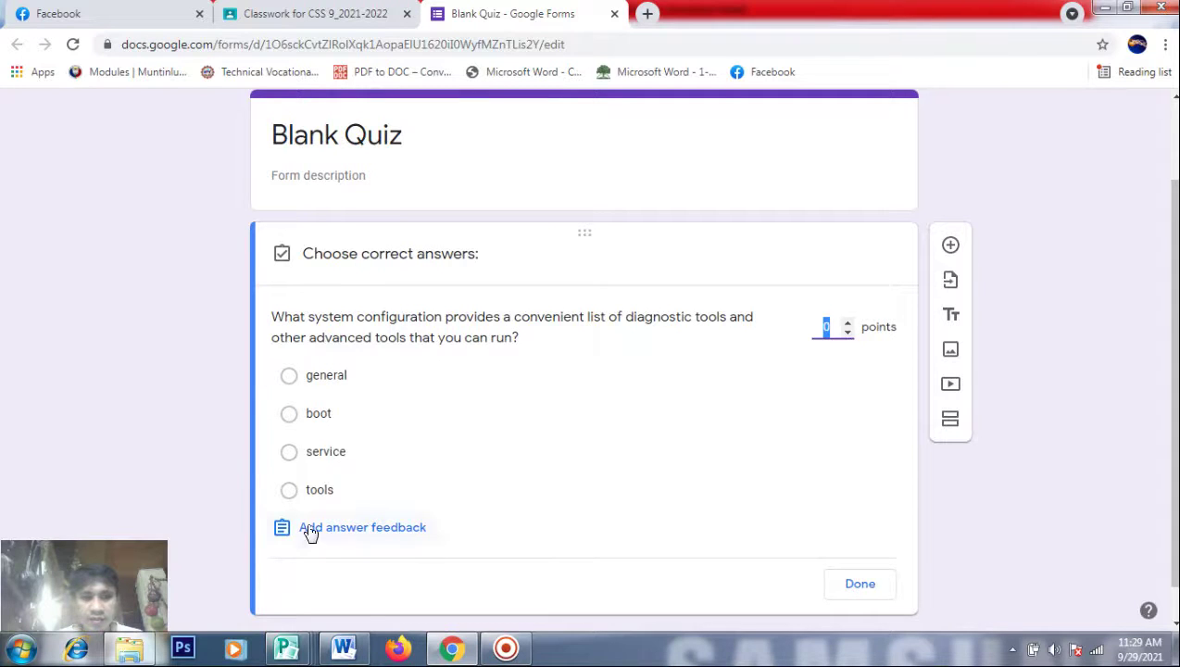
click(290, 496)
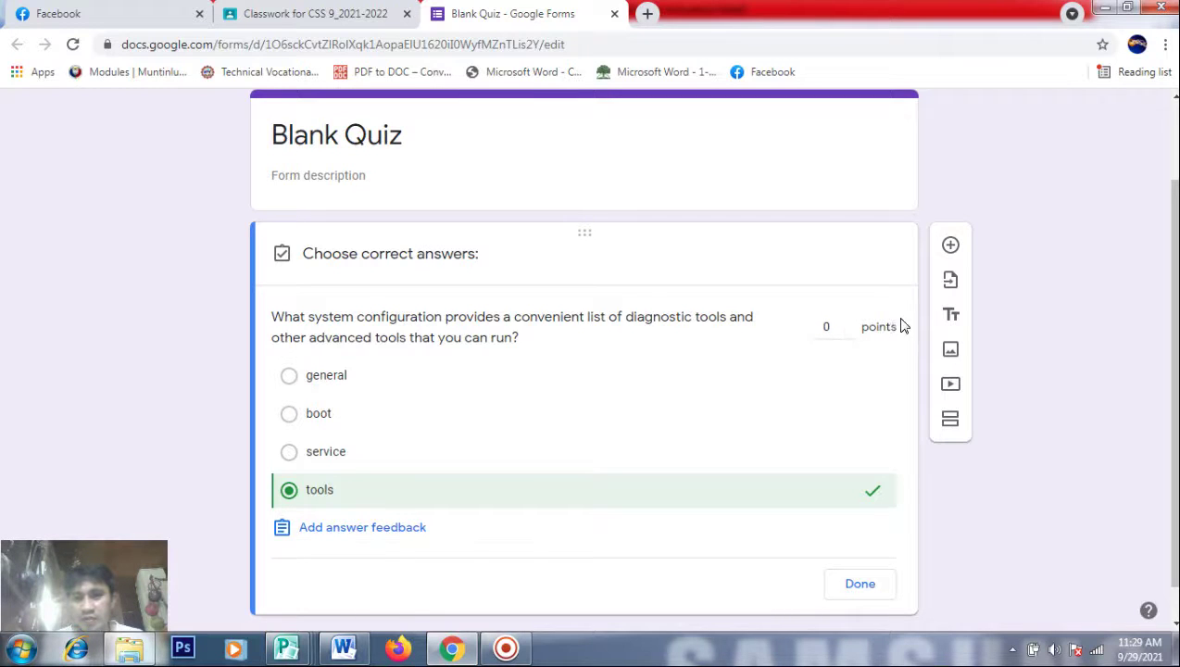
Set question 1 to 1 point and finish its answer key
click(828, 326)
text(1)
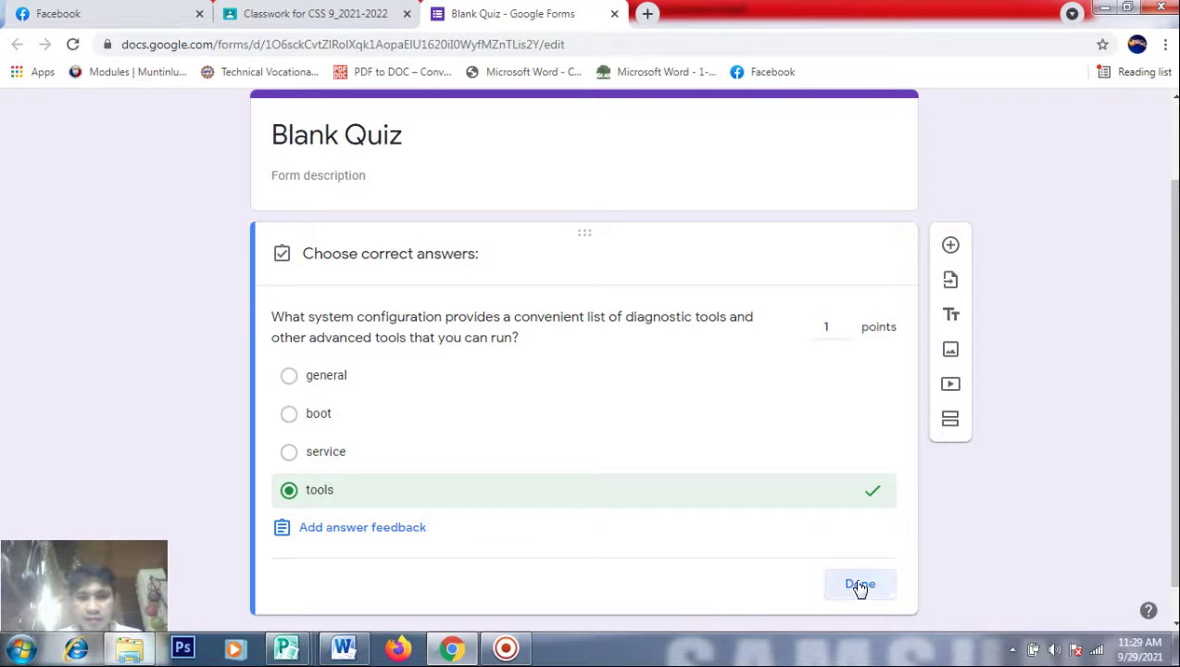
click(860, 585)
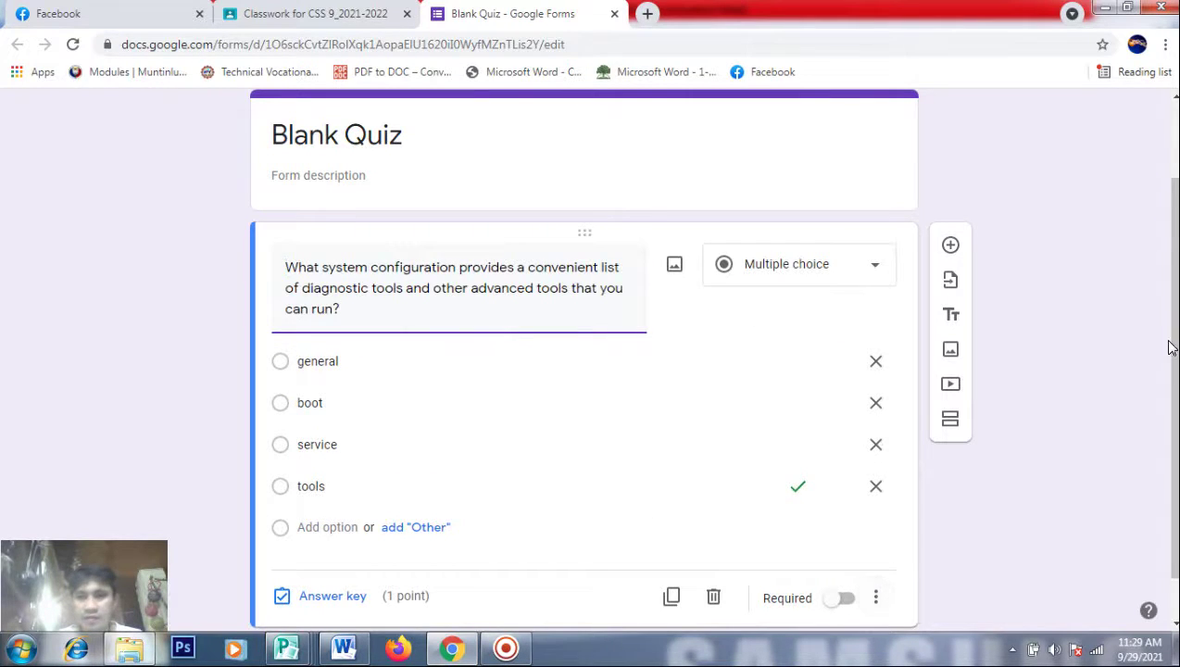
Add a second question below the first and set its type to Multiple choice
scroll(1111, 306, down, 1)
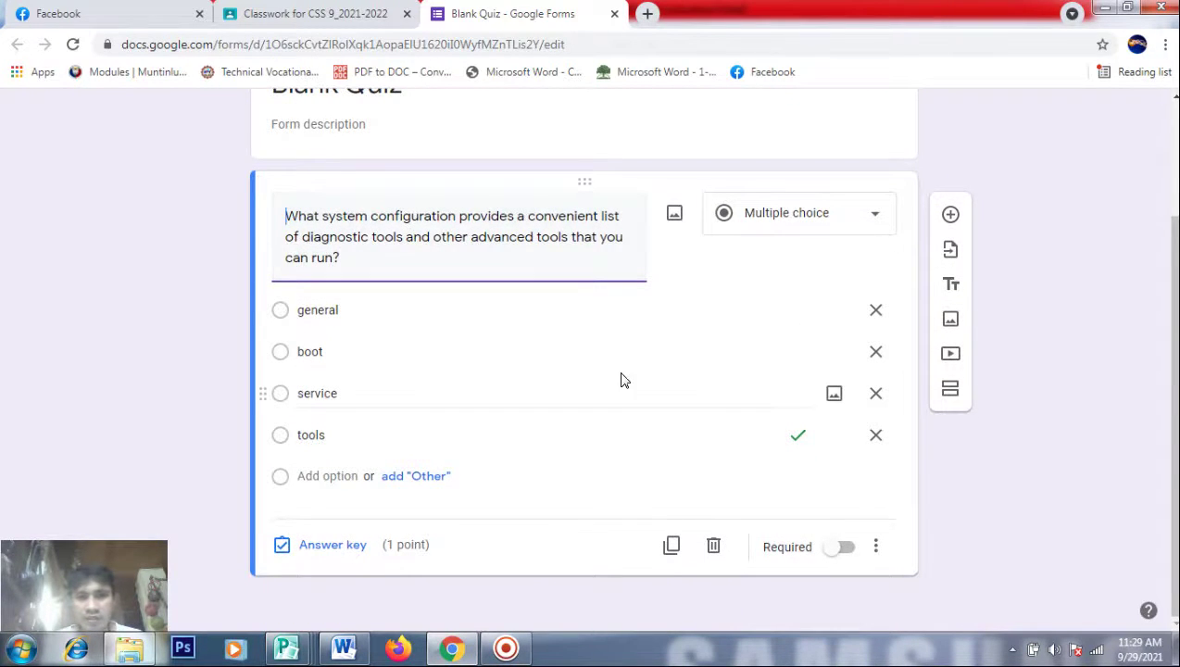
click(950, 216)
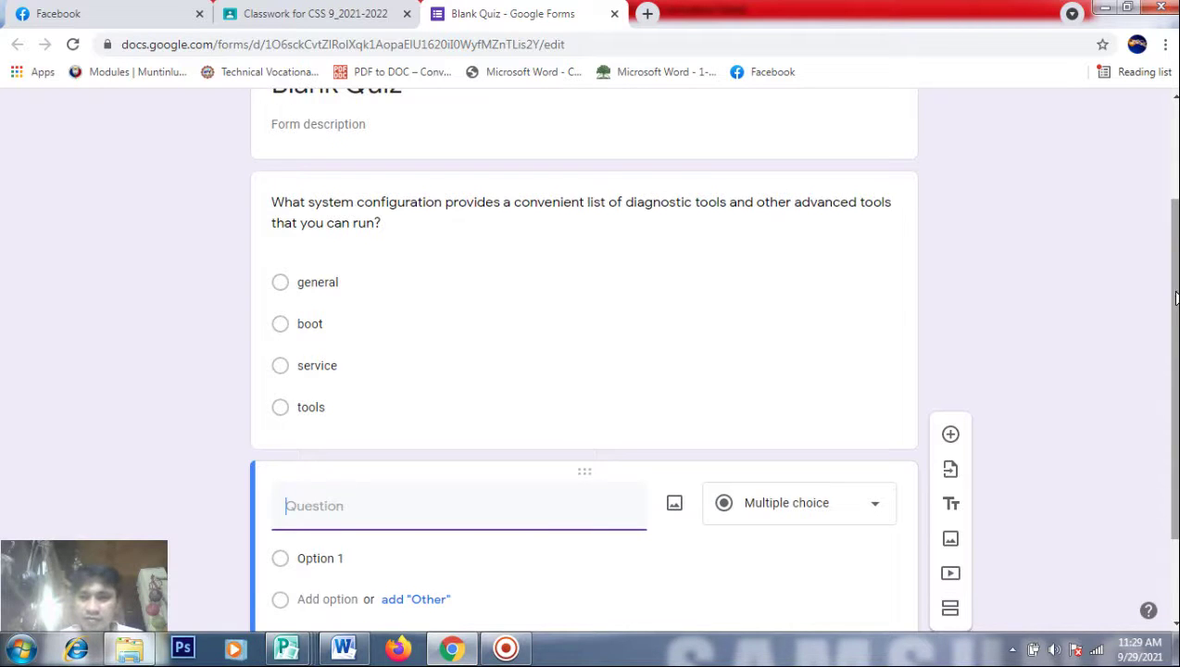
drag(1174, 296, 1173, 377)
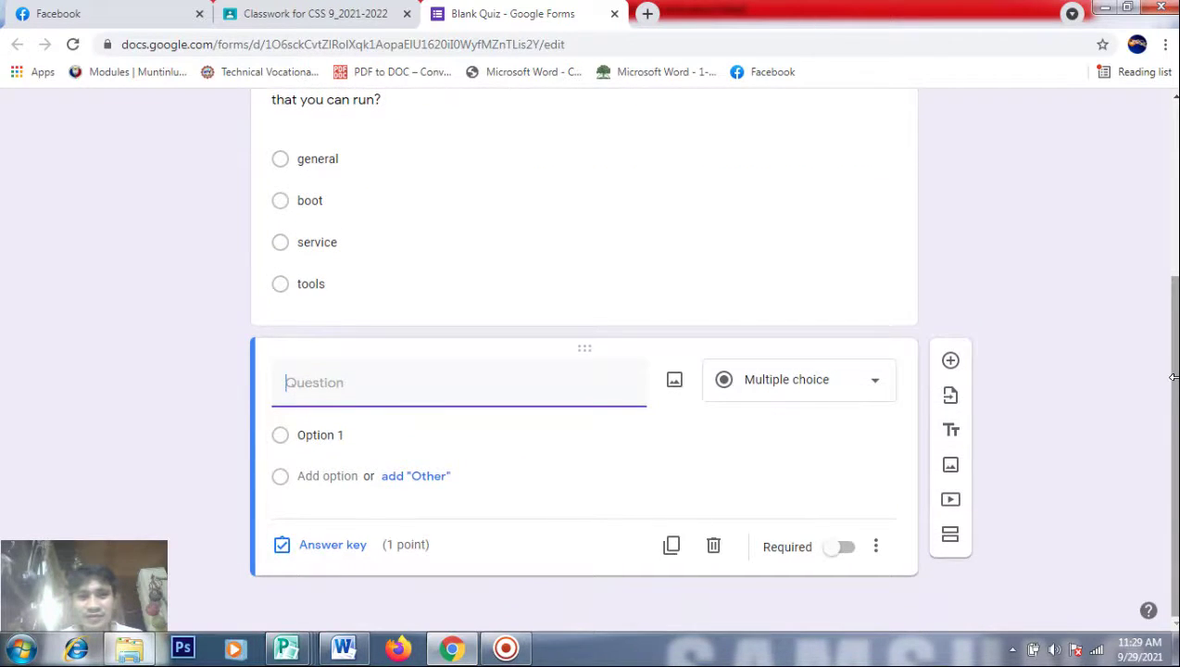
click(875, 383)
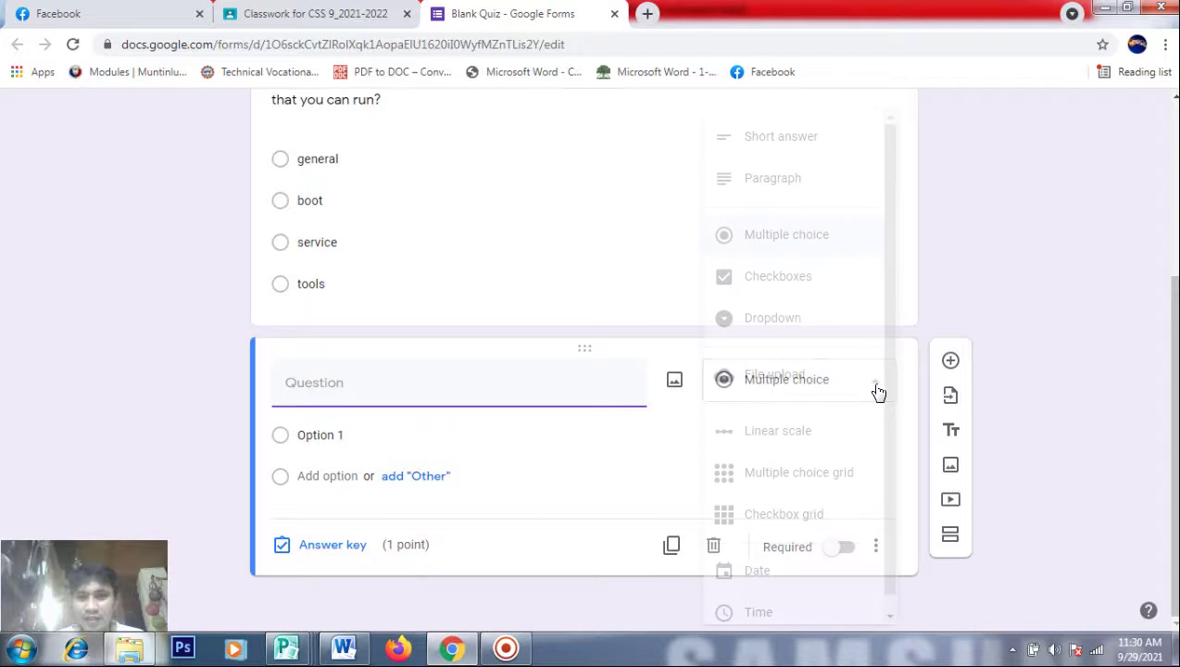
click(775, 241)
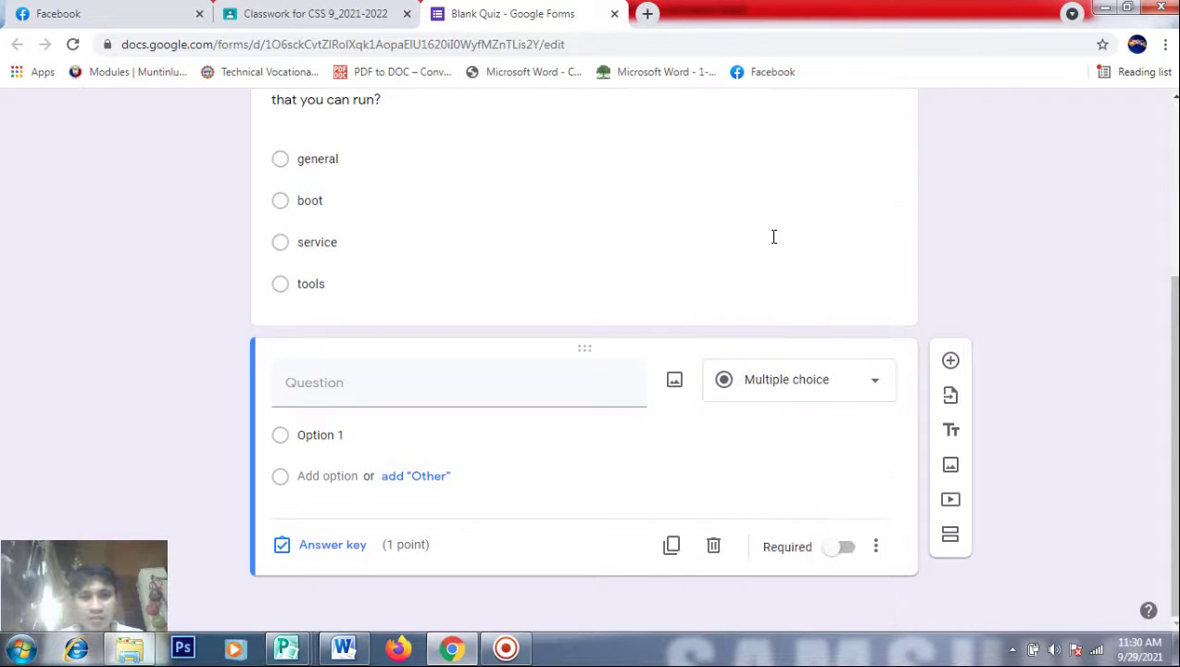
Copy question 2's text, "In this part of tab...", from Word into the second question in the Chrome form, without the leading period
key(alt+Tab)
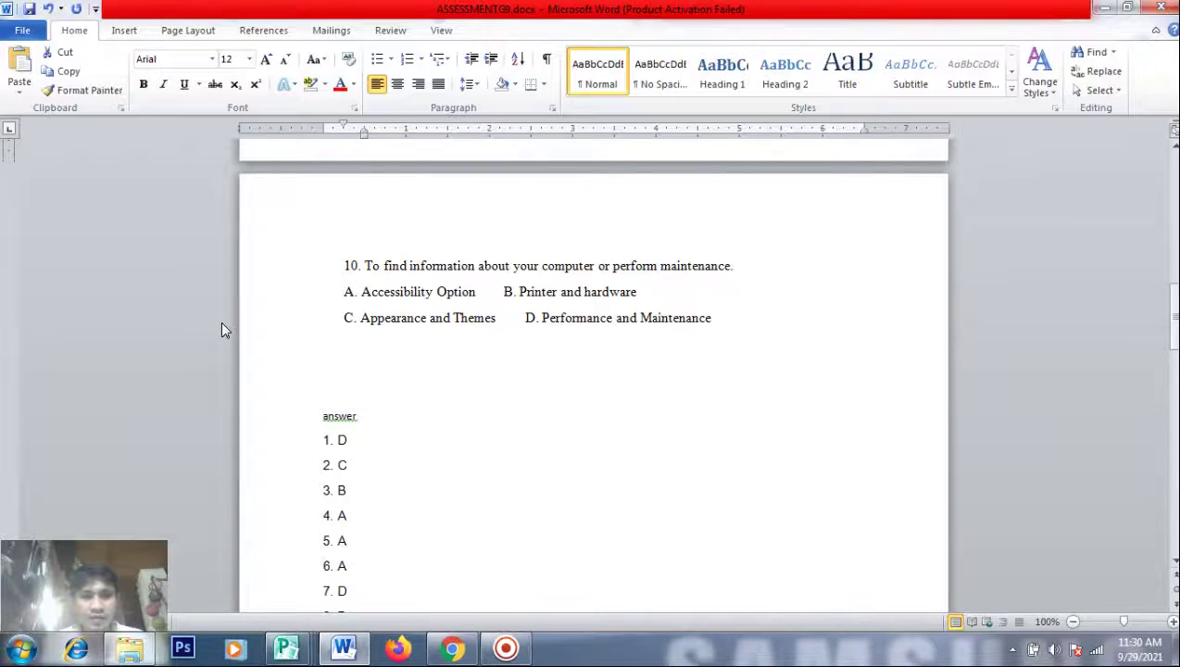
drag(1169, 348, 1170, 212)
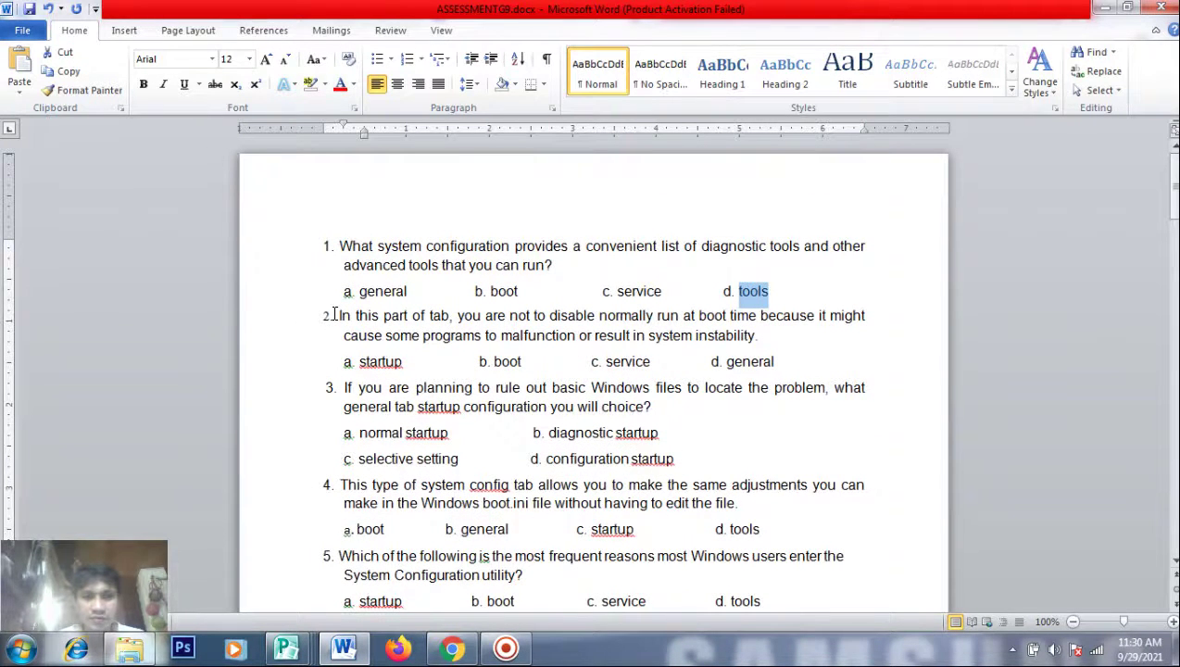
drag(335, 315, 759, 336)
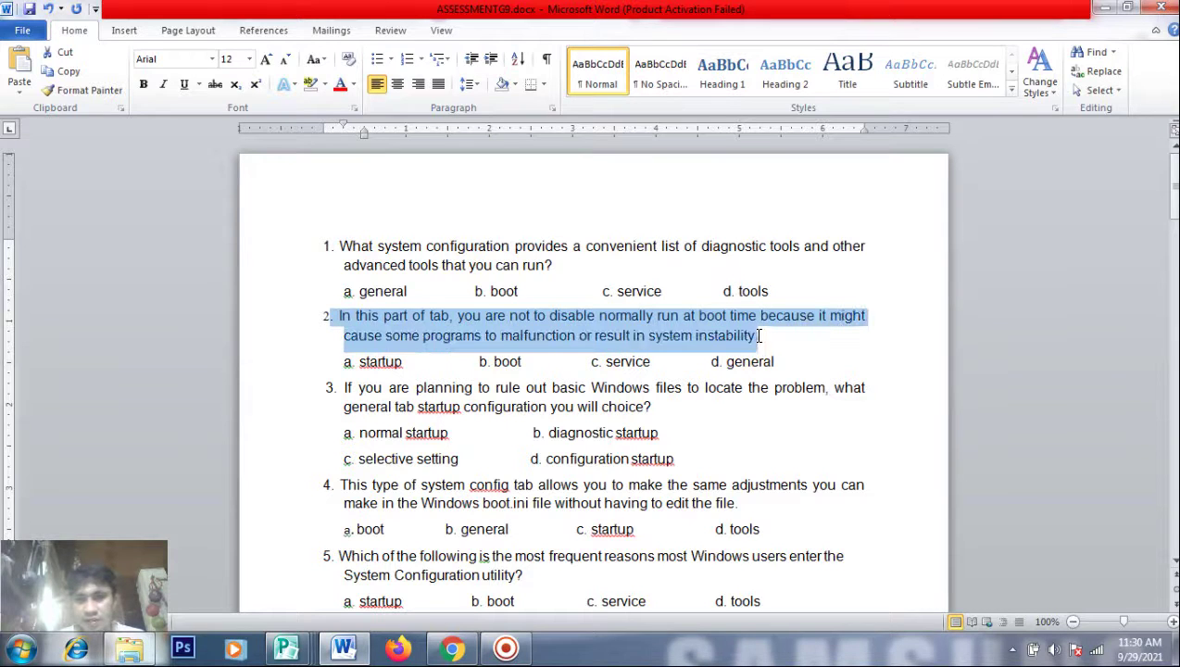
key(alt+Tab)
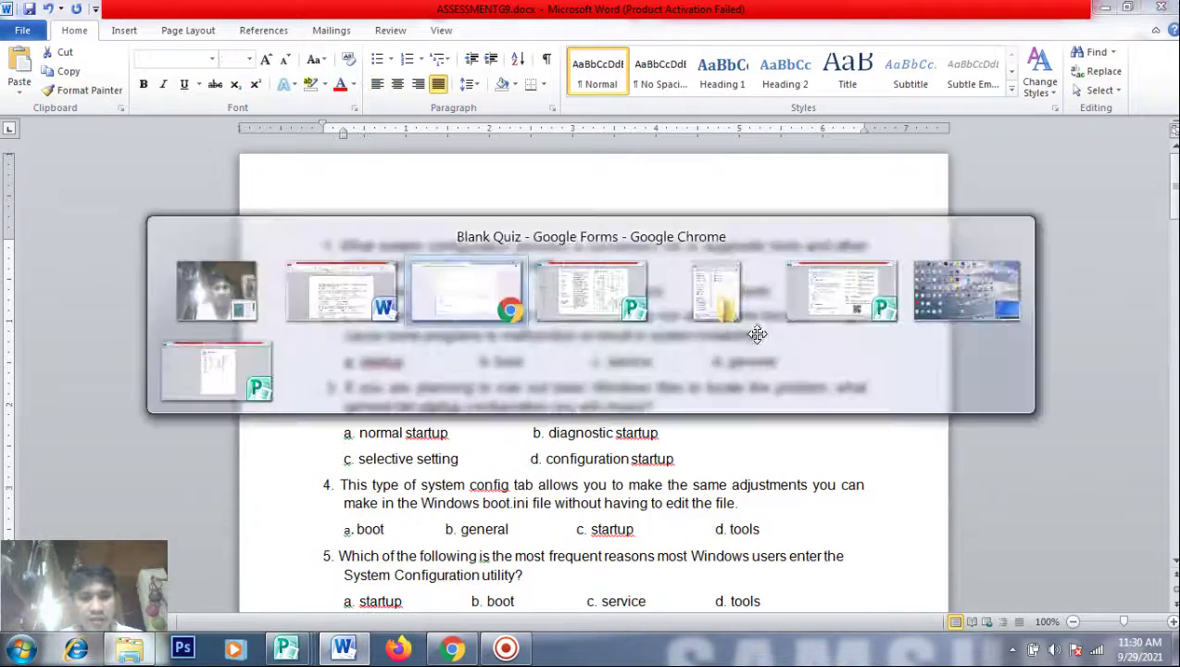
click(316, 382)
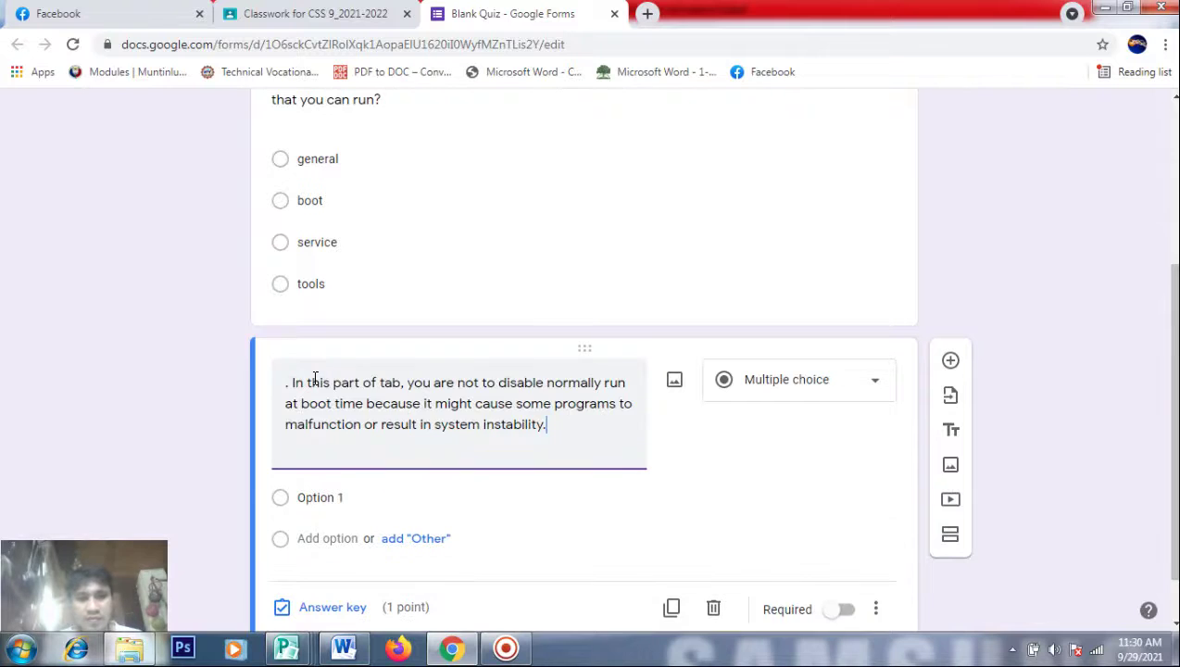
text(. In this part of tab, you are not to disable normally run at boot time because it might cause some programs to malfunction or result in system instability.)
click(291, 381)
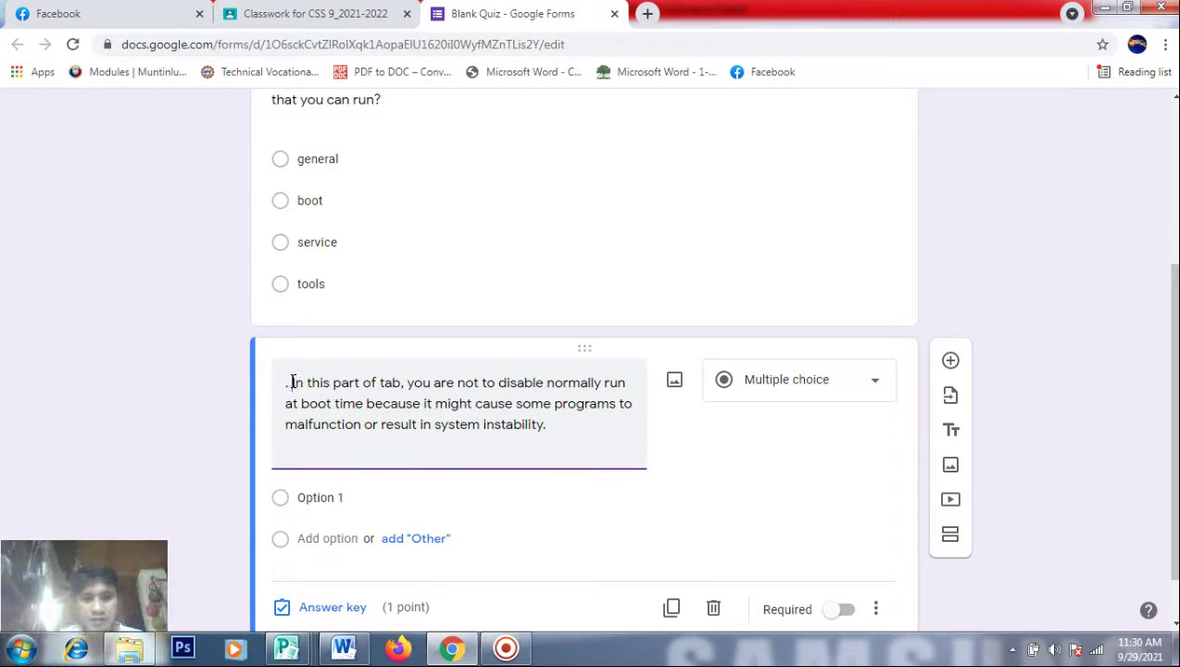
key(BackSpace)
key(BackSpace)
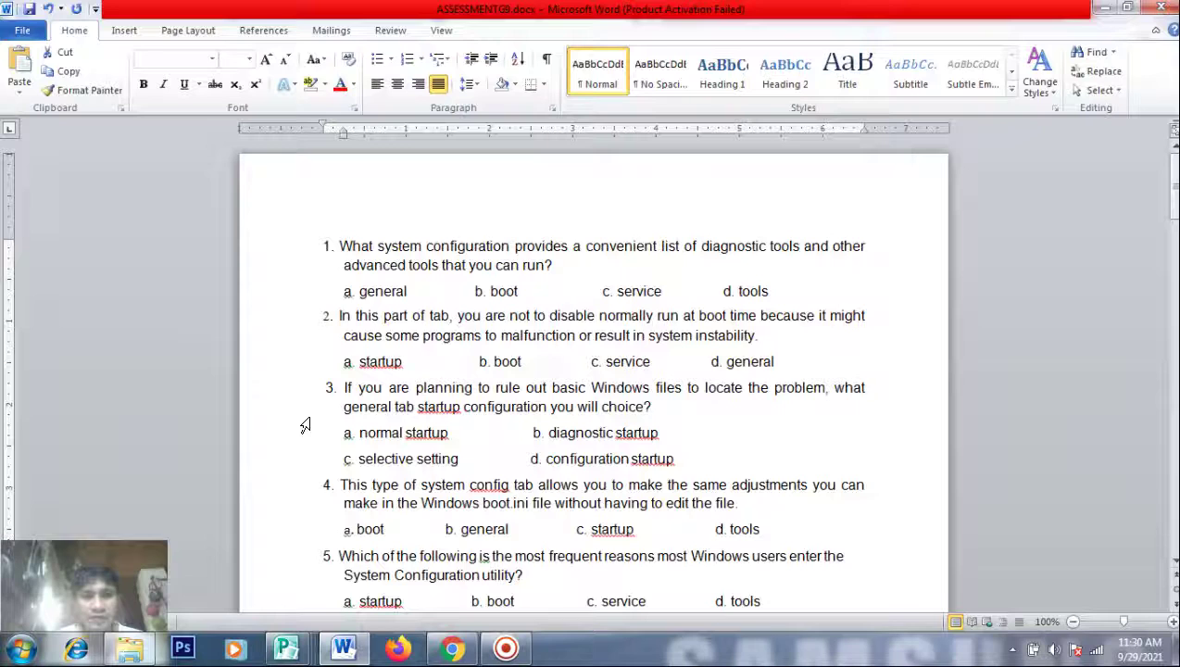
Copy answer a, "startup", from question 2 in Word and enter it as the second question's first option in the Chrome form
key(alt+Tab)
click(479, 336)
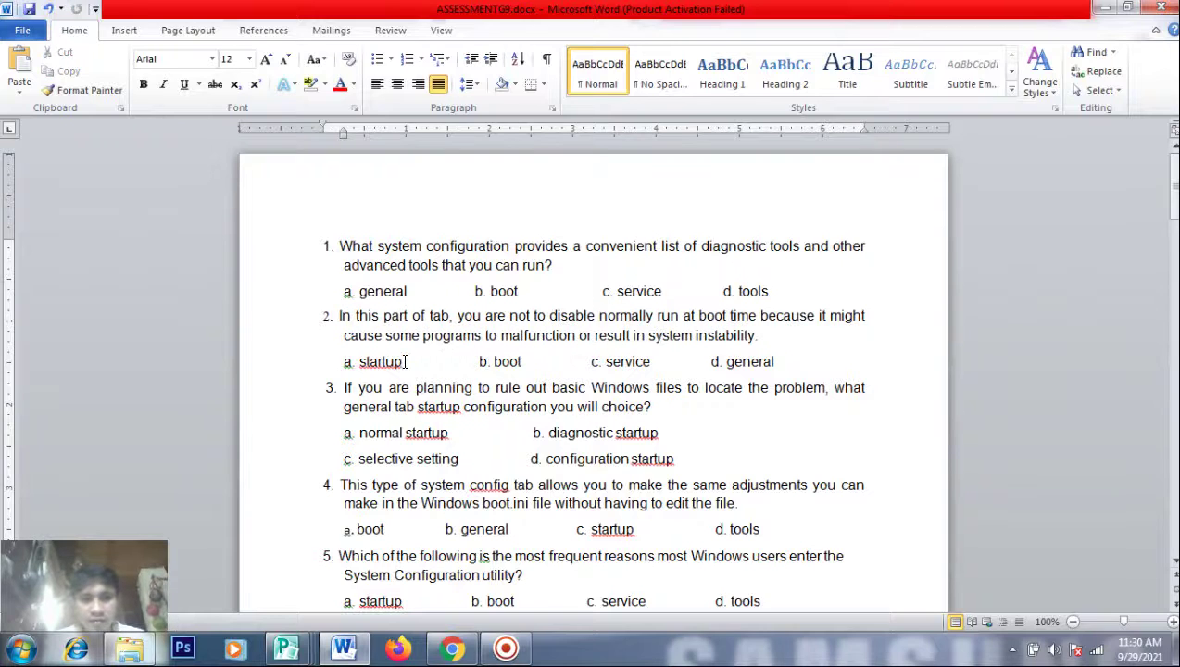
drag(404, 361, 361, 364)
key(ctrl+c)
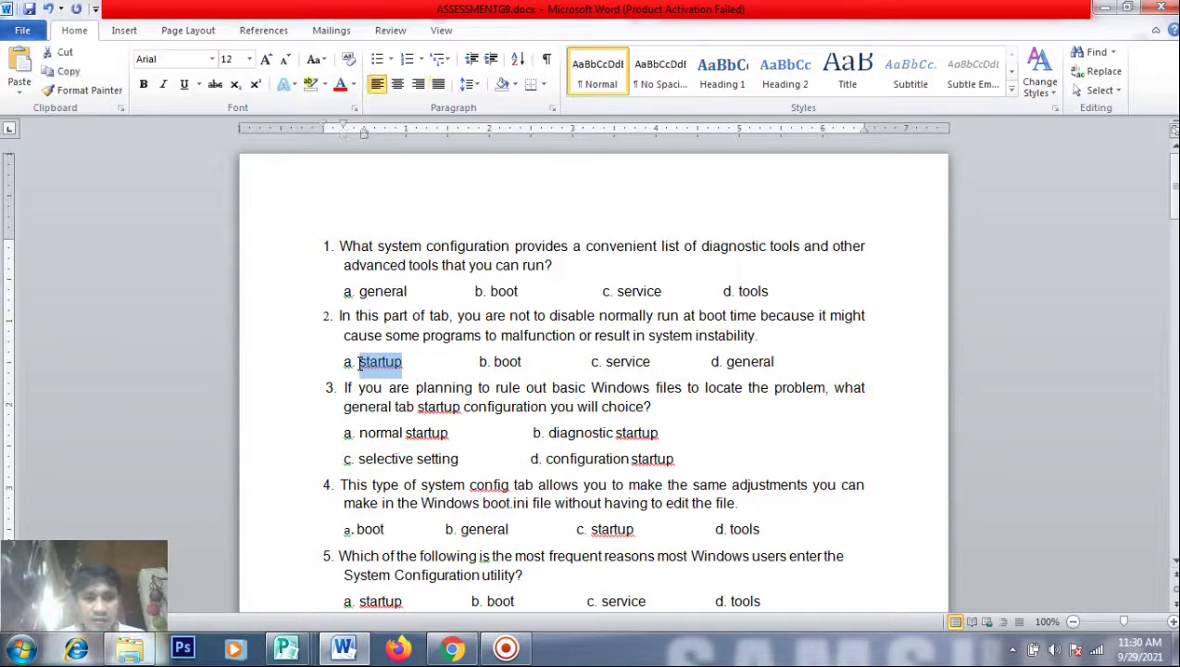
key(alt+Tab)
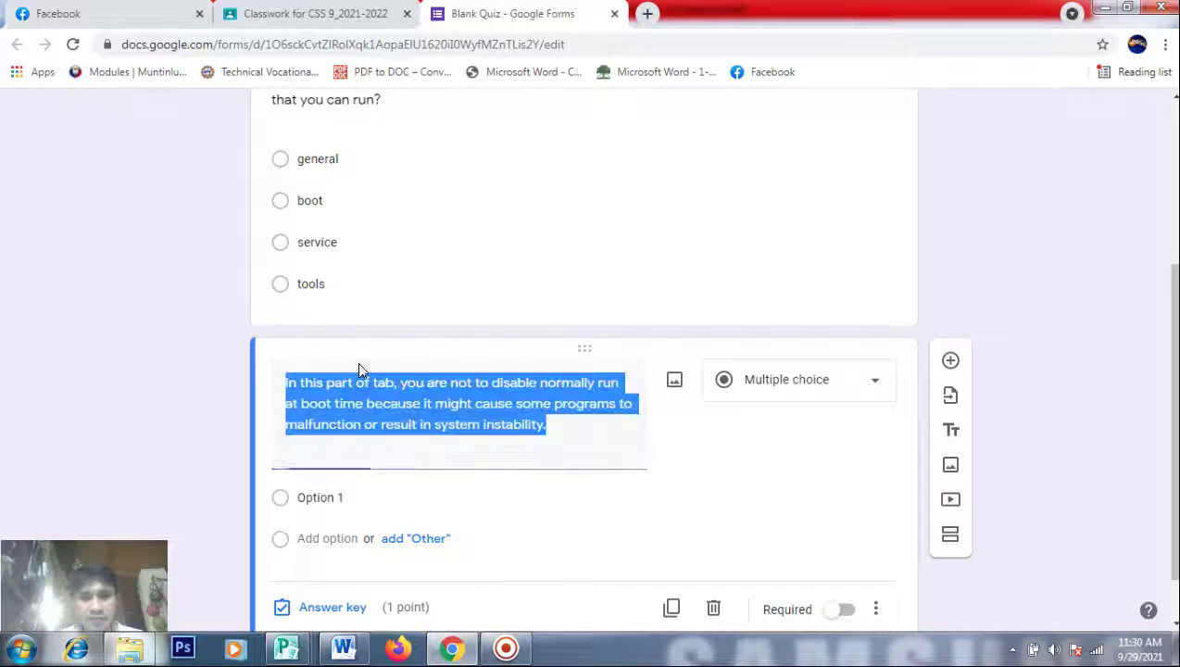
click(331, 501)
key(ctrl+v)
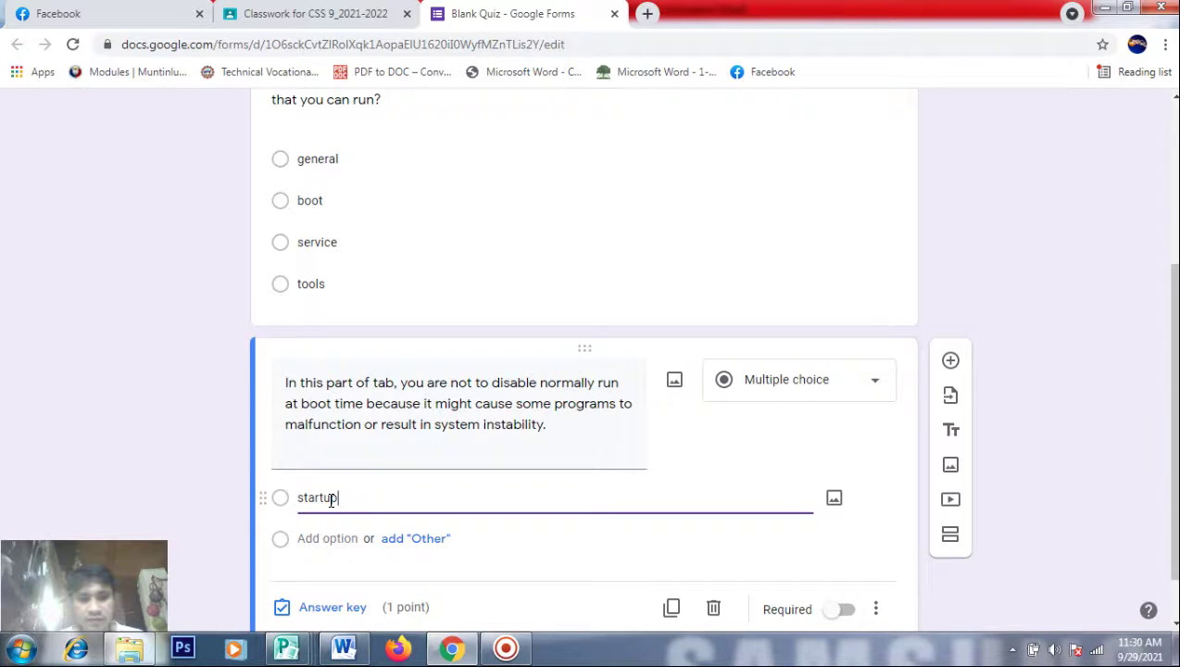
Copy answer b, "boot", from question 2 in Word and add it as the second option in the Chrome form
key(alt+Tab)
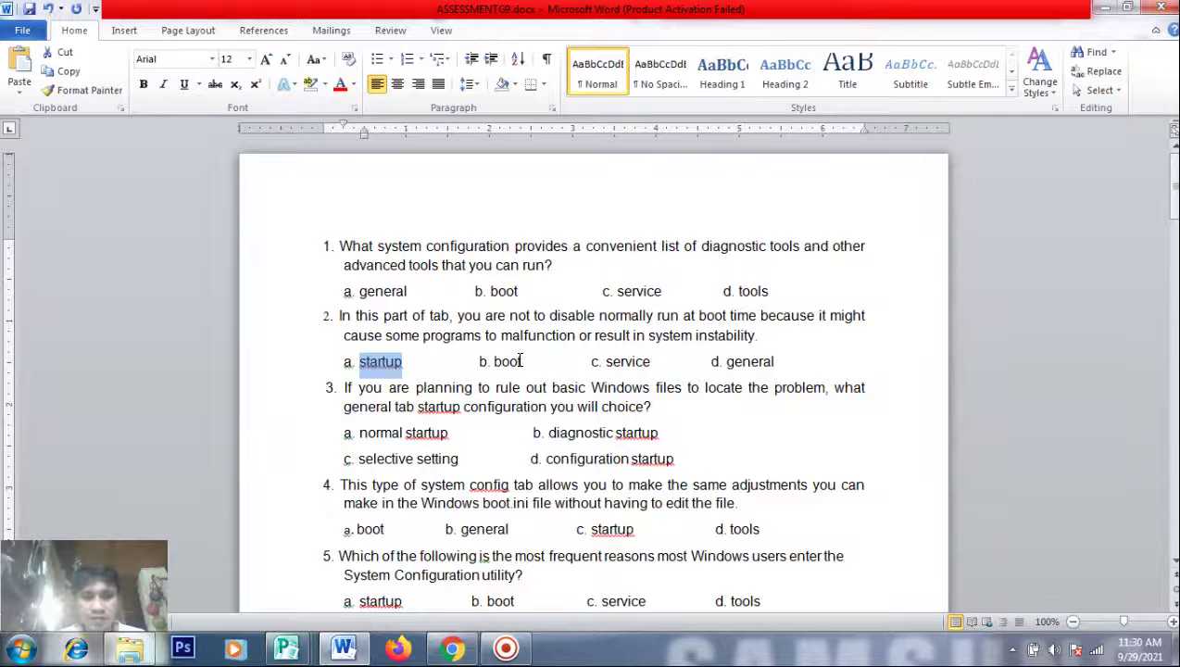
drag(522, 361, 493, 361)
key(ctrl+c)
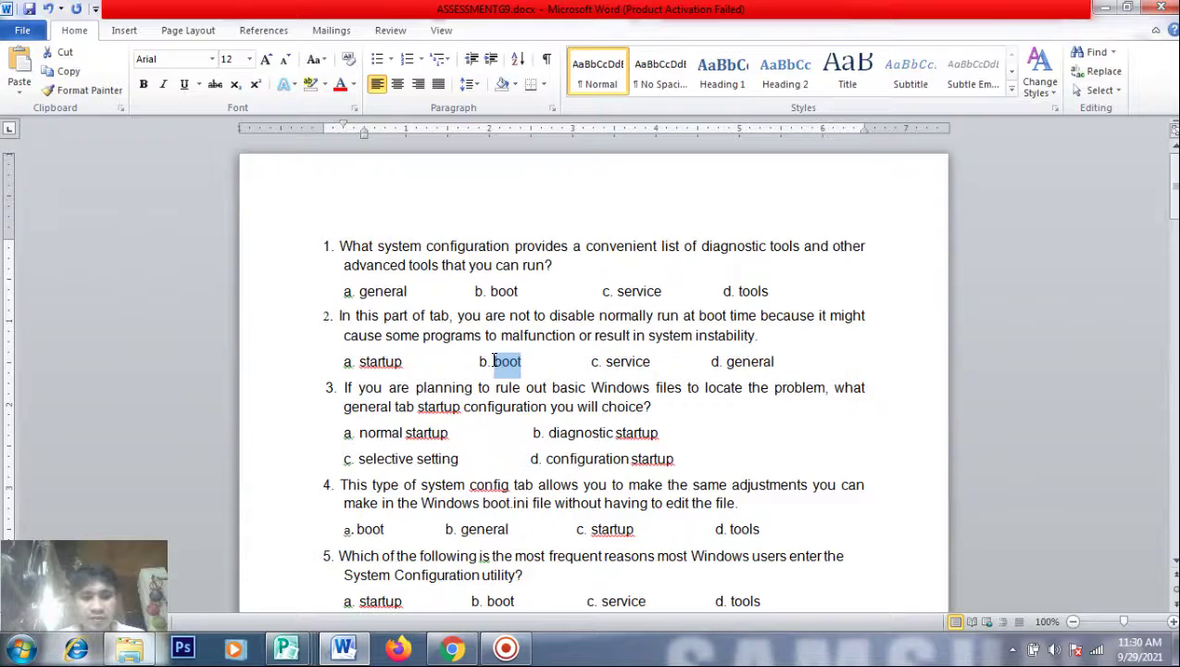
key(alt+Tab)
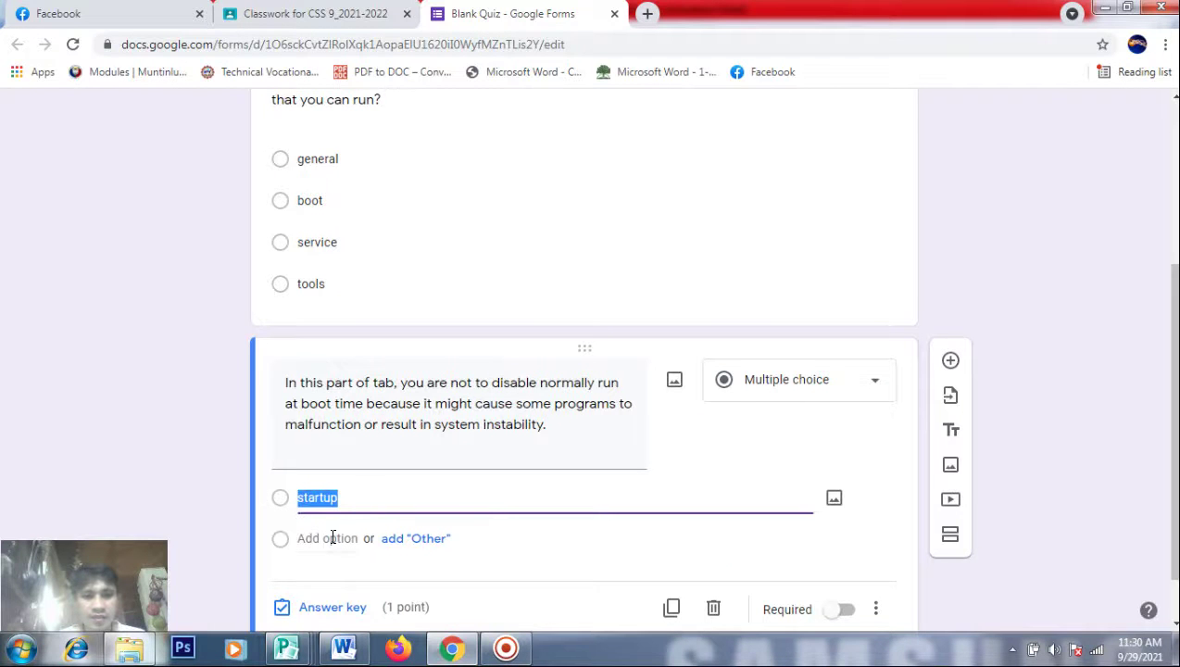
click(333, 538)
key(ctrl+v)
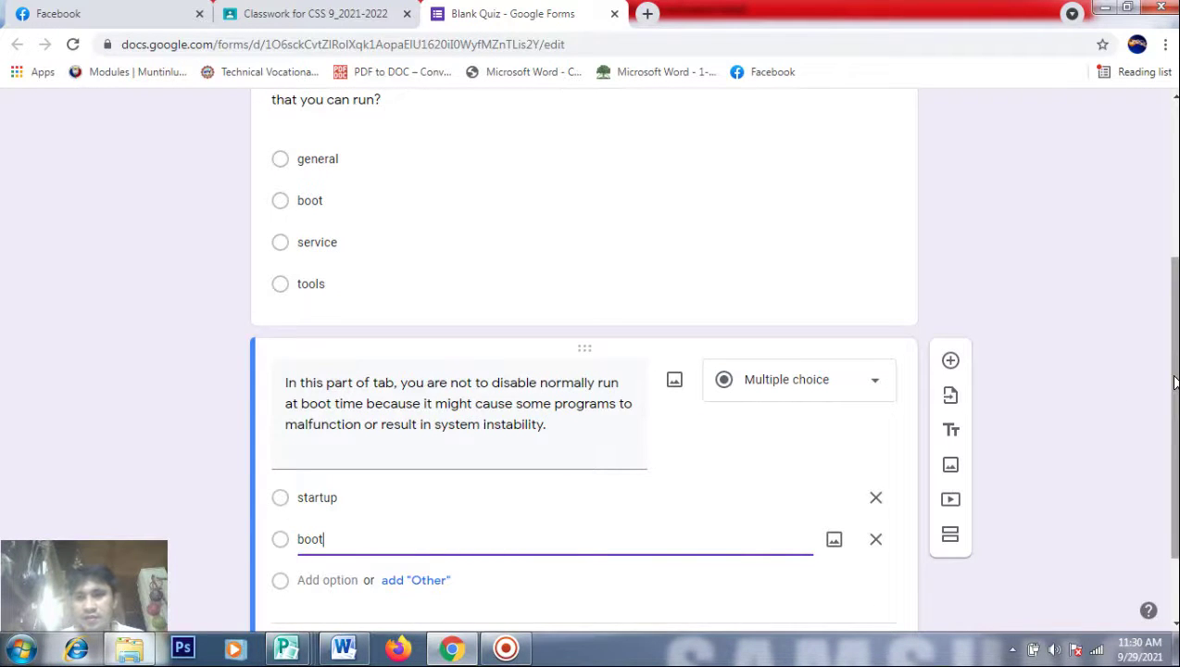
Copy answer c, "service", from question 2 in Word and add it as the third option in the Chrome form
scroll(1175, 381, down, 1)
key(alt+Tab)
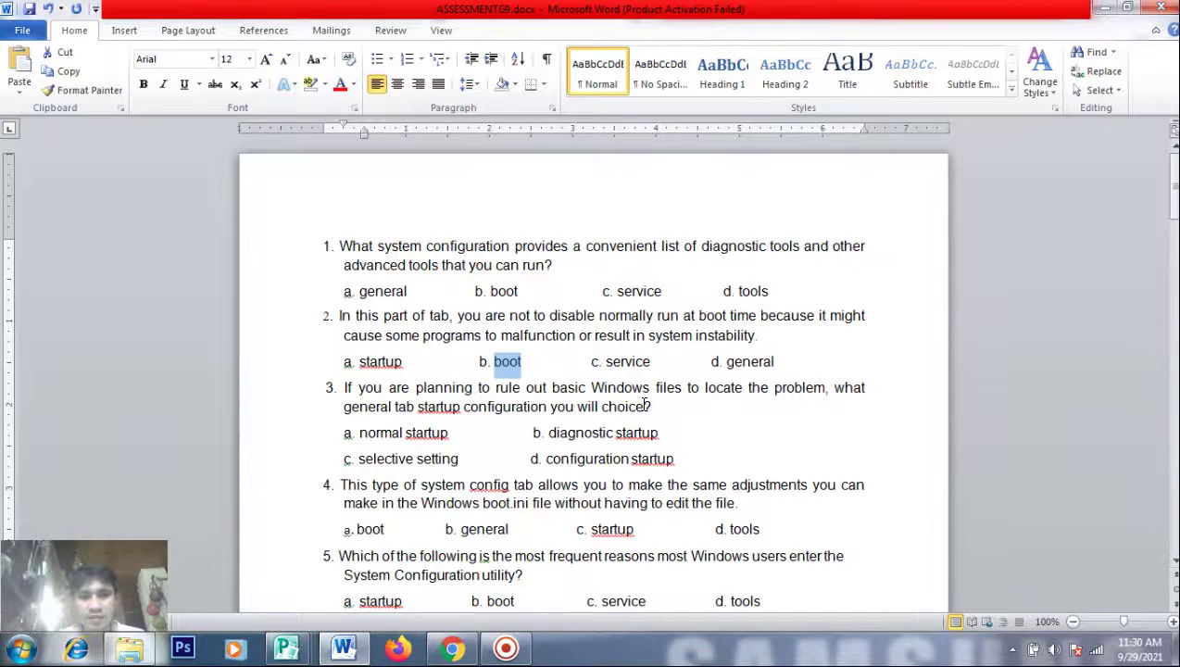
drag(653, 363, 608, 359)
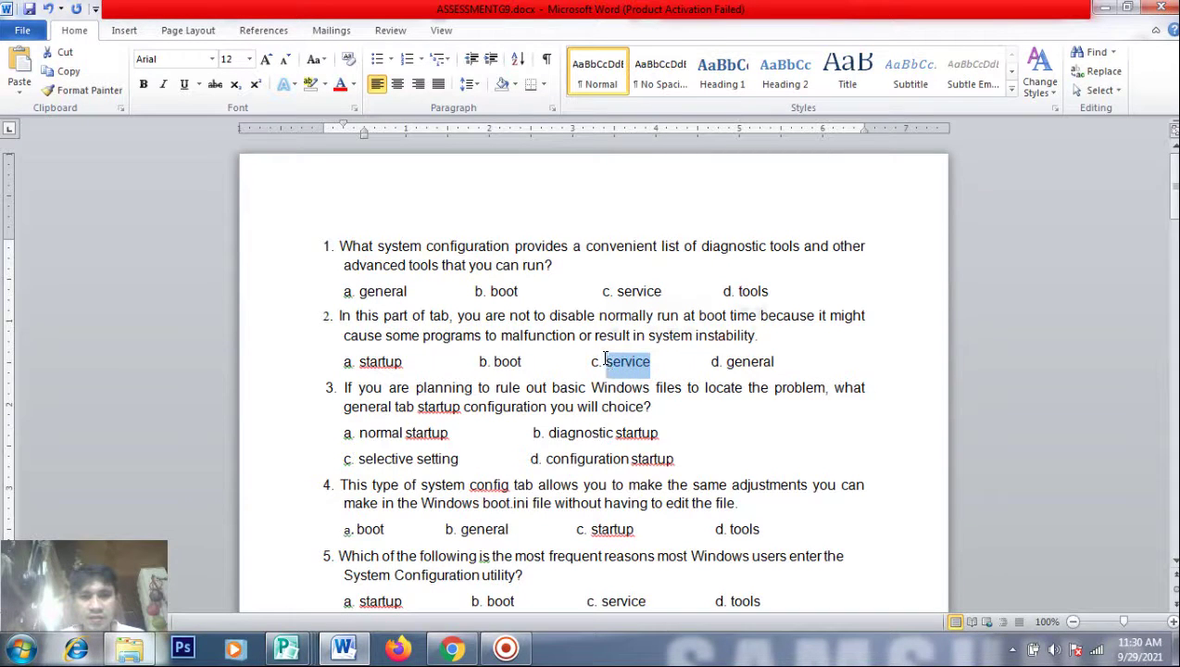
key(ctrl+c)
key(alt+Tab)
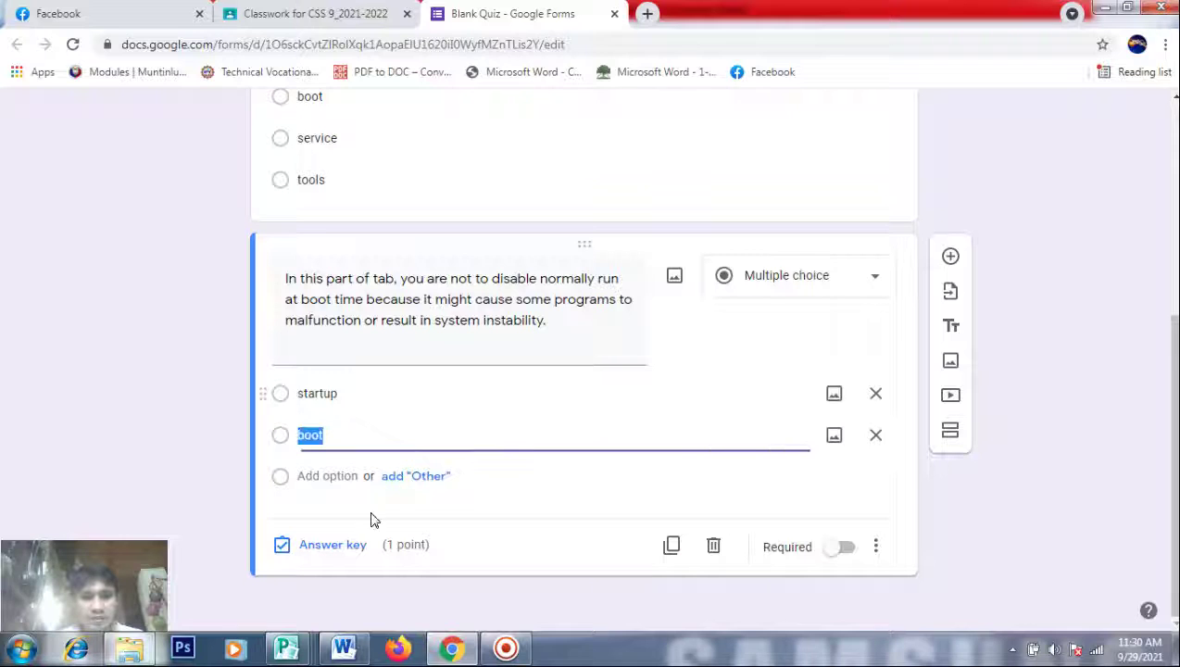
click(332, 479)
key(ctrl+v)
Copy answer d, "general", from question 2 in Word and add it as the fourth option in the Chrome form
key(alt+Tab)
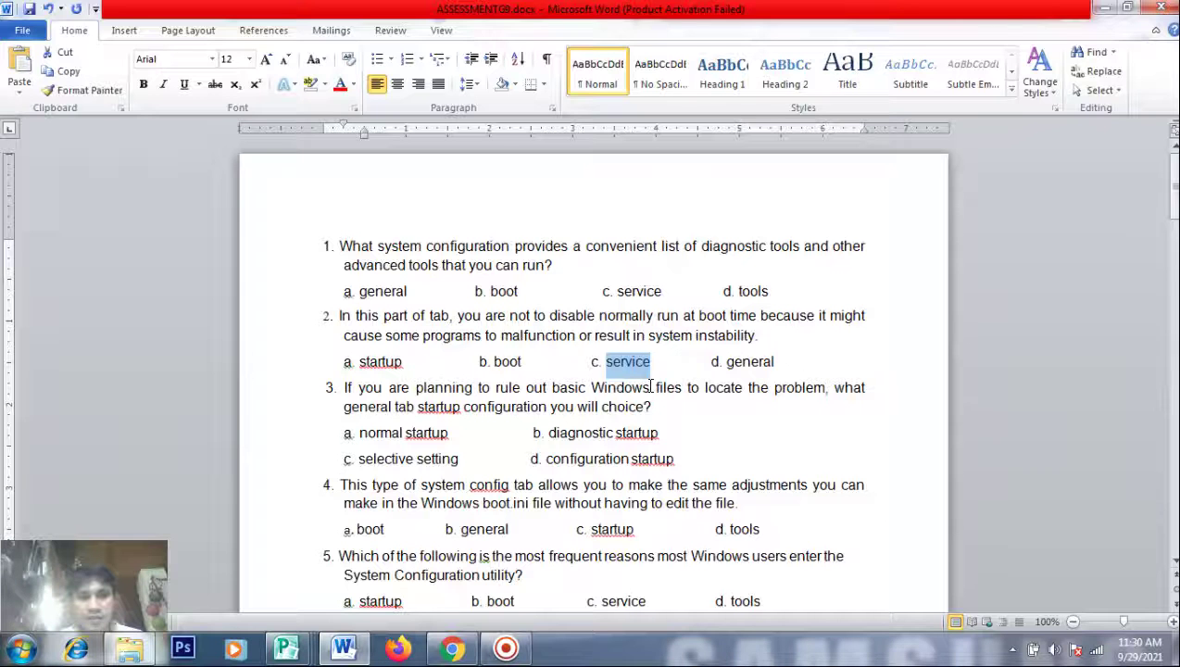
mouse_move(774, 360)
mouse_down()
mouse_move(724, 362)
mouse_move(783, 359)
mouse_up()
click(726, 362)
key(alt+Tab)
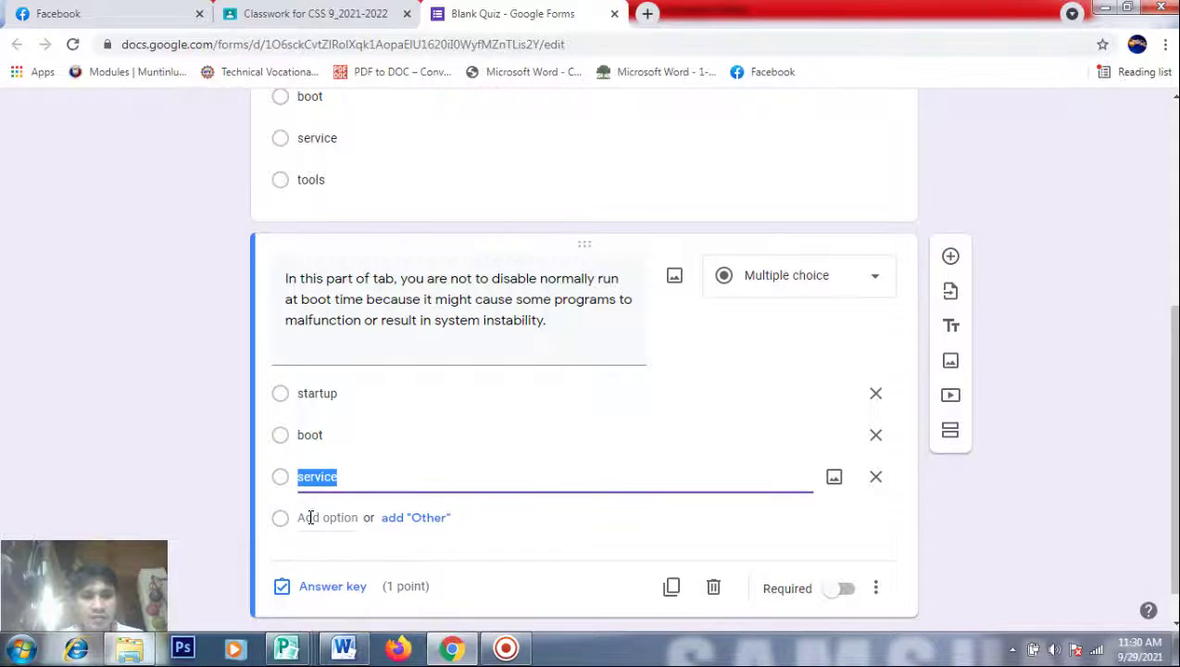
click(306, 517)
key(ctrl+v)
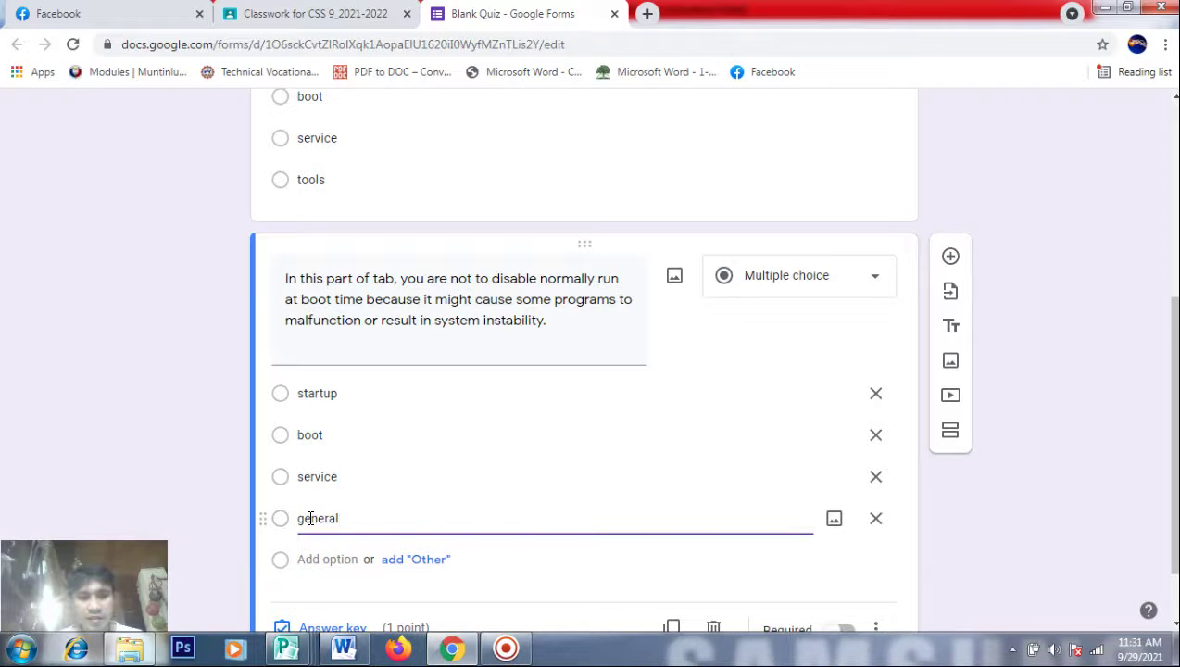
Check question 2 in Word's answer list, mark "general" as correct in the Chrome form's answer key, and finish the key
key(alt+Tab)
drag(1174, 202, 1174, 343)
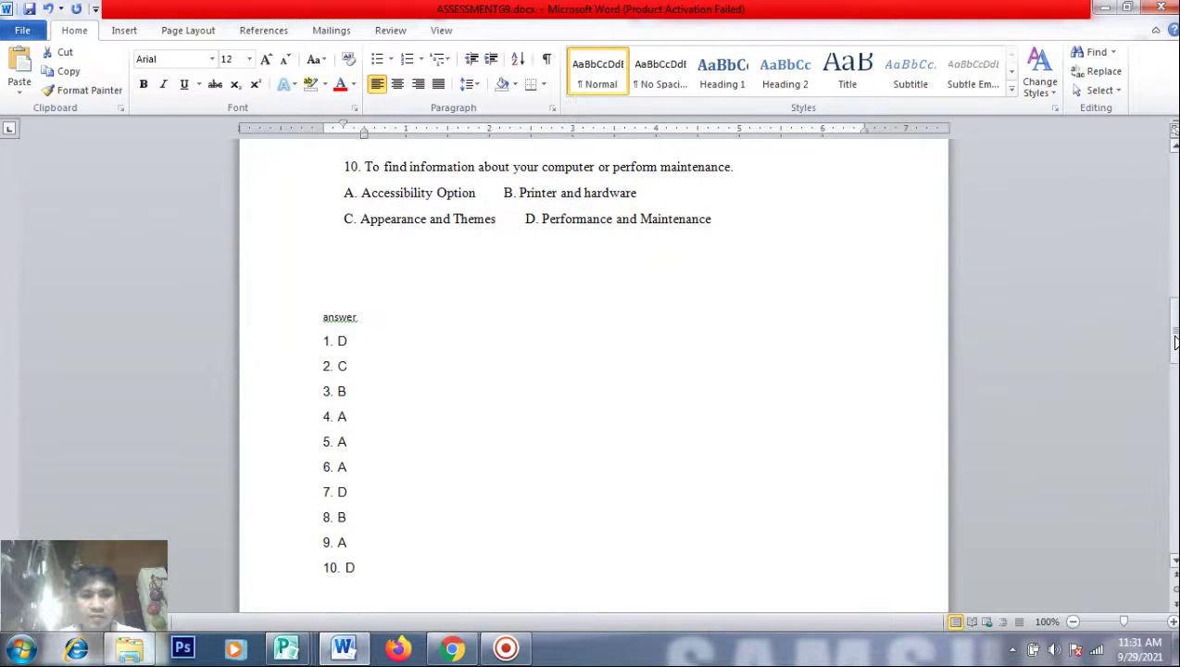
key(alt)
key(alt+Tab)
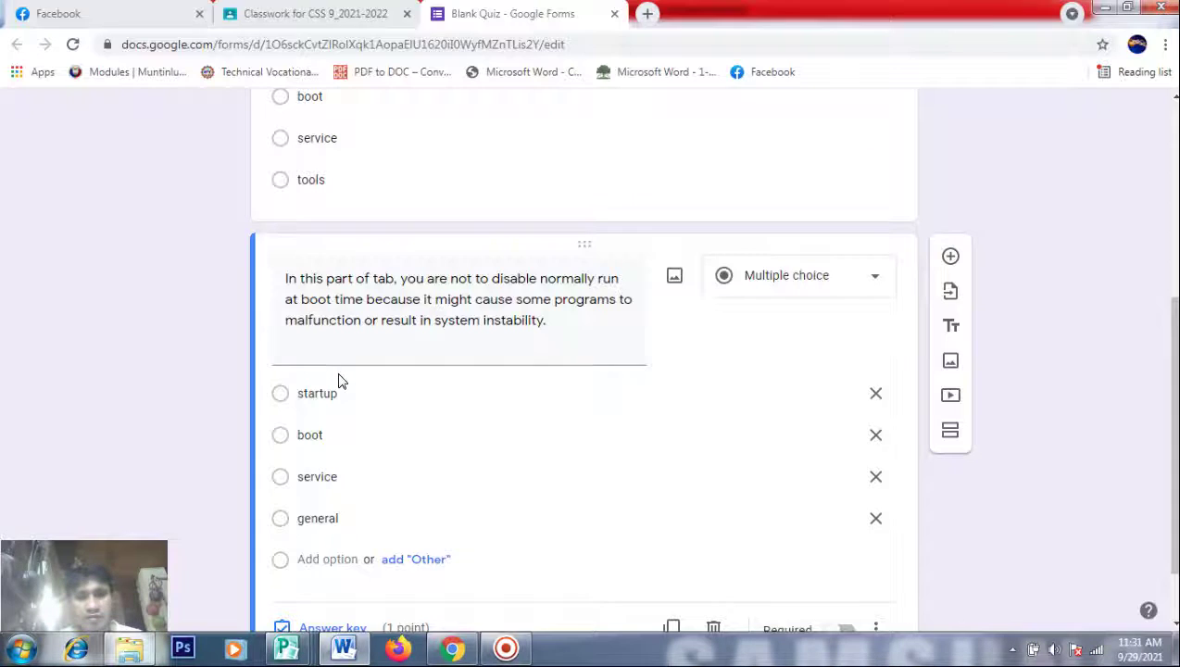
click(341, 632)
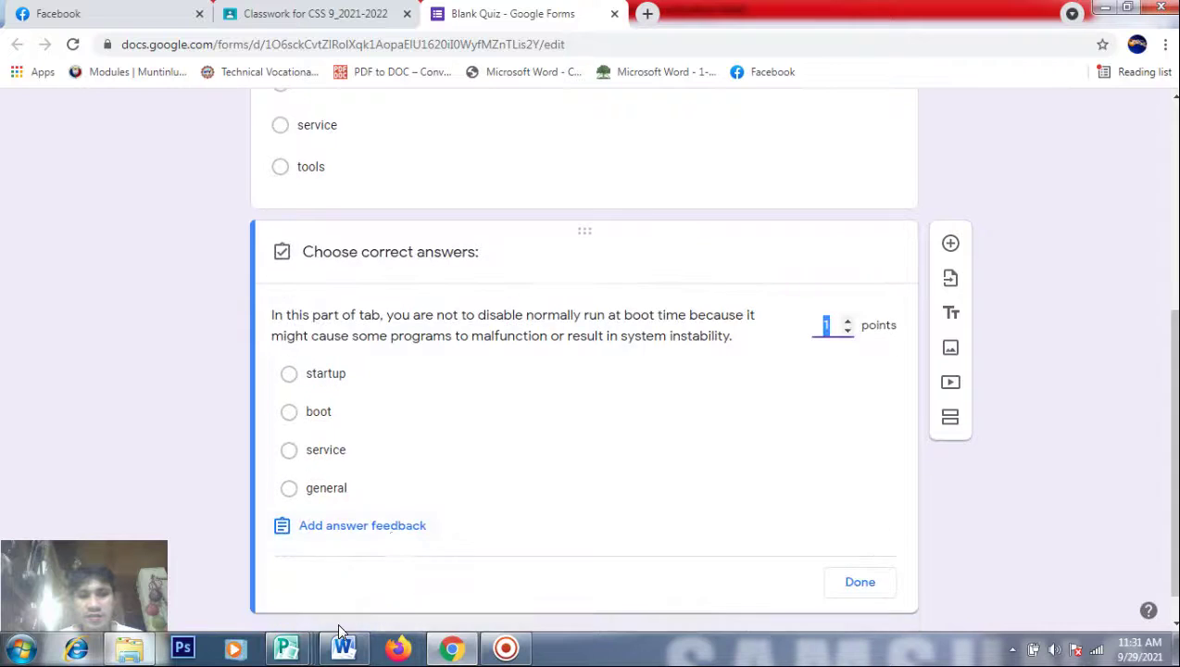
click(290, 489)
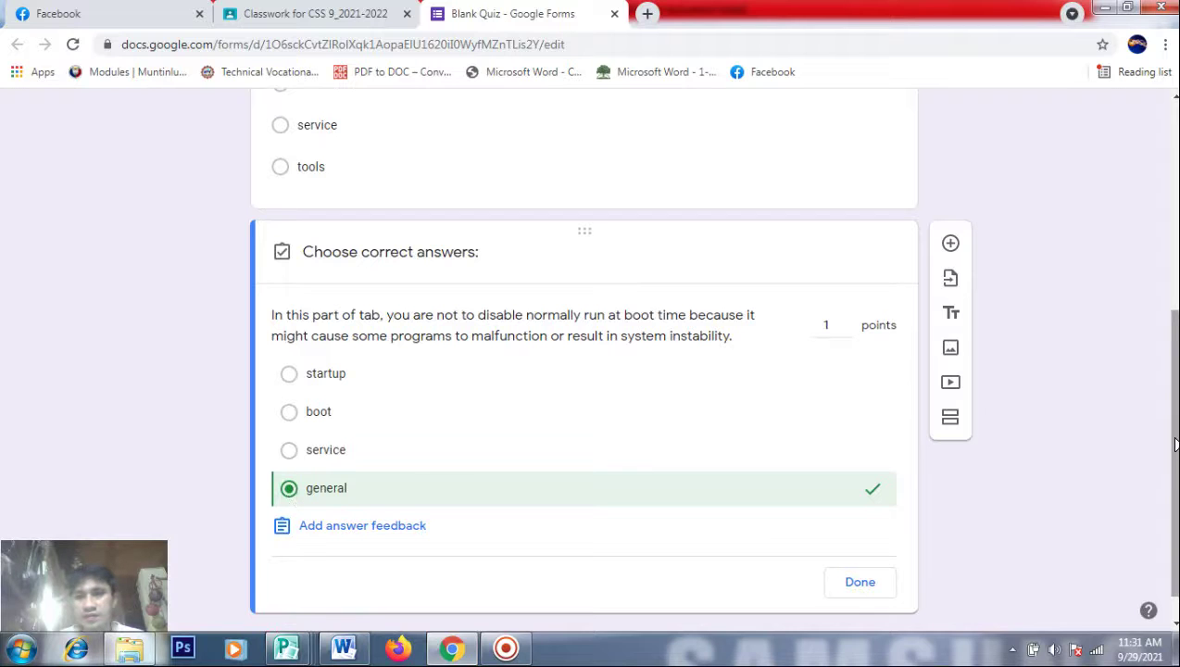
mouse_move(1174, 457)
mouse_down()
mouse_move(1174, 433)
mouse_move(1174, 475)
mouse_up()
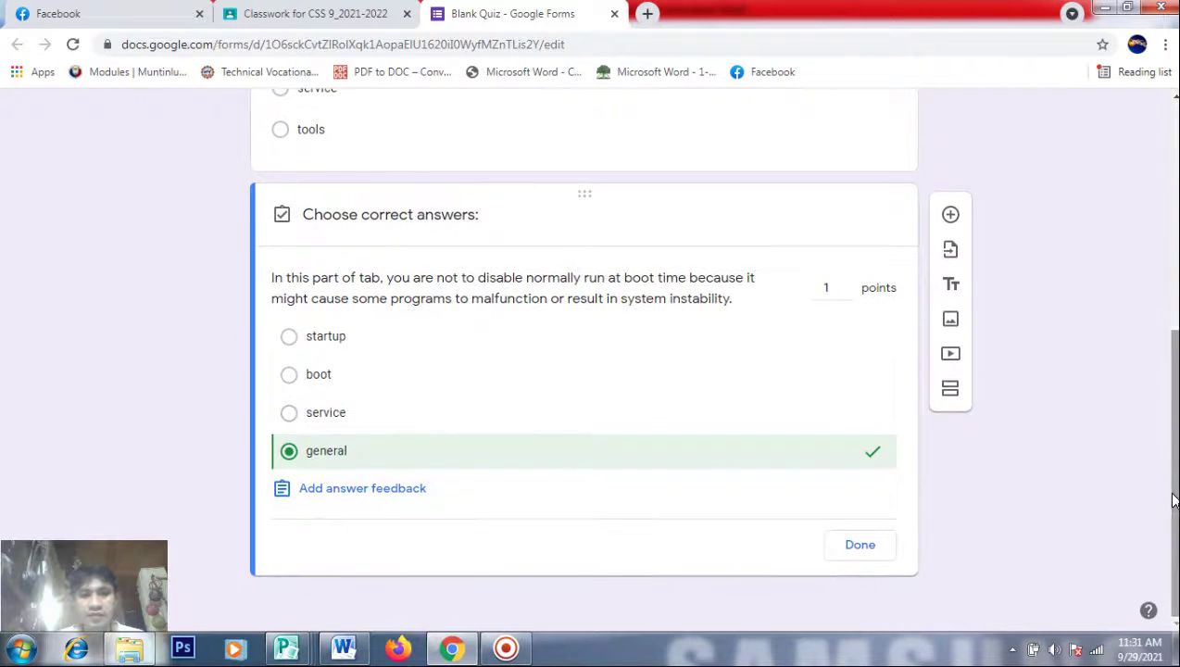
click(860, 547)
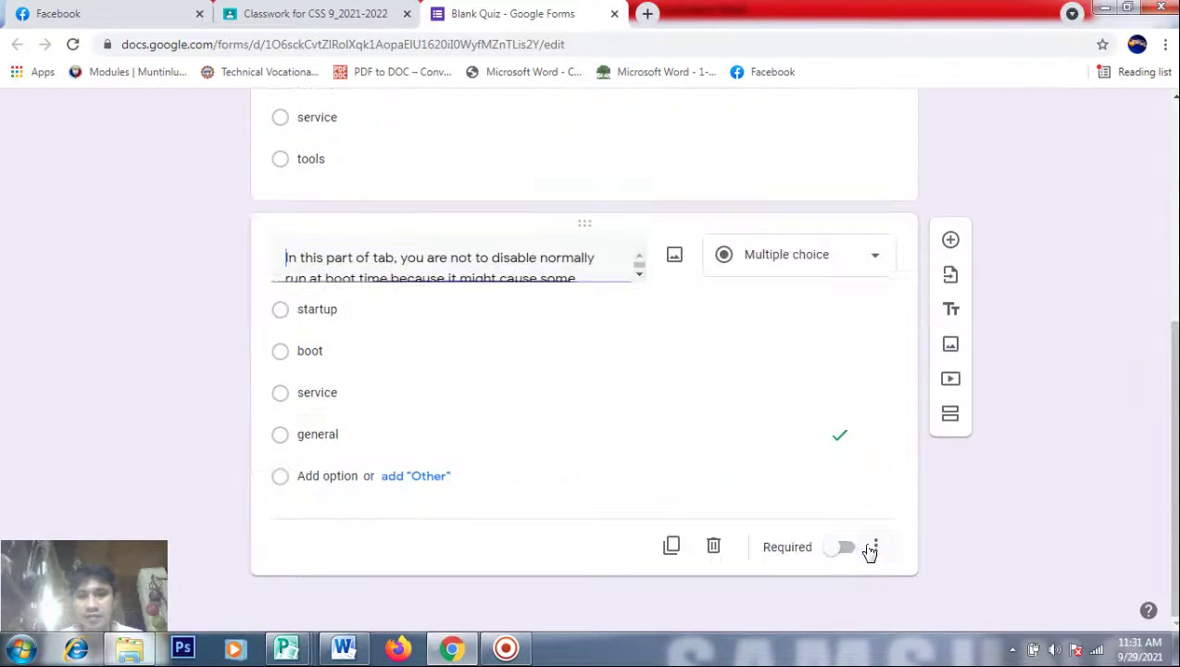
Add a third question to the form and fill it with question 3's text, "If you are planning to rule out...", copied from Word
click(951, 237)
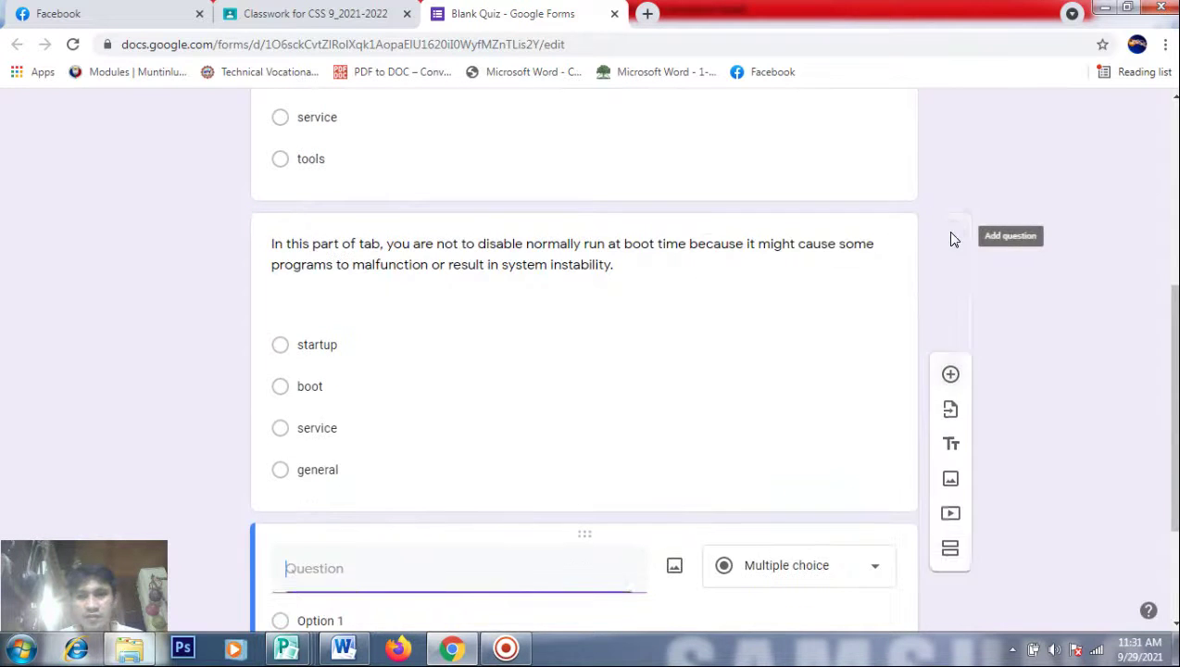
key(alt+Tab)
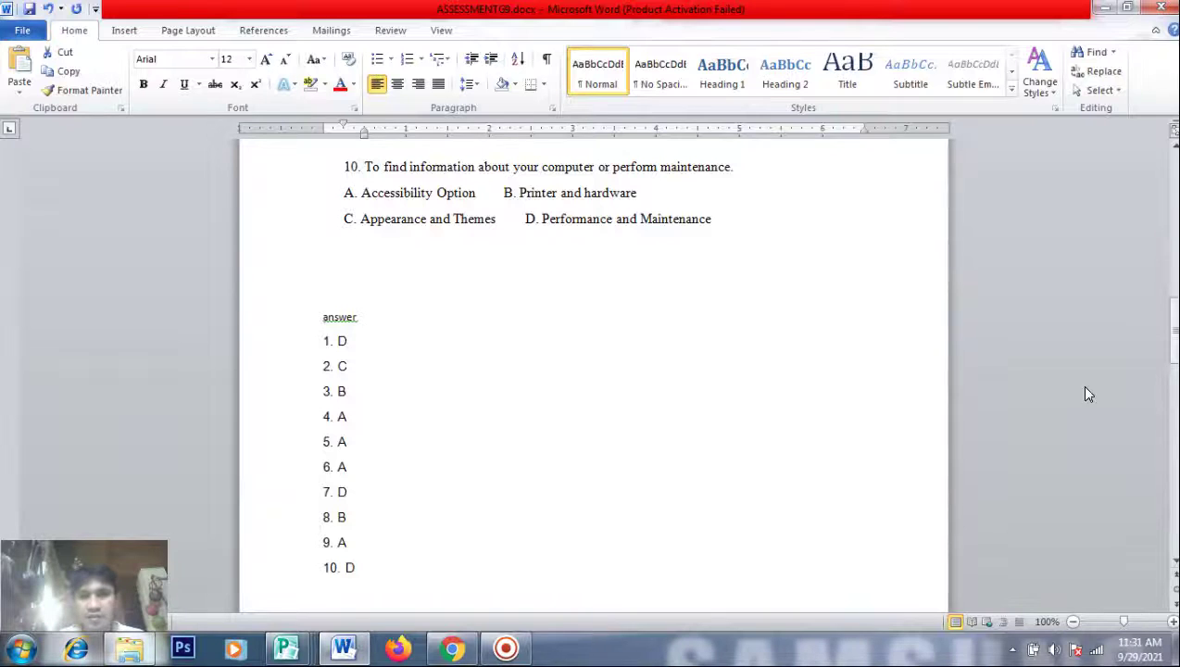
drag(1174, 346, 1174, 215)
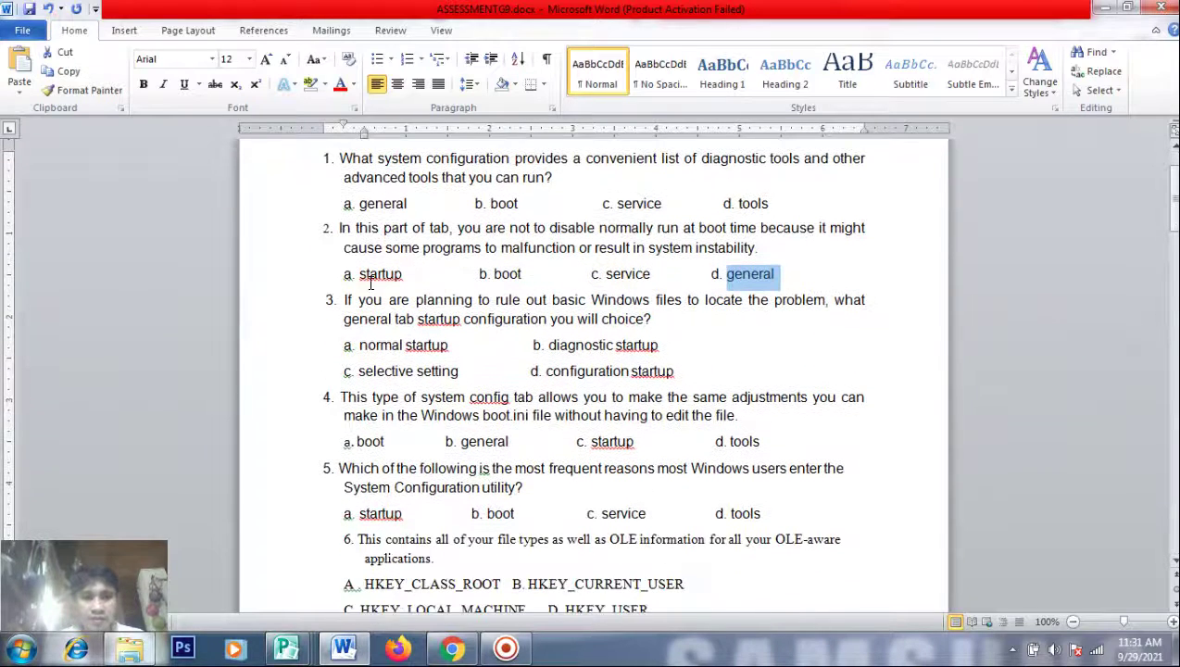
drag(344, 296, 658, 321)
key(ctrl+j)
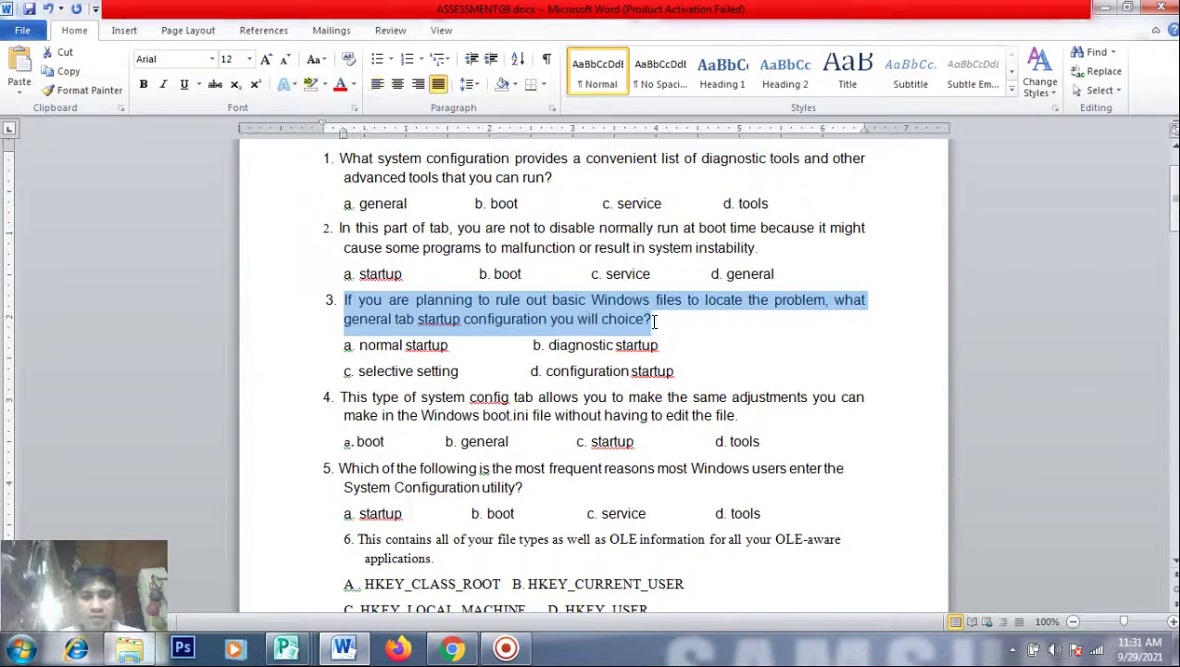
key(alt+Tab)
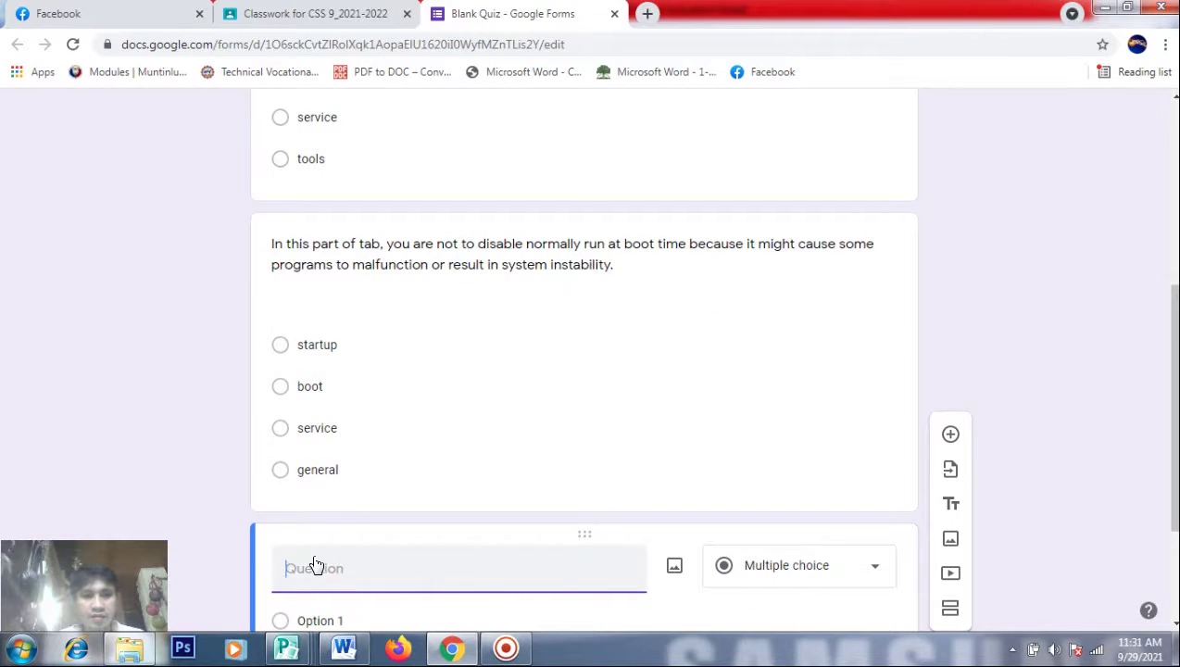
scroll(587, 371, down, 2)
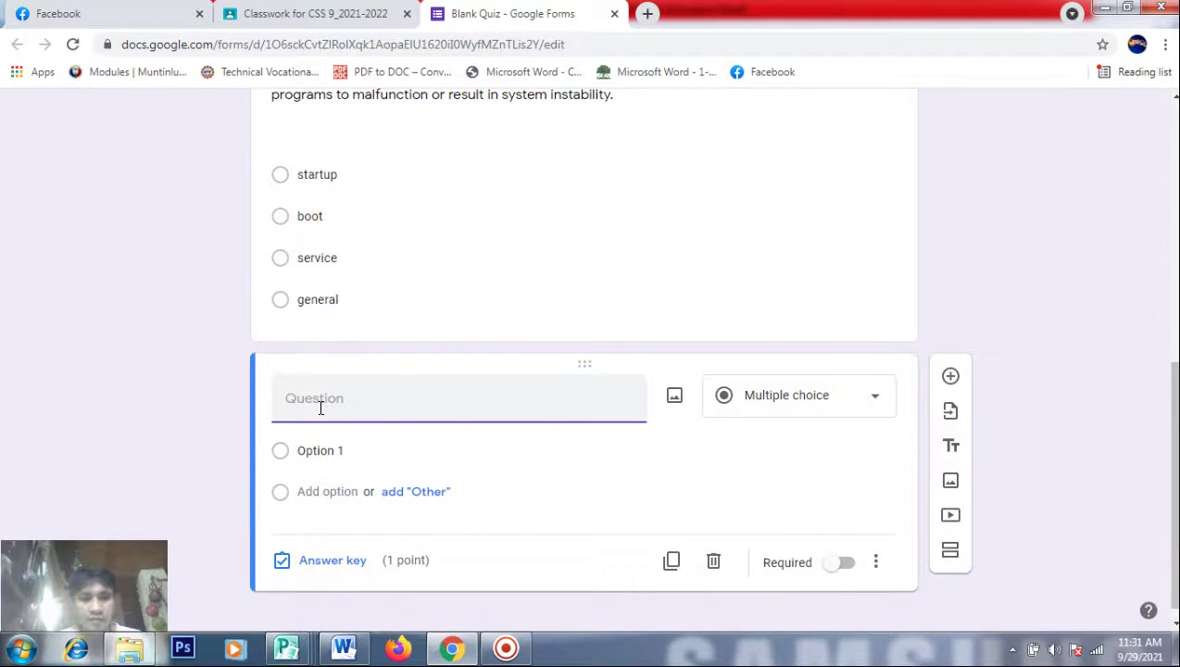
key(ctrl+v)
Copy answer a, "normal startup", from question 3 in Word and enter it as the first option in the Chrome form
key(alt+Tab)
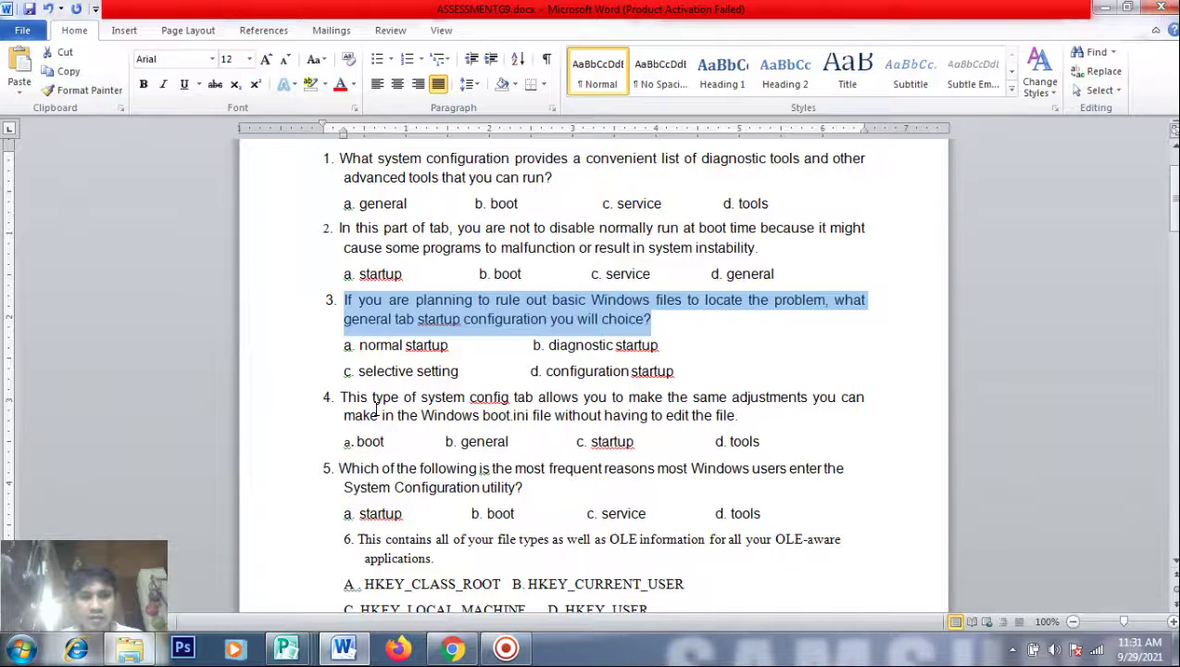
drag(455, 345, 366, 341)
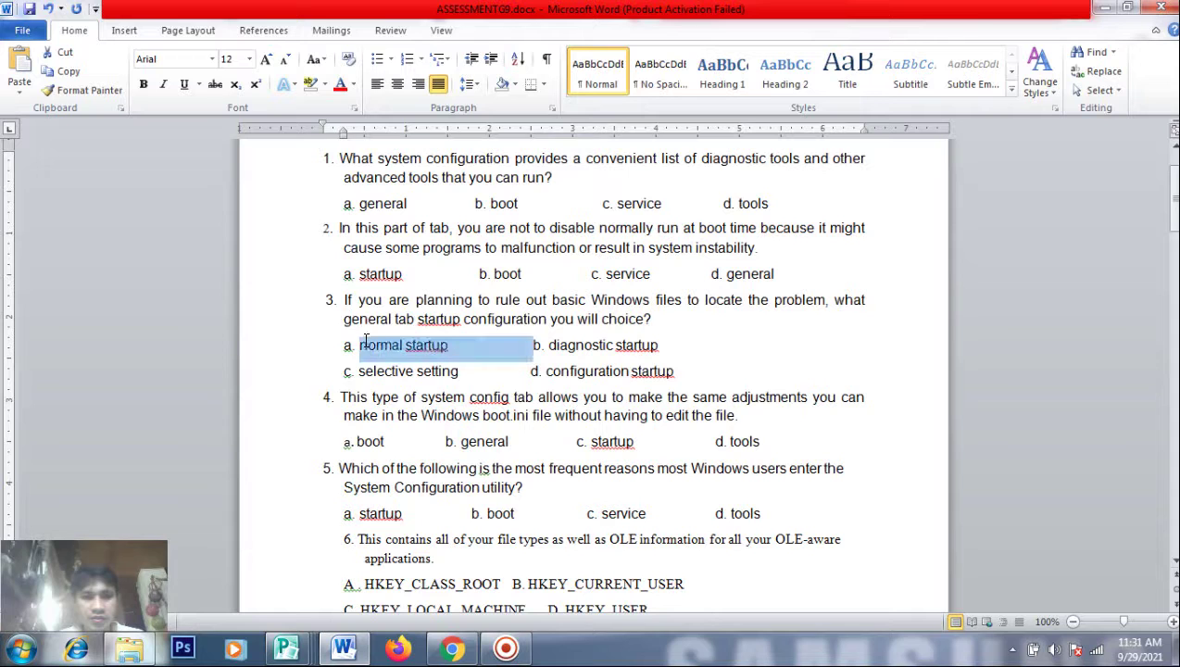
key(alt+Tab)
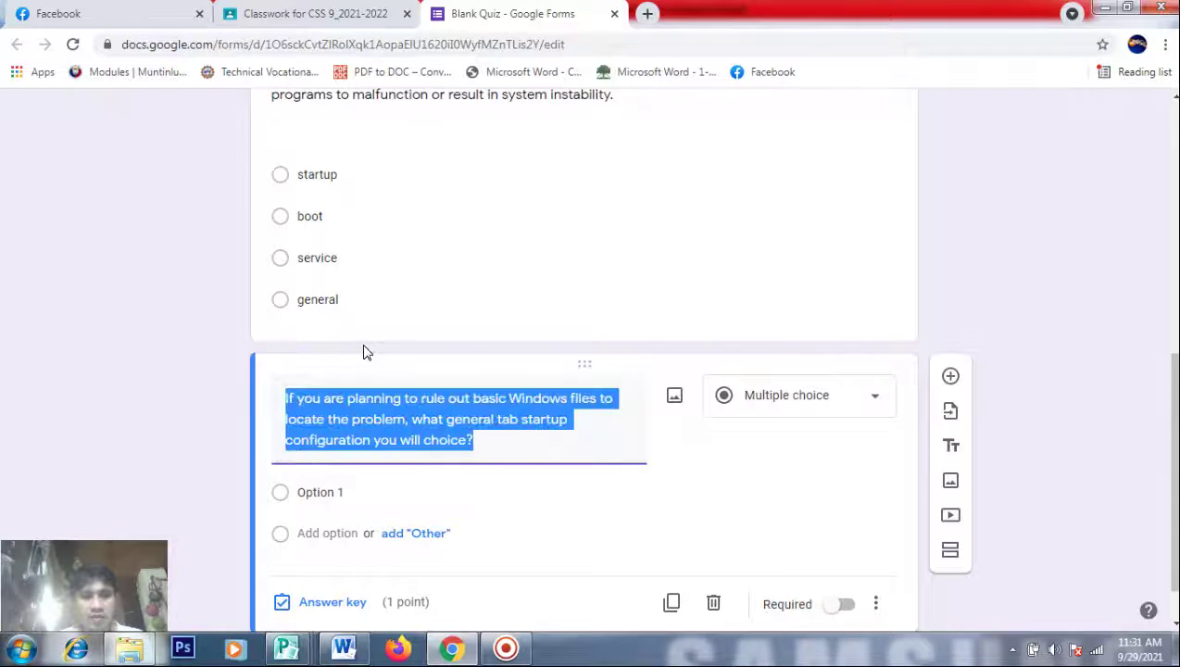
click(324, 493)
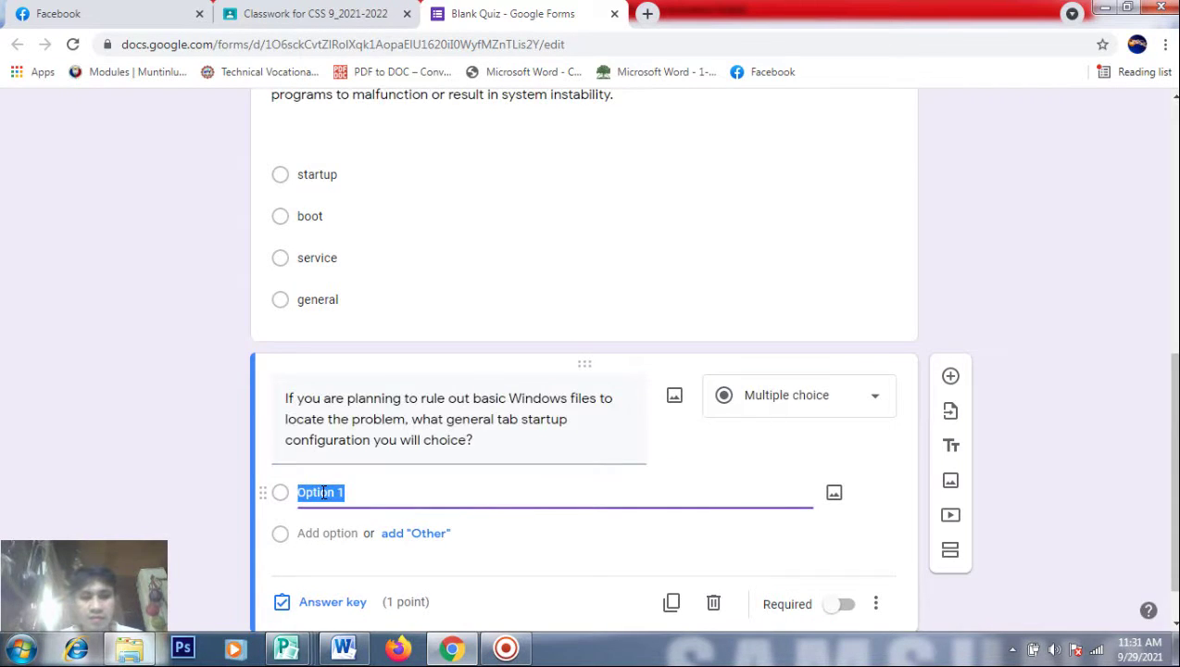
key(ctrl+v)
Copy answer b, "diagnostic startup", from question 3 in Word and add it as the second option in the Chrome form
key(alt+Tab)
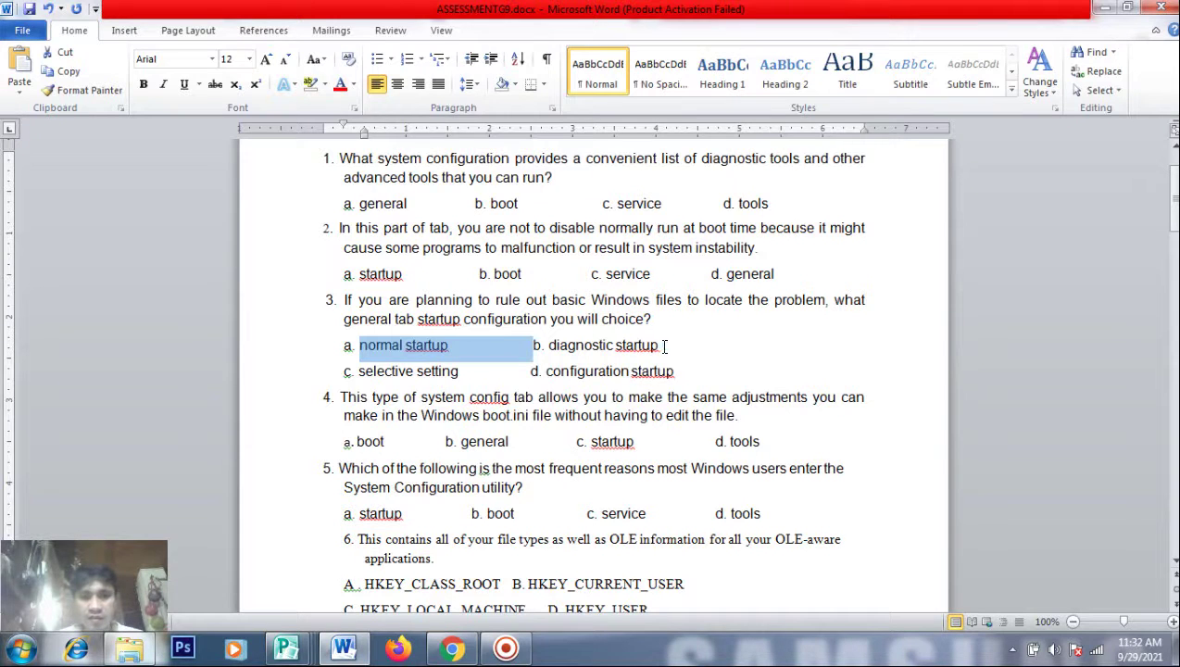
drag(664, 345, 563, 345)
key(ctrl+c)
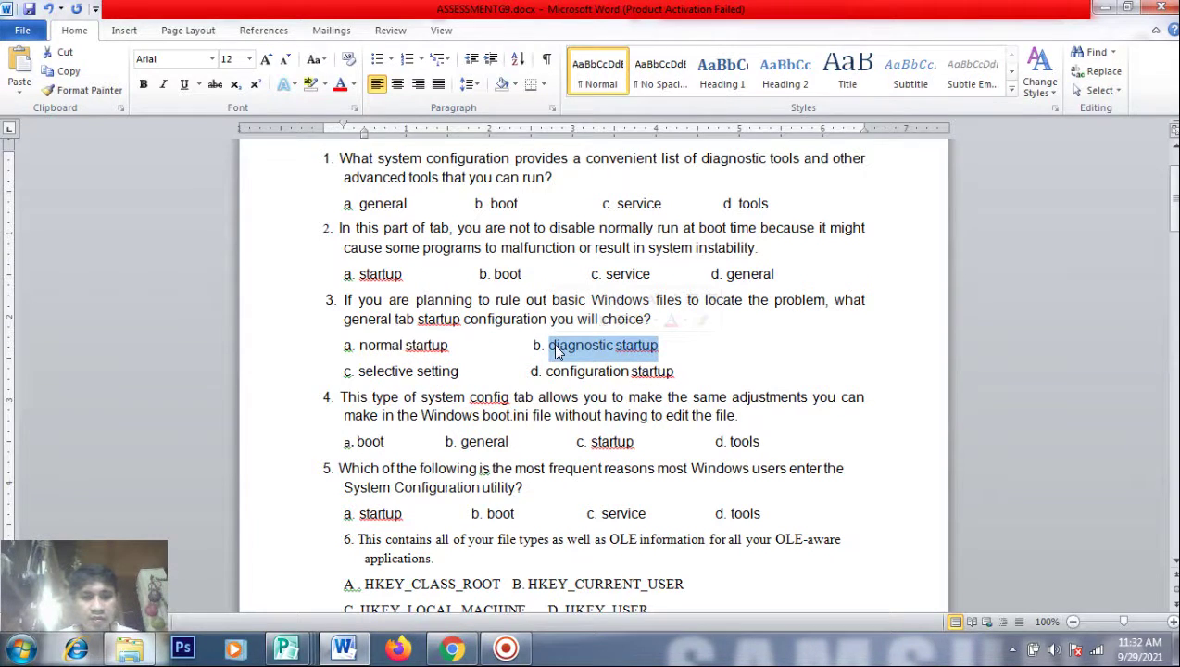
key(alt+Tab)
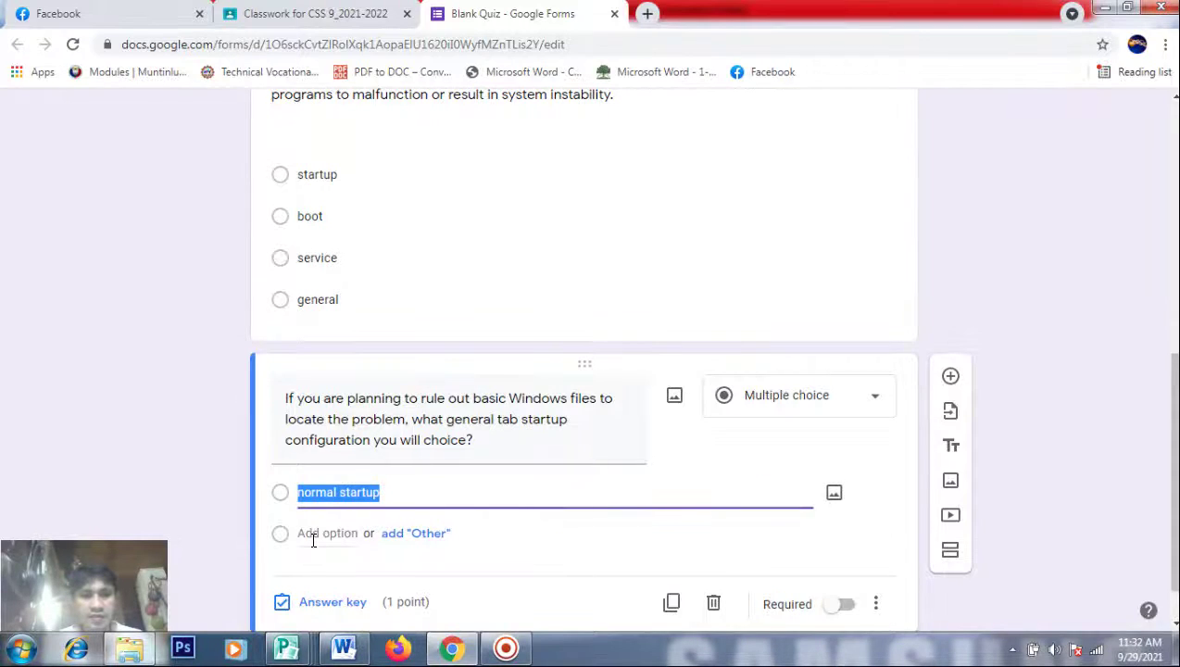
click(313, 535)
key(ctrl+v)
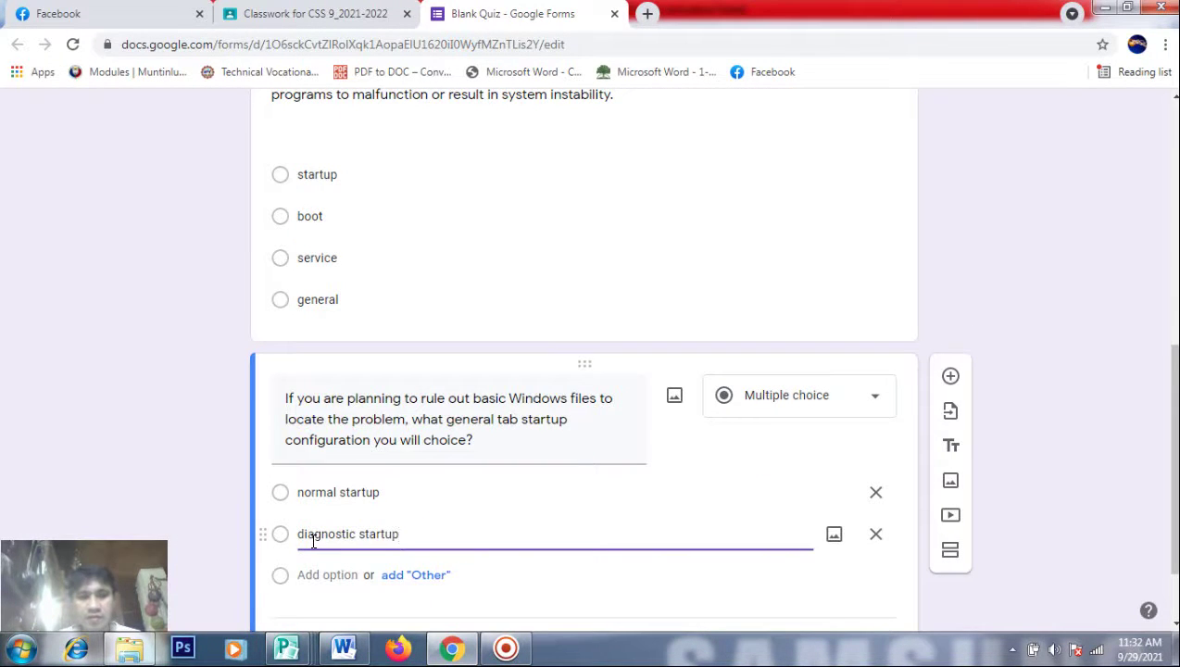
Copy answer c, "selective setting", from question 3 in Word and add it as the third option in the Chrome form
key(alt+Tab)
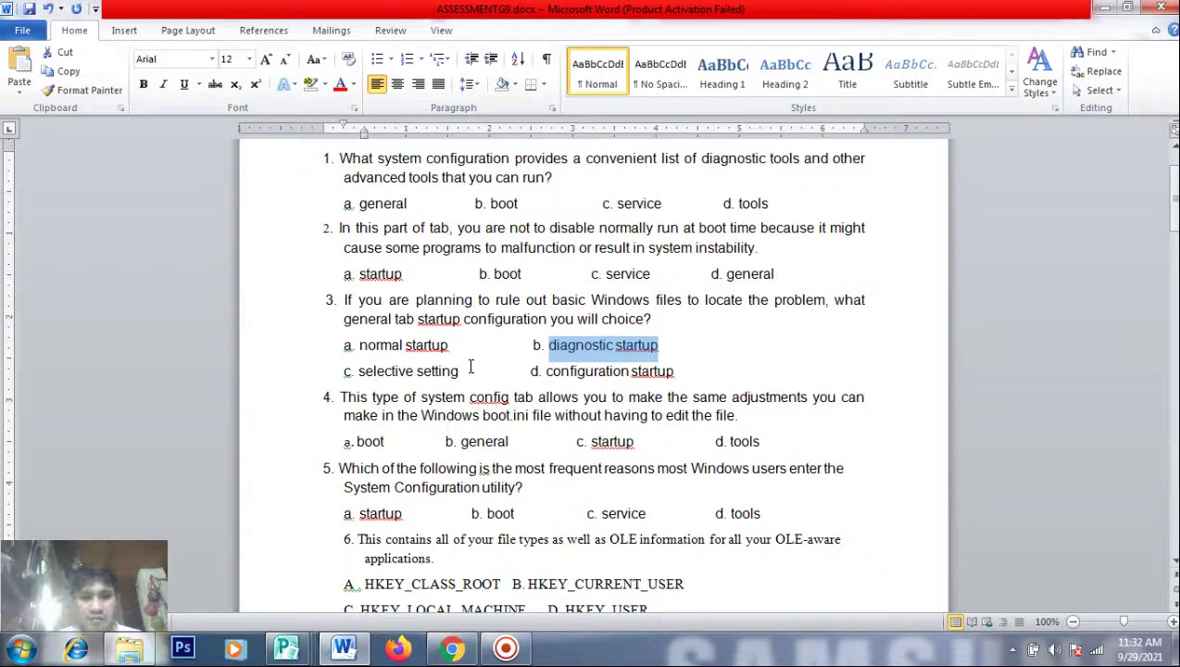
drag(460, 370, 381, 374)
key(ctrl+c)
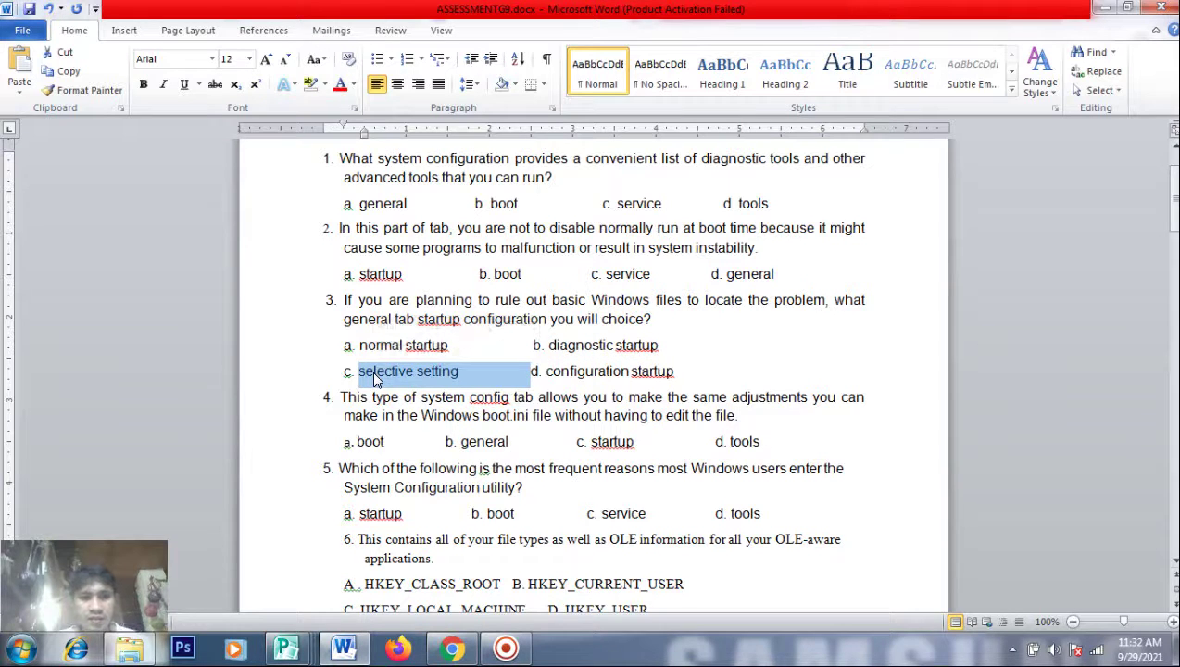
key(alt+Tab)
click(320, 574)
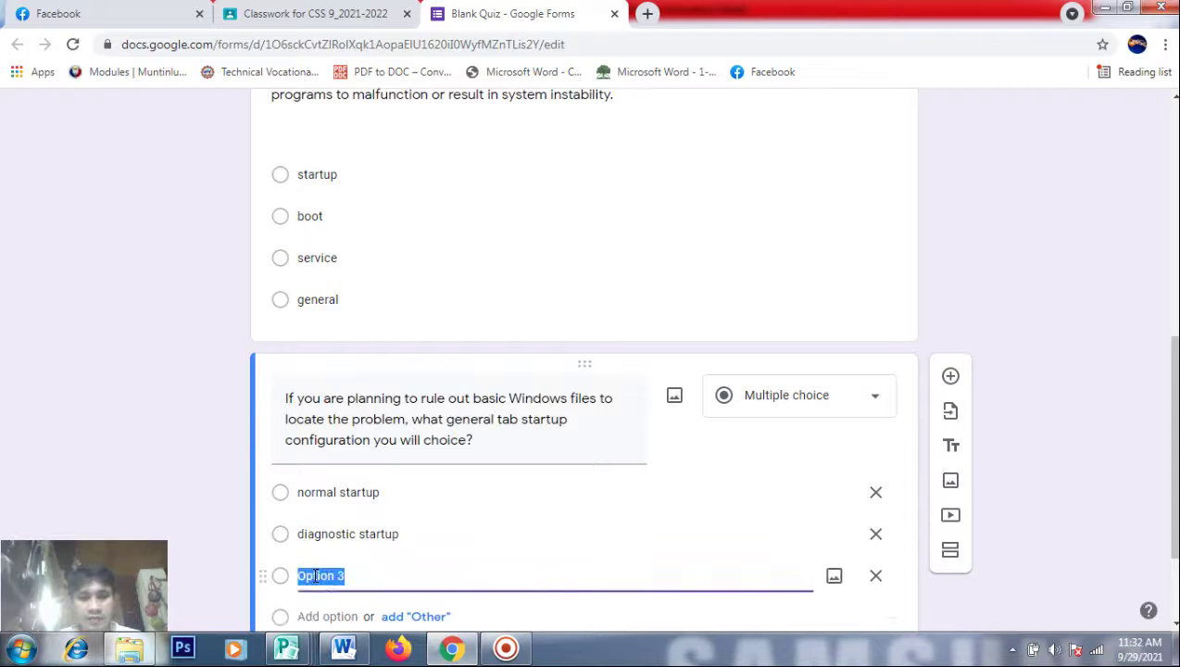
key(ctrl+v)
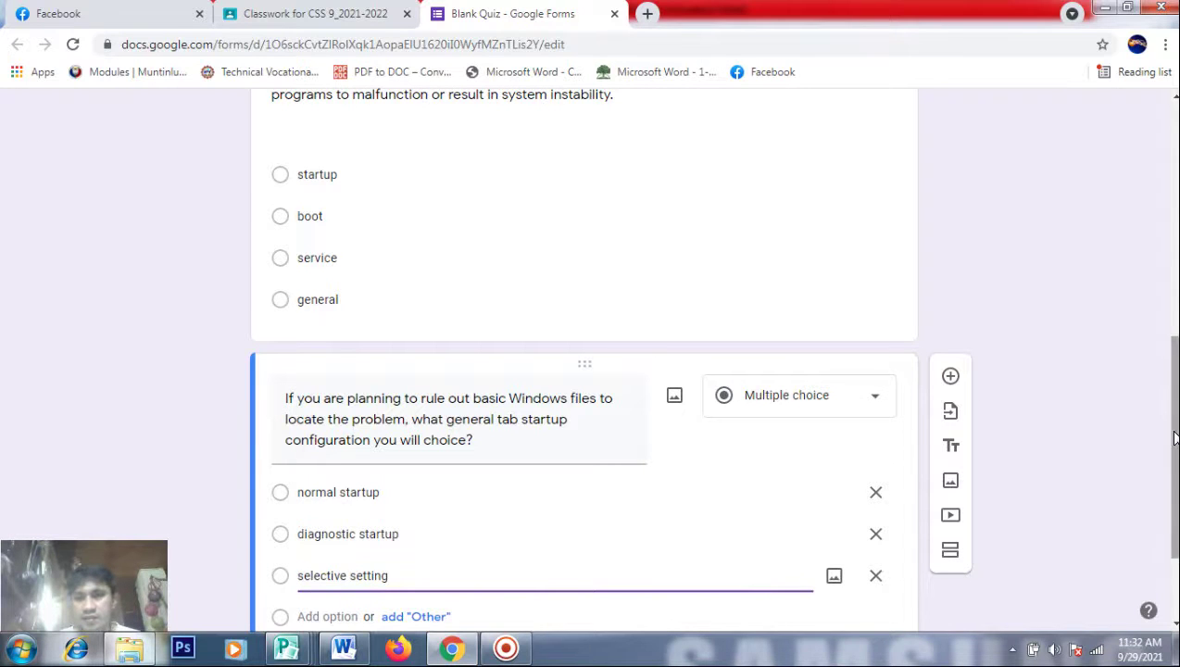
Copy answer d, "configuration startup", from question 3 in Word and add it as the fourth option in the Chrome form
scroll(1174, 437, down, 3)
key(alt+Tab)
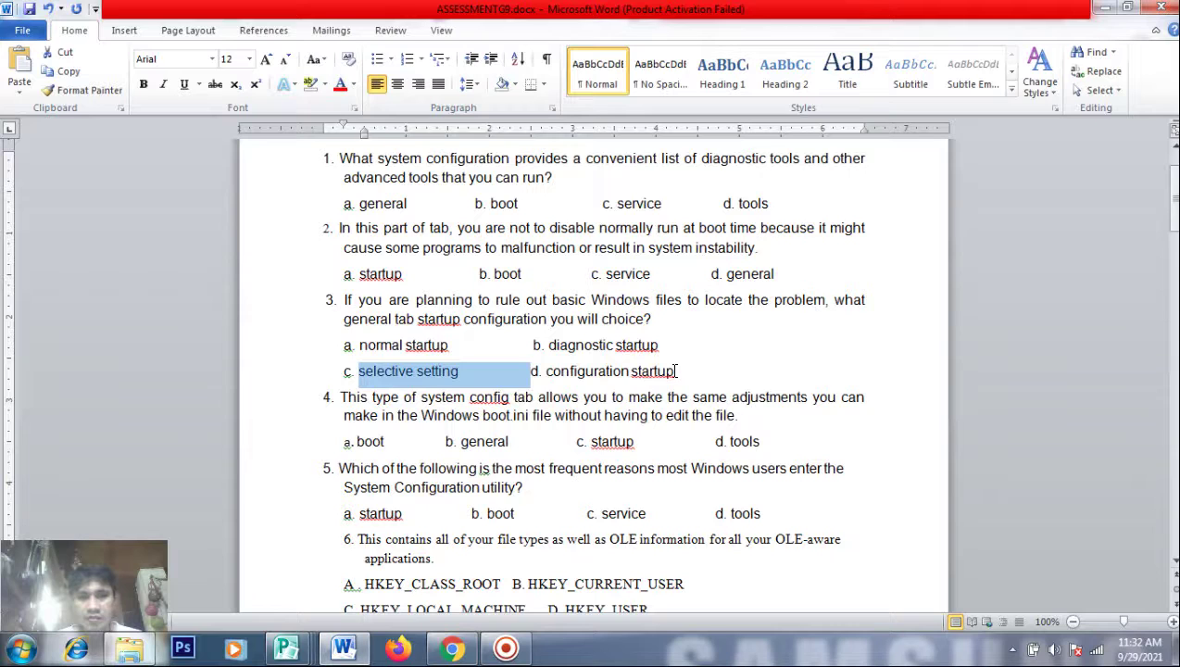
click(1012, 650)
click(1012, 650)
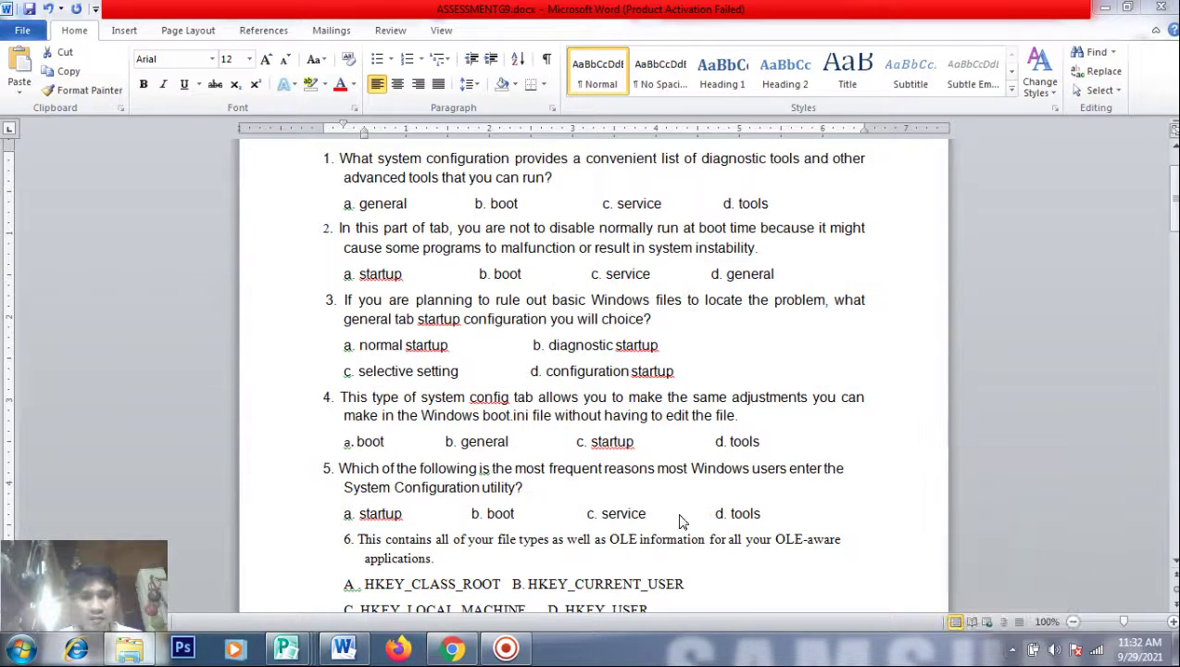
click(667, 372)
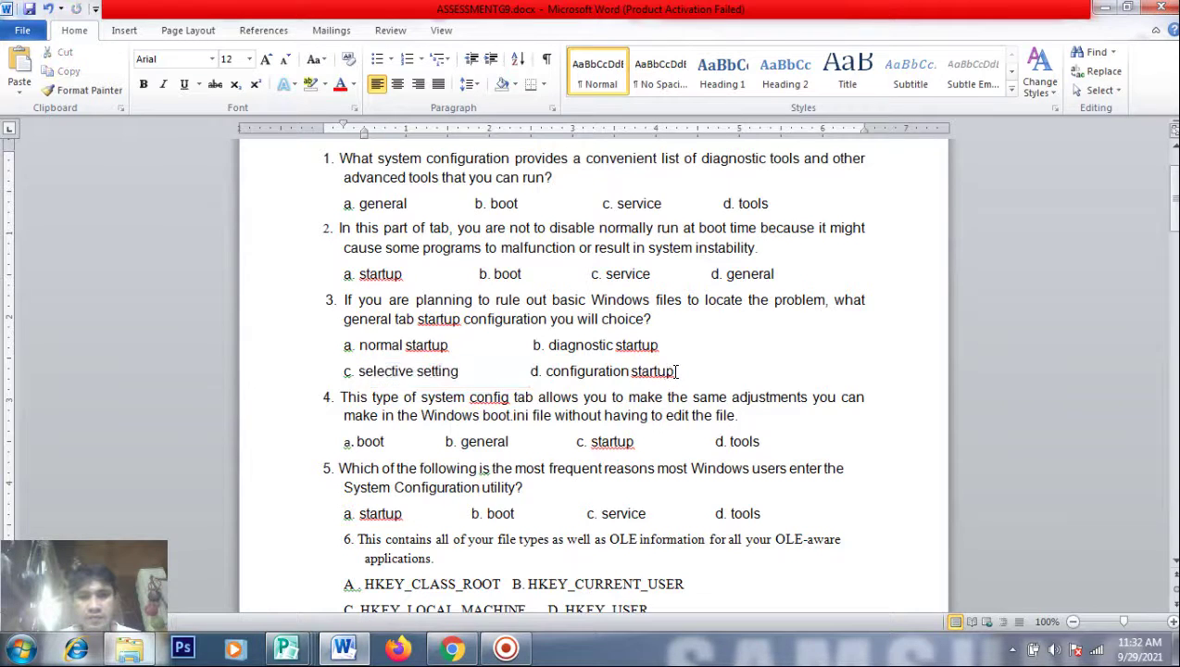
drag(676, 371, 563, 374)
key(ctrl+c)
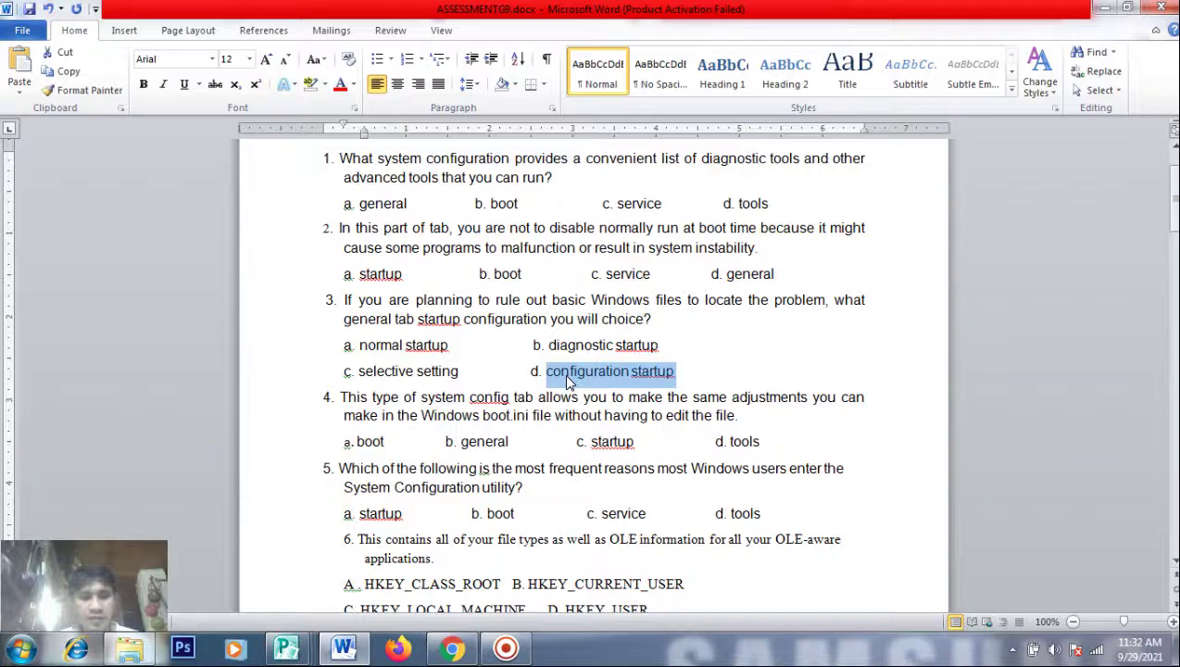
key(alt+Tab)
click(334, 491)
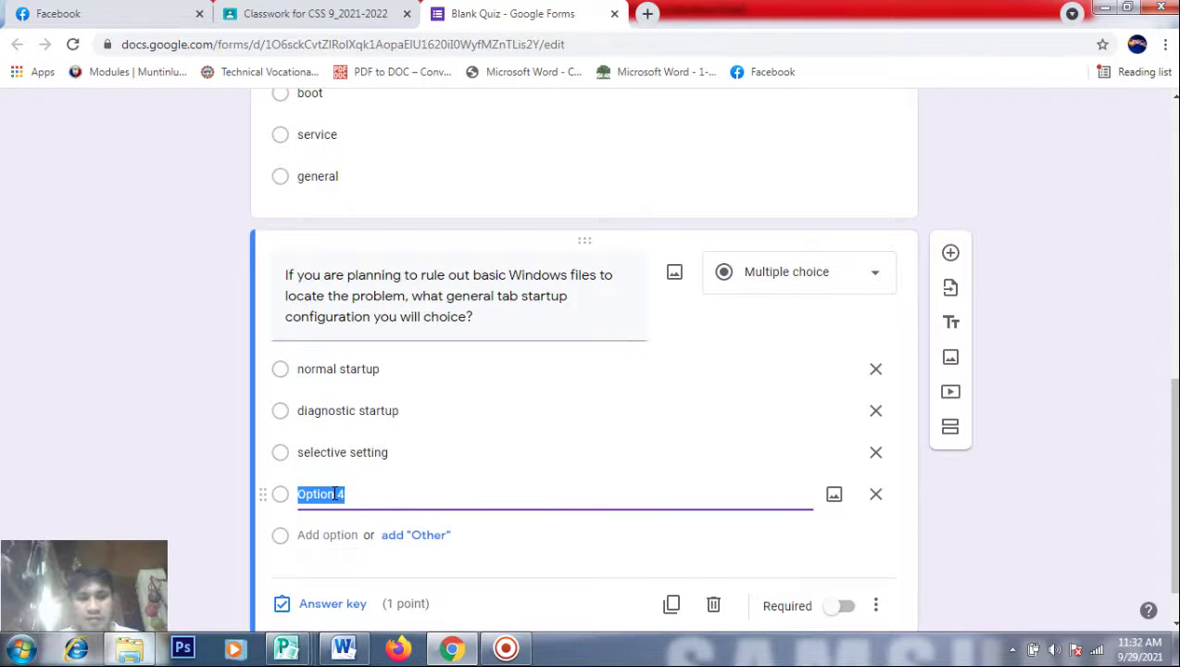
key(ctrl+v)
Check question 3 in Word's answer list, mark "diagnostic startup" as correct in the Chrome form's answer key, and finish the key
key(alt+Tab)
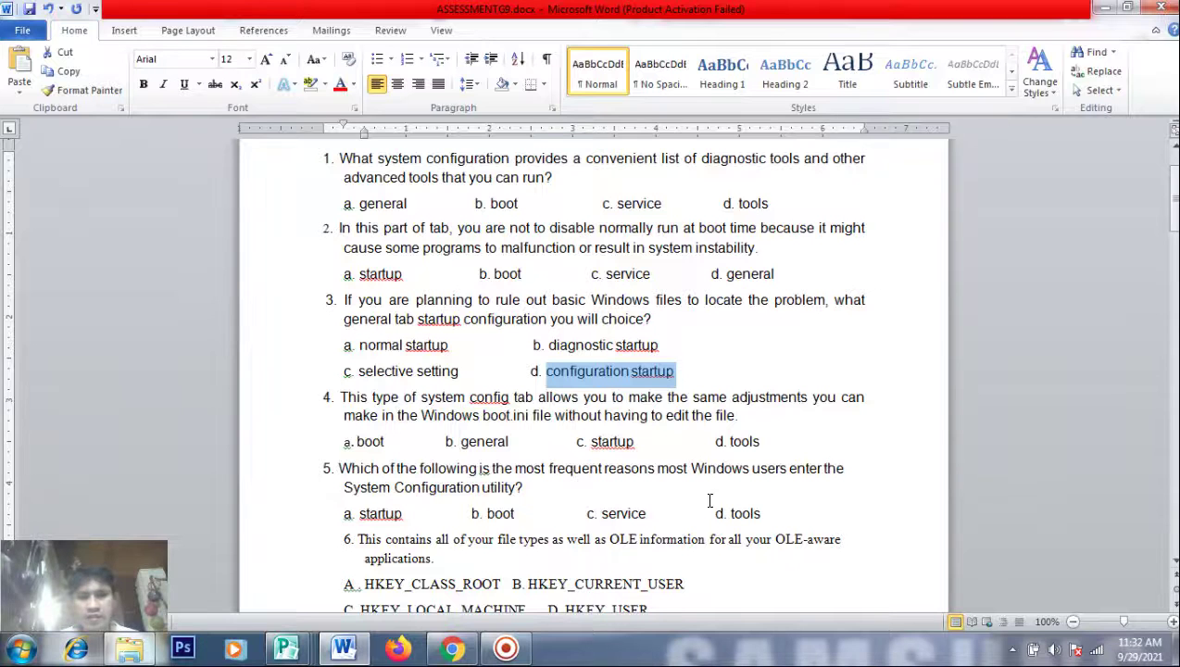
drag(1177, 228, 1176, 298)
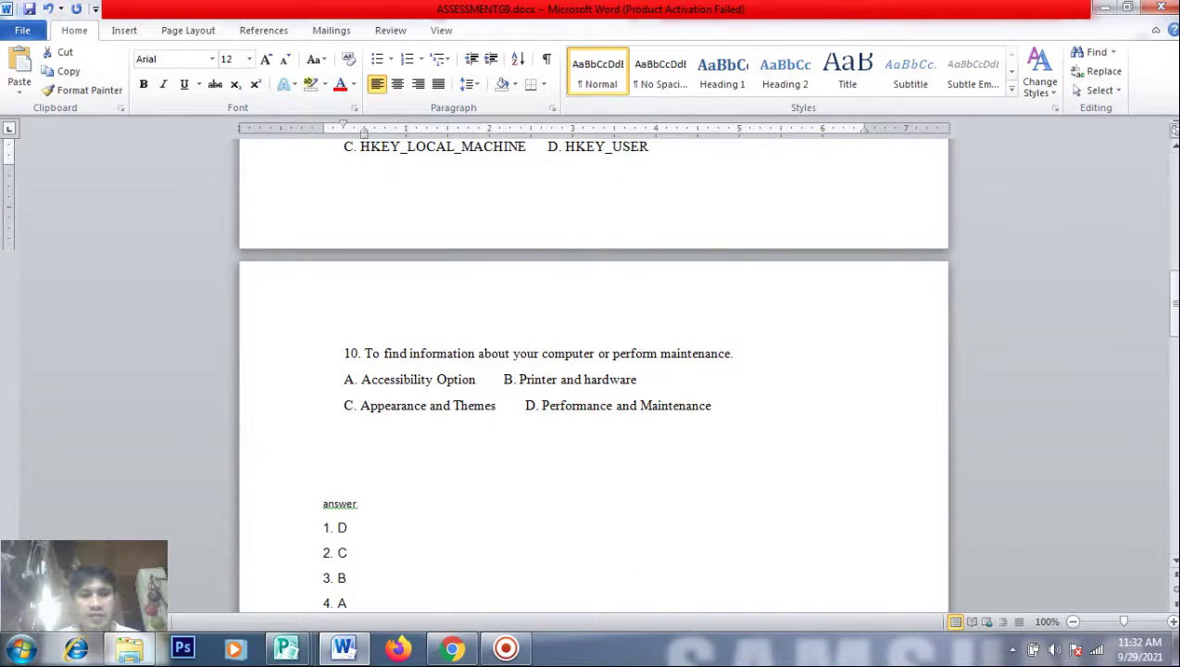
key(alt+Tab)
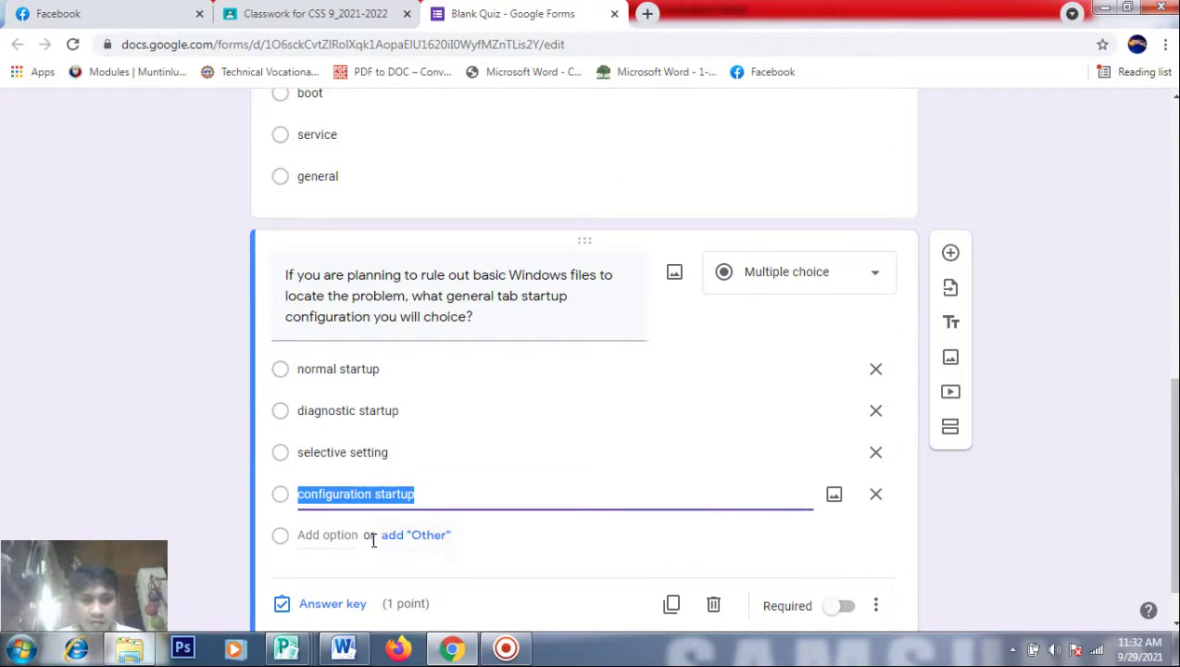
click(328, 604)
click(289, 422)
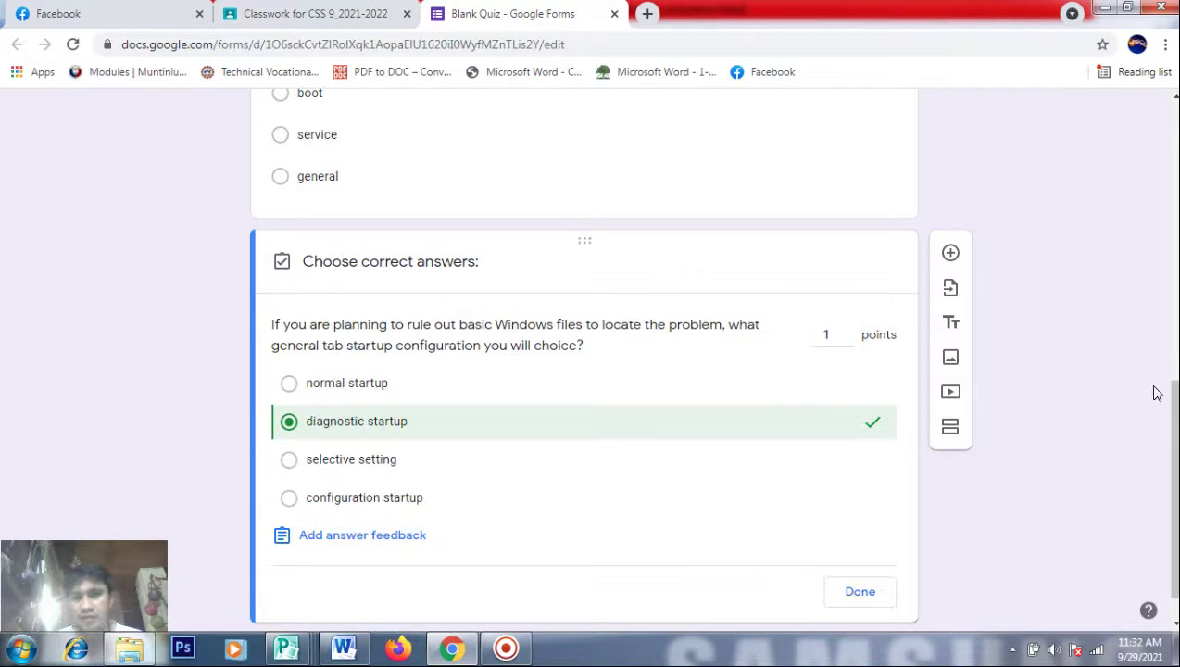
drag(1174, 470, 1174, 335)
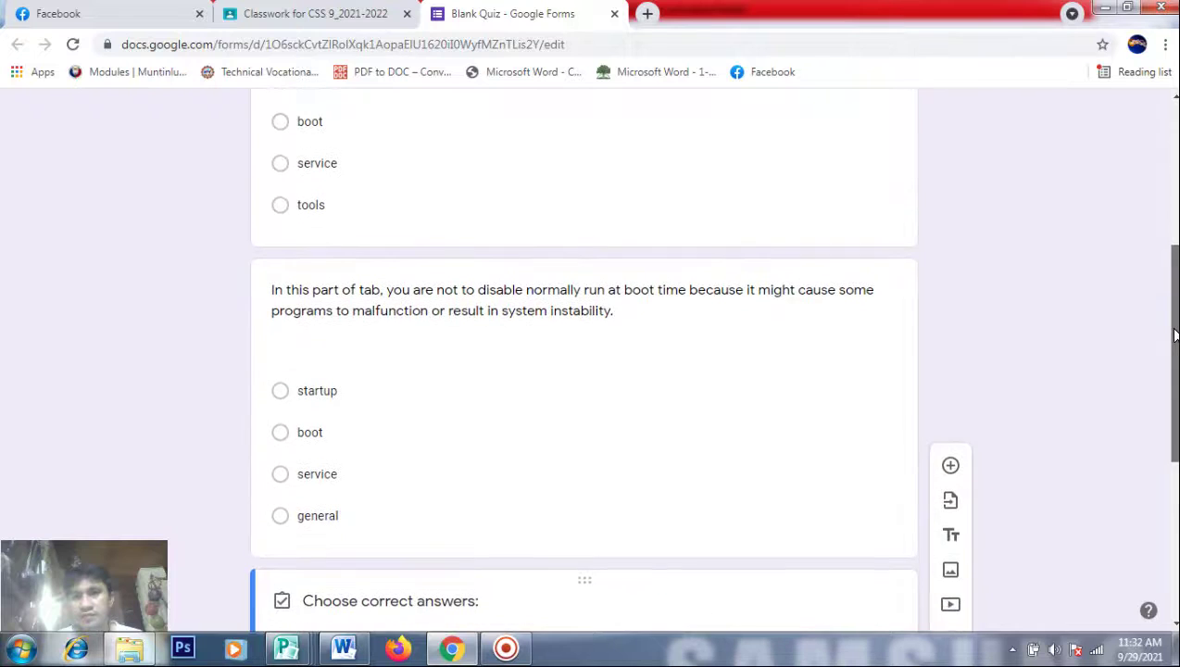
scroll(1175, 338, down, 4)
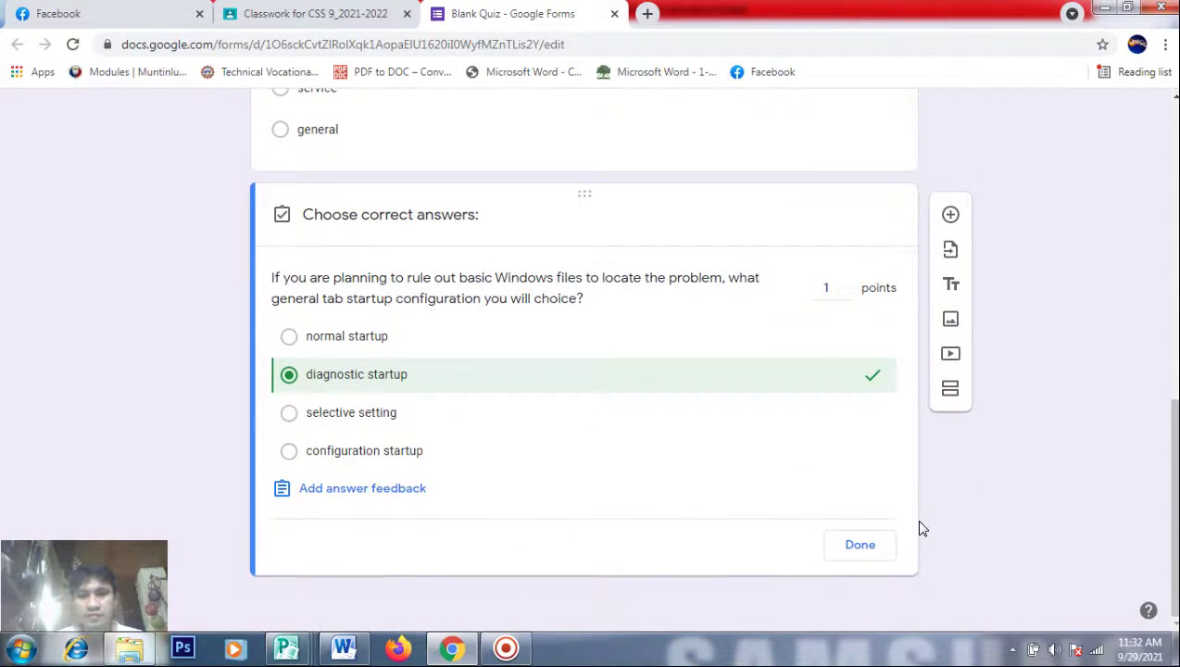
click(850, 549)
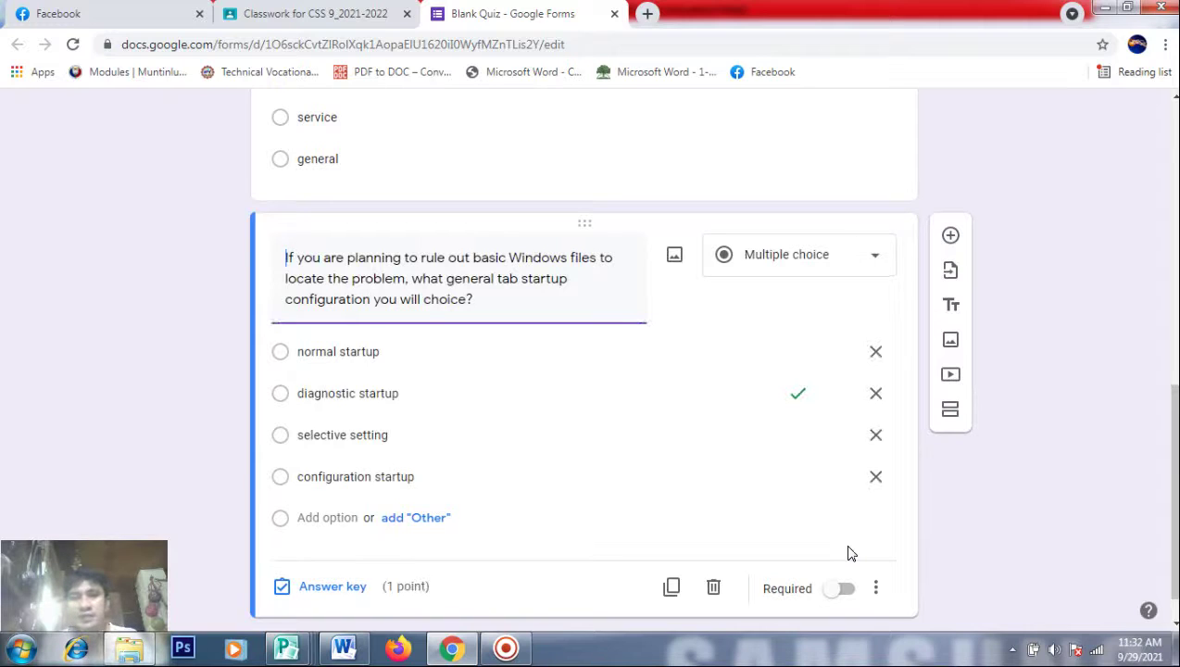
Add a fourth question to the form and fill it with question 4's text, "This type of system config tab...", copied from Word
click(950, 237)
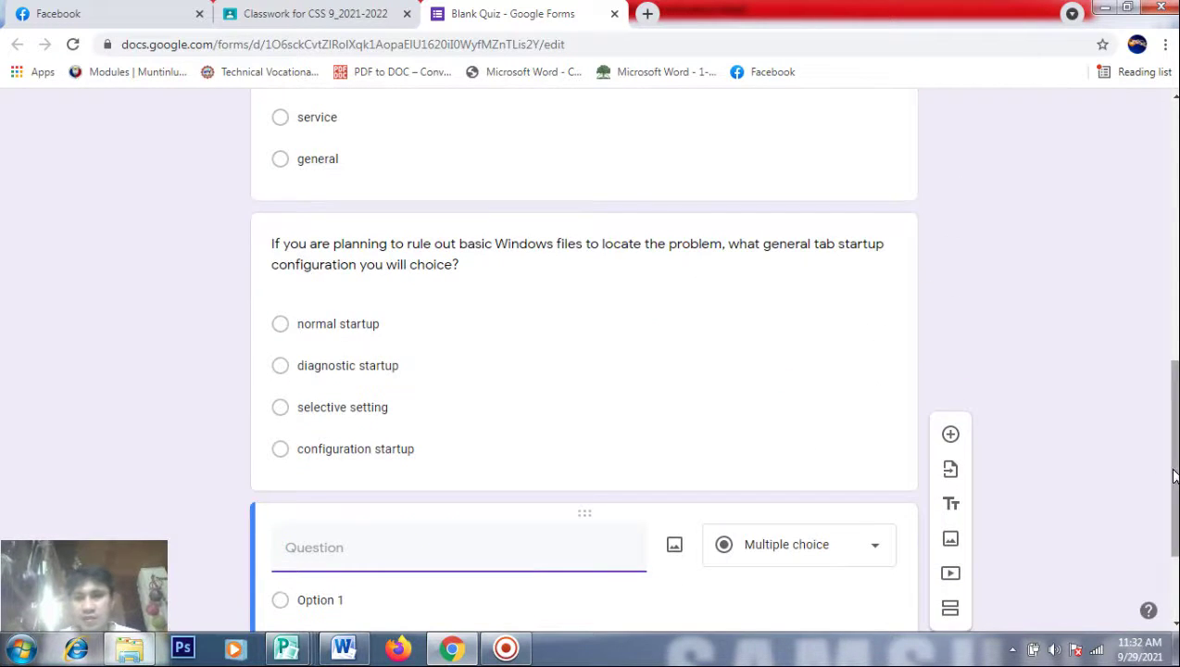
drag(1172, 497, 1172, 558)
key(alt+Tab)
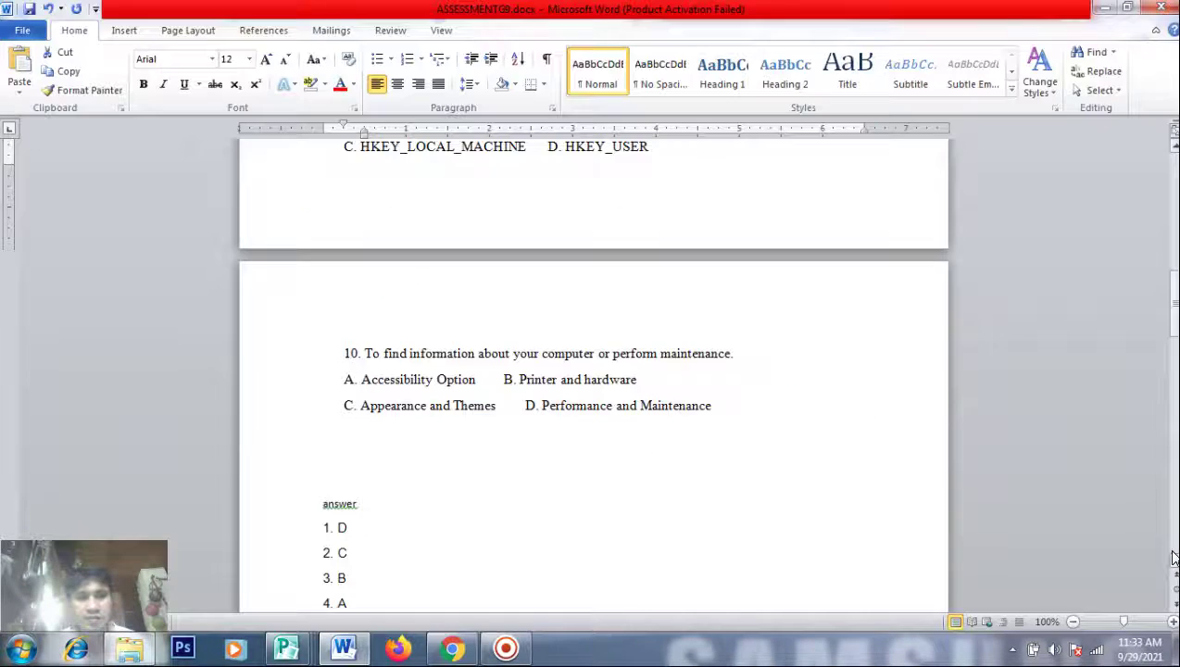
drag(1174, 332, 1173, 311)
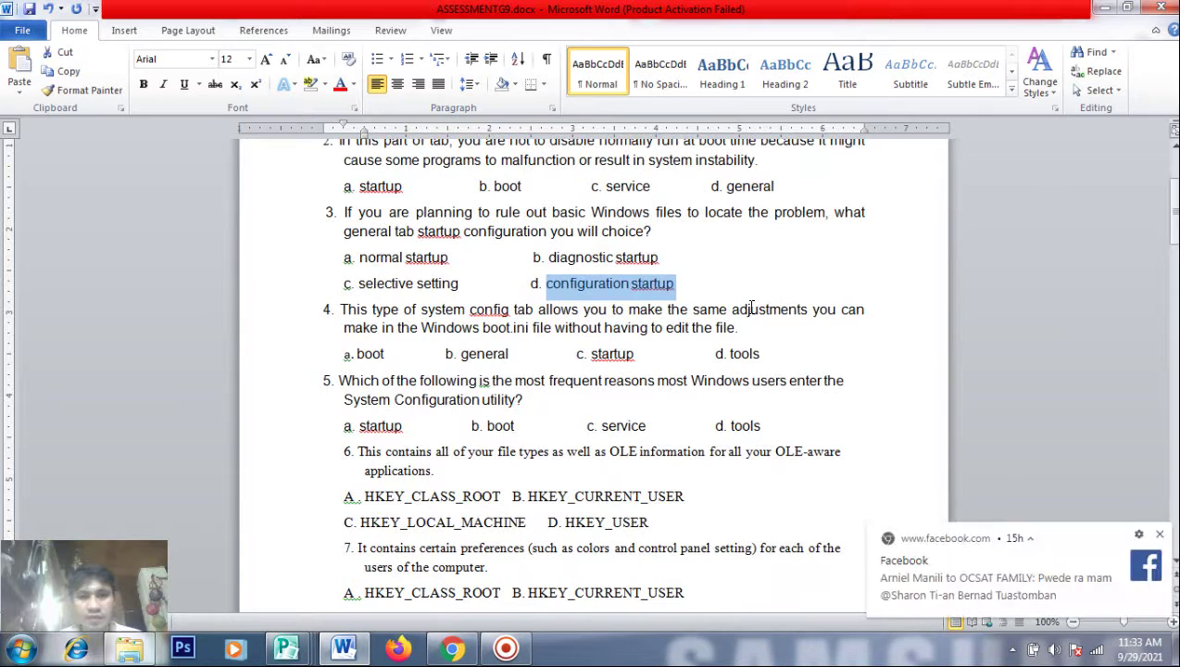
drag(737, 330, 352, 314)
key(ctrl+c)
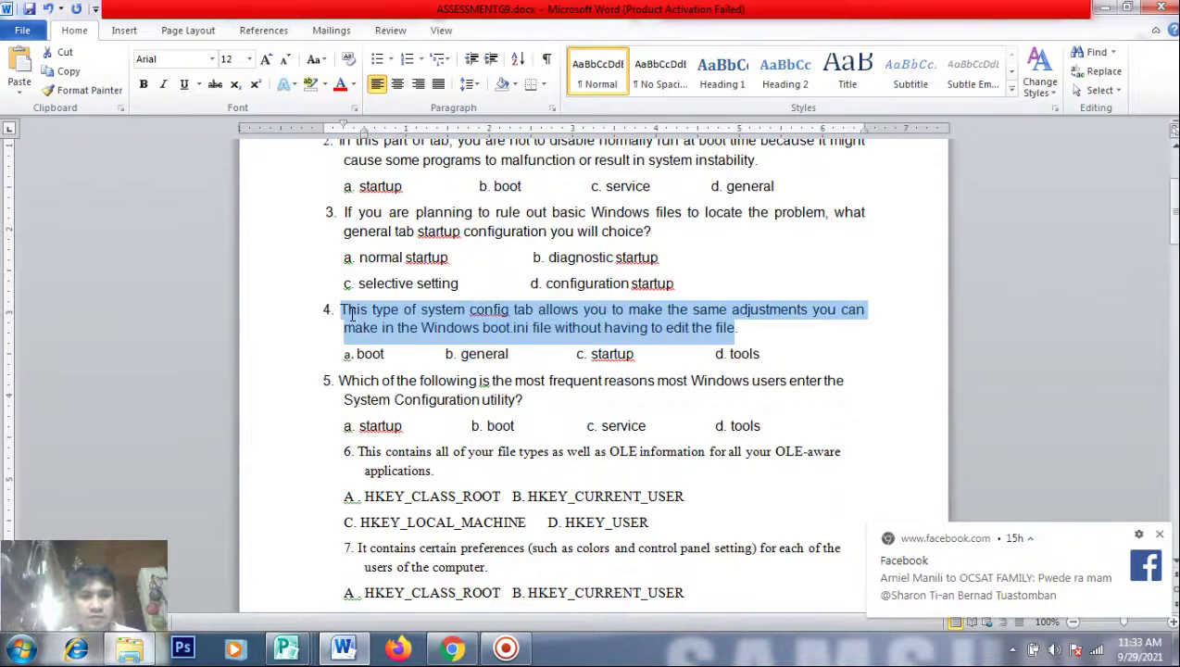
key(alt+Tab)
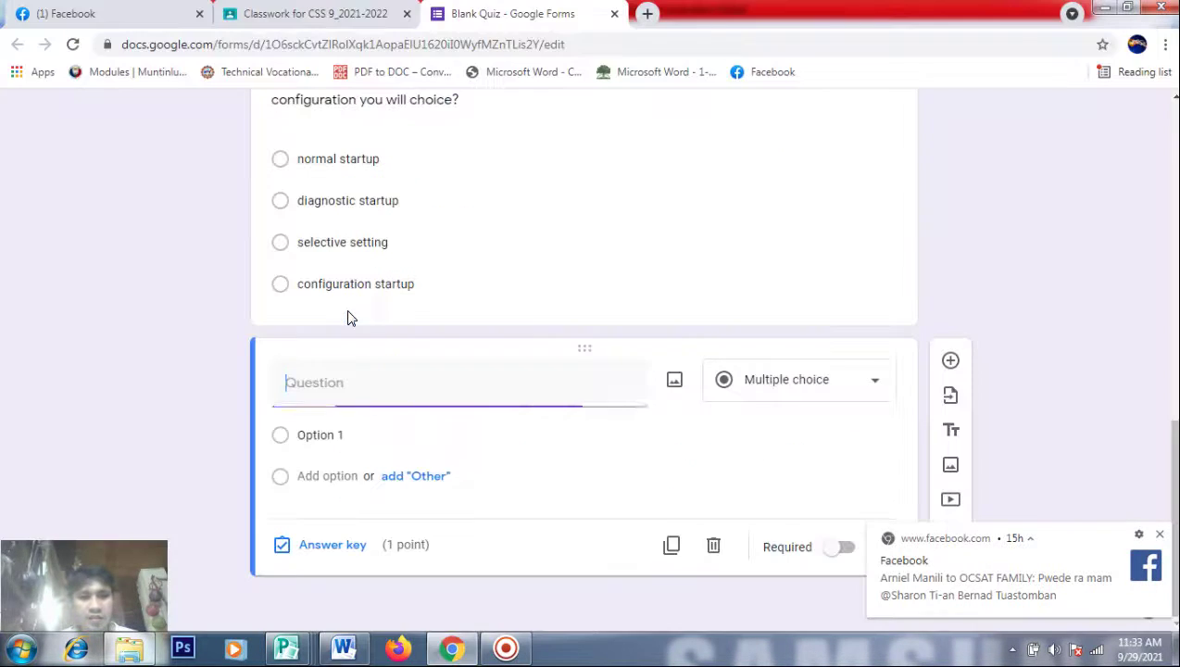
click(298, 382)
key(ctrl+v)
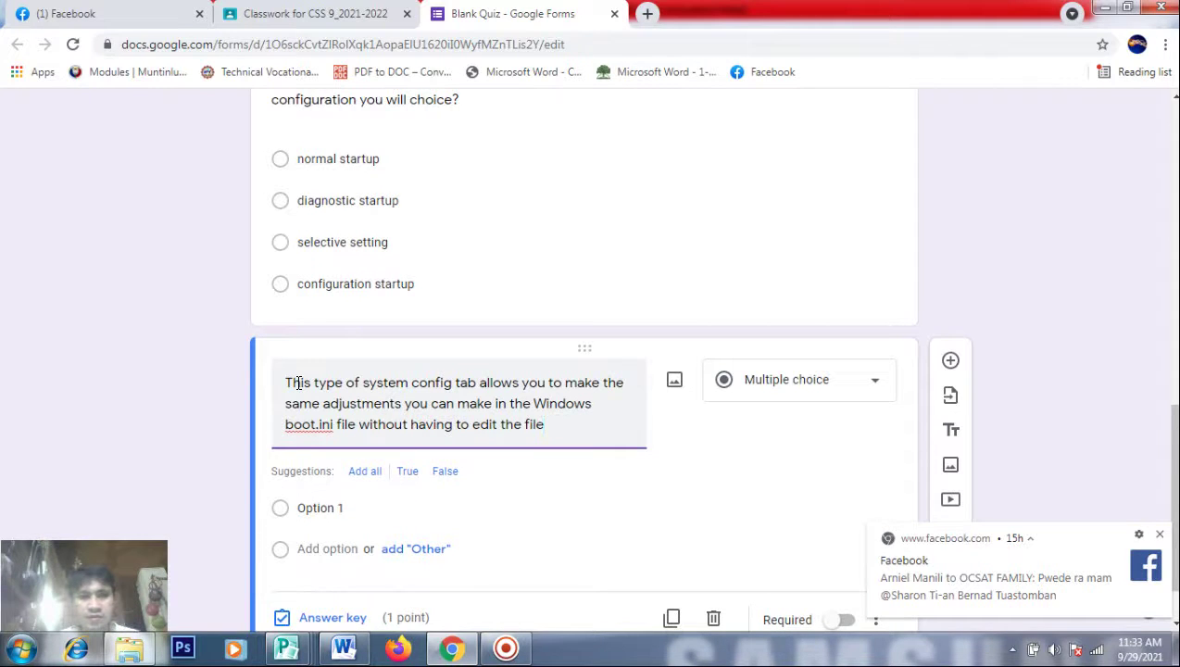
Copy answer a, "boot", from question 4 in Word and enter it as the first option in the Chrome form
key(alt+Tab)
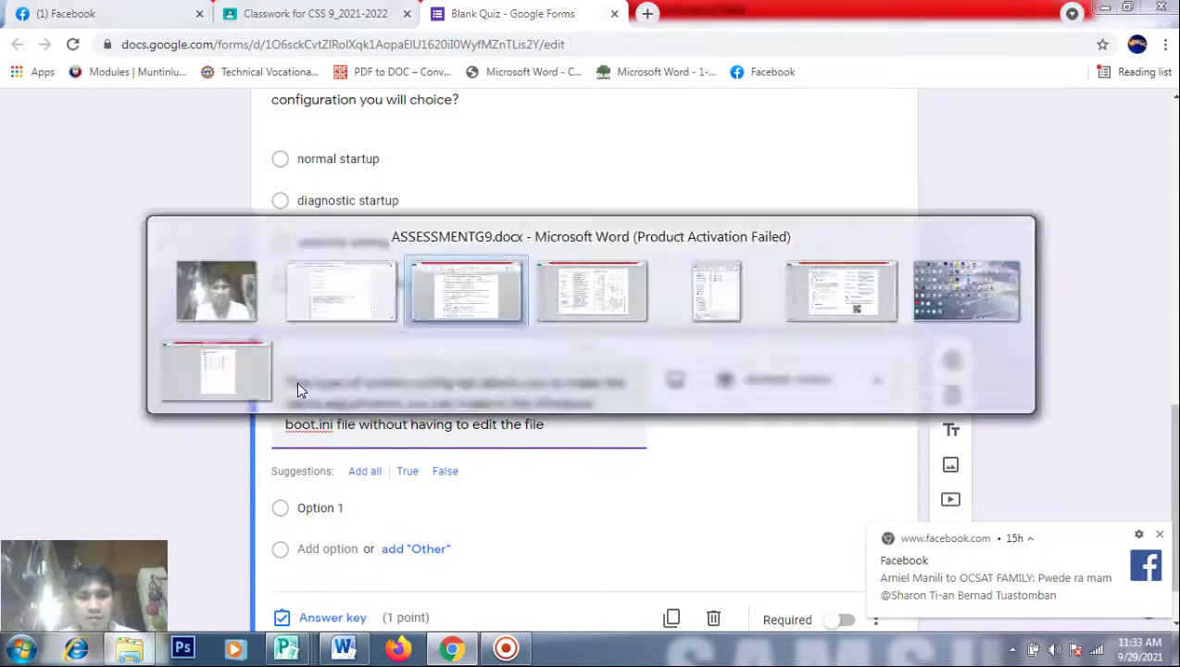
drag(386, 354, 352, 353)
key(ctrl+c)
key(alt+Tab)
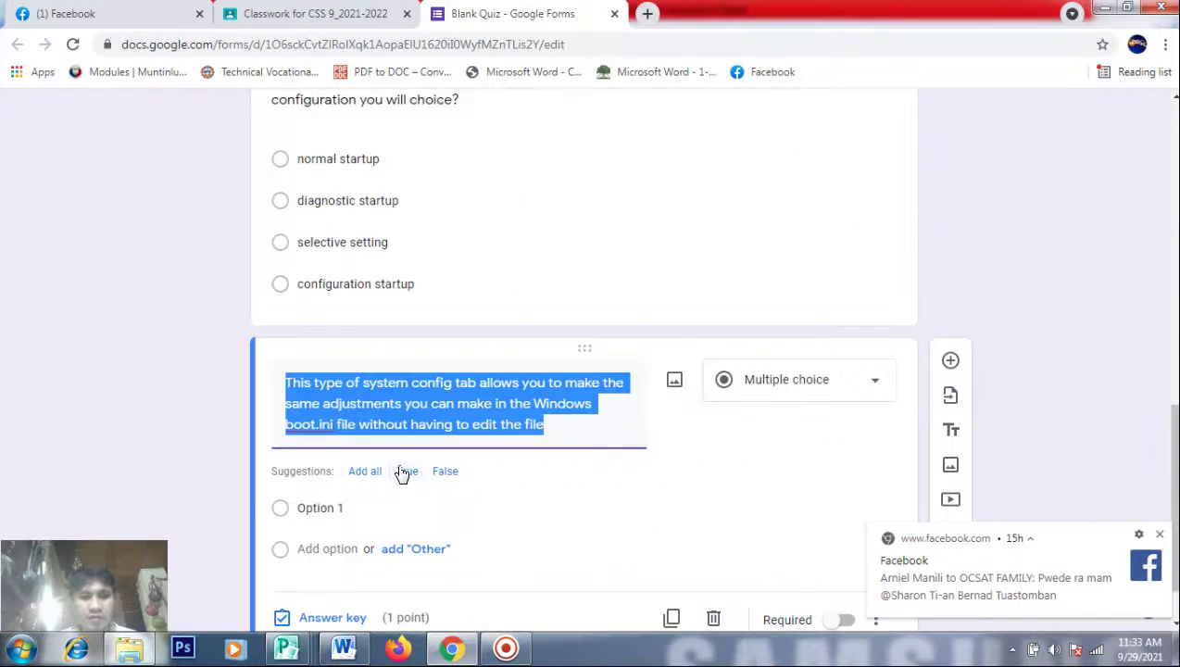
click(309, 510)
key(ctrl+v)
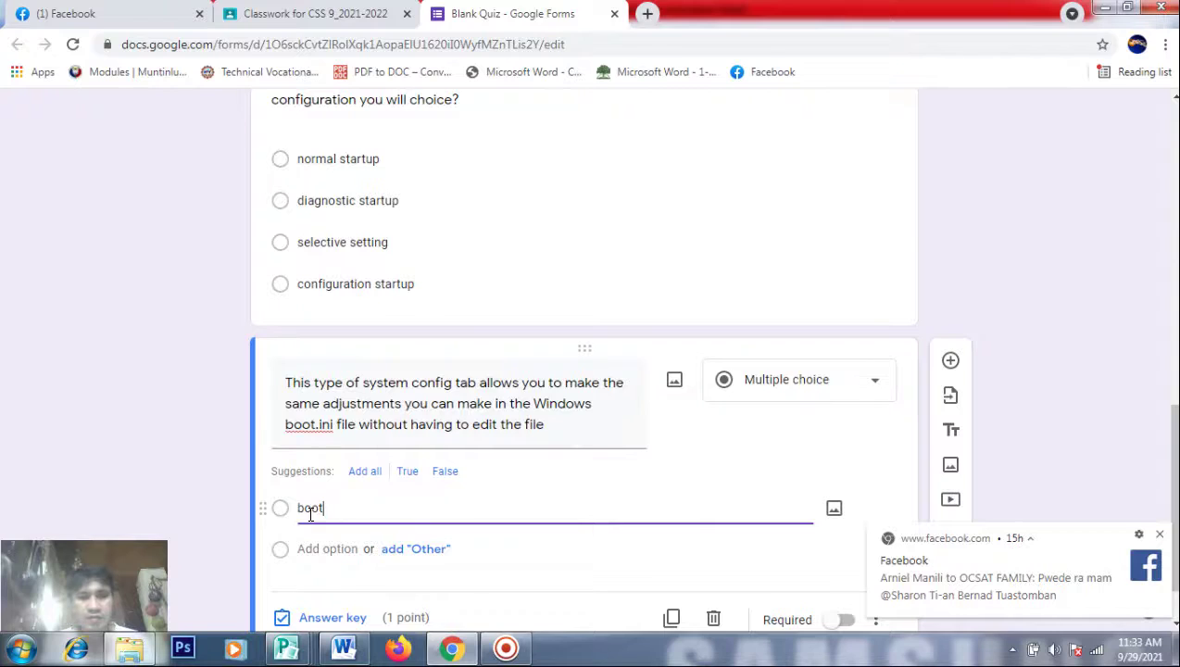
Copy answer b, "general", from question 4 in Word and add it as the second option in the Chrome form
key(alt+Tab)
drag(512, 354, 464, 354)
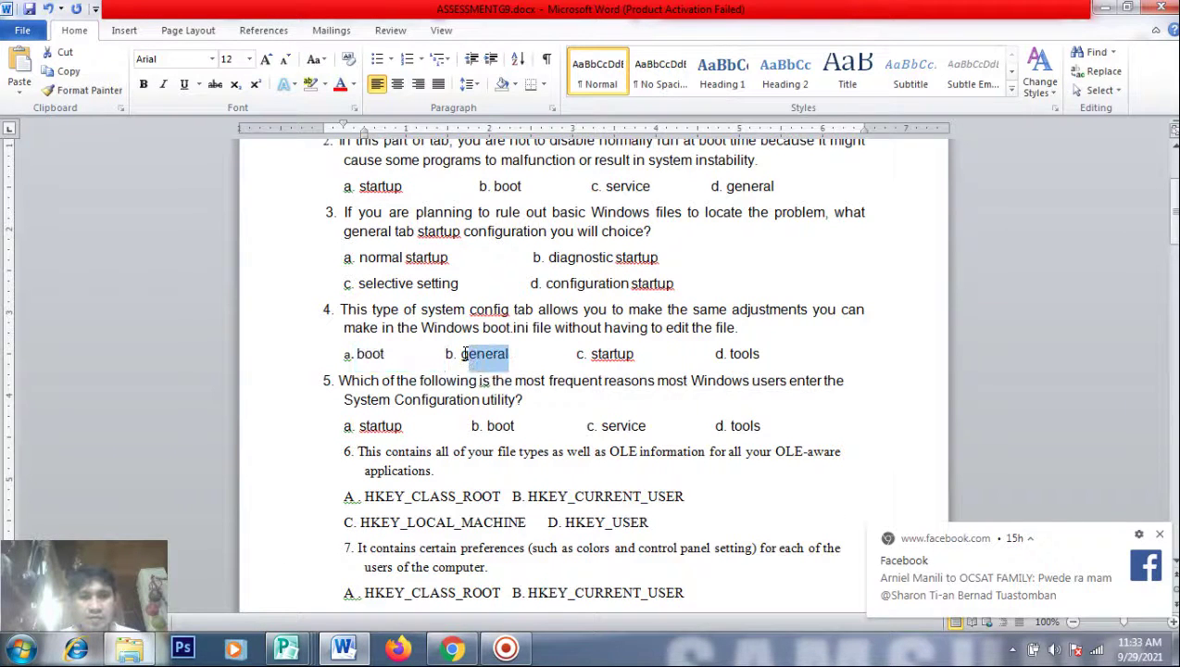
key(alt+Tab)
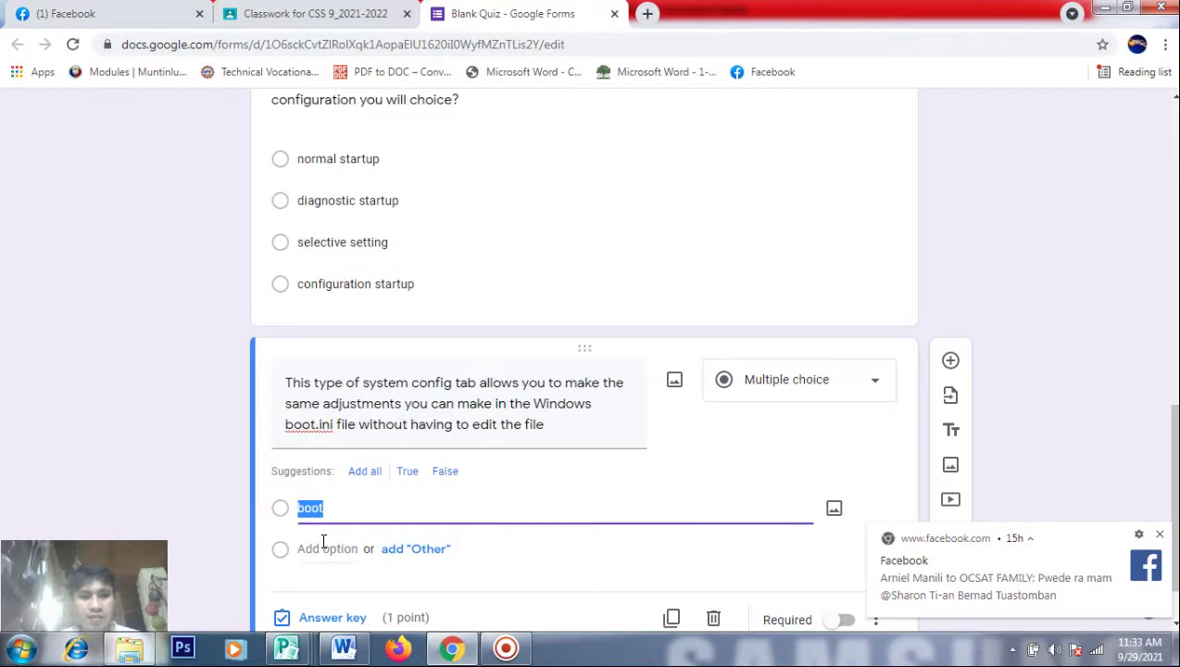
click(321, 547)
text(general)
Copy answer c, "startup", from question 4 in Word and add it as the third option in the Chrome form
key(alt+Tab)
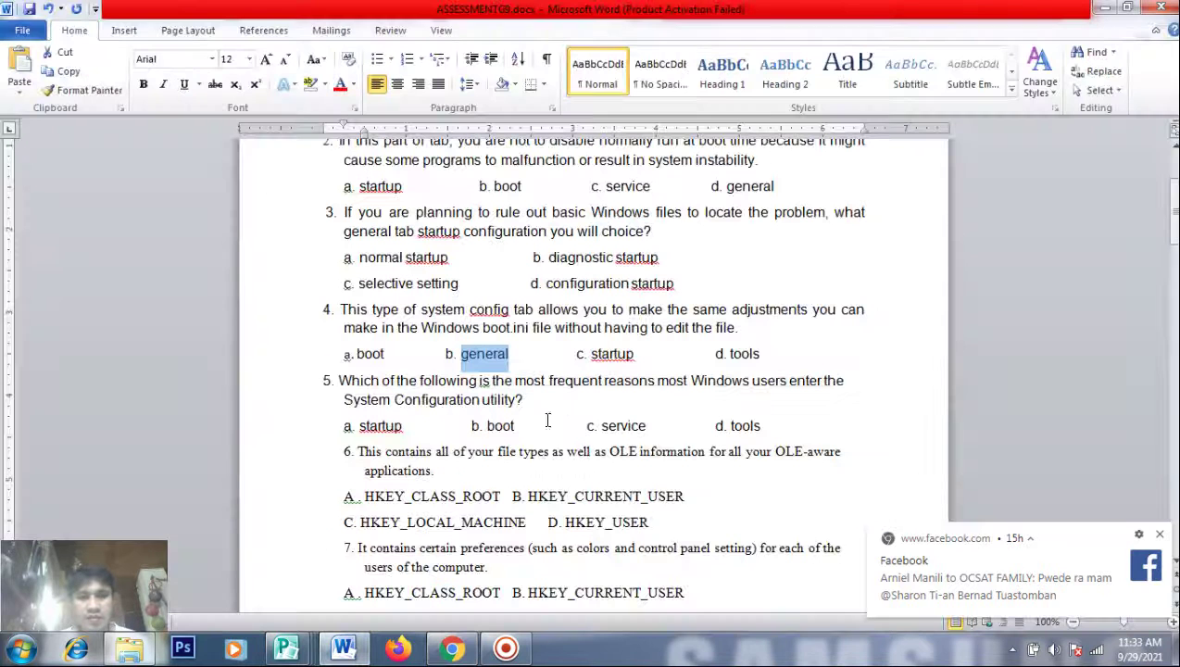
double_click(634, 353)
key(ctrl+c)
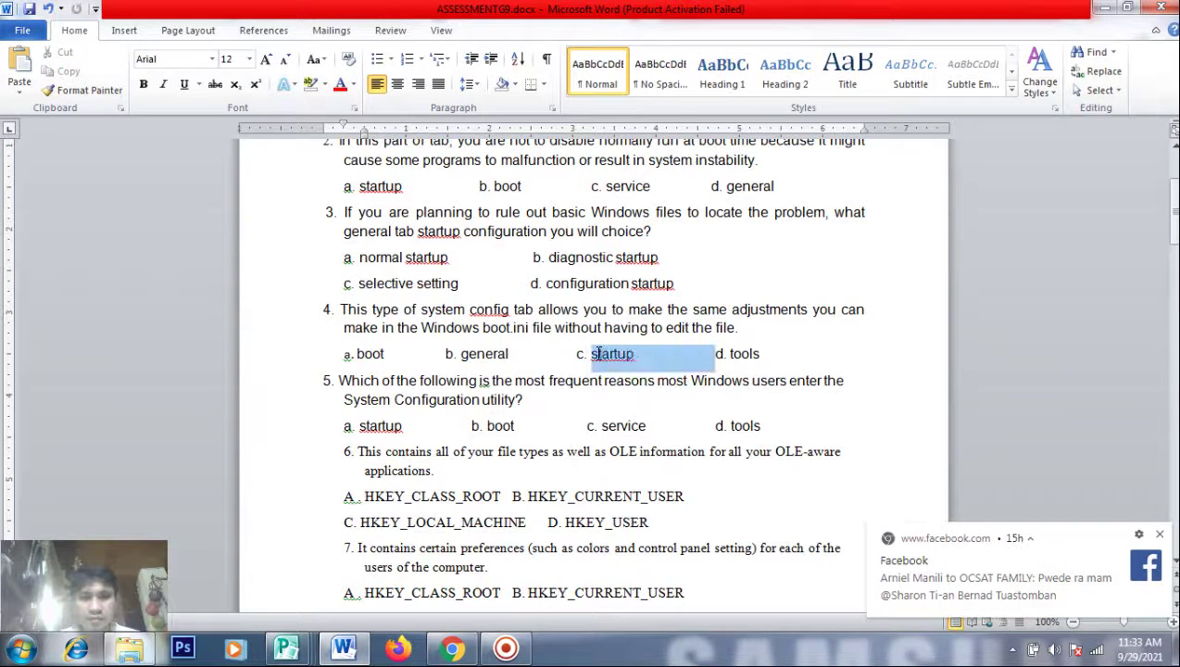
key(alt+Tab)
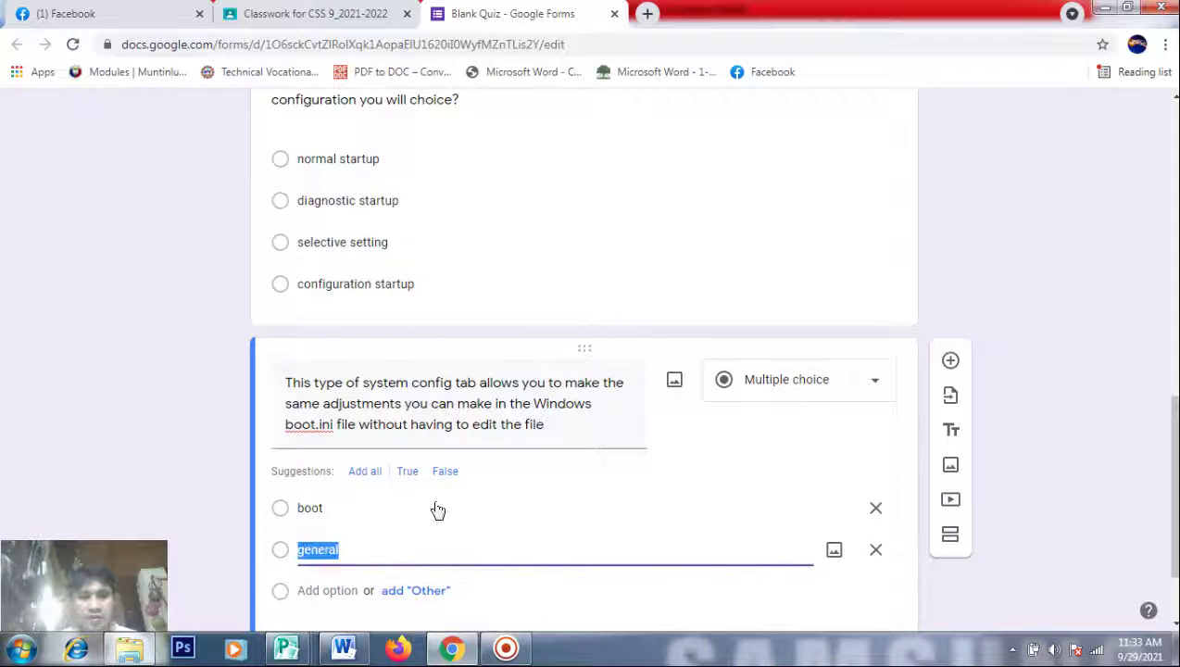
click(327, 590)
key(ctrl+v)
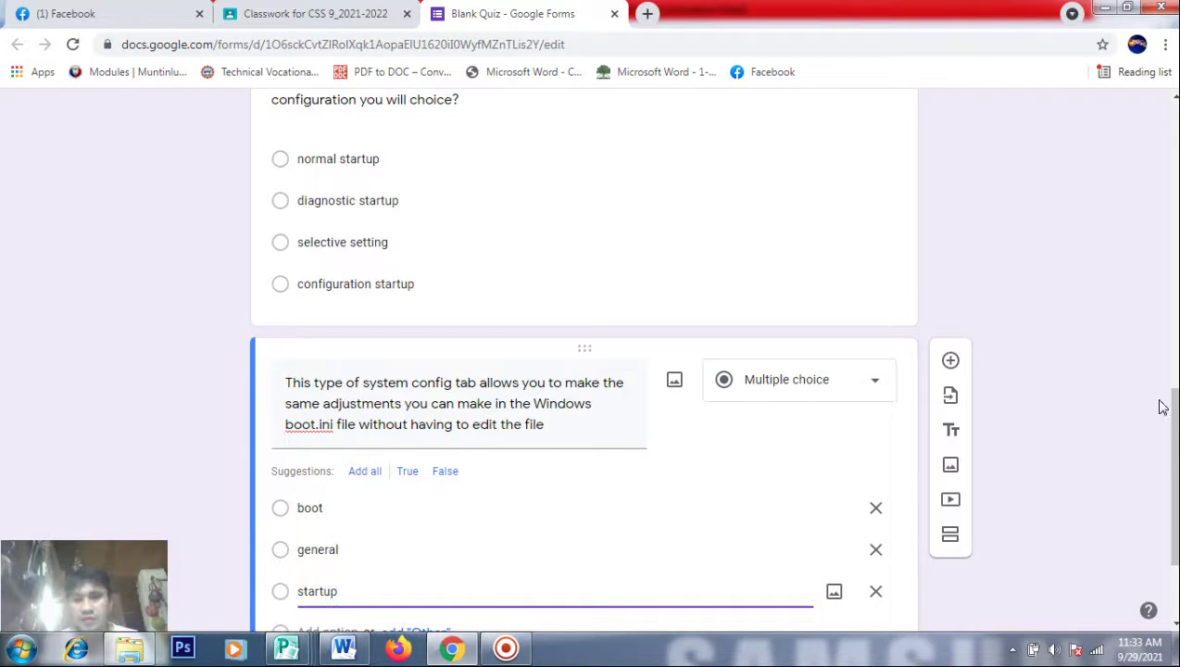
Copy answer d, "tools", from question 4 in Word and add it as the fourth option in the Chrome form
drag(1170, 461, 1172, 509)
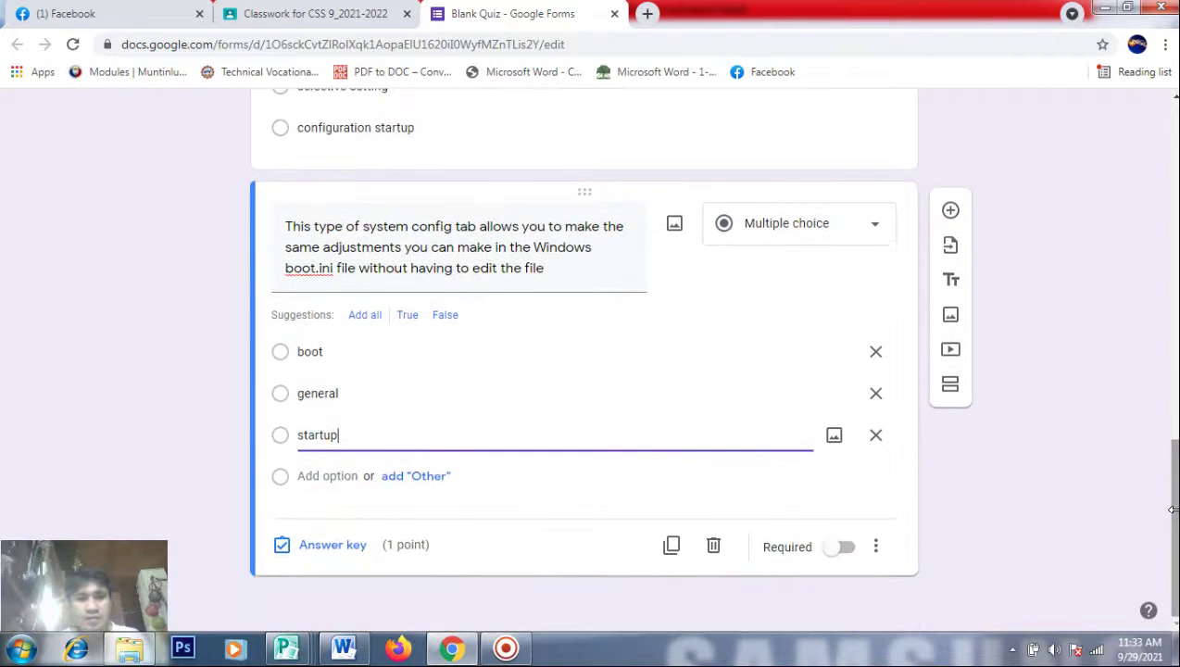
key(alt+Tab)
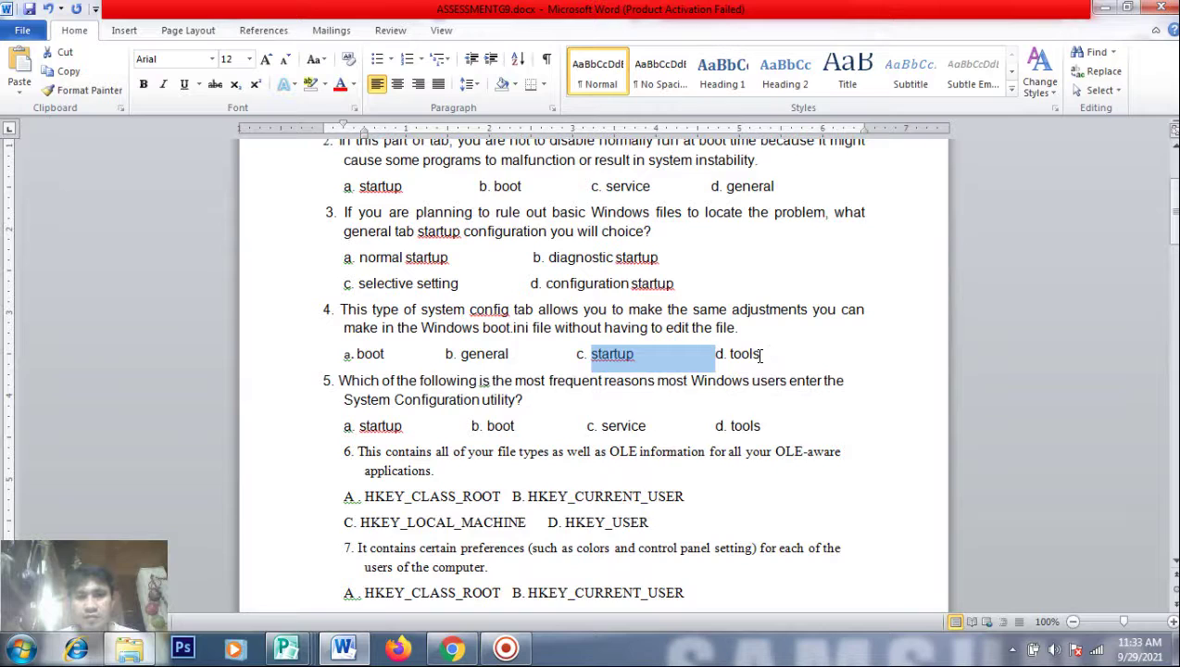
drag(761, 355, 728, 351)
key(ctrl+c)
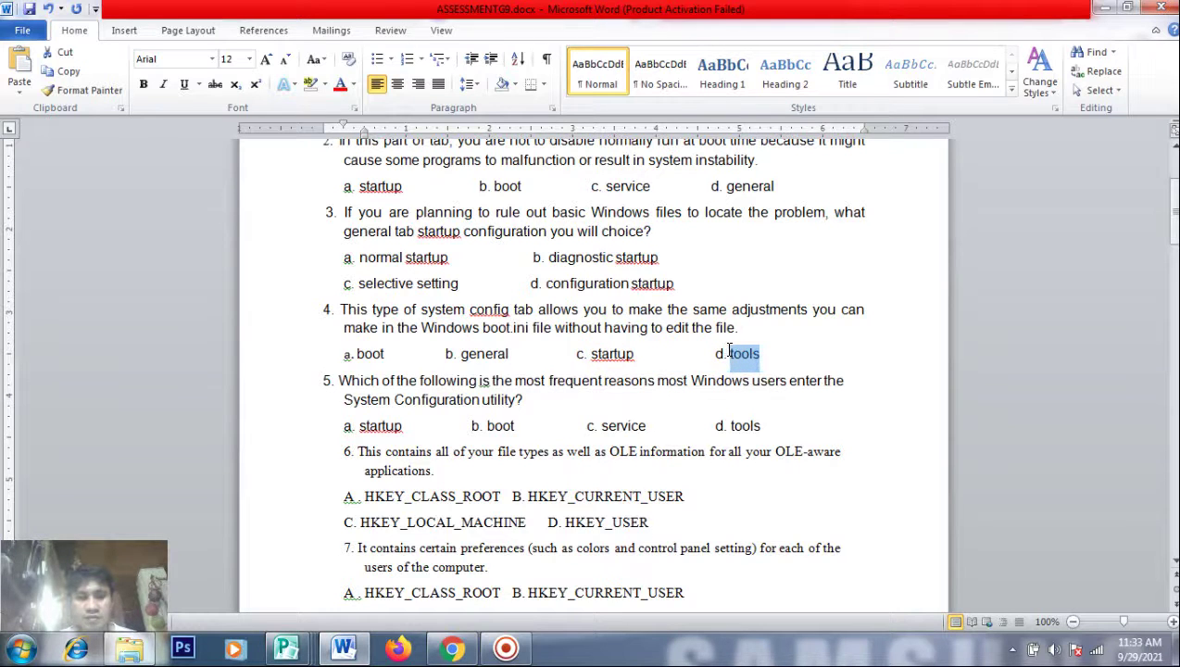
key(alt+Tab)
click(329, 481)
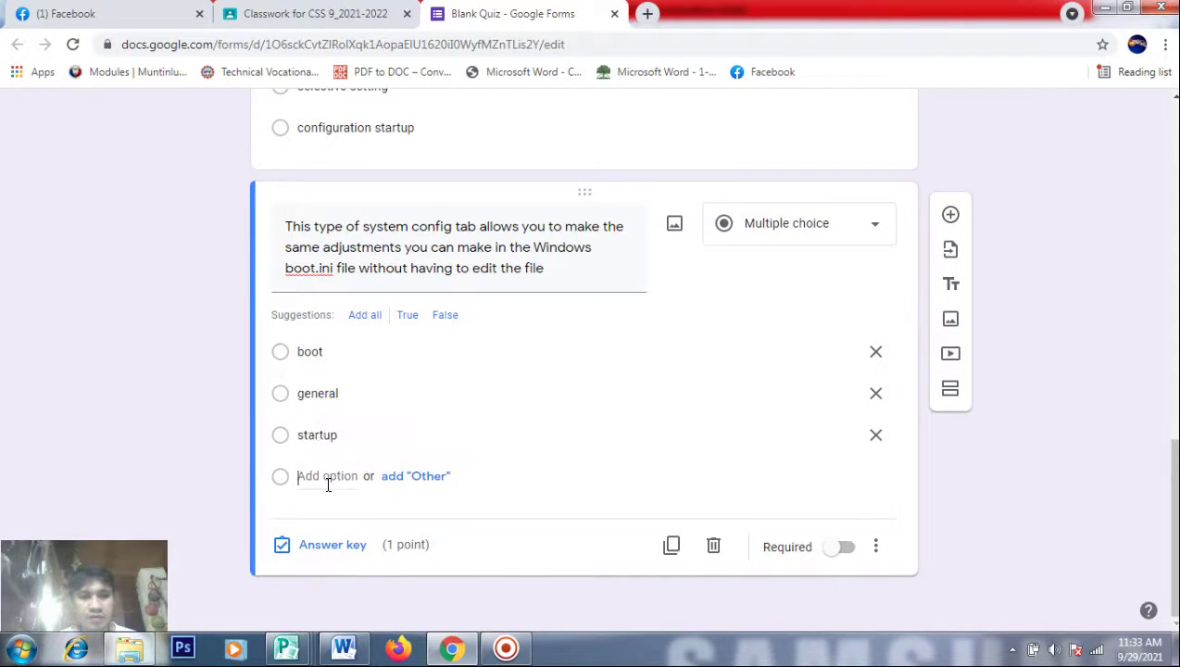
key(ctrl+v)
Check question 4 in Word's answer list, mark "boot" as correct in the Chrome form's answer key, and finish the key
key(alt+Tab)
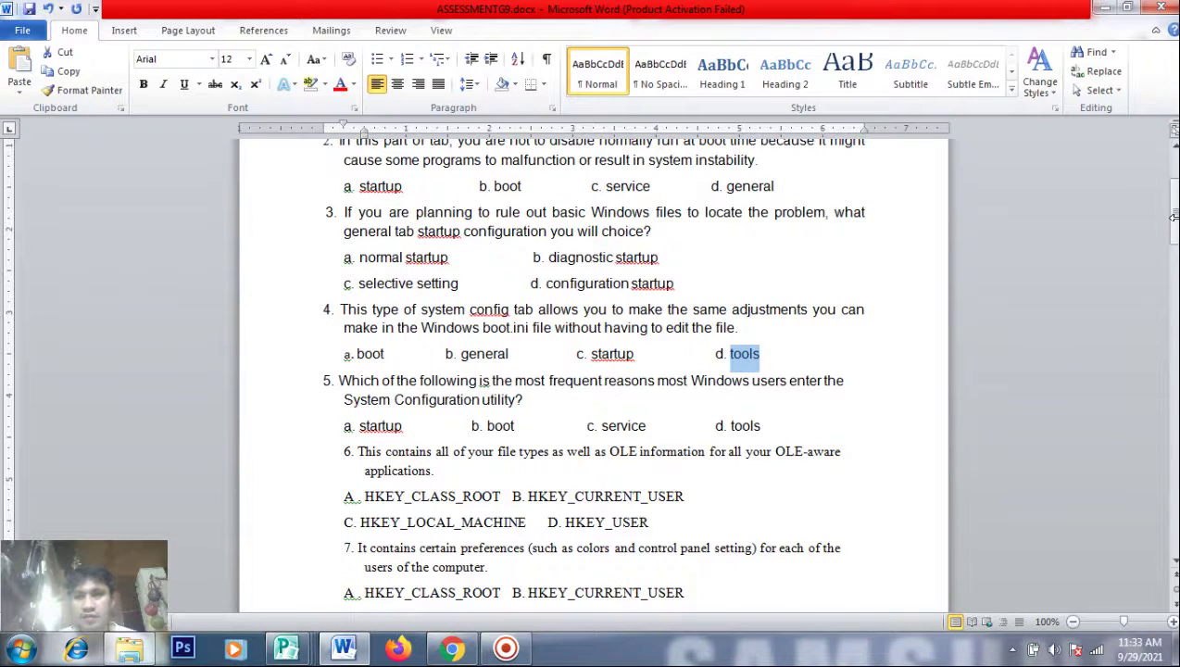
drag(1174, 216, 1176, 326)
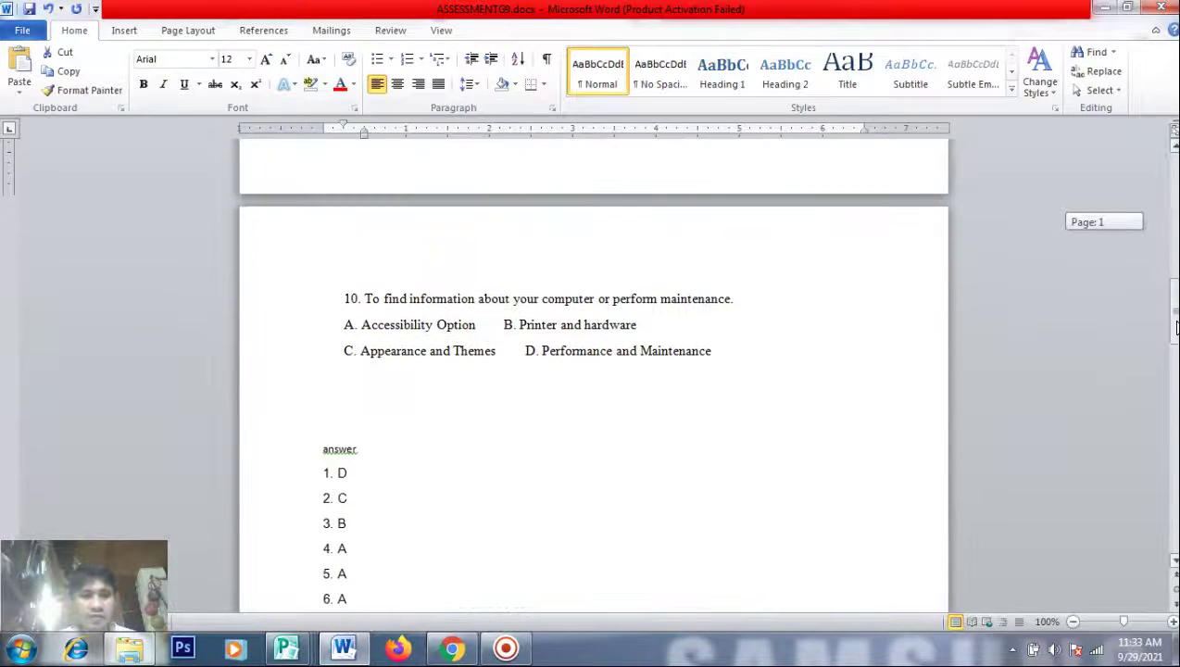
key(alt+Tab)
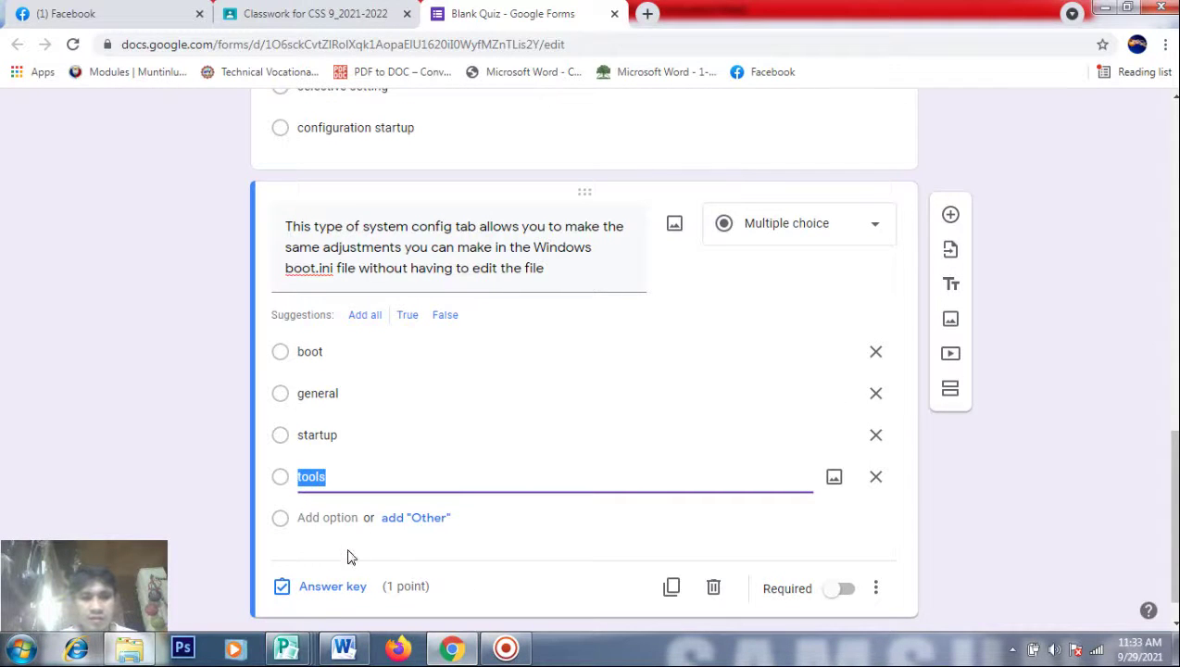
click(322, 589)
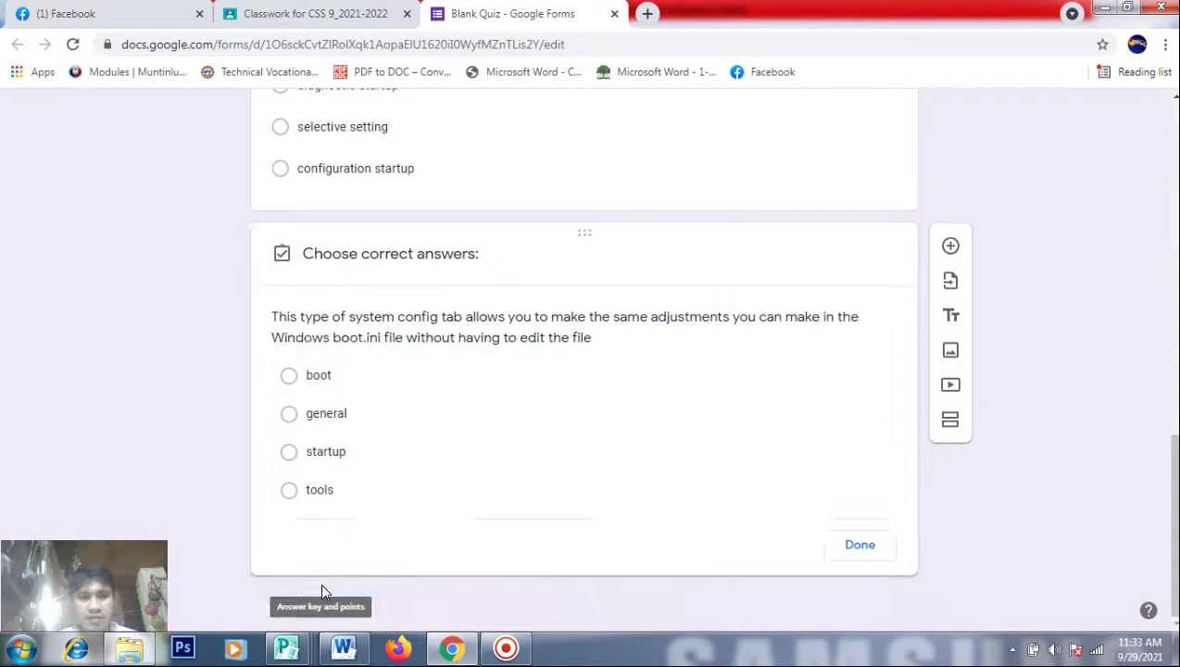
click(289, 376)
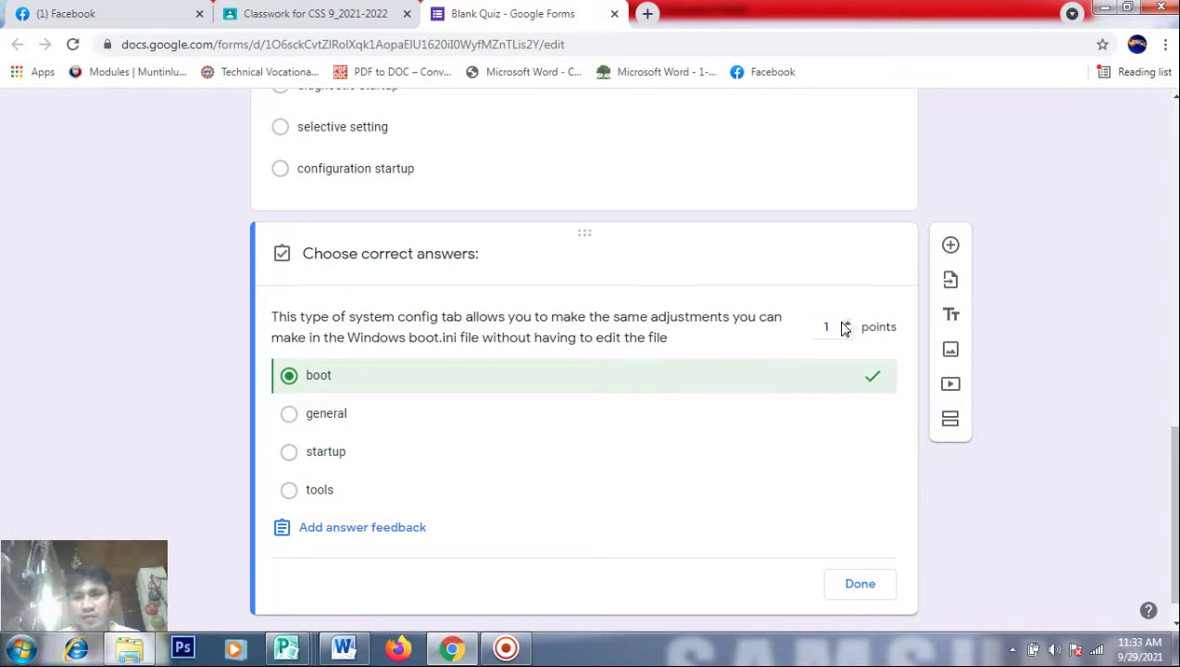
click(854, 586)
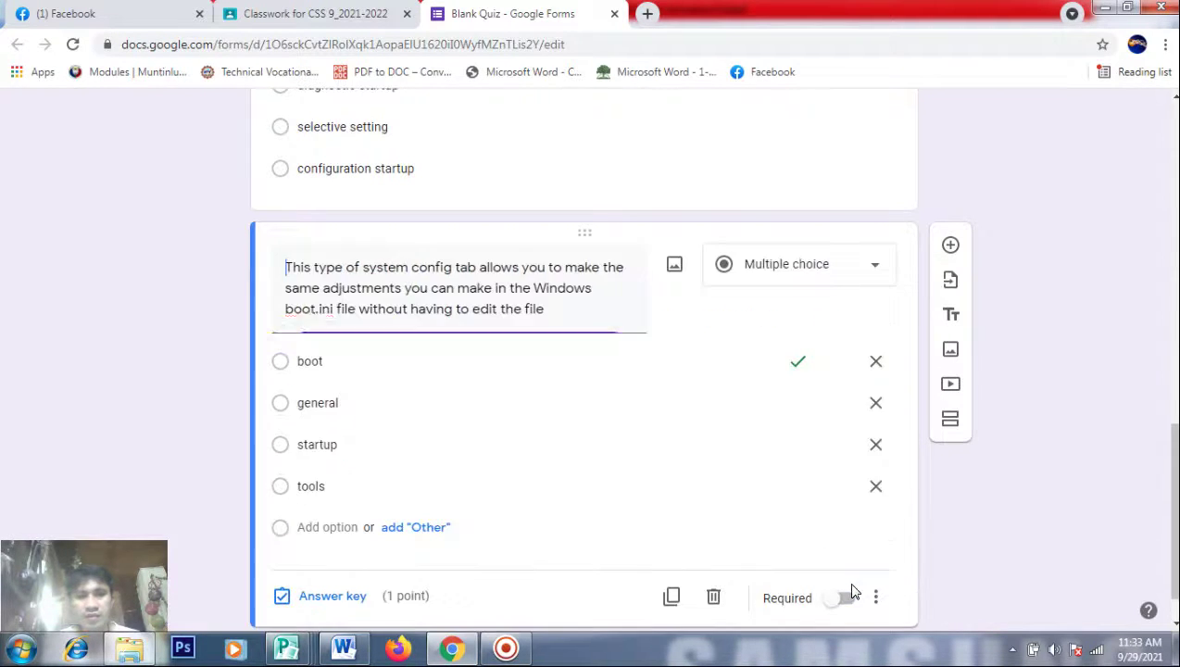
Add a fifth question to the form and find question 5 in the Word document
click(950, 245)
key(alt+Tab)
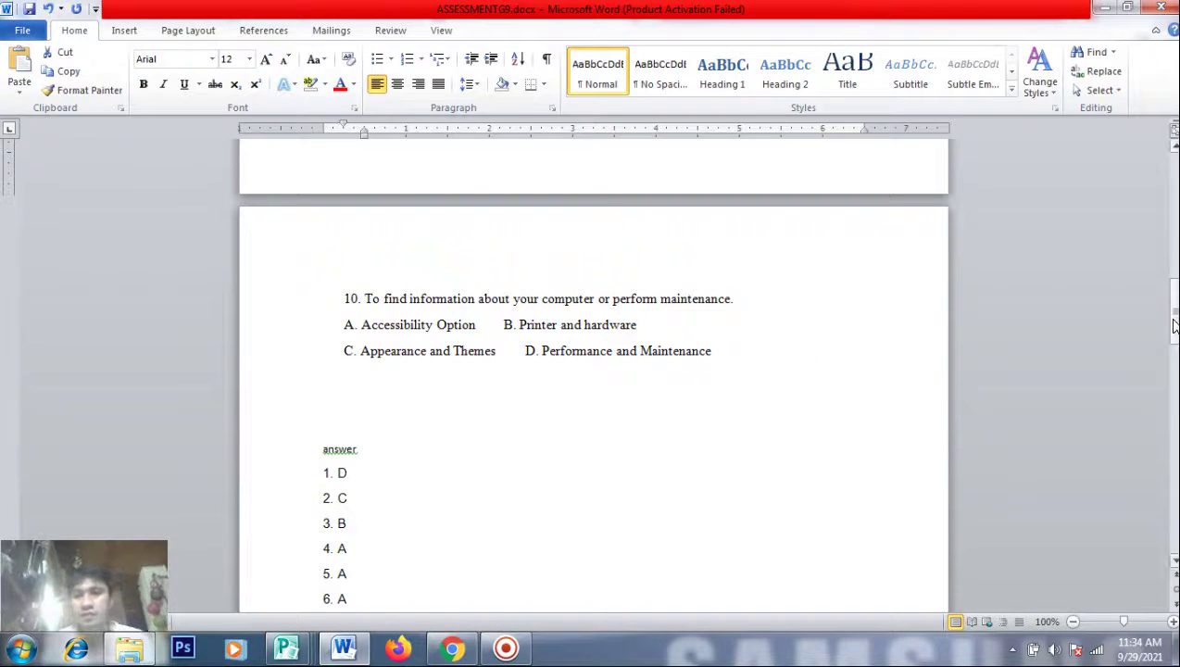
drag(1173, 325, 1174, 269)
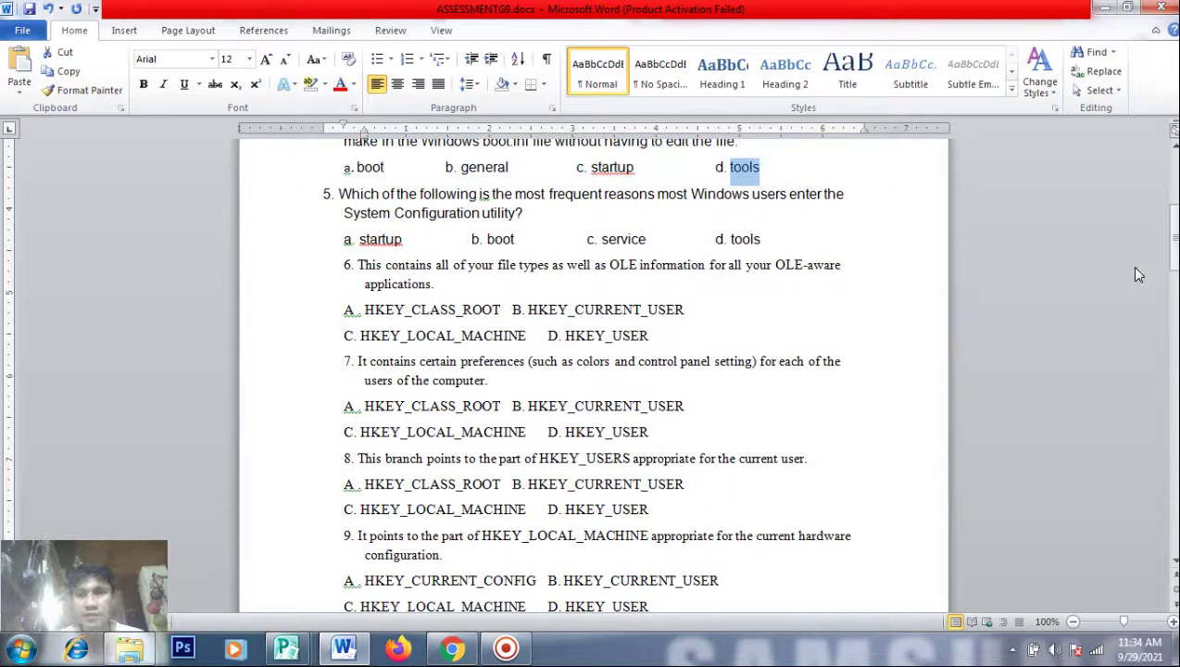
drag(1170, 272, 1170, 261)
Compare question 4's entry in Word's answer list with the answer marked correct for that question in the Chrome form
key(alt+Tab)
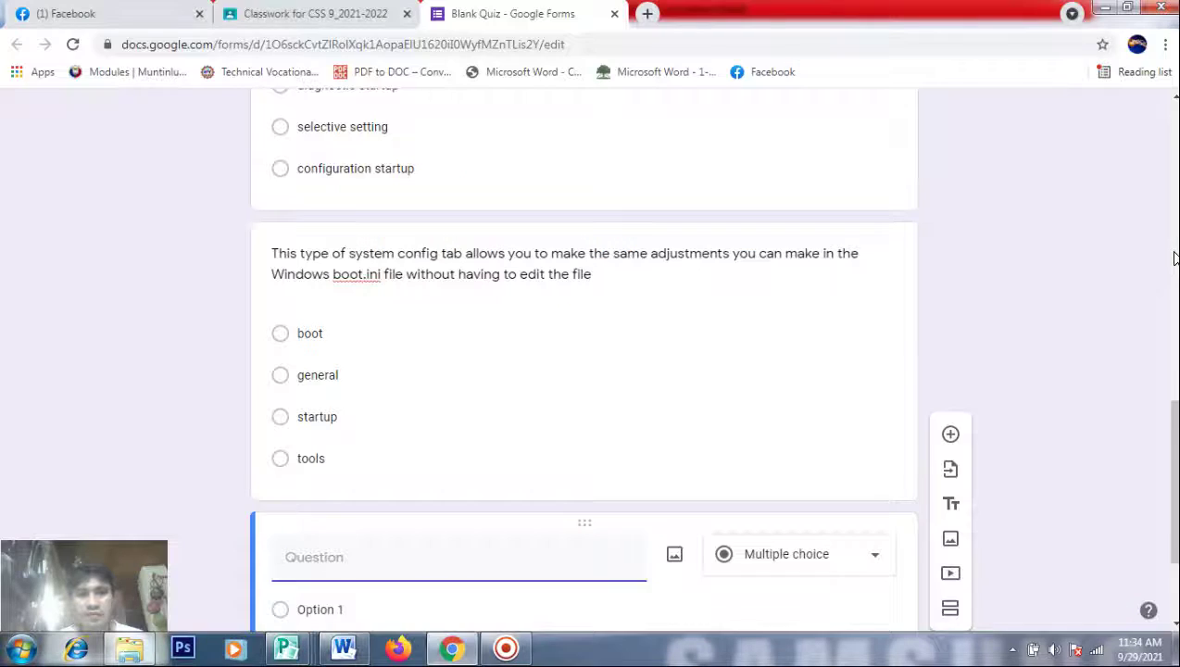
key(alt+Tab)
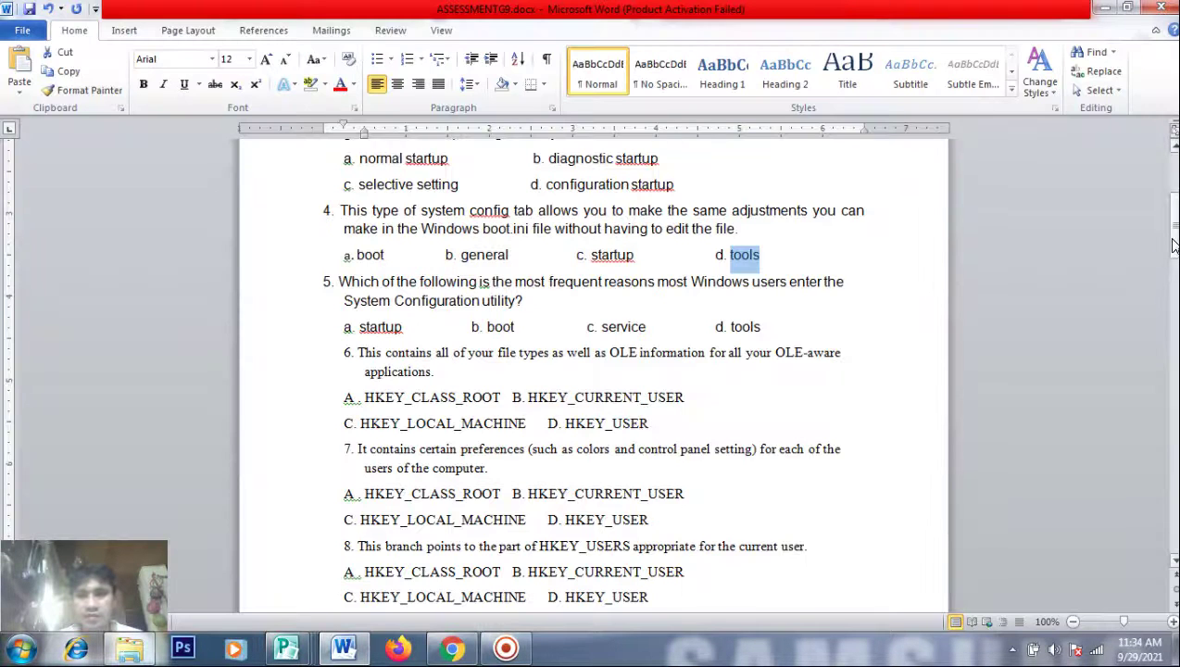
drag(1173, 246, 1171, 315)
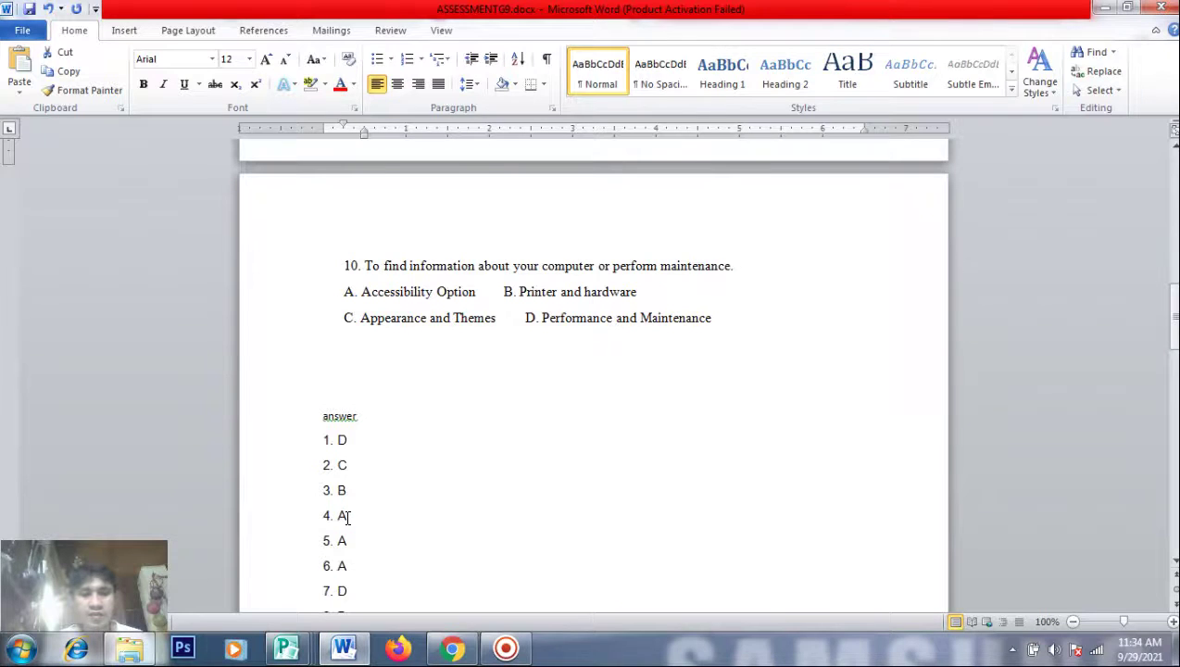
key(alt+Tab)
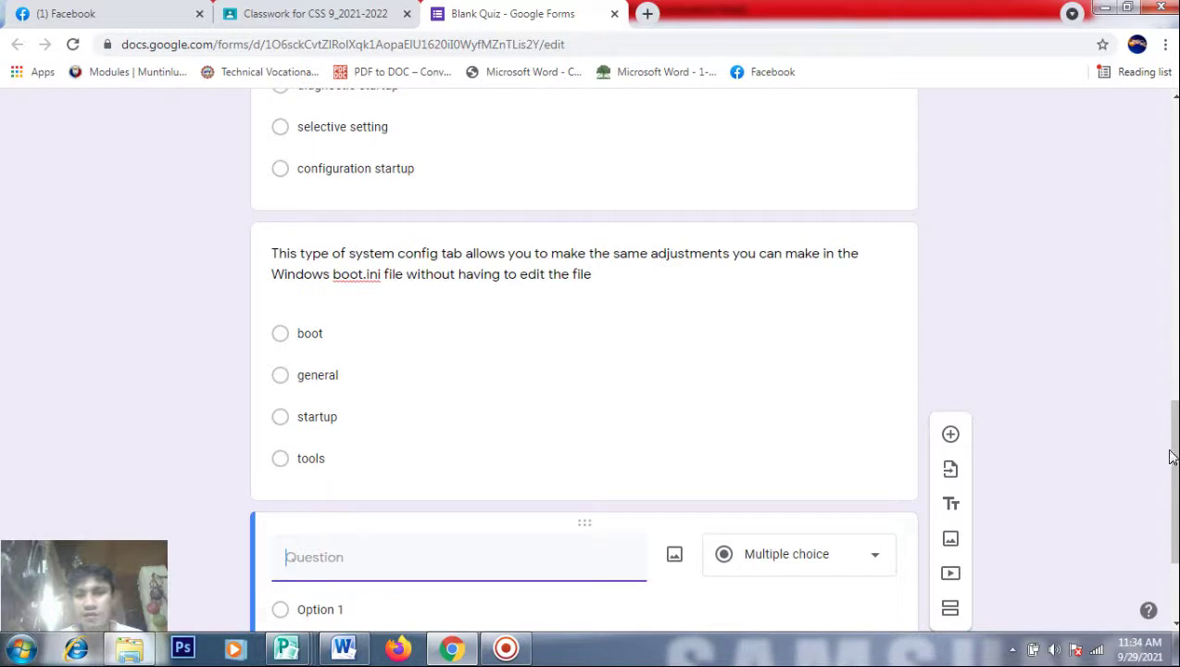
drag(1171, 456, 1172, 509)
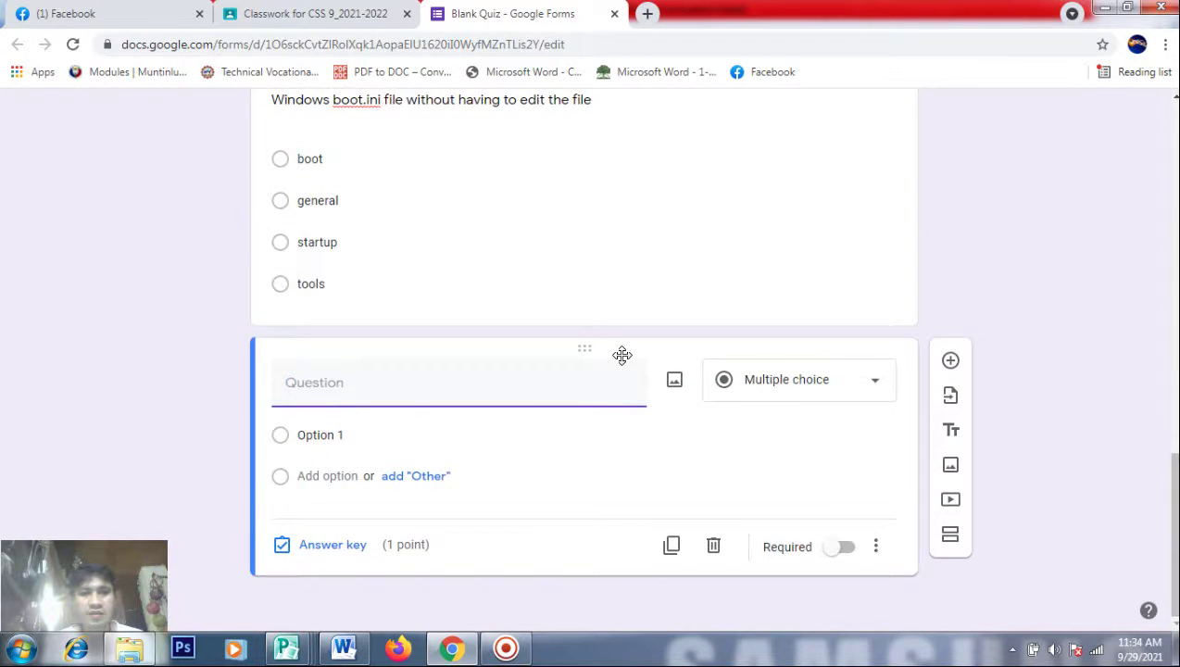
drag(1172, 569, 1172, 500)
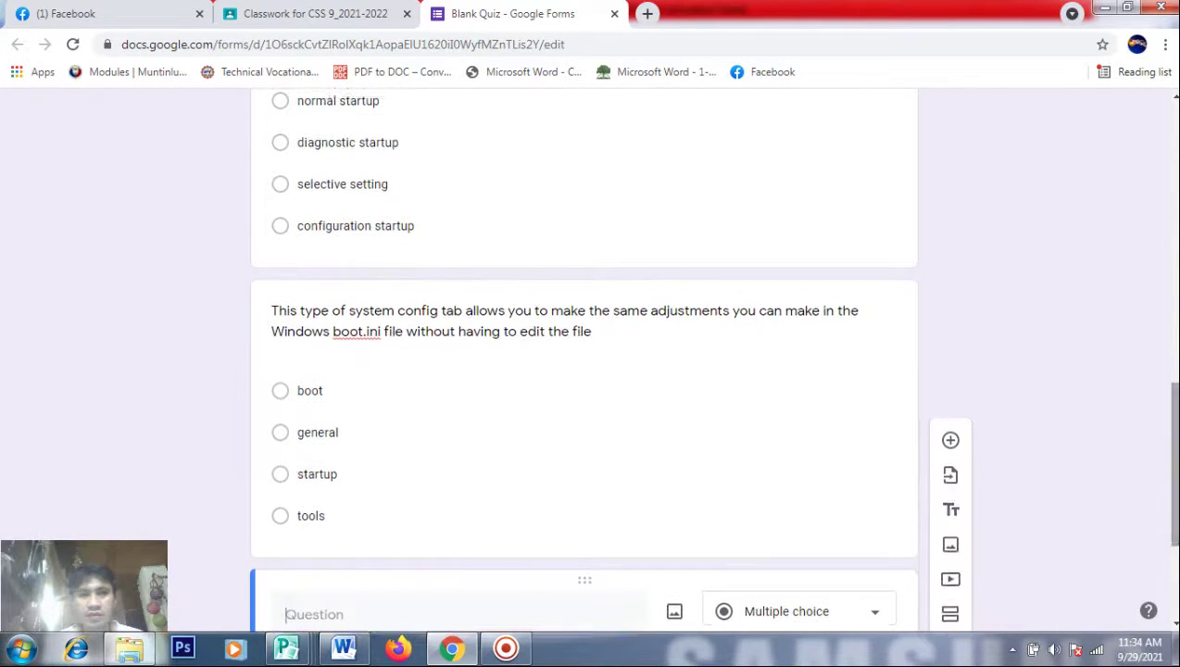
click(581, 295)
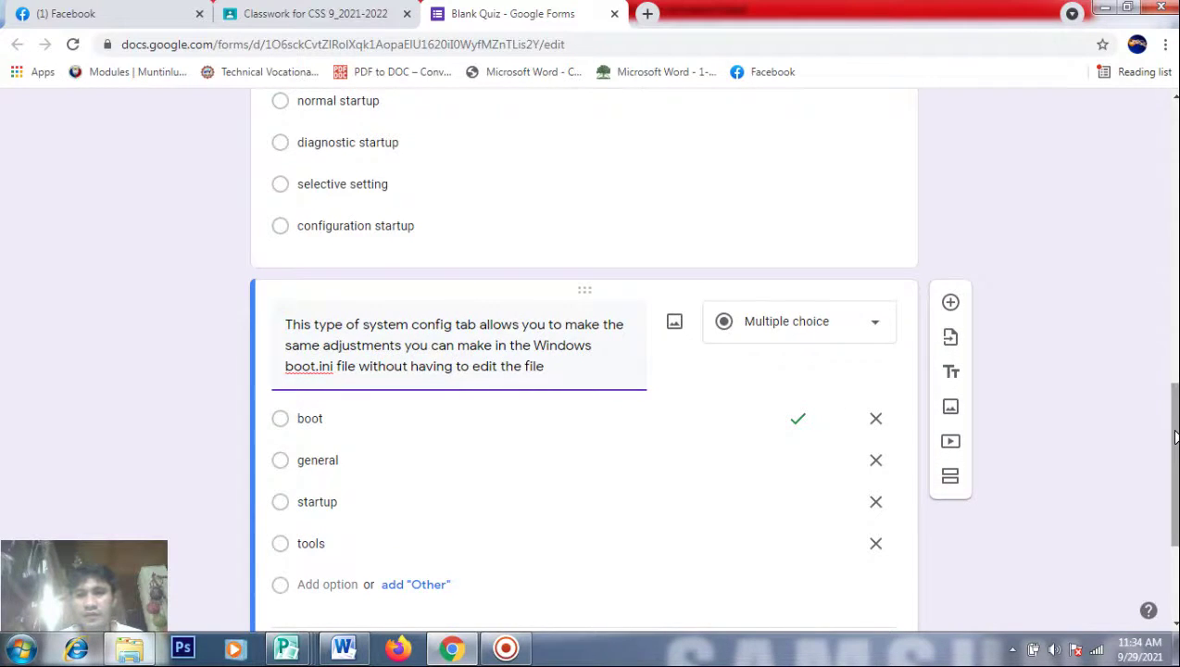
drag(1174, 437, 1161, 561)
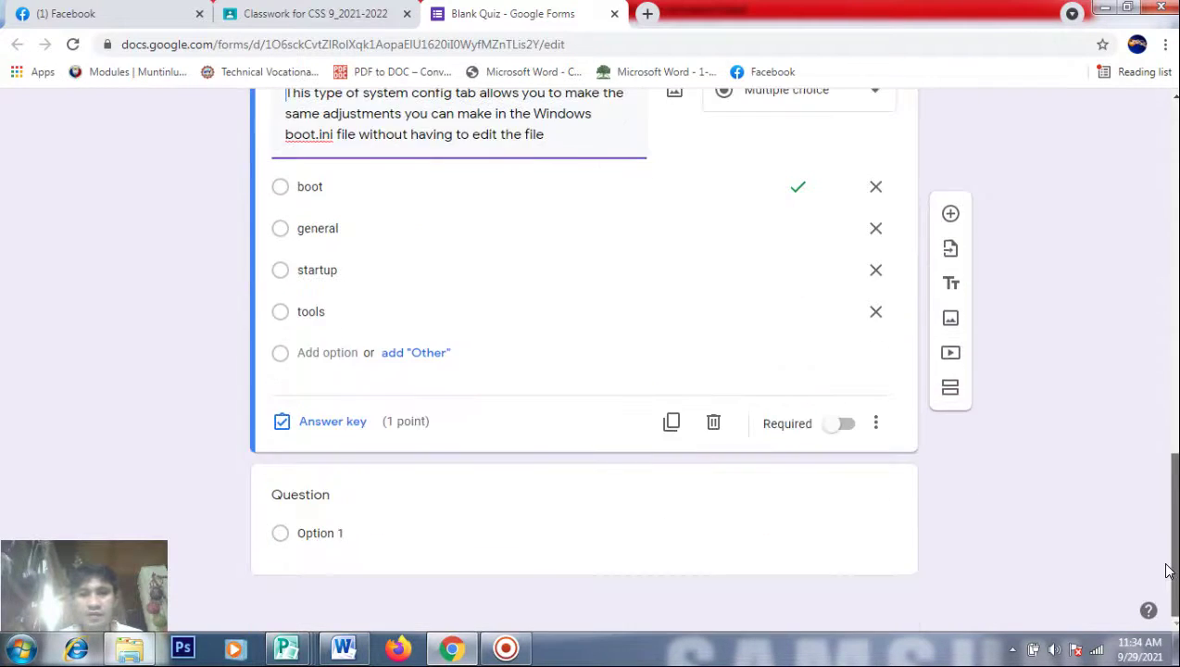
Copy question 5's text, "Which of the following is the most frequent reasons...", from Word into the empty fifth question in the Chrome form
click(368, 511)
key(alt+Tab)
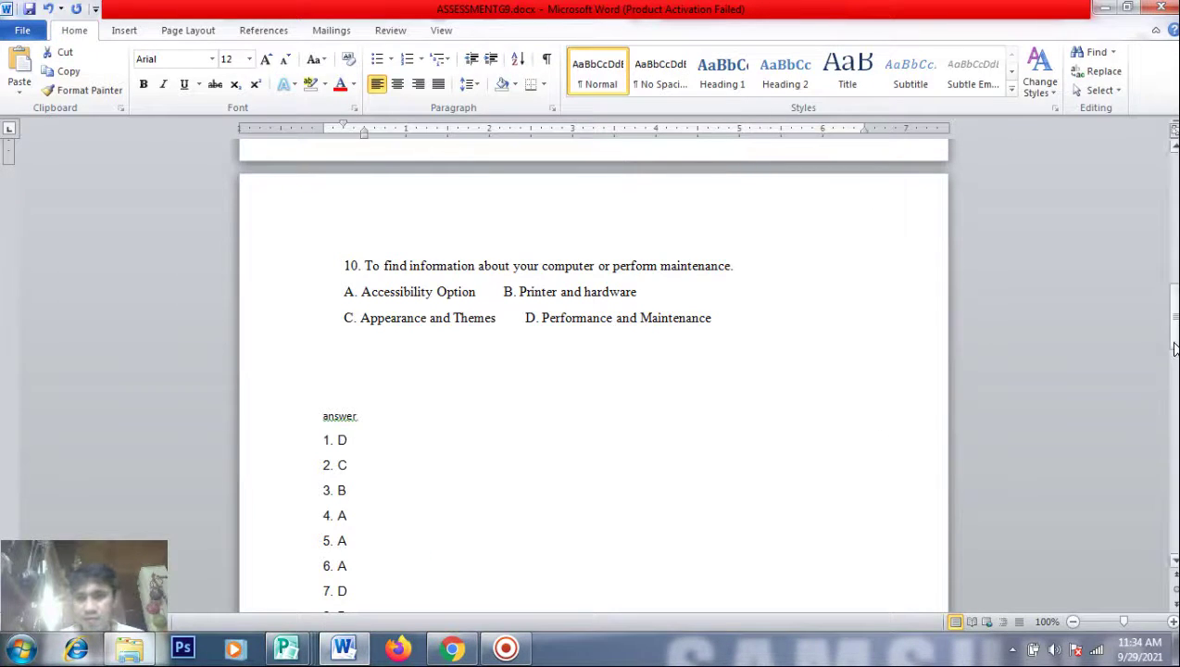
drag(1174, 347, 1175, 275)
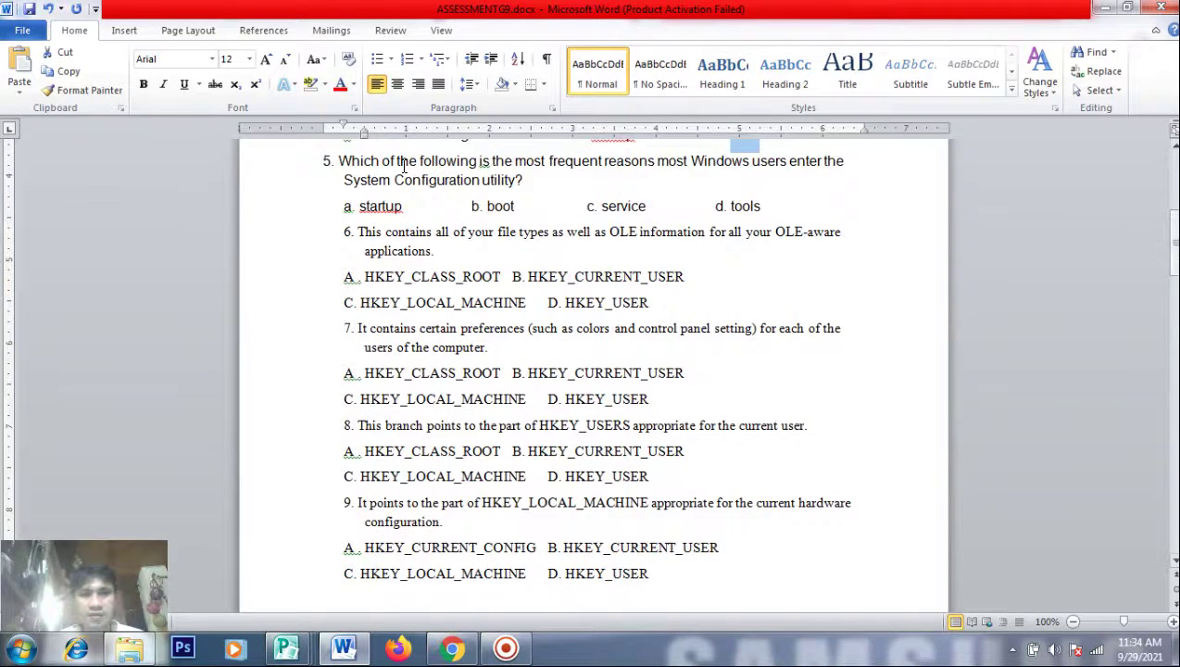
drag(339, 160, 527, 181)
key(ctrl+c)
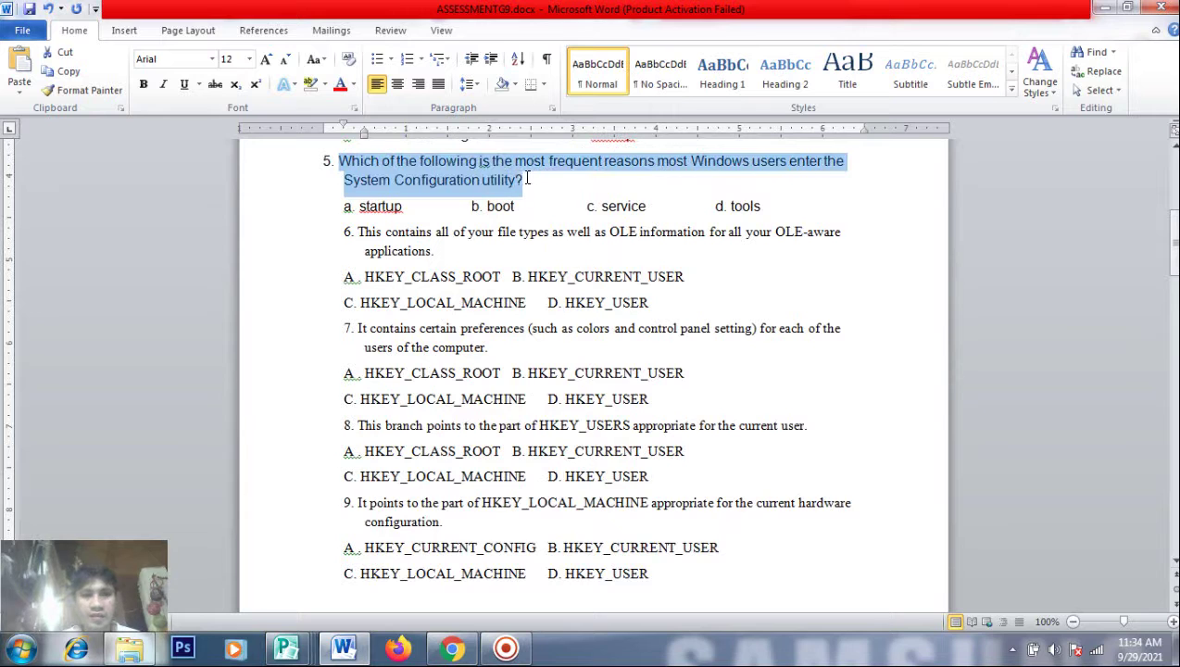
key(alt+Tab)
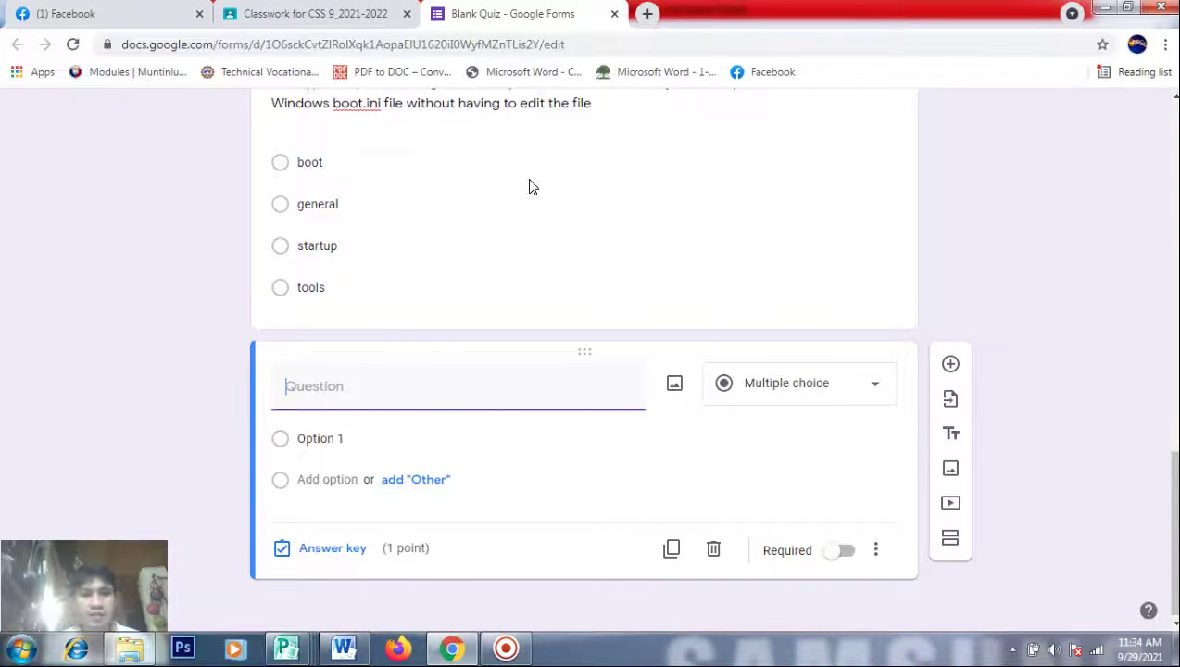
click(307, 392)
key(ctrl+v)
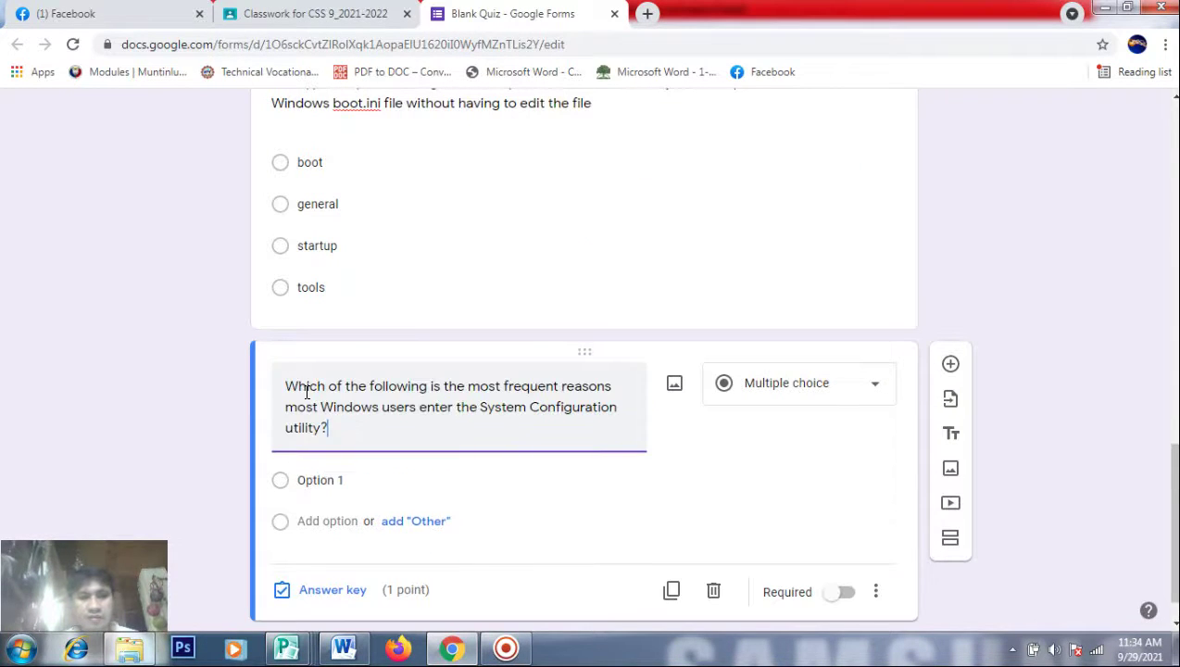
Copy "startup" from question 5's choices in Word and add it as the second option of the fifth question in the Chrome form
click(320, 480)
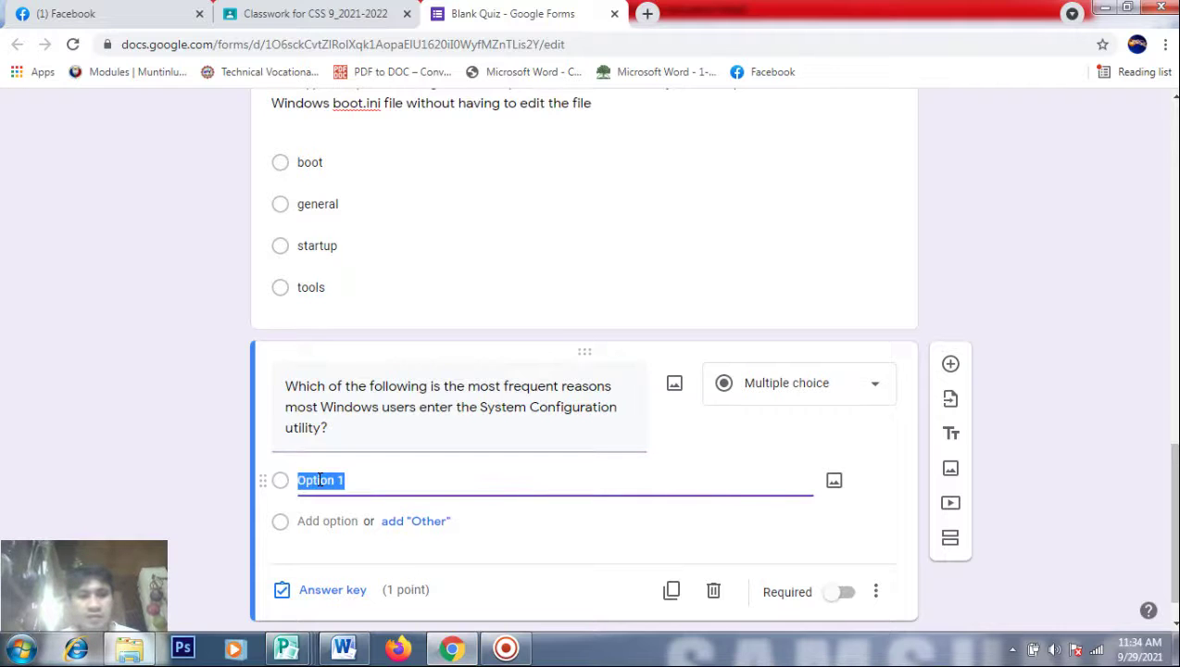
key(alt+Tab)
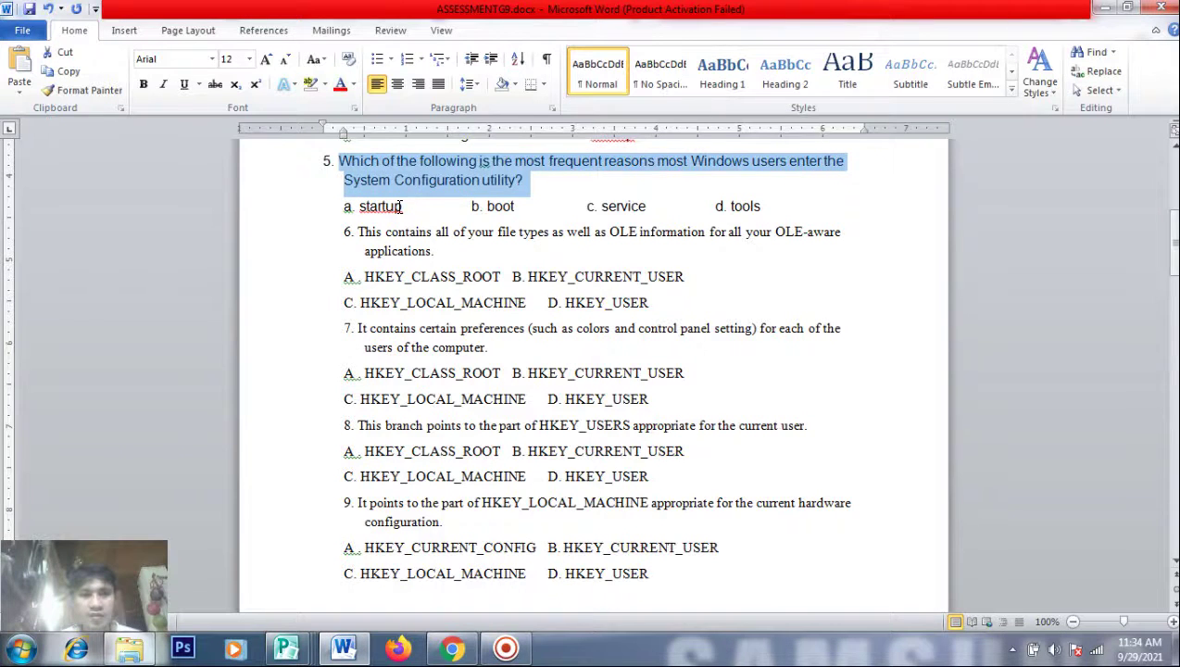
drag(402, 205, 363, 213)
key(ctrl+c)
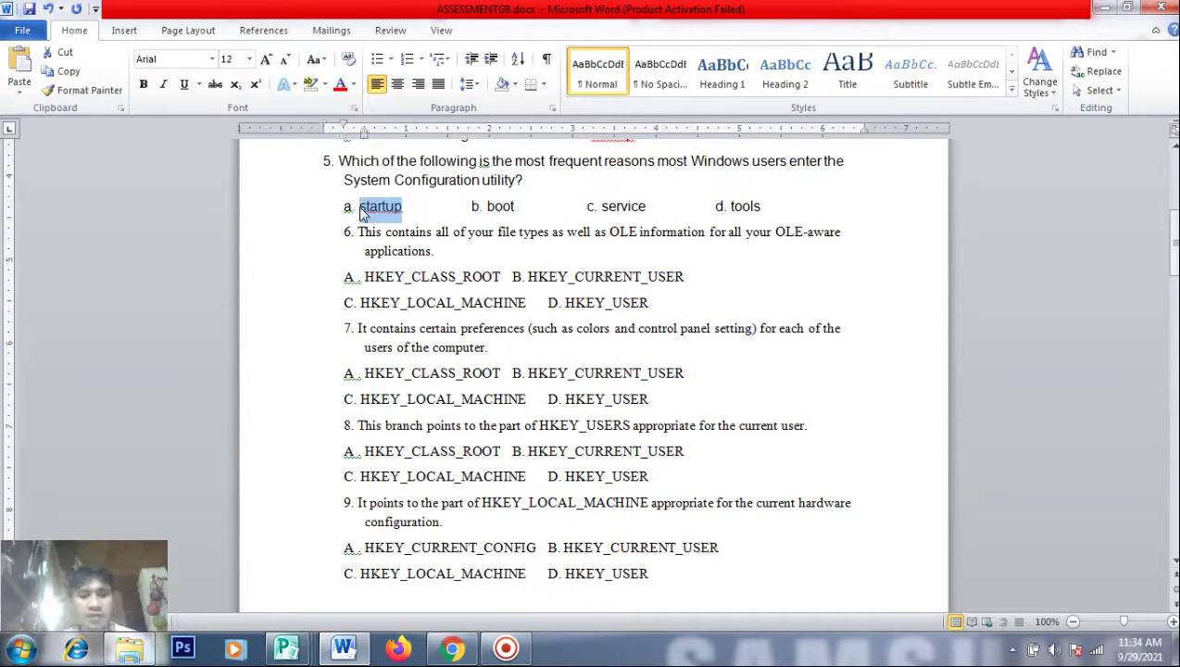
key(alt+Tab)
click(326, 520)
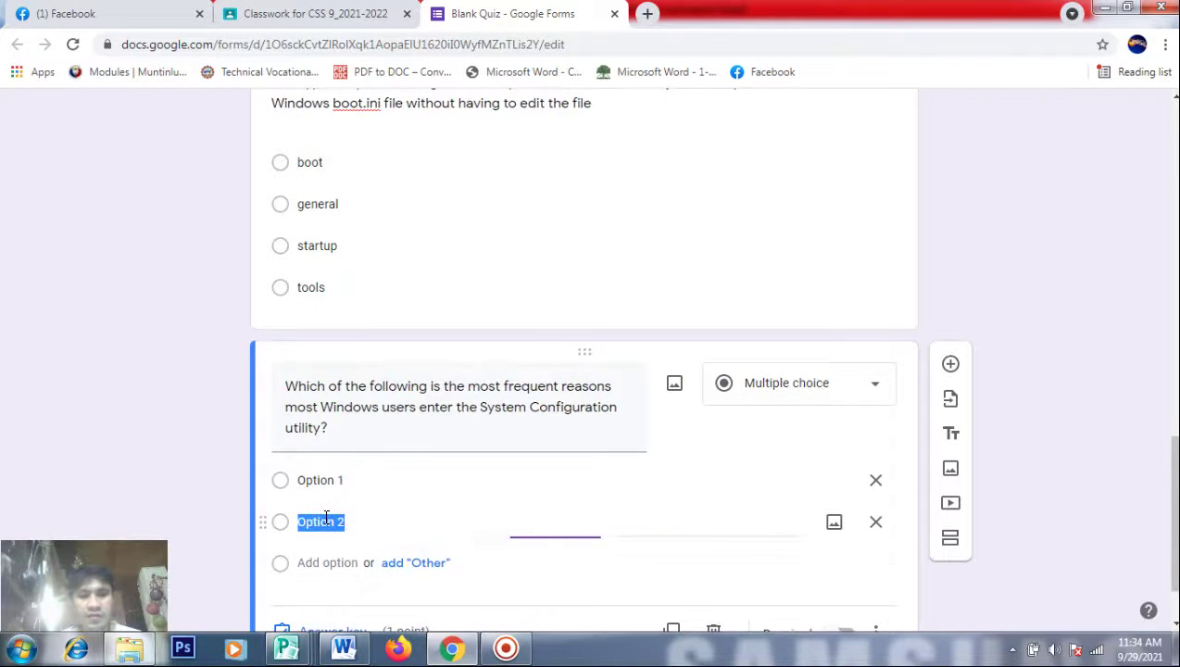
key(ctrl+v)
Copy "boot" from question 5's choices in Word and add it as the third option of the fifth question in the Chrome form
key(alt+Tab)
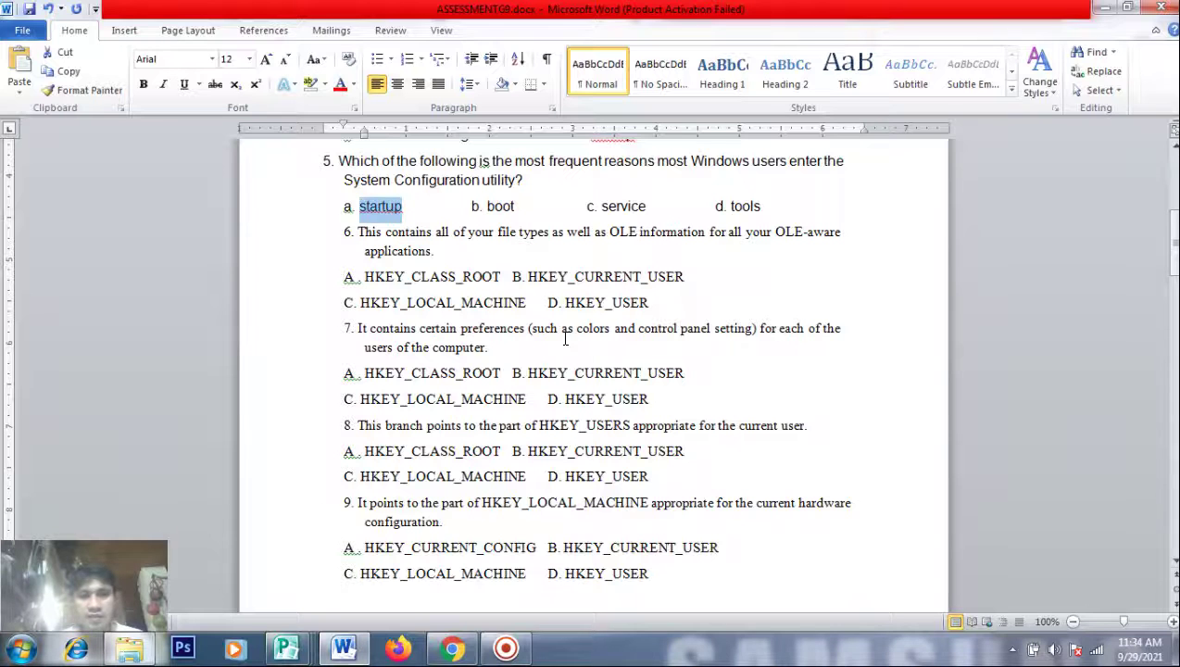
drag(515, 205, 489, 206)
key(ctrl+c)
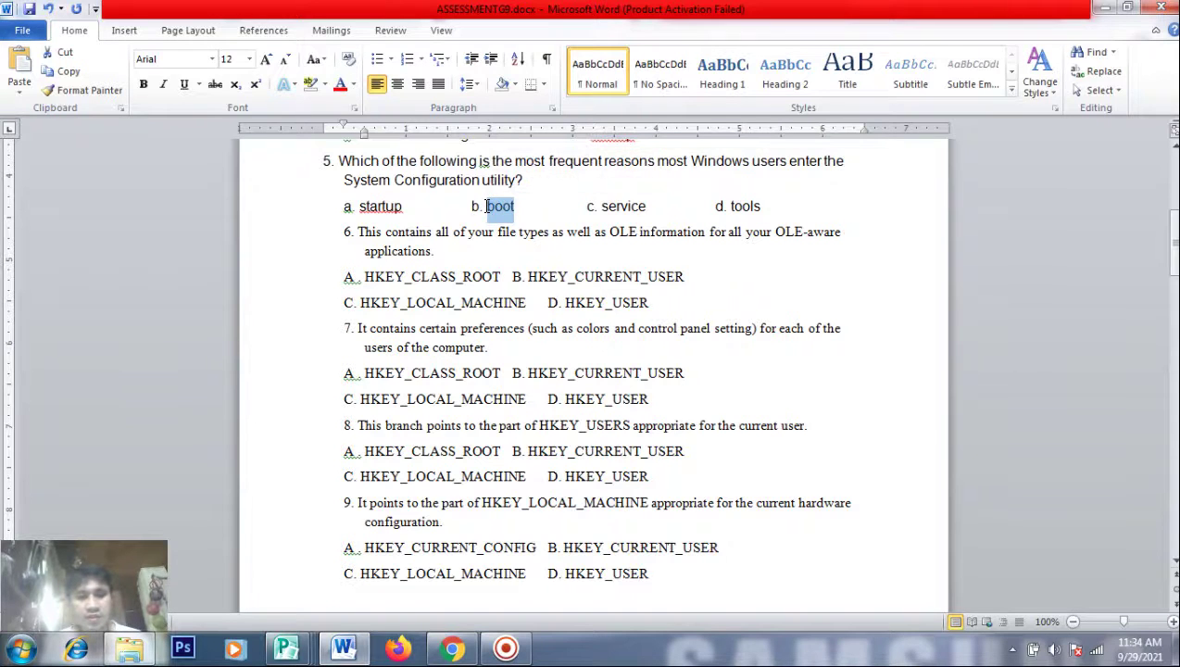
key(alt+Tab)
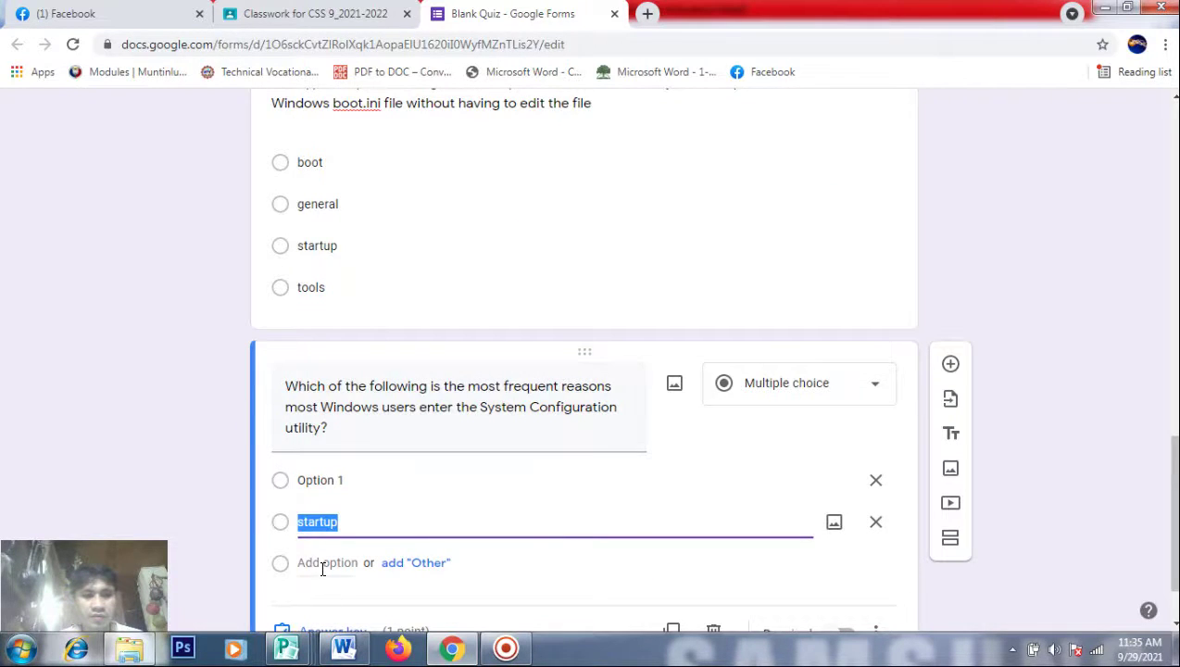
click(322, 563)
key(ctrl+v)
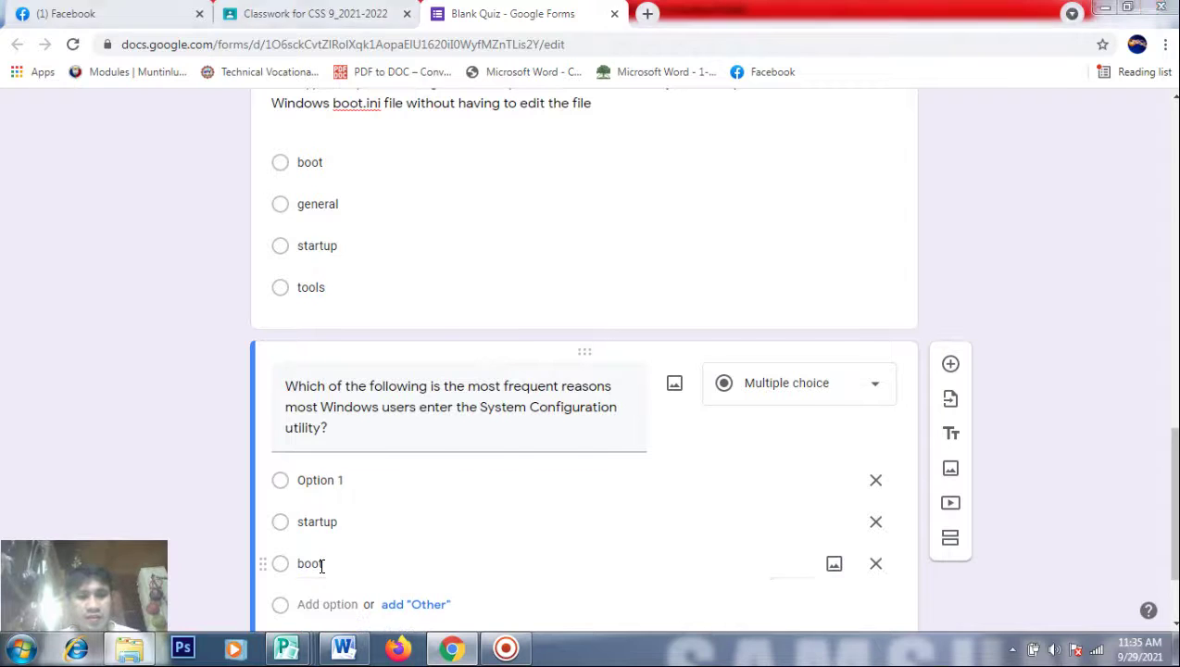
key(alt+Tab)
drag(648, 205, 605, 207)
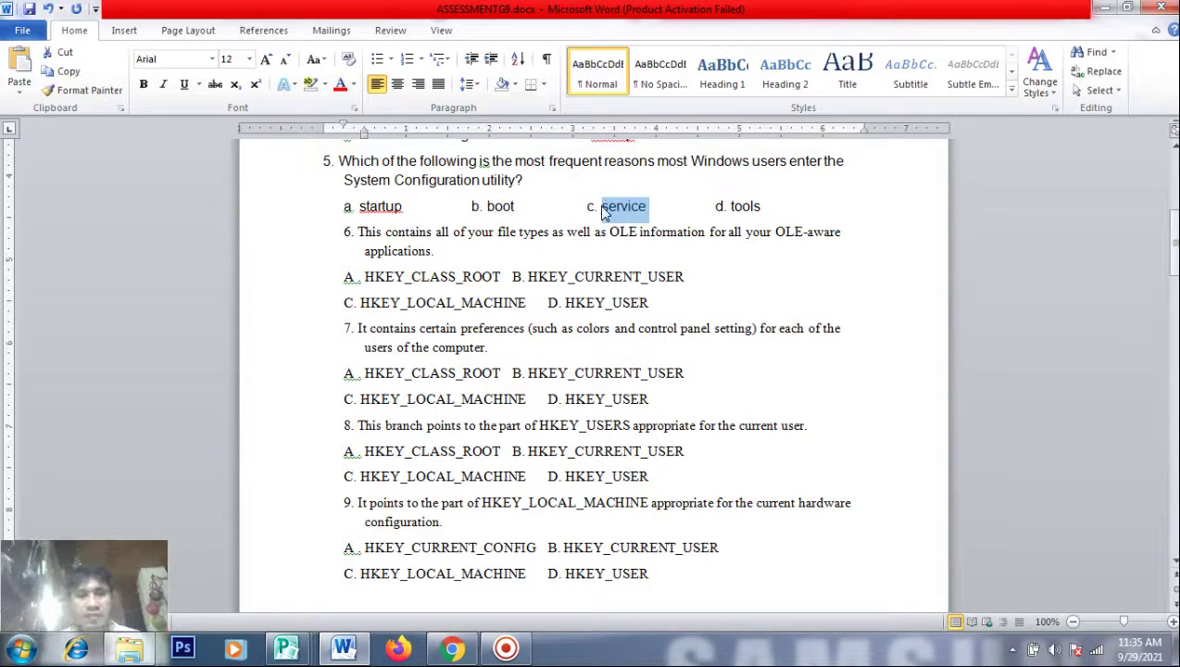
key(alt+Tab)
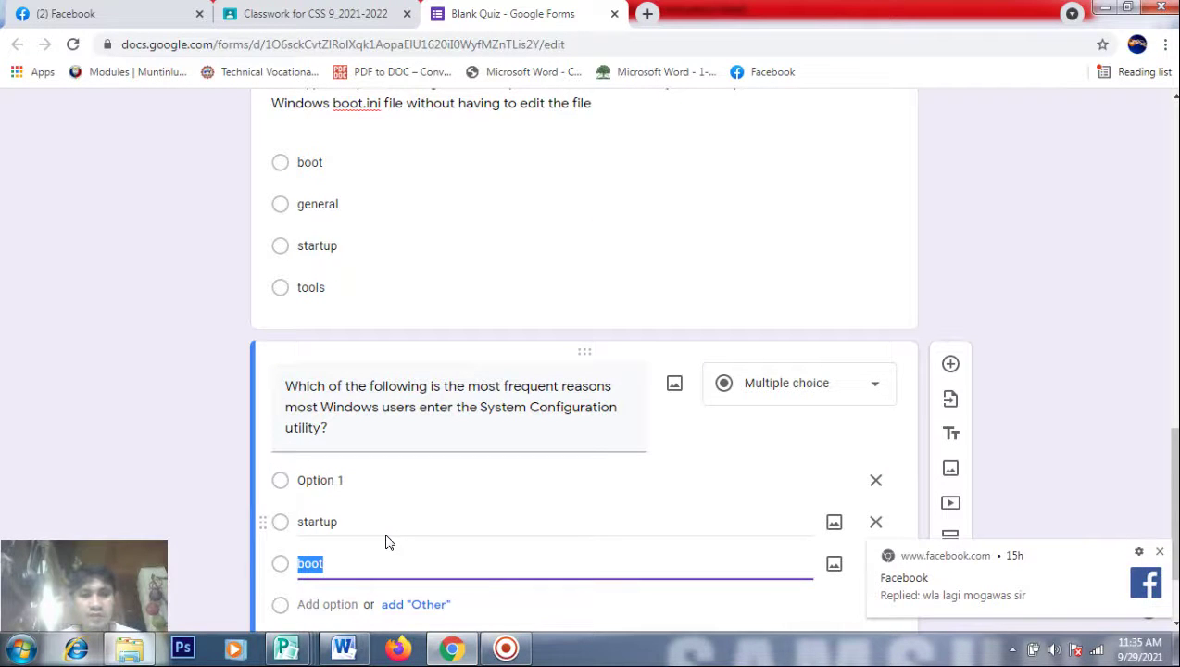
Try to replace "Option 1" of the fifth question in the Chrome form with "startup" copied from Word
key(alt+Tab)
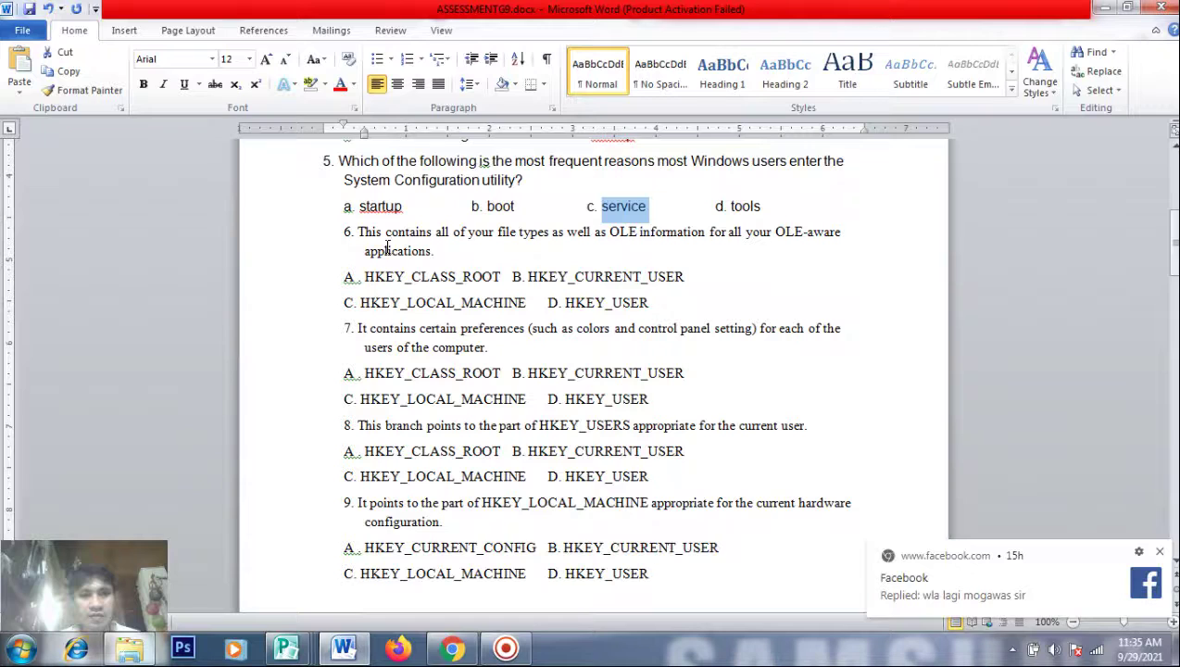
drag(404, 208, 361, 205)
key(ctrl+c)
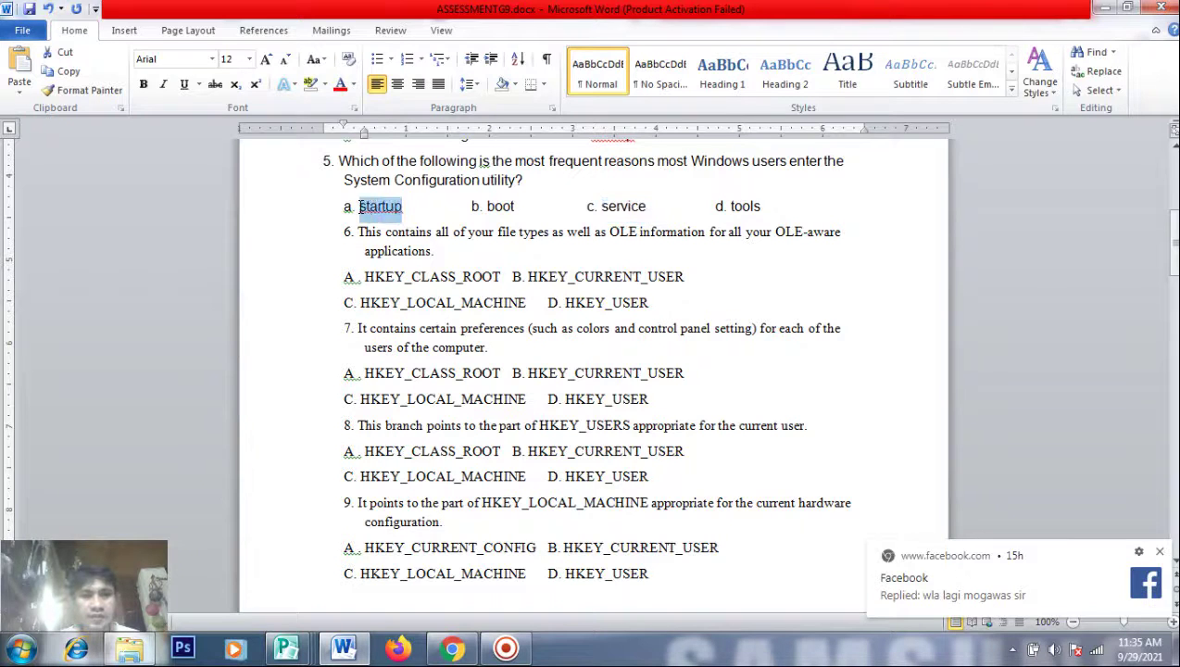
key(alt+Tab)
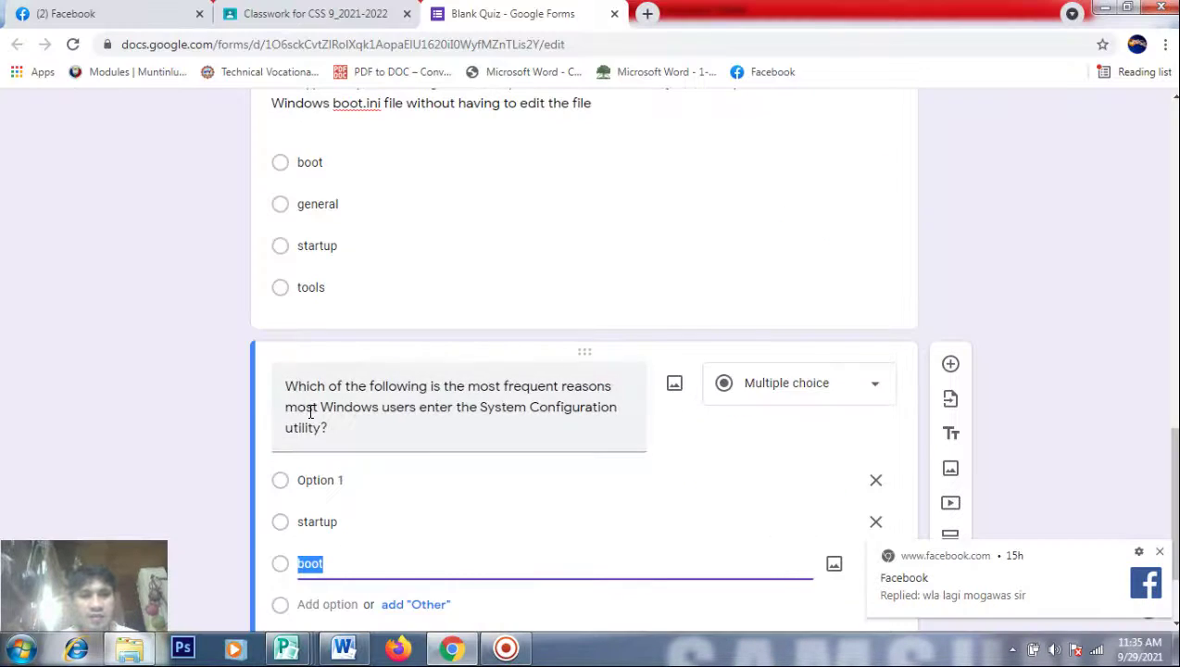
click(313, 478)
key(ctrl+v)
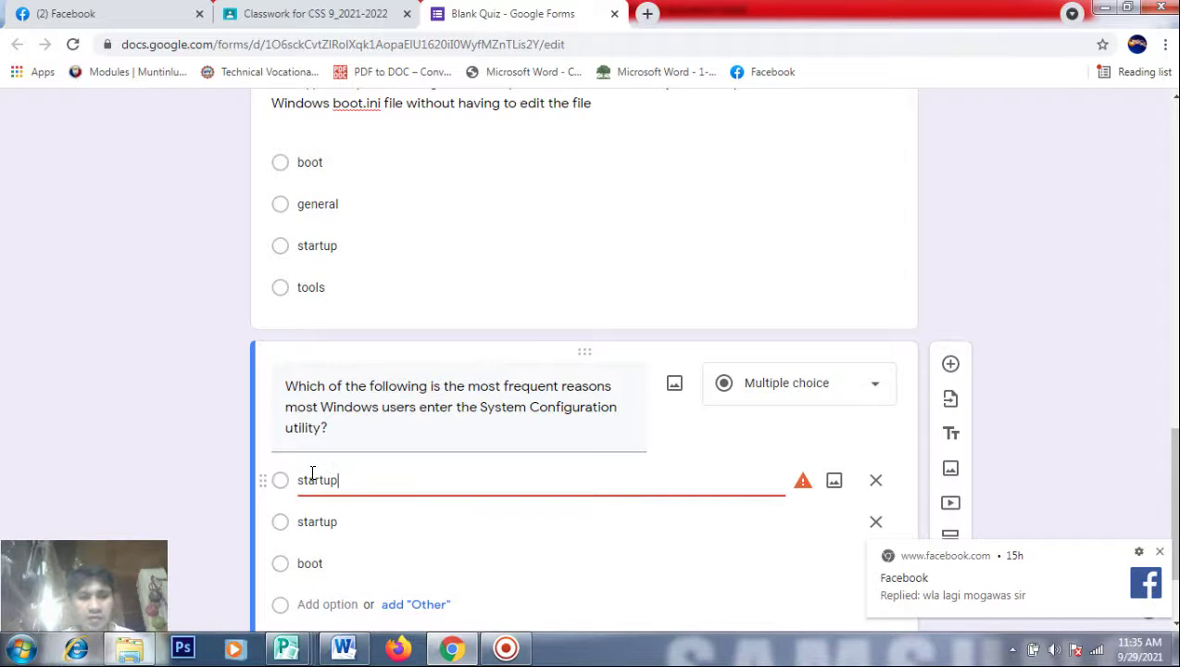
Try to replace the second option of the fifth question in the Chrome form with "boot" copied from Word
key(alt+Tab)
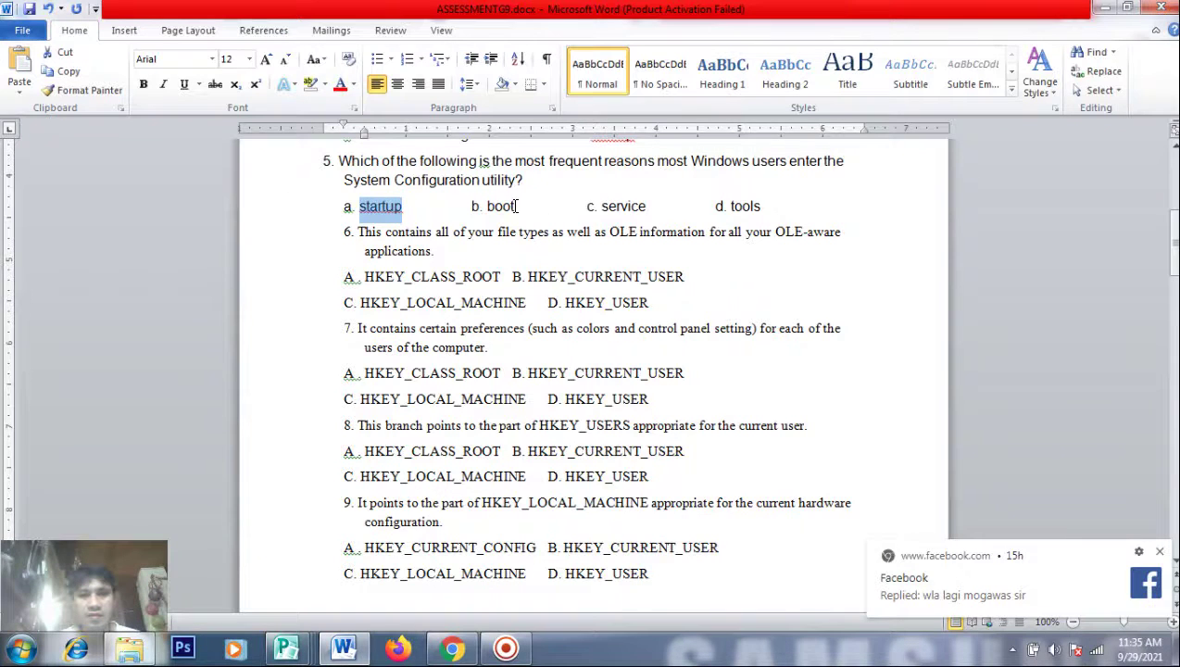
drag(517, 206, 480, 205)
key(ctrl+c)
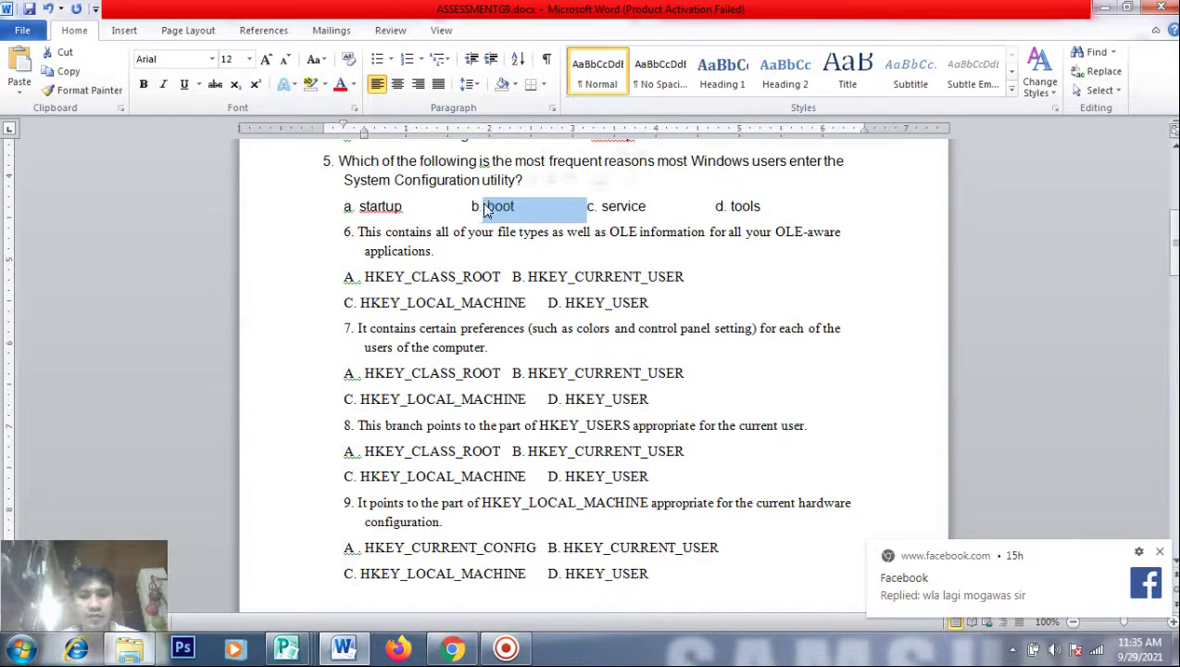
key(alt+Tab)
click(313, 525)
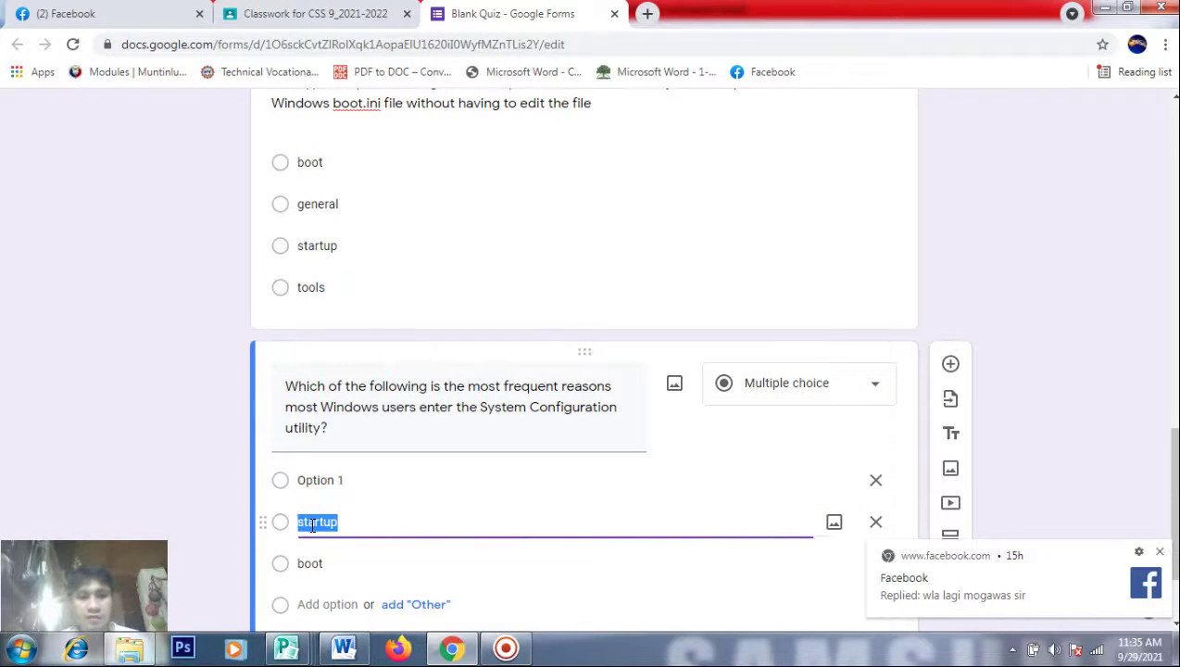
key(ctrl+v)
Replace the third option of the fifth question in the Chrome form with "service", choice c of question 5 in Word
key(alt+Tab)
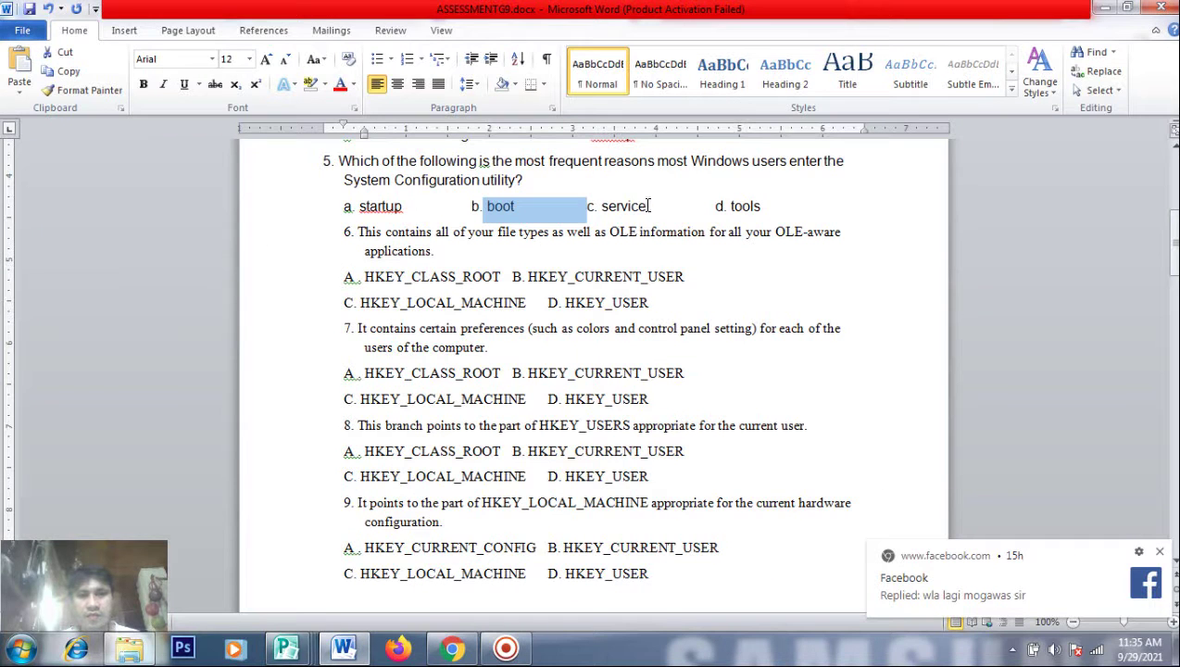
drag(650, 205, 606, 209)
key(alt+Tab)
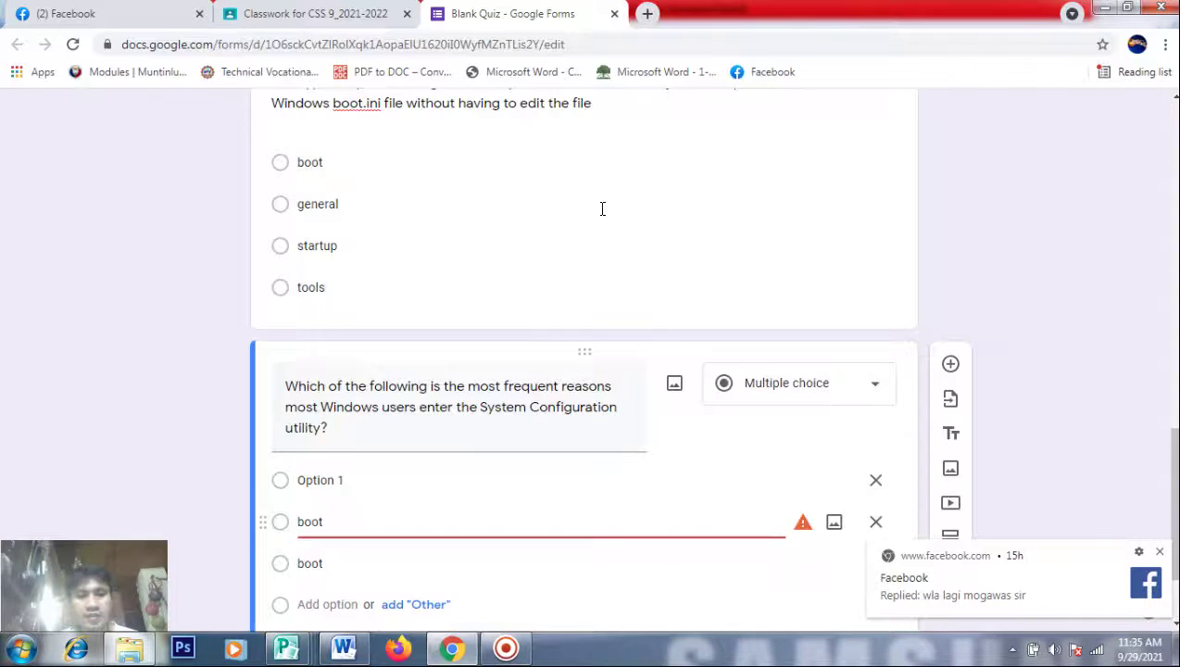
key(ctrl+z)
click(306, 561)
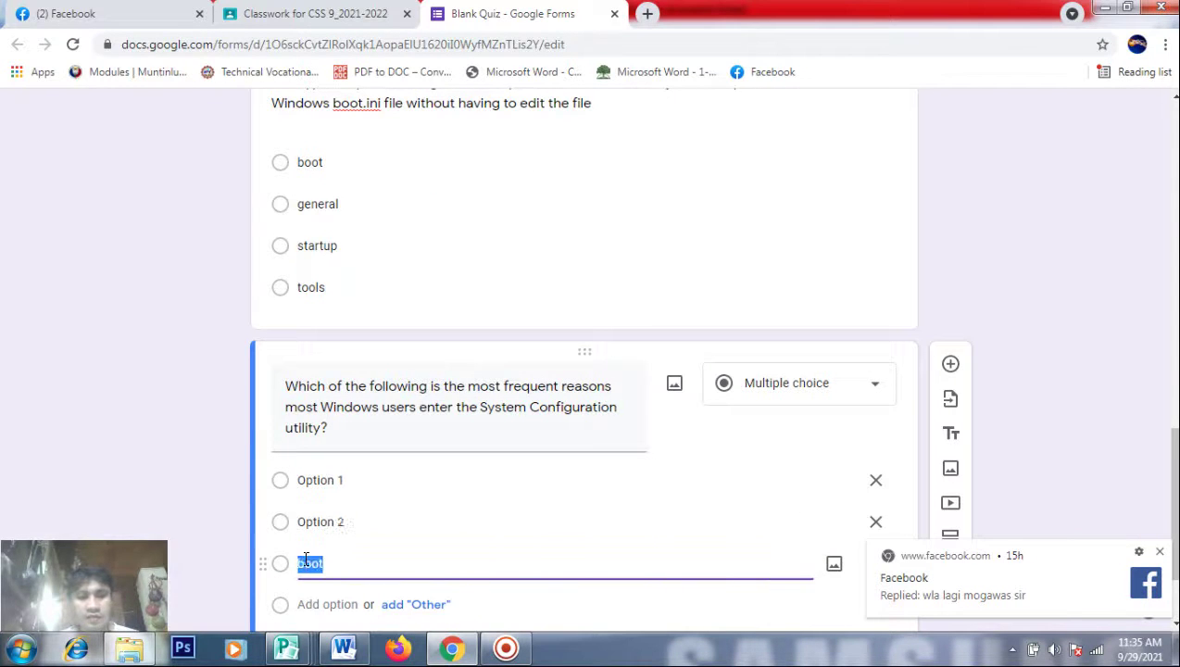
text(service)
Copy "tools" from question 5's choices in Word and add it as the fourth option of the fifth question in the Chrome form
key(alt+Tab)
drag(765, 207, 729, 213)
key(ctrl+c)
key(alt+Tab)
click(395, 554)
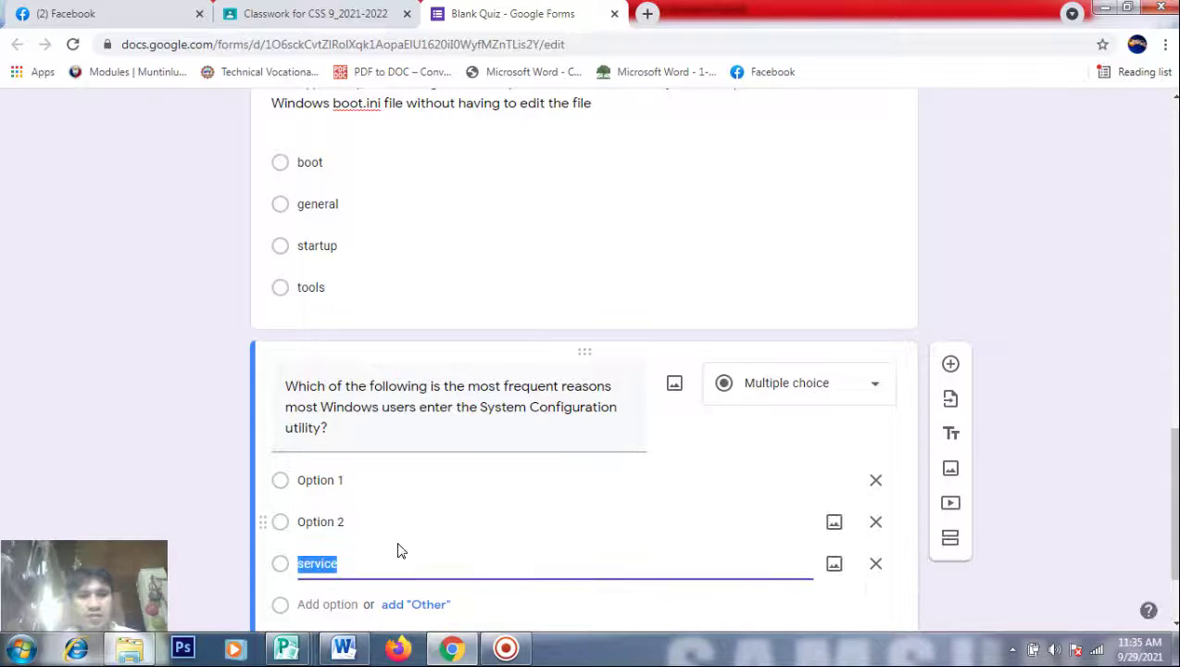
click(309, 602)
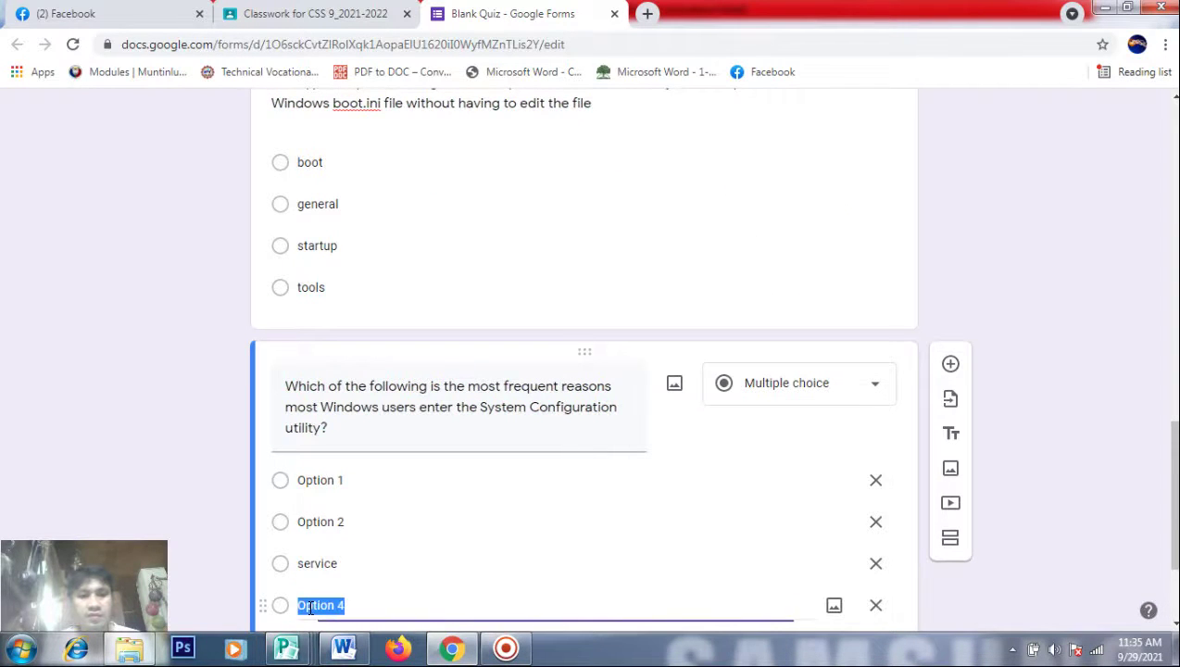
key(ctrl+v)
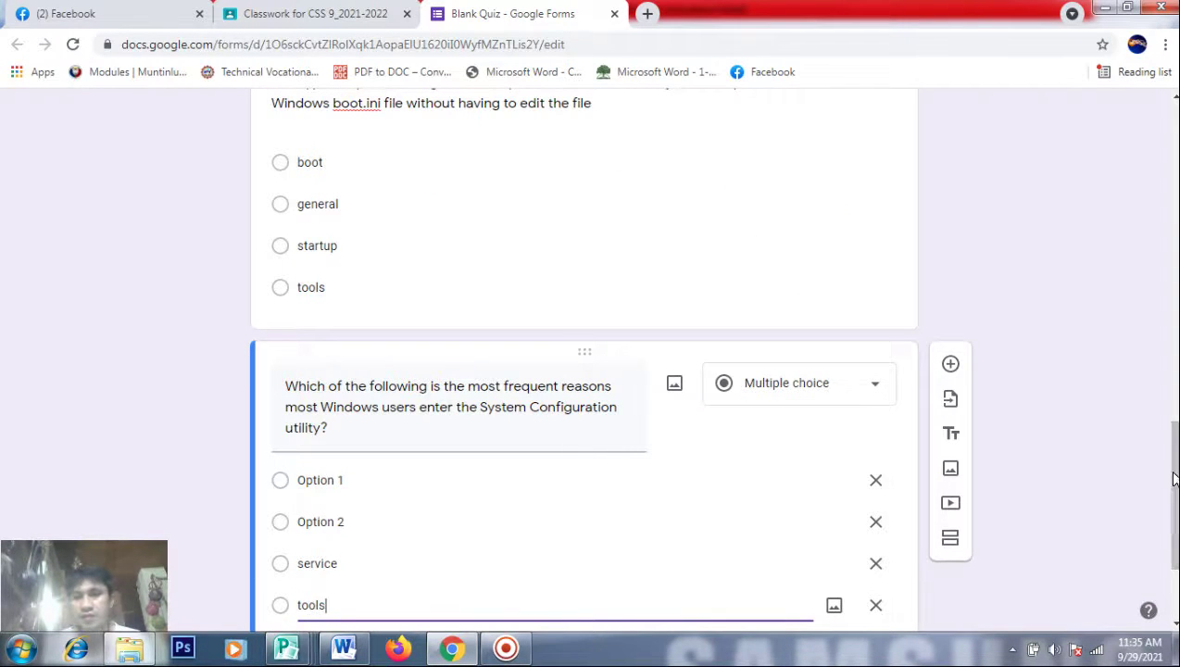
Check question 5 in Word's answer list and mark "Option 1" as correct in the fifth question's answer key in the Chrome form
scroll(1174, 500, down, 3)
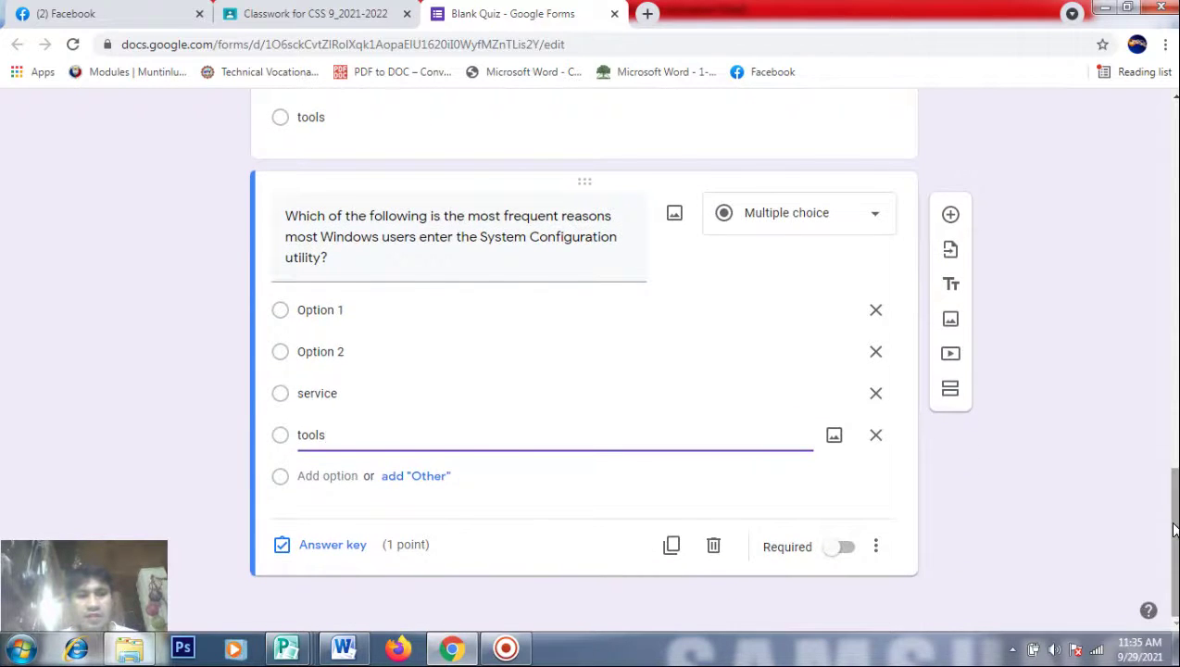
key(alt+Tab)
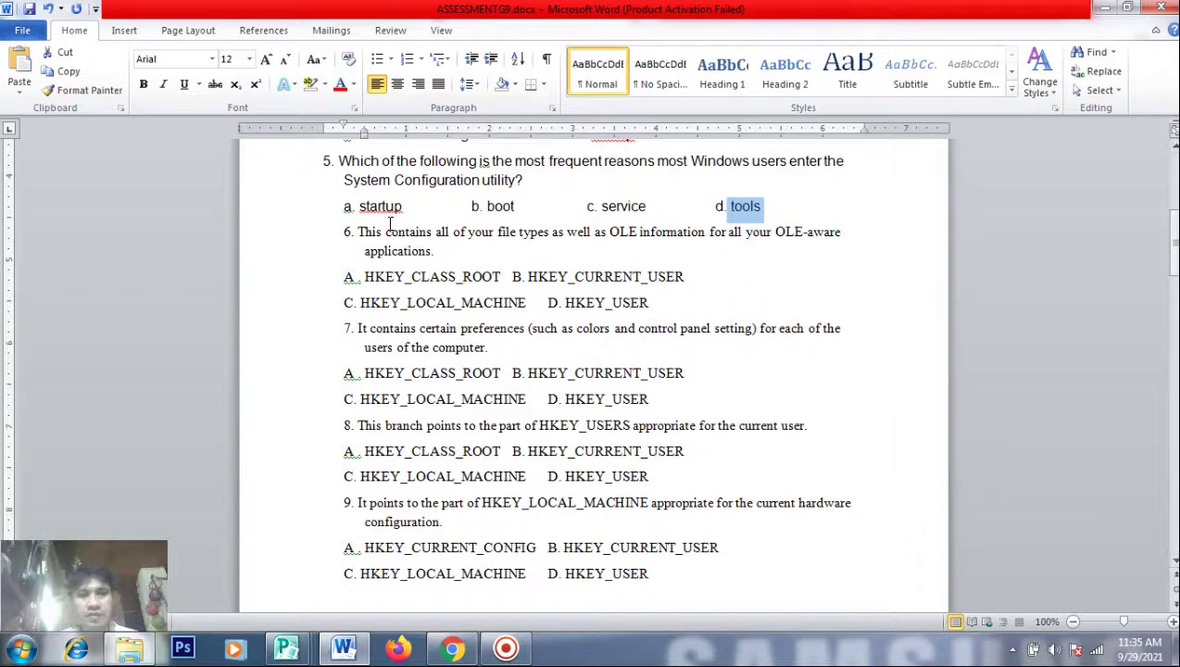
drag(1168, 267, 1172, 331)
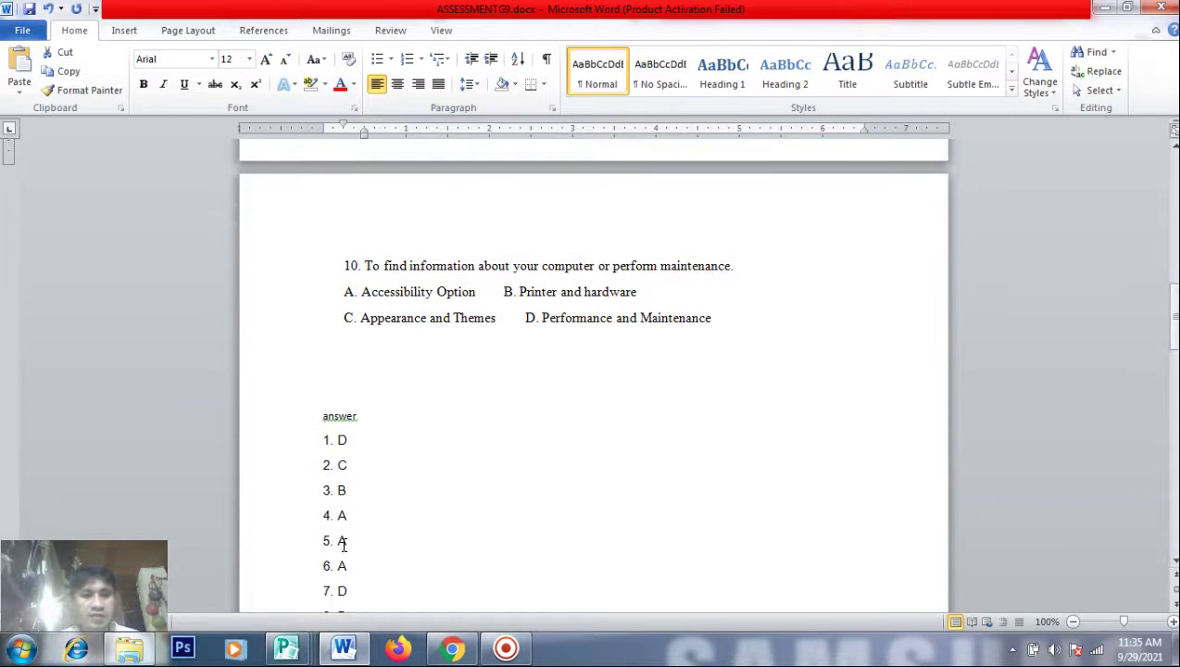
key(alt+Tab)
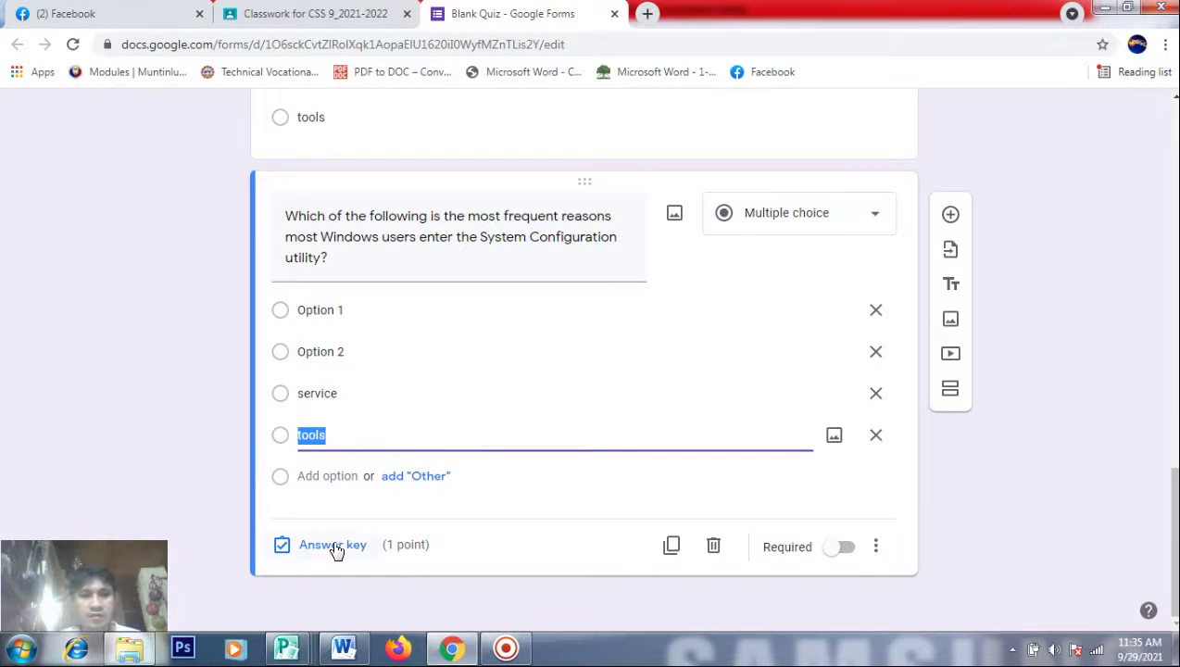
click(333, 550)
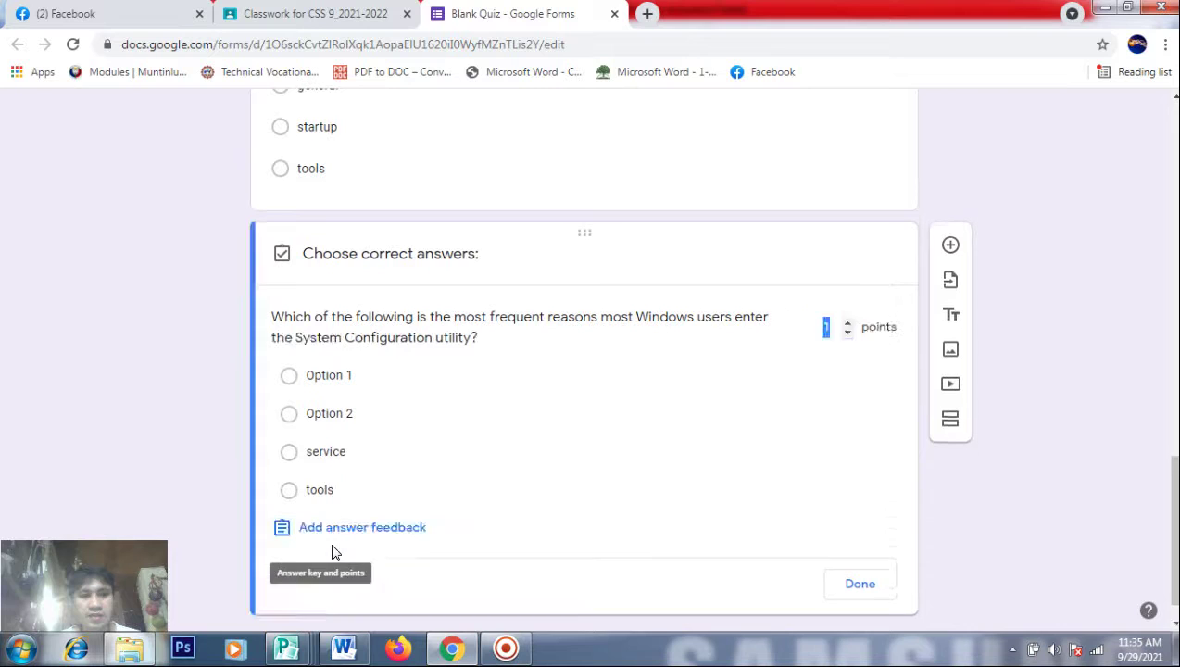
click(320, 382)
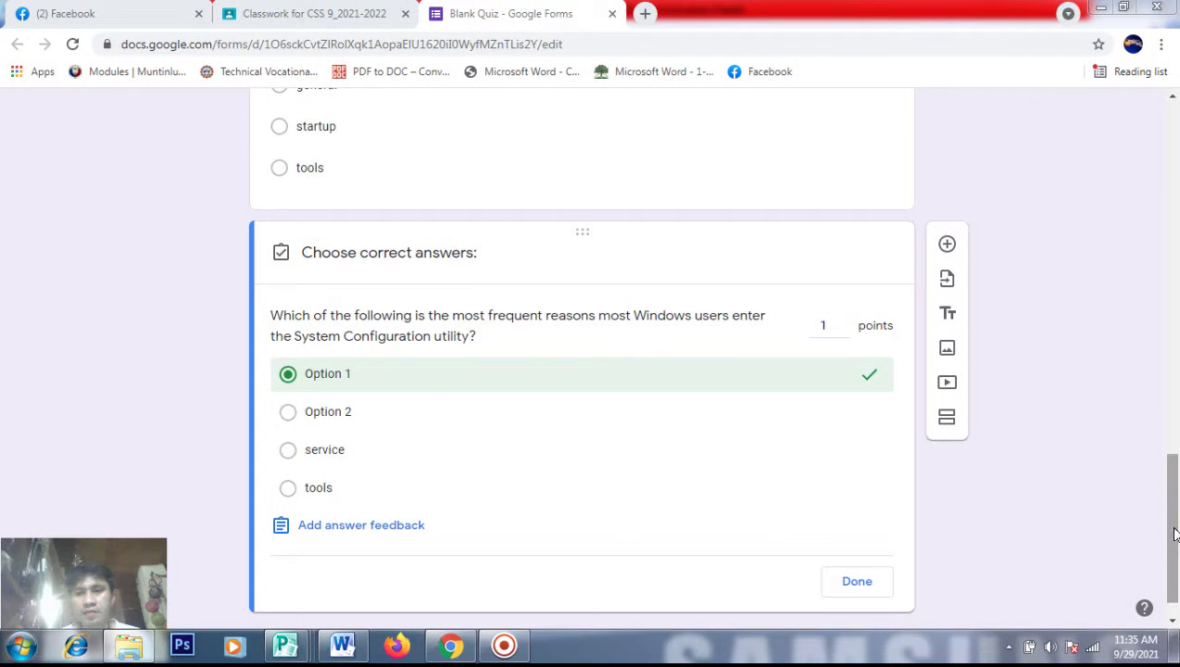
mouse_move(1172, 527)
mouse_down()
mouse_move(1173, 430)
mouse_move(1172, 518)
mouse_up()
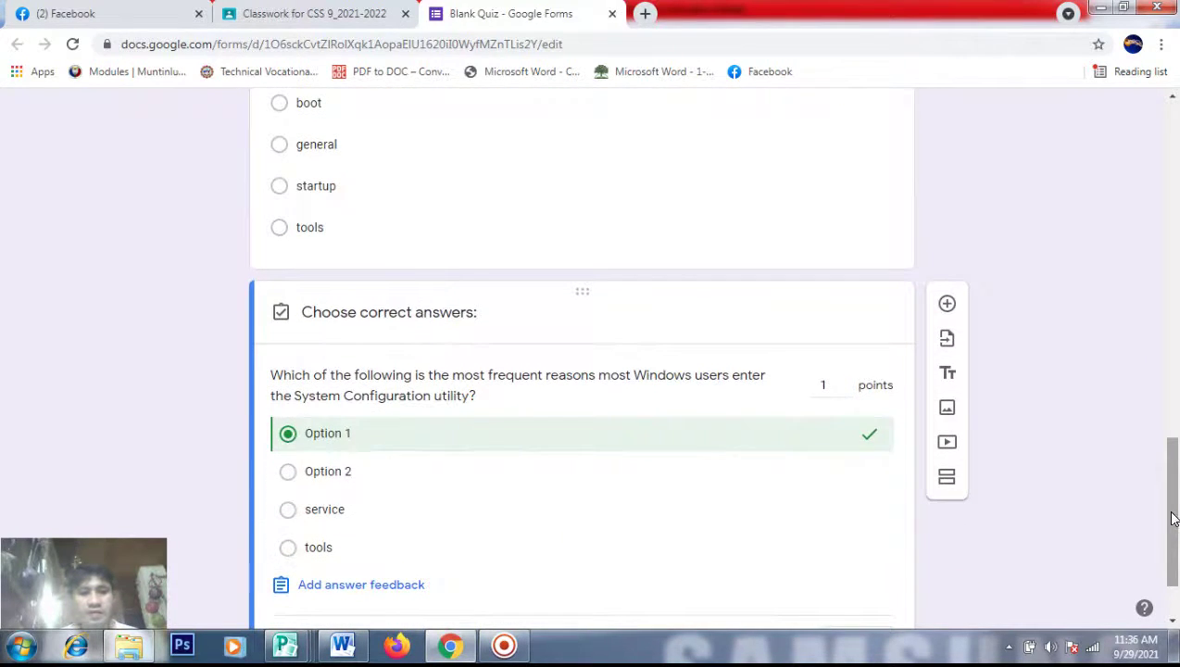
key(alt+Tab)
key(alt+Tab)
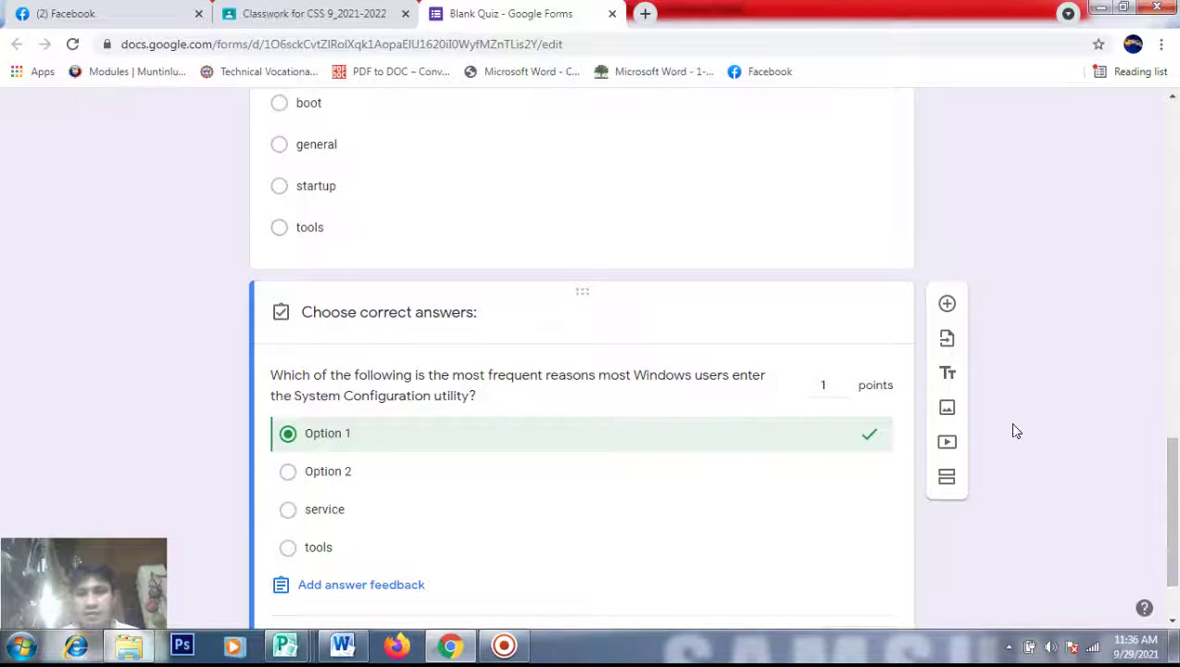
drag(1172, 533, 1172, 563)
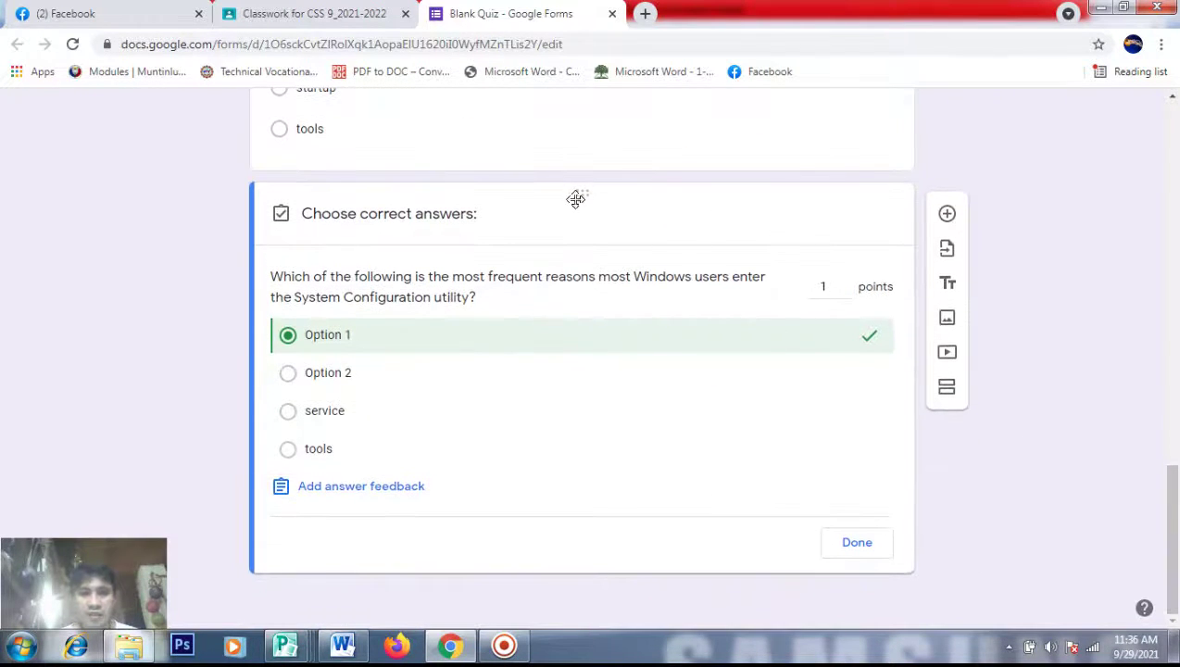
Keep only "Option 1" marked as correct for the fifth question, clearing "Option 2", and finish the answer key
click(589, 371)
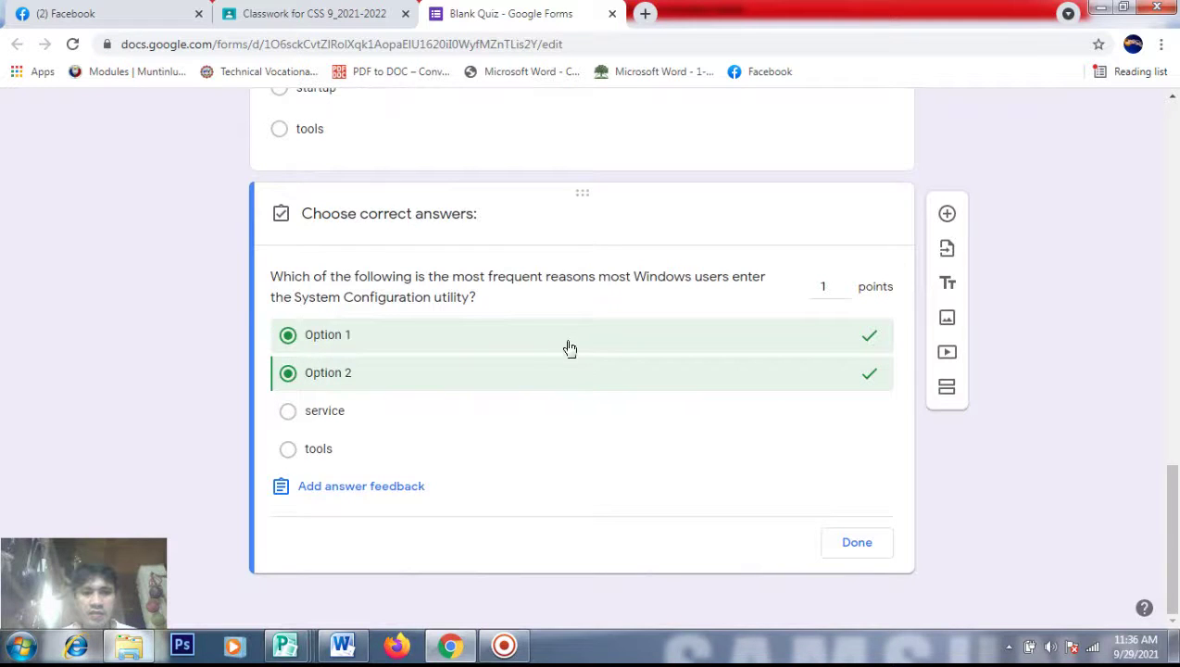
click(567, 385)
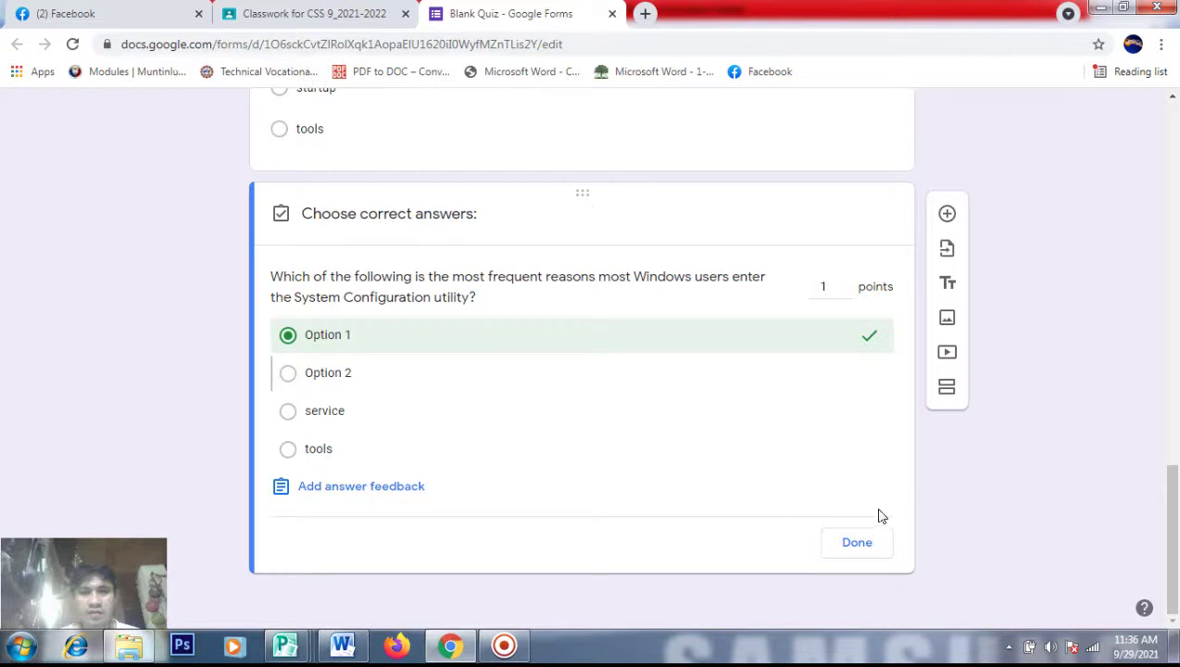
click(850, 547)
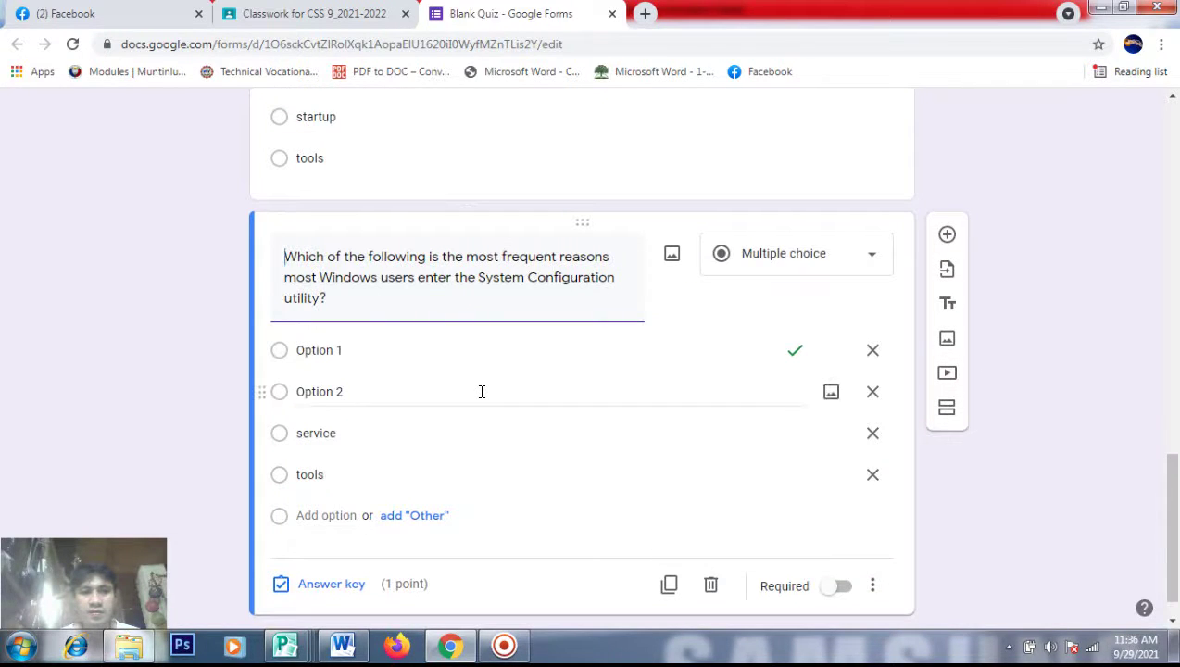
Copy "startup" from question 5's choices in Word and replace the first option of the fifth question in the Chrome form with it
click(328, 357)
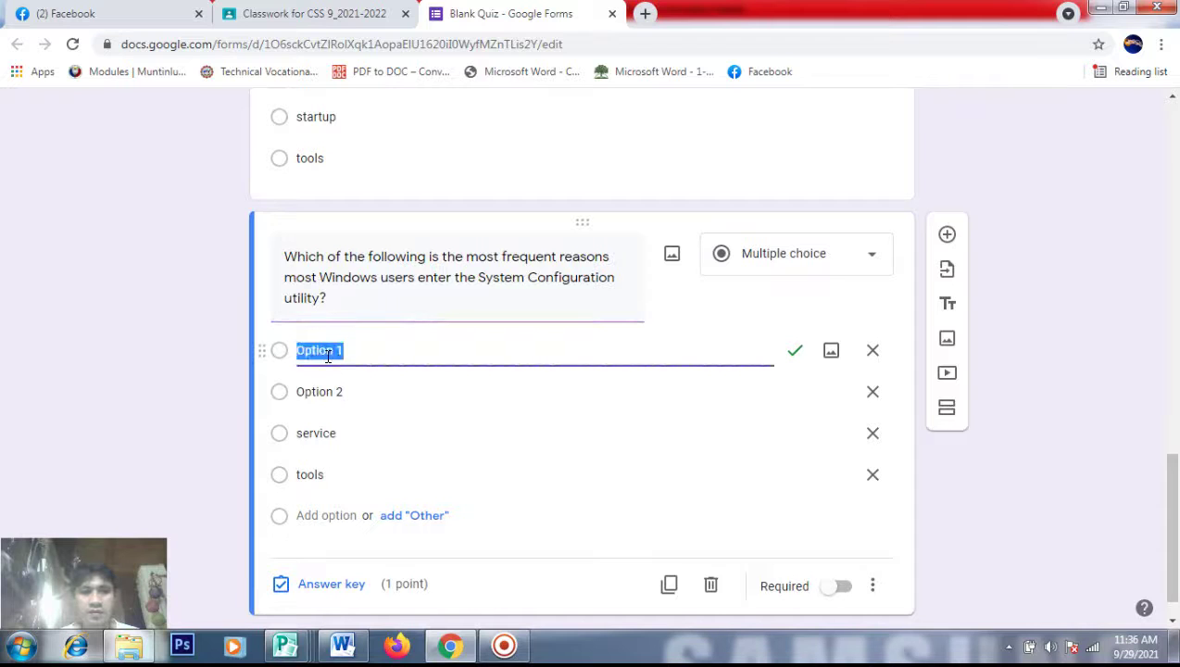
key(alt+Tab)
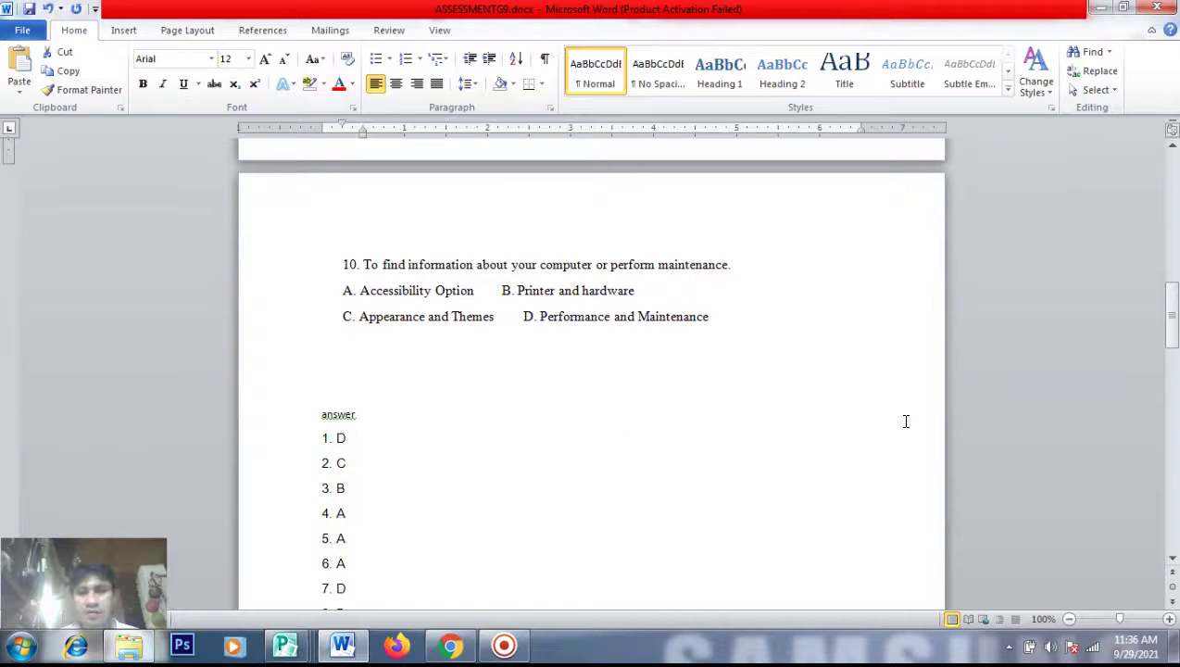
drag(1170, 333, 1173, 266)
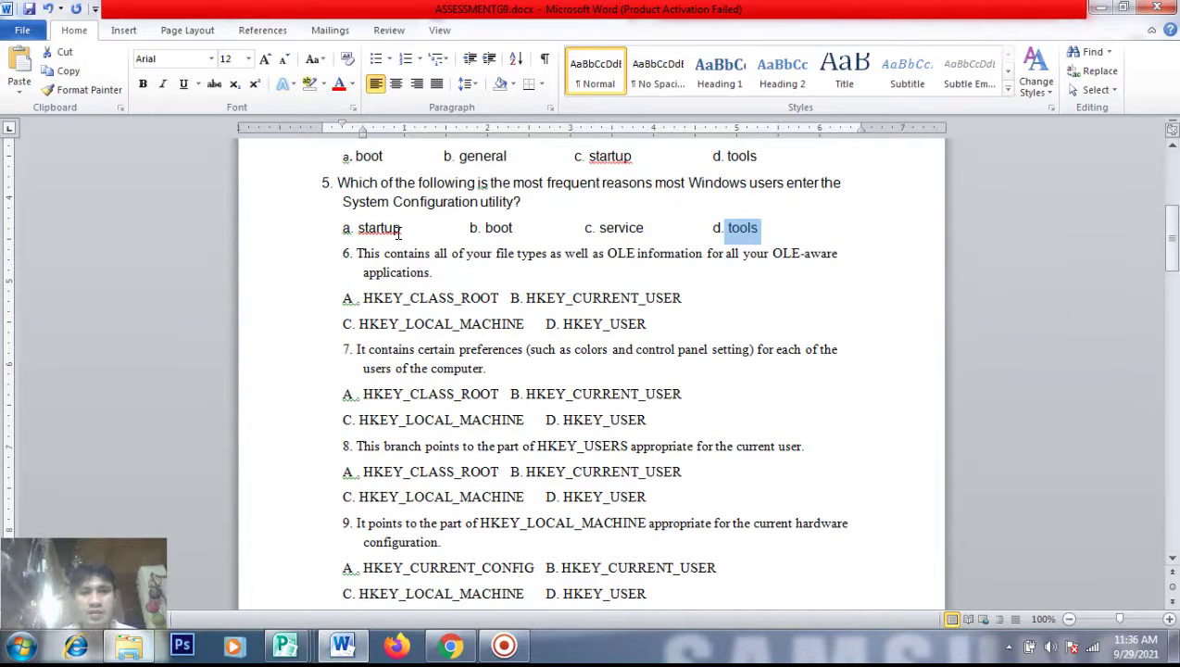
drag(401, 231, 356, 231)
key(ctrl+c)
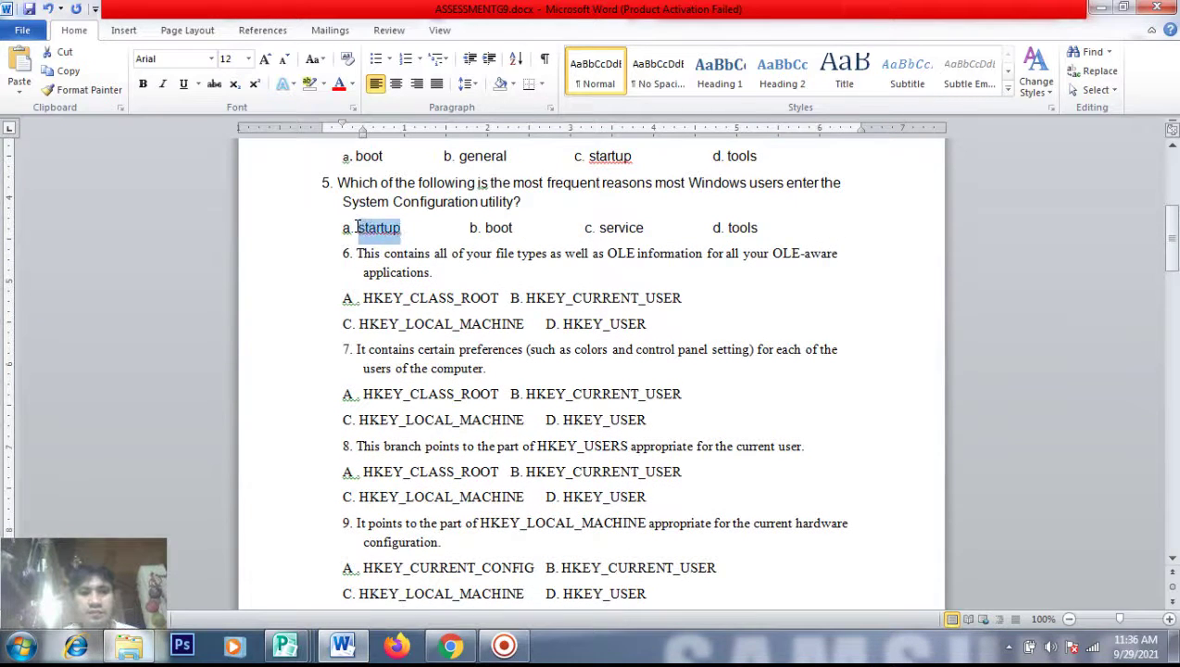
key(alt+Tab)
key(ctrl+v)
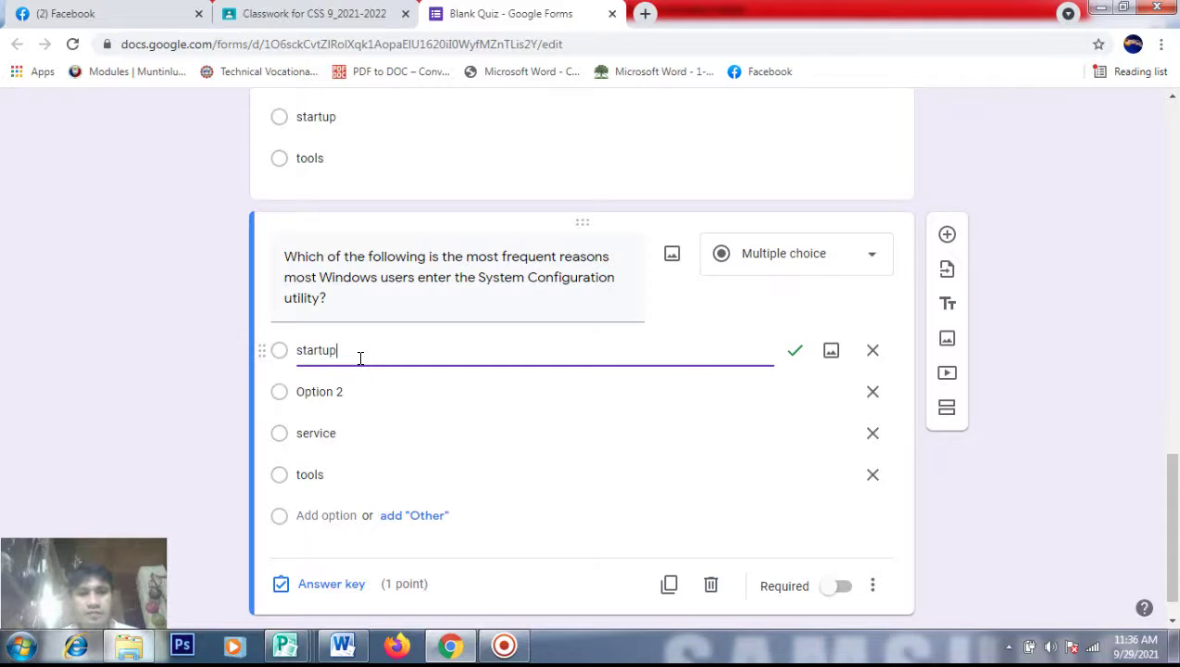
Replace the second option of the fifth question in the Chrome form with "boot", copied from choice b of question 5 in Word
key(alt+Tab)
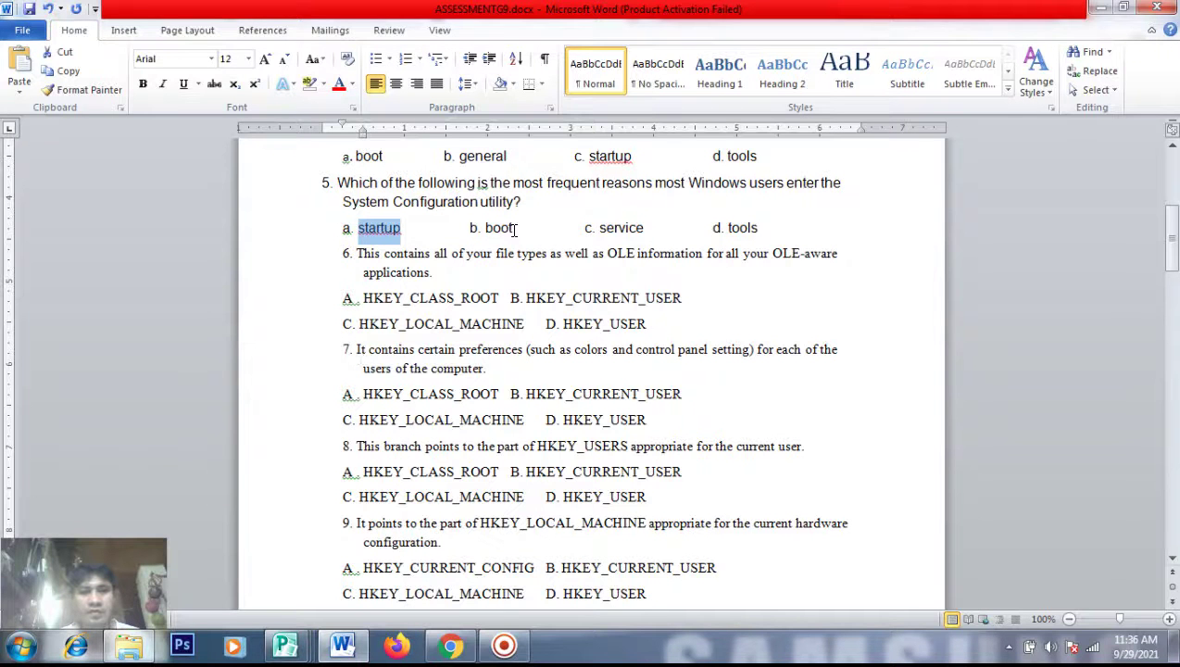
drag(515, 229, 484, 228)
key(ctrl+c)
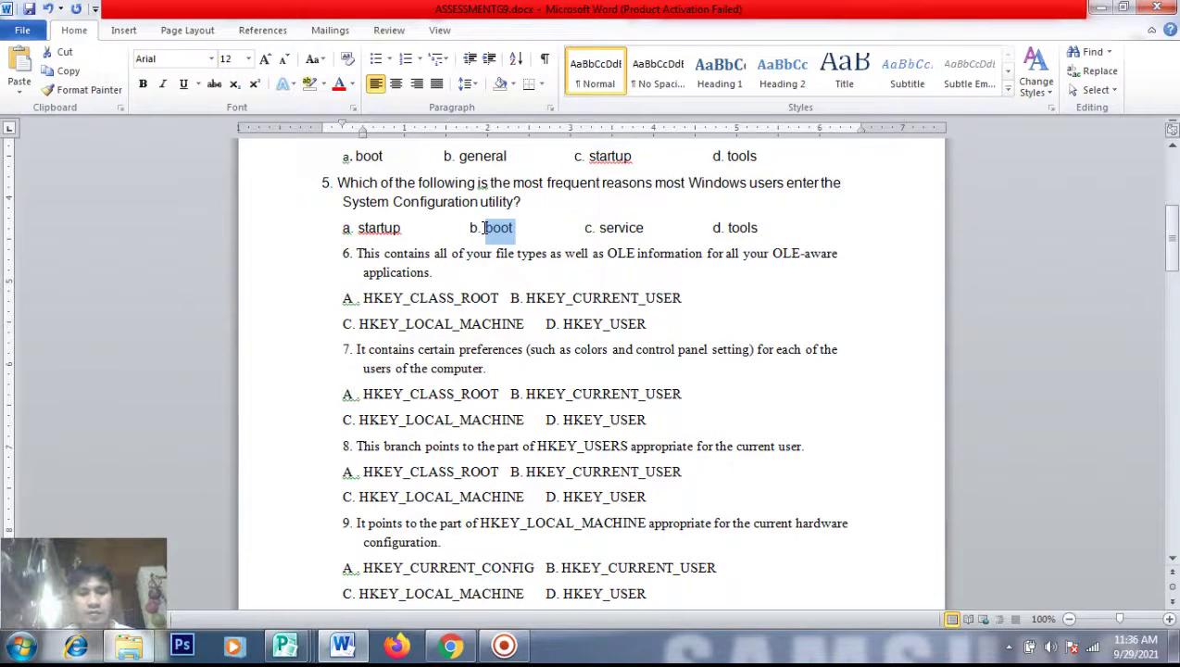
key(alt+Tab)
click(334, 393)
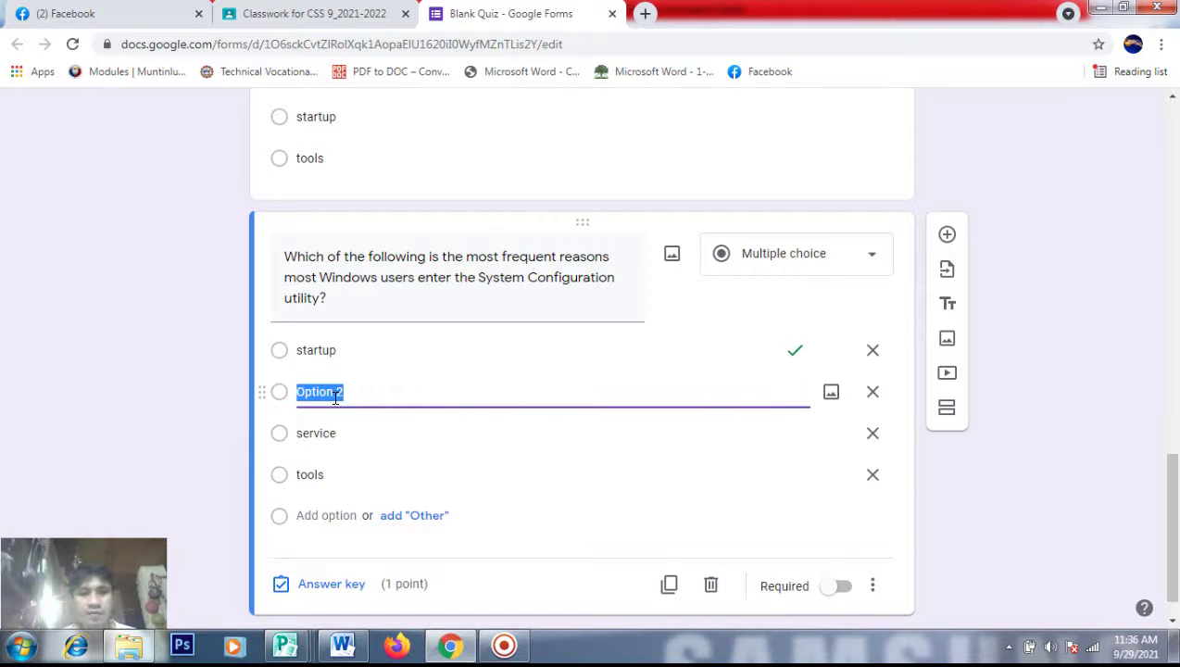
key(ctrl+v)
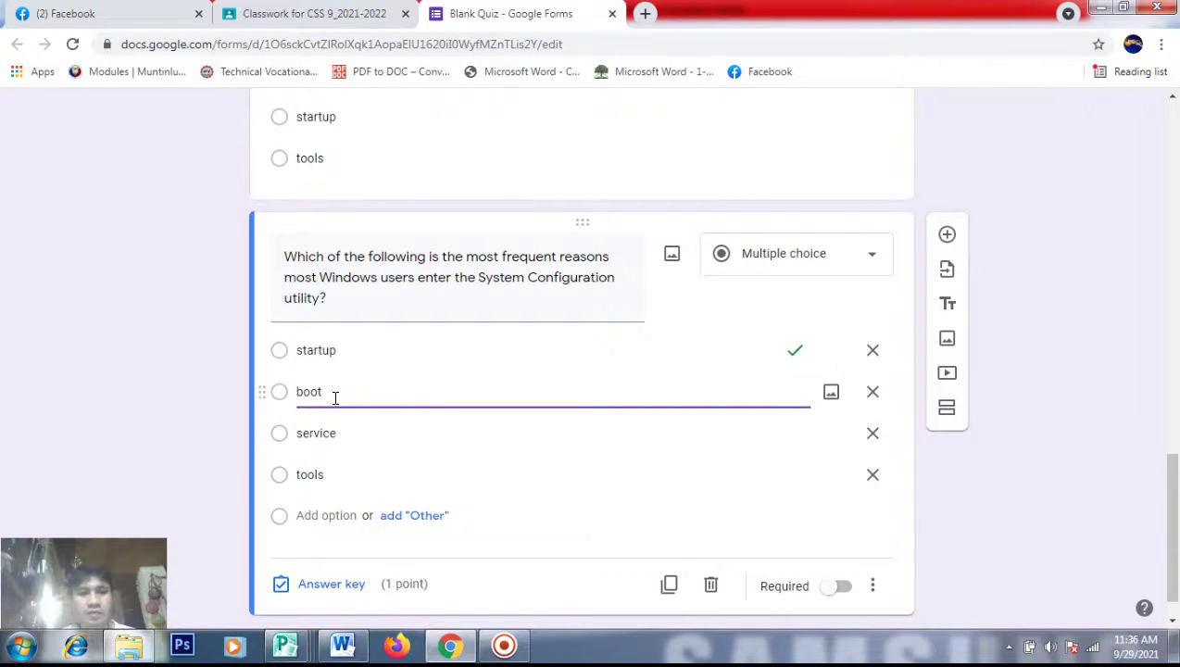
Copy question 6's text about file types and OLE information from Word and add it as a new sixth question in the Chrome form
key(alt+Tab)
key(alt+Tab)
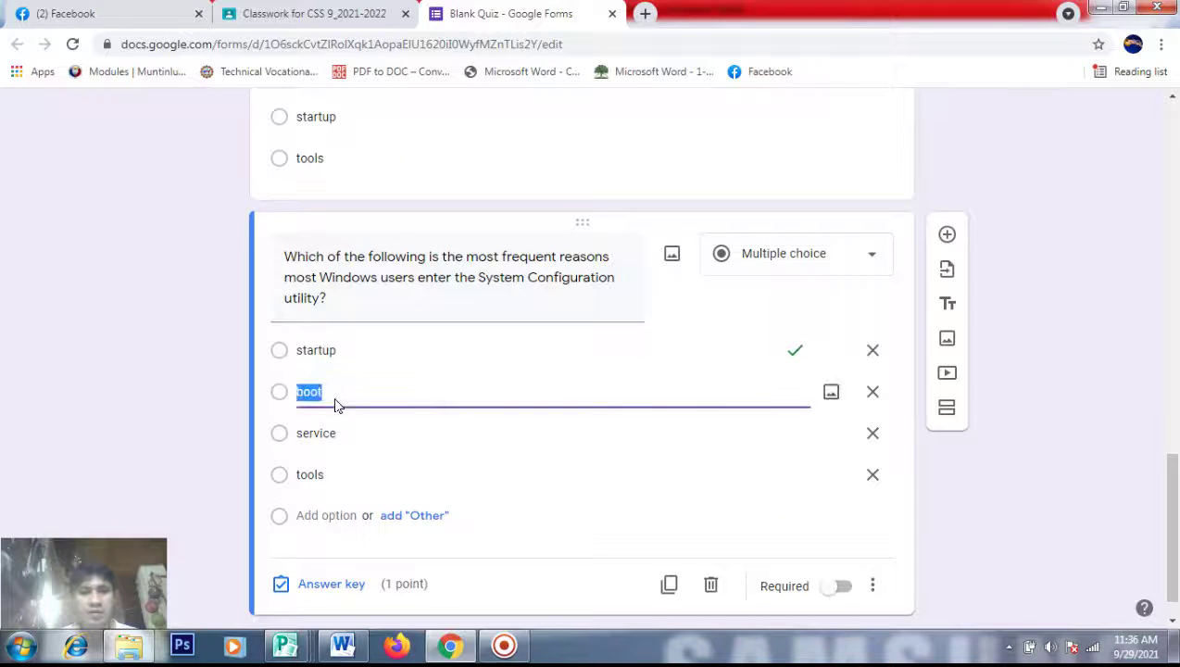
key(alt+Tab)
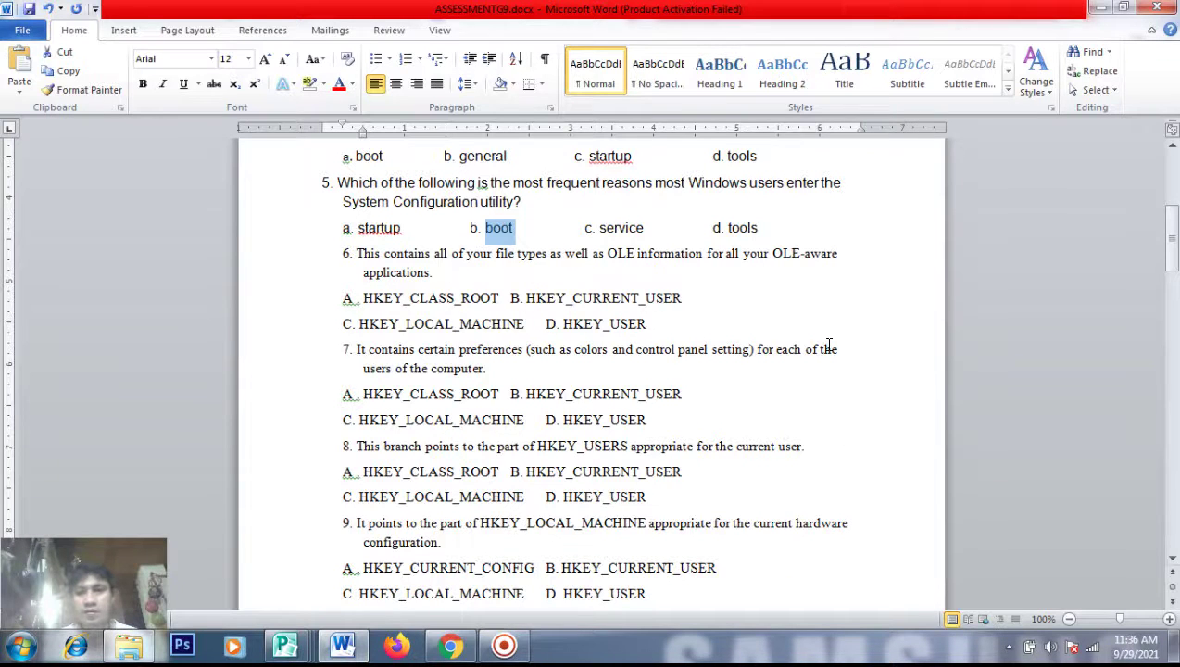
drag(434, 271, 368, 259)
key(ctrl+c)
key(alt+Tab)
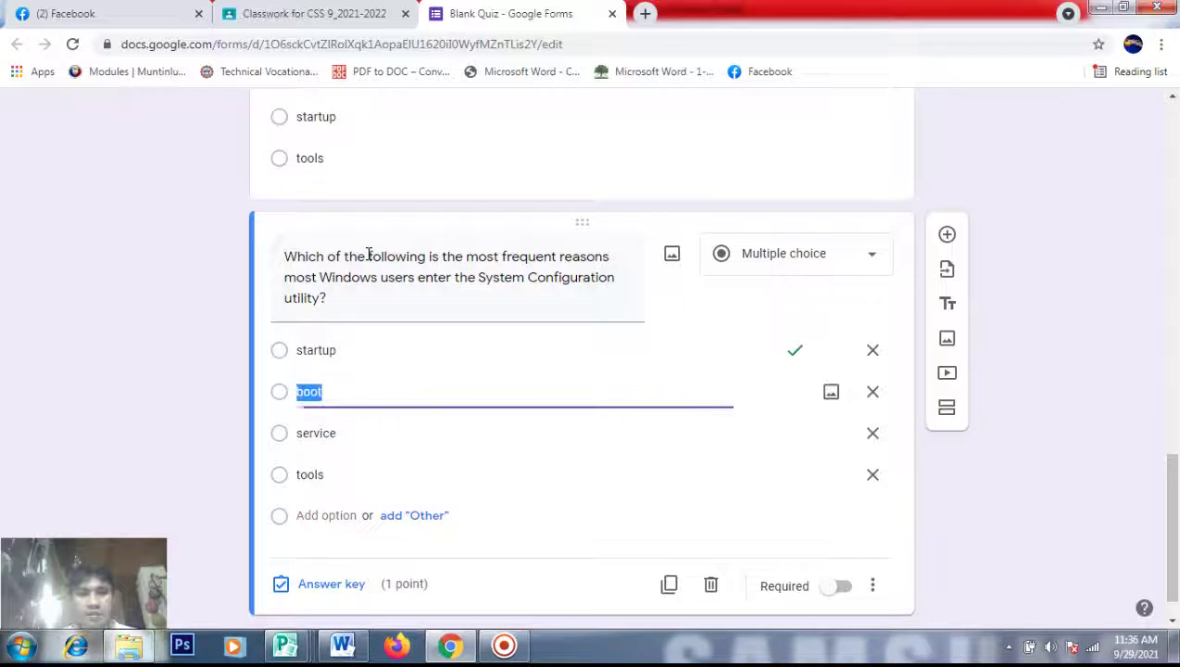
scroll(1175, 521, down, 1)
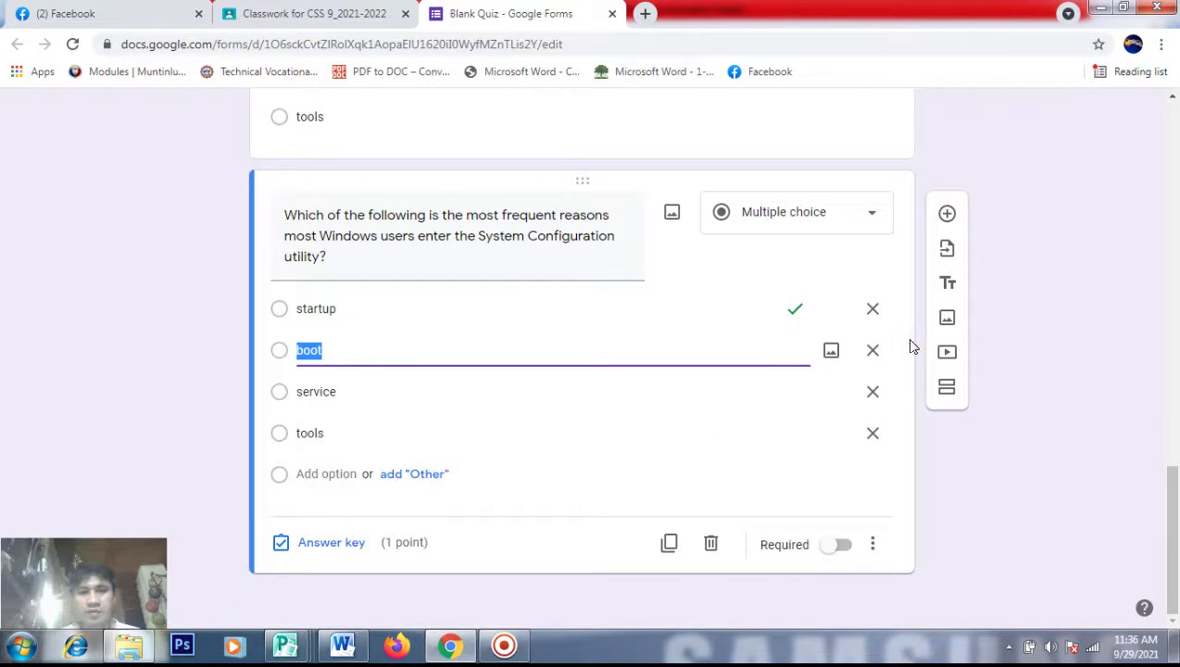
click(946, 213)
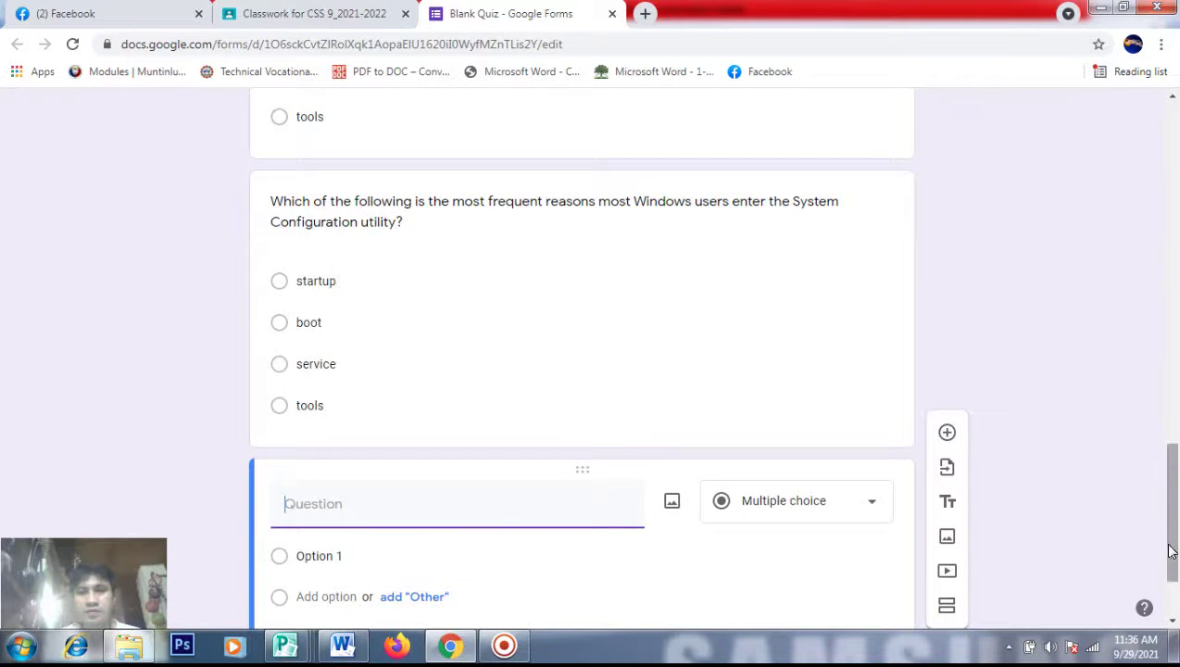
scroll(1174, 537, down, 1)
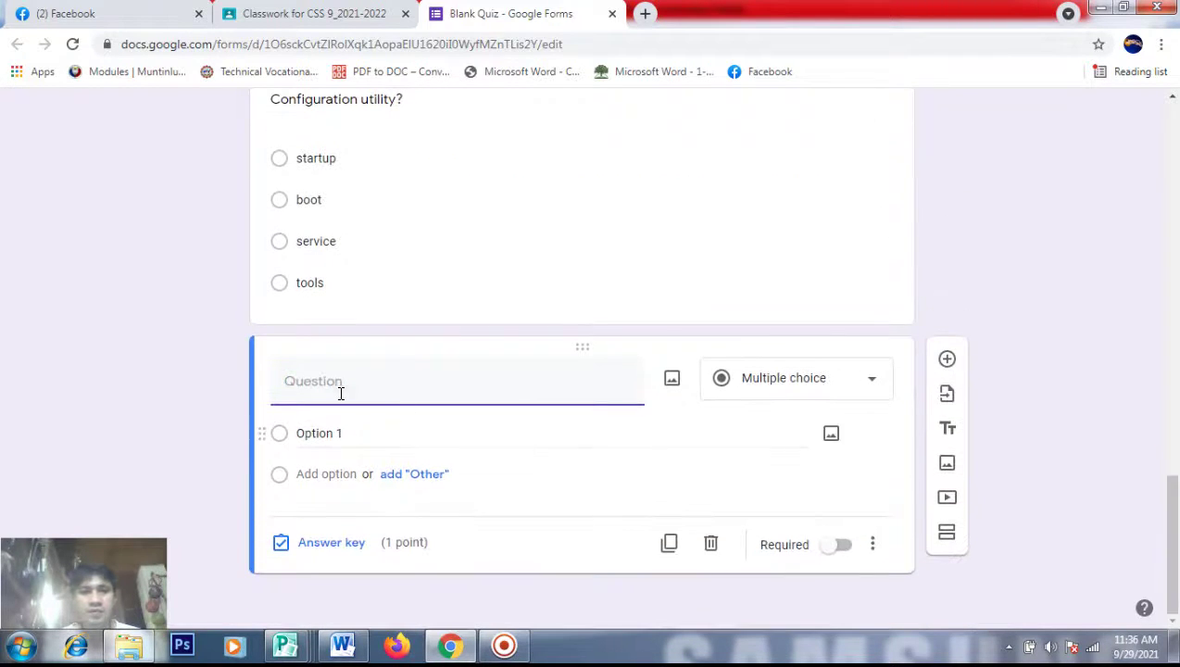
key(ctrl+v)
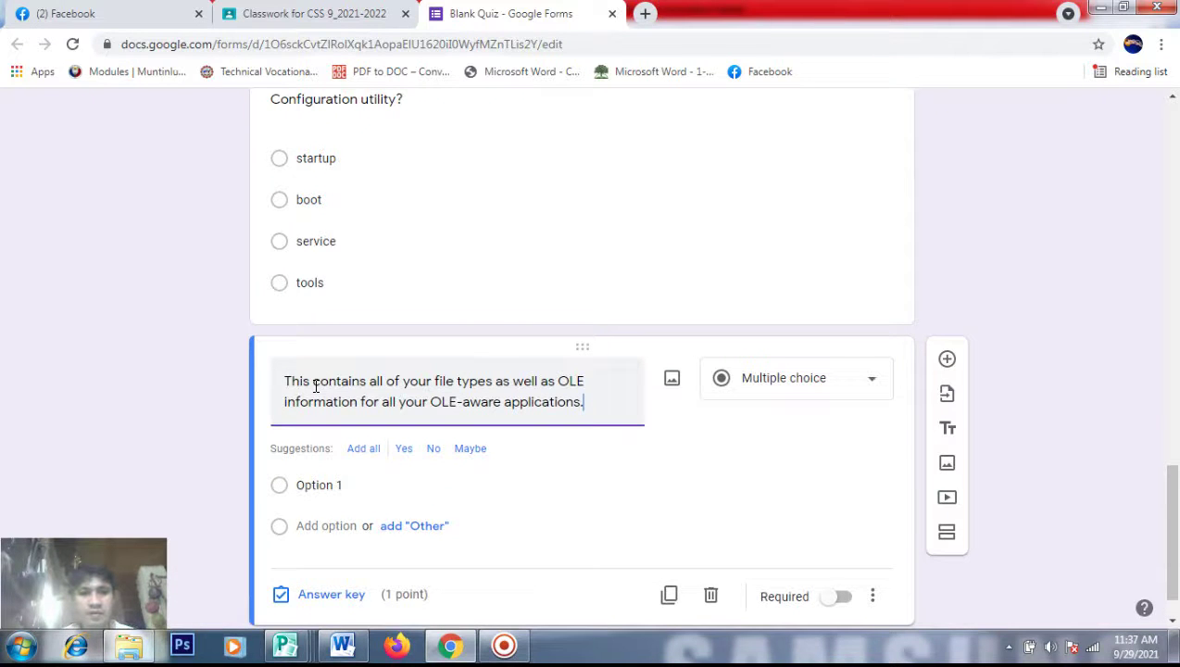
Copy "HKEY_CLASS_ROOT" from question 6's choices in Word and paste it as the first option of the sixth question in the Chrome form
key(alt+Tab)
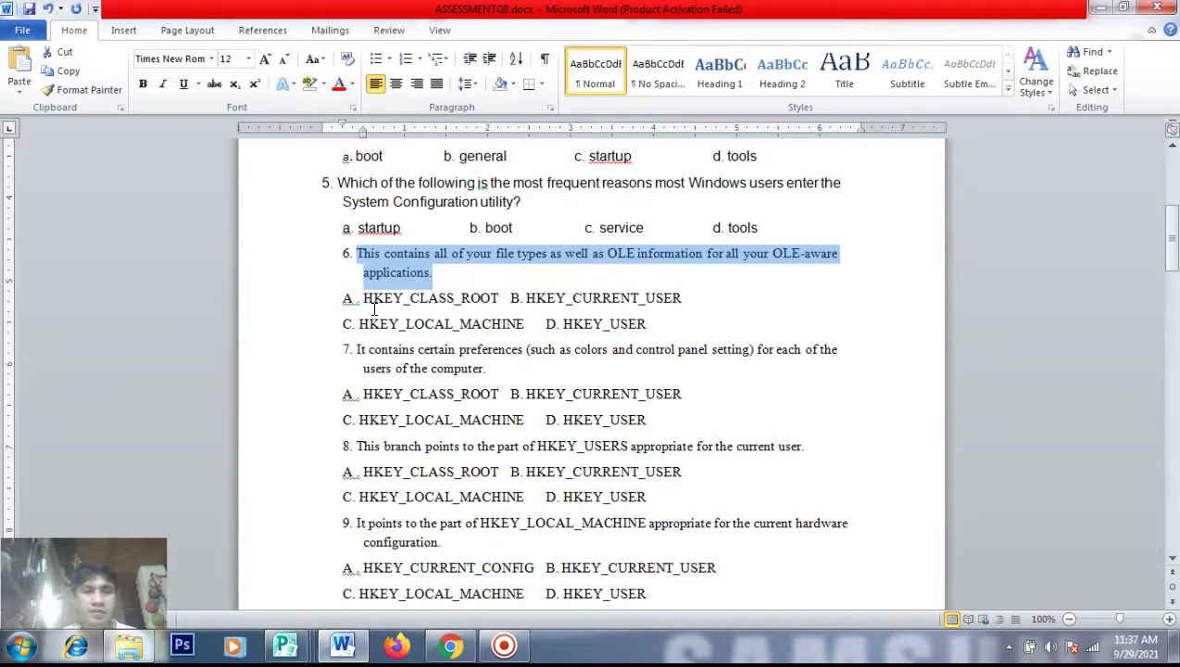
drag(361, 297, 493, 294)
key(ctrl+c)
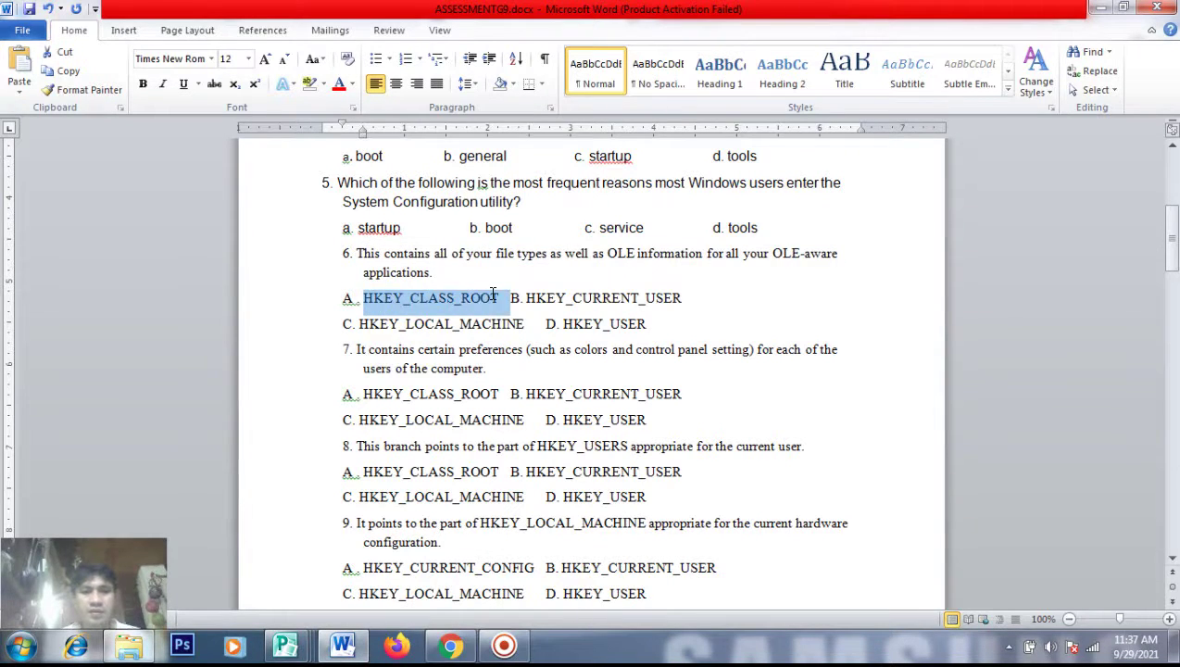
key(alt+Tab)
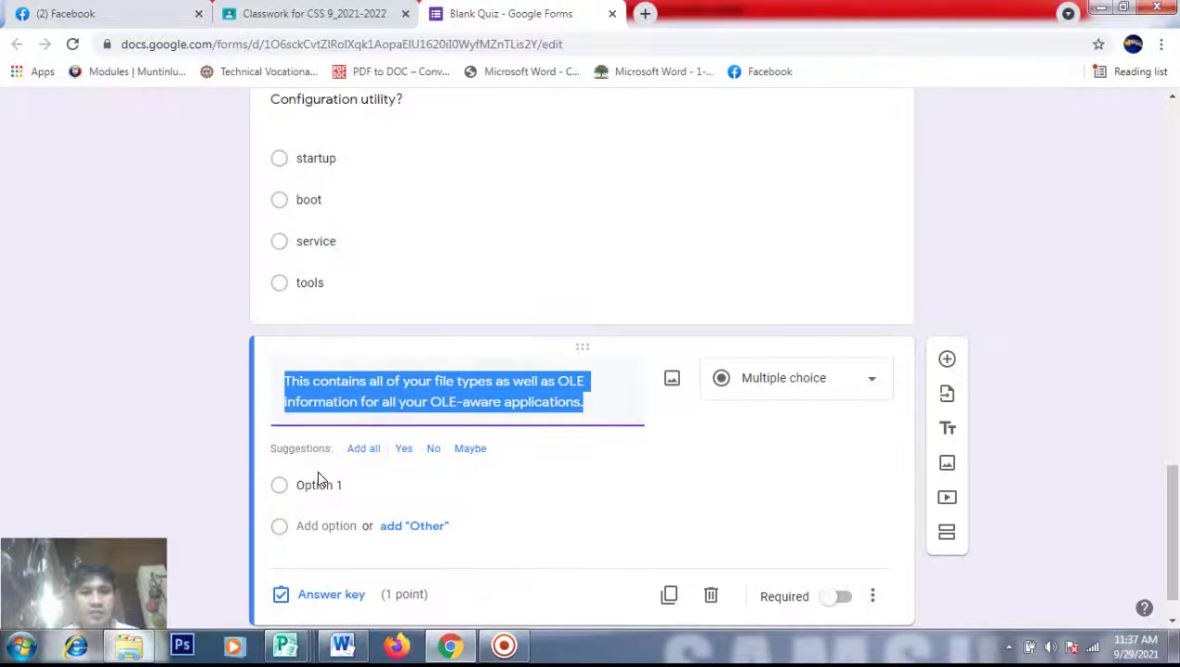
click(313, 484)
key(ctrl+v)
Add "HKEY_CURRENT_USER", choice B of question 6 in Word, as the second option of the sixth question in the Chrome form
key(alt+Tab)
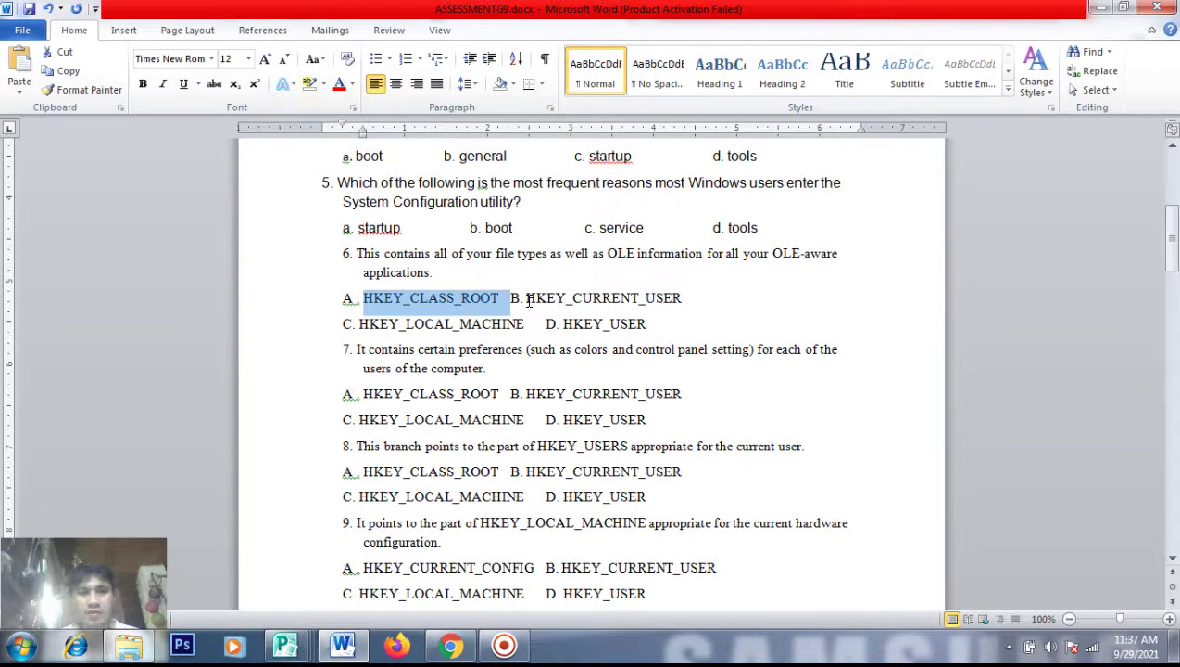
drag(526, 299, 682, 299)
key(ctrl+c)
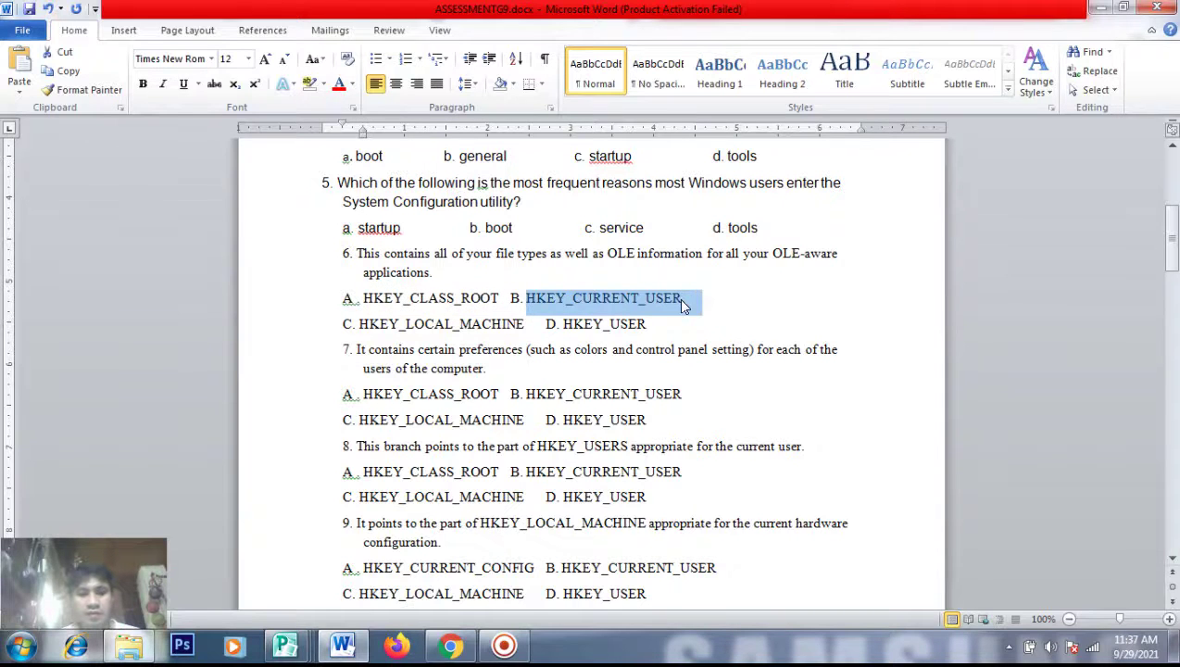
key(alt+Tab)
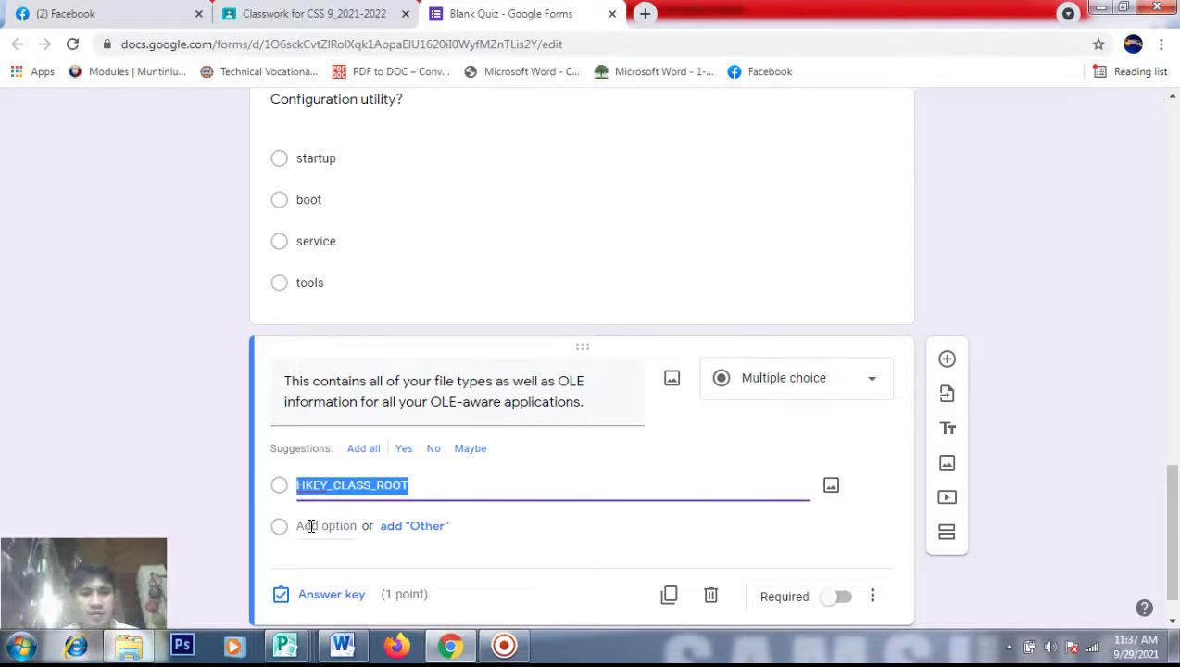
click(310, 525)
key(ctrl+v)
Copy "HKEY_LOCAL_MACHINE" from question 6's choices in Word and add it as the third option of the sixth question in the Chrome form
key(alt+Tab)
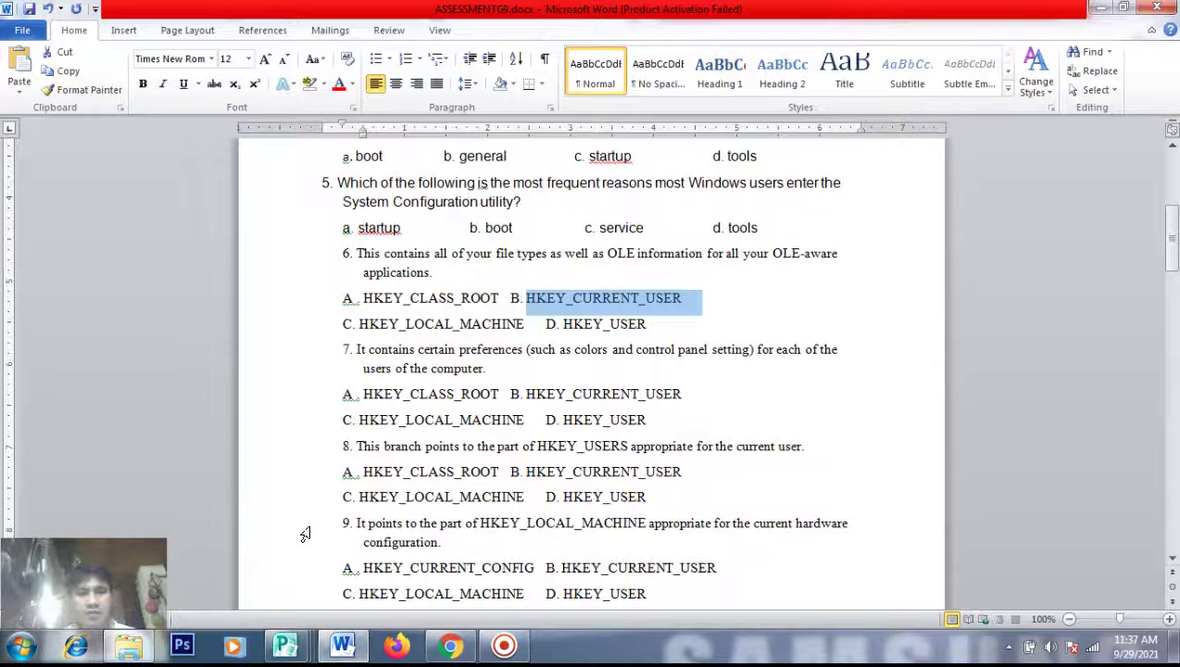
drag(526, 324, 387, 317)
key(ctrl+c)
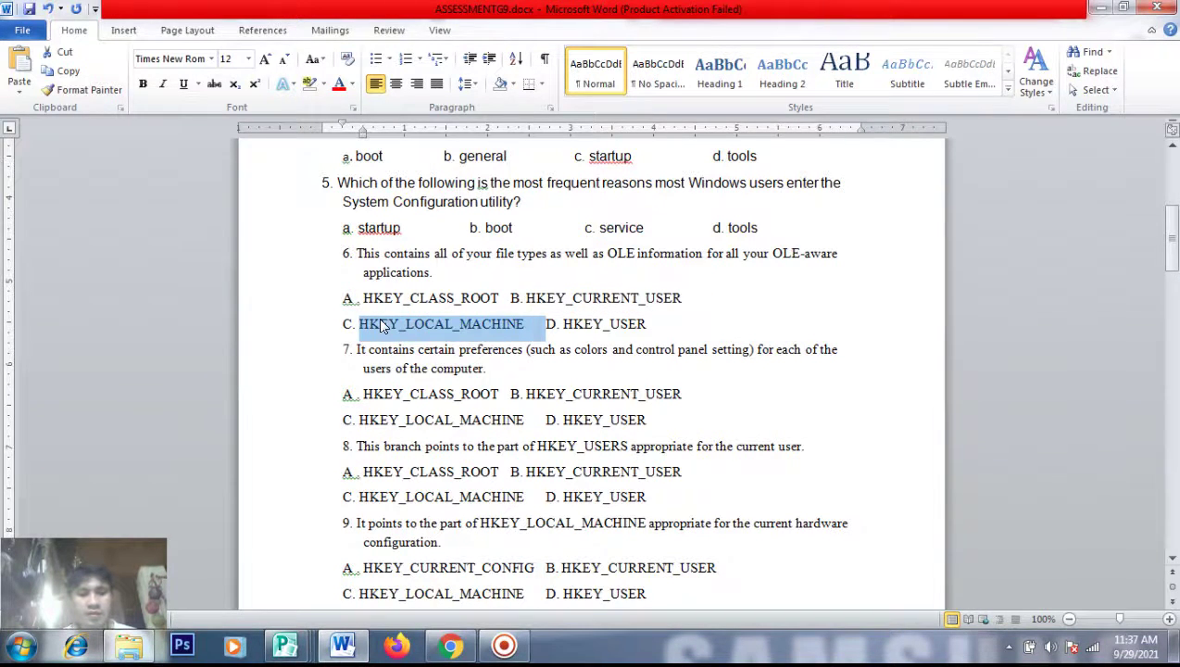
key(alt+Tab)
click(321, 567)
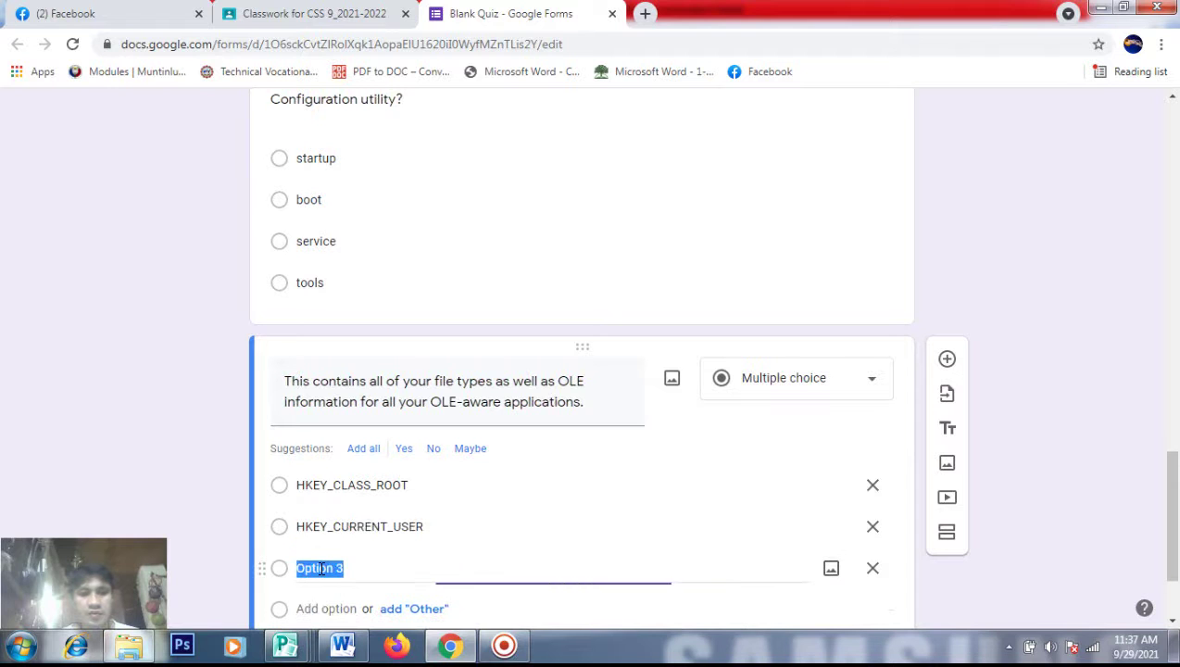
key(ctrl+v)
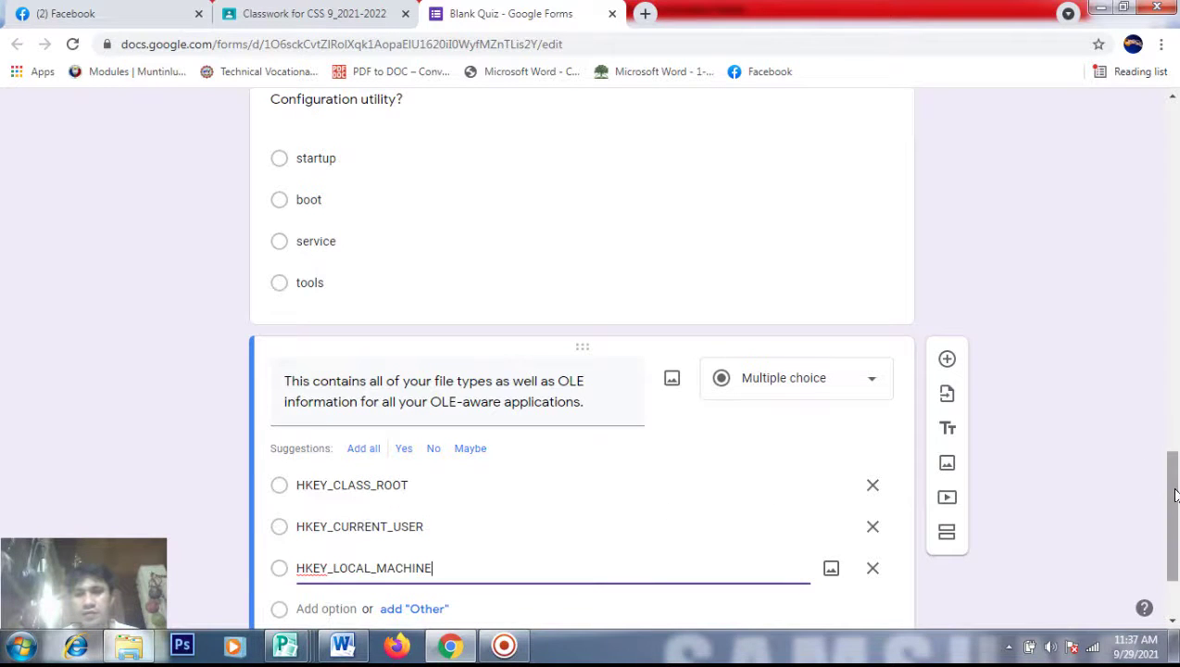
Add "HKEY_USER", choice D of question 6 in Word, as the fourth option of the sixth question in the Chrome form
scroll(1173, 483, down, 2)
key(alt+Tab)
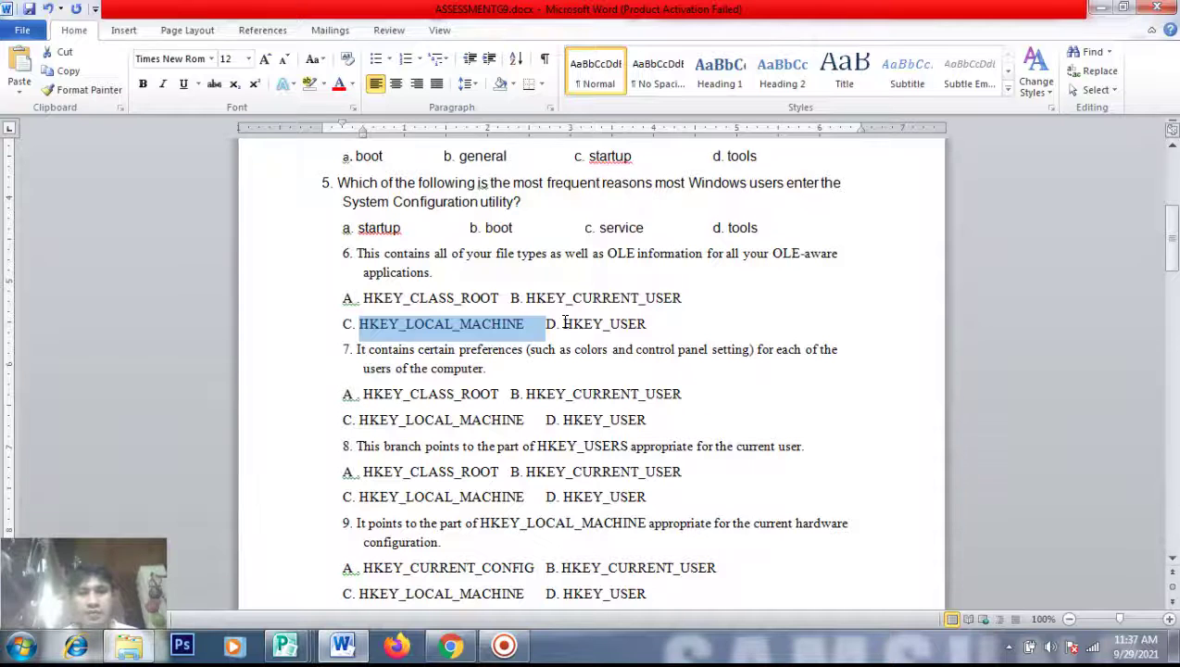
drag(564, 323, 643, 330)
key(ctrl+c)
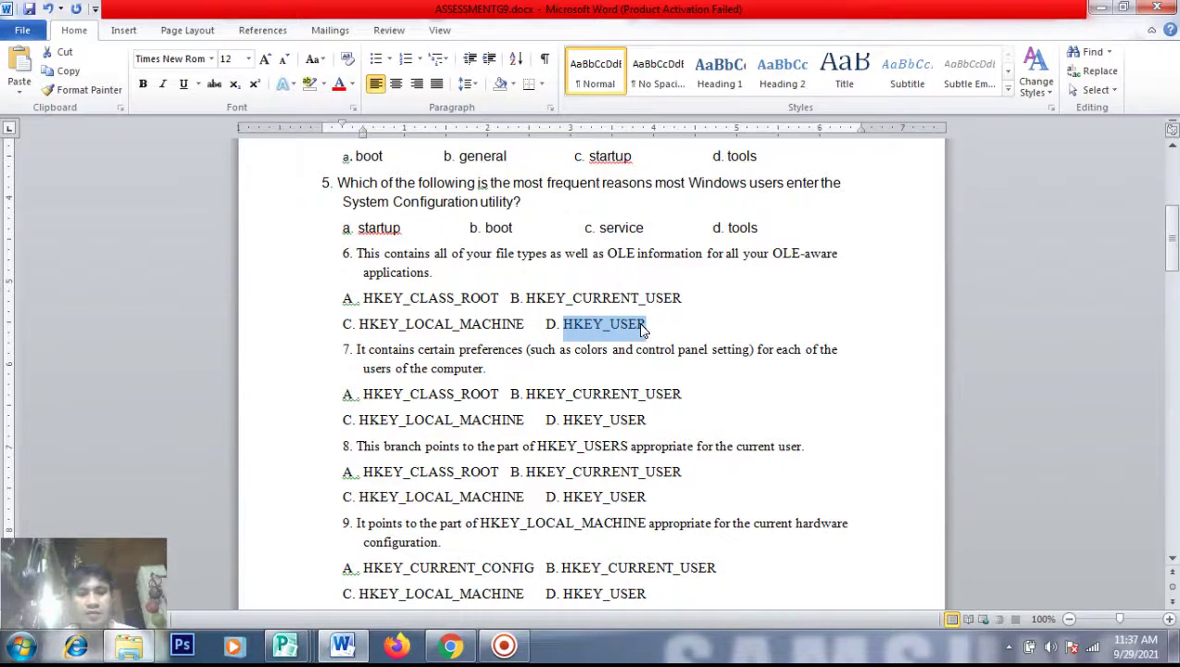
key(alt+Tab)
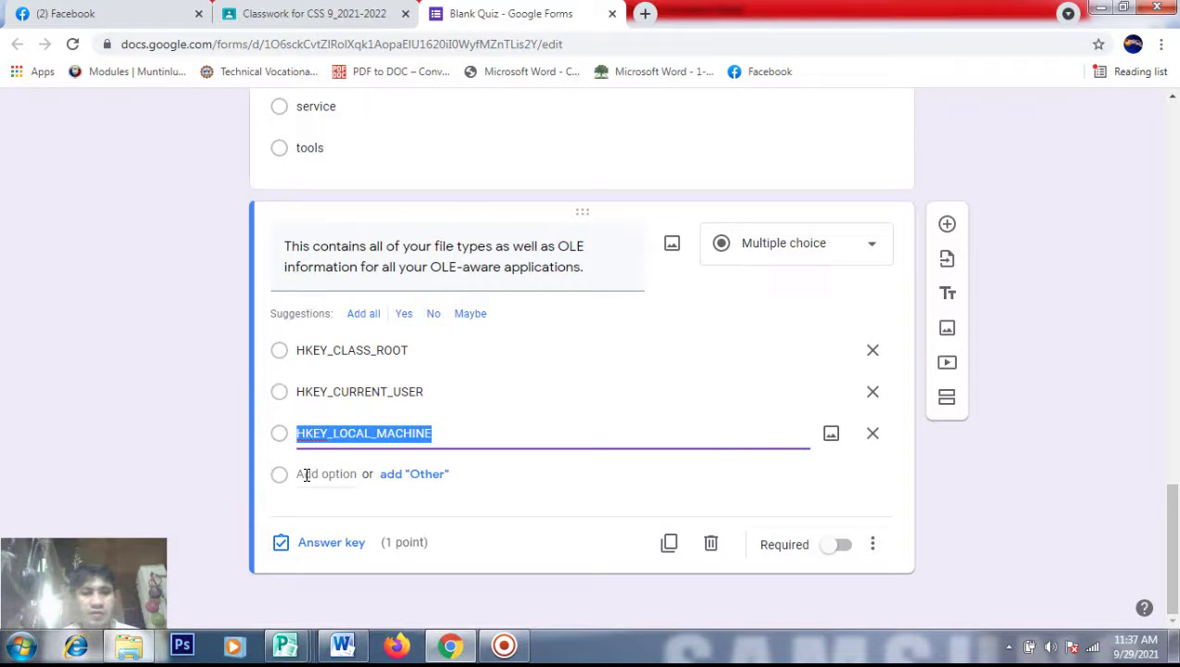
click(305, 474)
key(ctrl+v)
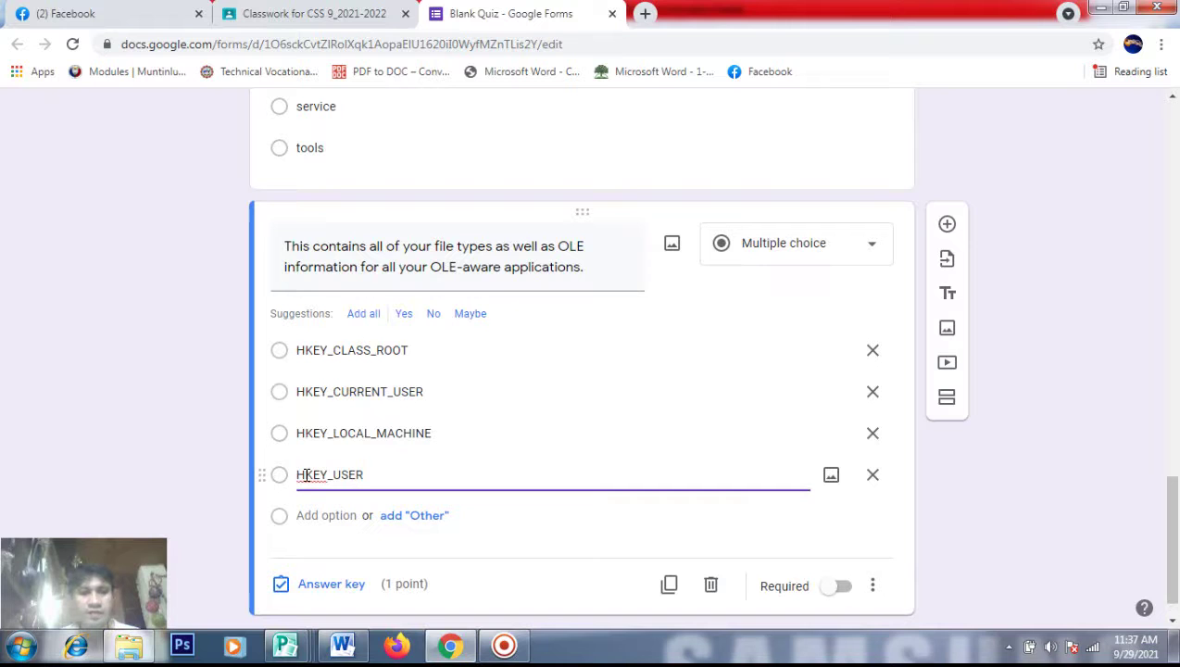
Look up answer 6 in Word's answer list and mark "HKEY_CLASS_ROOT" as the correct answer of the sixth question in the Chrome form
key(alt+Tab)
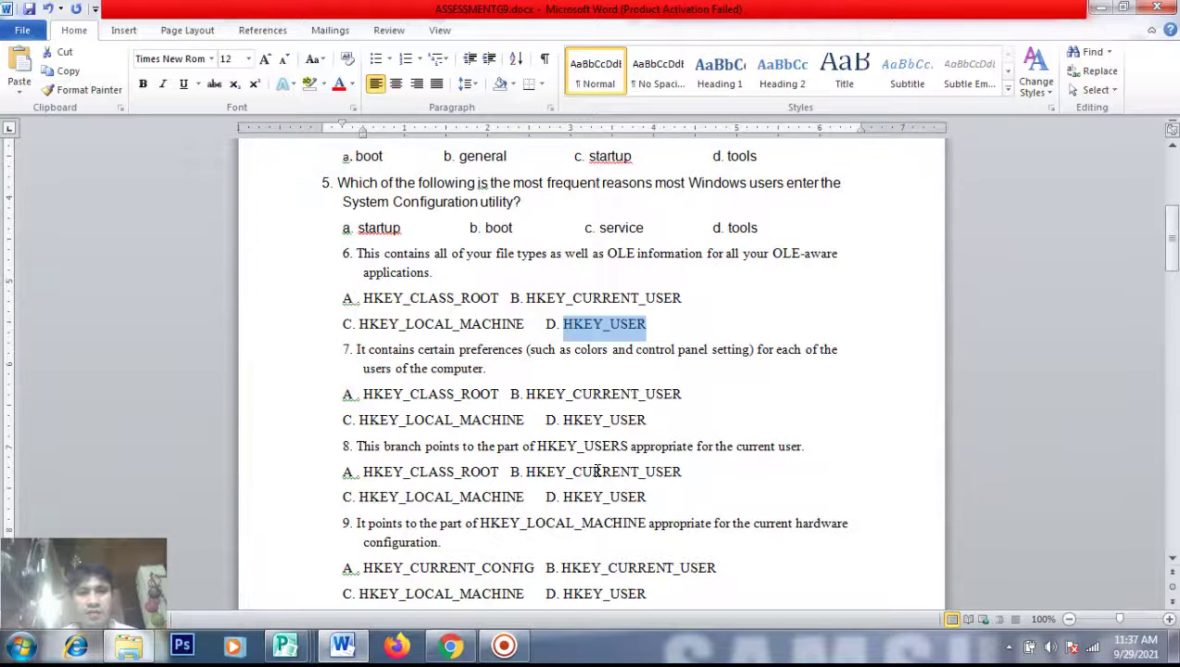
drag(1173, 263, 1173, 365)
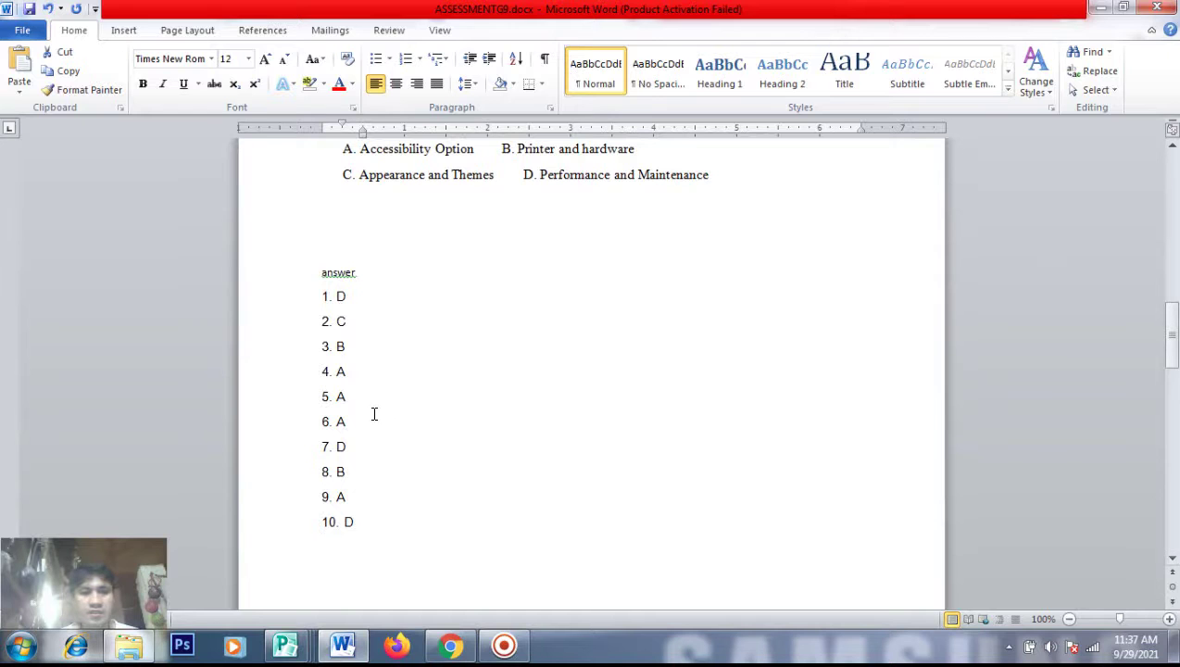
key(alt+Tab)
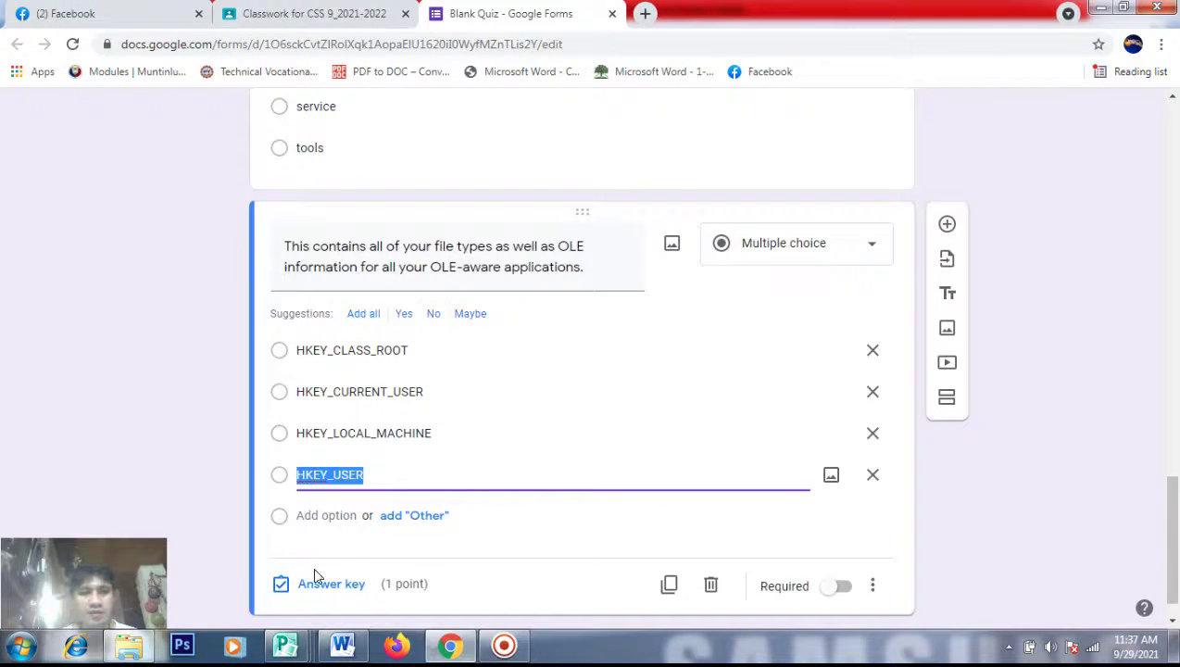
click(314, 584)
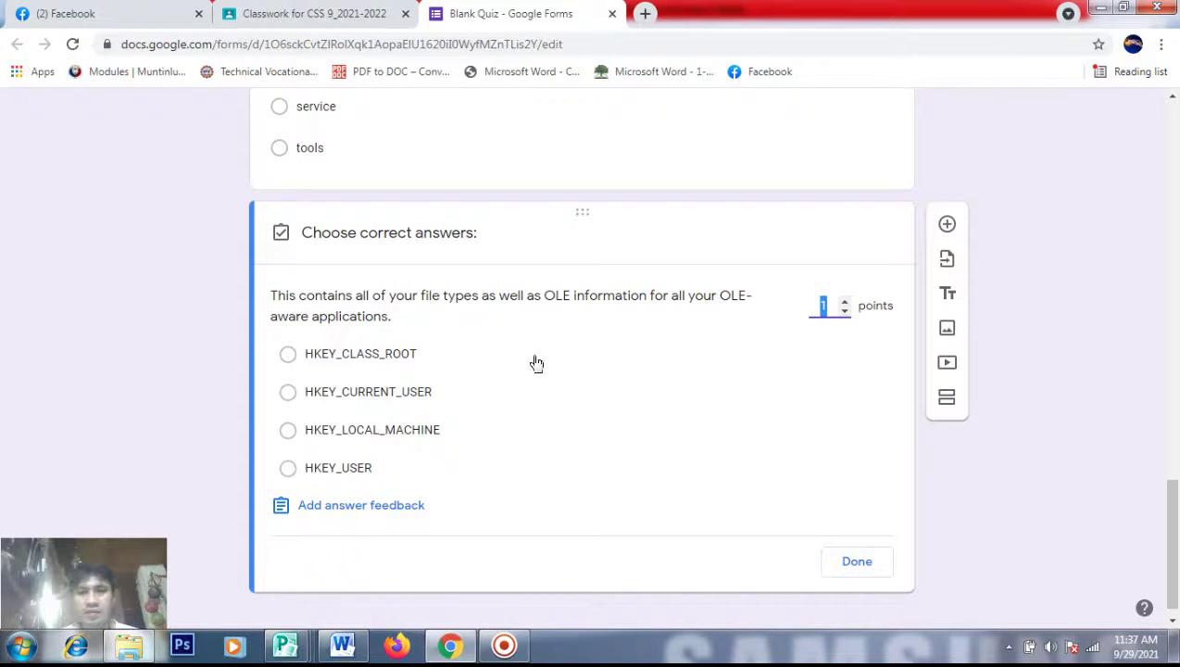
click(378, 359)
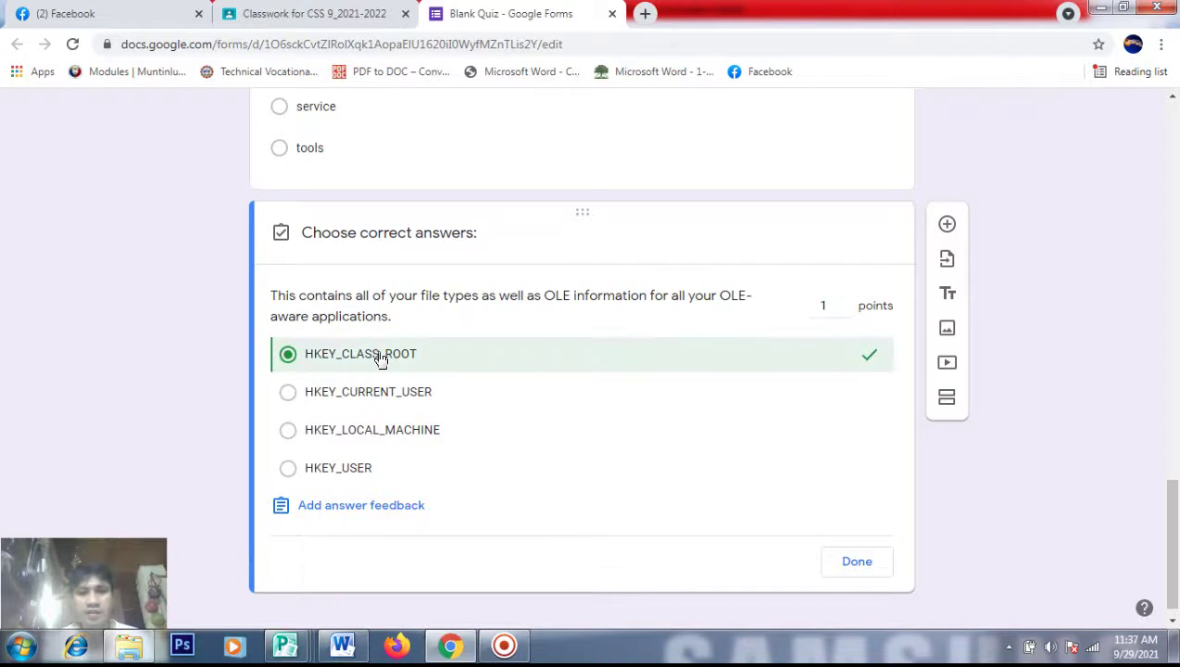
click(853, 566)
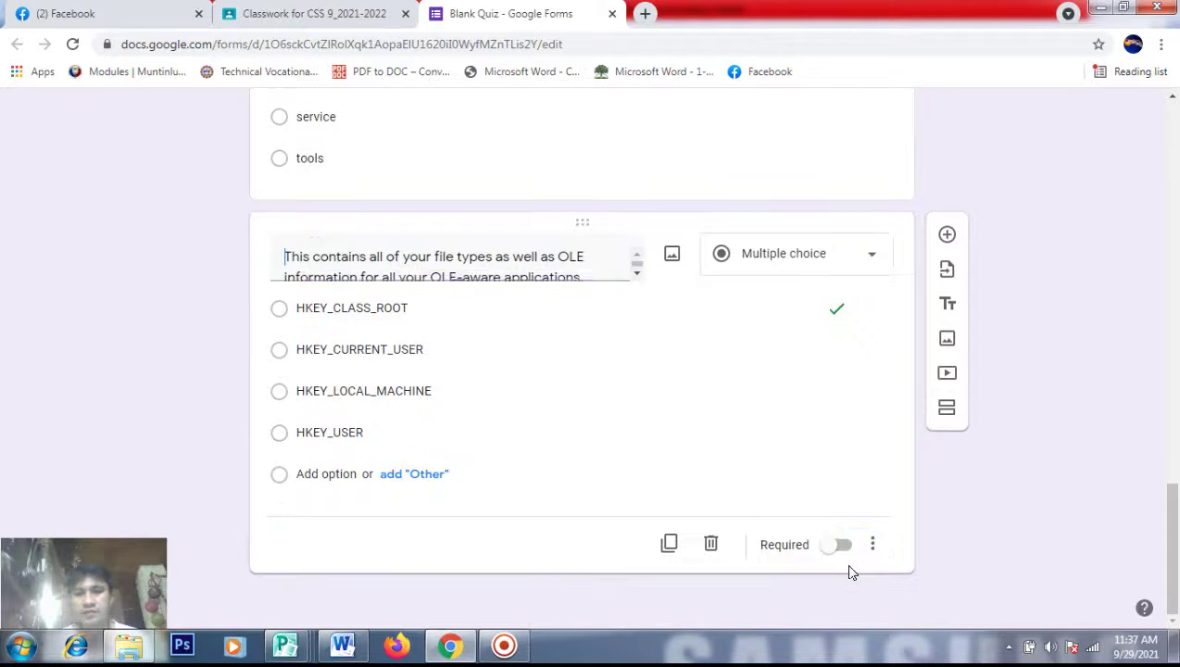
Add a seventh question to the form and paste in question 7's text from Word, "It contains certain preferences... for each of the users of the computer."
click(945, 237)
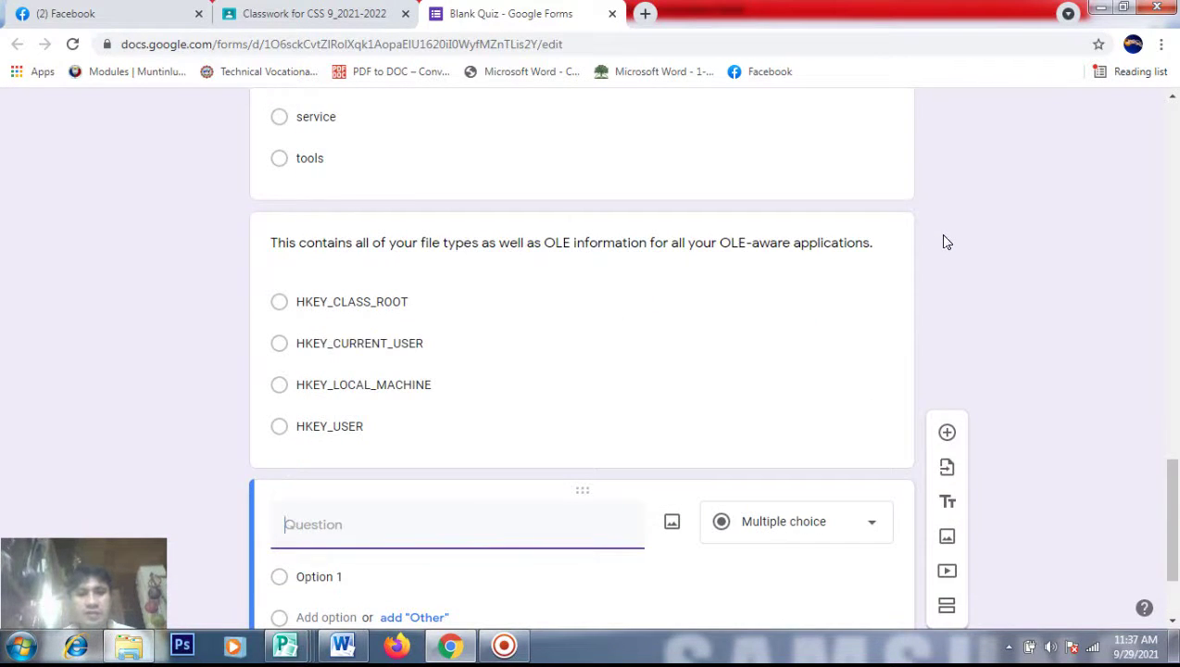
key(alt+Tab)
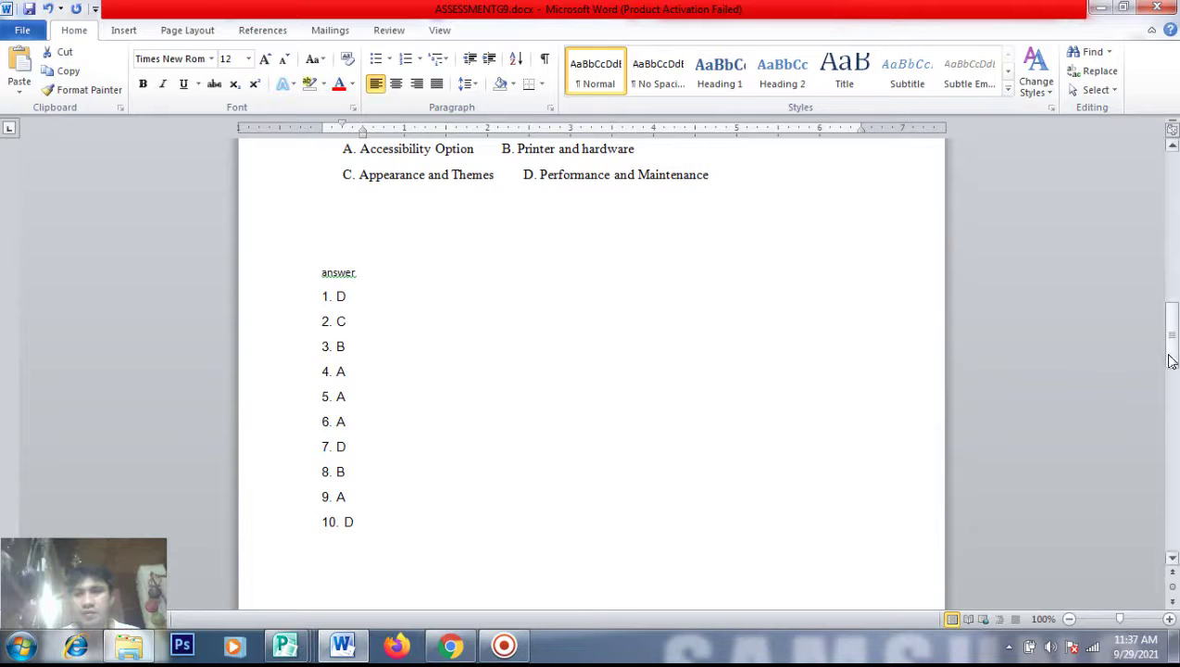
drag(1172, 361, 1172, 297)
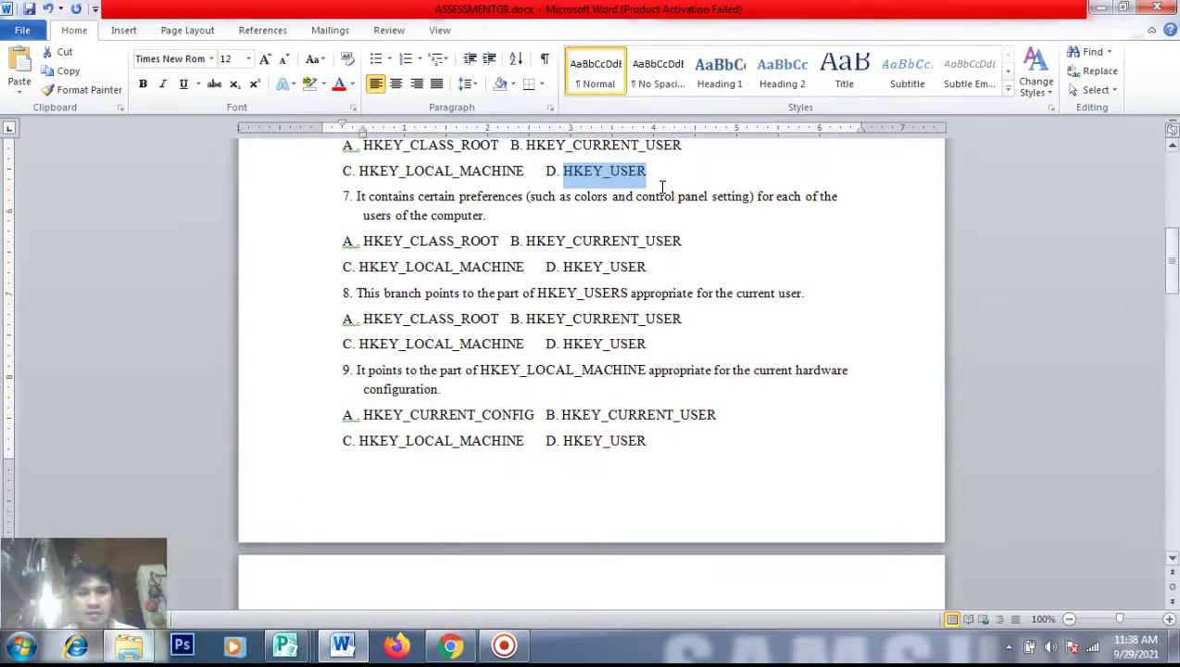
drag(488, 215, 364, 198)
key(ctrl+c)
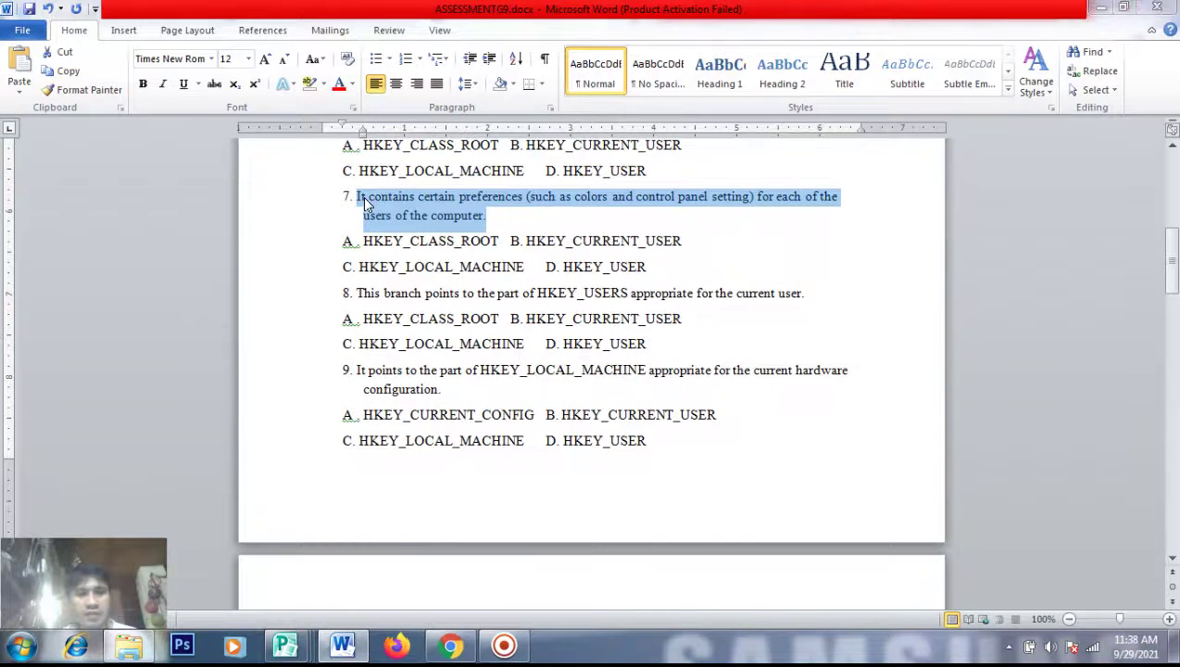
key(alt+Tab)
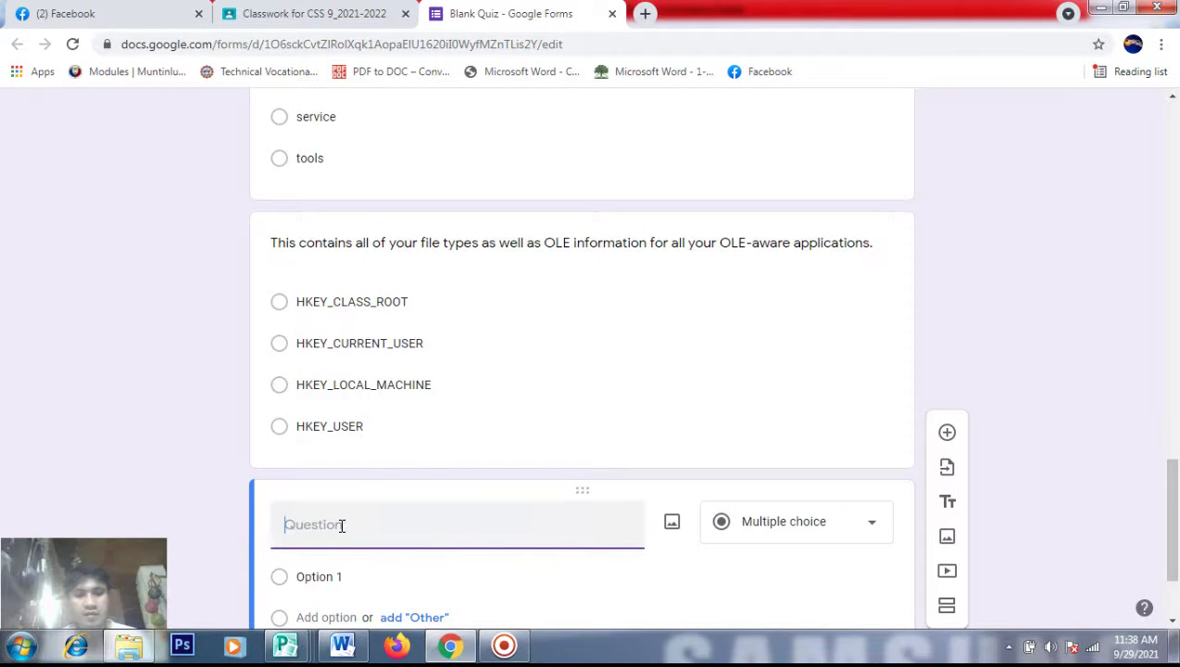
key(ctrl+v)
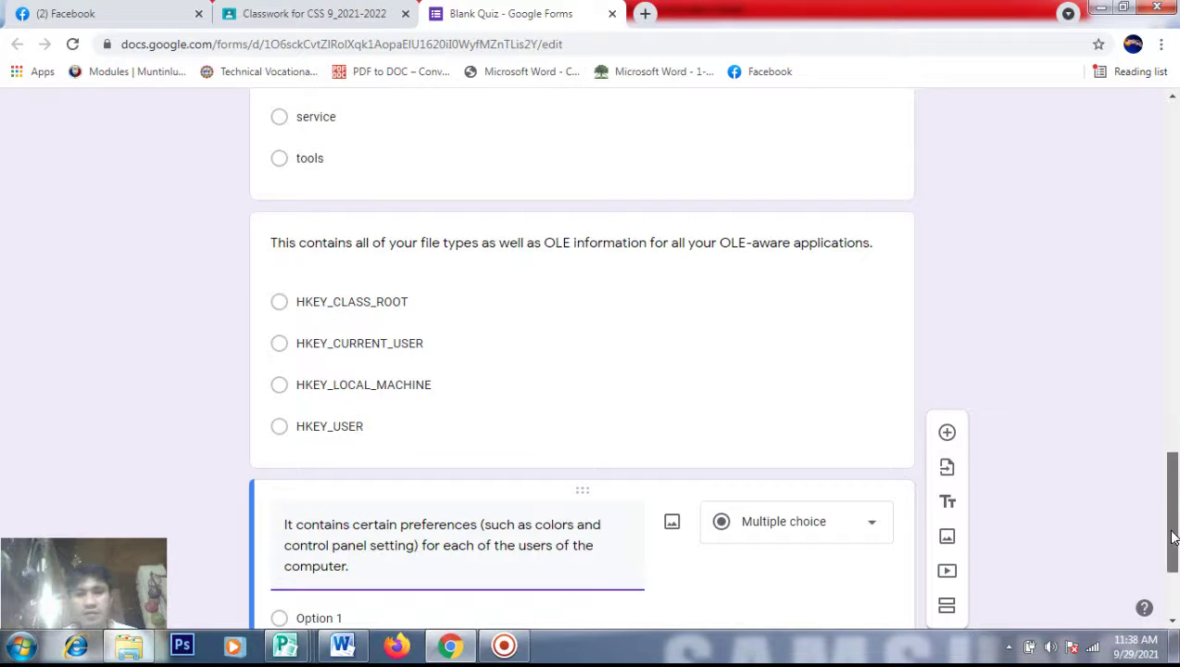
Copy "HKEY_CLASS_ROOT" from question 7's choices in Word and paste it as the first option of the seventh question in the Chrome form
scroll(1173, 537, down, 2)
key(alt+Tab)
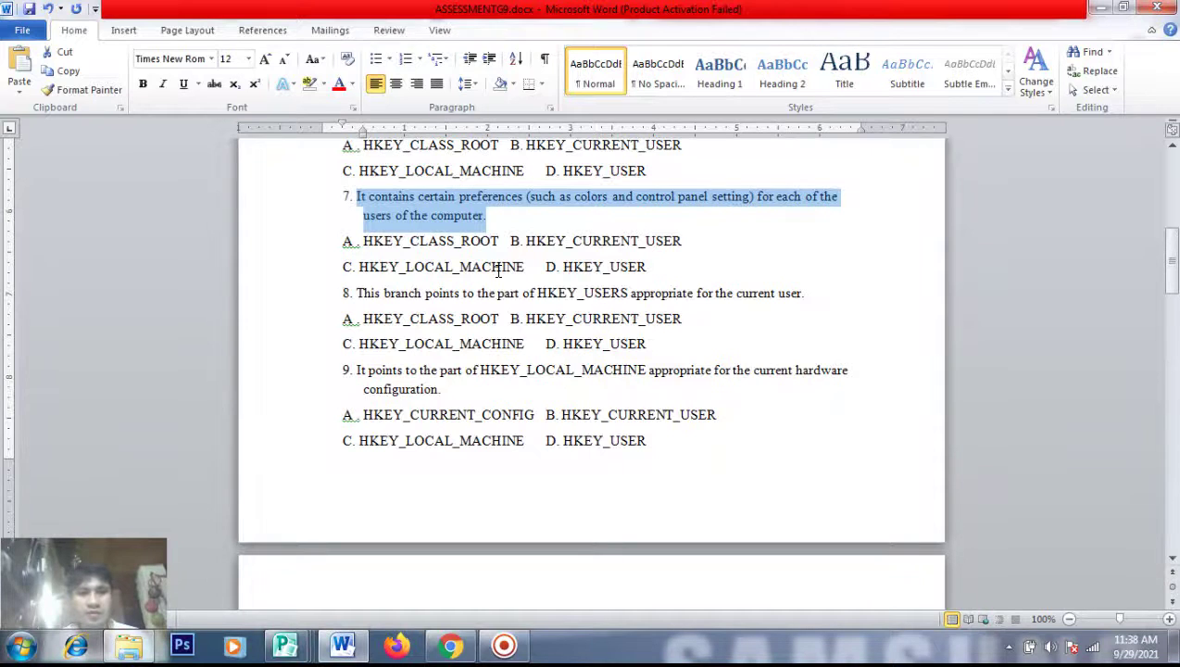
drag(500, 241, 372, 238)
key(ctrl+c)
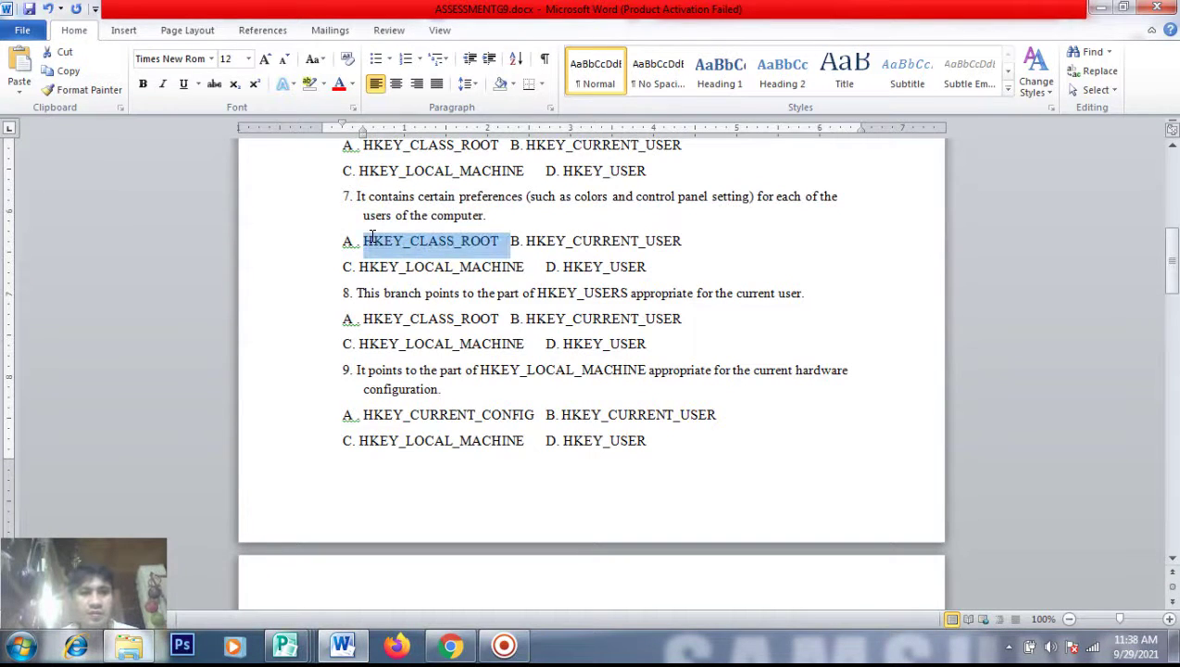
key(alt+Tab)
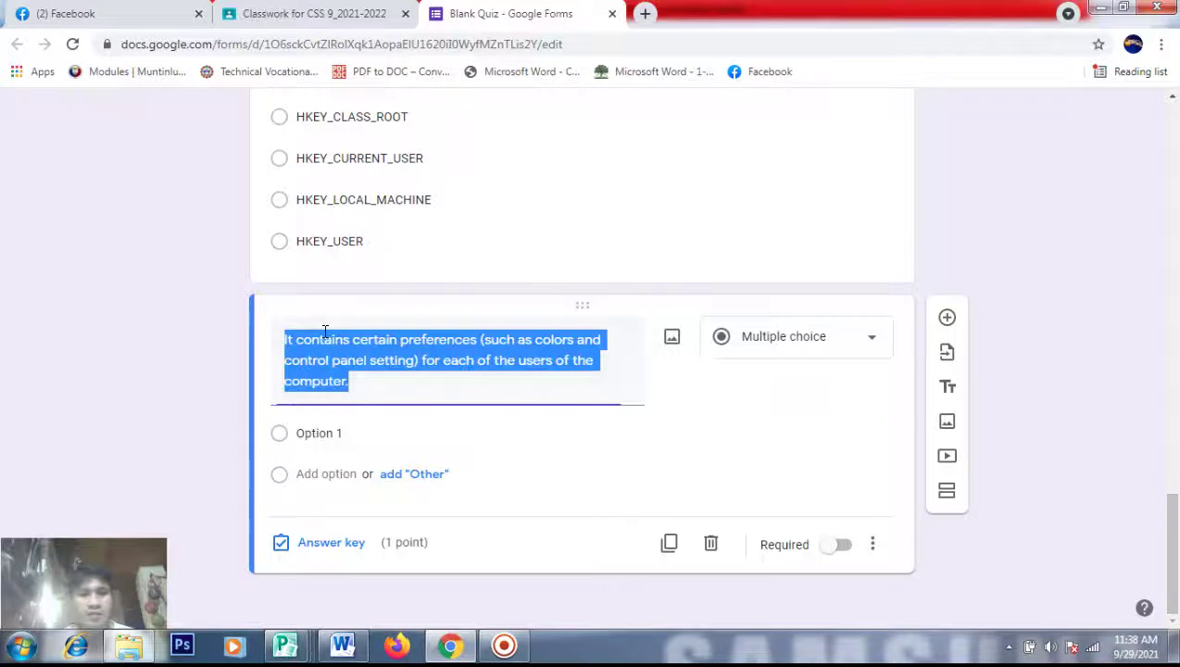
click(310, 435)
key(ctrl+v)
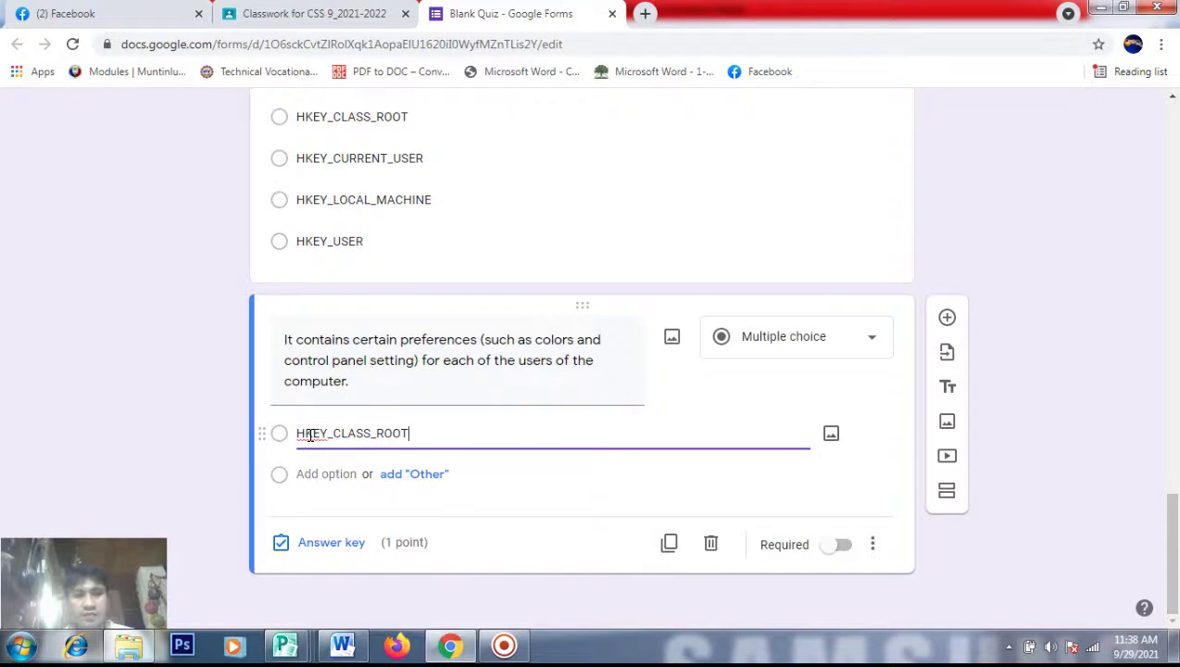
Add "HKEY_CURRENT_USER", choice B of question 7 in Word, as the second option of the seventh question in the Chrome form
key(alt+Tab)
drag(682, 241, 535, 242)
key(ctrl+c)
key(alt+Tab)
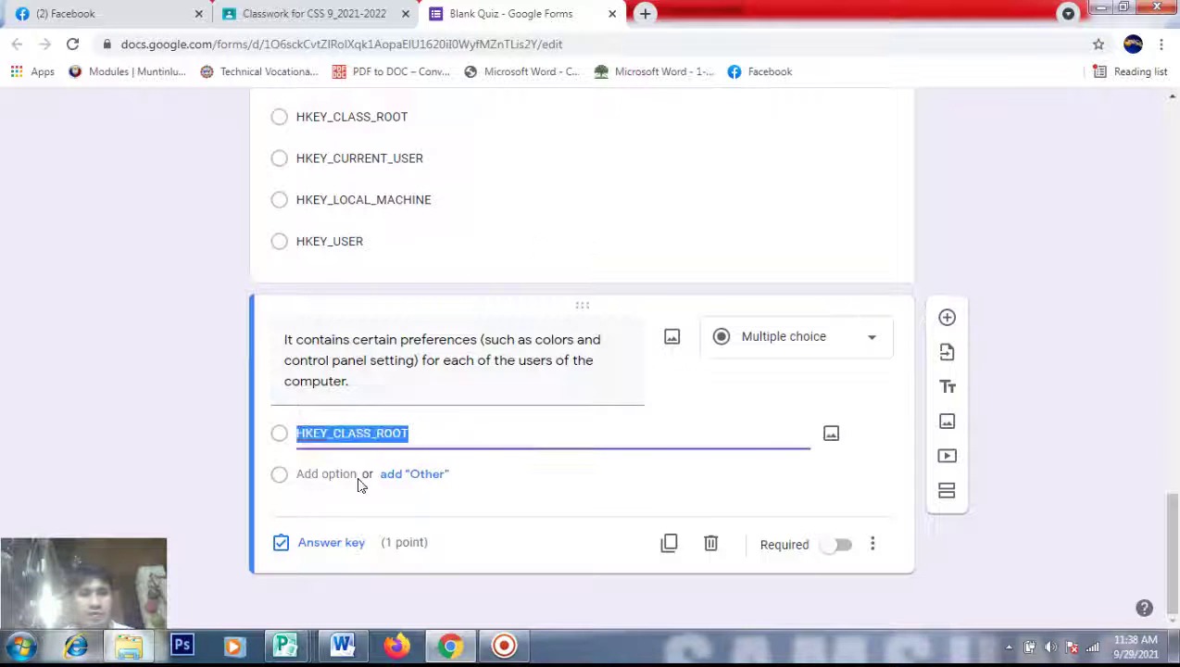
click(342, 472)
key(ctrl+v)
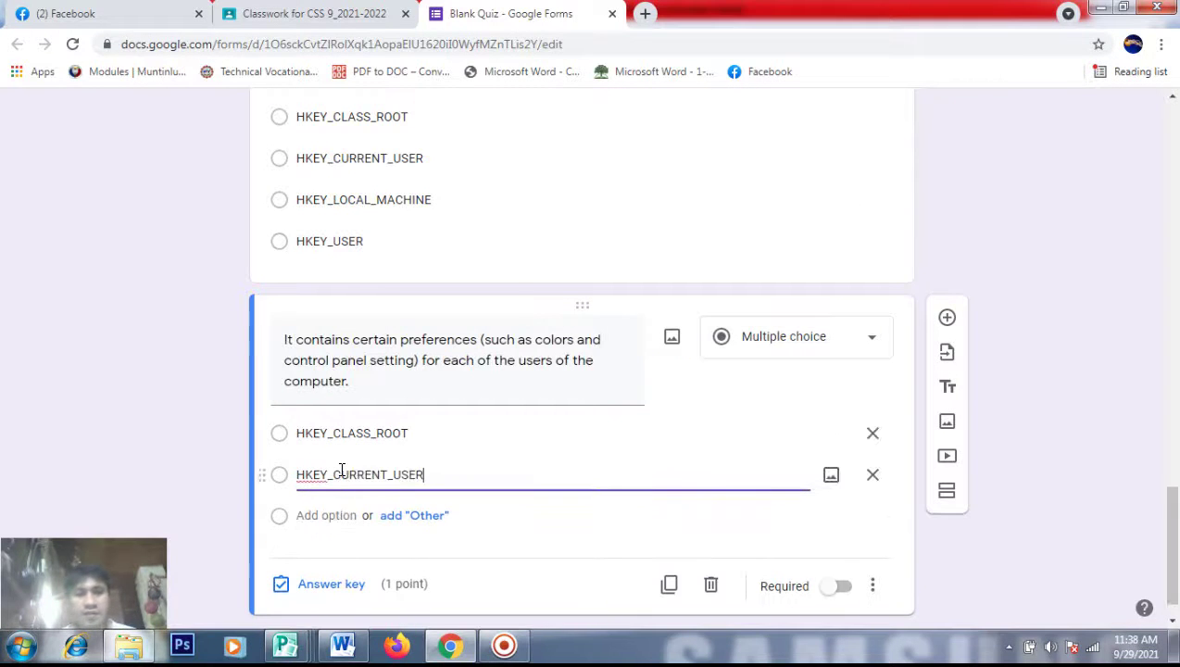
Copy "HKEY_LOCAL_MACHINE" from question 7's choices in Word and add it as the third option of the seventh question in the Chrome form
key(alt+Tab)
drag(527, 266, 373, 263)
key(ctrl+c)
key(alt+Tab)
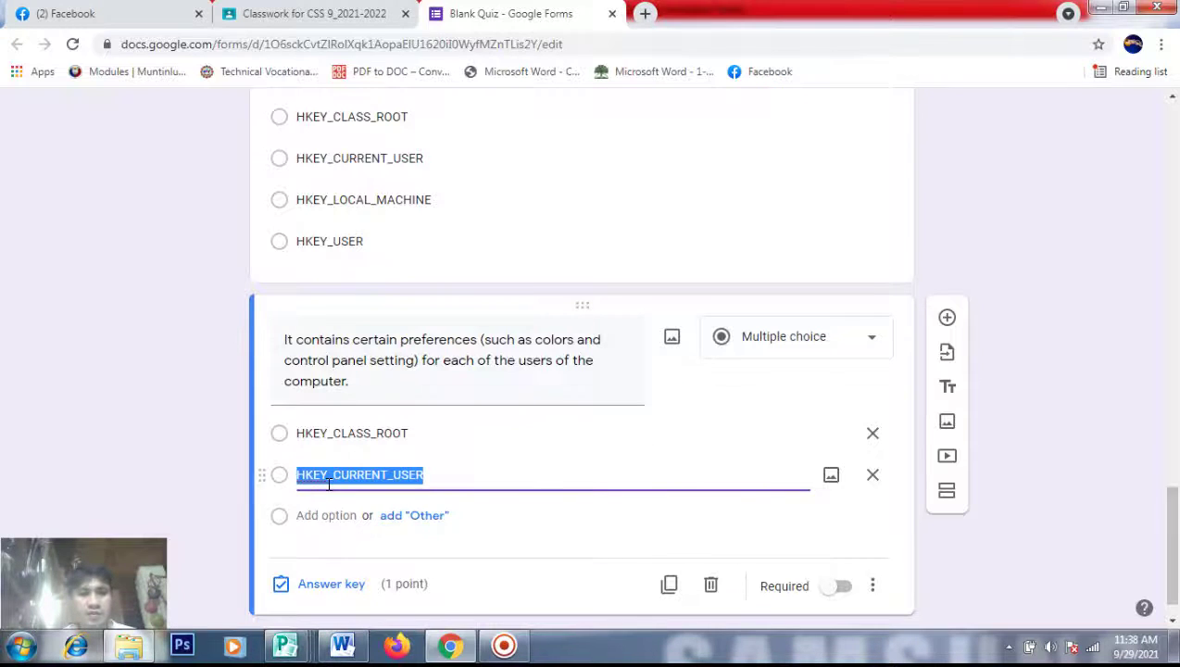
click(316, 516)
key(ctrl+v)
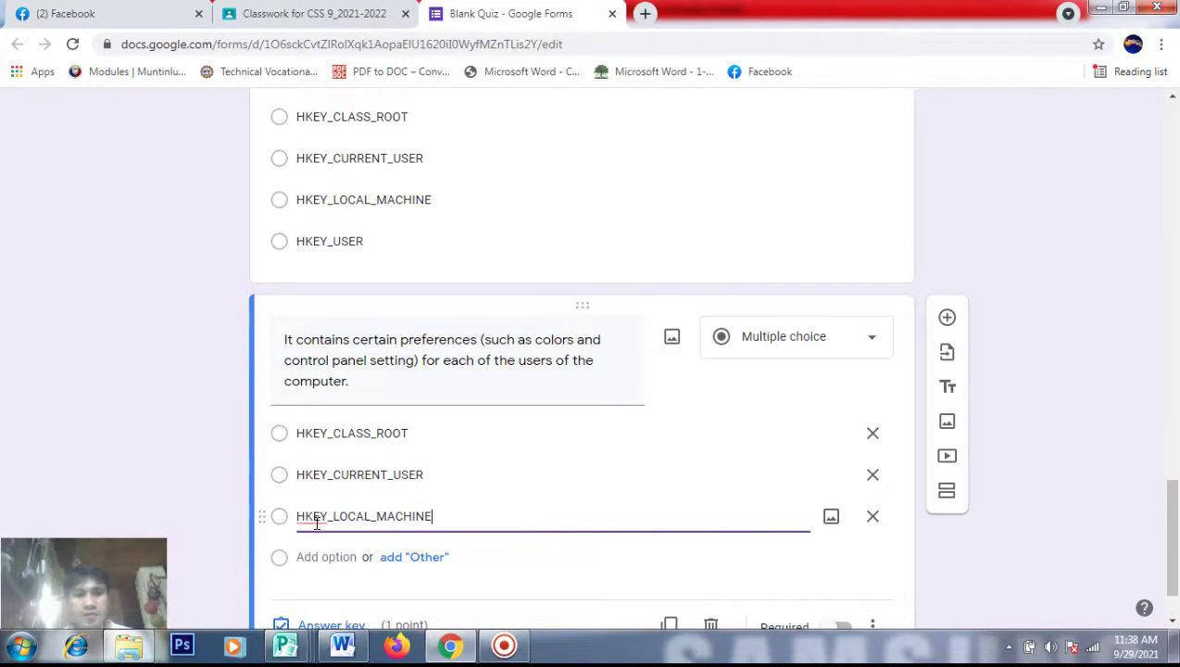
Add "HKEY_USER", choice D of question 7 in Word, as the fourth option of the seventh question in the Chrome form
key(alt+Tab)
drag(649, 266, 558, 271)
key(ctrl+c)
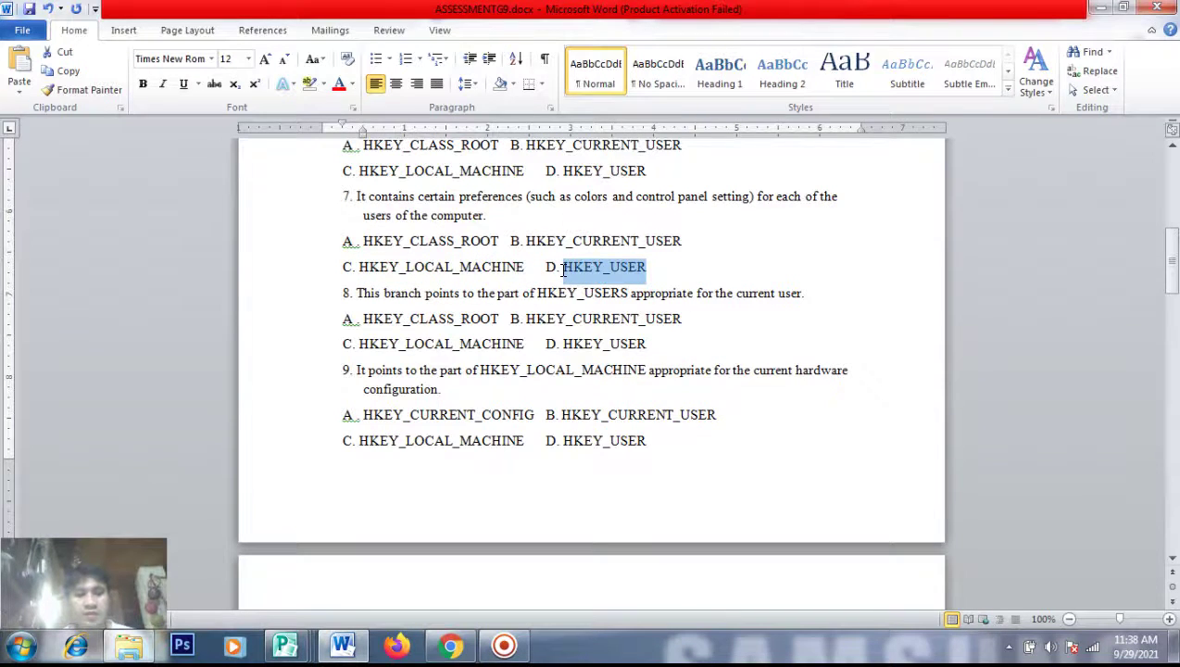
key(alt+Tab)
click(314, 557)
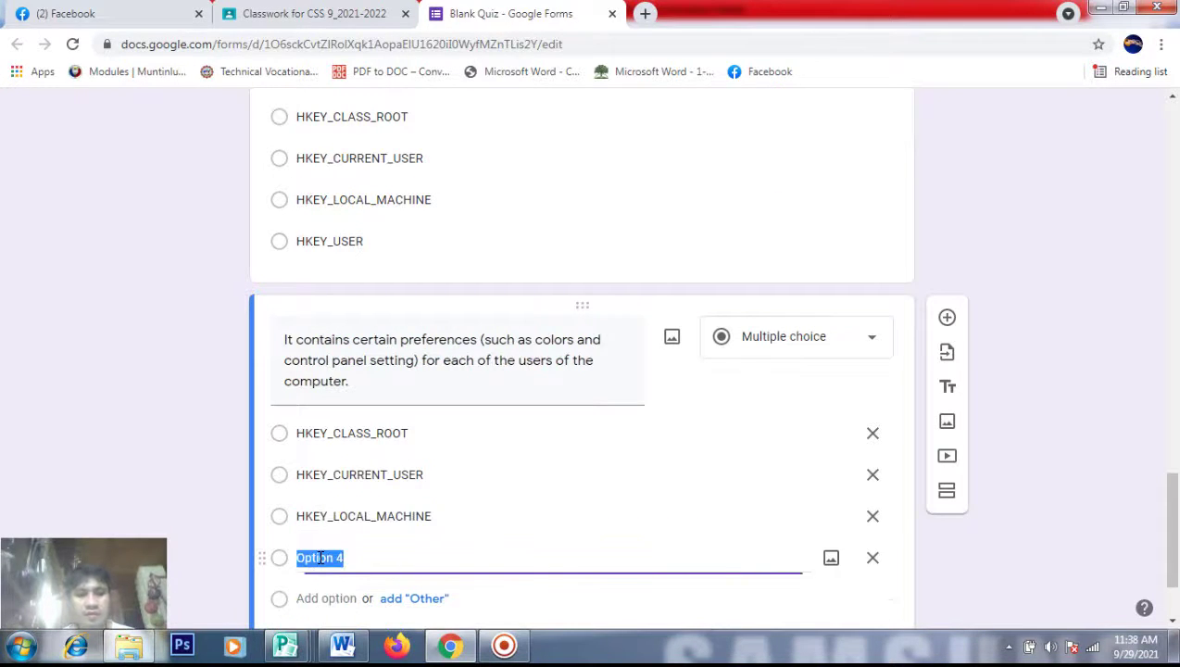
key(ctrl+v)
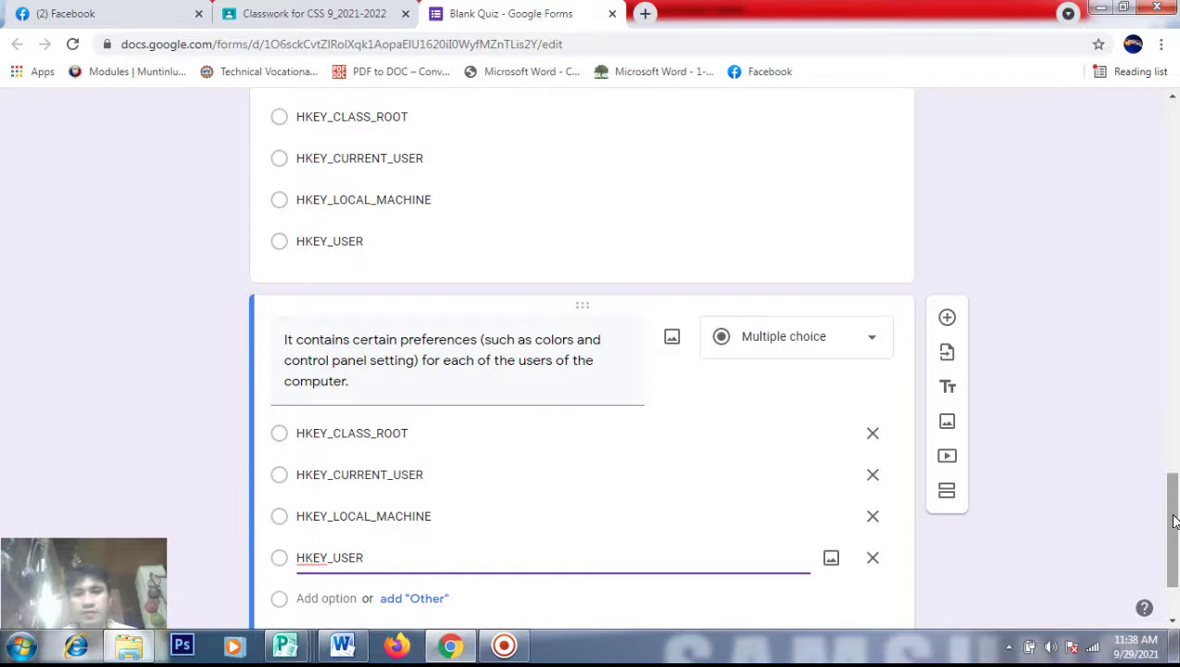
Check answer 7 in Word's answer list and set "HKEY_USER" as the correct answer of the seventh question in the Chrome form
drag(1172, 520, 1173, 535)
key(alt+Tab)
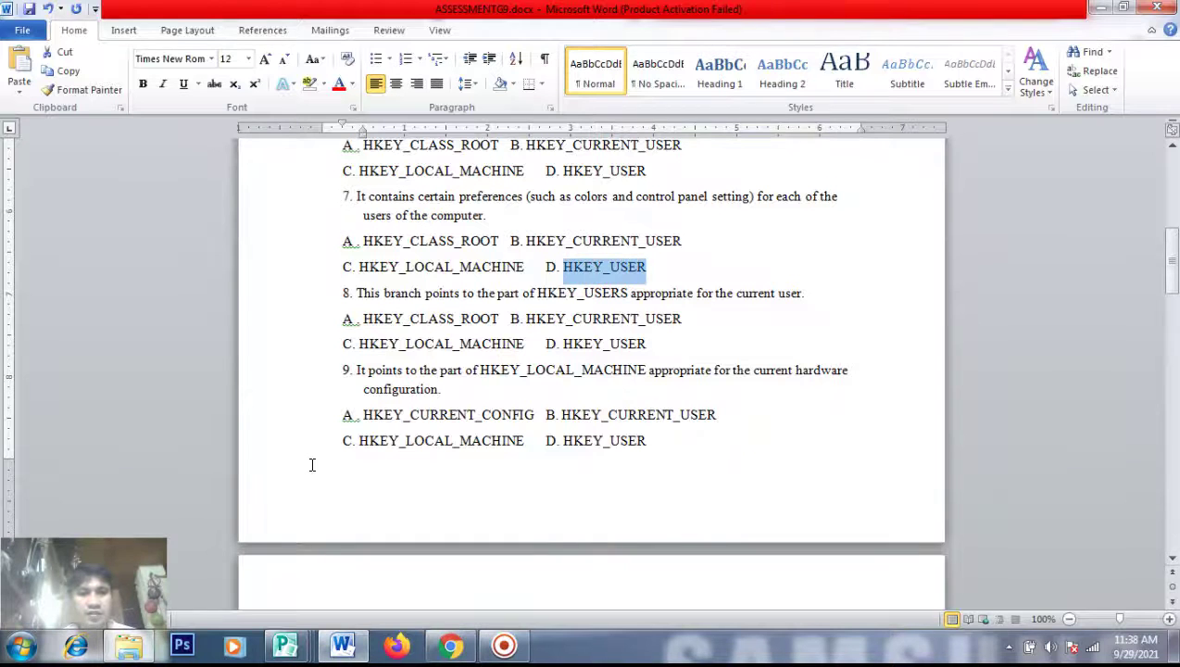
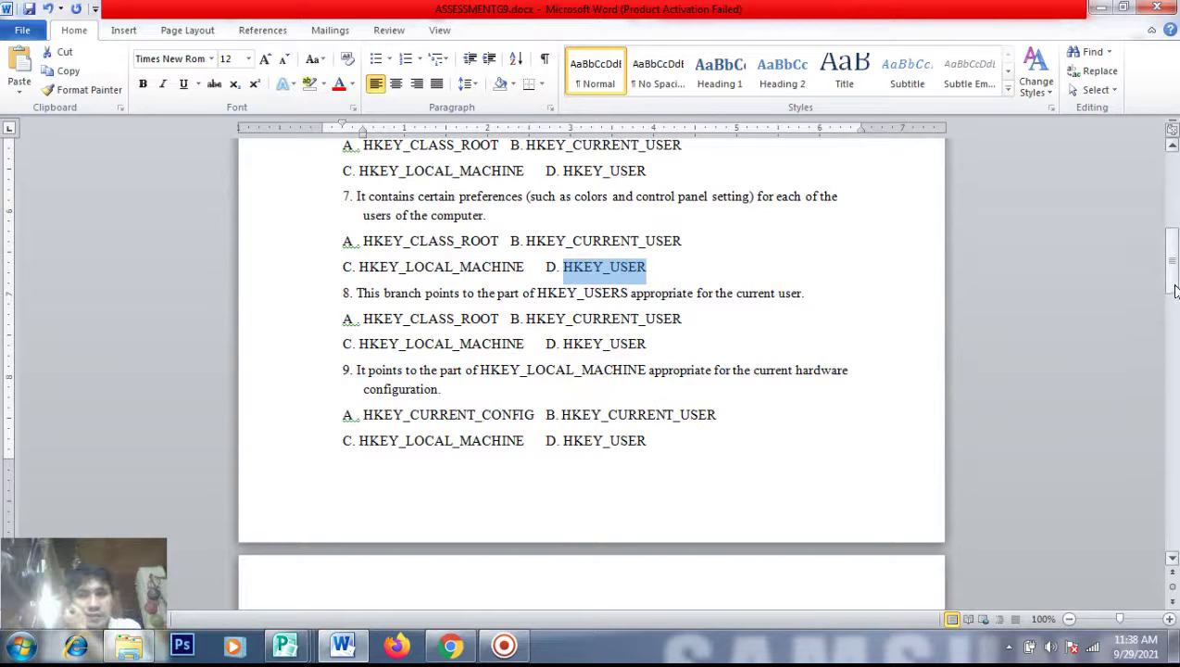
drag(1175, 291, 1164, 355)
key(alt+Tab)
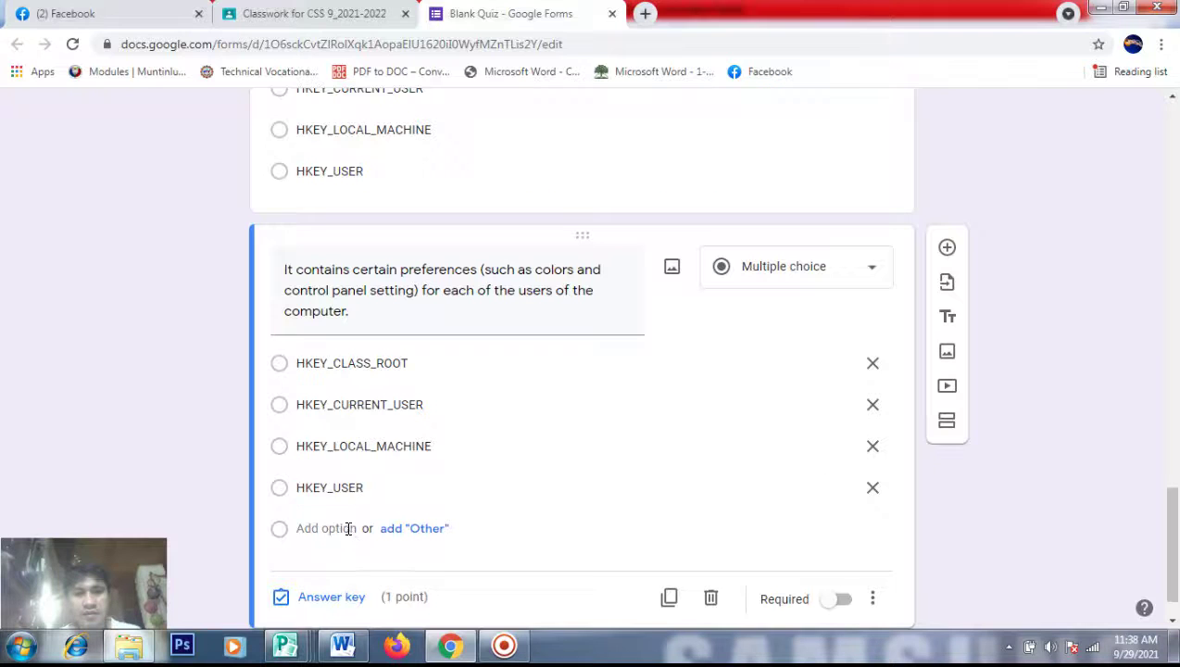
click(314, 606)
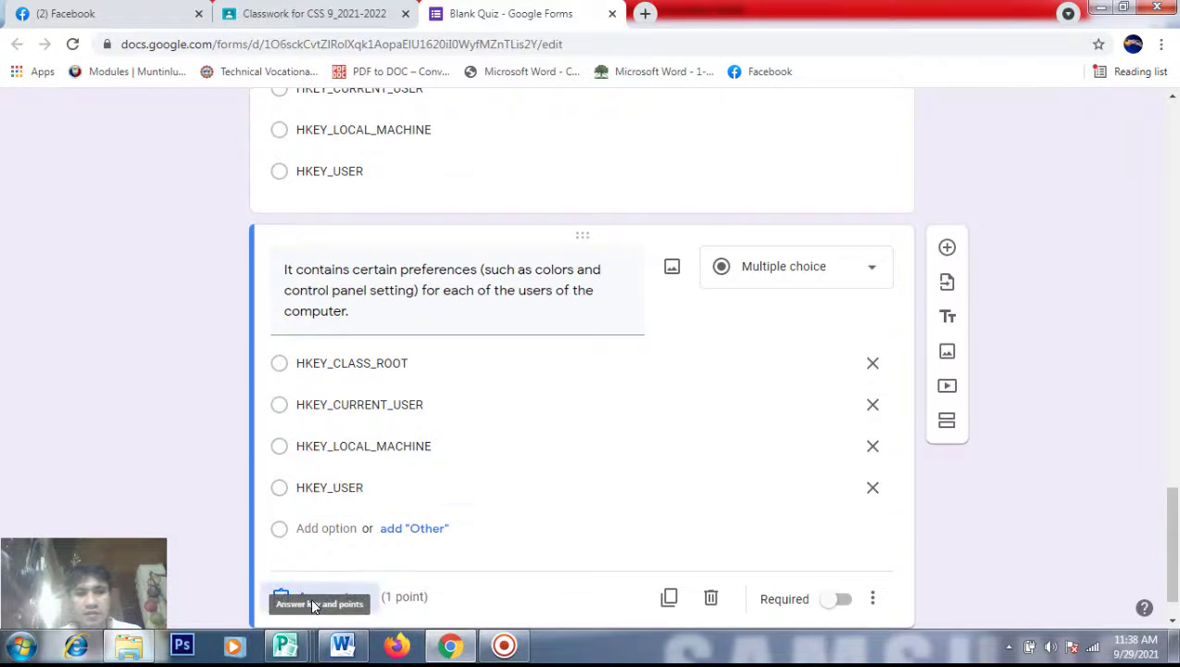
click(314, 500)
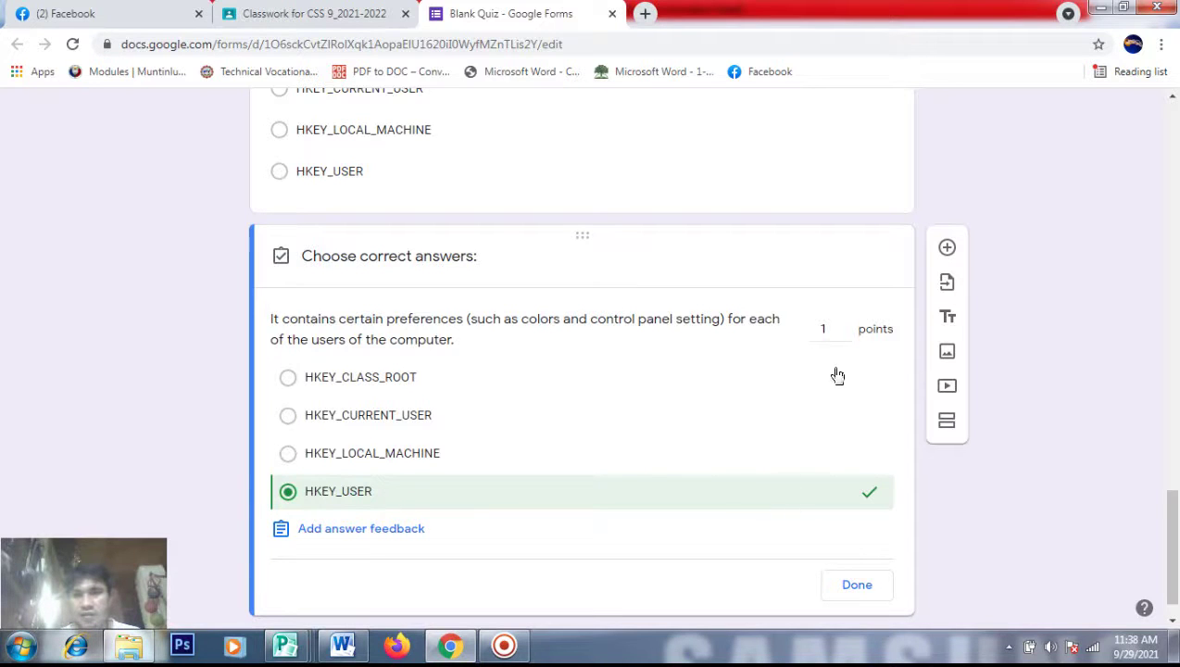
click(841, 585)
Add an eighth question to the form with question 8's text from Word, "This branch points to the part of HKEY_USERS appropriate for the current user."
drag(1167, 526, 1169, 539)
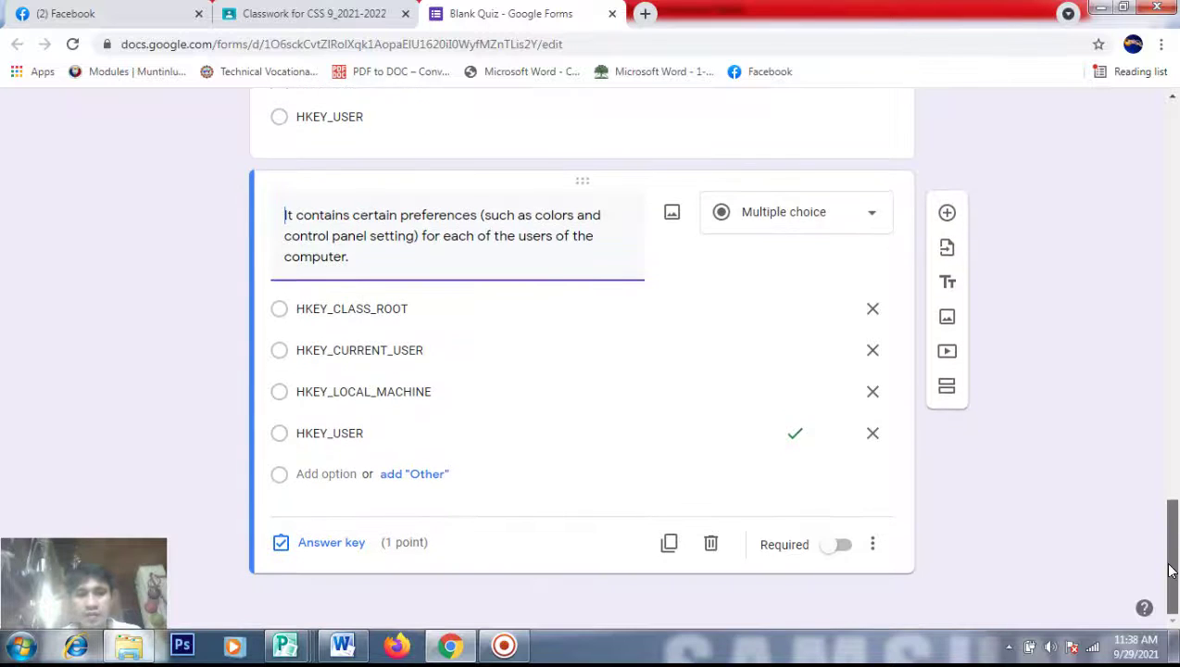
click(945, 214)
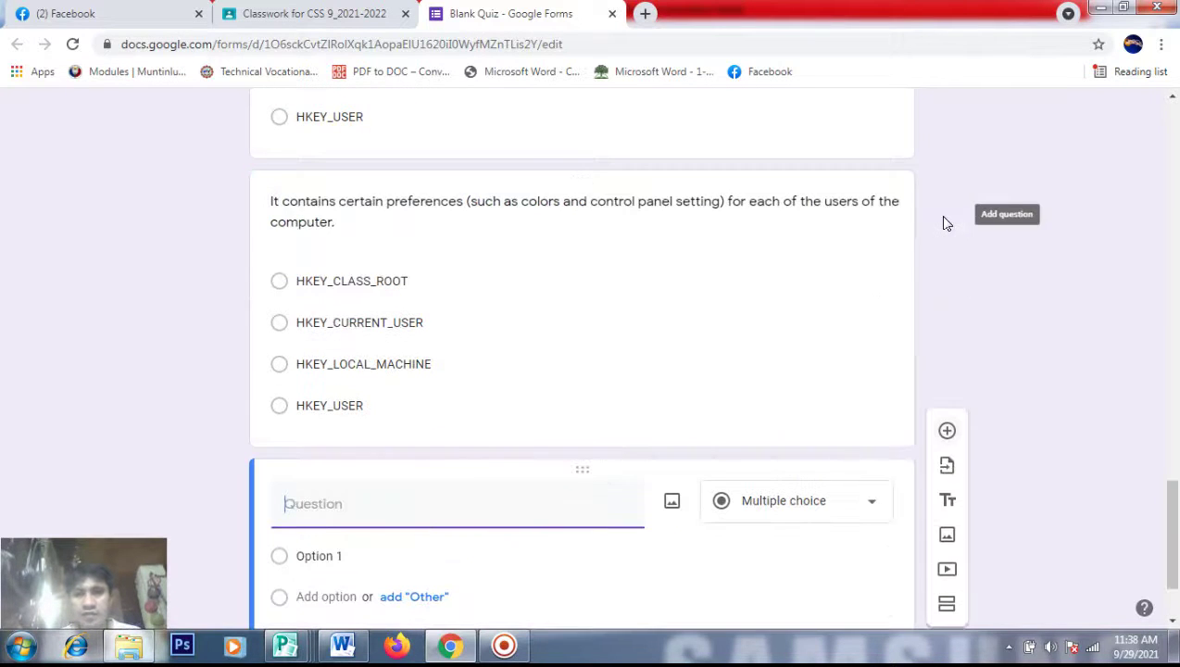
key(alt+Tab)
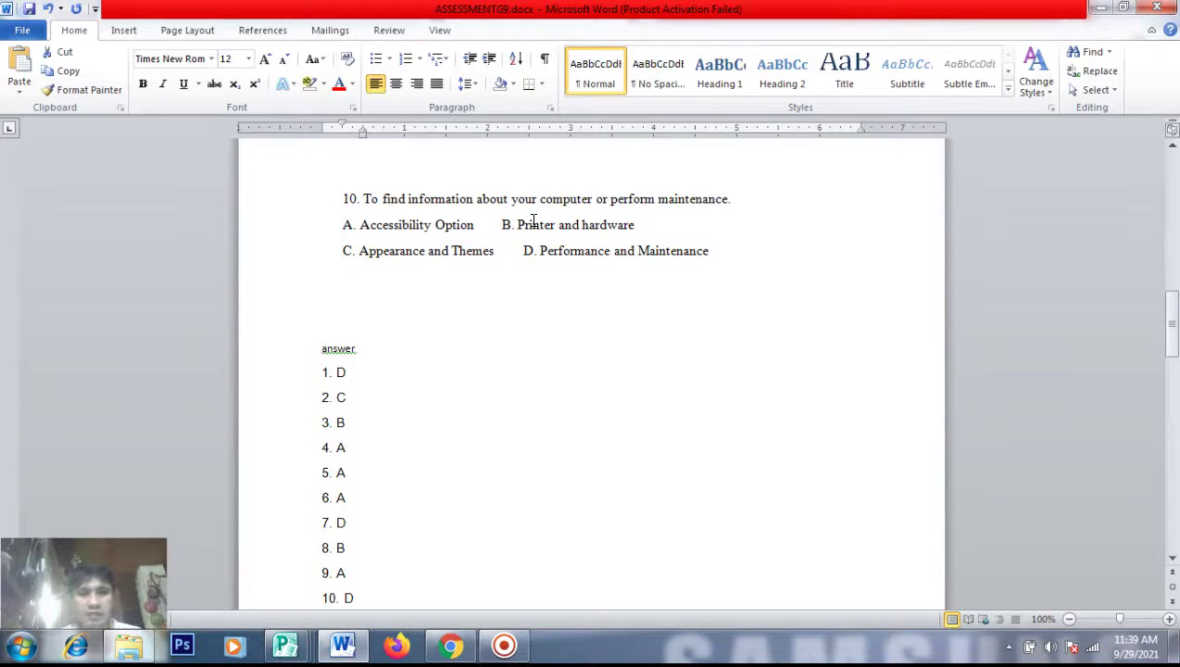
drag(1171, 341, 1170, 287)
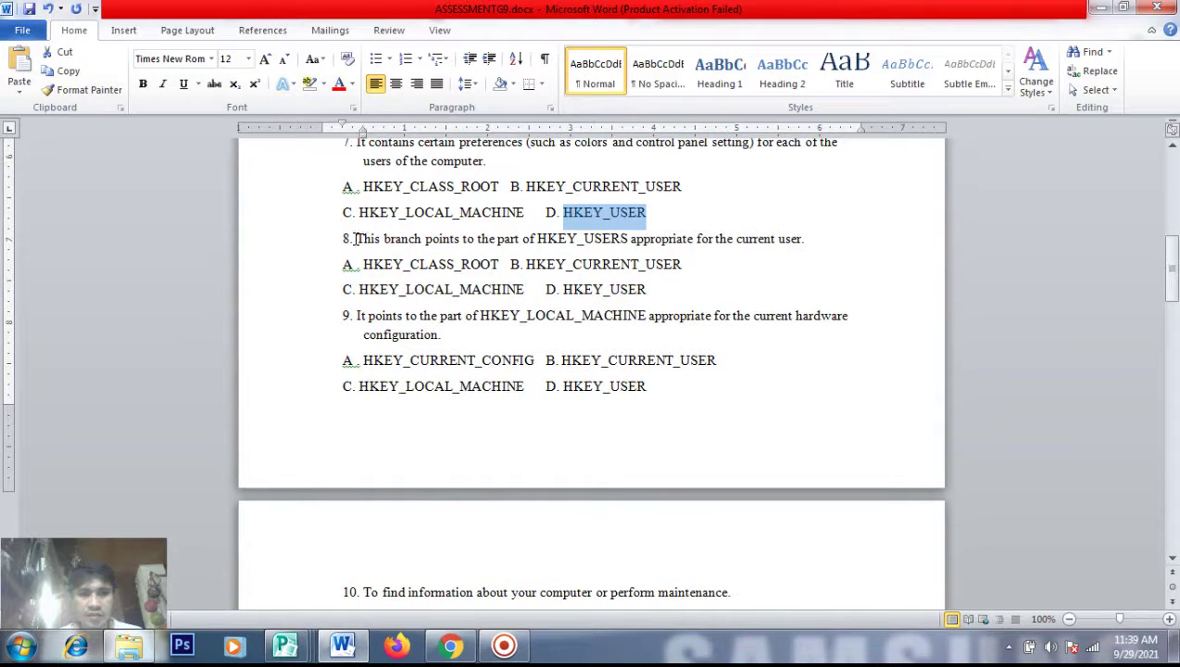
drag(356, 239, 809, 245)
key(ctrl+c)
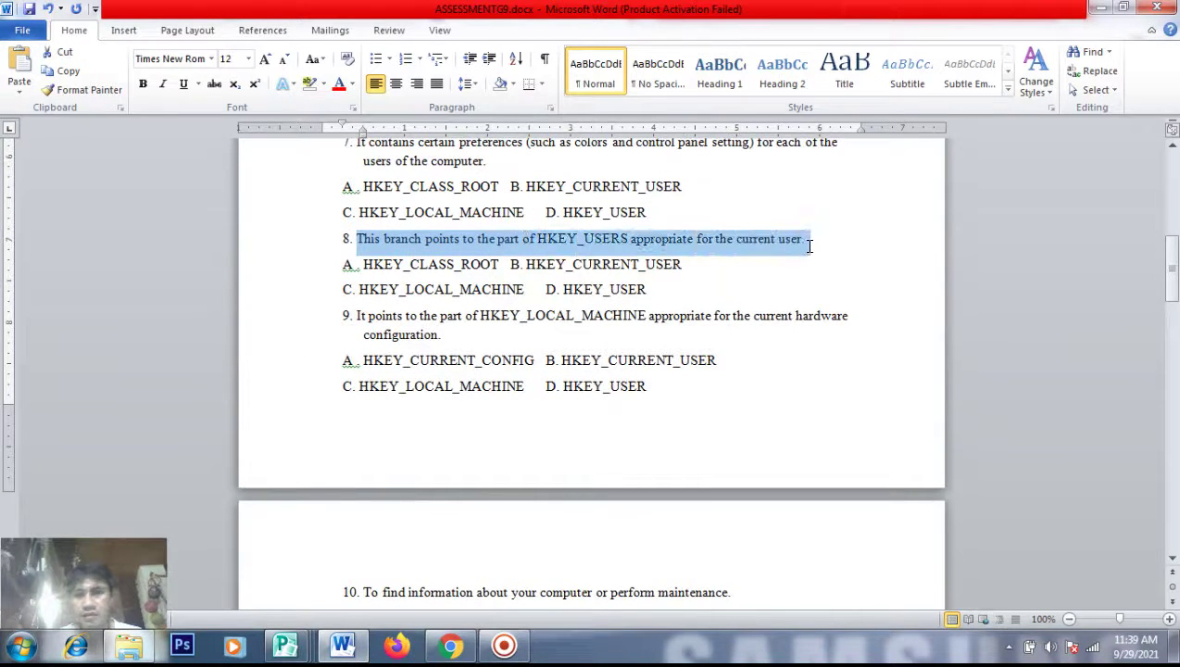
key(alt+Tab)
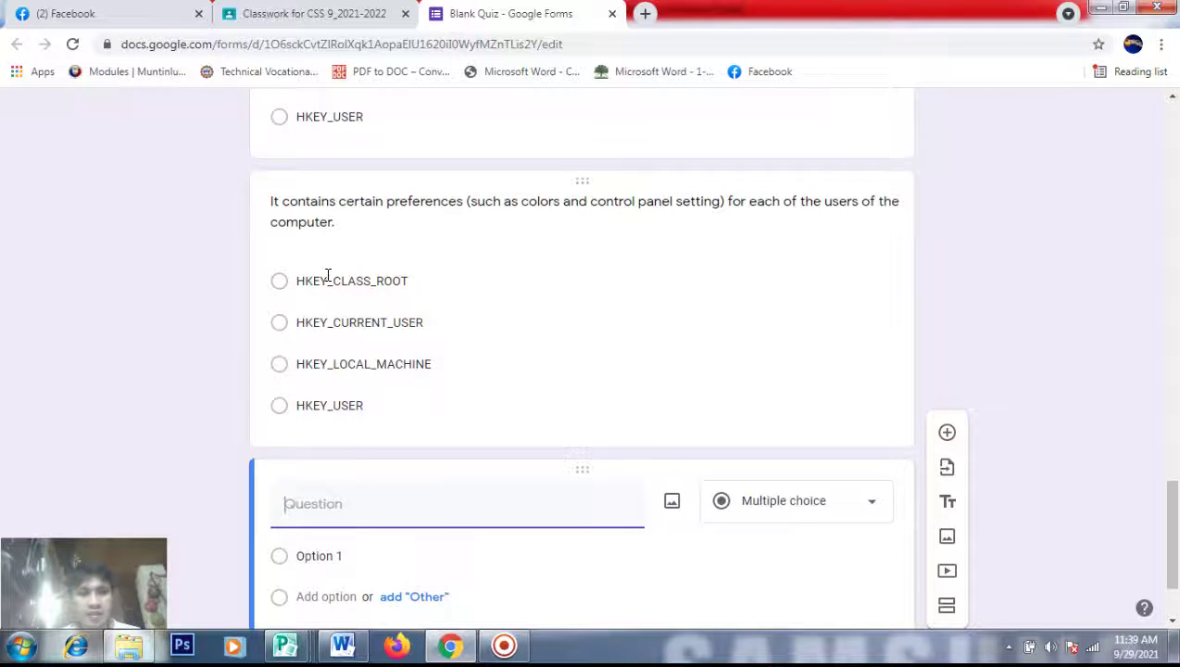
key(ctrl+v)
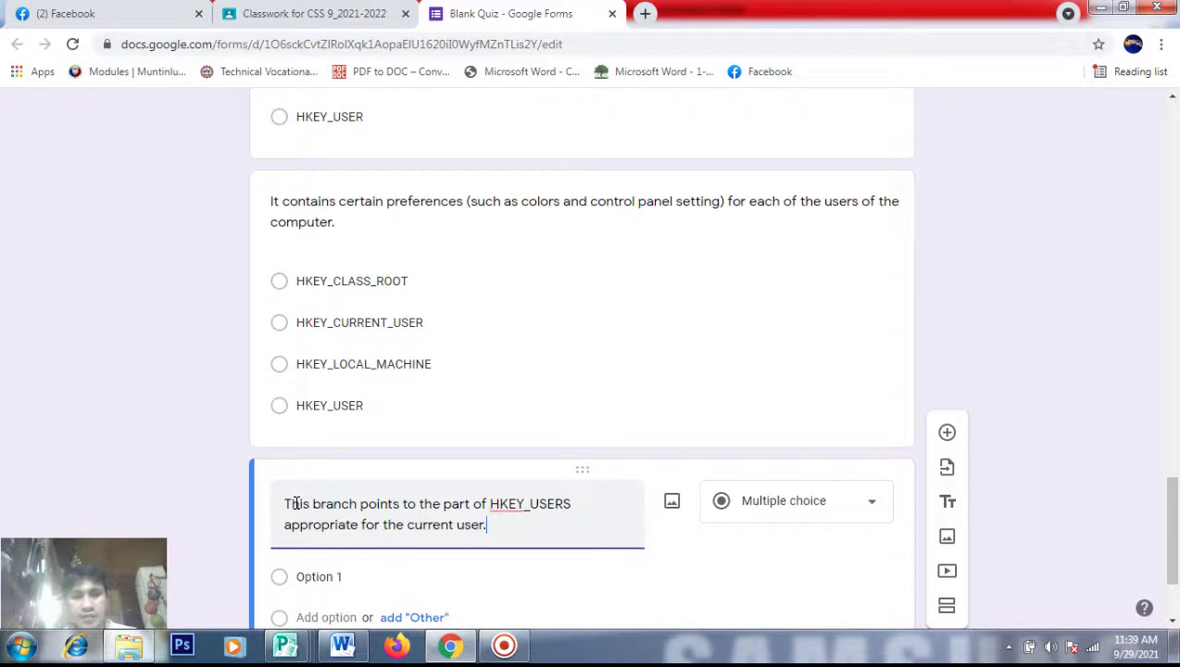
Copy "HKEY_CLASS_ROOT", choice A of question 8 in Word, and enter it as the first option of the eighth question in the Chrome form
key(alt+Tab)
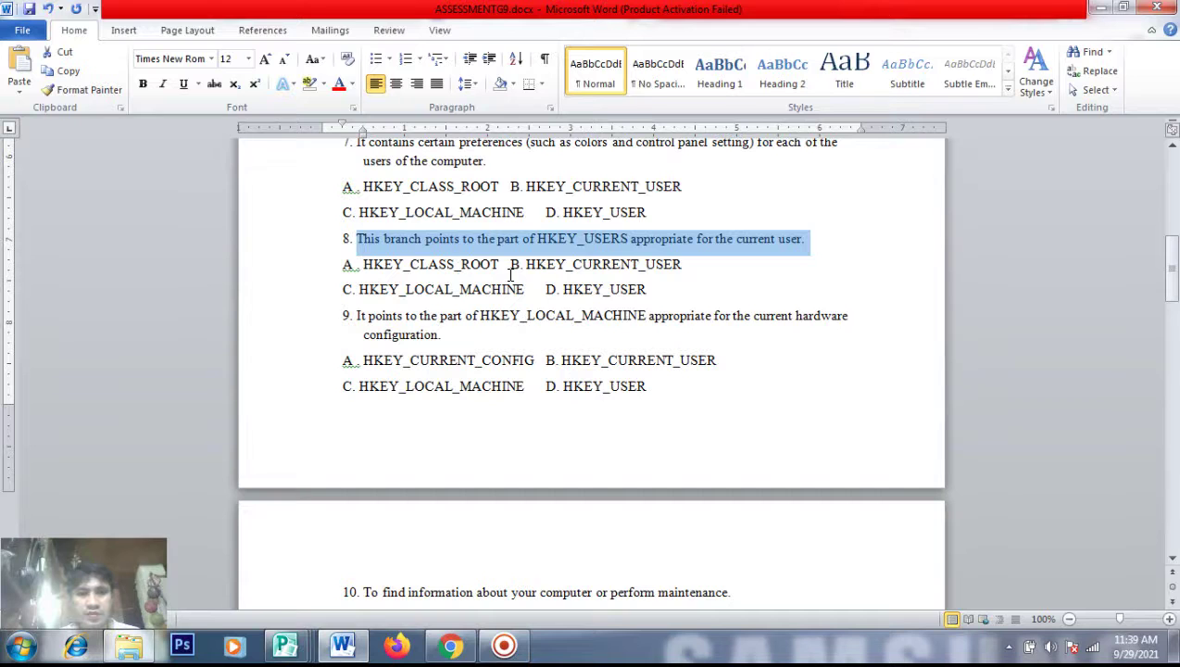
drag(500, 265, 380, 267)
key(ctrl+c)
key(alt+Tab)
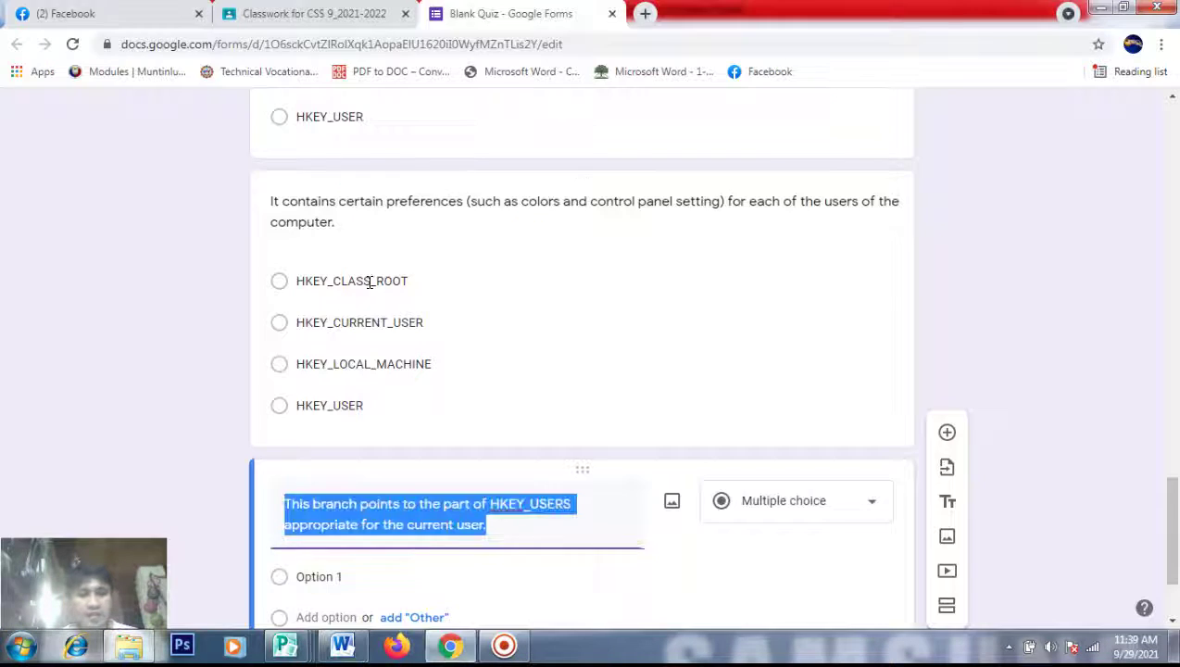
click(315, 578)
key(ctrl+v)
Copy "HKEY_CURRENT_USER", choice B of question 8 in Word, and add it as the second option of the eighth question in the Chrome form
key(alt+Tab)
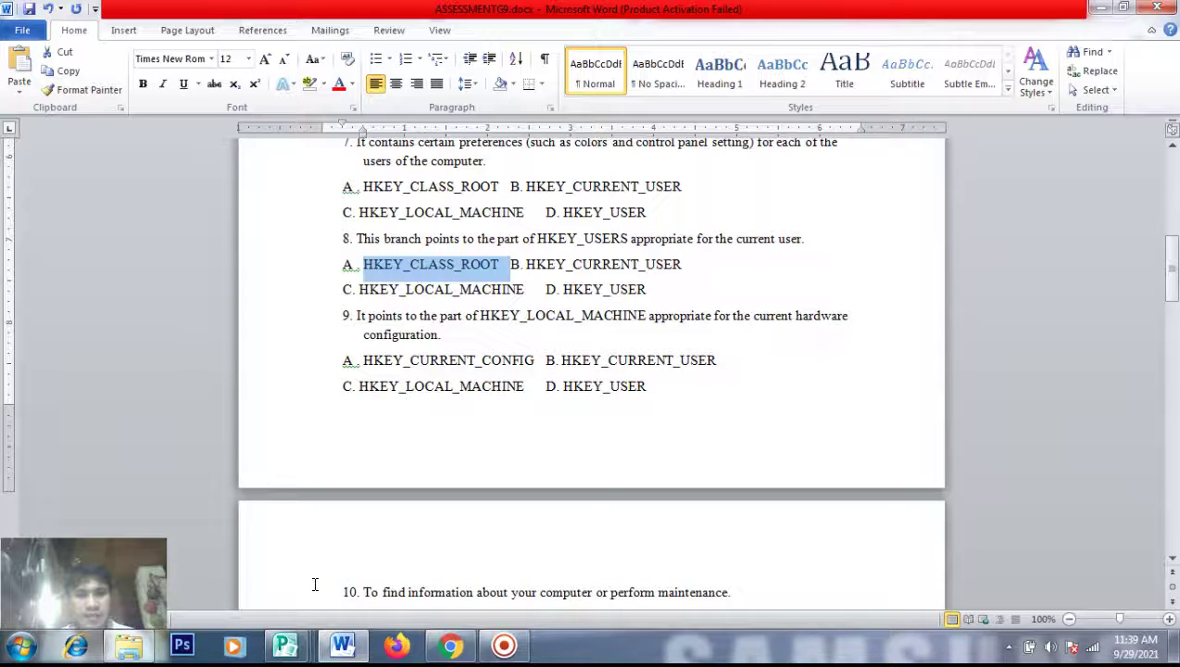
drag(686, 264, 526, 264)
key(ctrl+c)
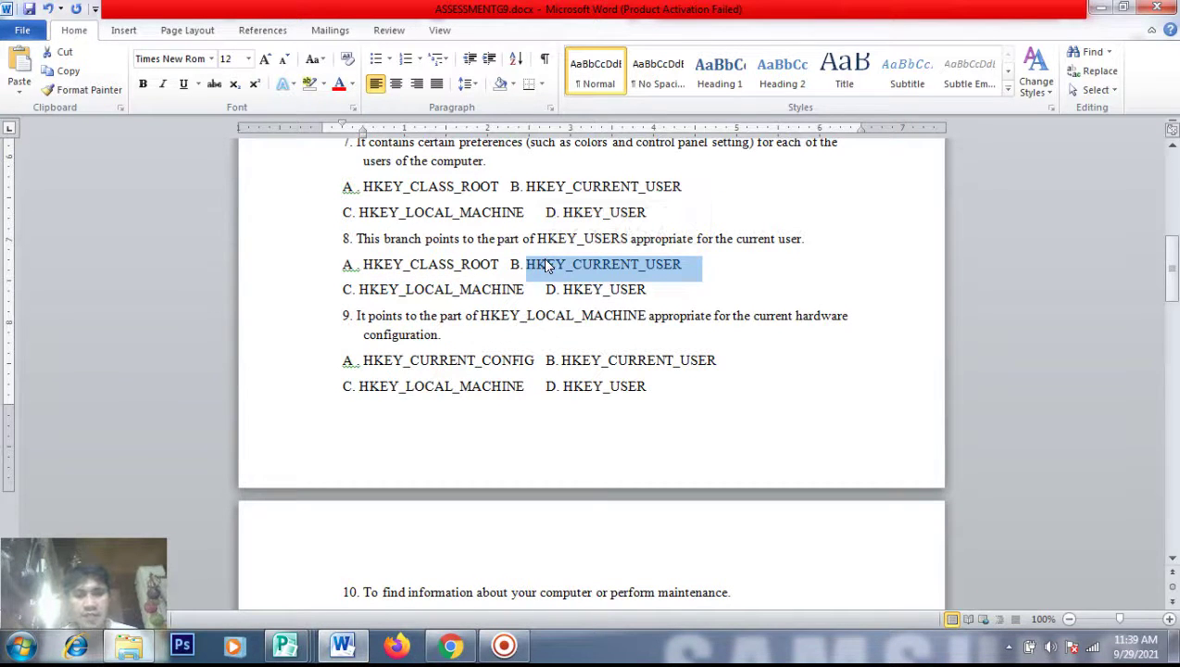
key(alt+Tab)
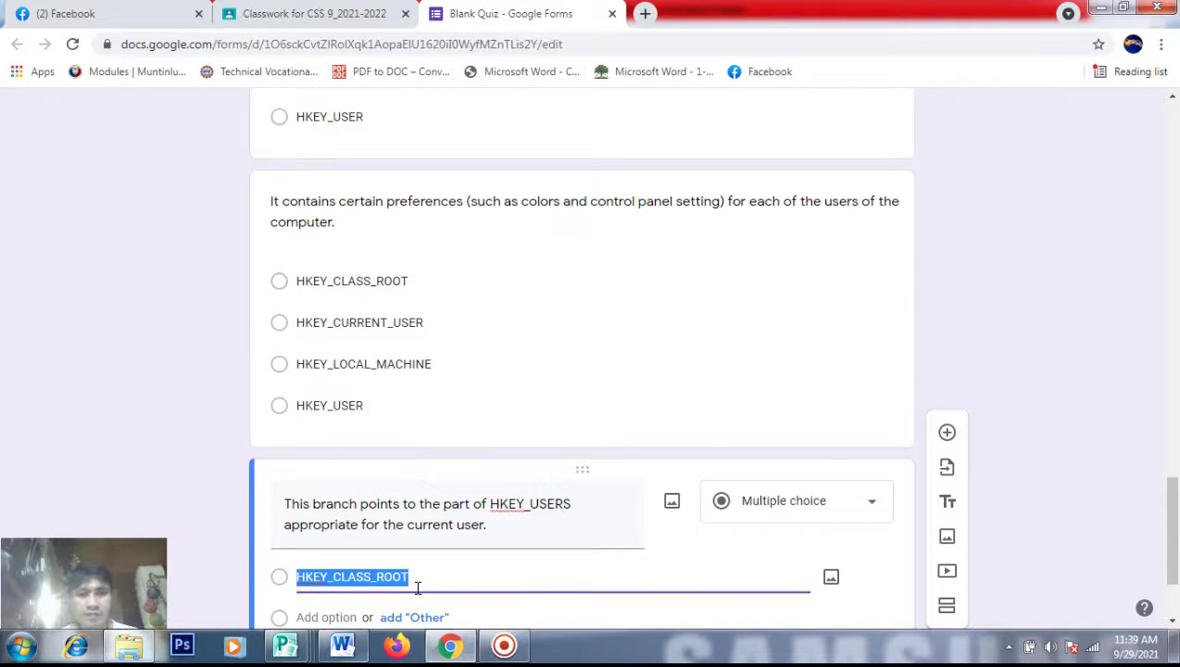
drag(1168, 528, 1168, 555)
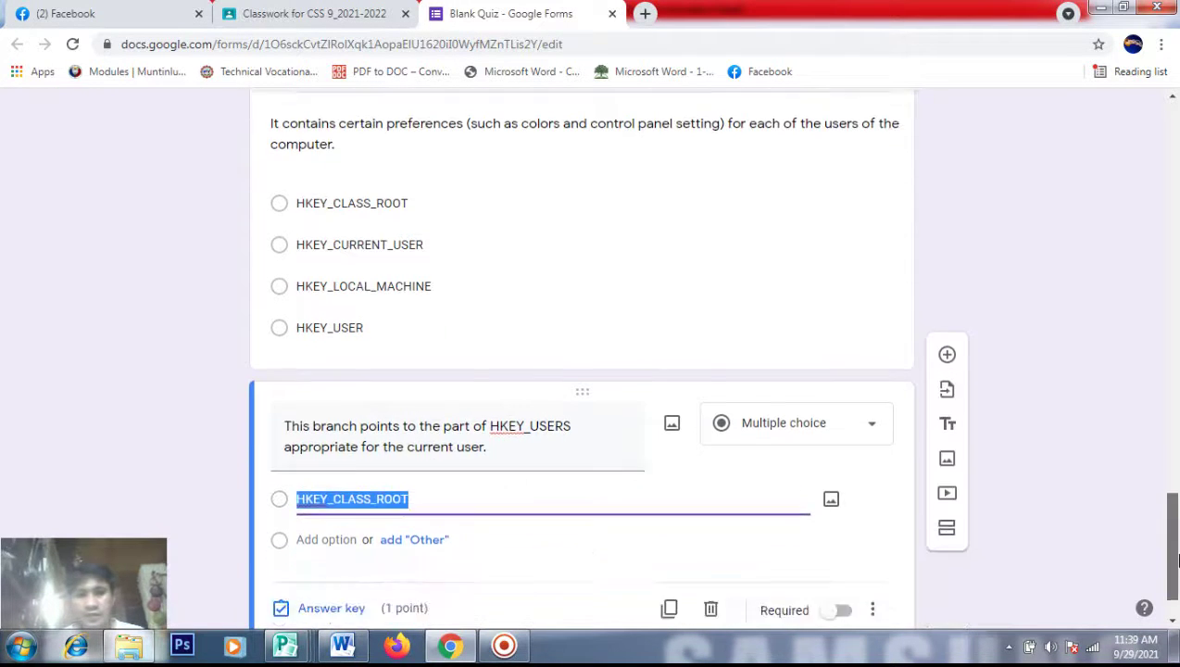
click(319, 474)
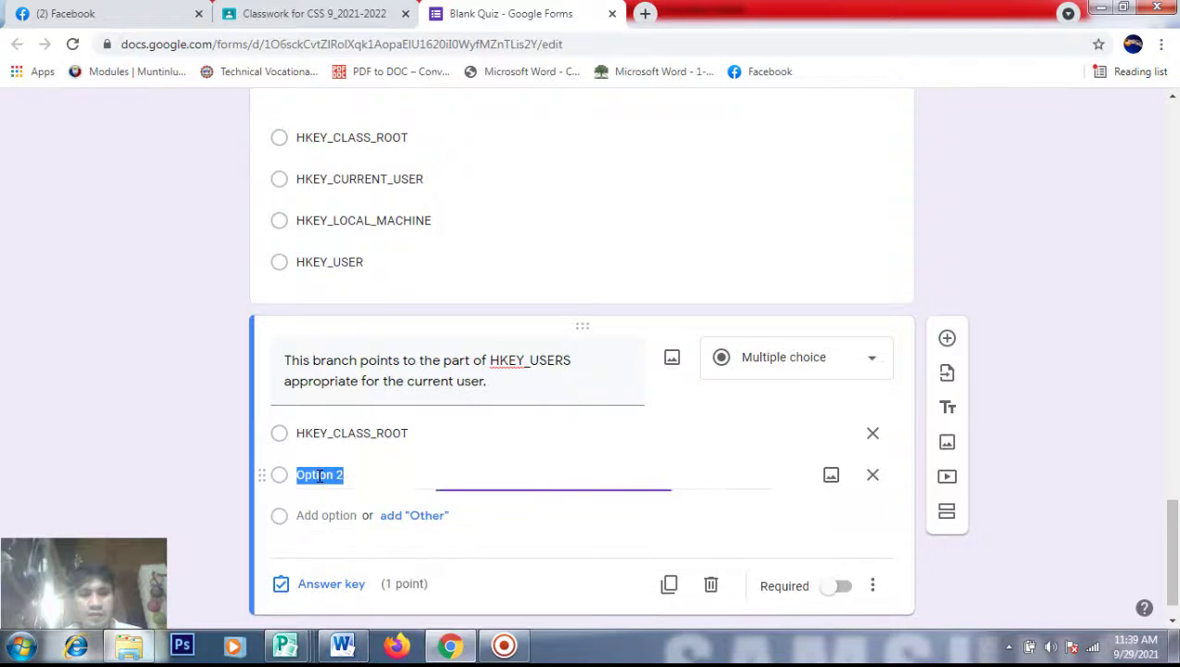
key(ctrl+v)
Switch to Word and select "HKEY_LOCAL_MACHINE", choice C of question 8, for copying into the form
key(alt+Tab)
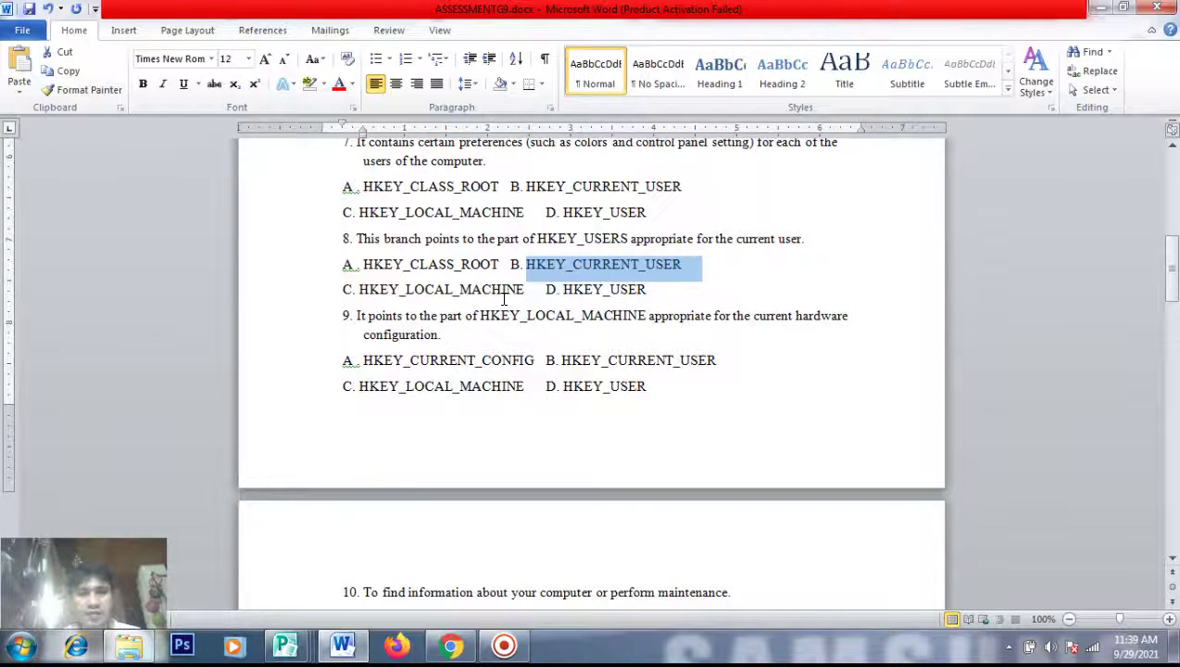
drag(525, 290, 378, 290)
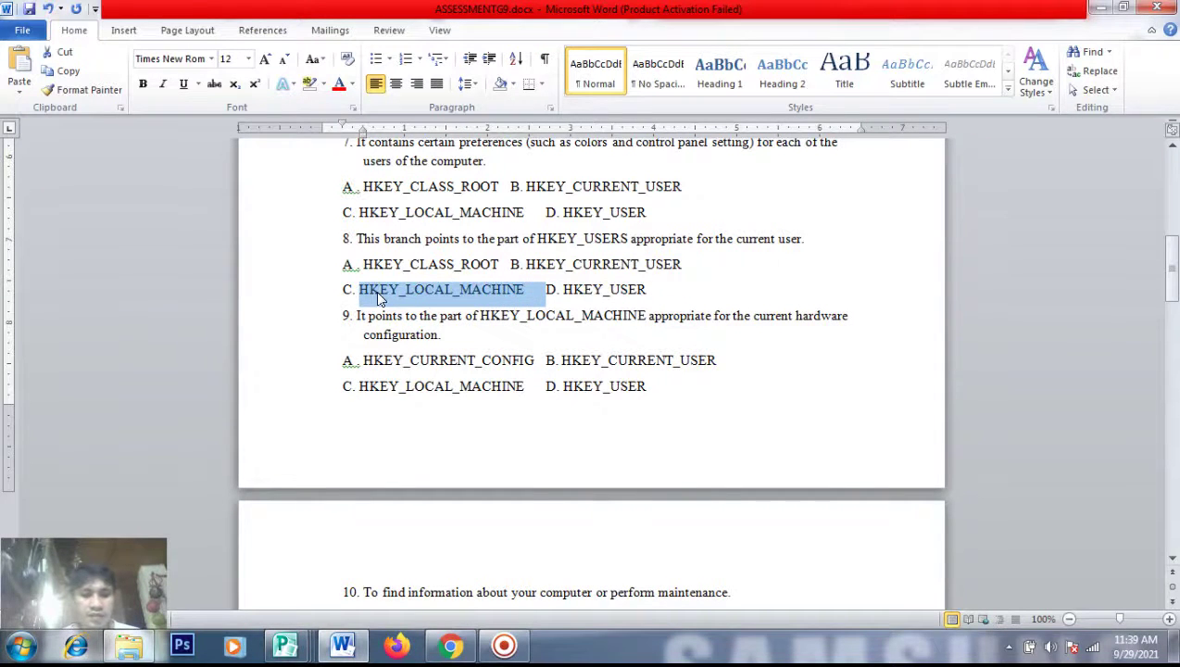
Copy HKEY_LOCAL_MACHINE from item 8 in Word into the Google Forms question as its third answer option
key(ctrl+c)
key(alt+Tab)
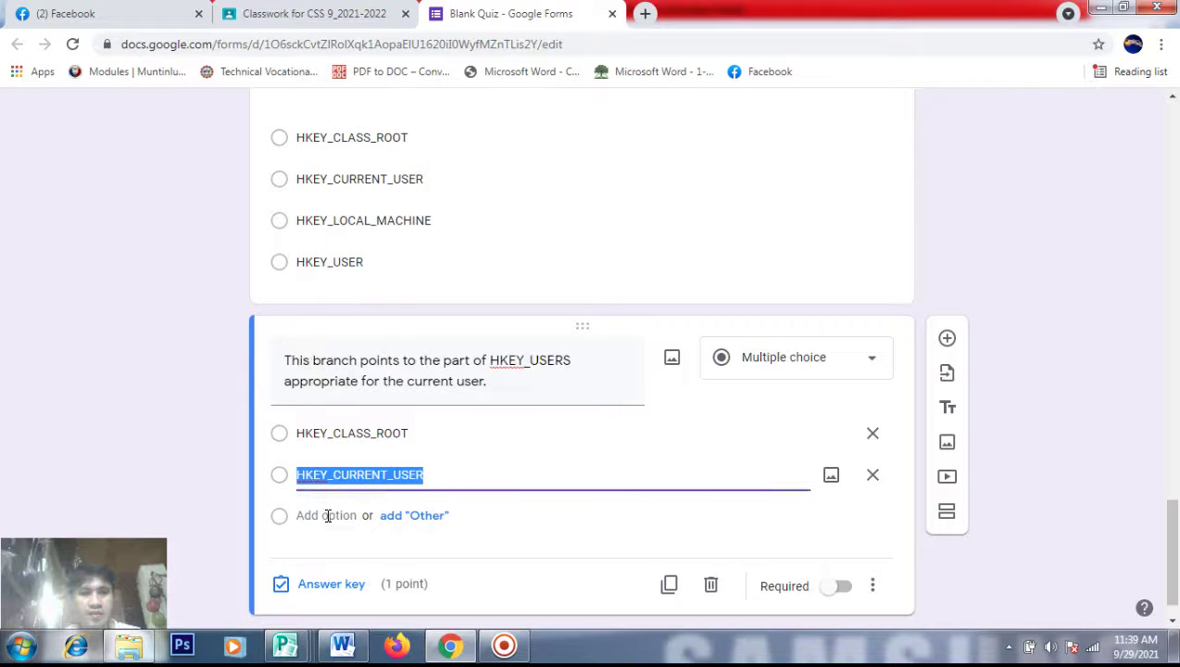
click(327, 516)
key(ctrl+v)
Copy choice D of item 8, HKEY_USER, from the Word document into the form question as its fourth option
key(alt+Tab)
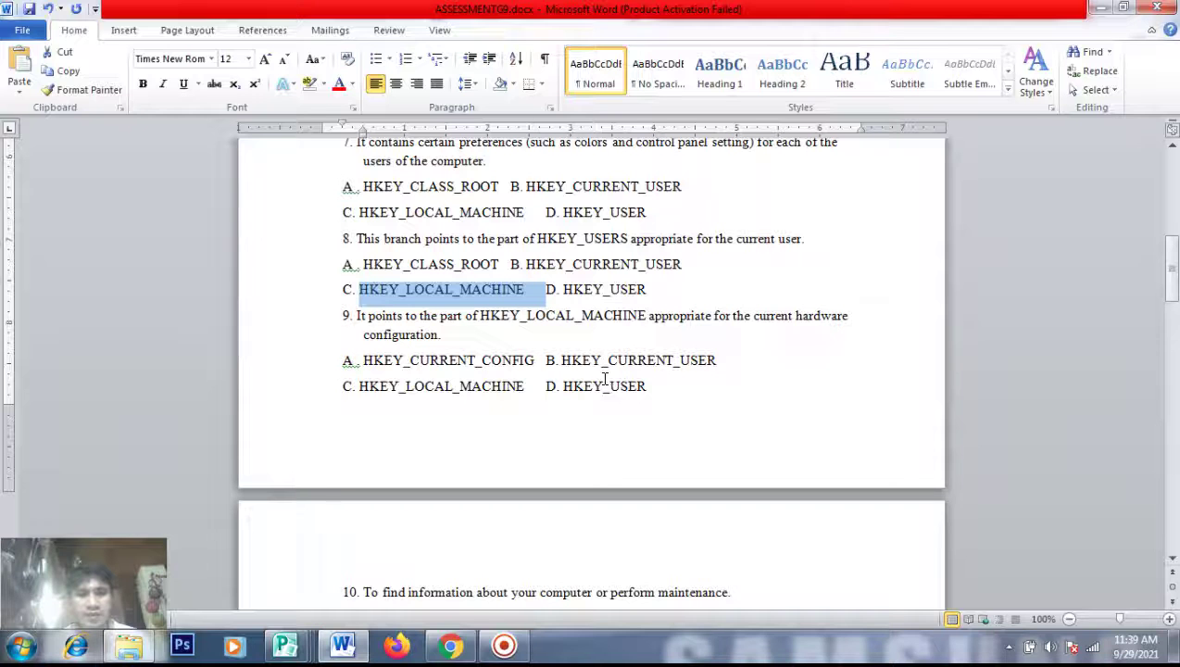
drag(651, 291, 576, 293)
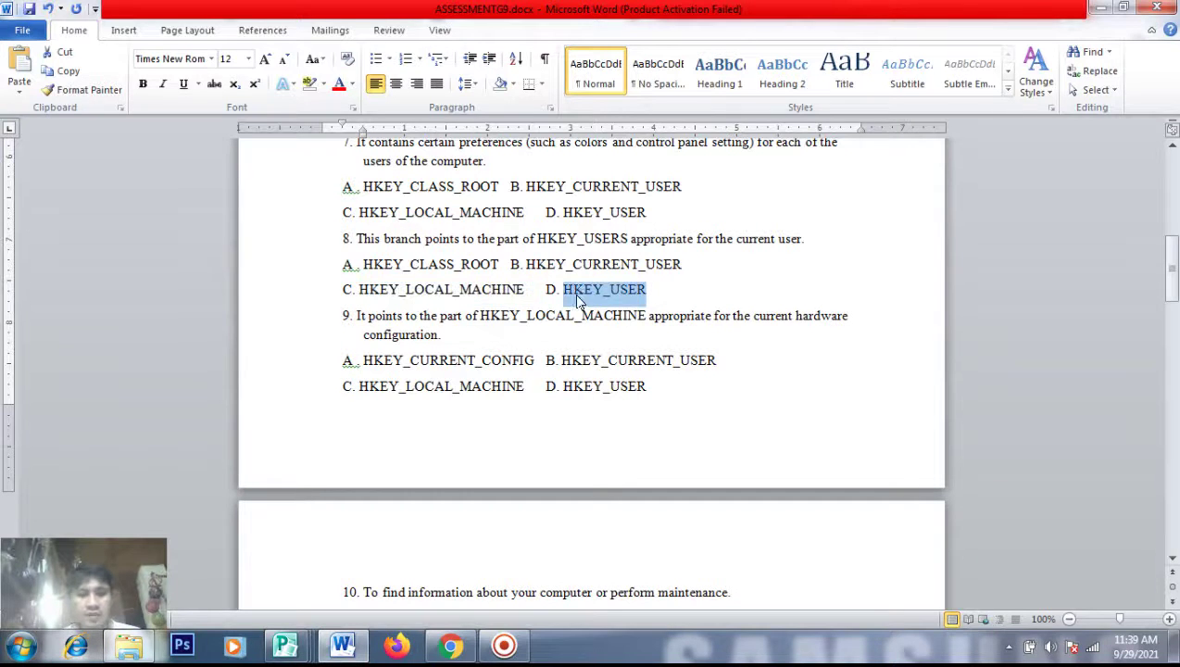
key(ctrl+c)
key(alt+Tab)
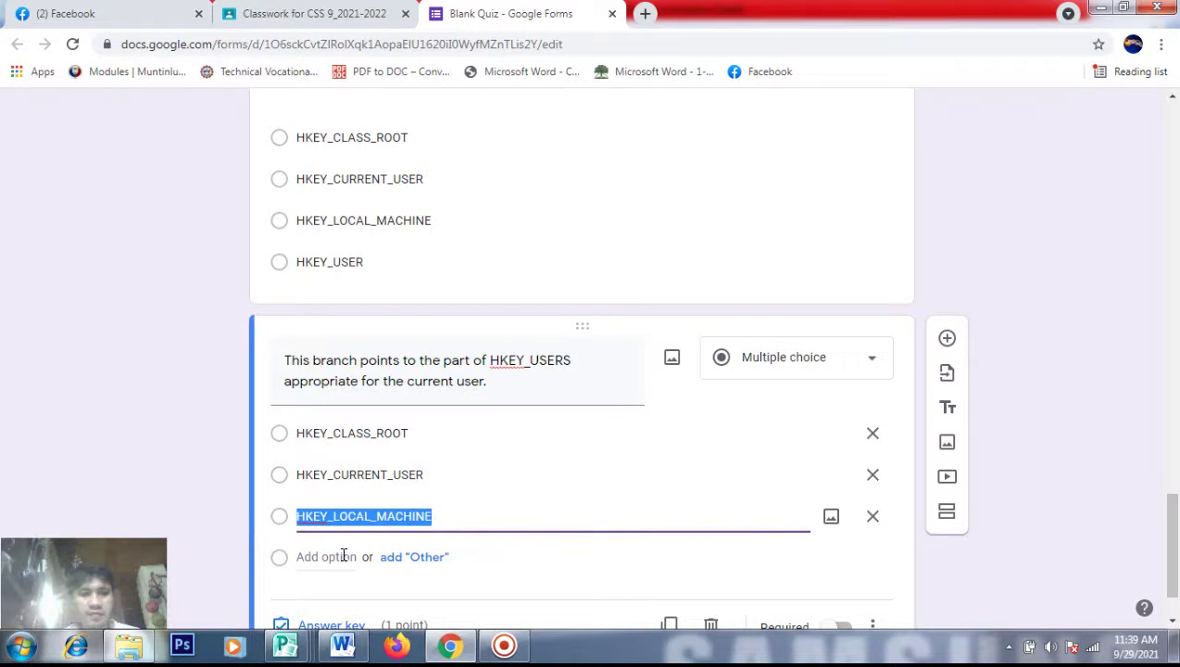
click(343, 556)
key(ctrl+v)
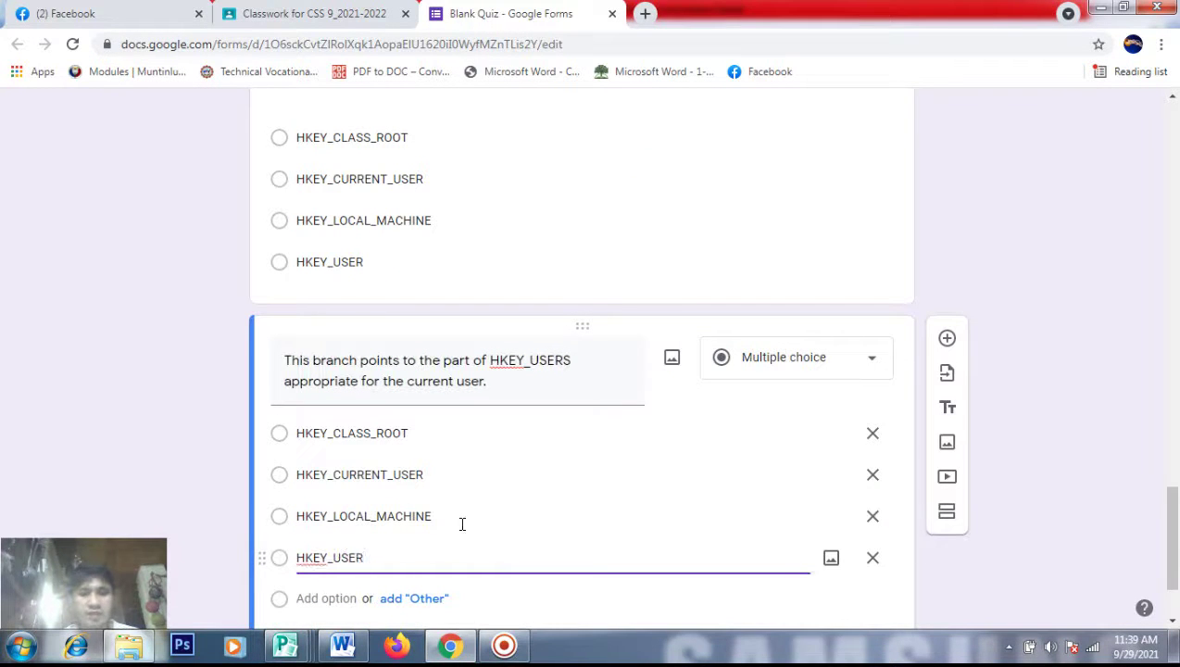
Check item 8 in the Word answer list and mark HKEY_CURRENT_USER as the correct answer in the form's answer key
scroll(1171, 565, down, 2)
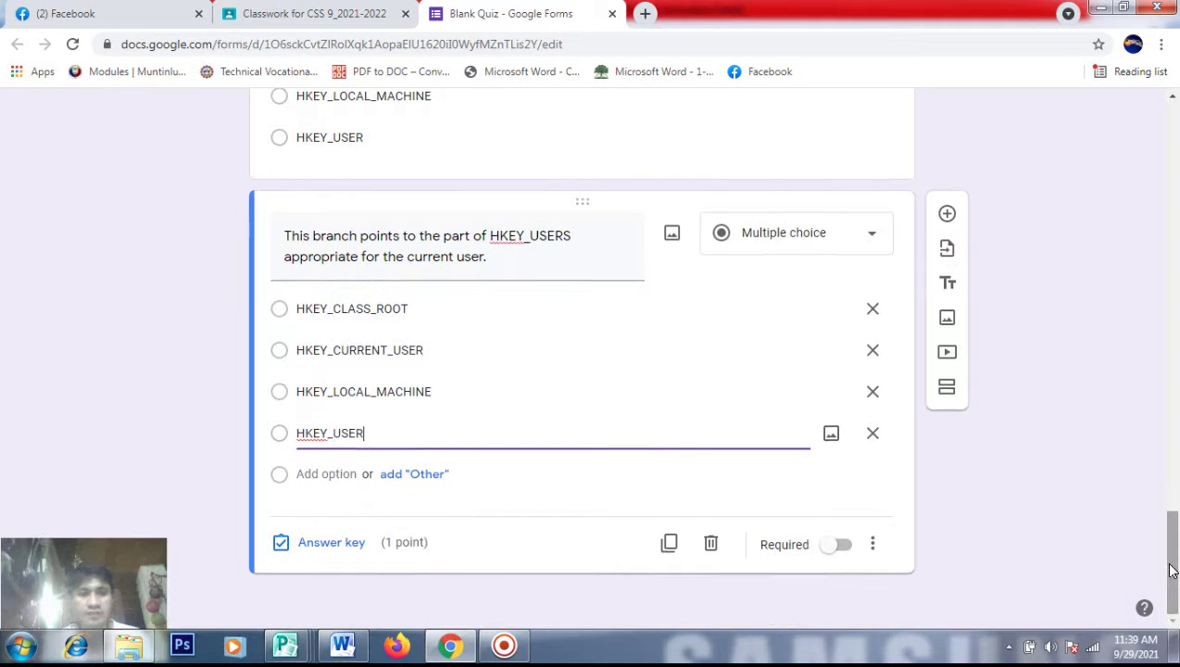
key(alt+Tab)
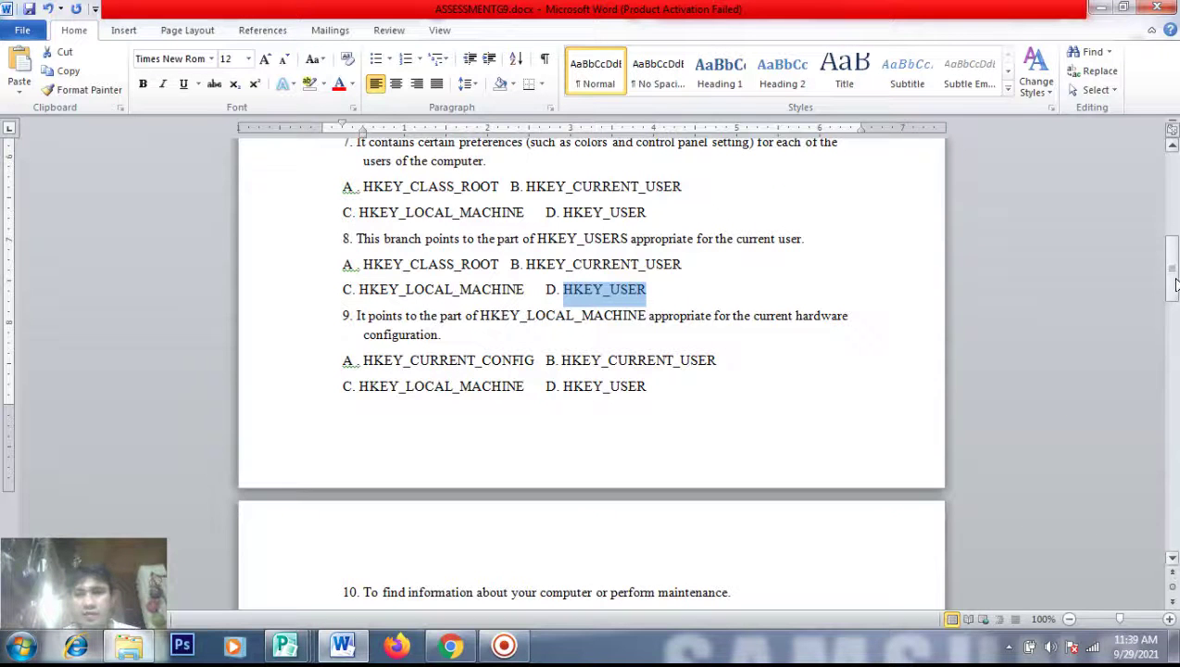
drag(1173, 278, 1172, 361)
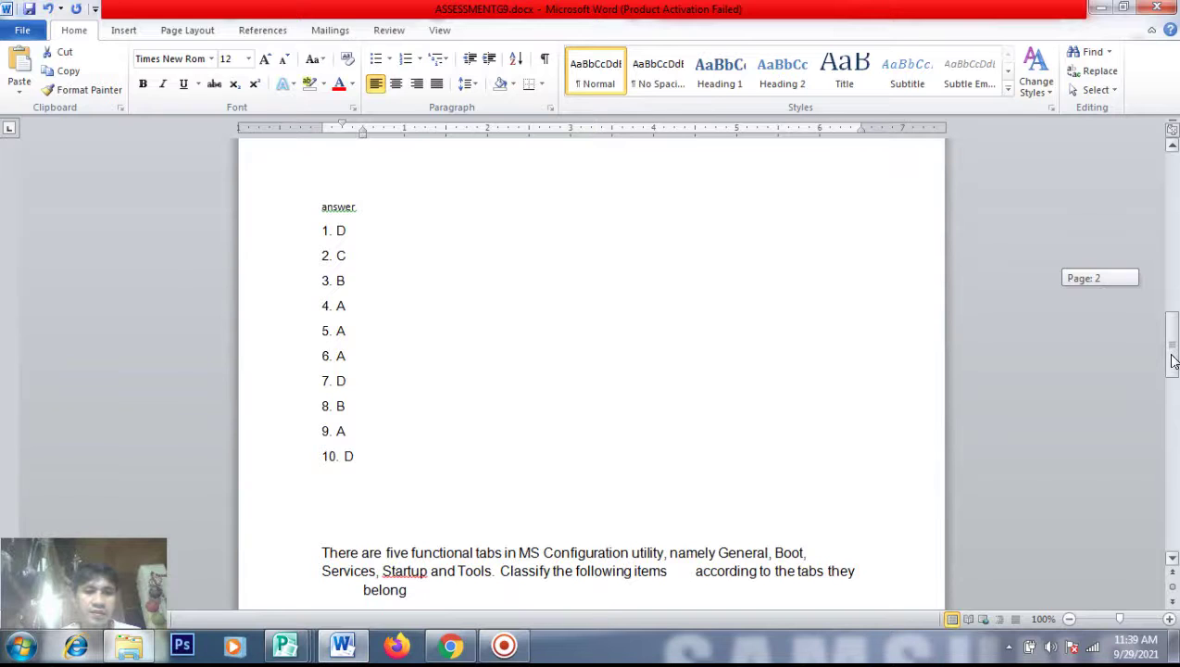
drag(1172, 362, 1173, 361)
key(alt+Tab)
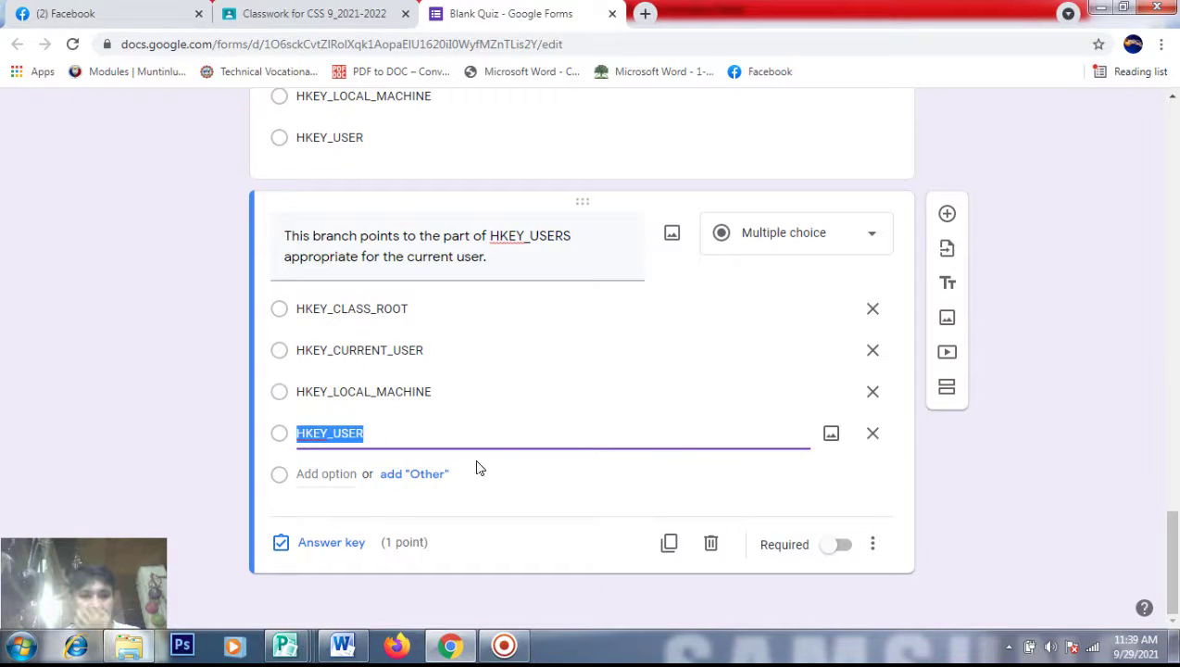
click(327, 544)
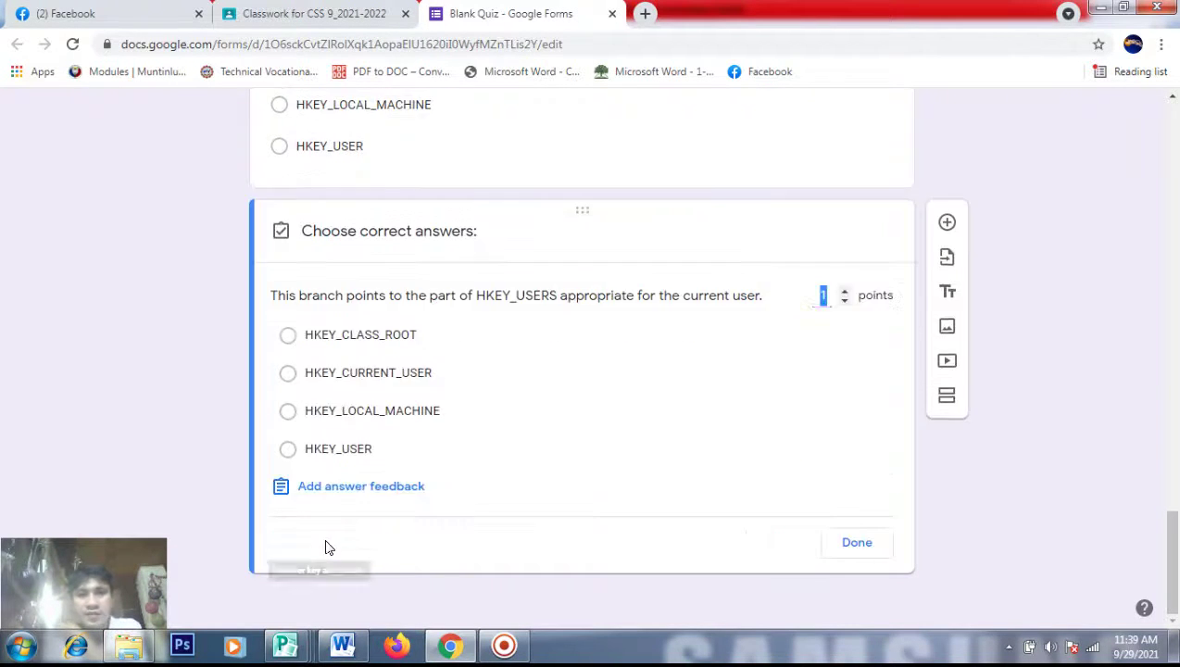
click(362, 381)
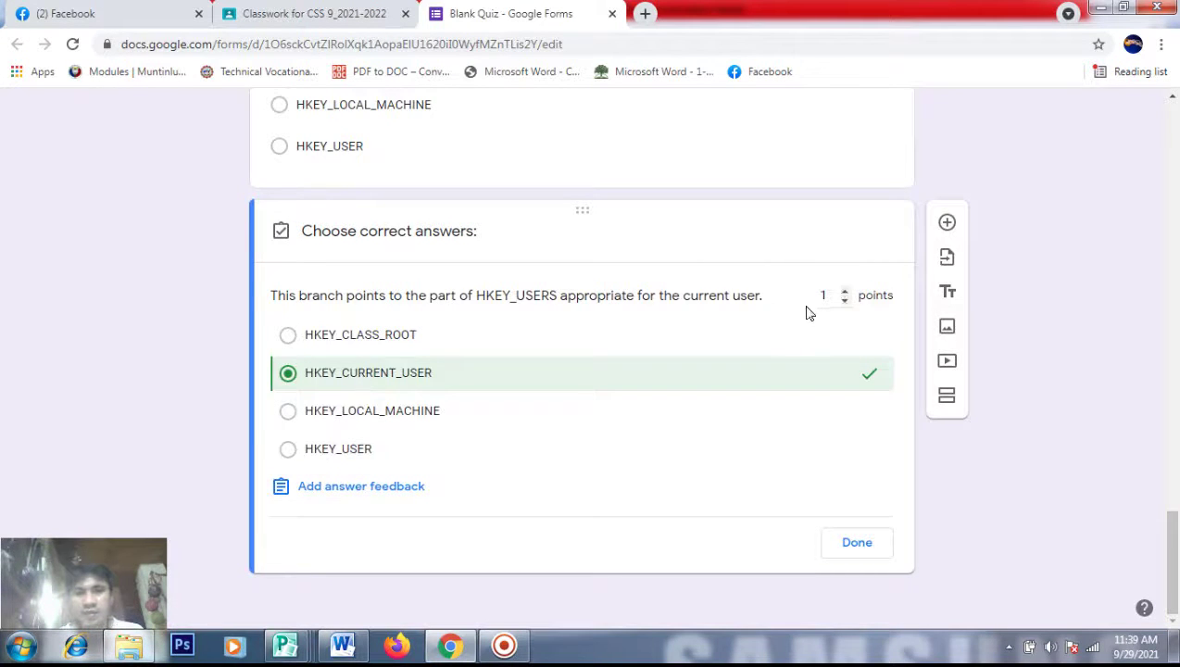
click(867, 548)
click(867, 548)
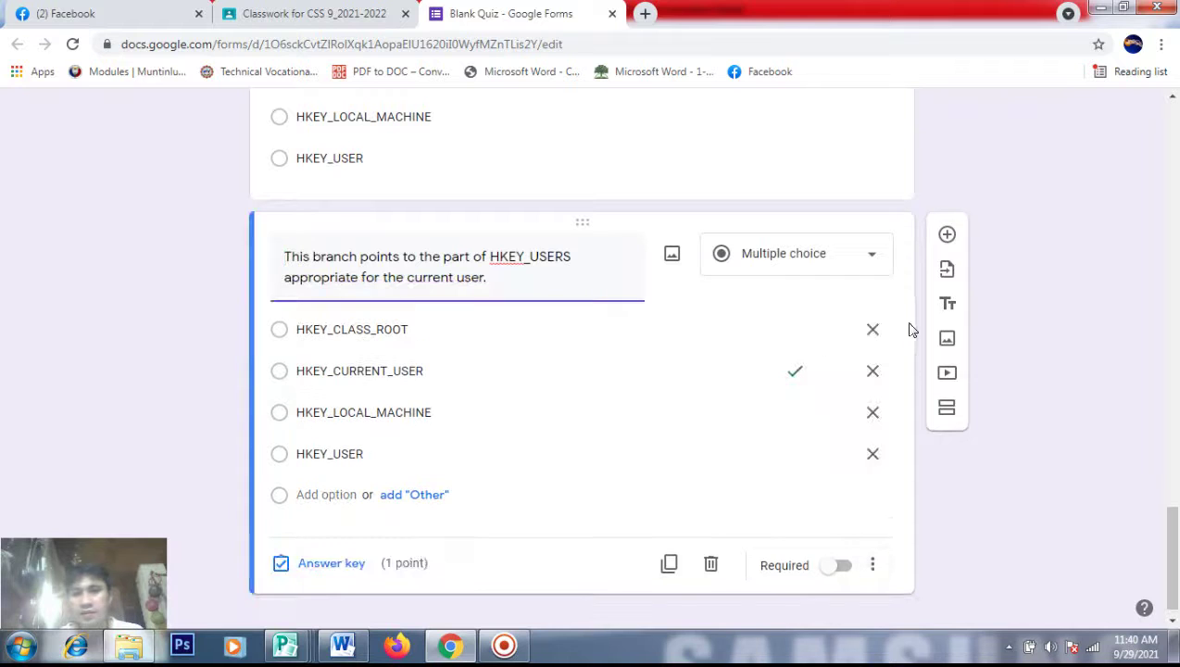
Add a new question to the form and fill in its text with item 9 from the Word document
click(946, 237)
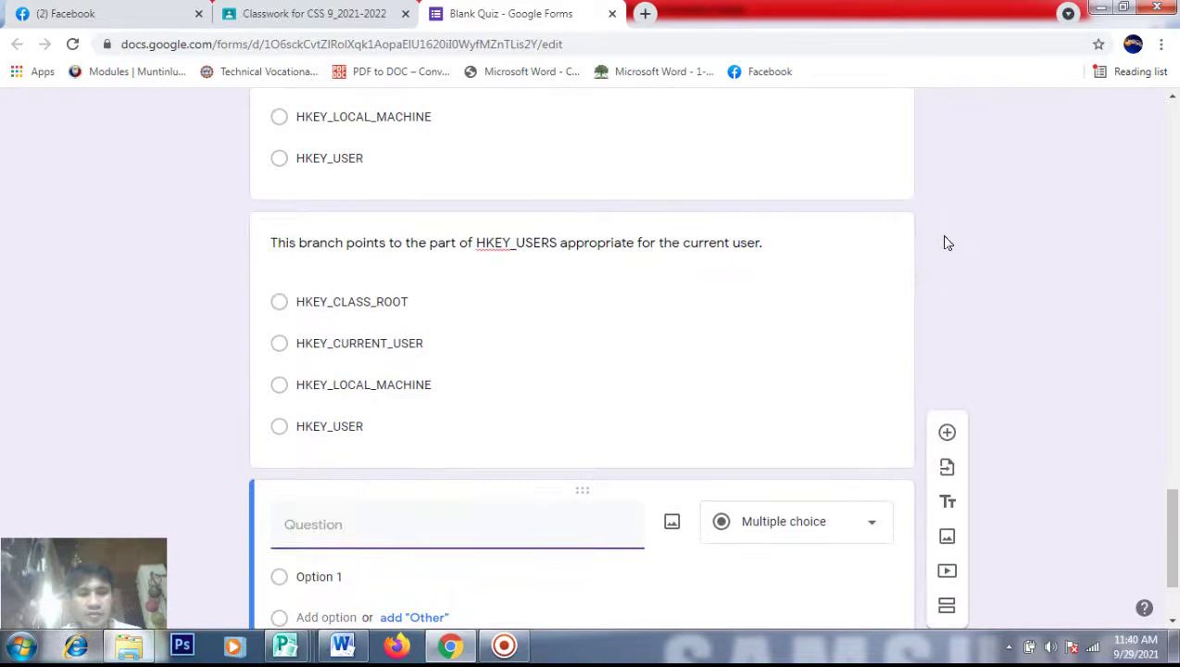
key(alt+Tab)
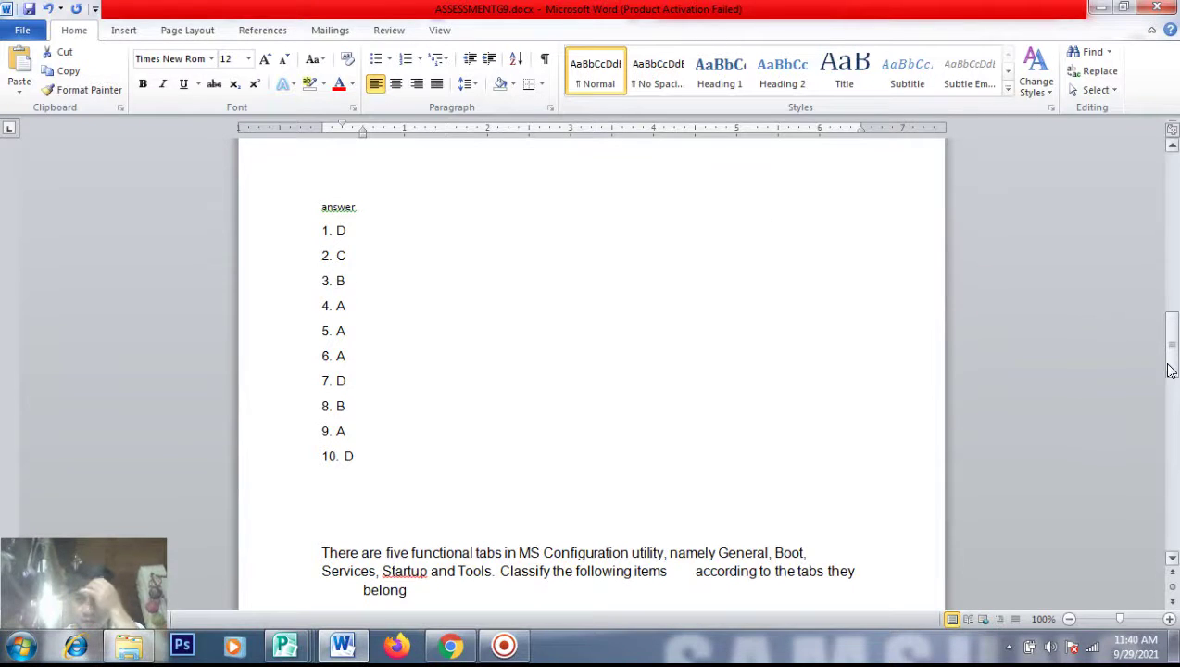
drag(1172, 372, 1173, 305)
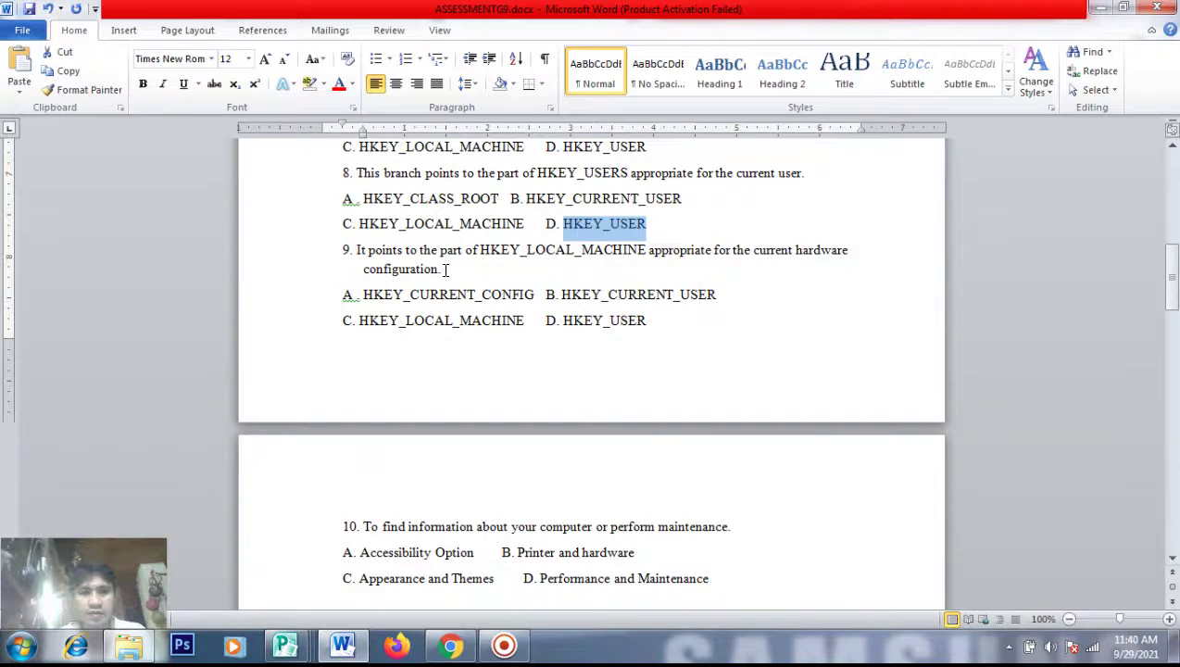
drag(445, 269, 359, 251)
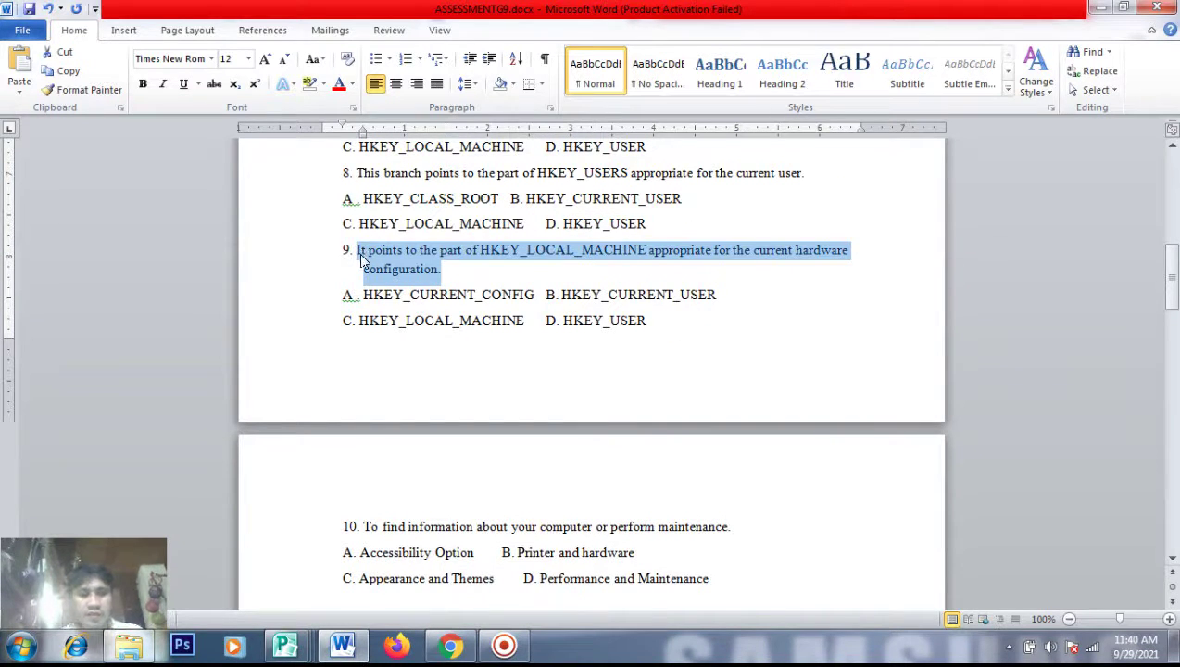
key(alt+Tab)
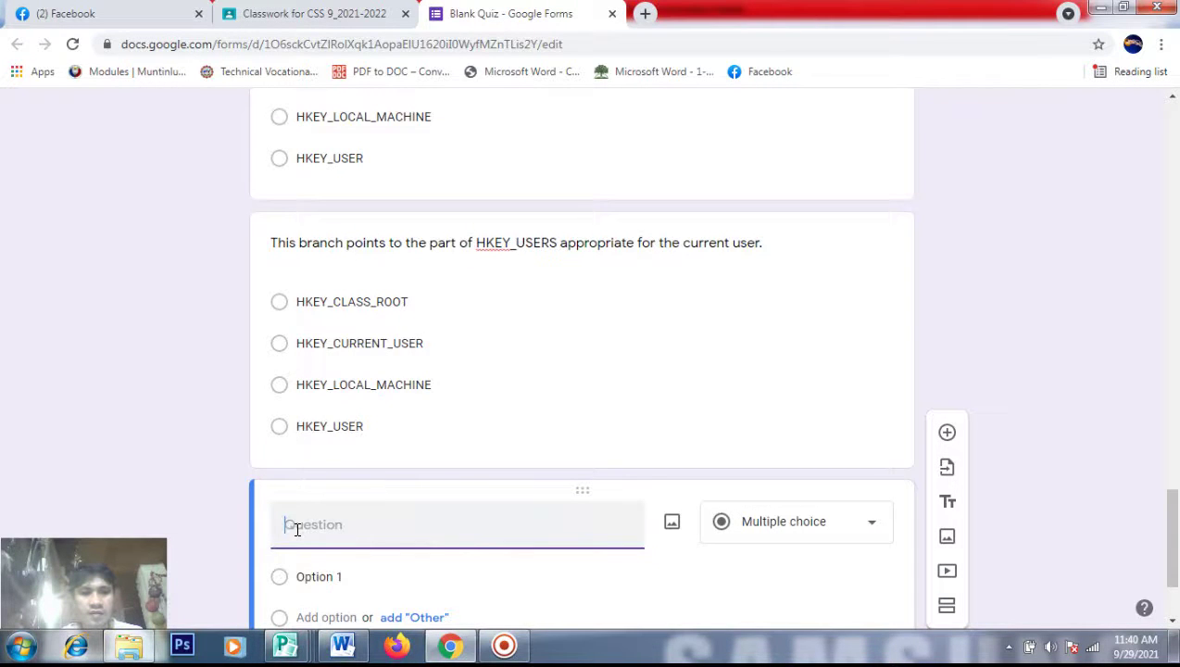
key(ctrl+v)
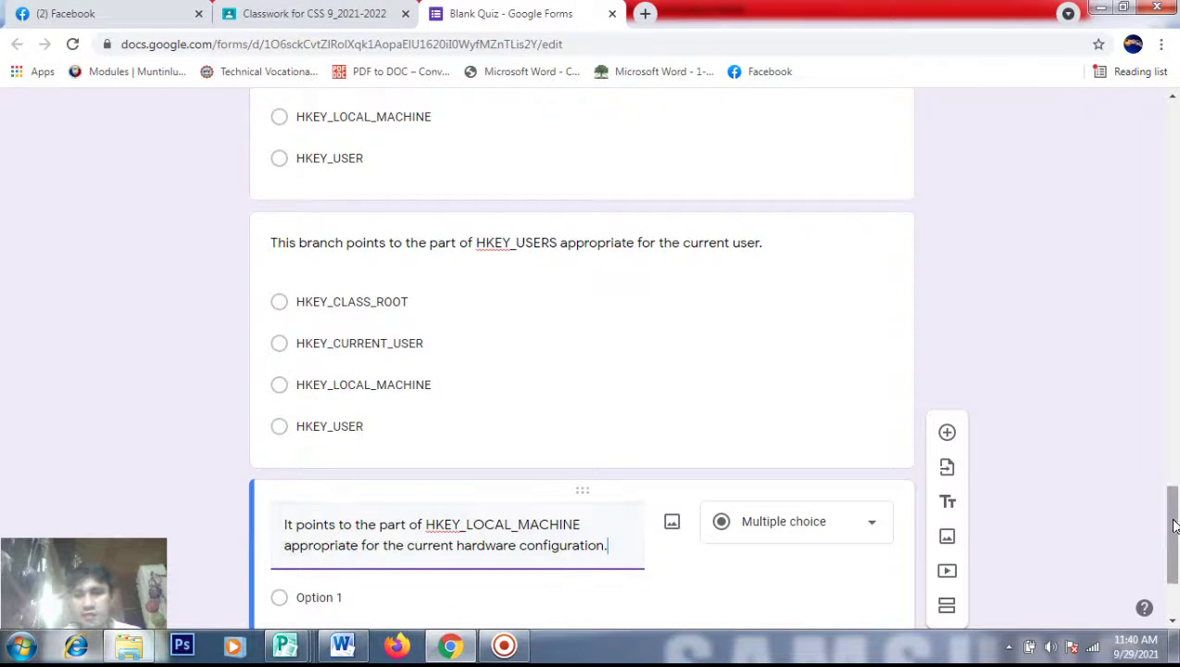
Copy choice A of item 9, HKEY_CURRENT_CONFIG, from Word into the new question's first option
drag(1171, 548, 1172, 580)
key(alt+Tab)
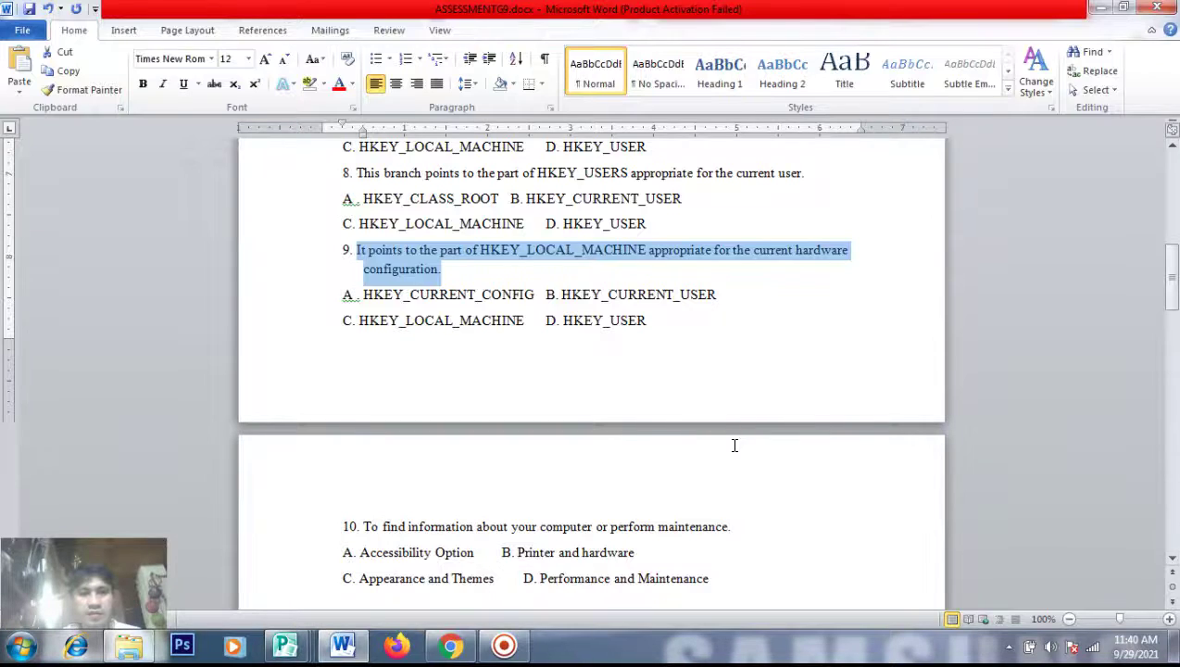
drag(535, 295, 366, 295)
key(alt+Tab)
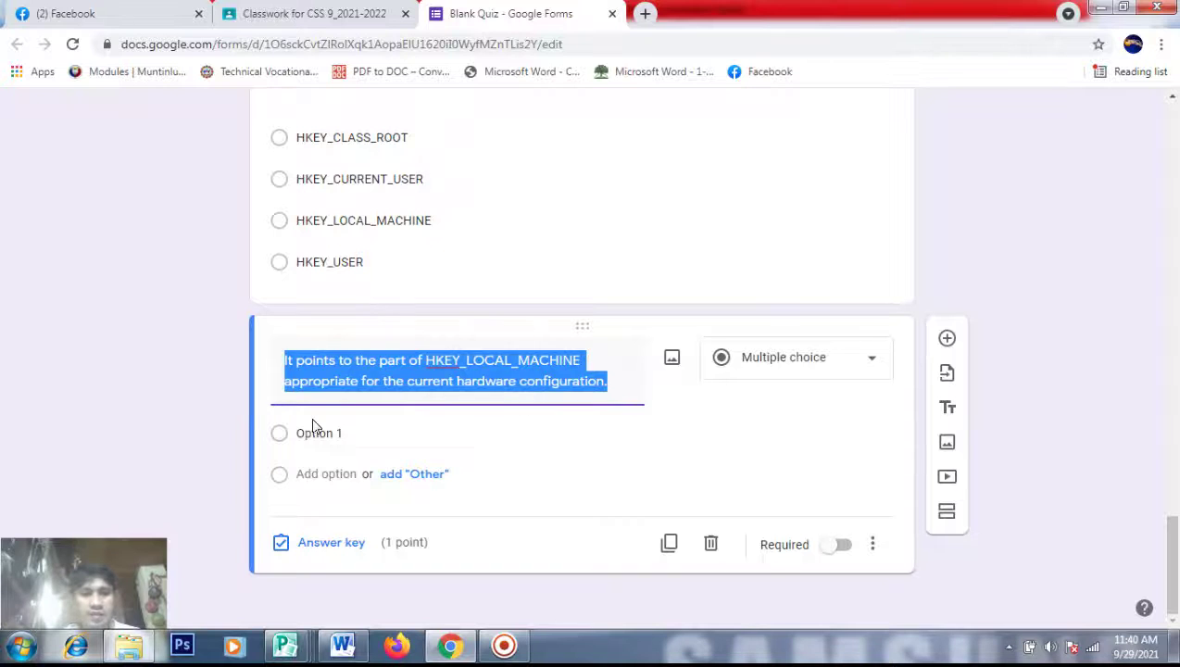
click(312, 433)
key(ctrl+v)
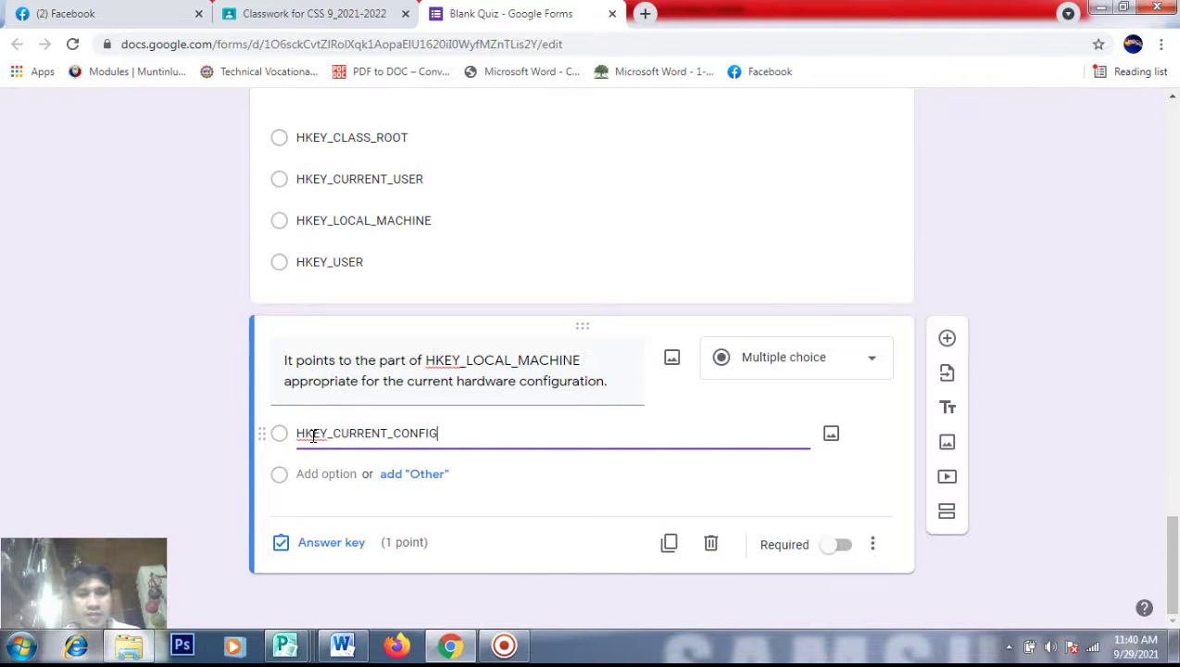
Copy choice B of item 9, HKEY_CURRENT_USER, from Word into the form question as its second option
key(alt+Tab)
drag(718, 295, 576, 288)
key(alt+Tab)
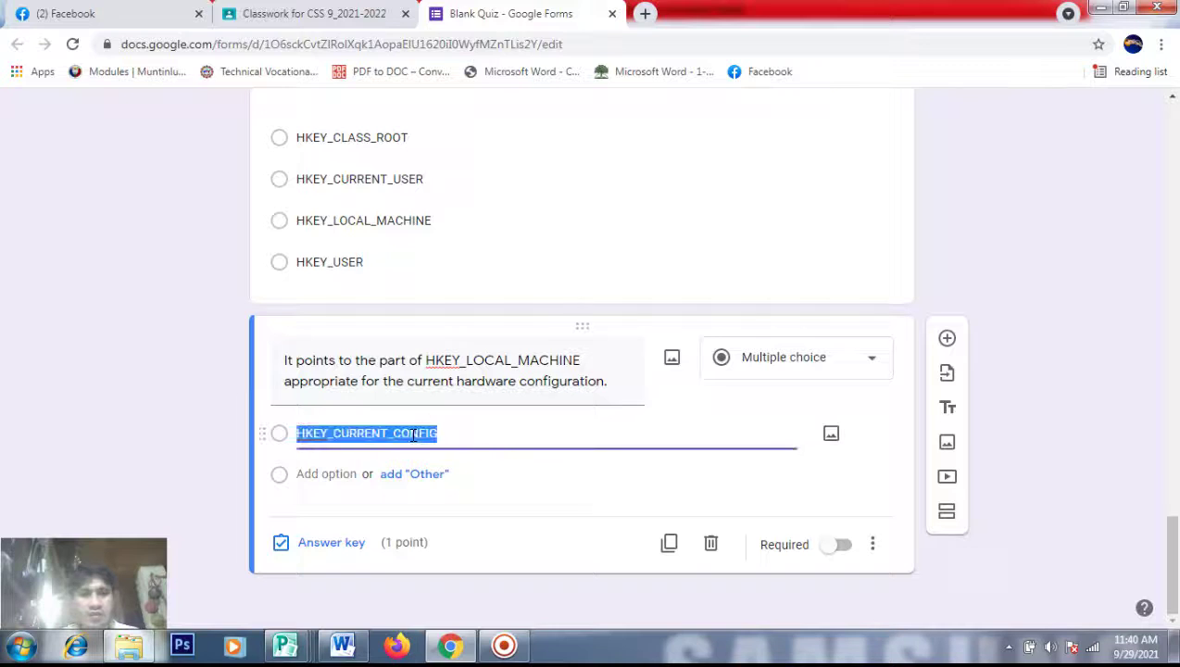
click(313, 472)
key(ctrl+v)
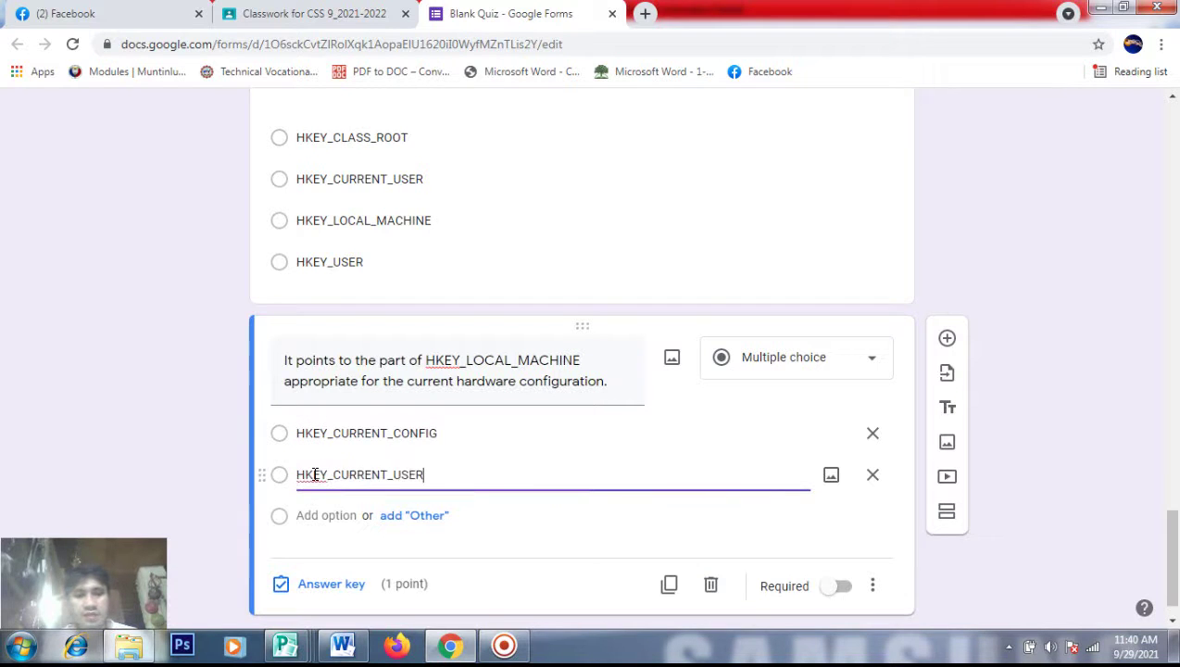
Copy choice C of item 9, HKEY_LOCAL_MACHINE, from Word into the hardware configuration question as its third option
key(alt+Tab)
drag(525, 320, 370, 320)
key(alt+Tab)
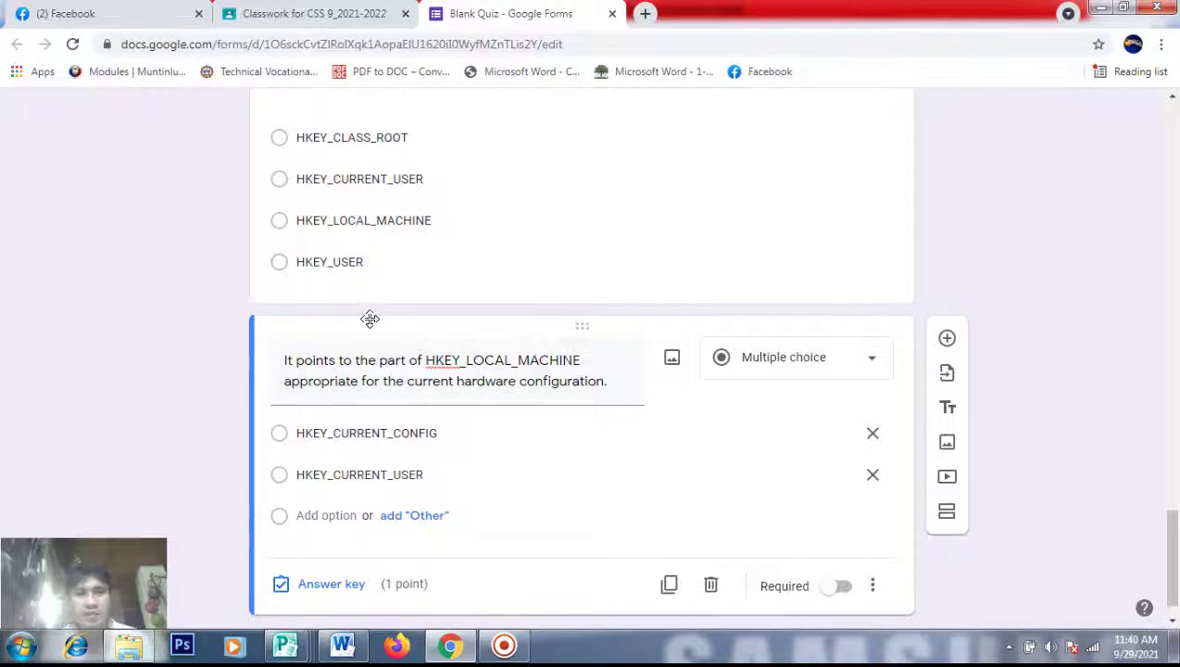
double_click(359, 474)
click(342, 515)
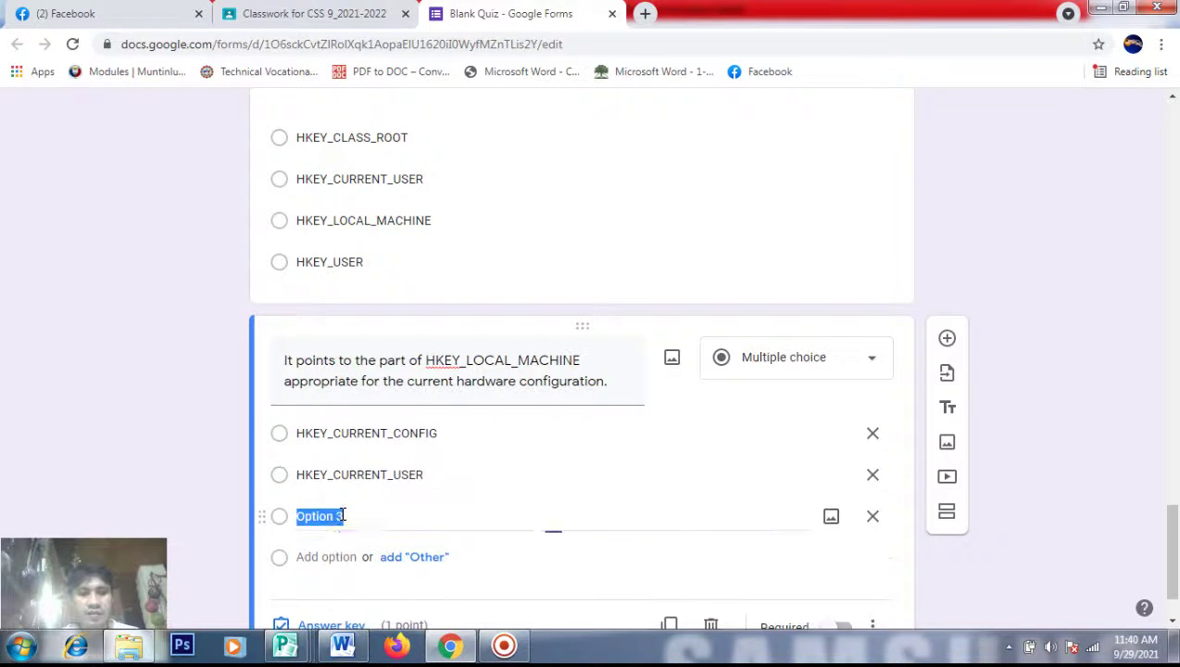
key(ctrl+v)
Copy choice D of item 9, HKEY_USER, from Word into the hardware configuration question as its fourth option
key(alt+Tab)
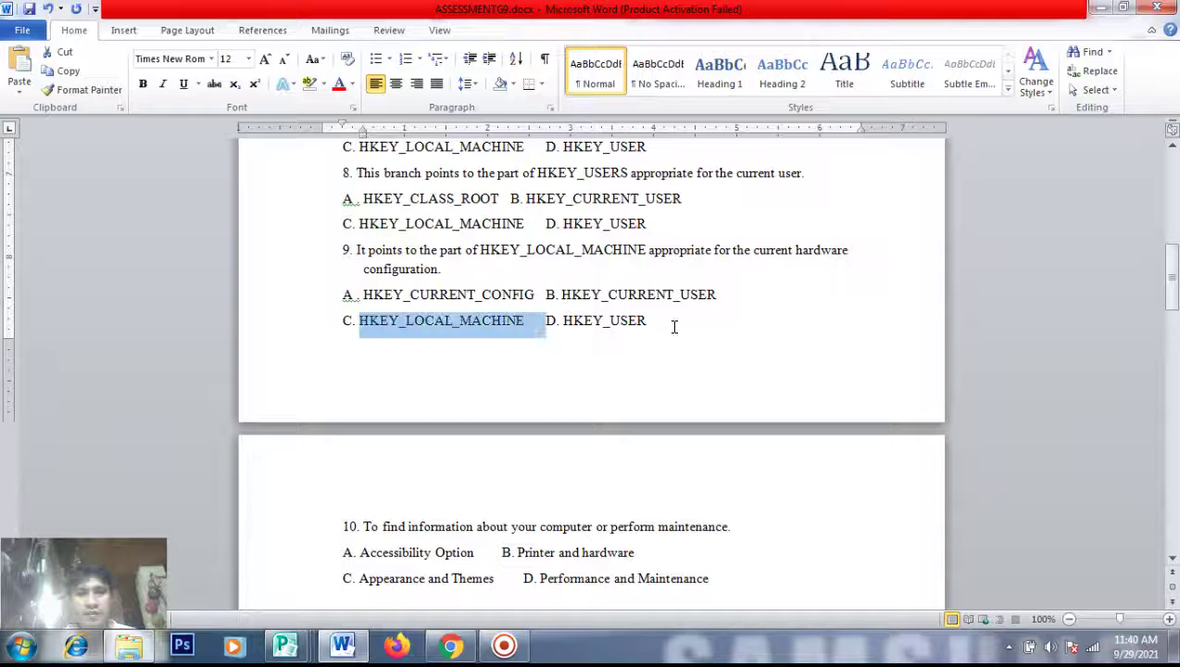
click(654, 320)
drag(647, 321, 566, 325)
key(ctrl+c)
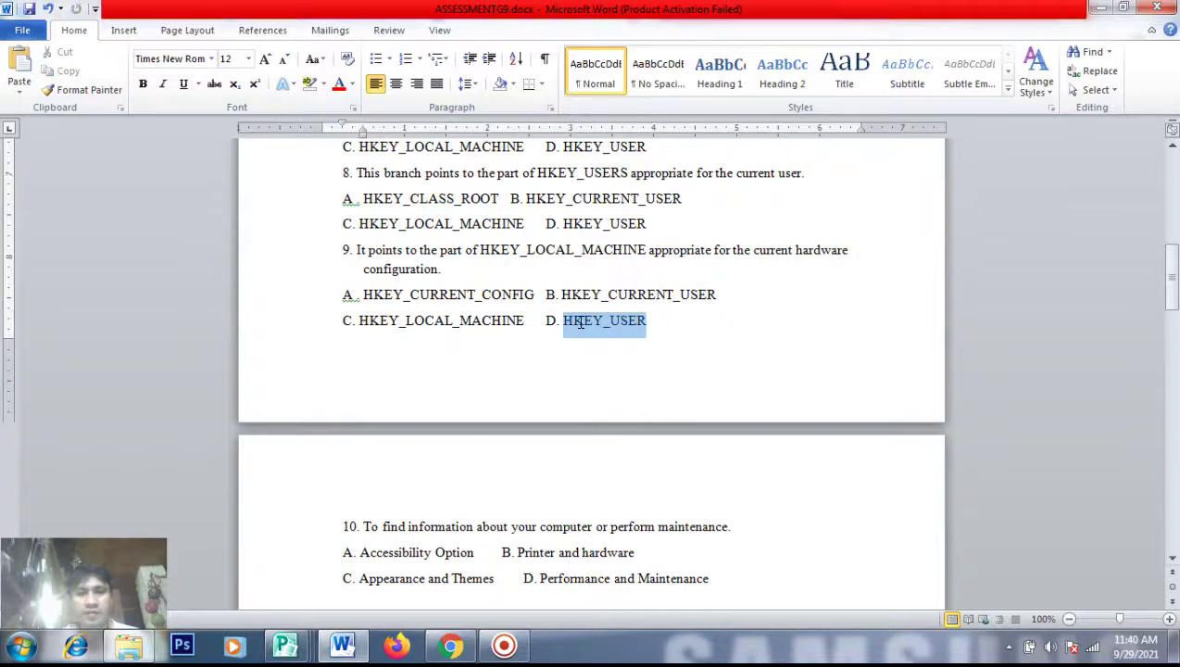
key(alt+Tab)
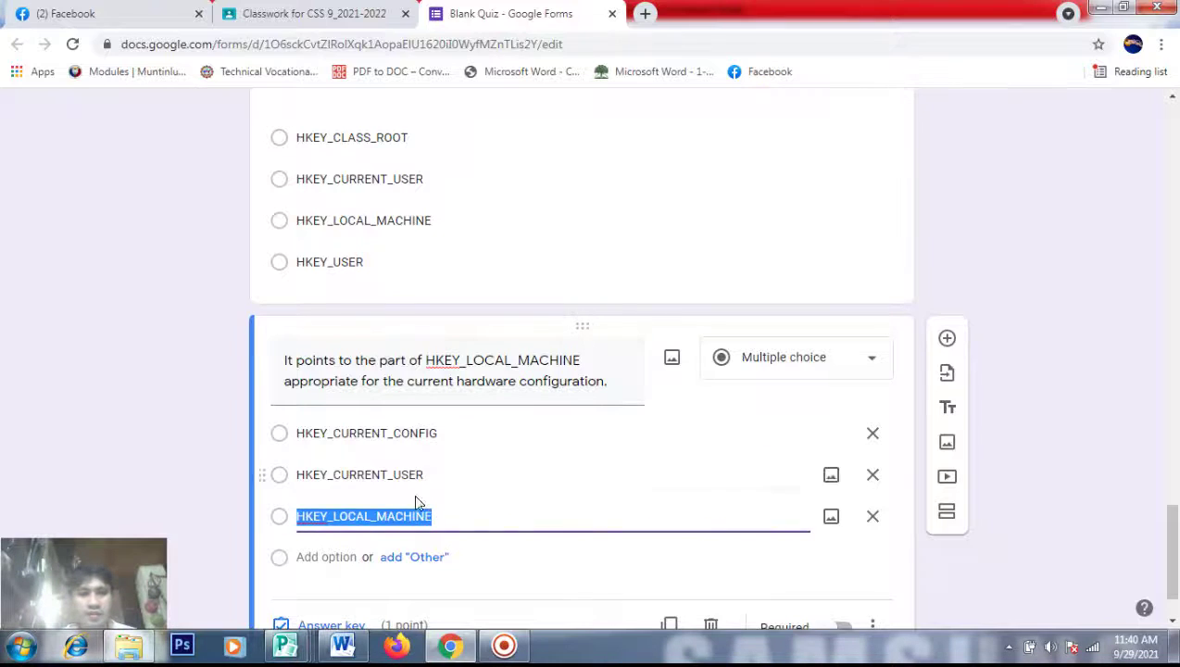
click(333, 556)
key(ctrl+v)
Set HKEY_CURRENT_CONFIG as the correct answer in the hardware configuration question's answer key in Google Forms
key(alt+Tab)
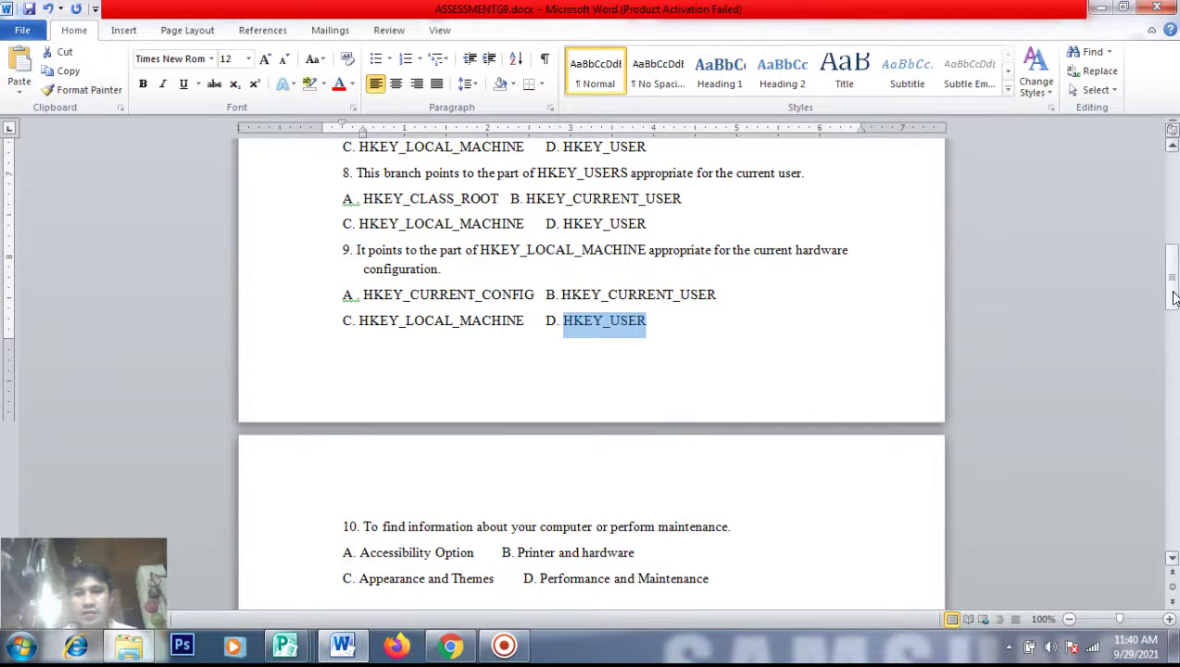
mouse_move(1169, 297)
mouse_down()
mouse_move(1164, 358)
mouse_move(1167, 305)
mouse_up()
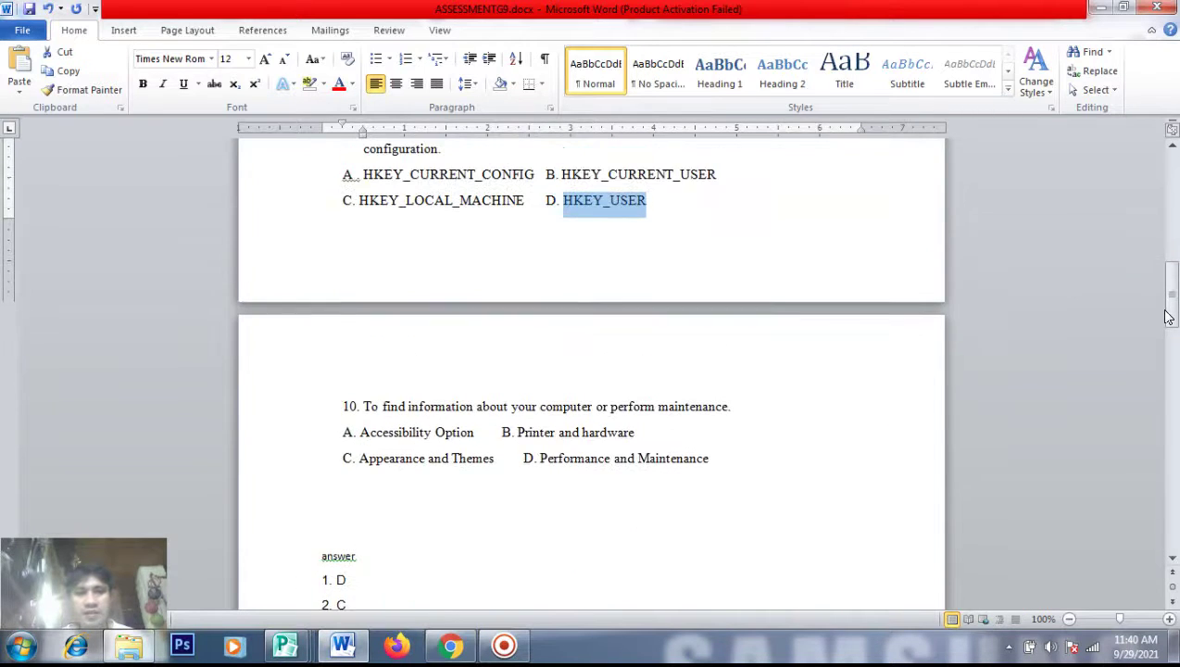
key(alt+Tab)
key(ctrl+a)
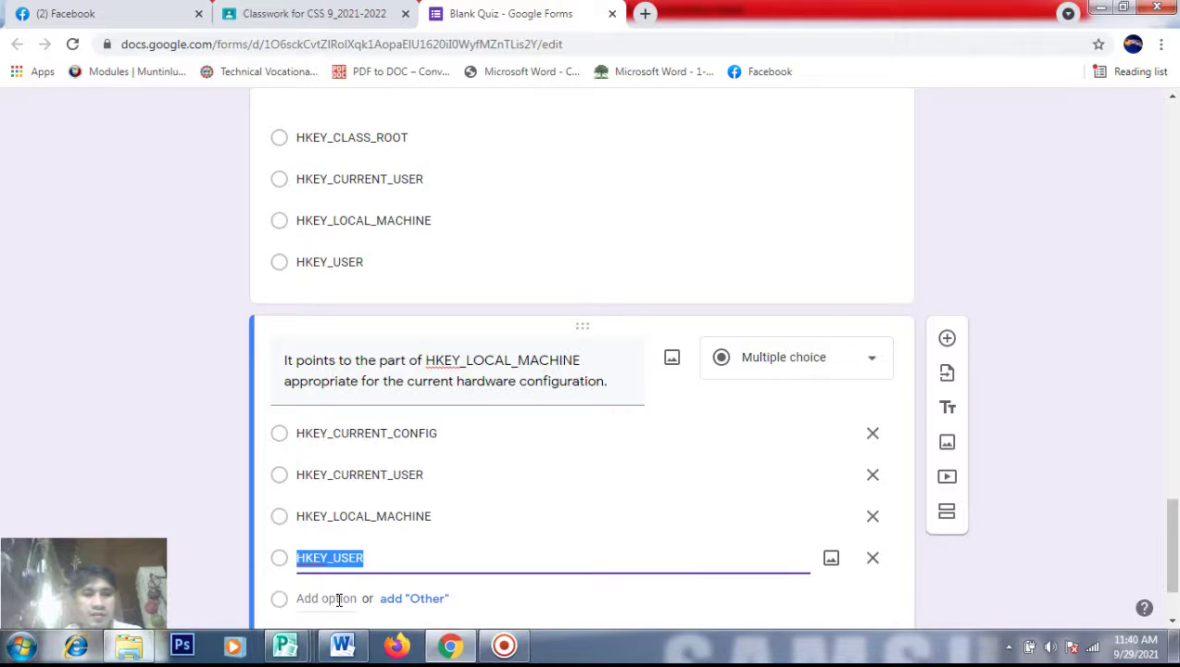
drag(1173, 542, 1174, 574)
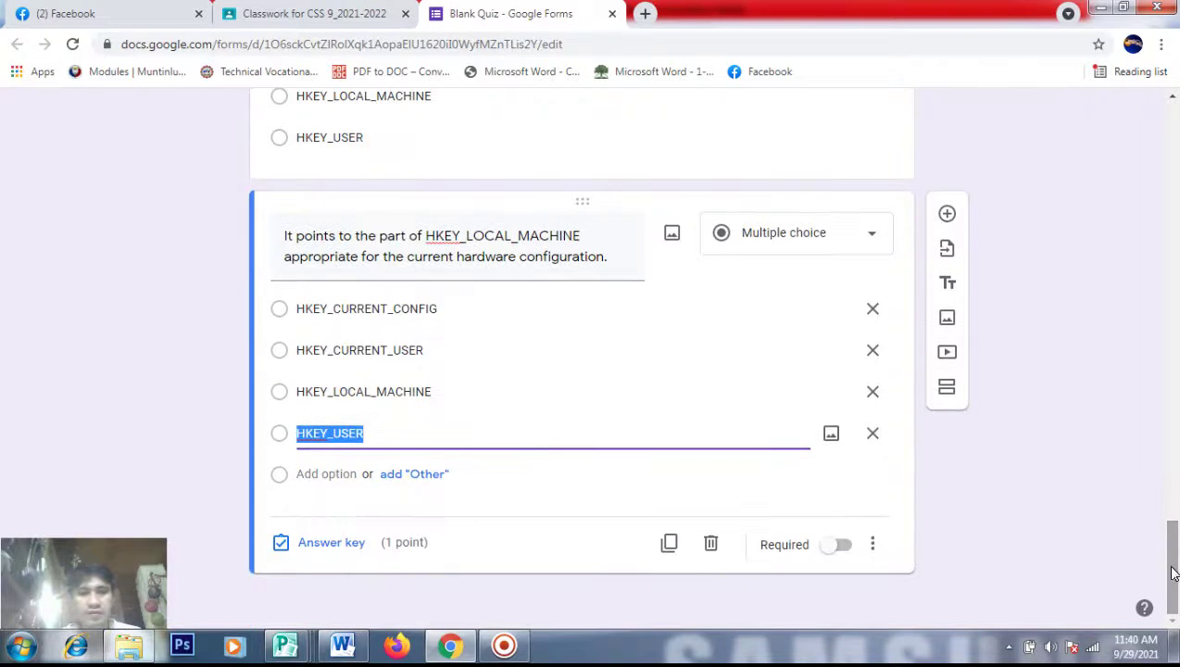
click(315, 544)
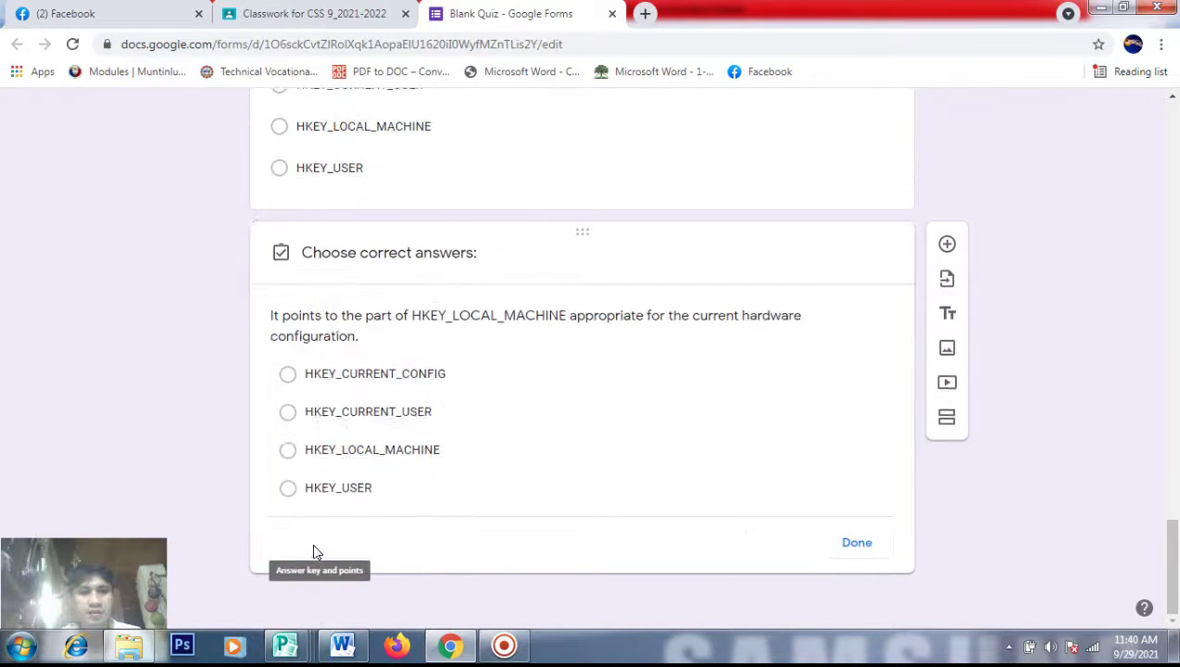
click(319, 344)
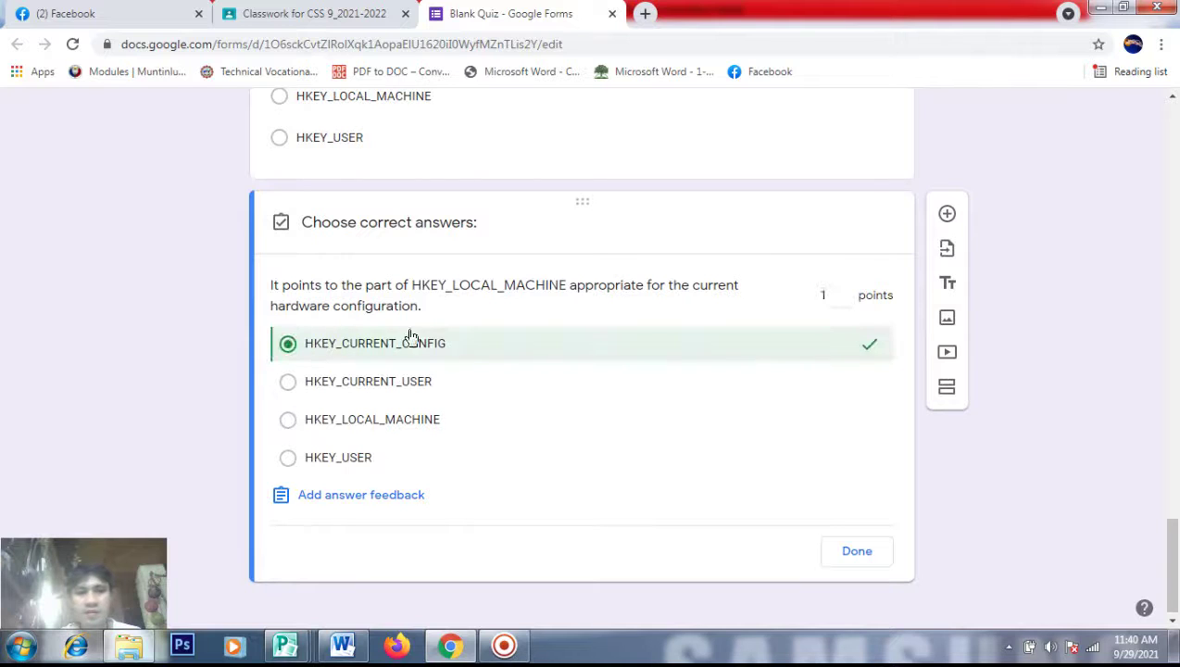
click(856, 560)
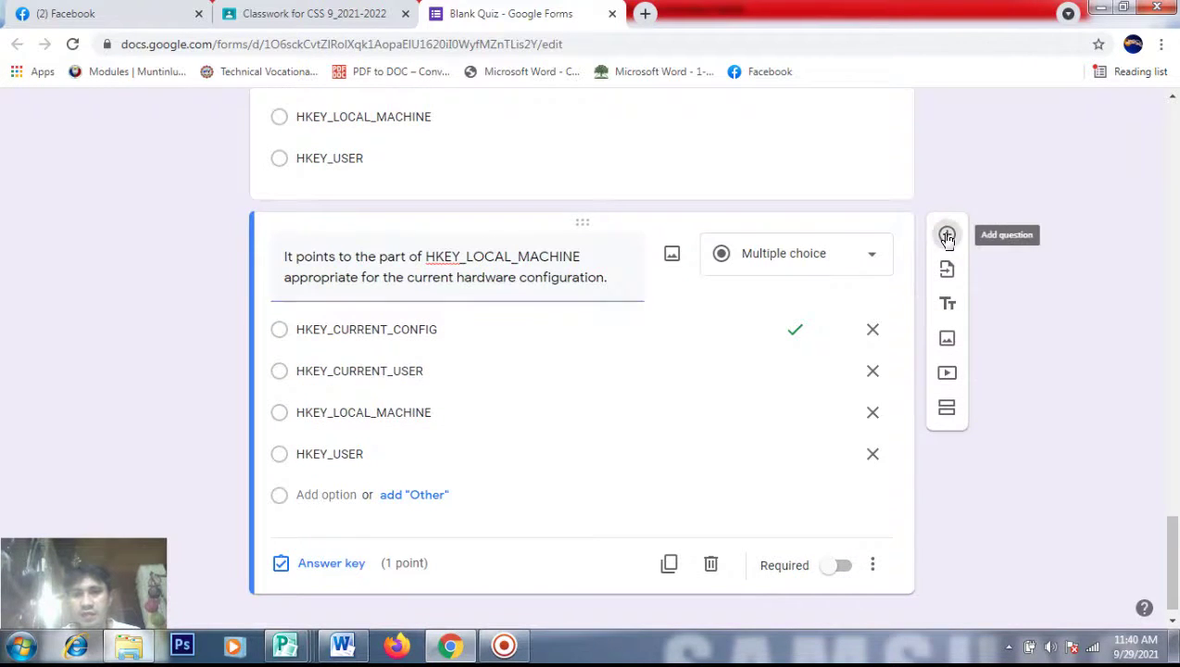
Add a new form question and copy the text of item 10, "To find information about your computer or perform maintenance.", into it from Word
click(946, 236)
key(alt+Tab)
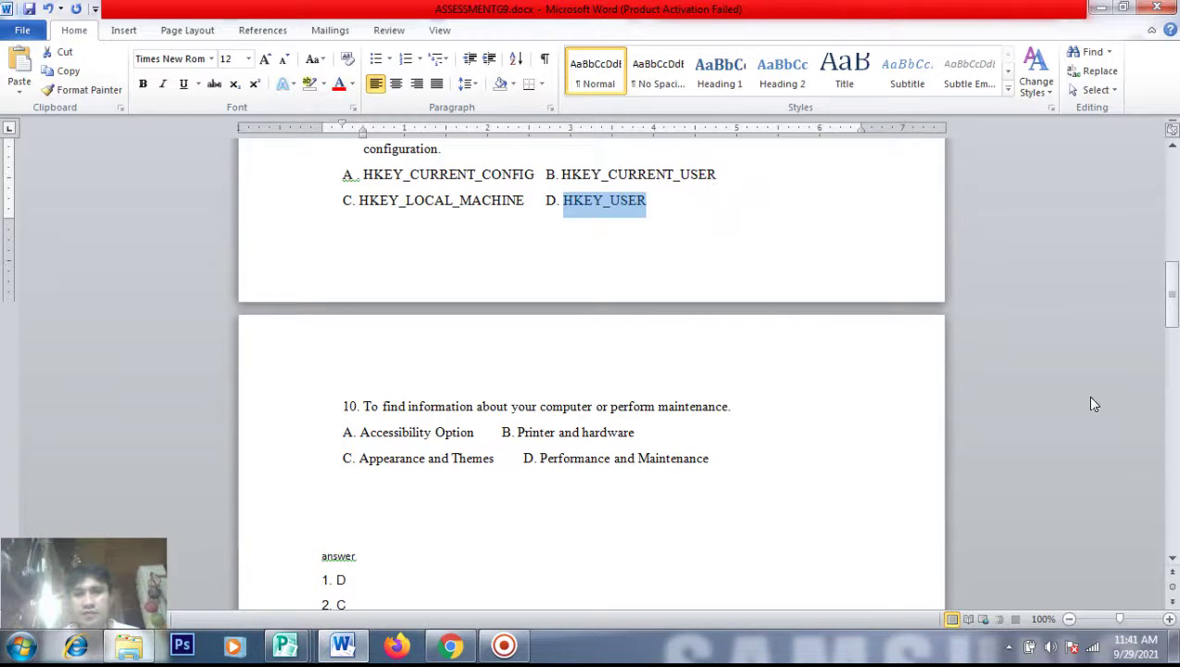
drag(733, 405, 364, 406)
key(ctrl+c)
key(alt+Tab)
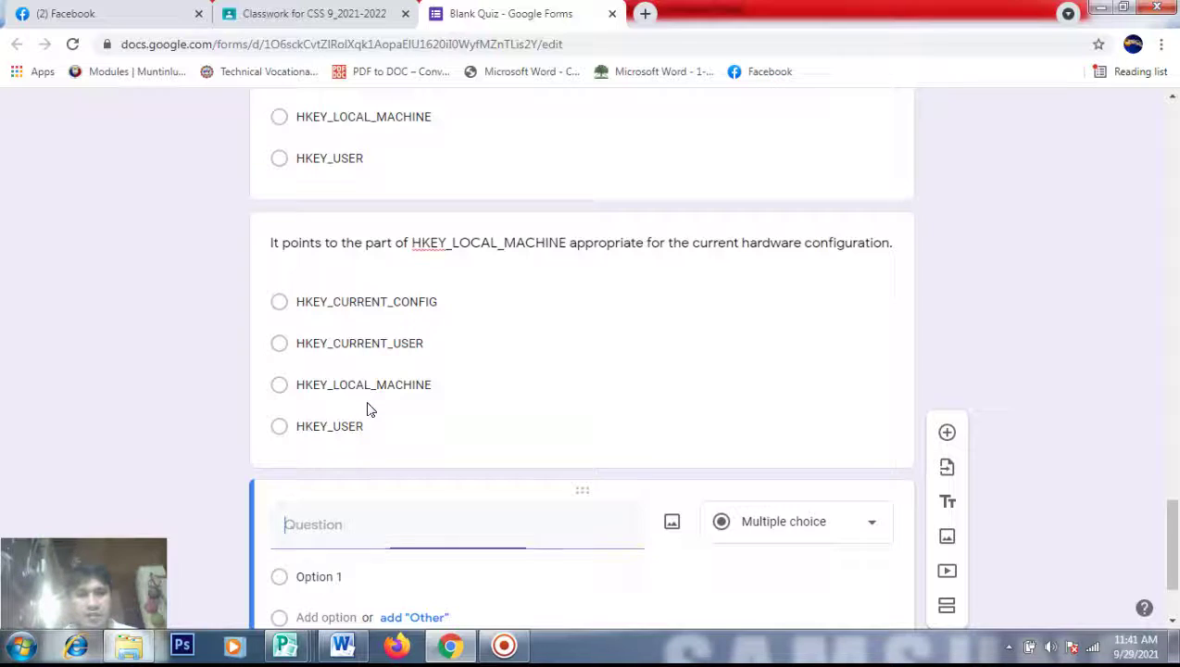
key(ctrl+v)
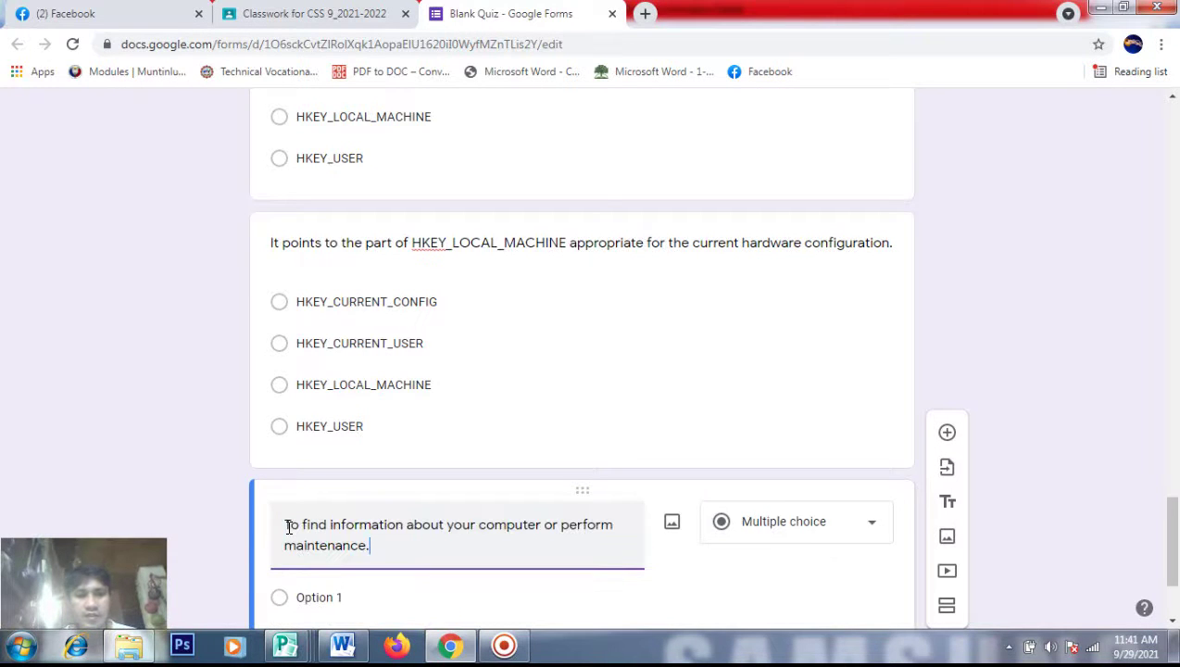
Copy choice A of item 10, Accessibility Option, from Word into the maintenance question as its first option
key(alt+Tab)
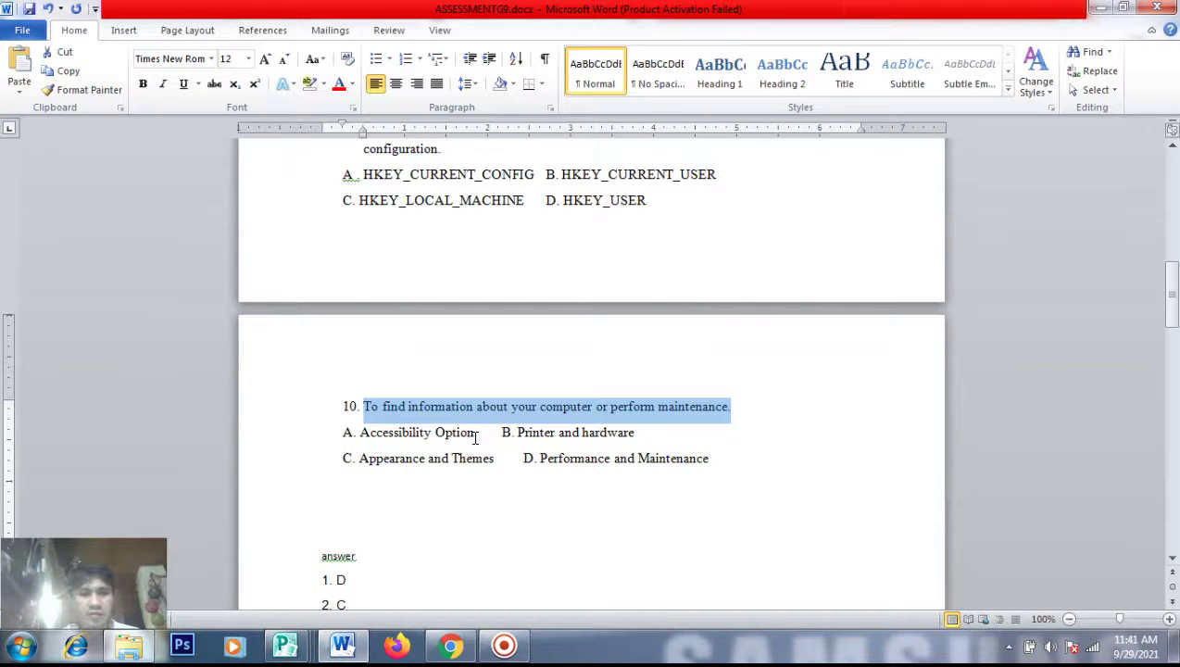
drag(475, 437, 388, 438)
key(ctrl+c)
key(alt+Tab)
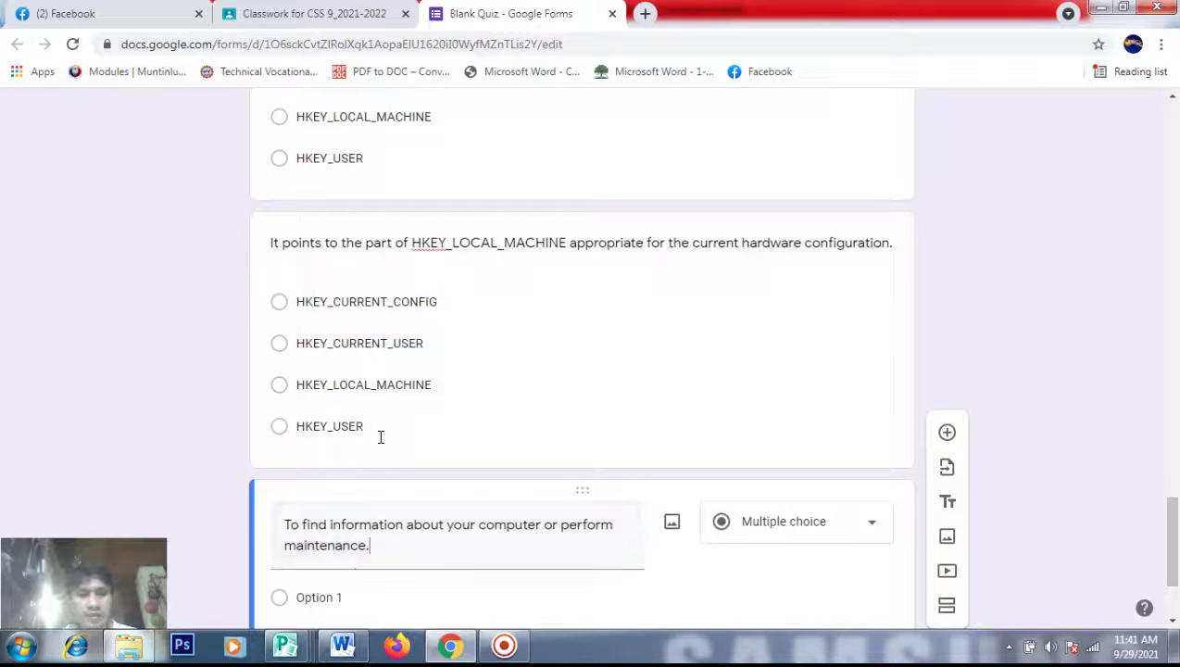
click(317, 601)
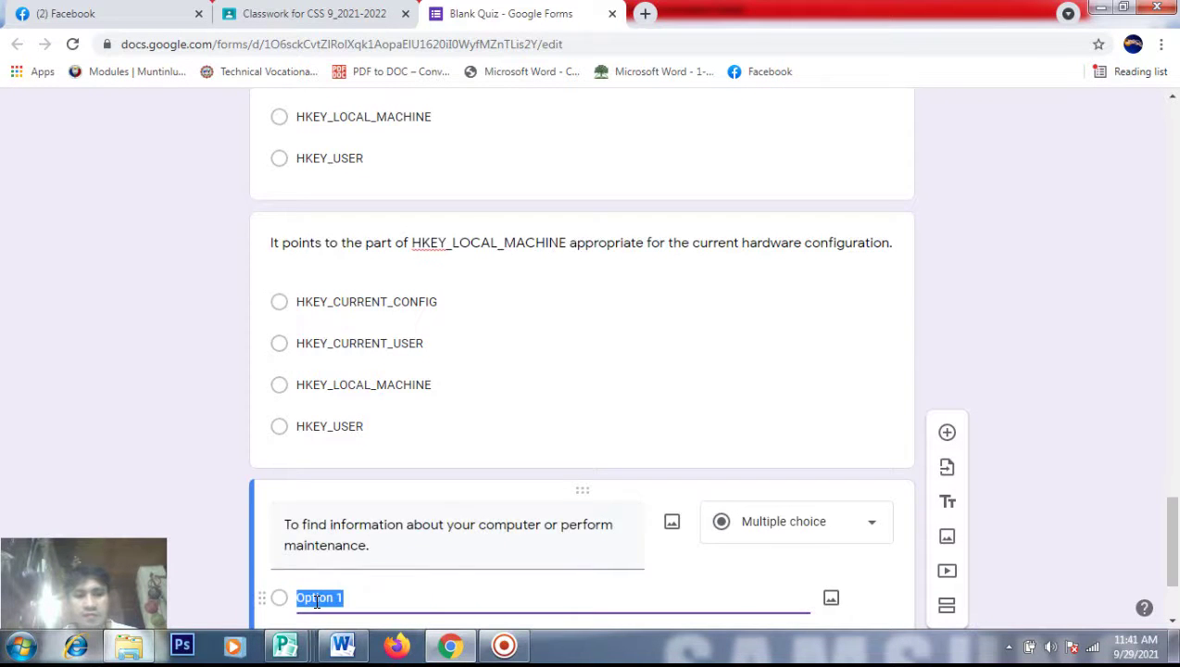
key(ctrl+v)
drag(1172, 546, 1173, 573)
Copy choice B of item 10, Printer and hardware, from Word into the maintenance question as its second option
key(alt+Tab)
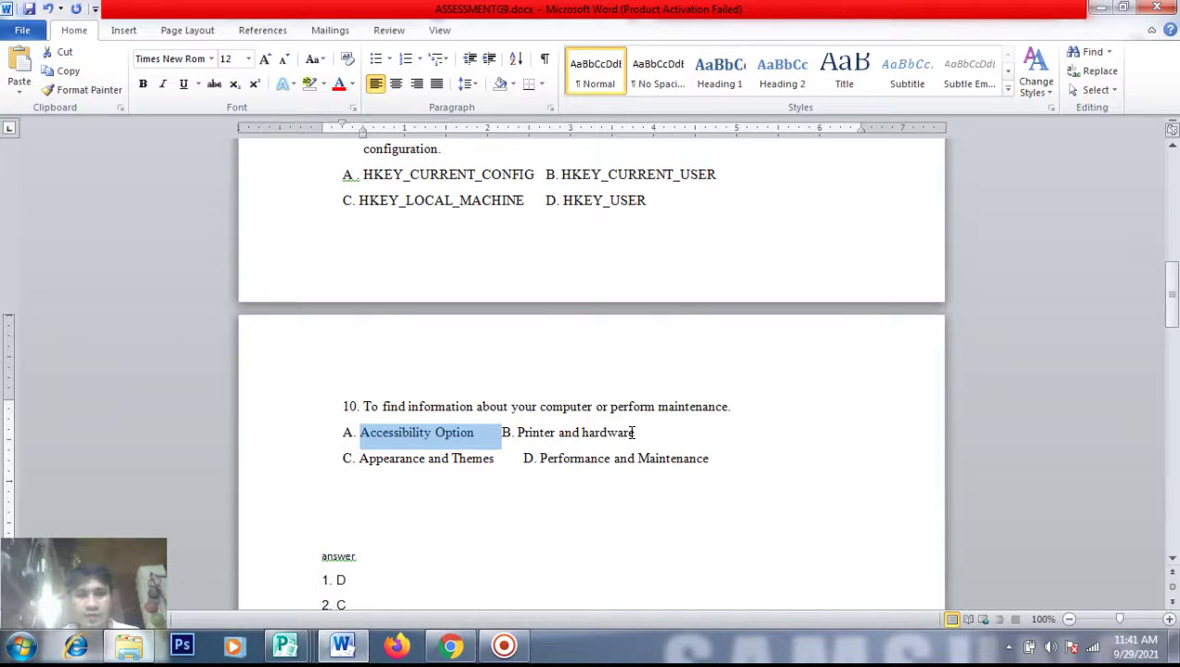
drag(633, 432, 521, 433)
key(ctrl+c)
key(alt+Tab)
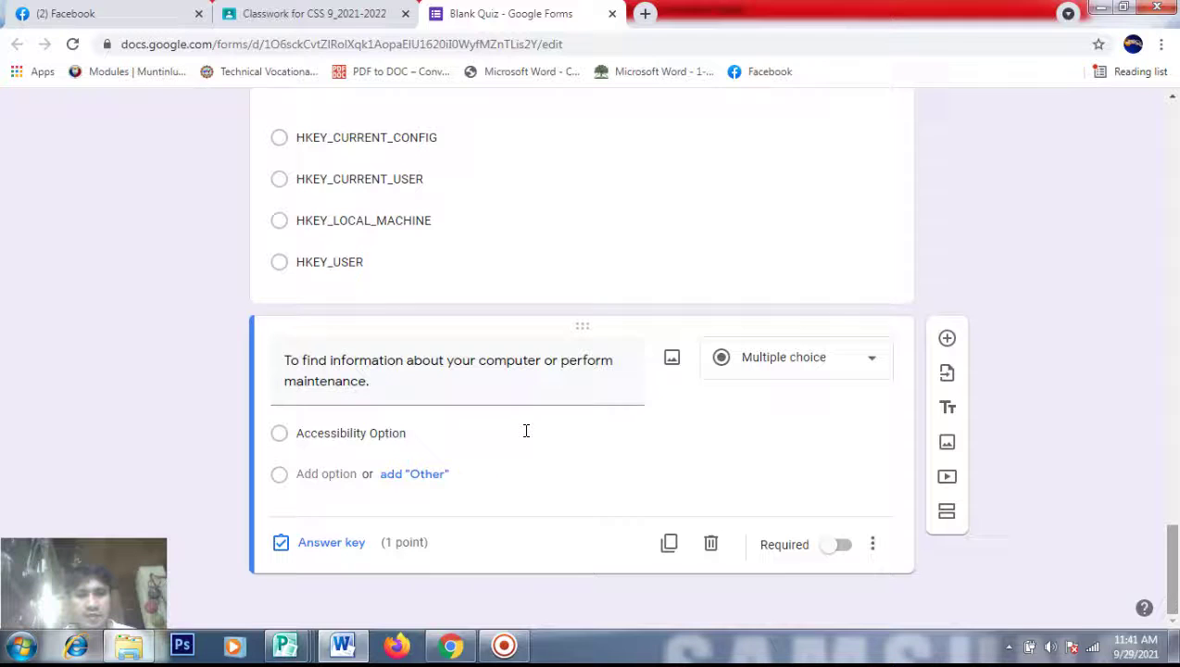
click(526, 431)
click(350, 474)
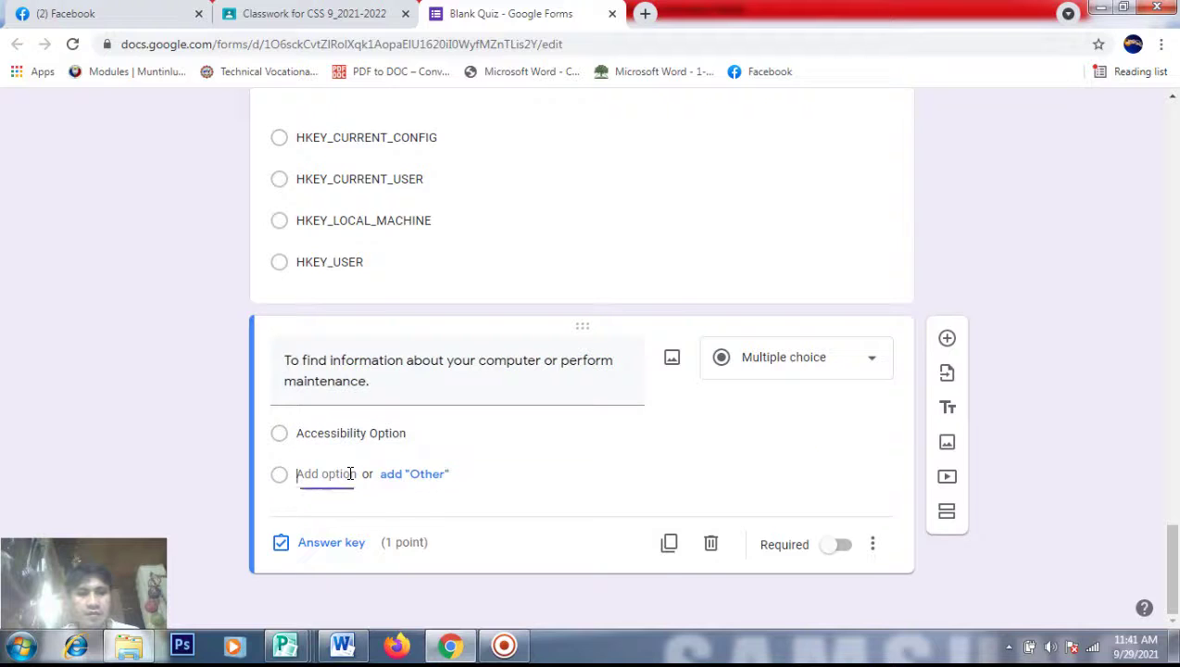
key(ctrl+v)
Copy choice C of item 10, Appearance and Themes, from Word into the maintenance question as its third option
key(alt+Tab)
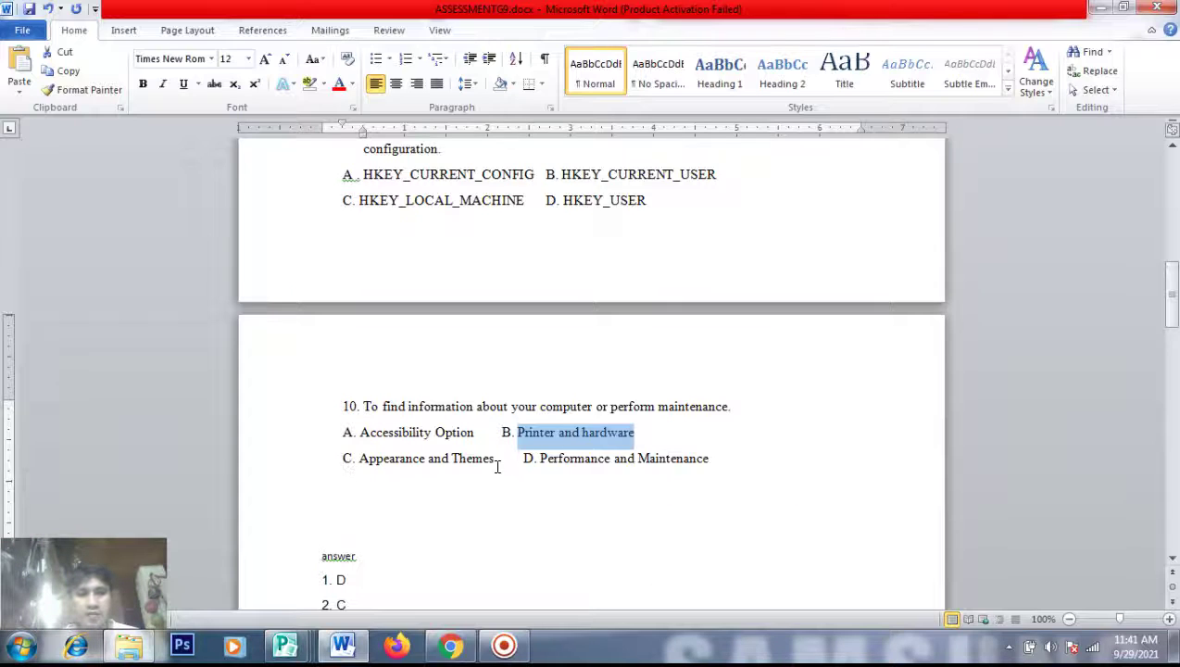
drag(500, 457, 386, 458)
key(ctrl+c)
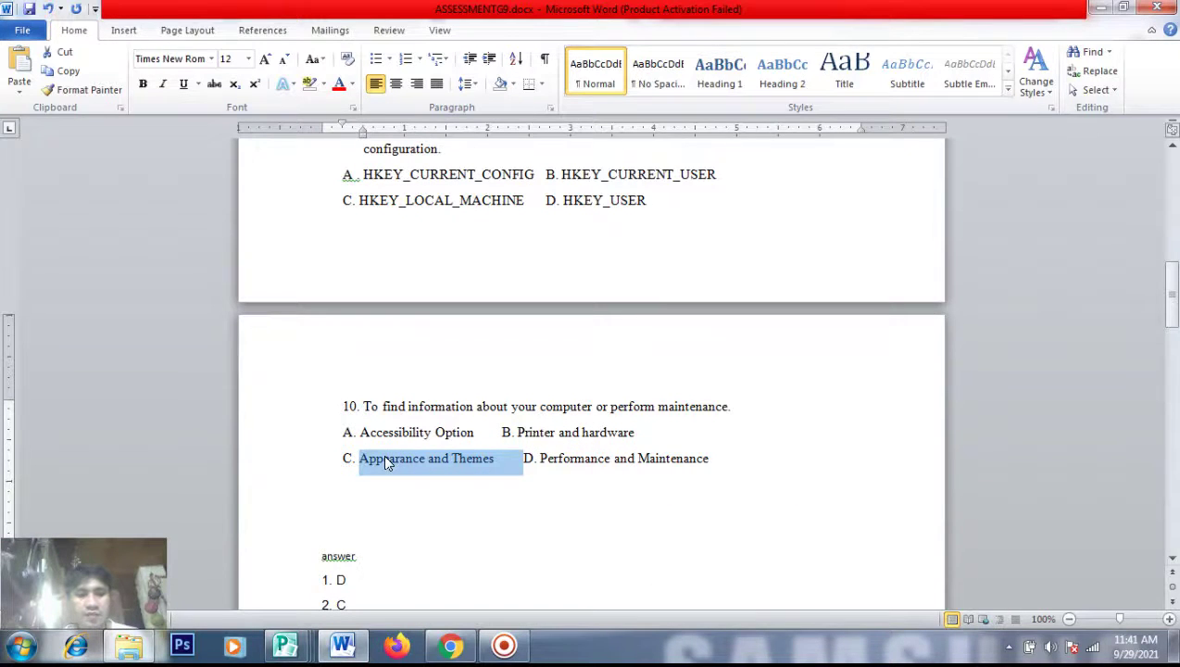
key(alt+Tab)
click(338, 512)
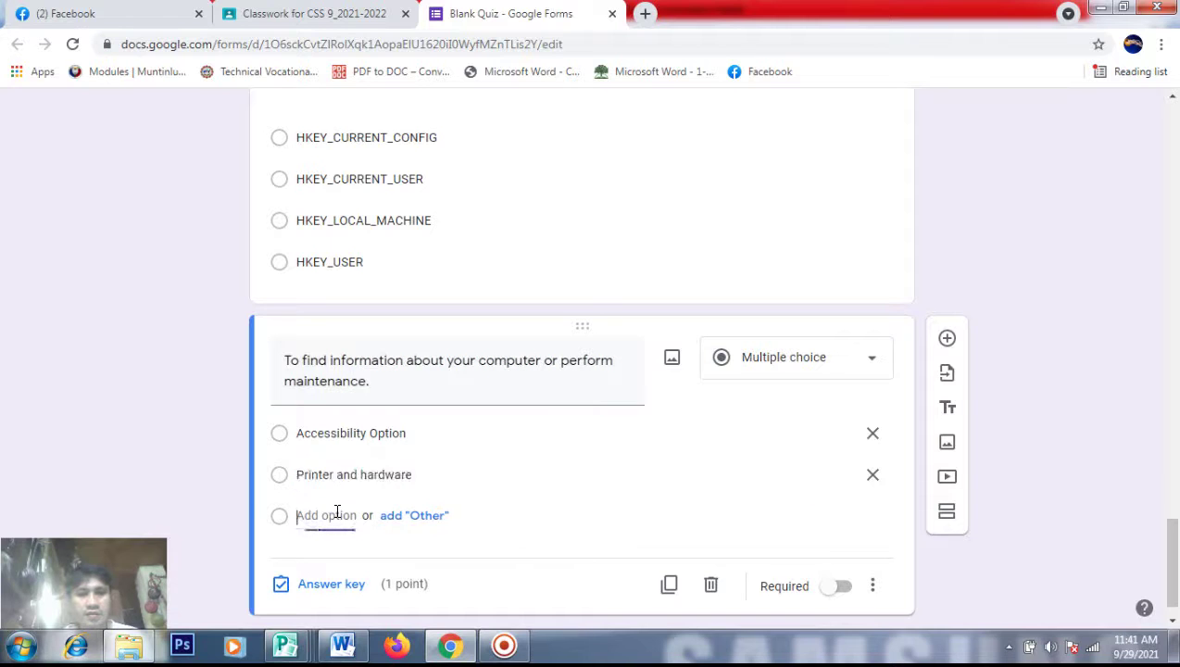
key(ctrl+v)
Copy choice D of item 10, Performance and Maintenance, from Word into the maintenance question as its fourth option
key(alt+Tab)
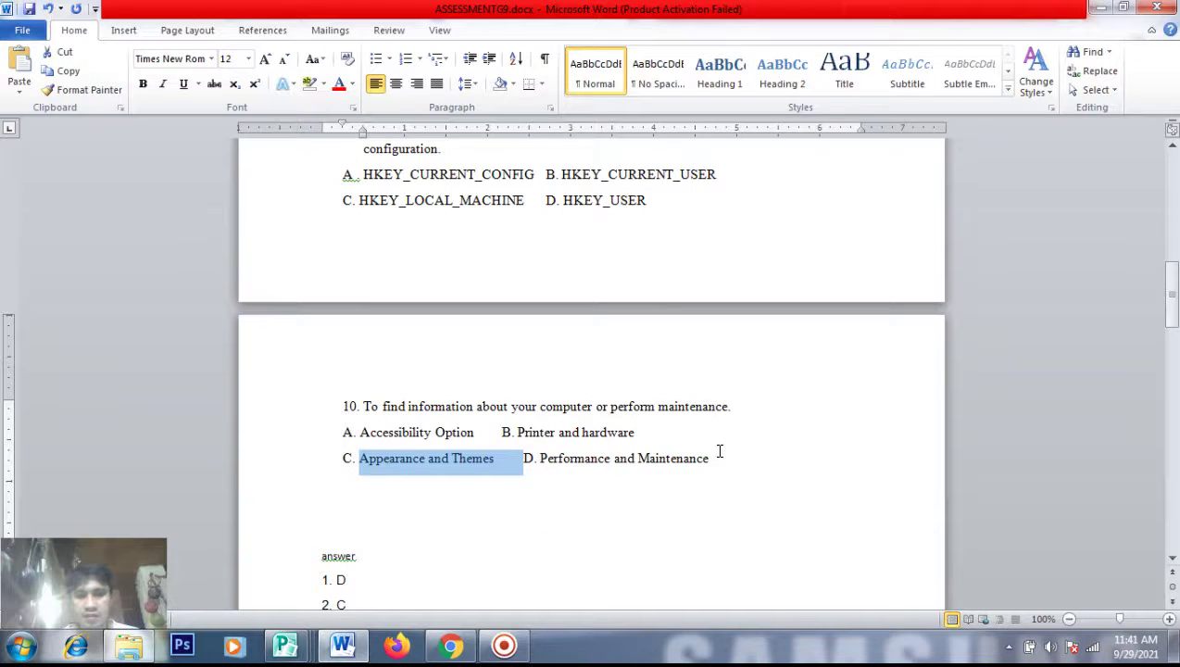
drag(713, 458, 534, 458)
key(ctrl+c)
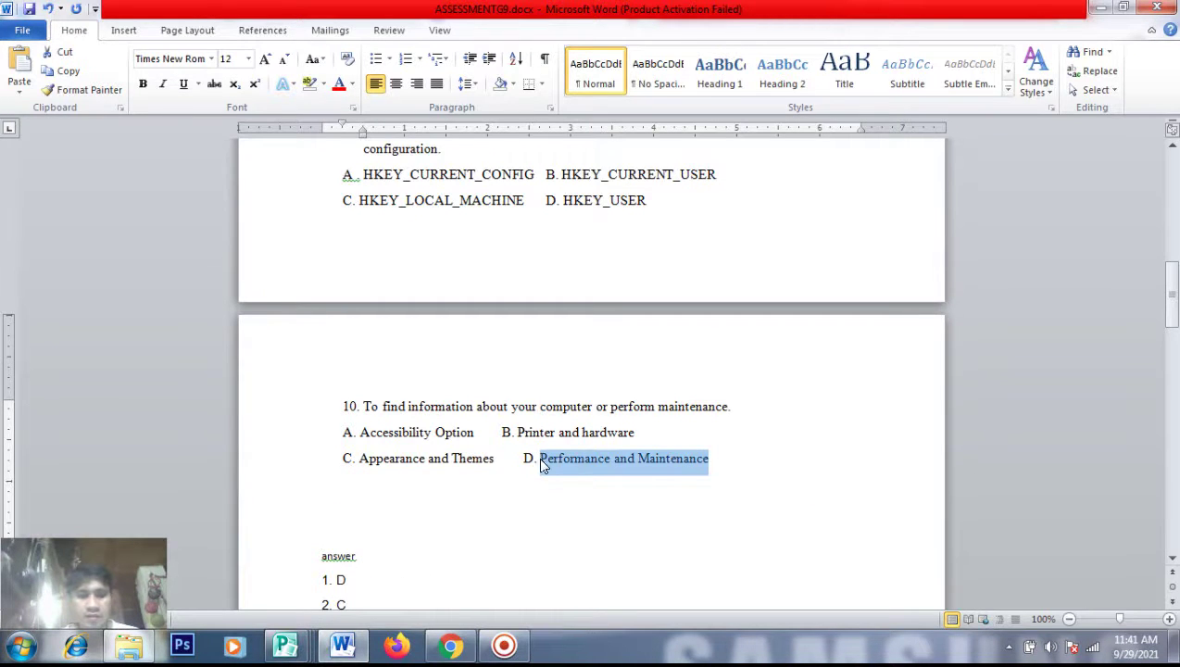
key(alt+Tab)
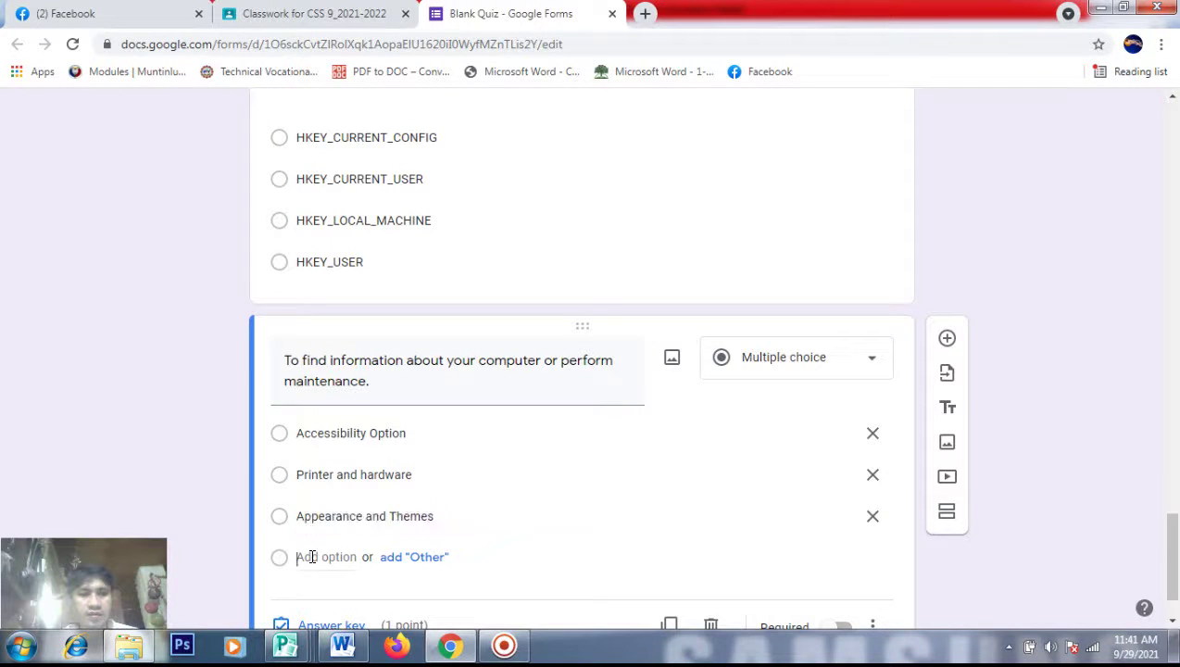
click(312, 556)
key(ctrl+v)
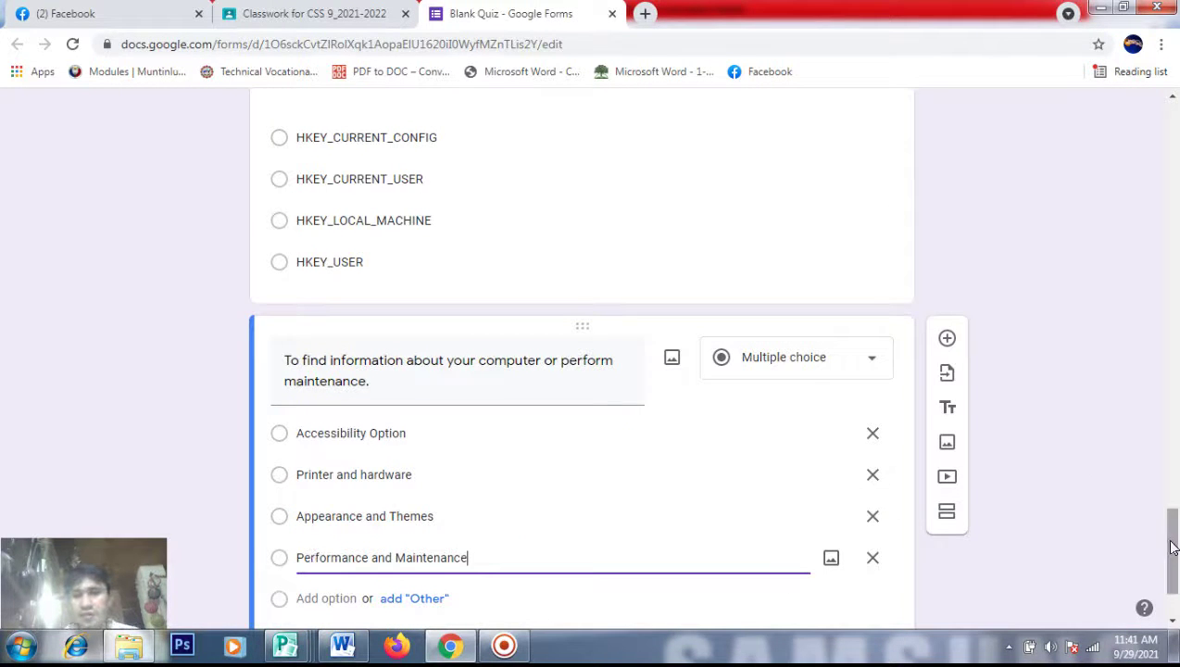
Check item 10 in the Word answer list and set Performance and Maintenance as the maintenance question's correct answer in Google Forms
drag(1171, 547, 1173, 569)
key(alt+Tab)
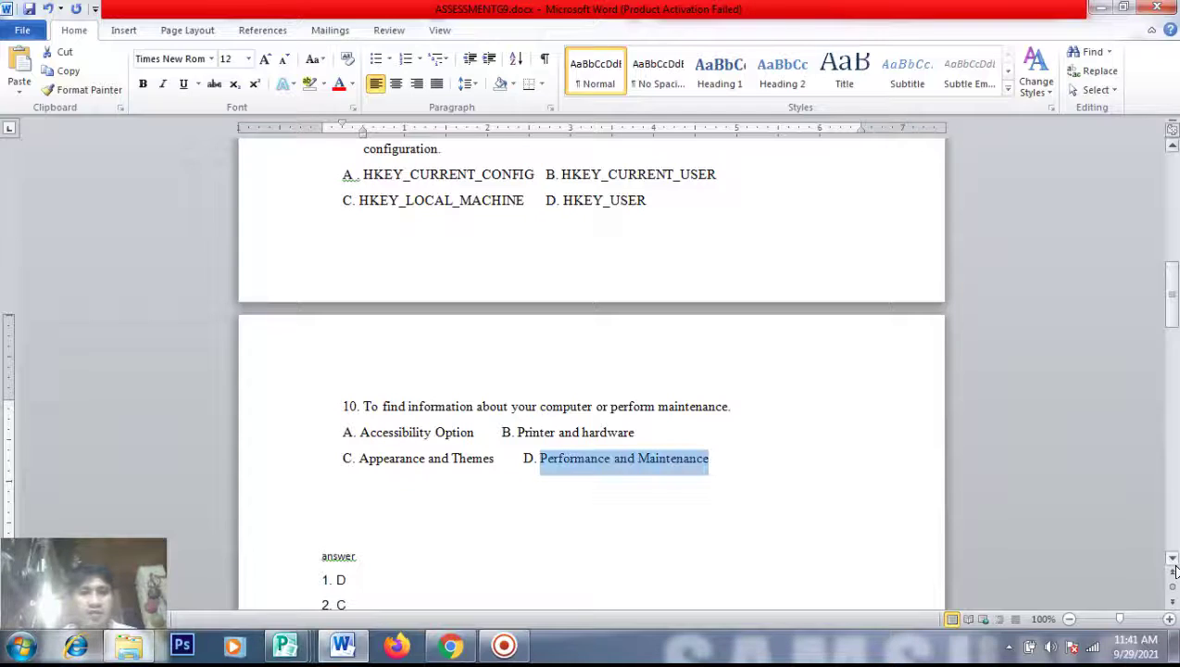
drag(1173, 329, 1173, 384)
key(alt+Tab)
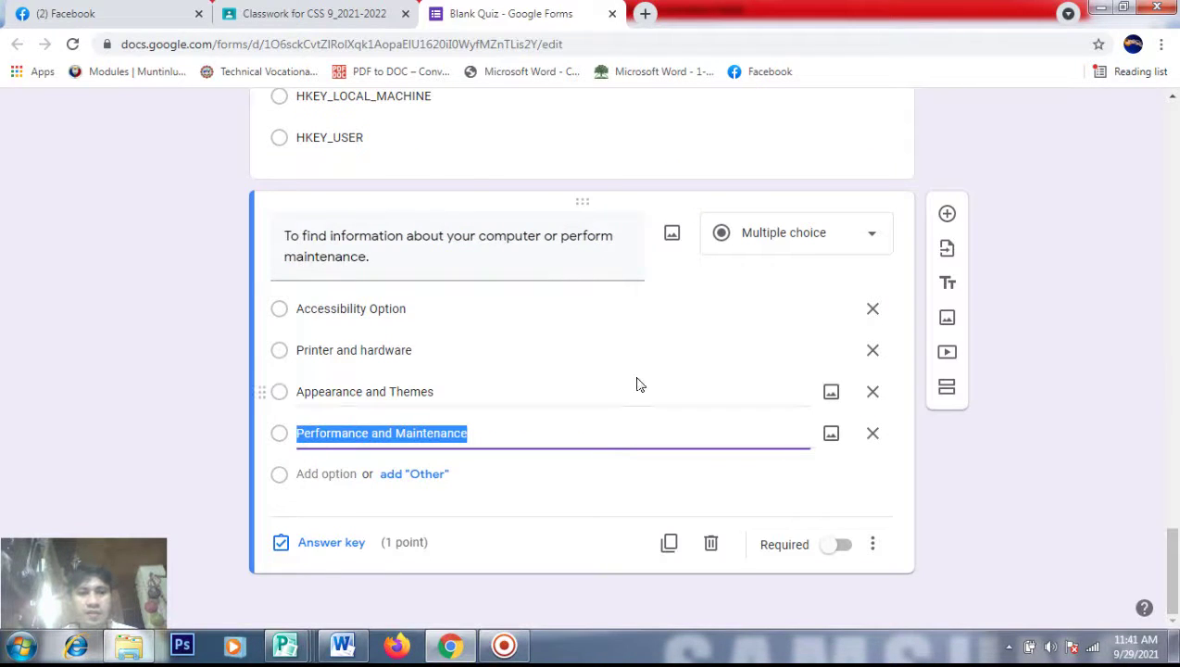
click(324, 547)
click(324, 546)
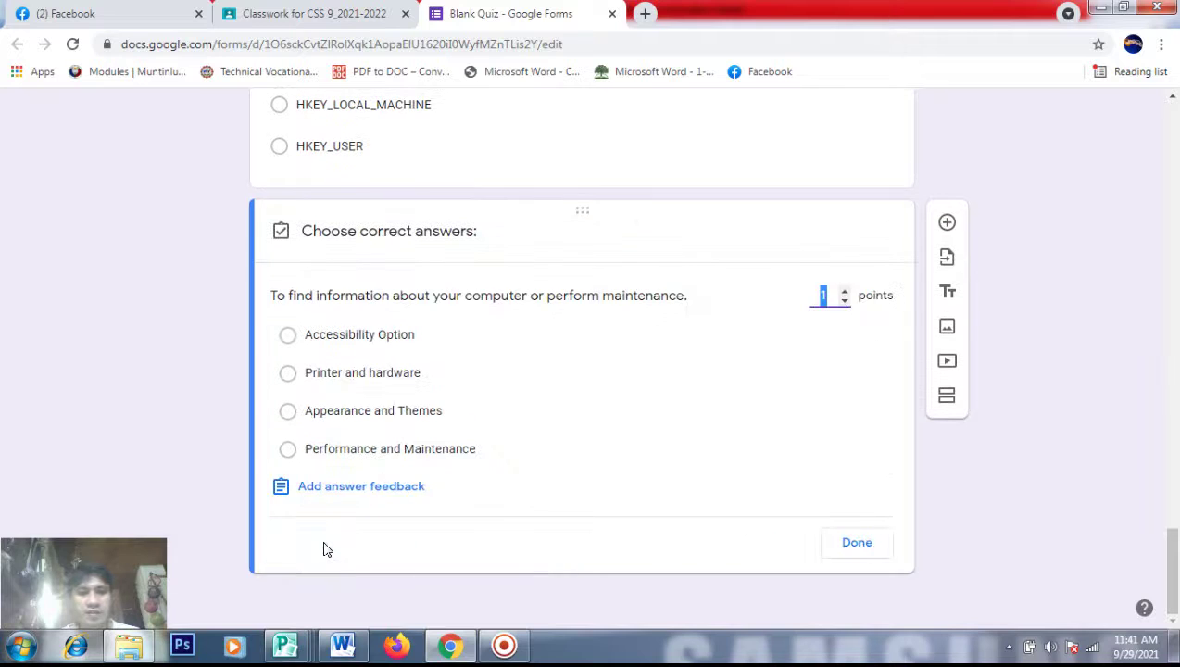
click(288, 450)
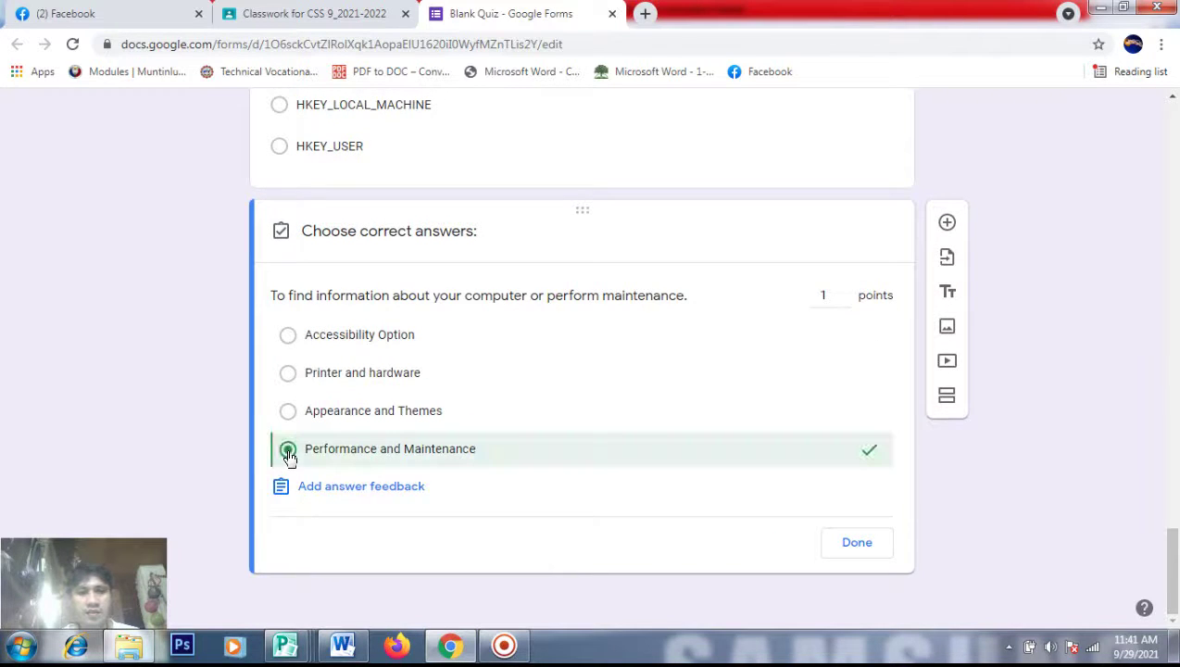
click(852, 548)
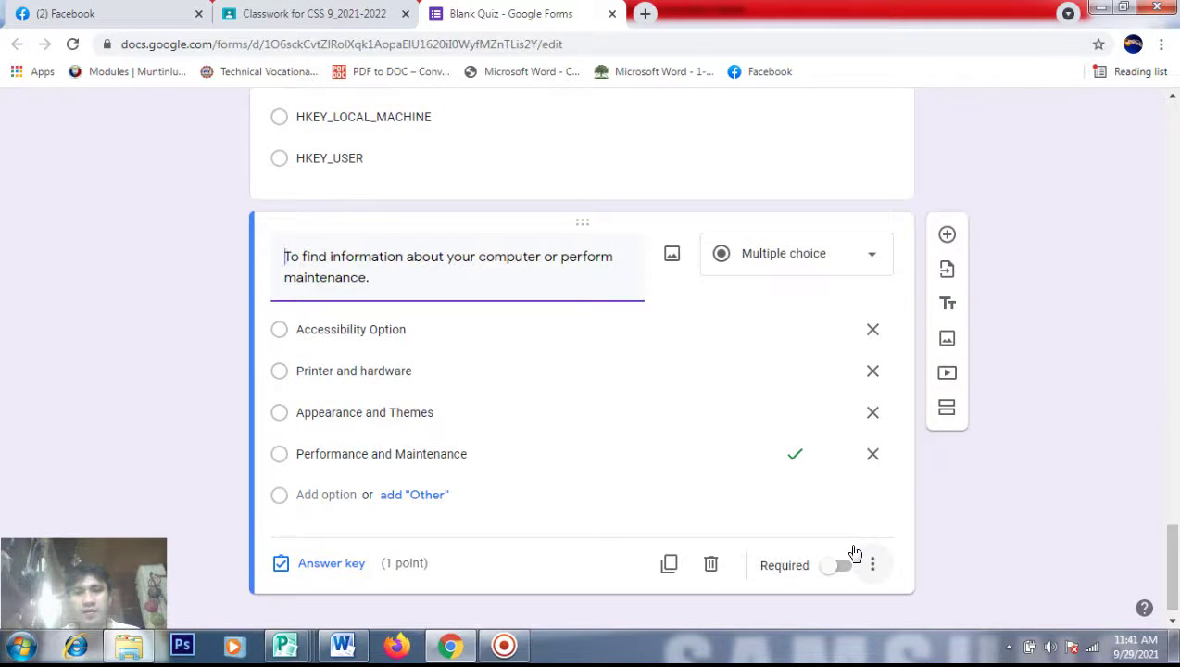
Review the MS Configuration tabs classification section in Word and add a new blank question after the maintenance question in Google Forms
scroll(1170, 570, down, 1)
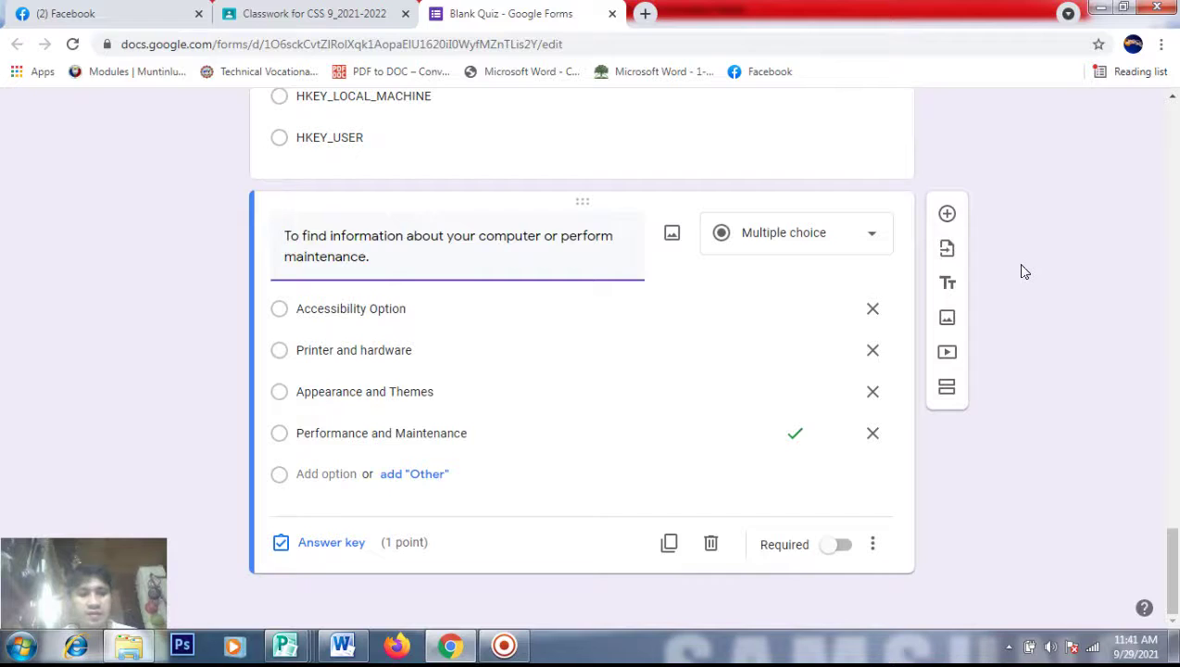
key(alt+Tab)
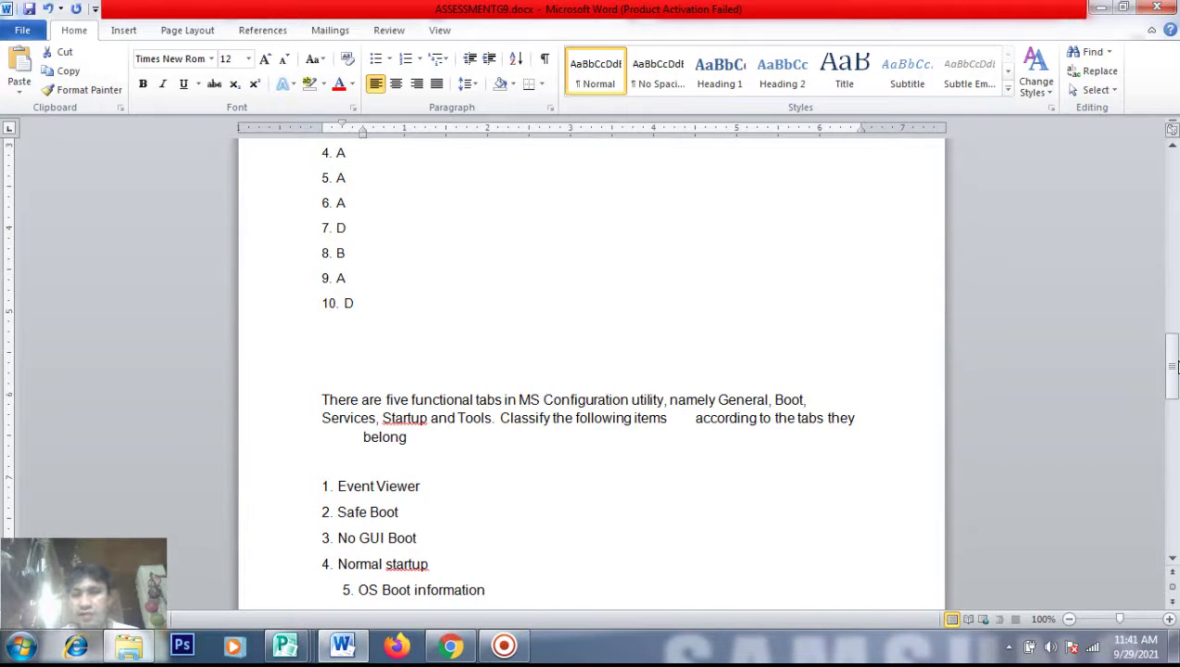
drag(1173, 366, 1172, 400)
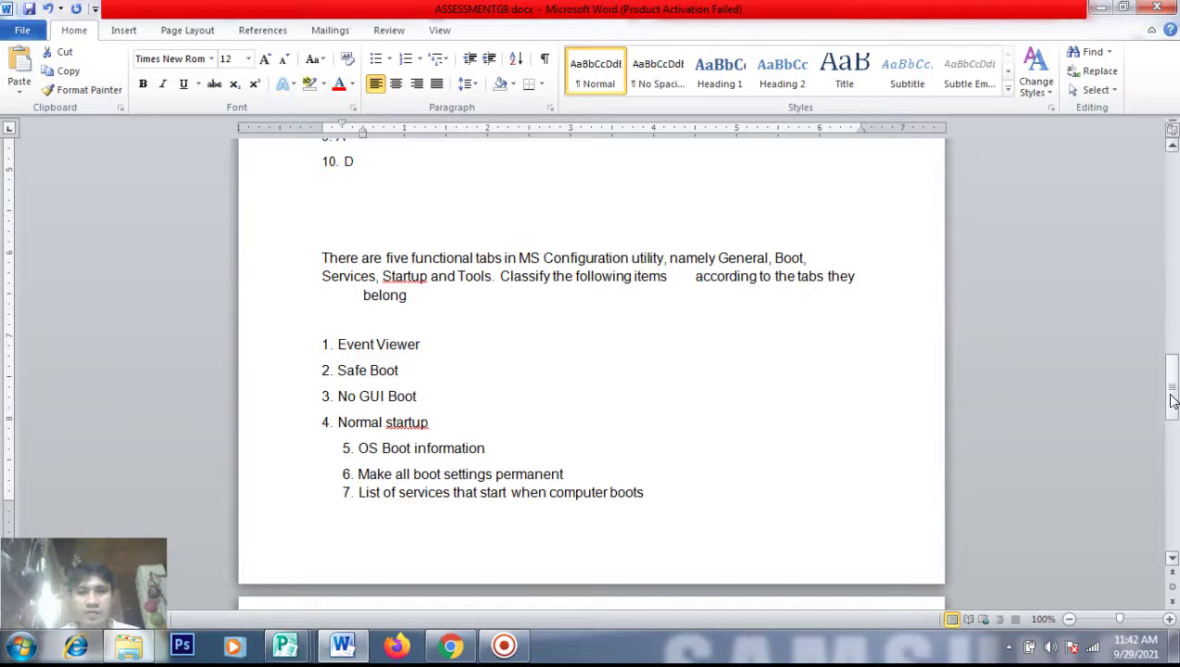
drag(1174, 398, 1173, 410)
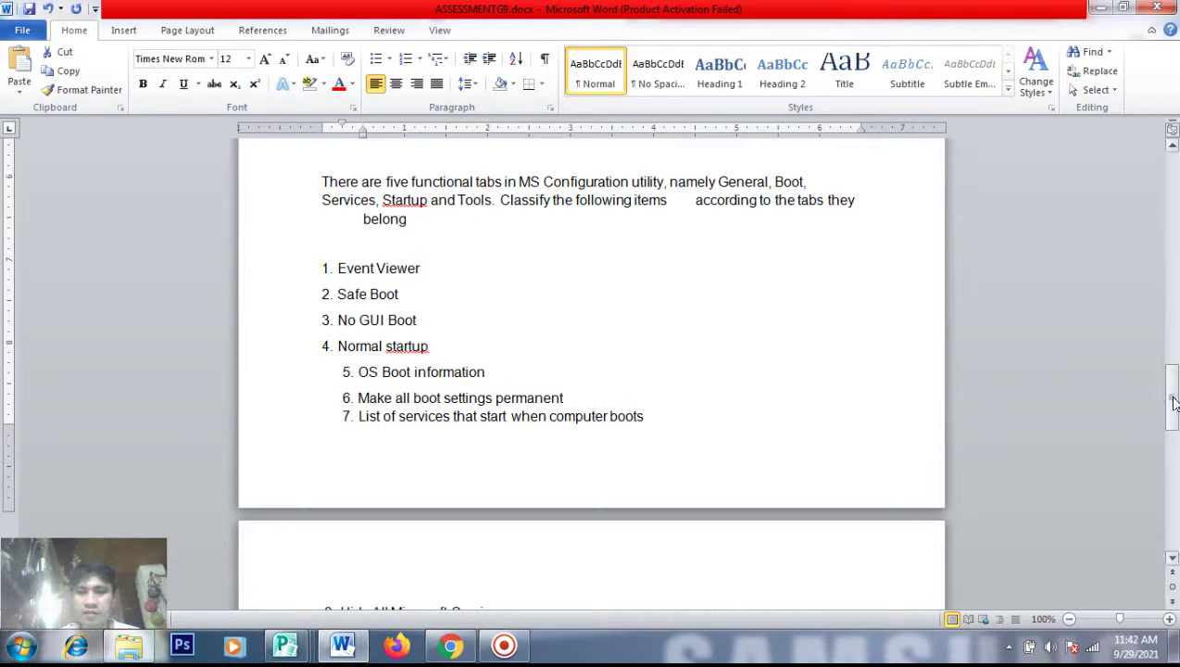
mouse_move(1174, 403)
mouse_down()
mouse_move(1173, 441)
mouse_move(1174, 369)
mouse_move(1174, 388)
mouse_up()
key(alt+Tab)
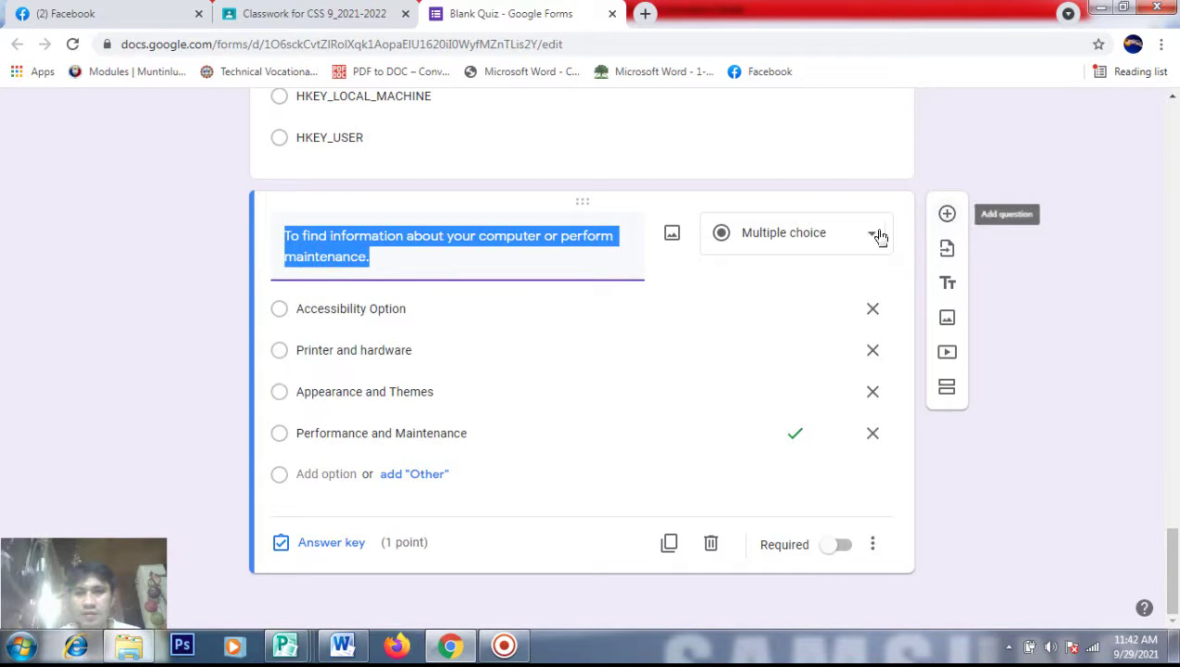
click(947, 215)
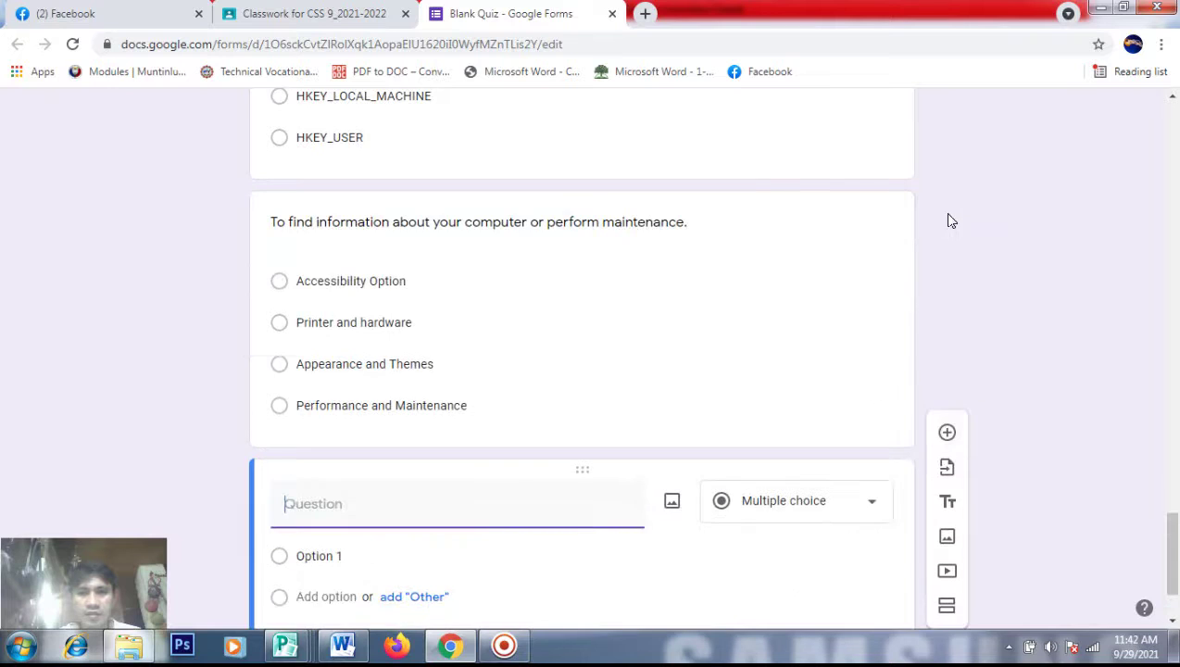
scroll(1171, 566, down, 1)
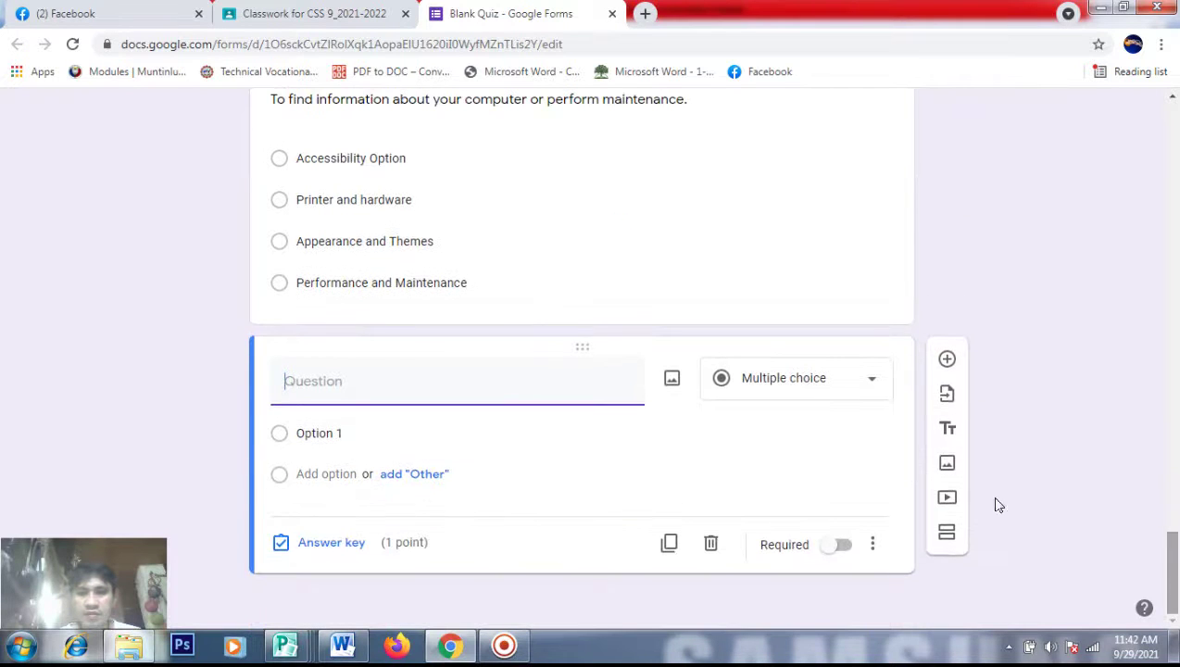
Change the new blank question's type to Checkbox grid, checking the classification instructions in Word
click(871, 387)
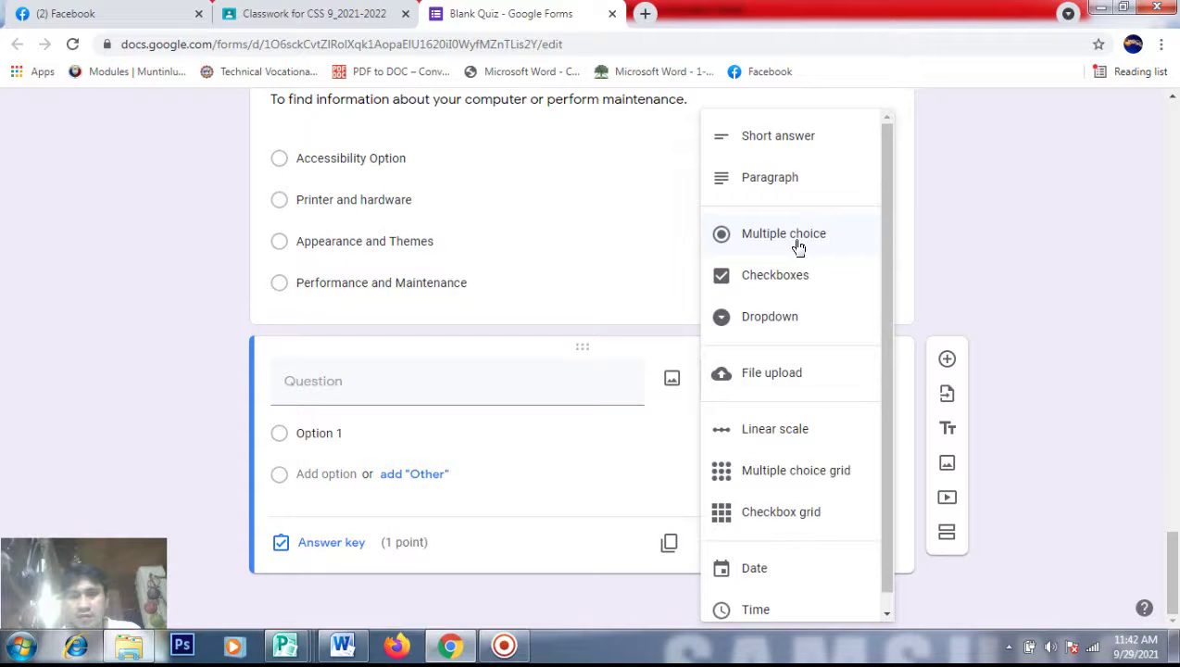
click(759, 287)
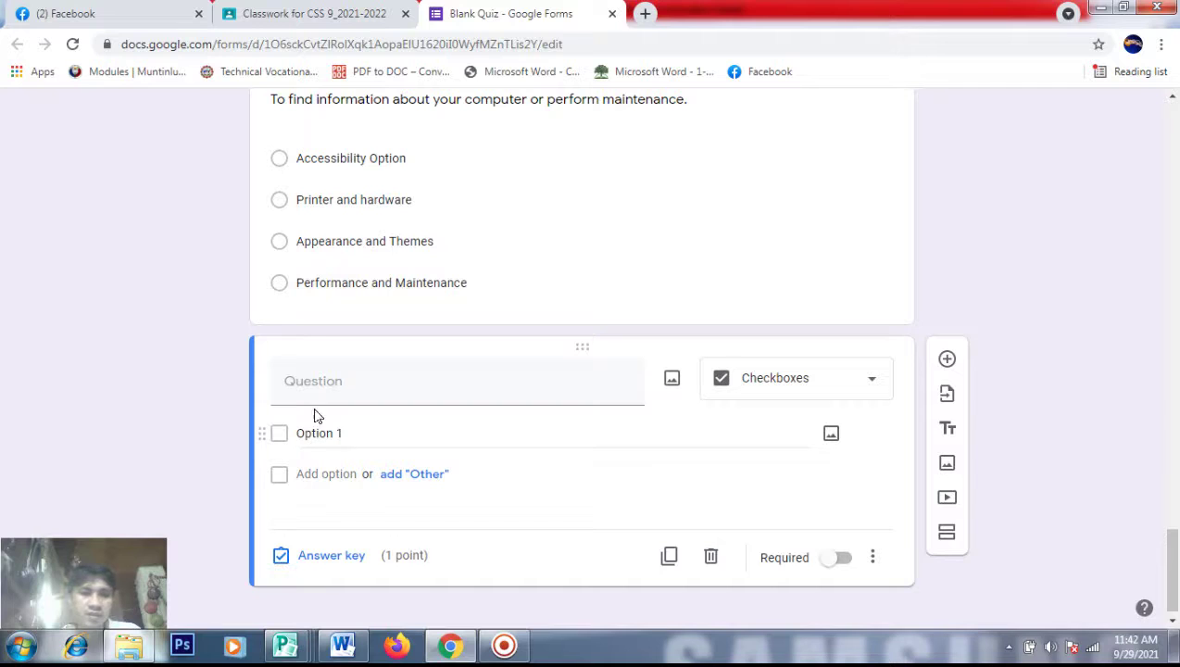
click(872, 385)
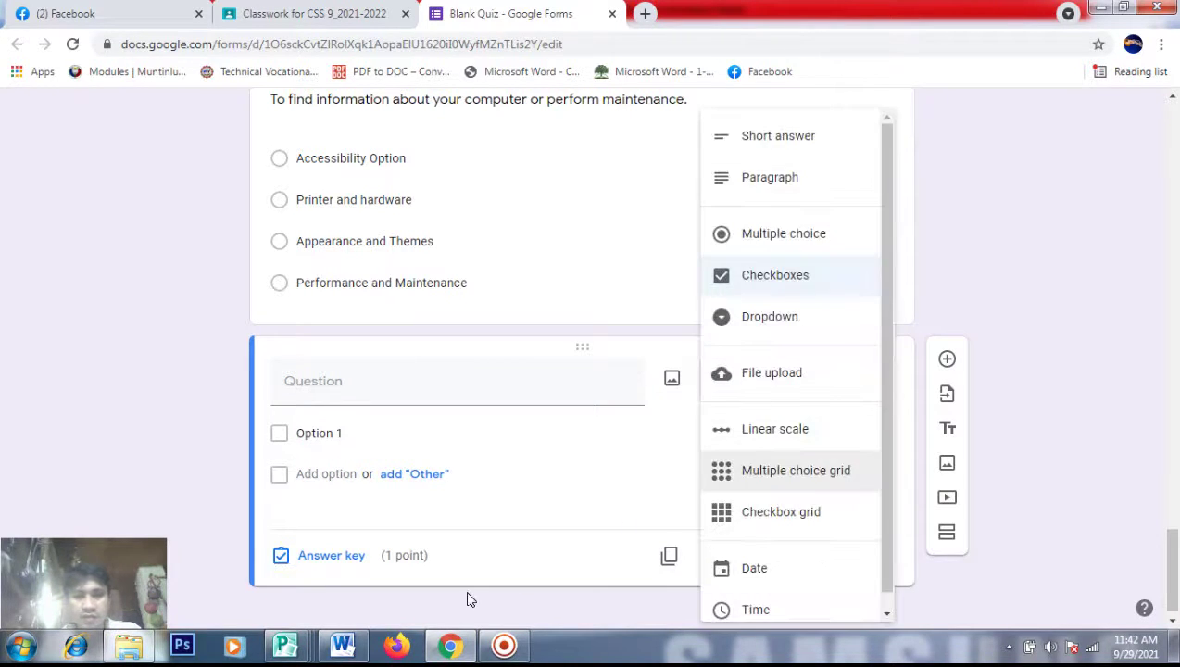
click(342, 646)
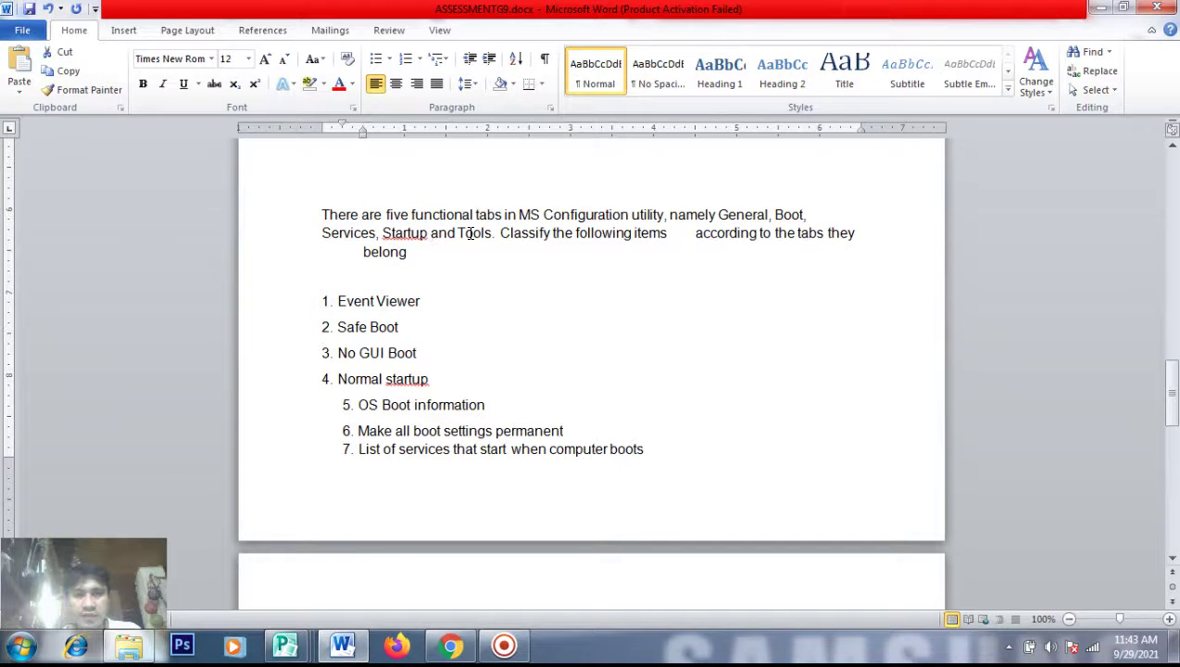
key(alt+Tab)
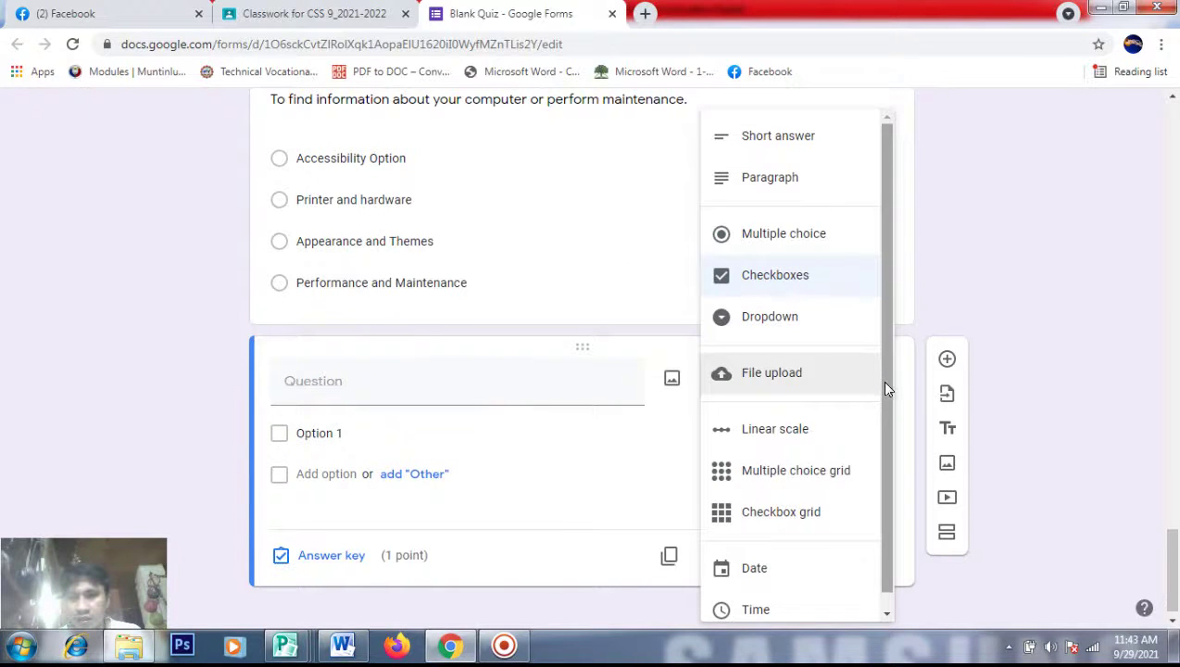
scroll(884, 398, down, 1)
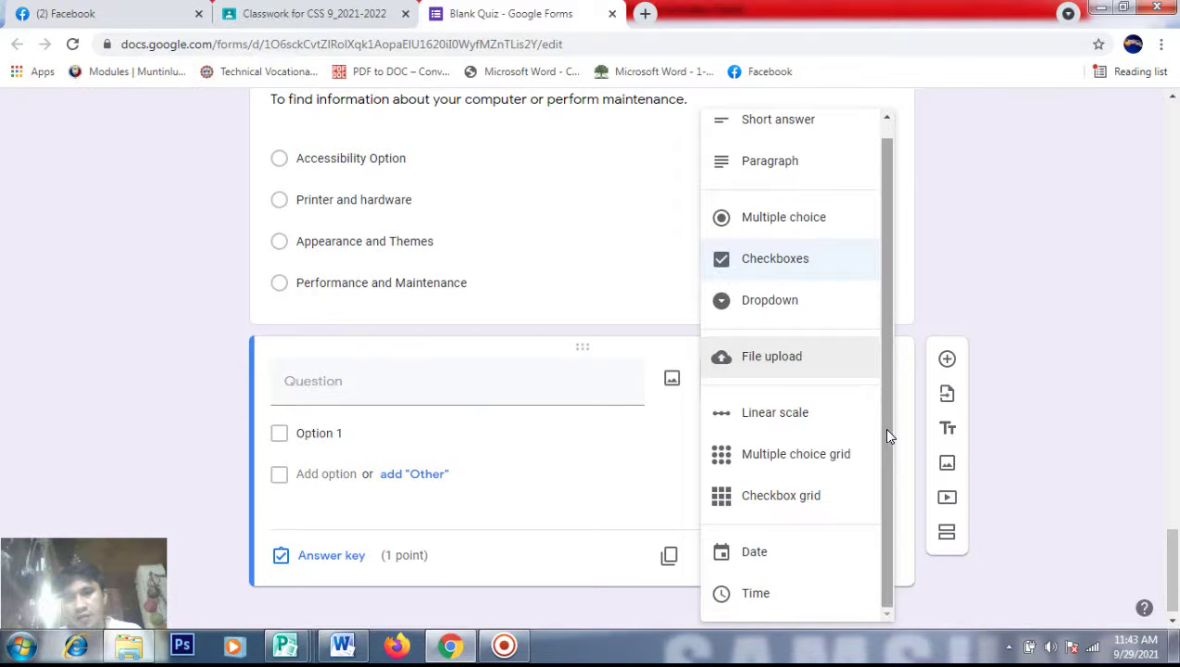
click(758, 504)
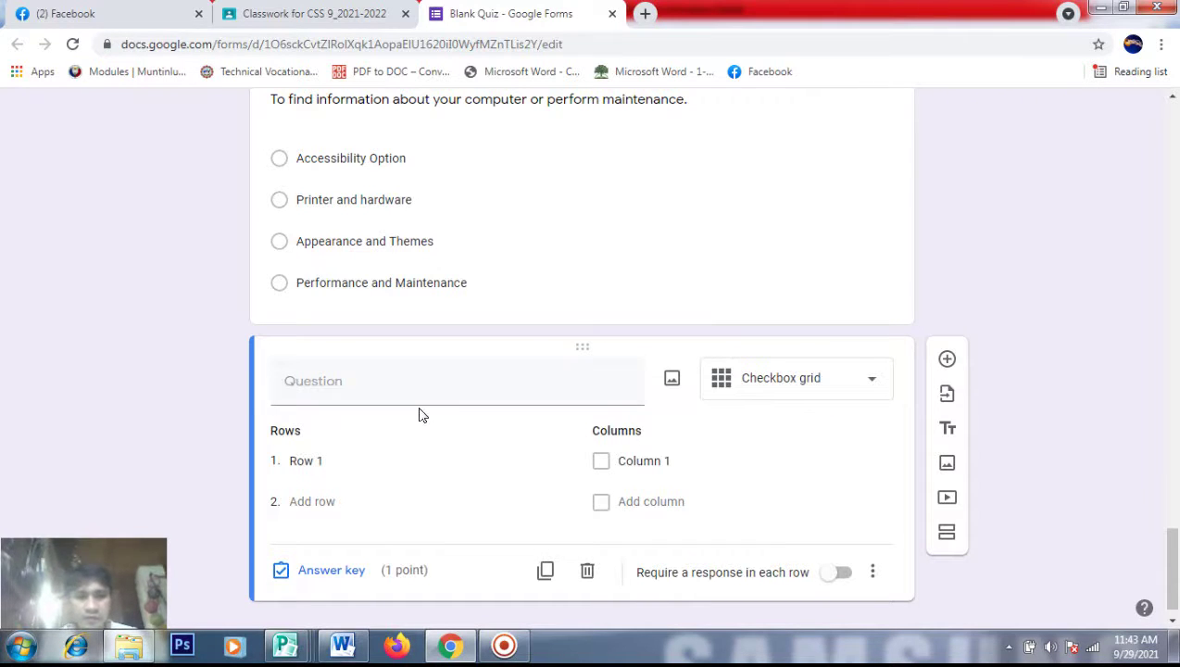
Copy the MS Configuration tabs classification instructions from Word into the checkbox grid question's title in Google Forms
click(320, 387)
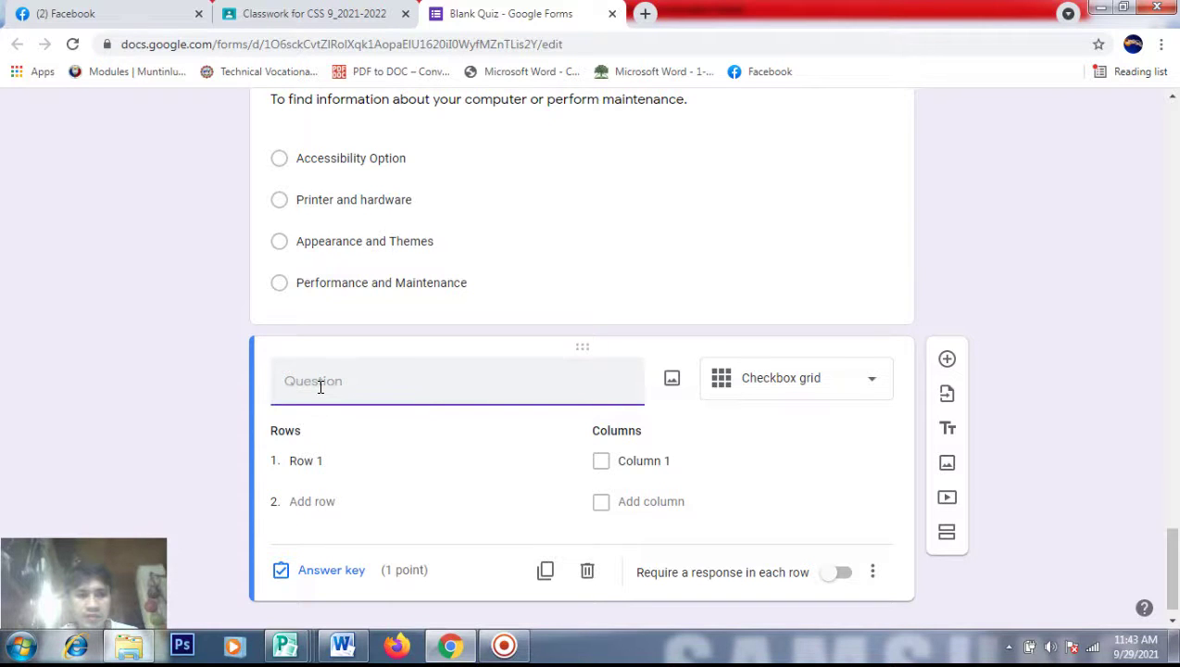
key(alt+Tab)
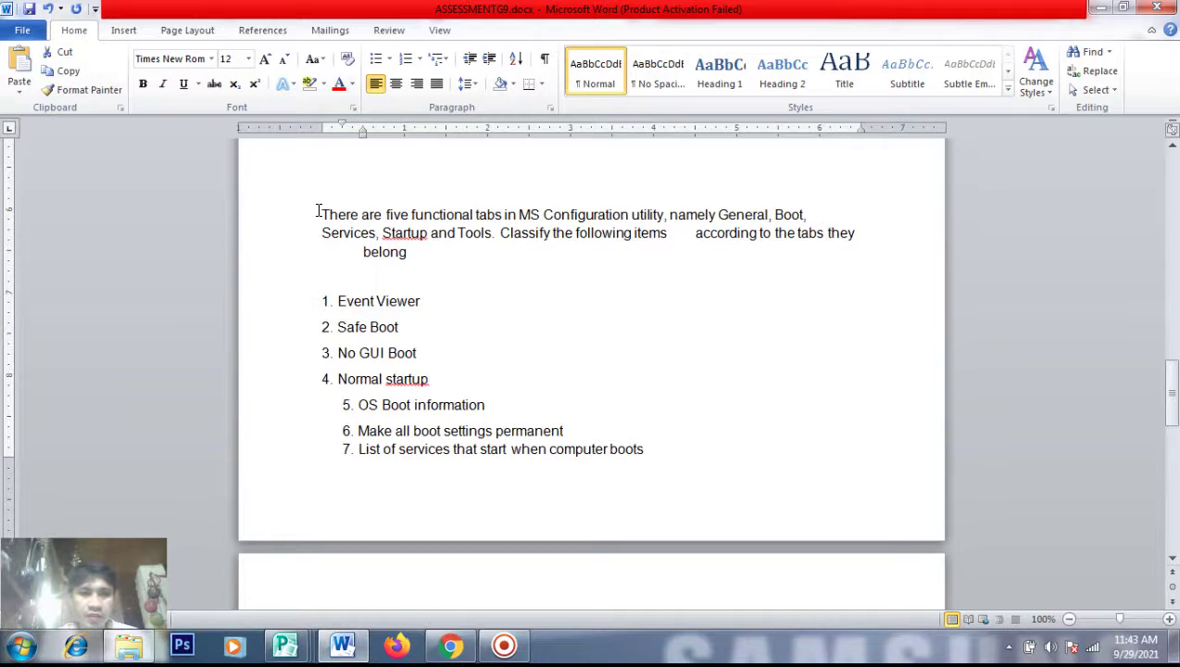
drag(317, 211, 408, 251)
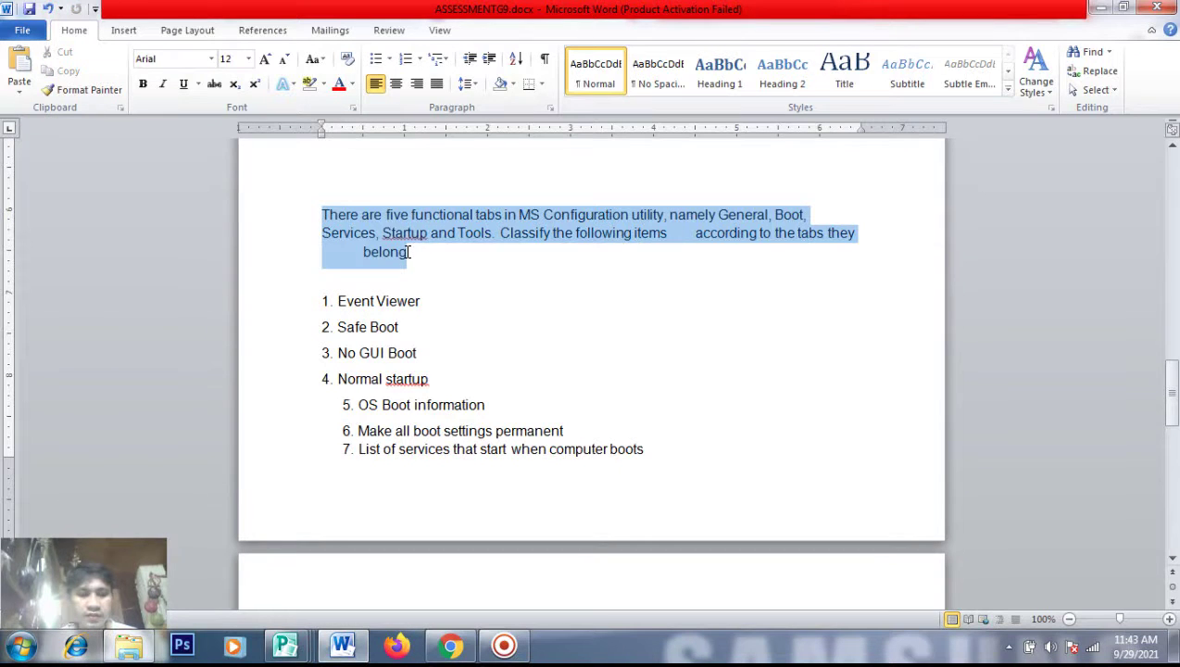
key(ctrl+c)
key(alt+Tab)
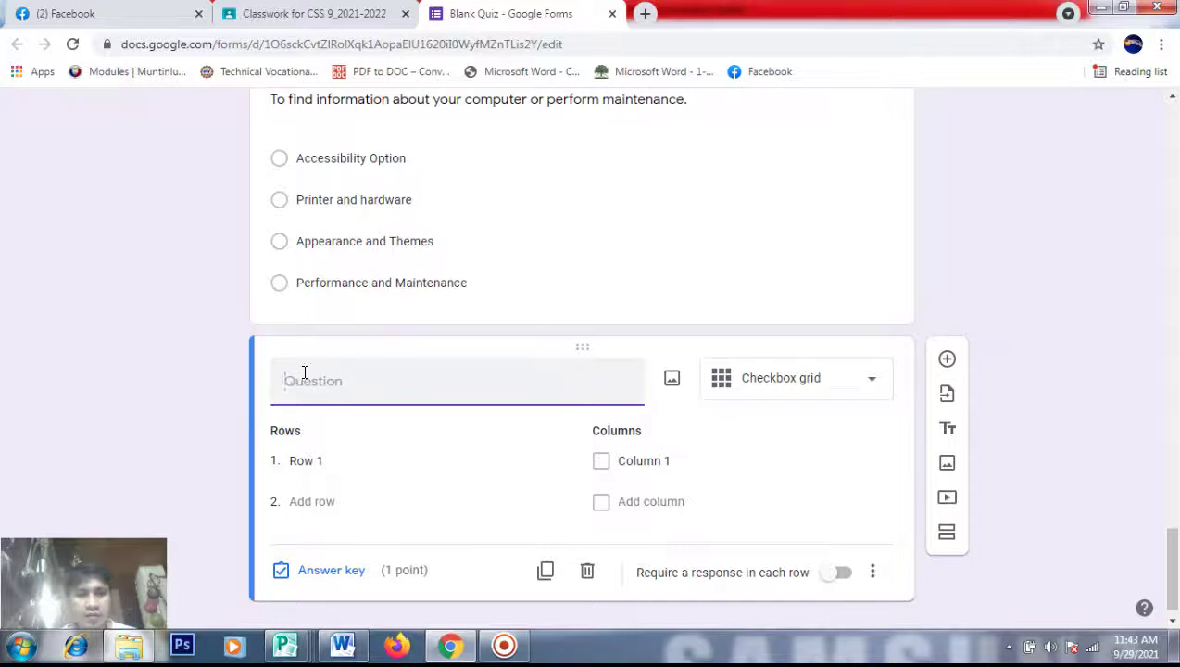
click(290, 381)
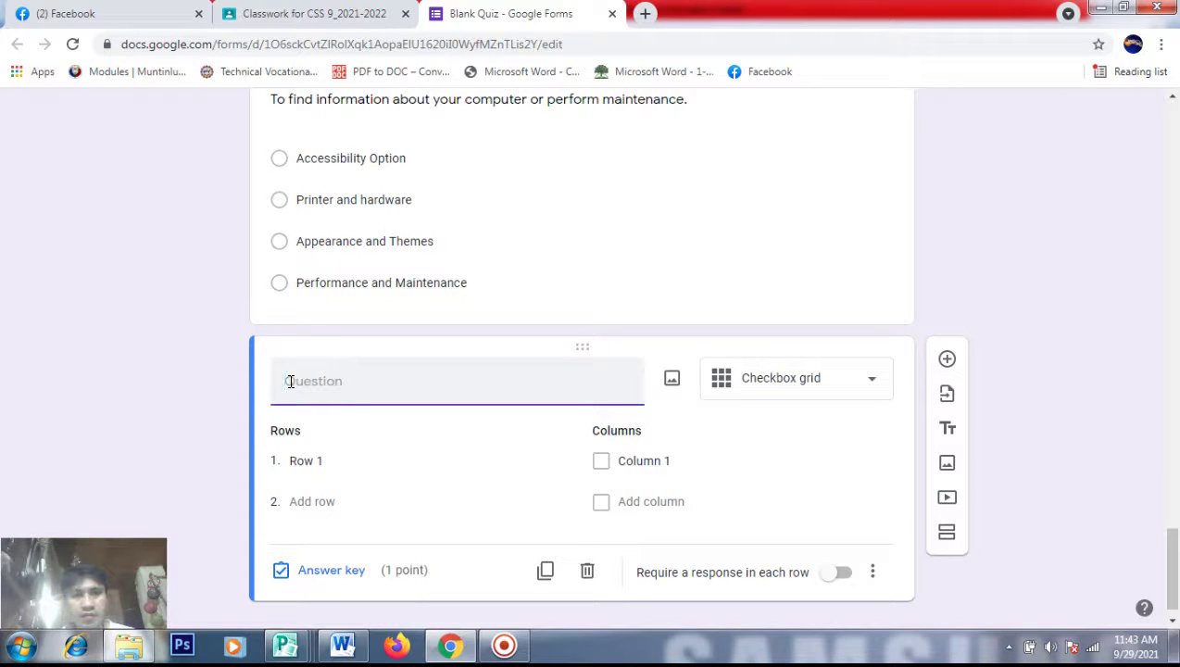
key(ctrl+v)
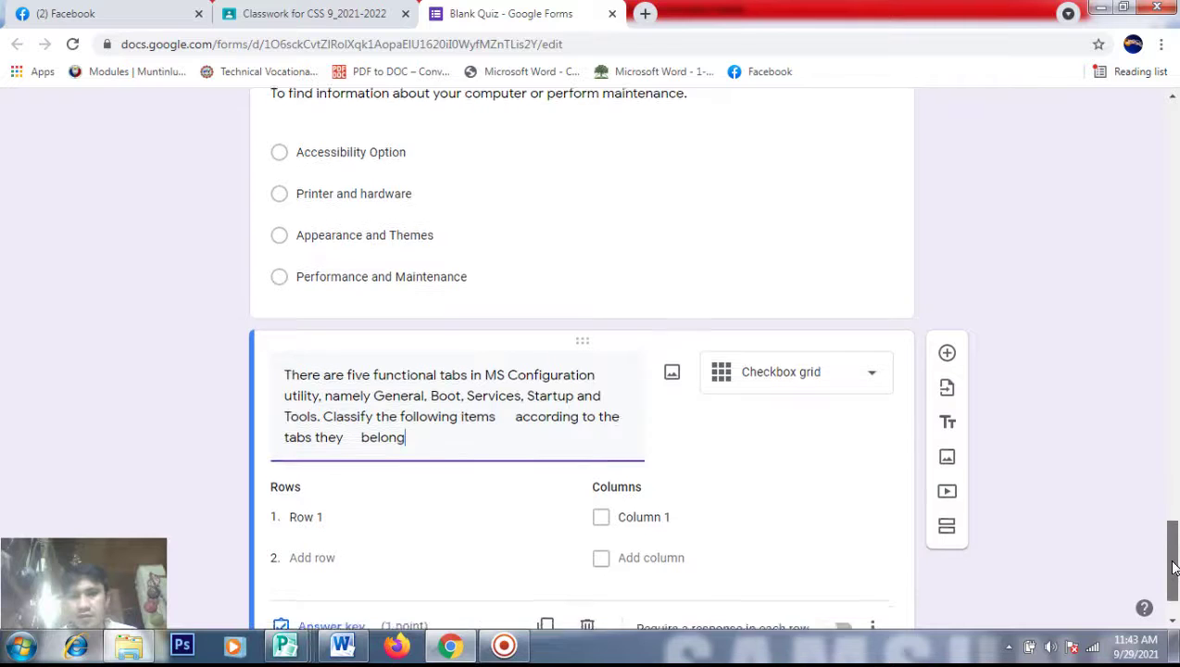
Copy item 1, Event Viewer, from the Word classification list into the grid question's first row
drag(1171, 530, 1171, 583)
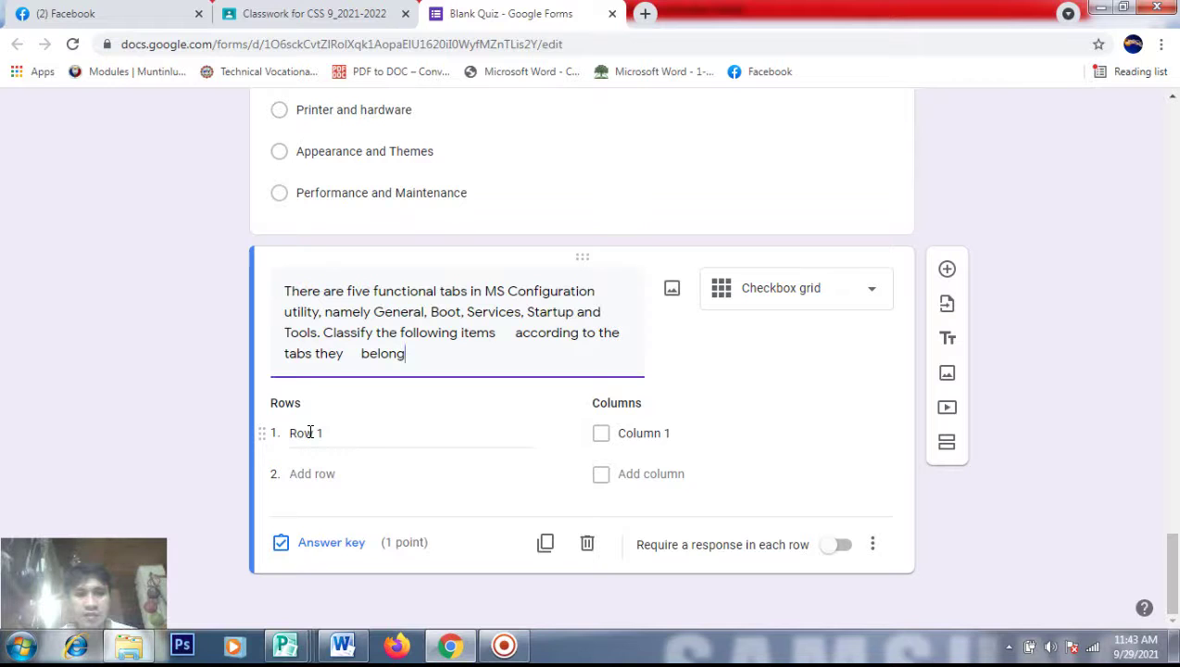
key(alt+Tab)
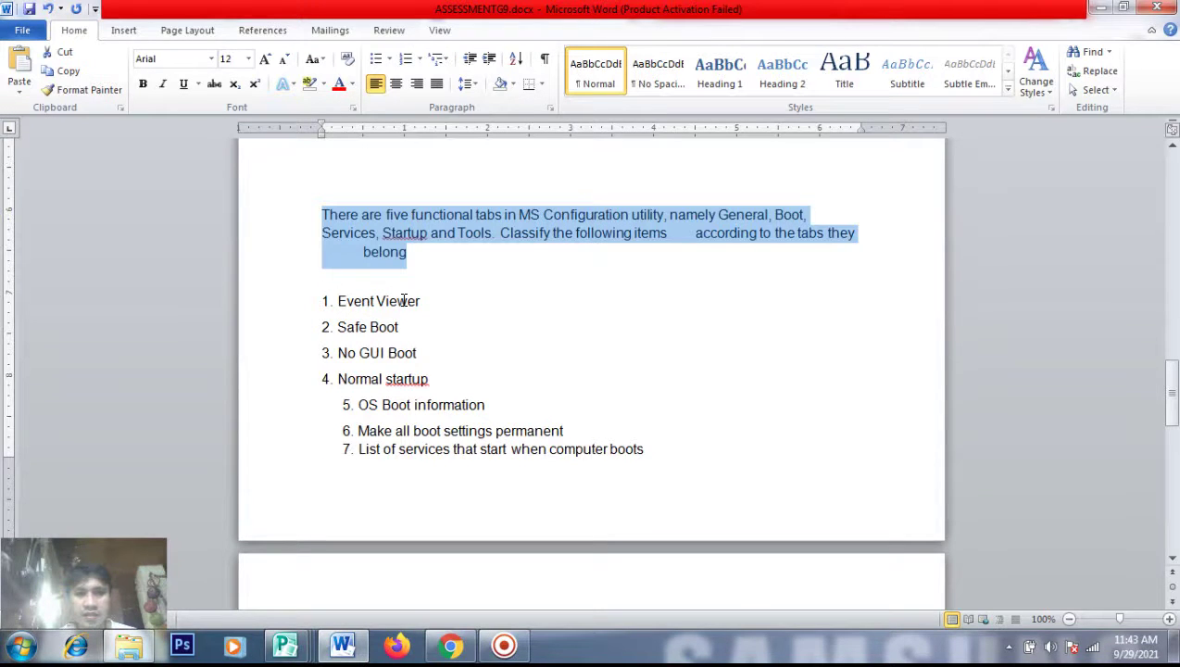
drag(423, 302, 366, 306)
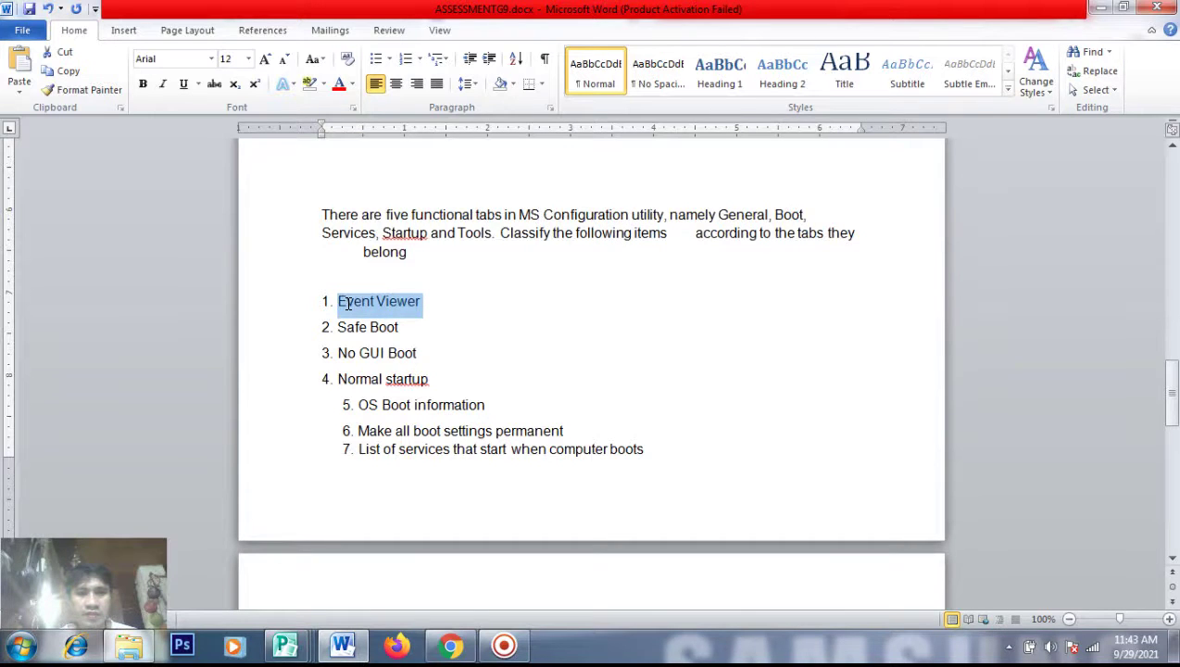
drag(348, 304, 350, 311)
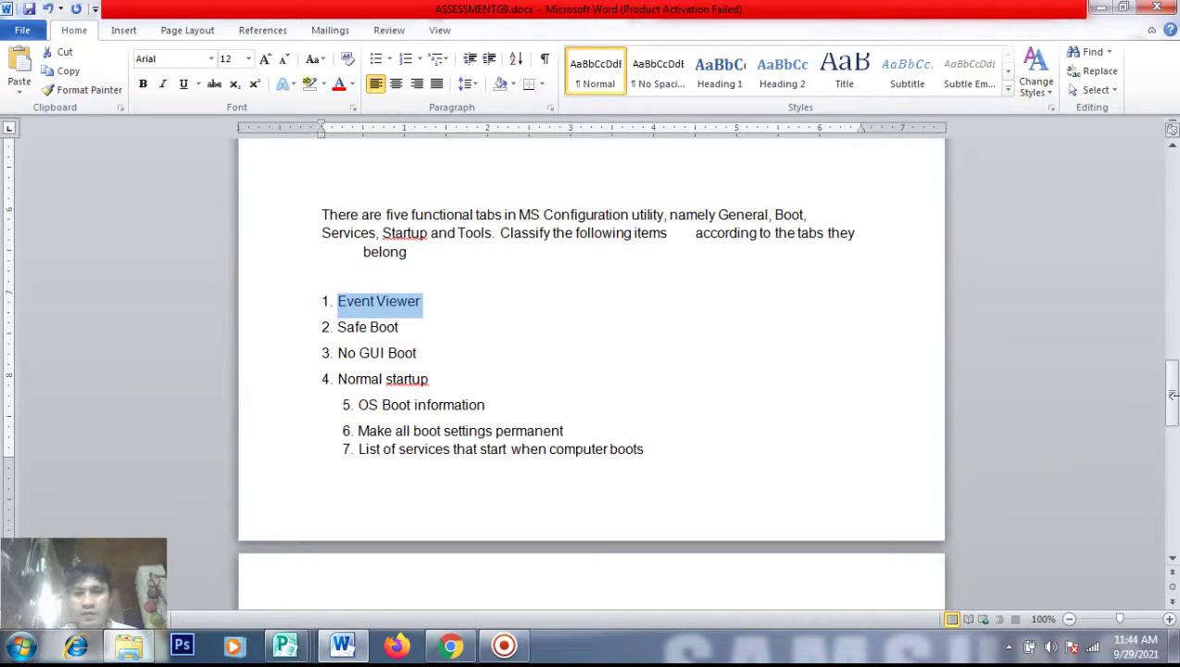
click(1173, 408)
mouse_move(1172, 407)
mouse_down()
mouse_move(1172, 430)
mouse_move(1172, 417)
mouse_up()
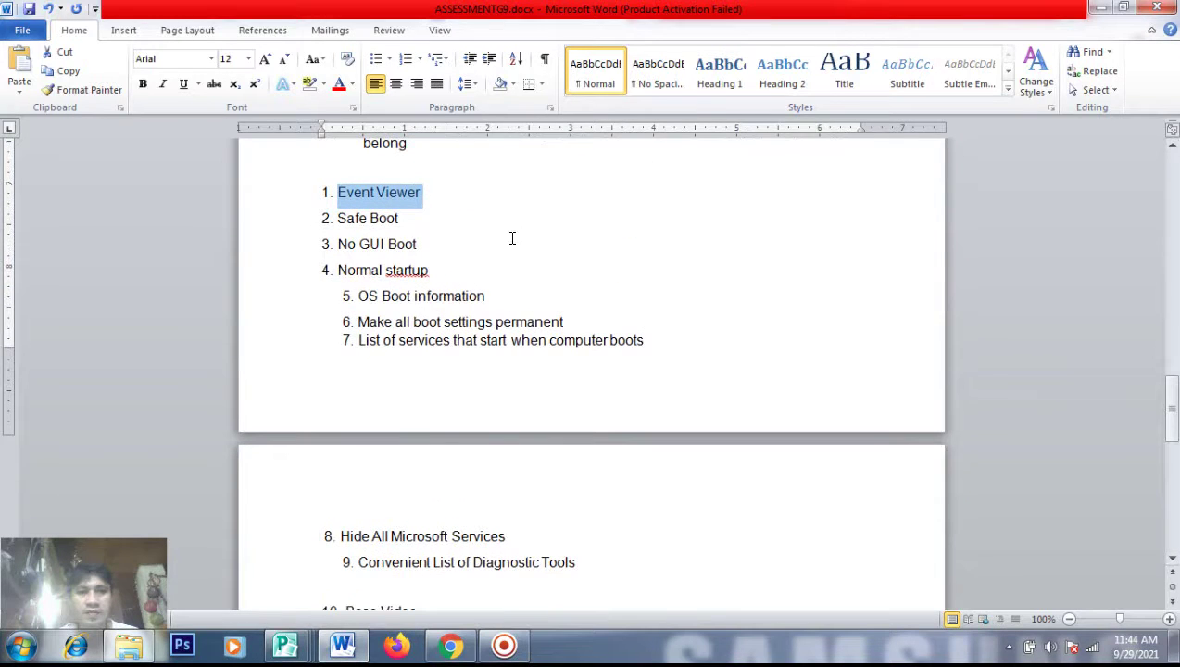
key(alt+Tab)
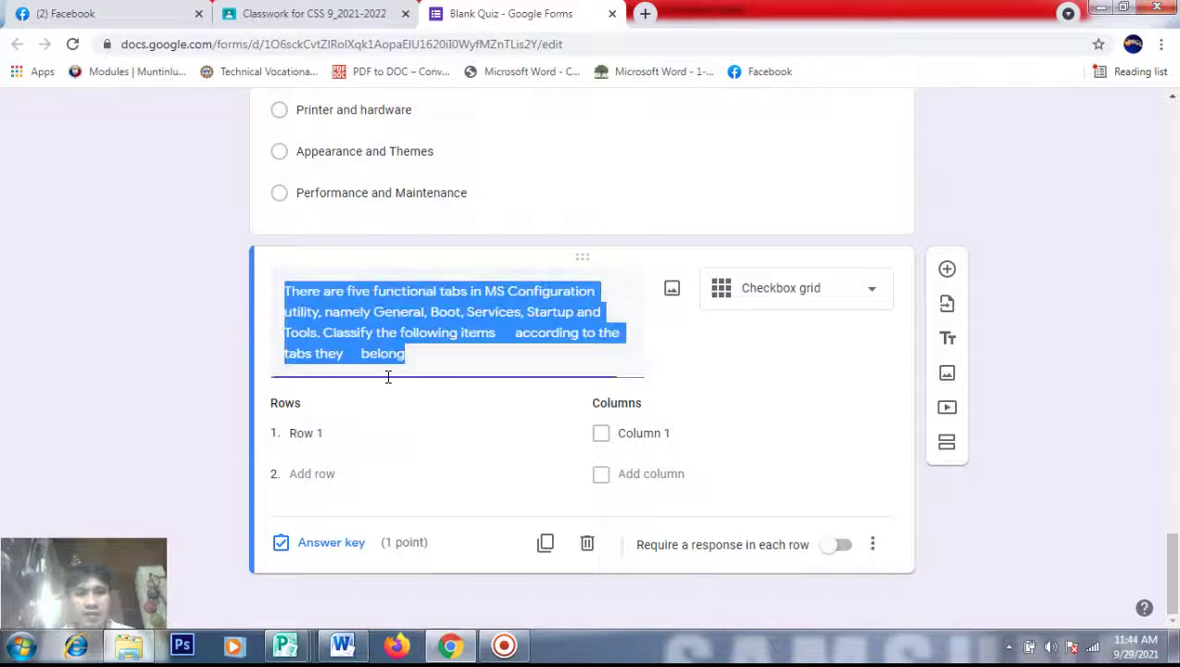
click(320, 433)
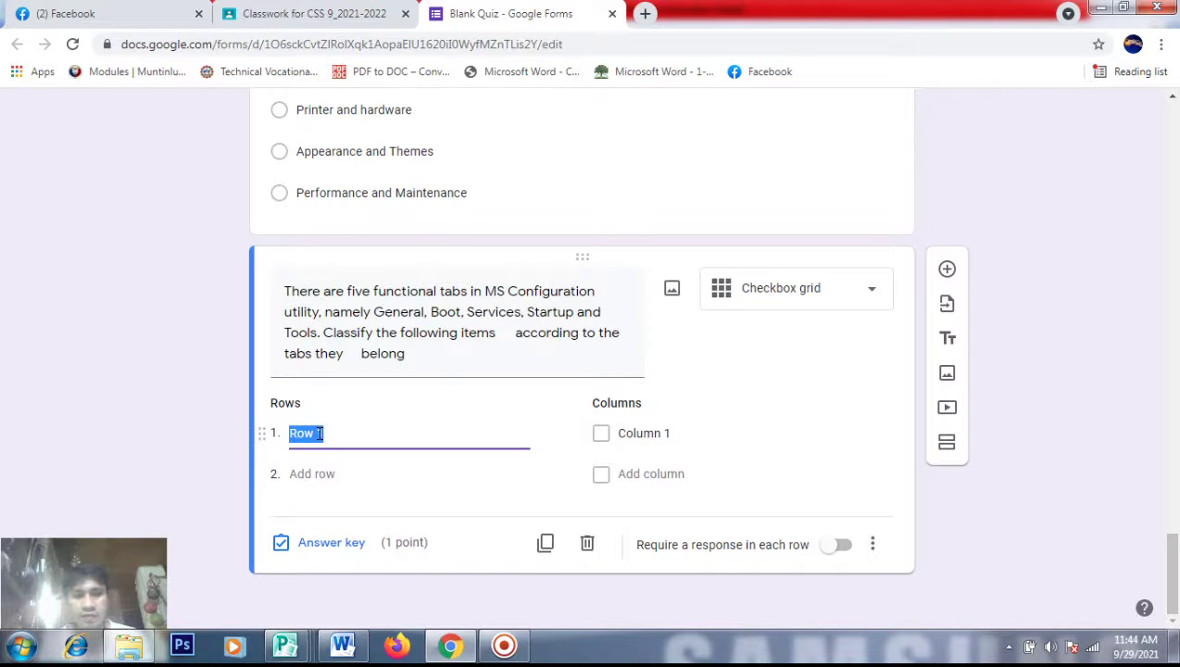
key(ctrl+v)
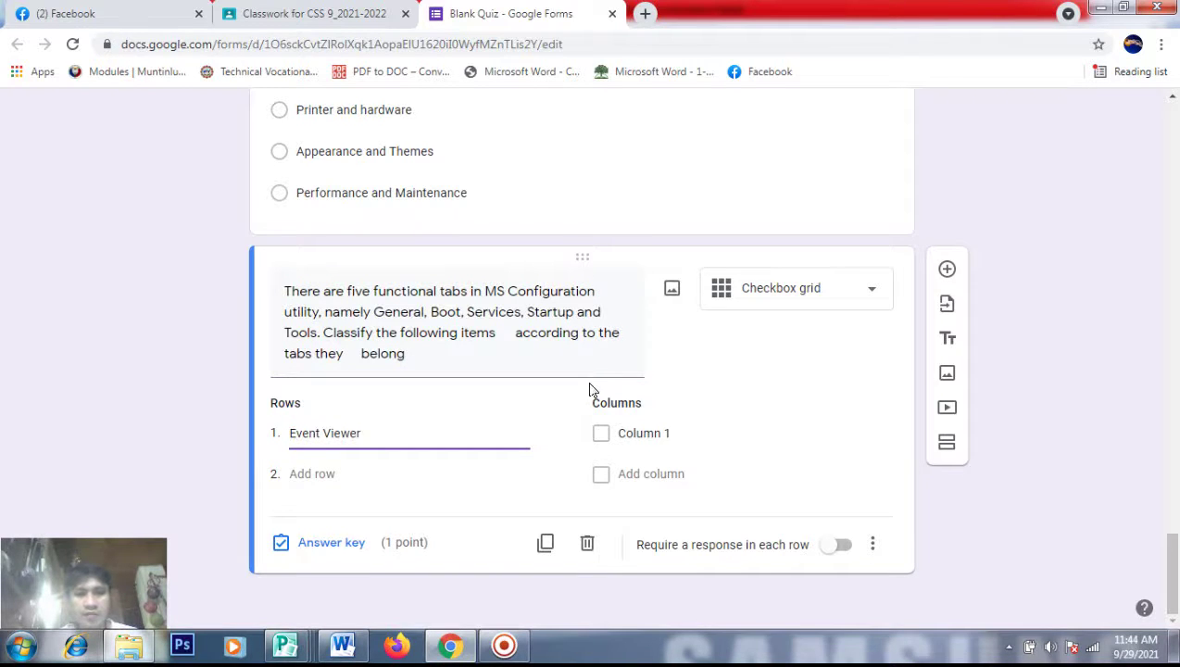
Add a second and third row to the grid and try to enter Safe Boot, copied from Word, as the second row
click(323, 474)
key(alt+Tab)
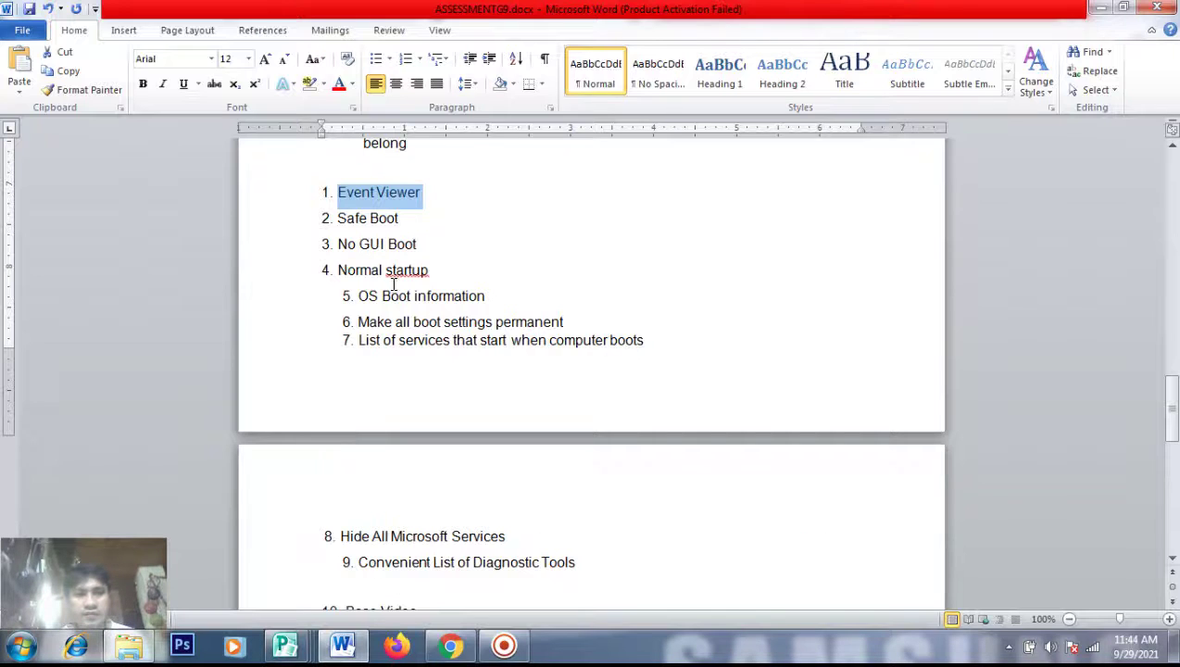
drag(399, 222, 344, 223)
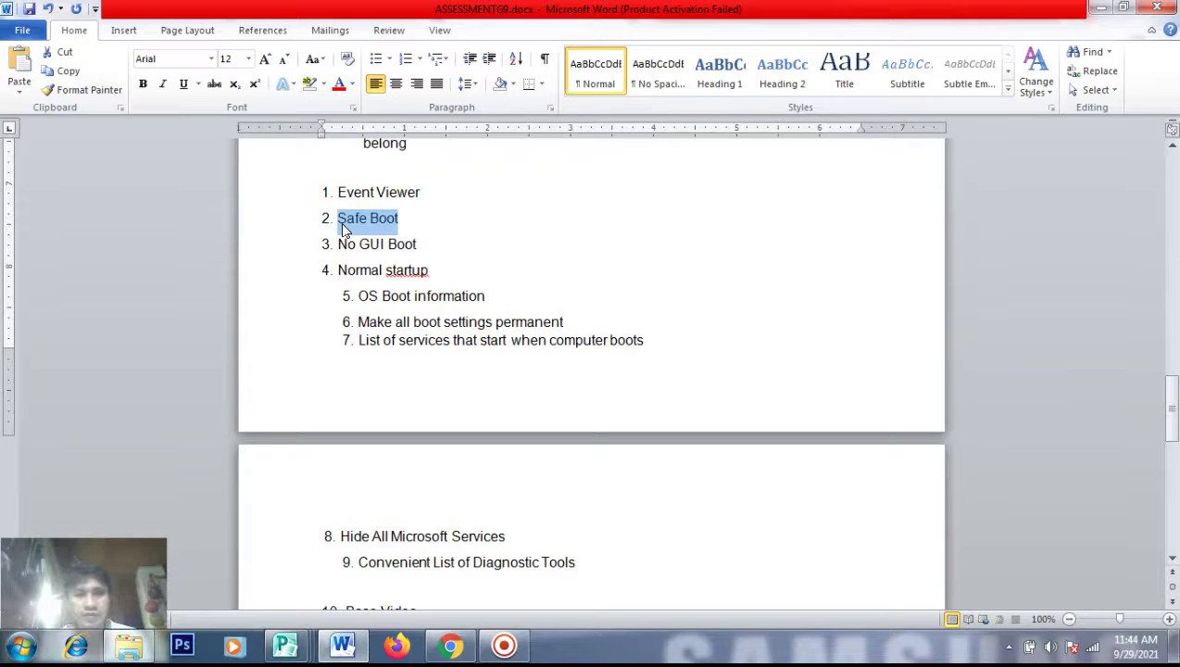
key(alt+Tab)
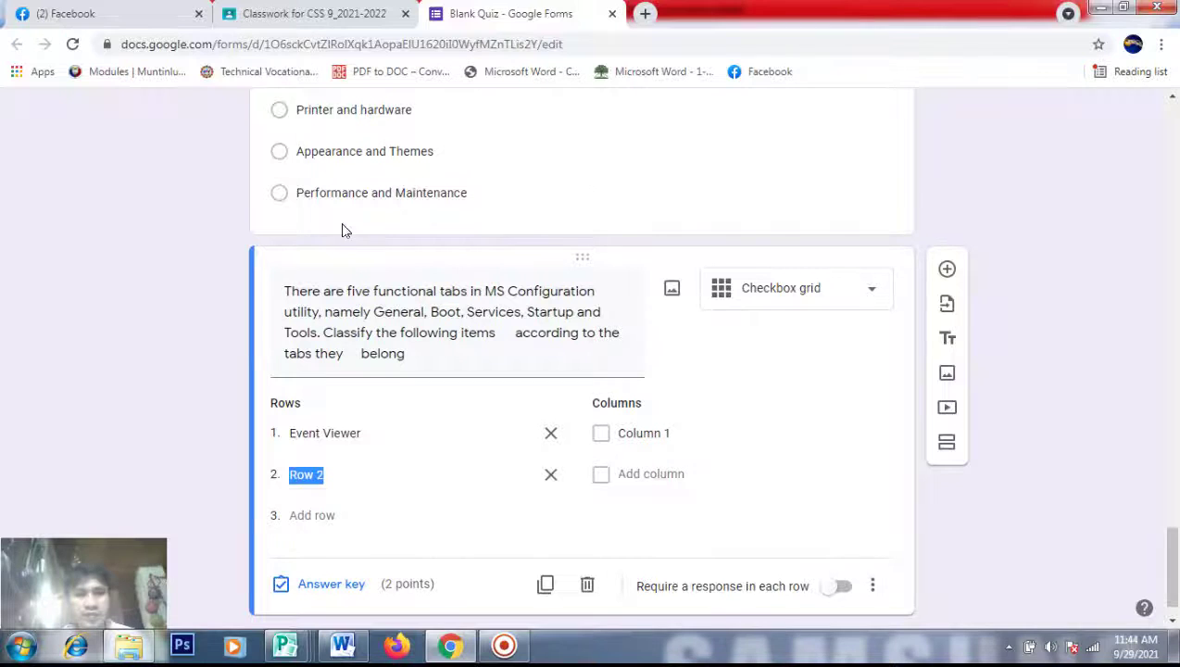
click(306, 516)
key(ctrl+v)
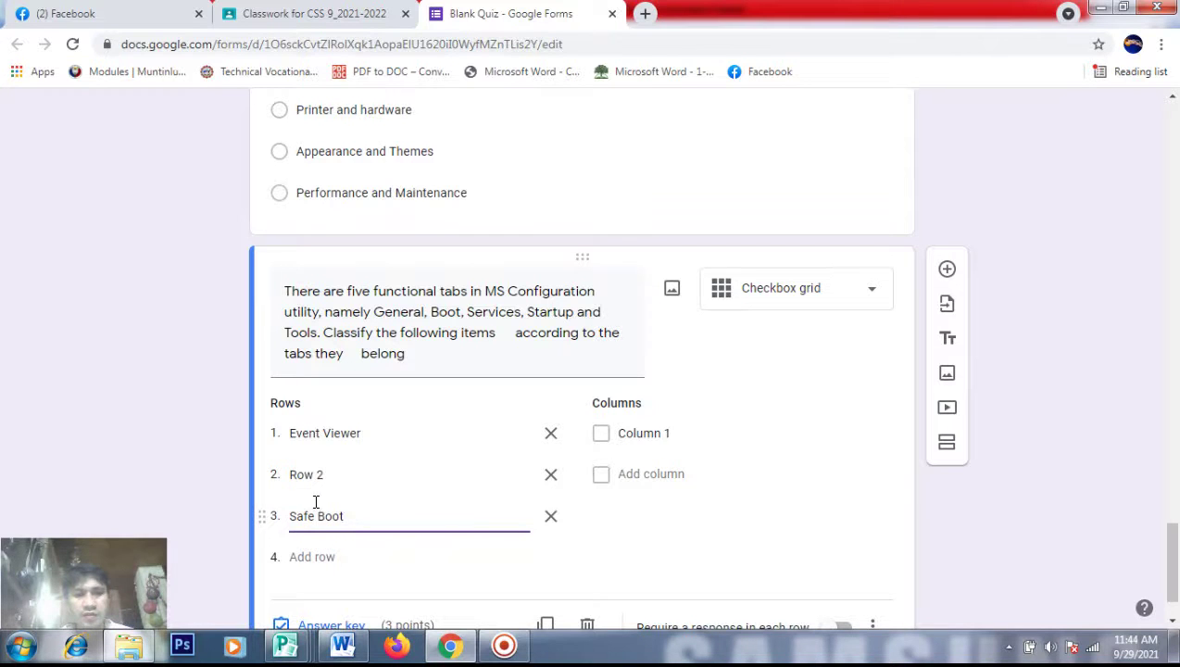
click(327, 475)
key(ctrl+v)
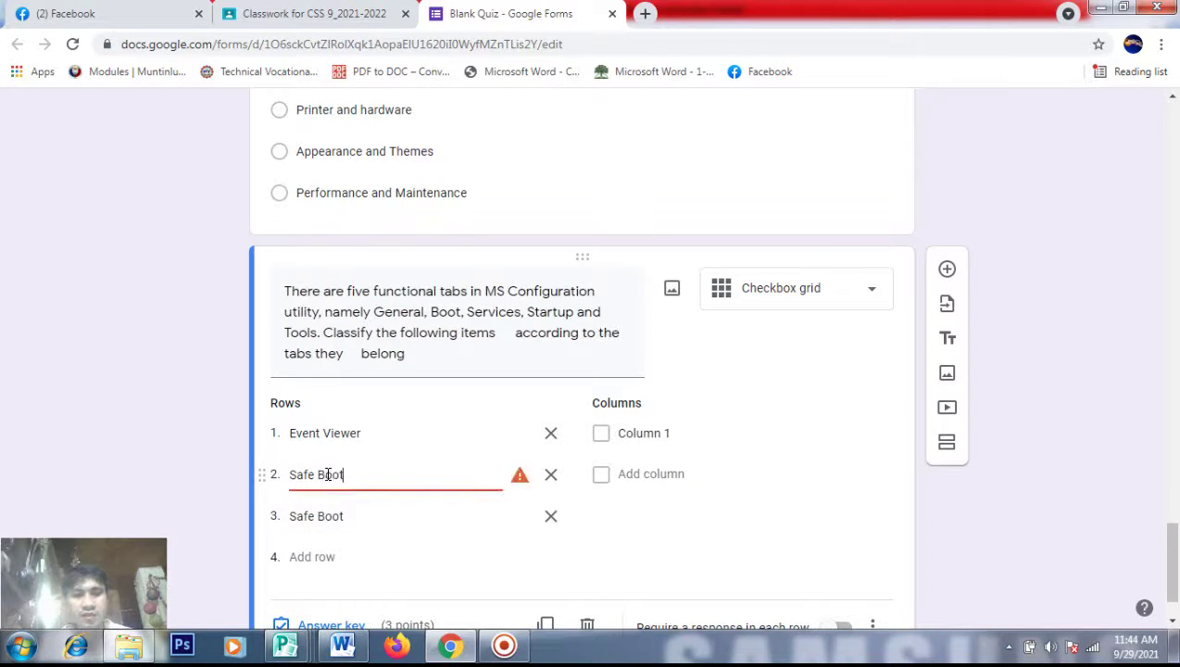
Select item 3, No GUI Boot, in Word and clear the misplaced Safe Boot text from the grid's third row
key(alt+Tab)
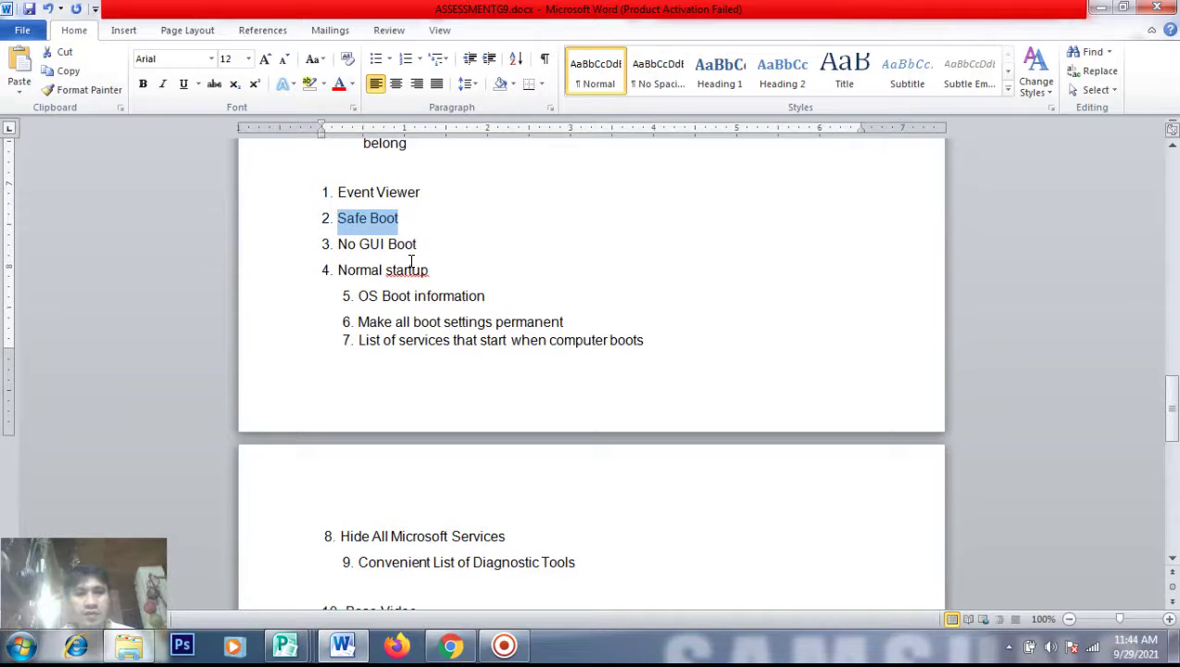
drag(419, 243, 345, 245)
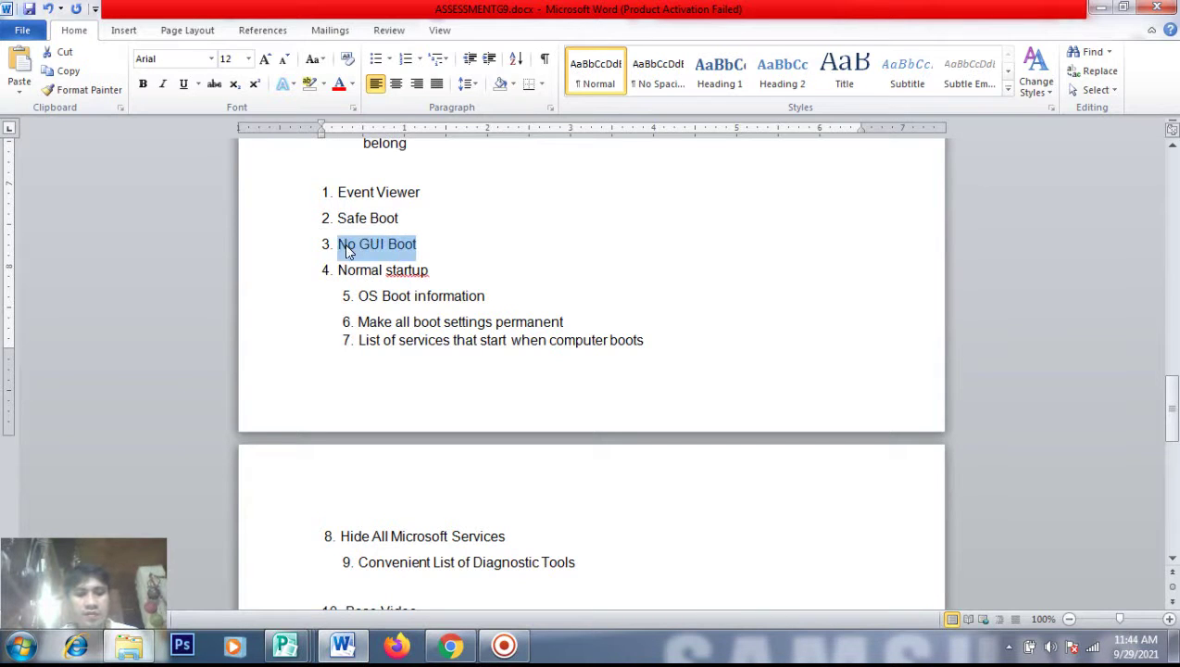
key(alt+Tab)
click(298, 521)
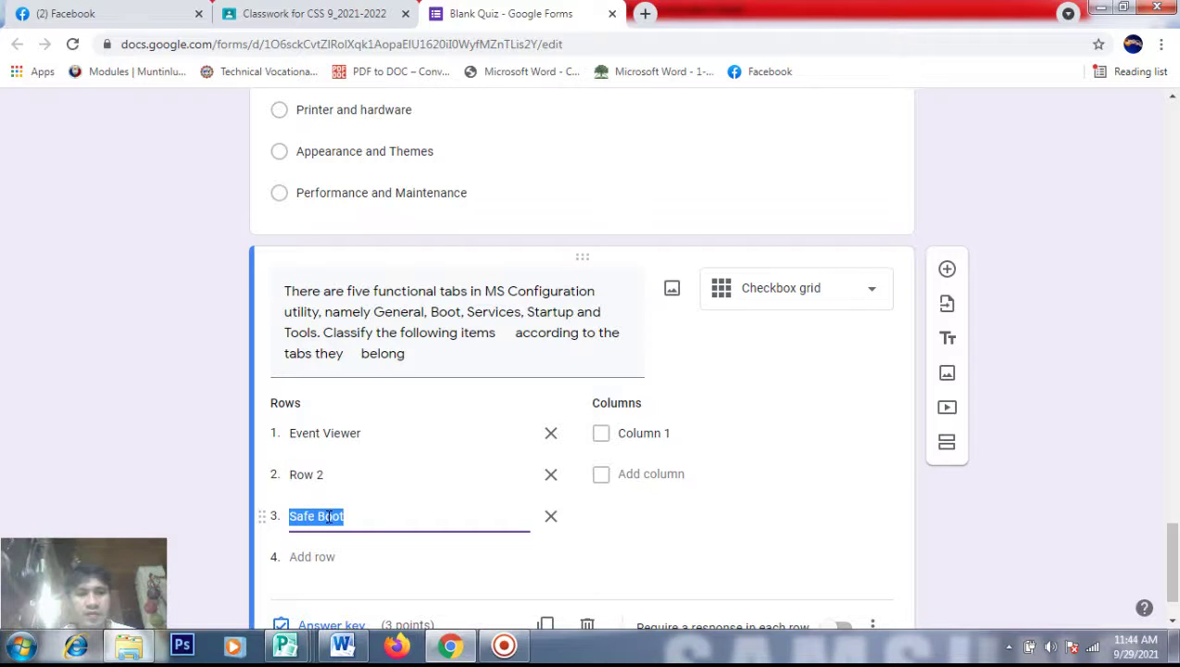
key(BackSpace)
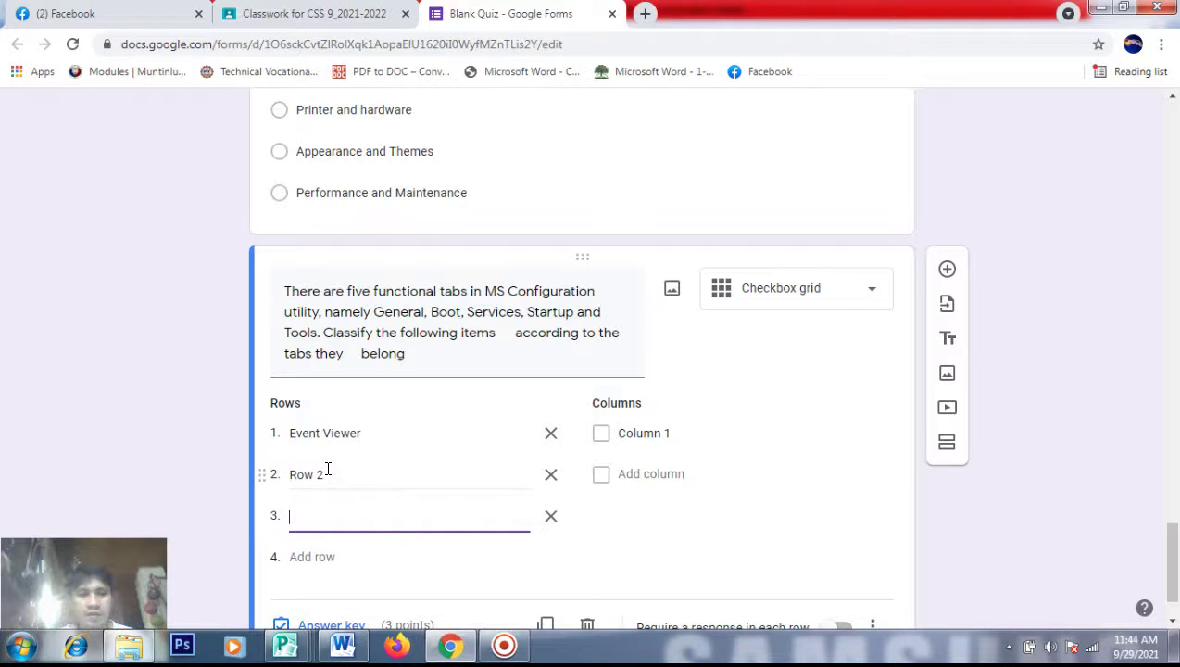
Copy item 2, Safe Boot, from Word into the grid question's second row
key(alt+Tab)
click(400, 217)
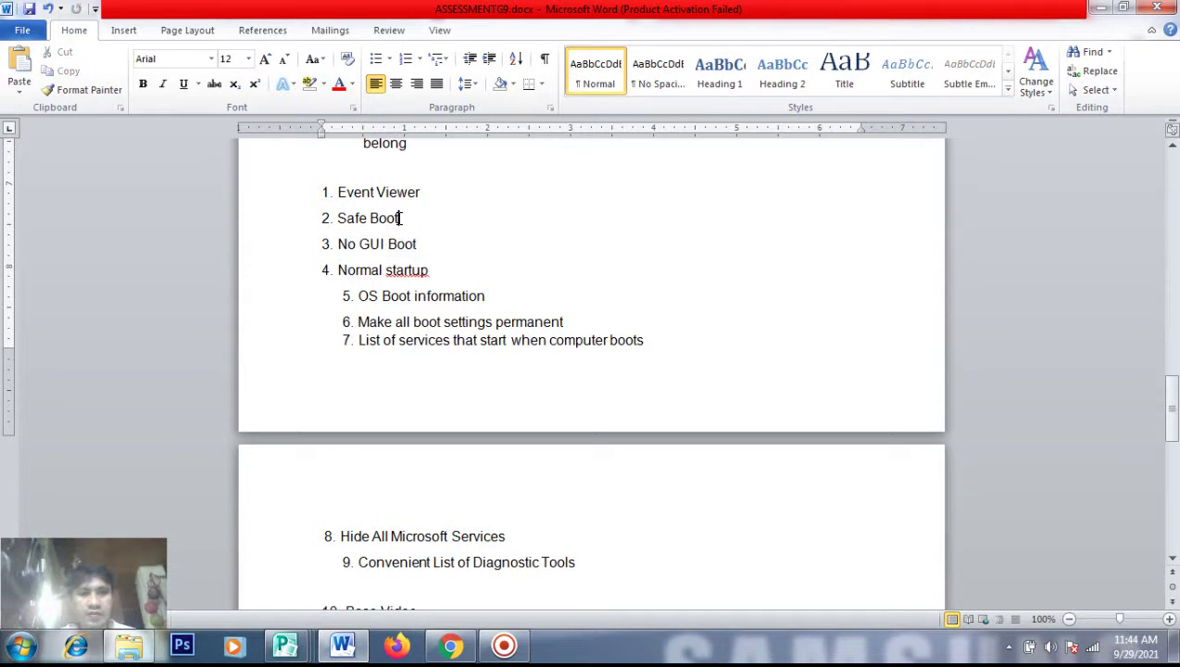
drag(400, 217, 346, 219)
key(alt+Tab)
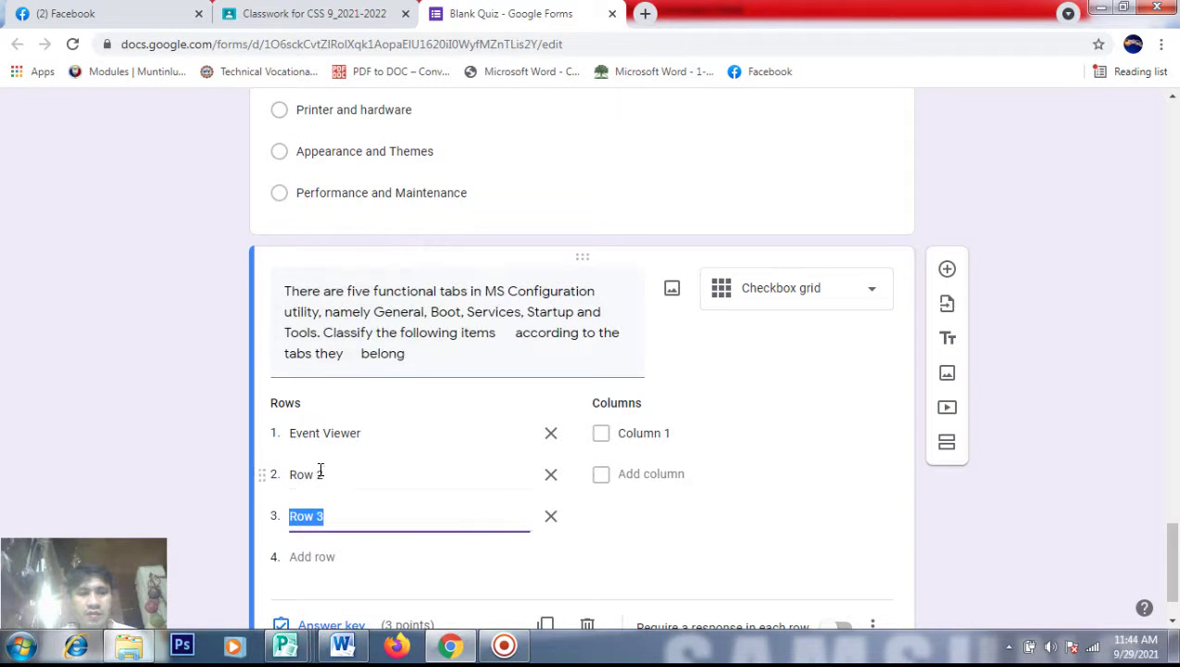
click(315, 475)
key(ctrl+v)
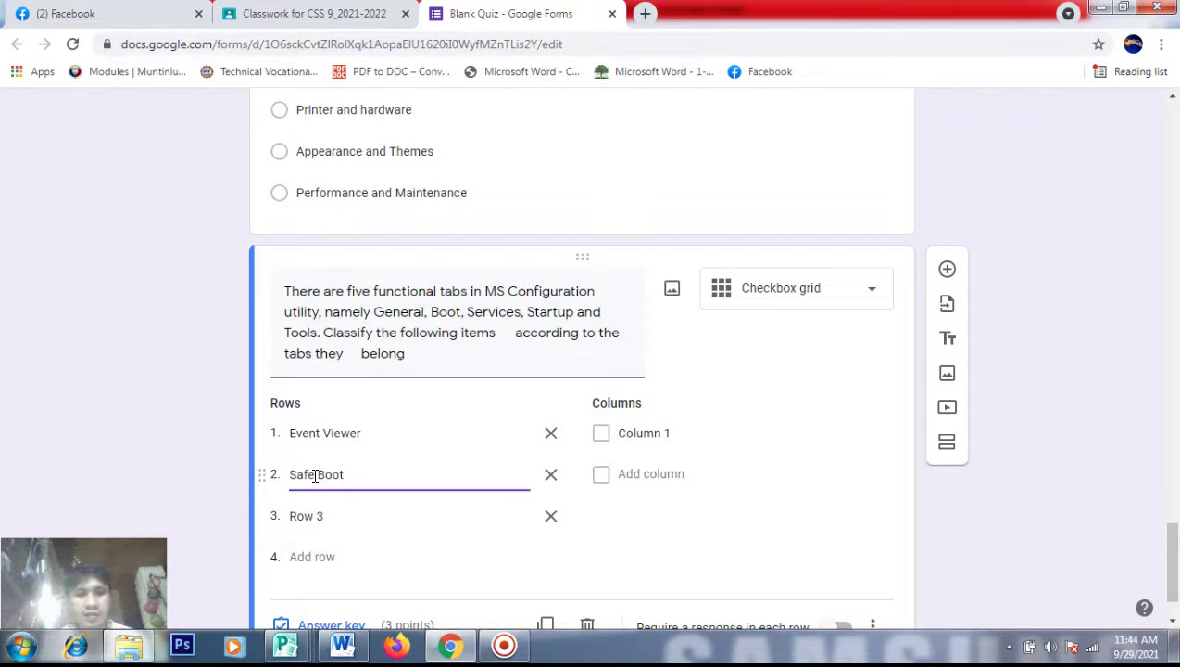
Copy item 3, No GUI Boot, from Word into the grid question's third row
key(alt+Tab)
drag(418, 245, 344, 247)
key(ctrl+c)
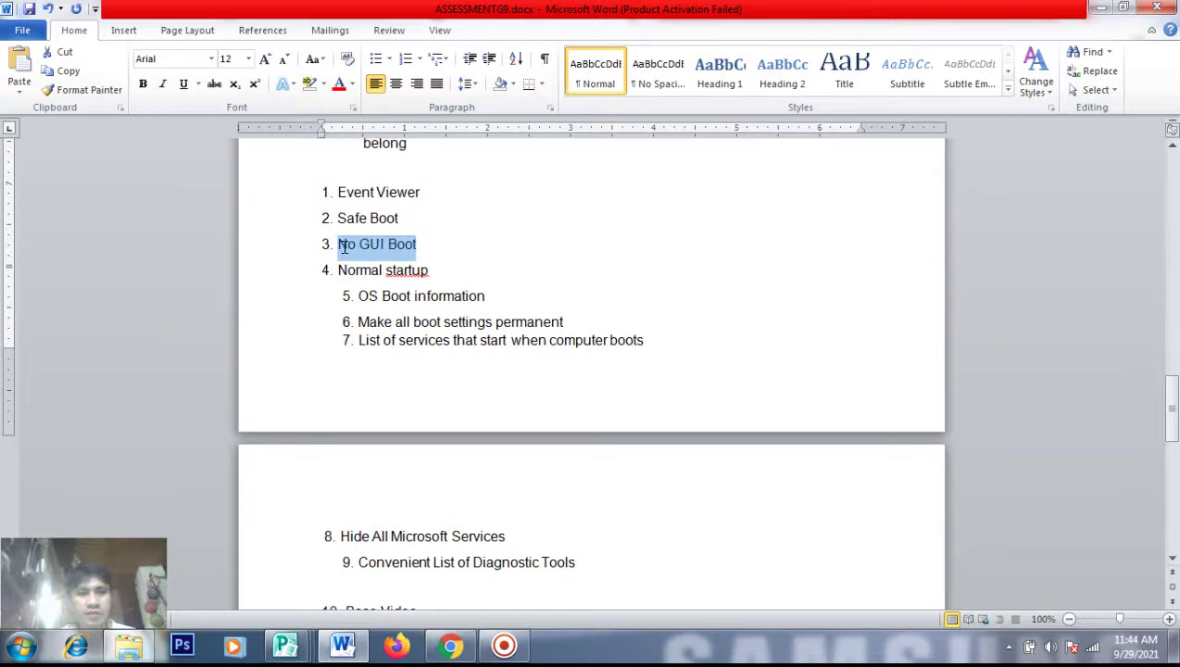
key(alt+Tab)
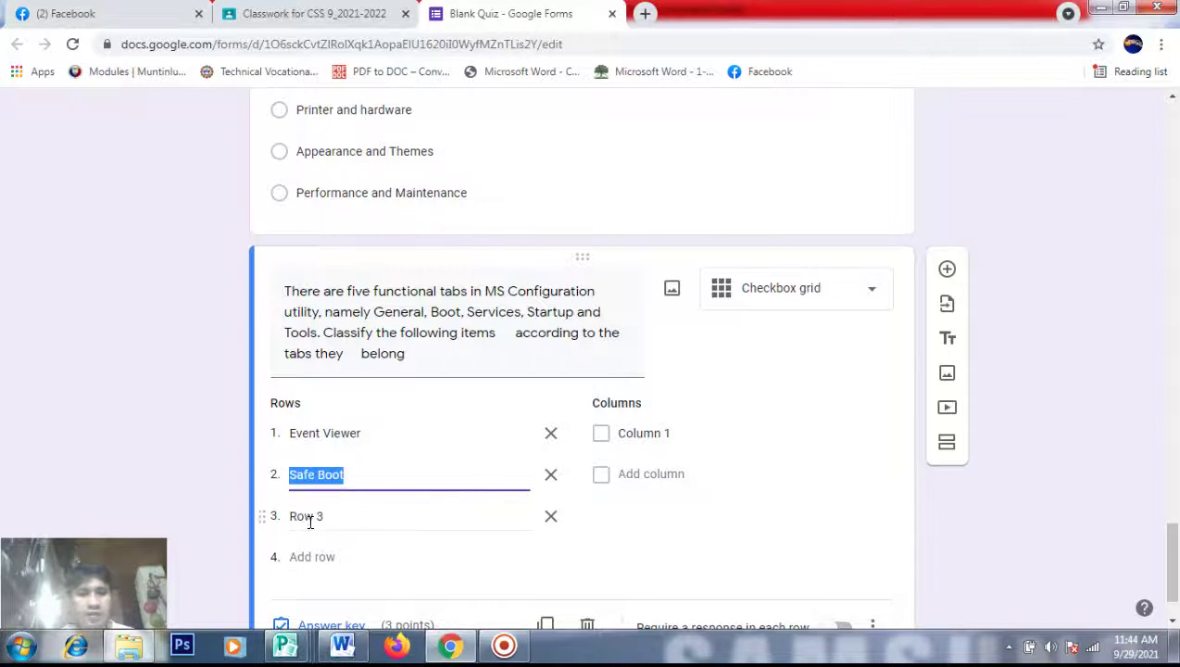
click(310, 517)
key(ctrl+v)
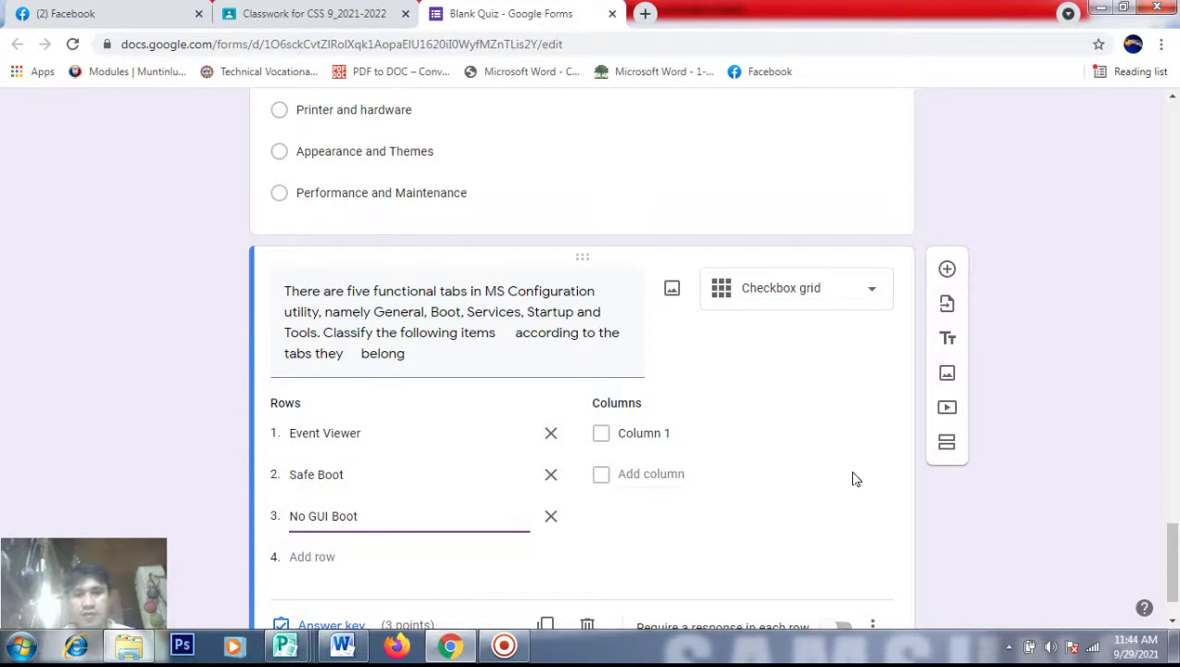
Copy item 4, Normal startup, from Word into the grid question as a new fourth row
scroll(1174, 563, down, 1)
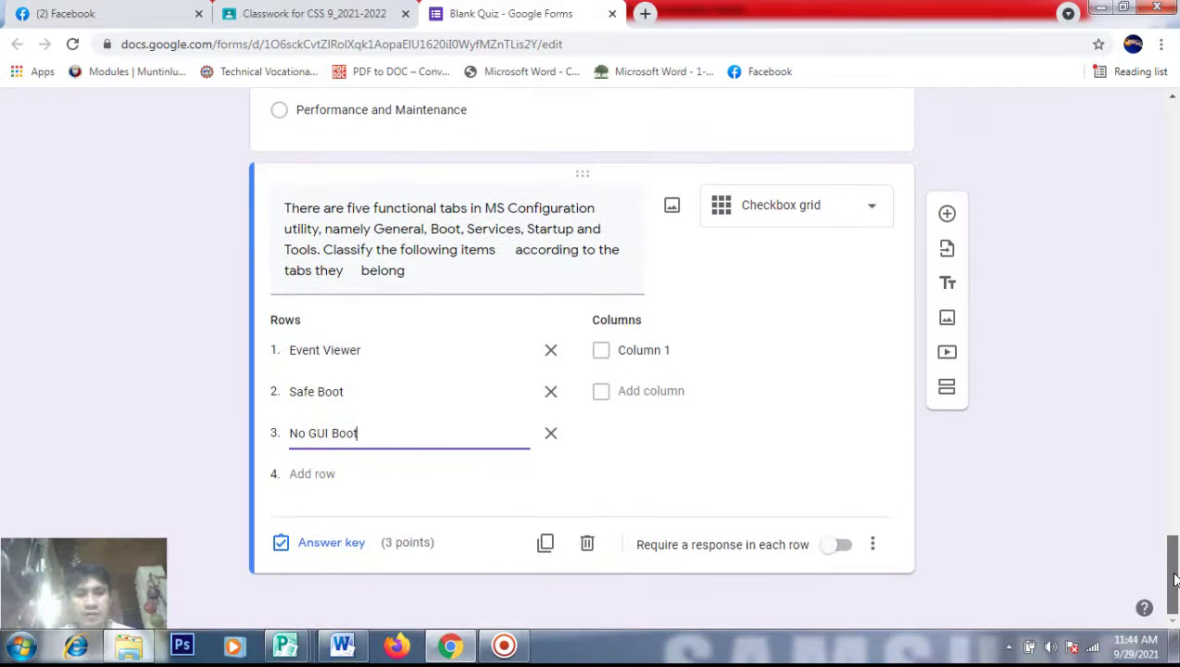
key(alt+Tab)
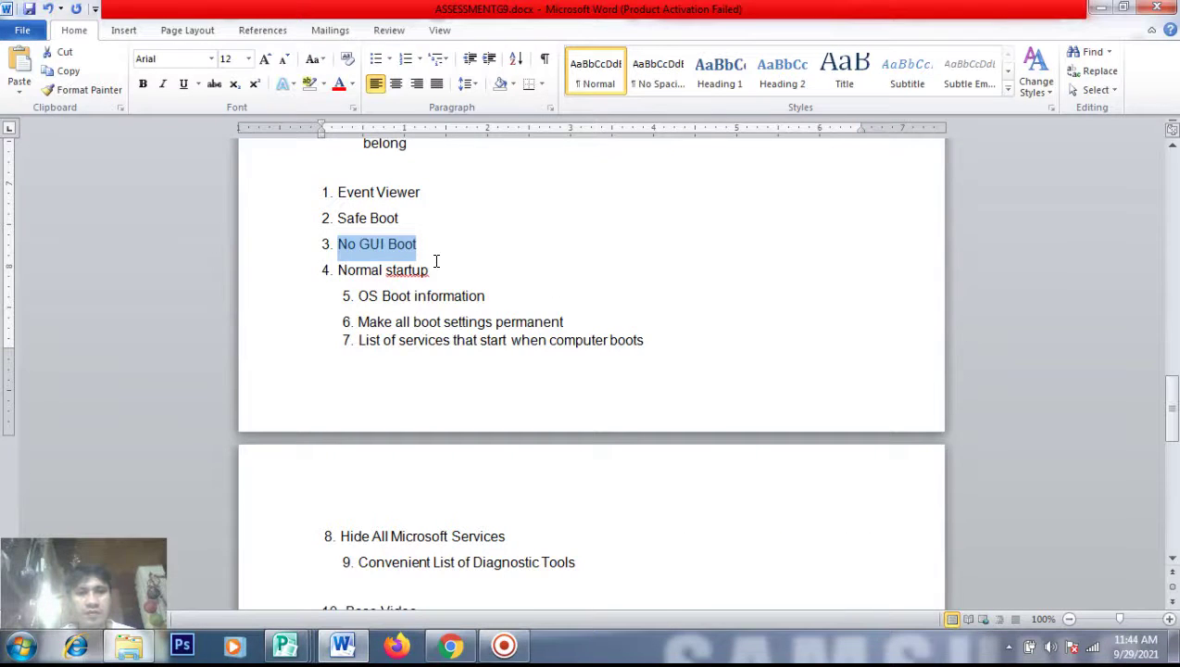
drag(432, 271, 339, 271)
key(ctrl+c)
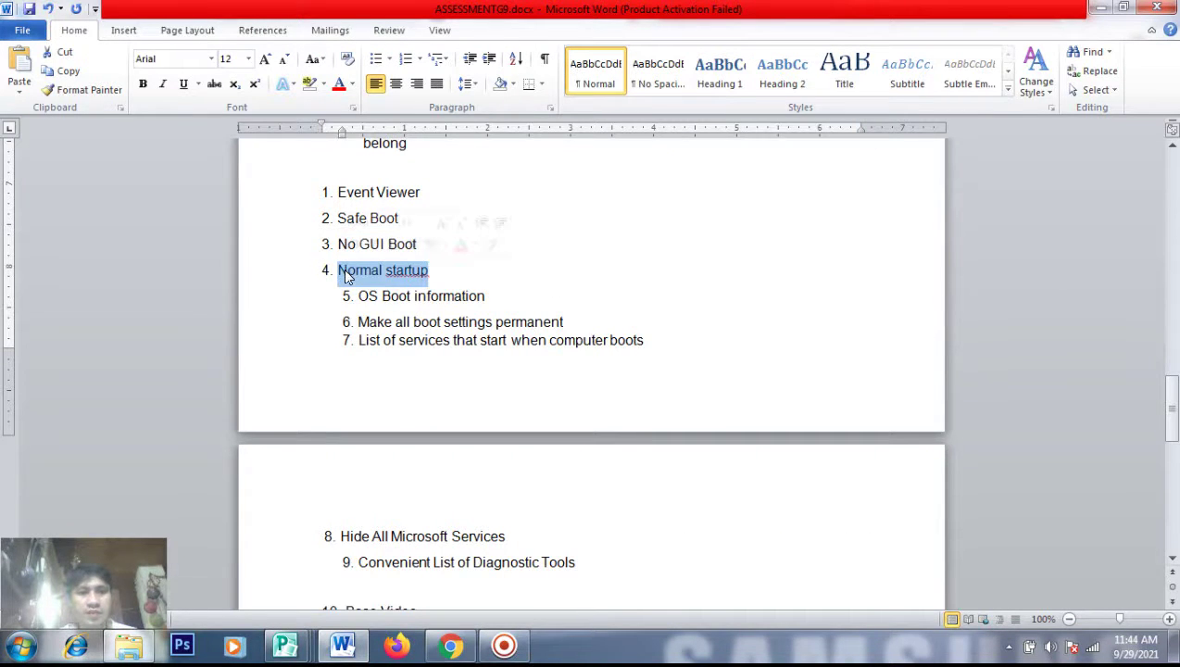
key(alt+Tab)
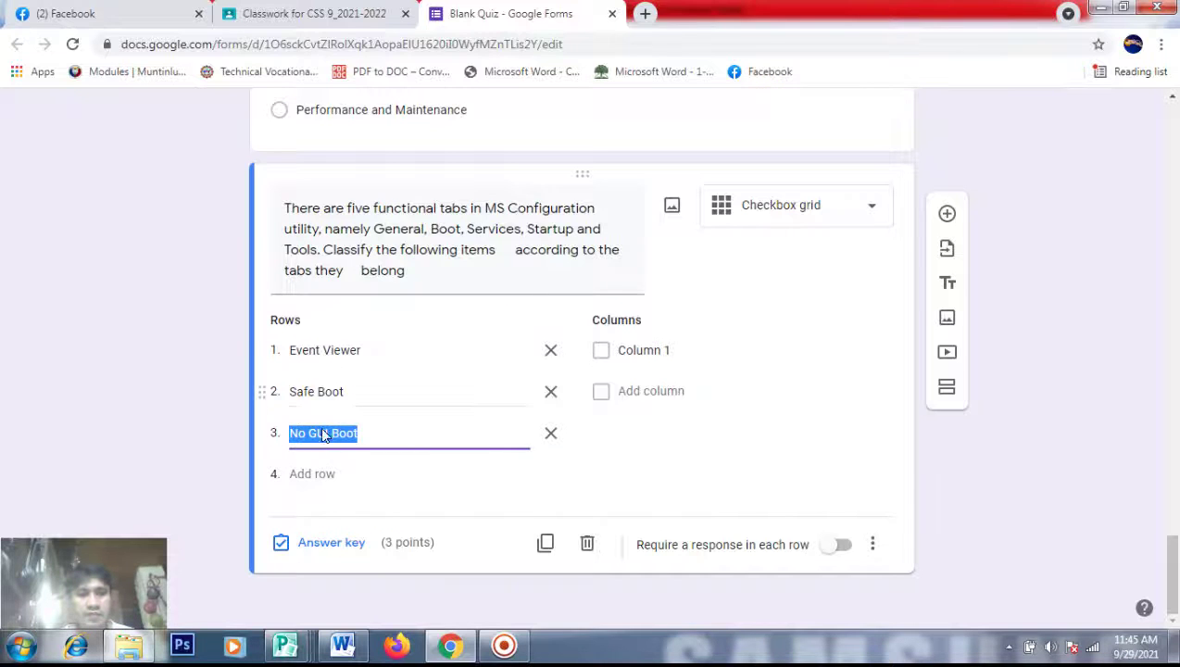
click(311, 473)
key(ctrl+v)
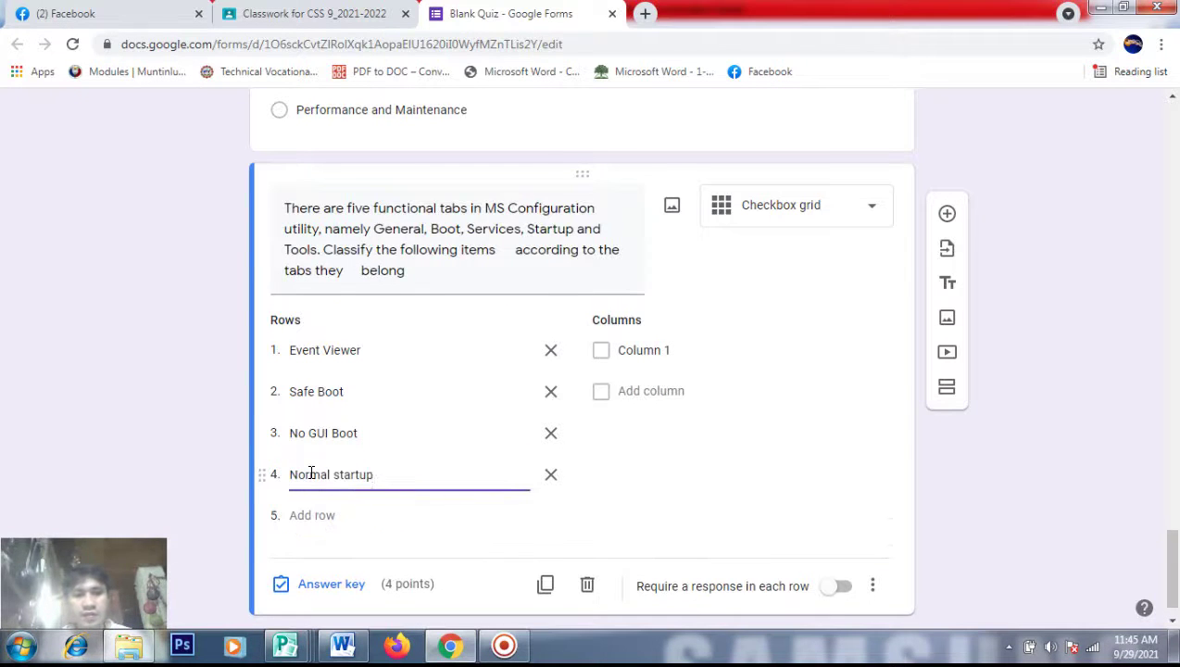
Copy item 5, OS Boot information, from Word into the grid question as a new fifth row
key(alt+Tab)
drag(494, 298, 368, 306)
key(ctrl+c)
key(alt+Tab)
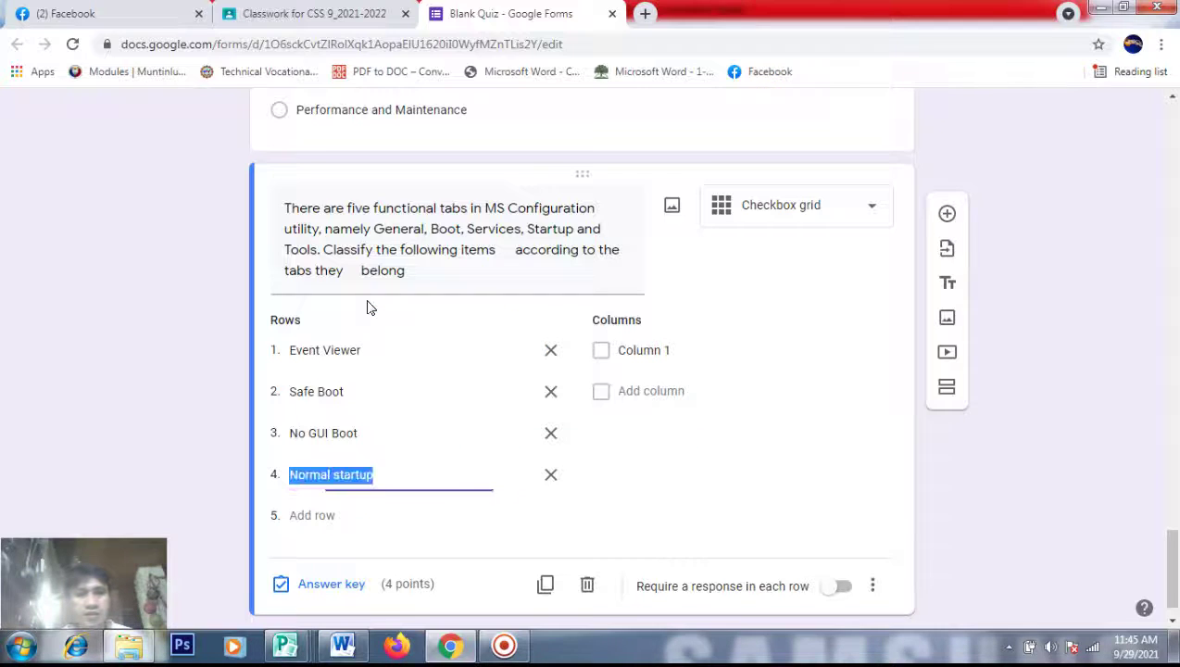
click(315, 515)
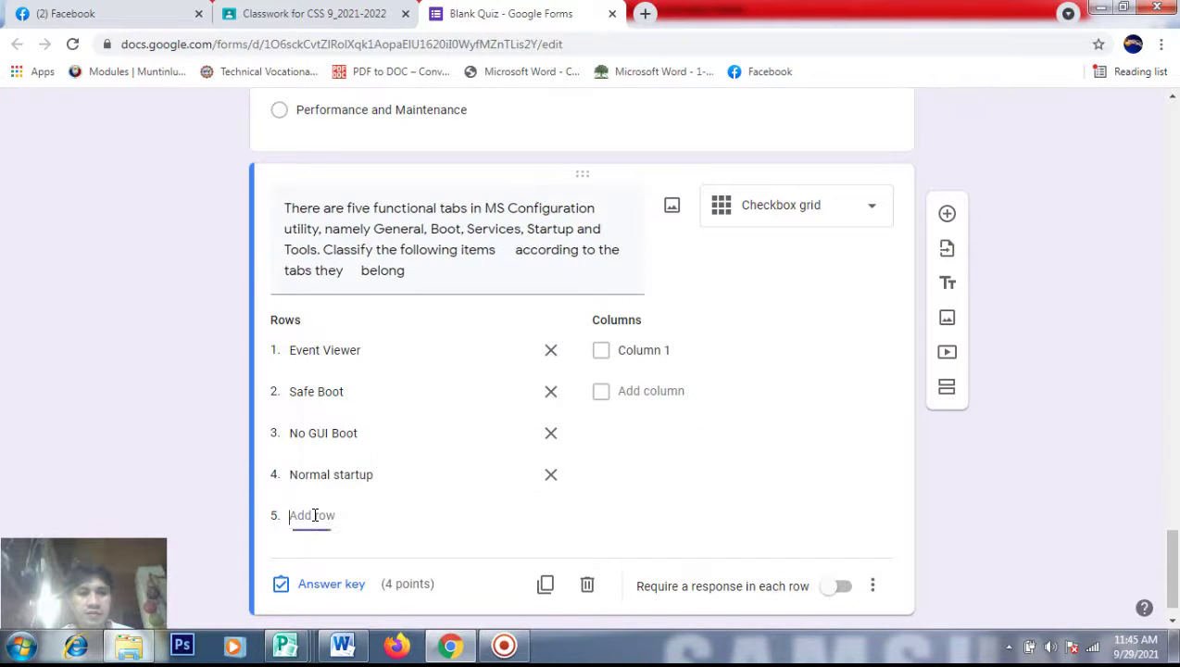
key(ctrl+v)
Copy item 6, Make all boot settings permanent, from Word into the grid question as a new sixth row
key(alt+Tab)
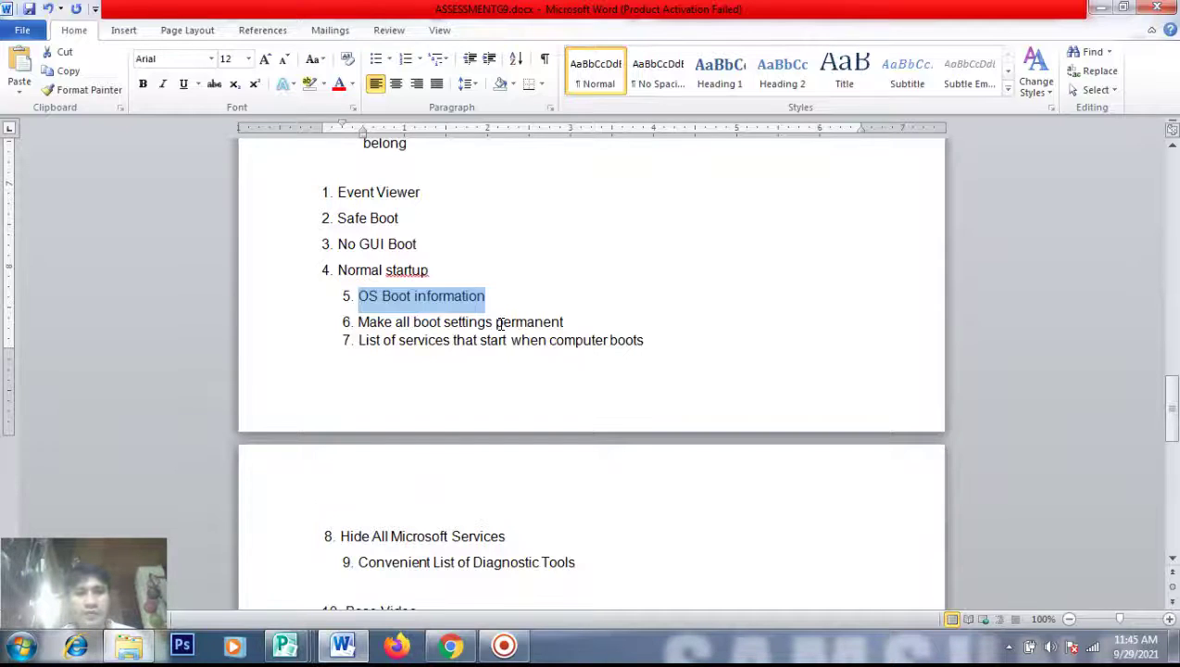
drag(568, 321, 368, 322)
key(ctrl+c)
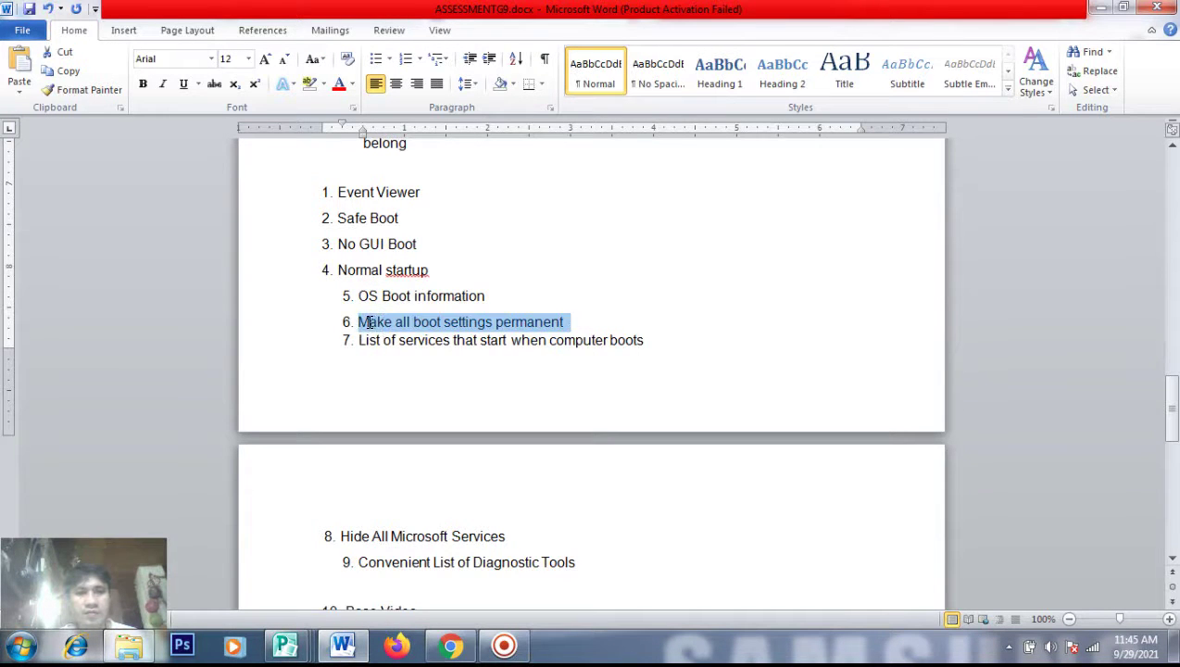
key(alt+Tab)
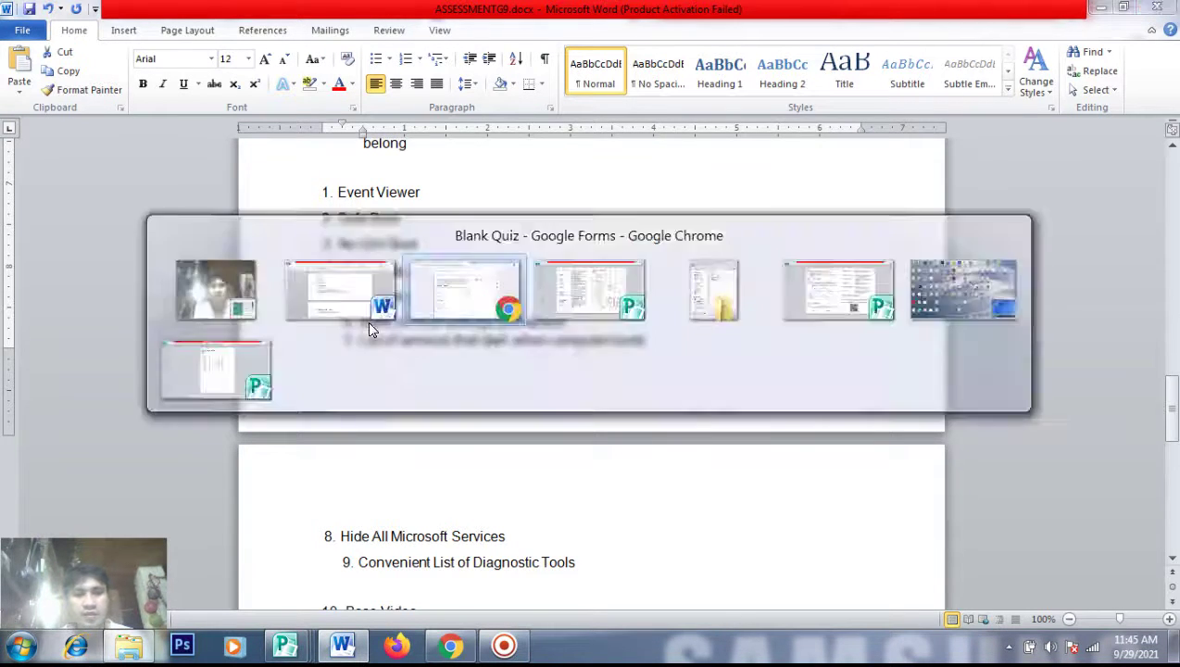
click(296, 560)
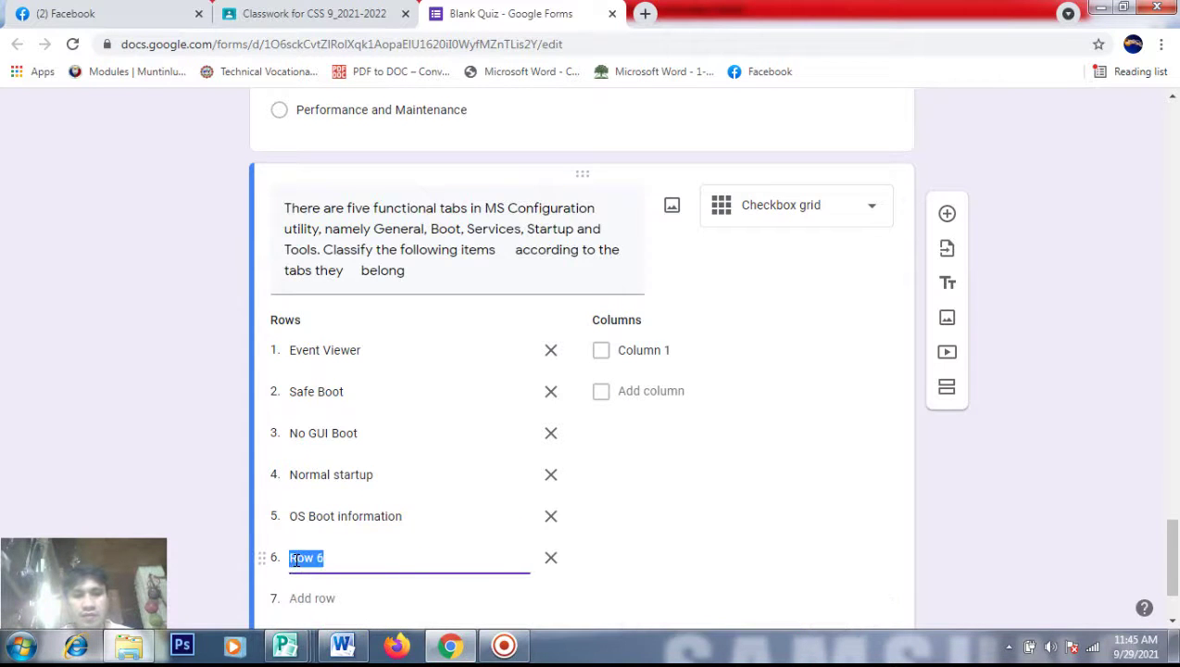
key(ctrl+v)
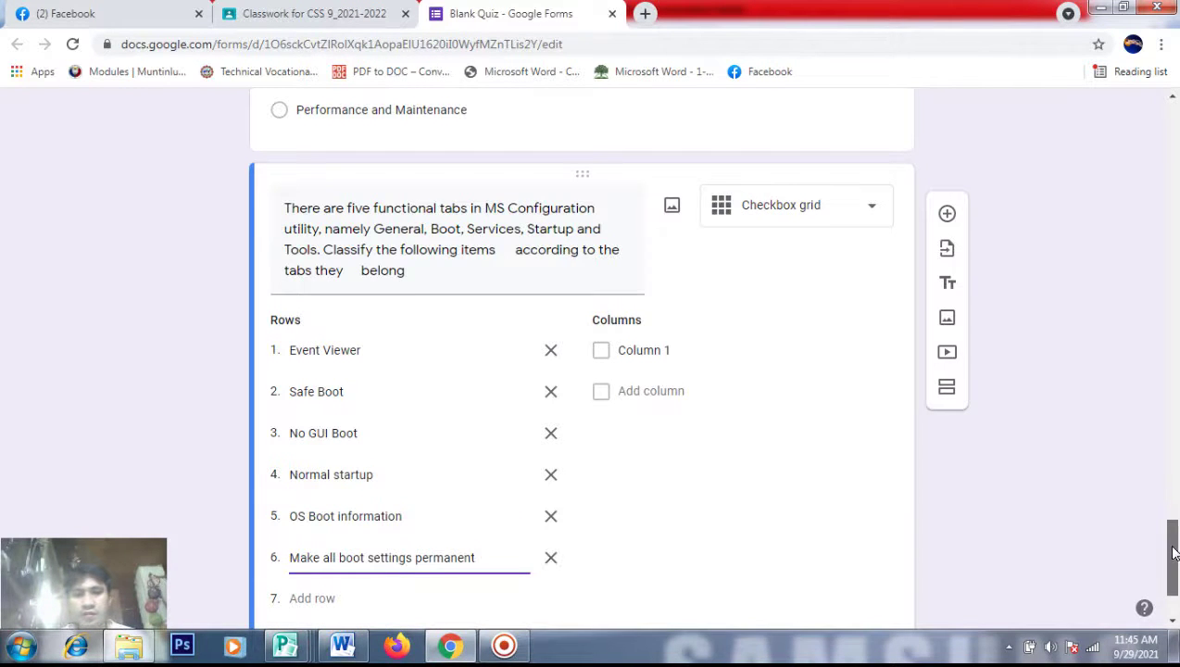
Copy item 7, List of services that start when computer boots, from Word into the grid question as a new seventh row
scroll(1177, 537, down, 2)
key(alt+Tab)
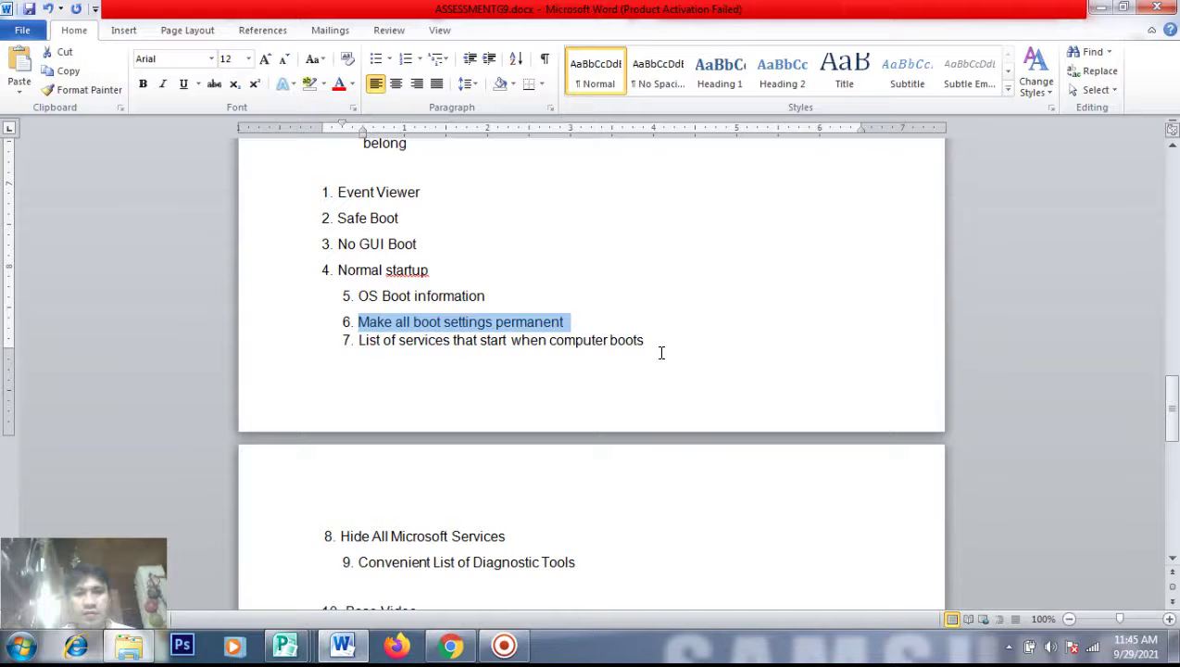
drag(646, 341, 358, 341)
key(ctrl+c)
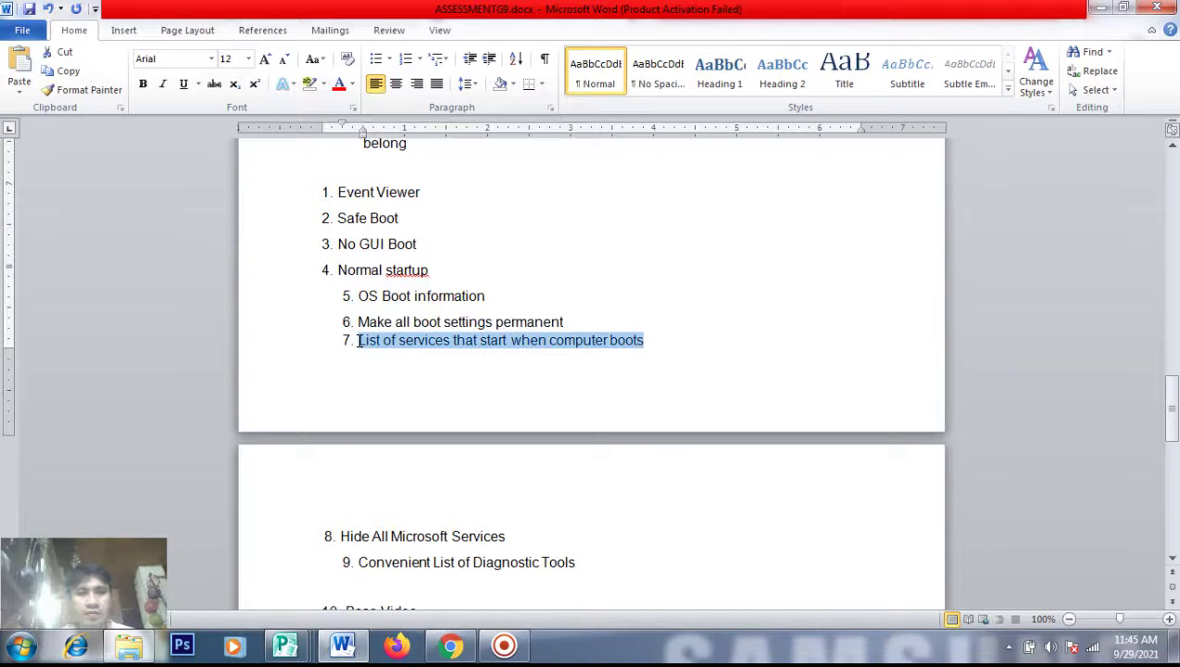
key(alt+Tab)
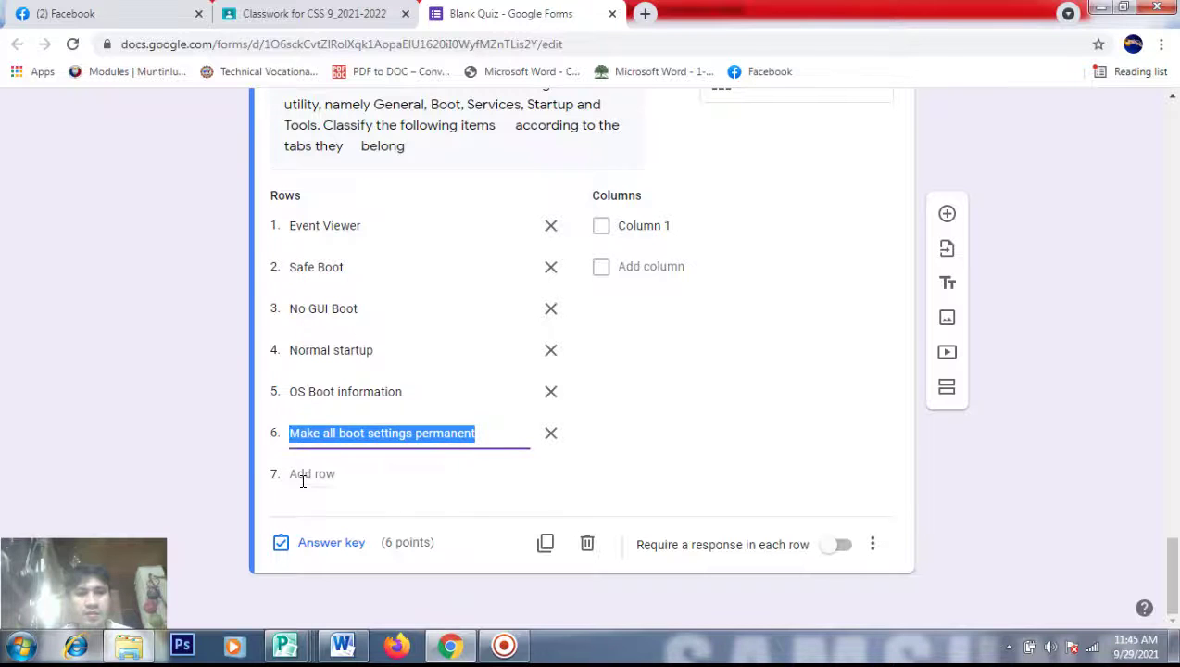
click(299, 474)
key(ctrl+v)
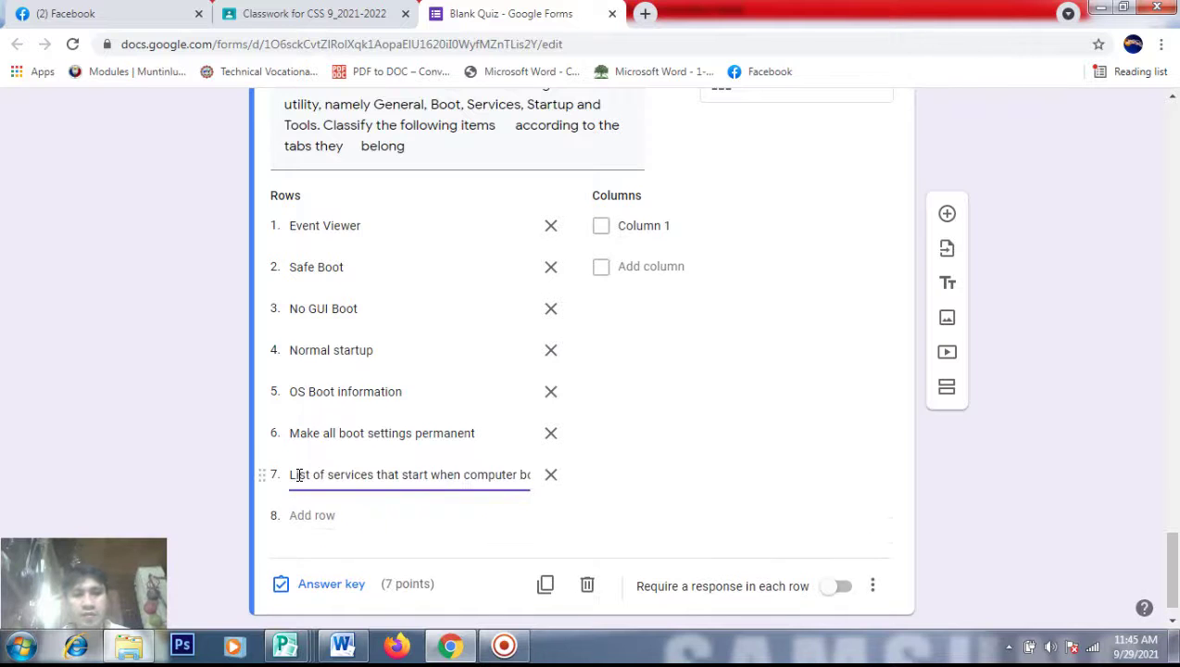
Copy item 8, Hide All Microsoft Services, from Word into the grid question as a new eighth row
key(alt+Tab)
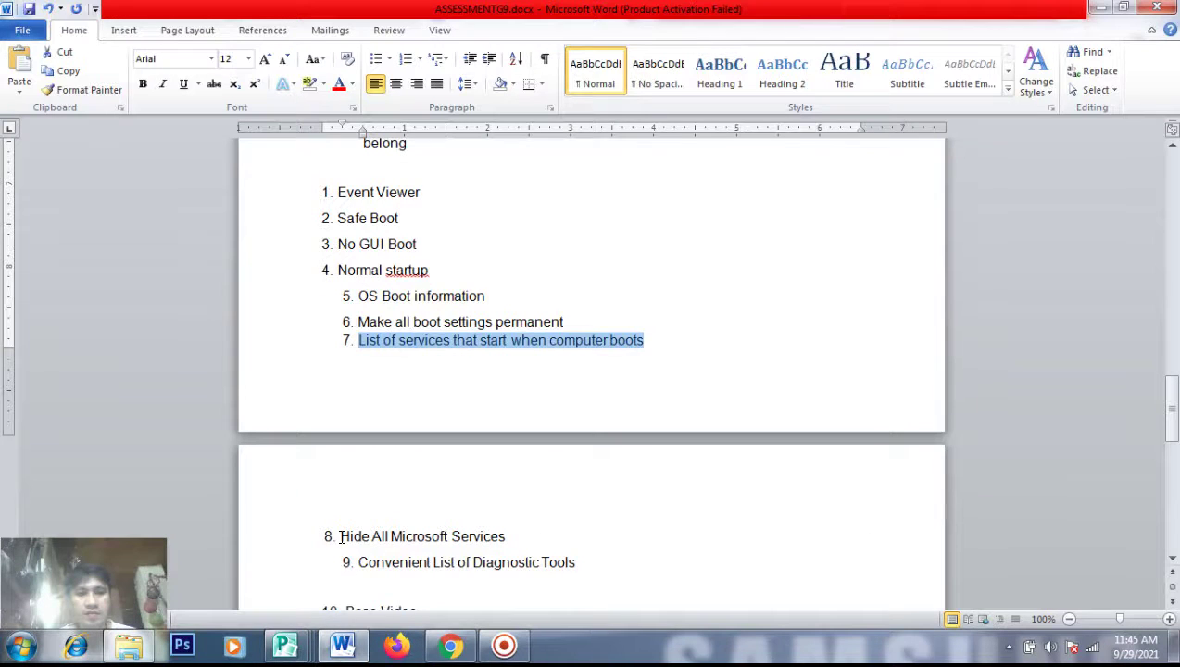
drag(339, 536, 493, 535)
key(ctrl+c)
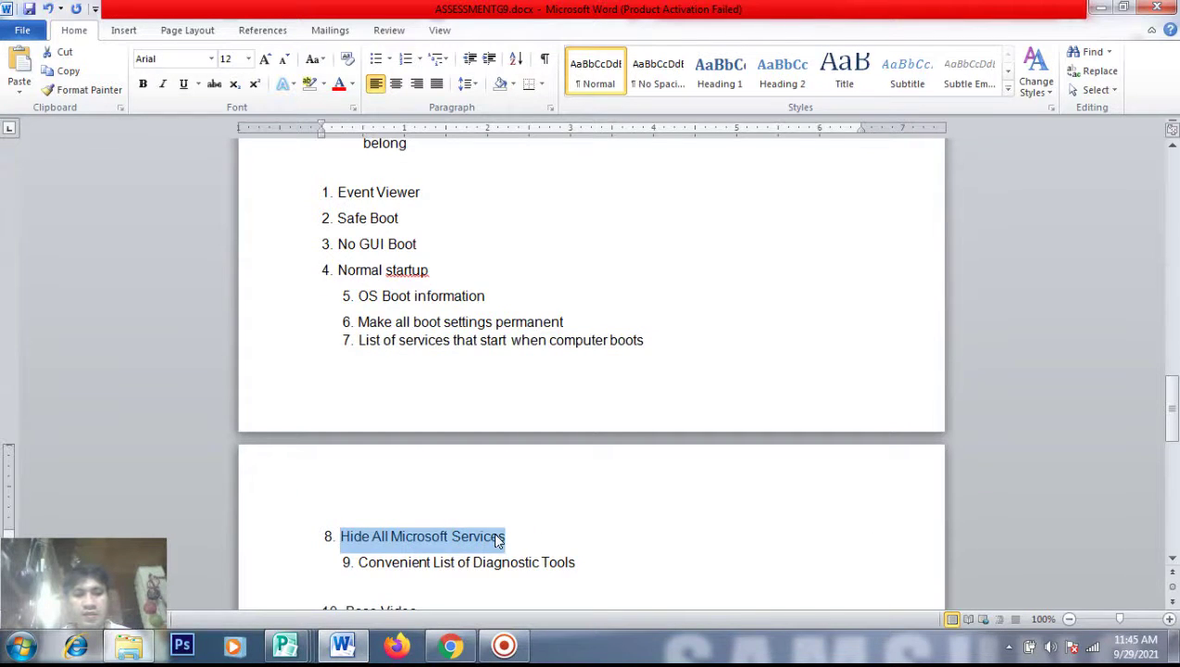
key(alt+Tab)
click(320, 516)
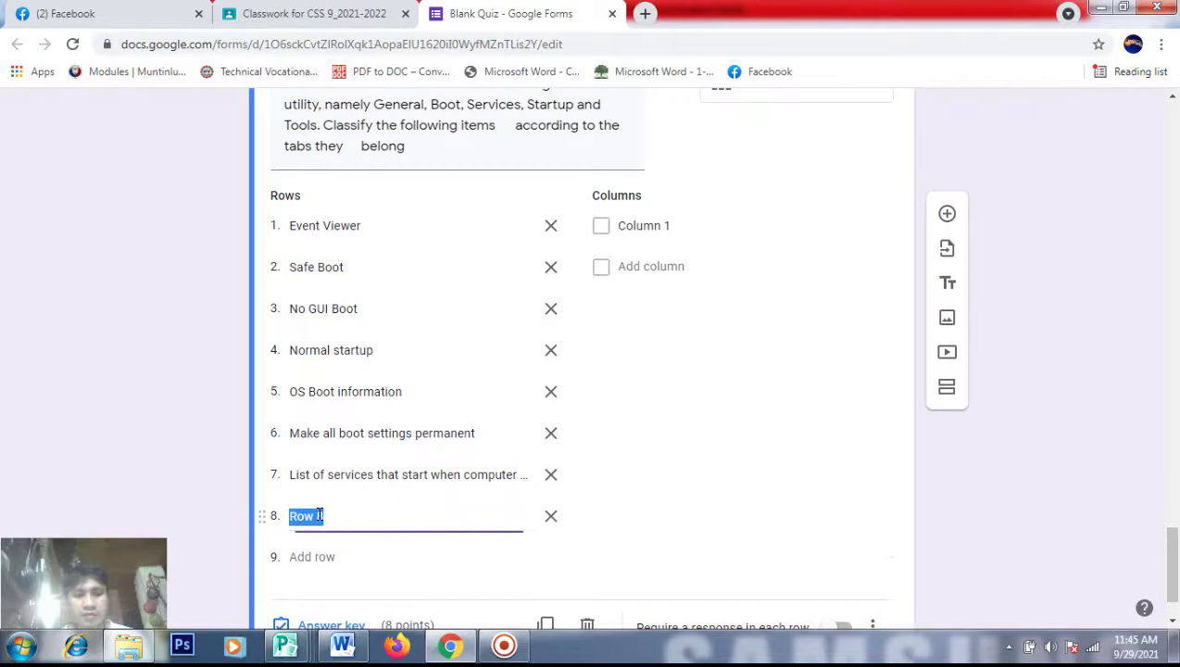
key(ctrl+v)
Copy item 9, Convenient List of Diagnostic Tools, from Word into the grid question as a new ninth row
key(alt+Tab)
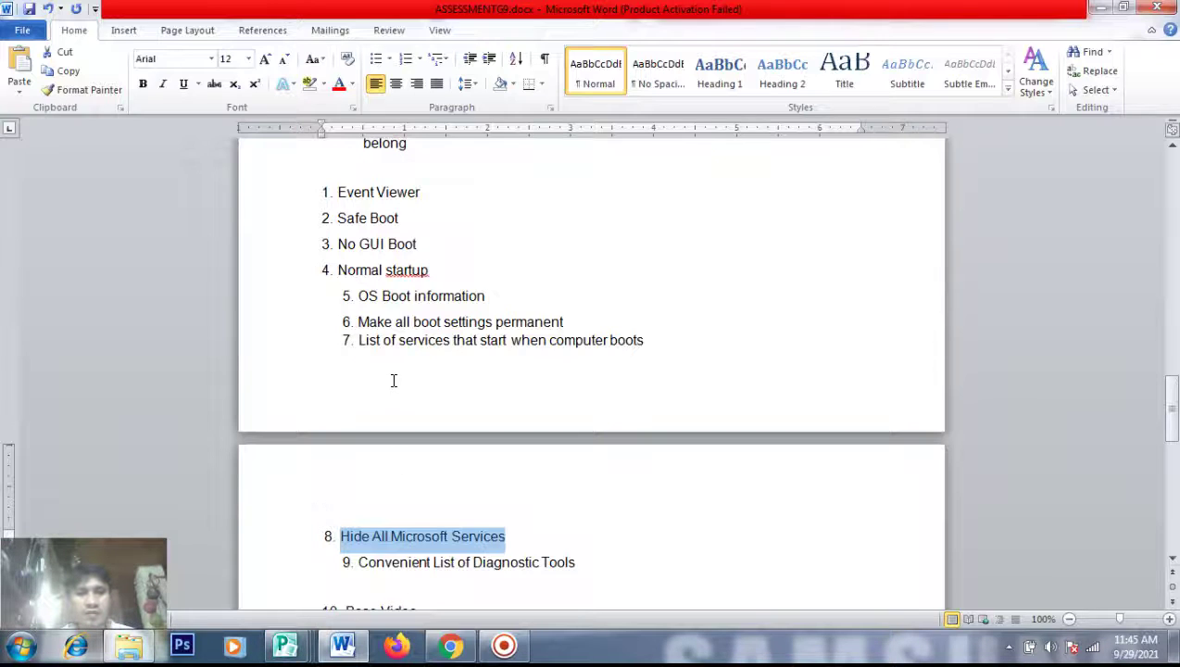
drag(576, 562, 386, 562)
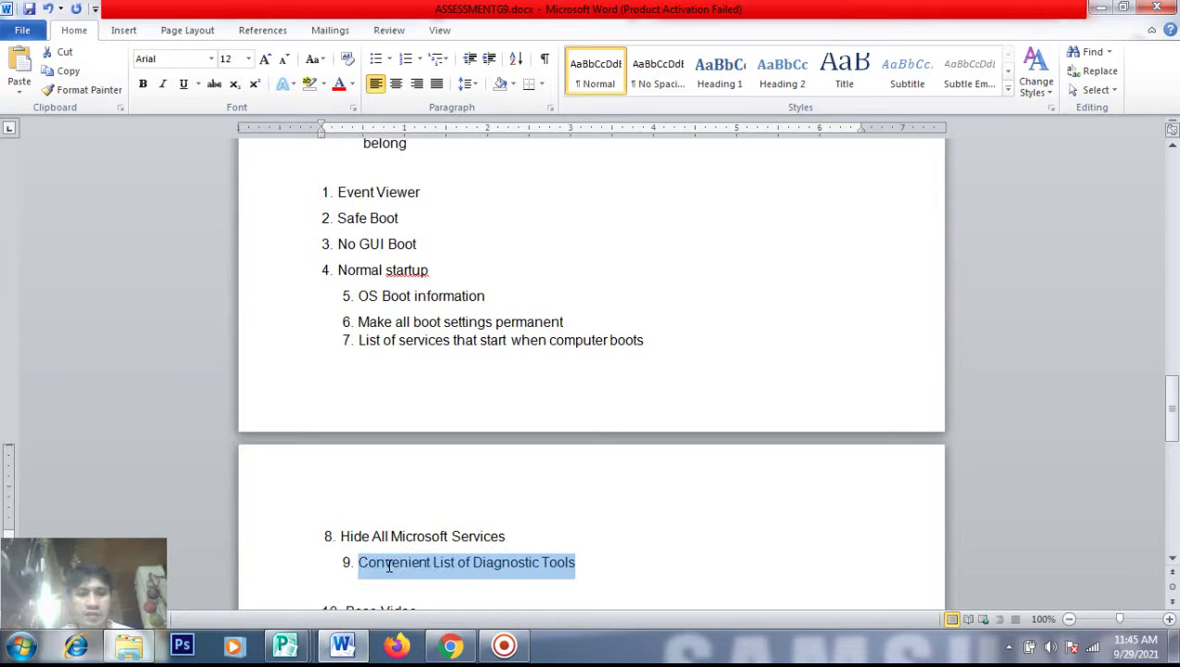
key(ctrl+c)
key(alt+Tab)
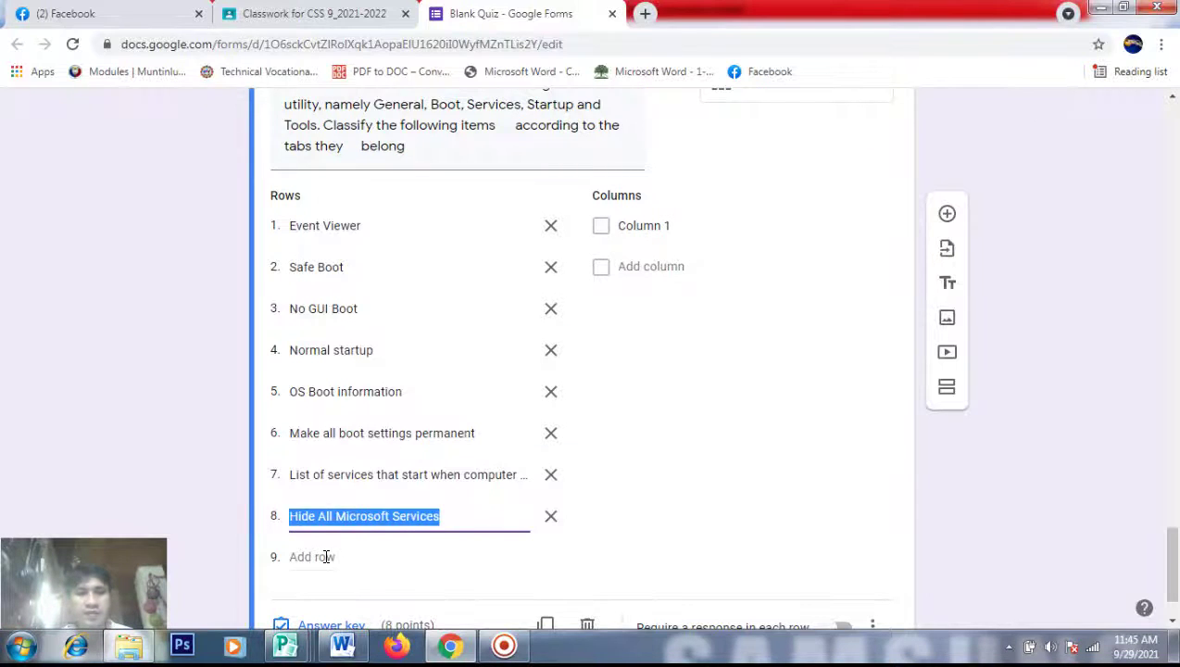
click(321, 556)
key(ctrl+v)
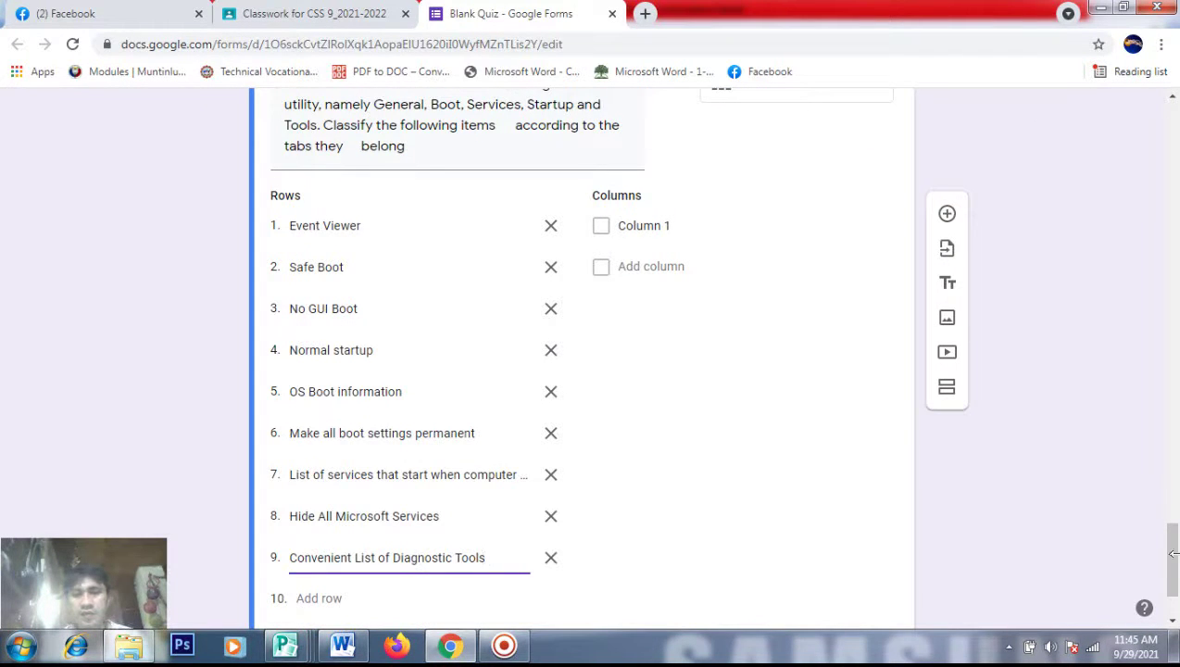
Copy item 10, Base Video, from Word into the grid question as a new tenth row
drag(1172, 571, 1173, 584)
key(alt+Tab)
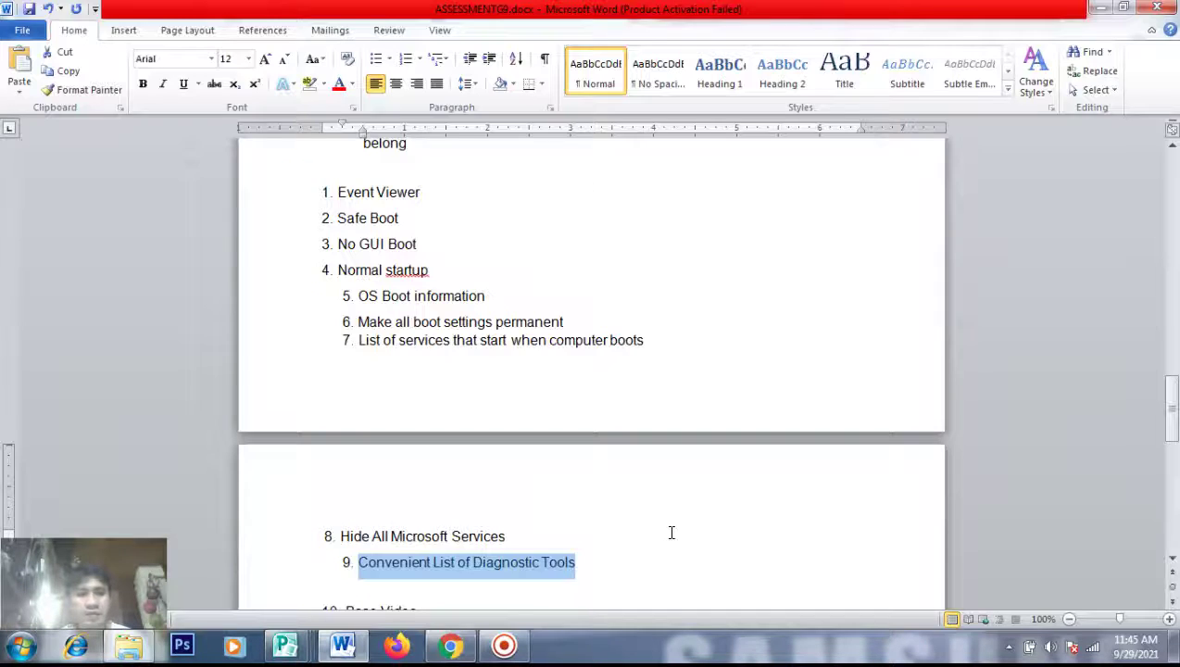
drag(1172, 423, 1171, 440)
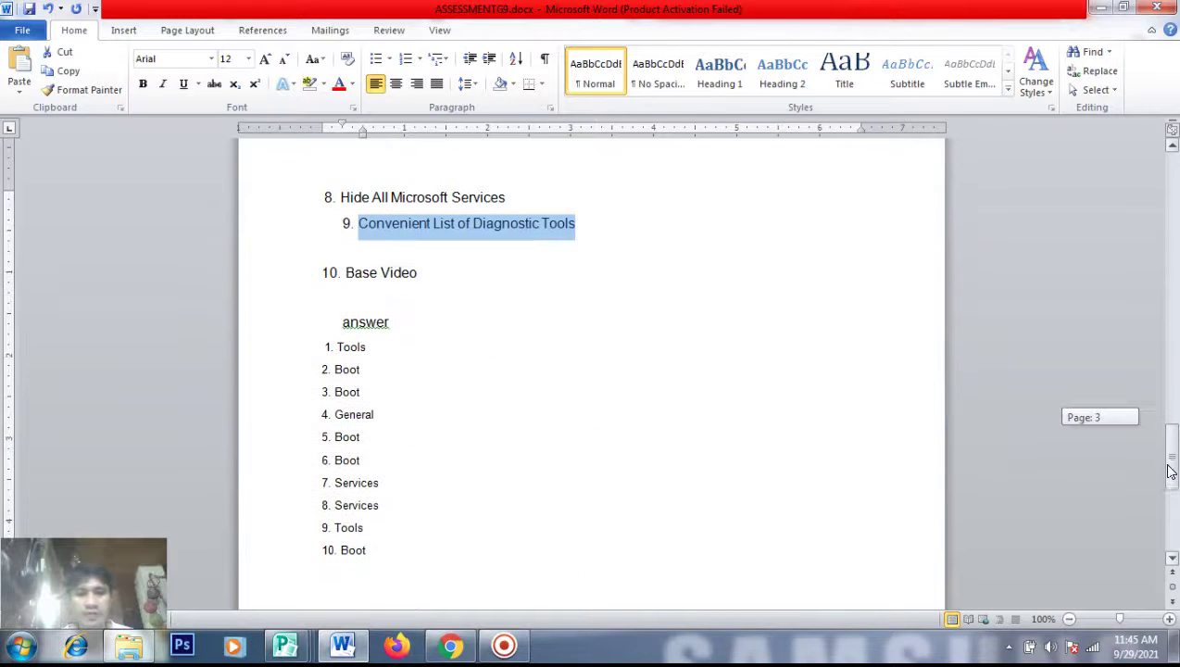
drag(419, 273, 344, 270)
key(alt+Tab)
click(306, 433)
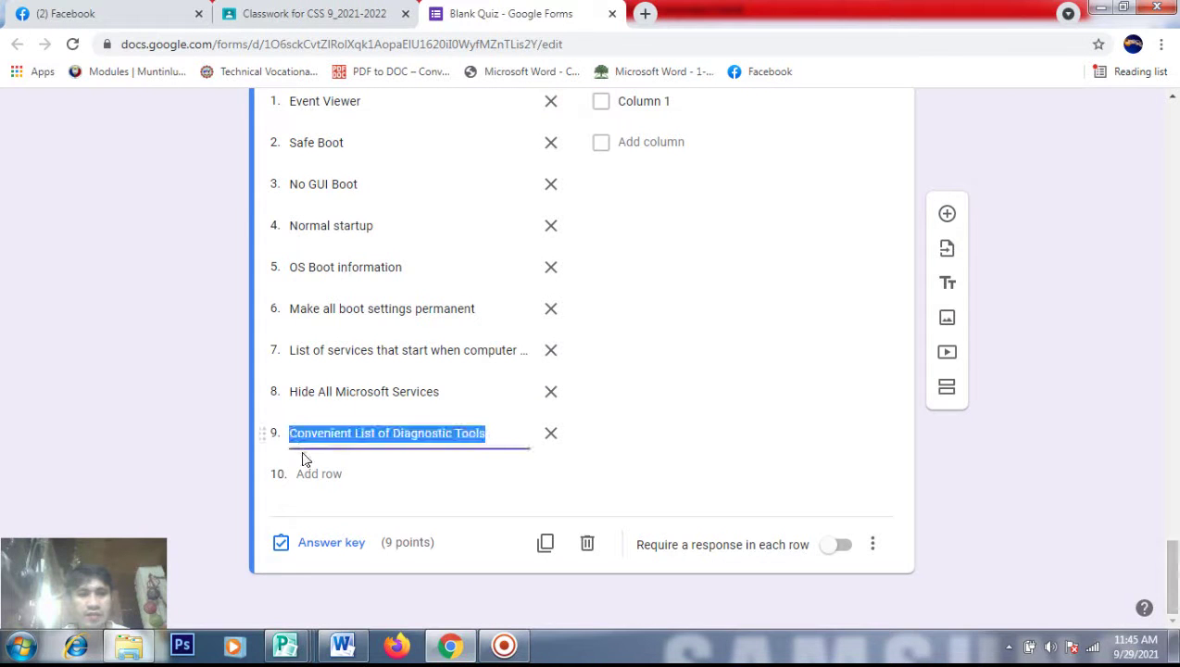
click(306, 473)
key(ctrl+v)
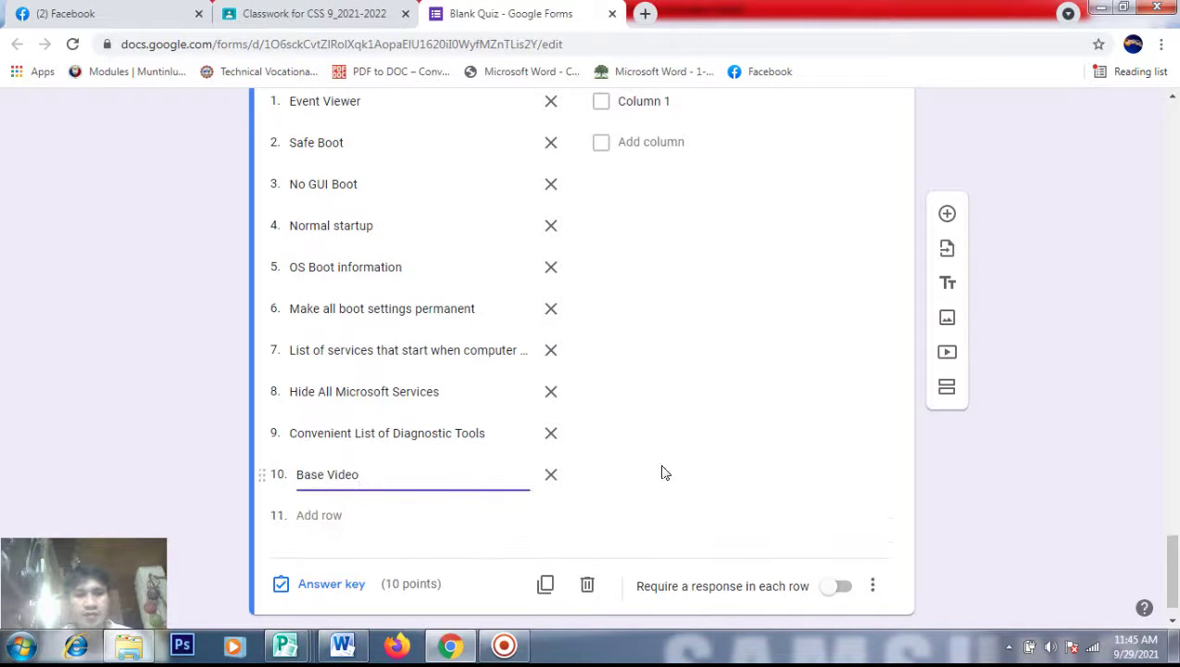
Copy the word General from the question text into the grid's first column label
drag(1169, 578, 1169, 572)
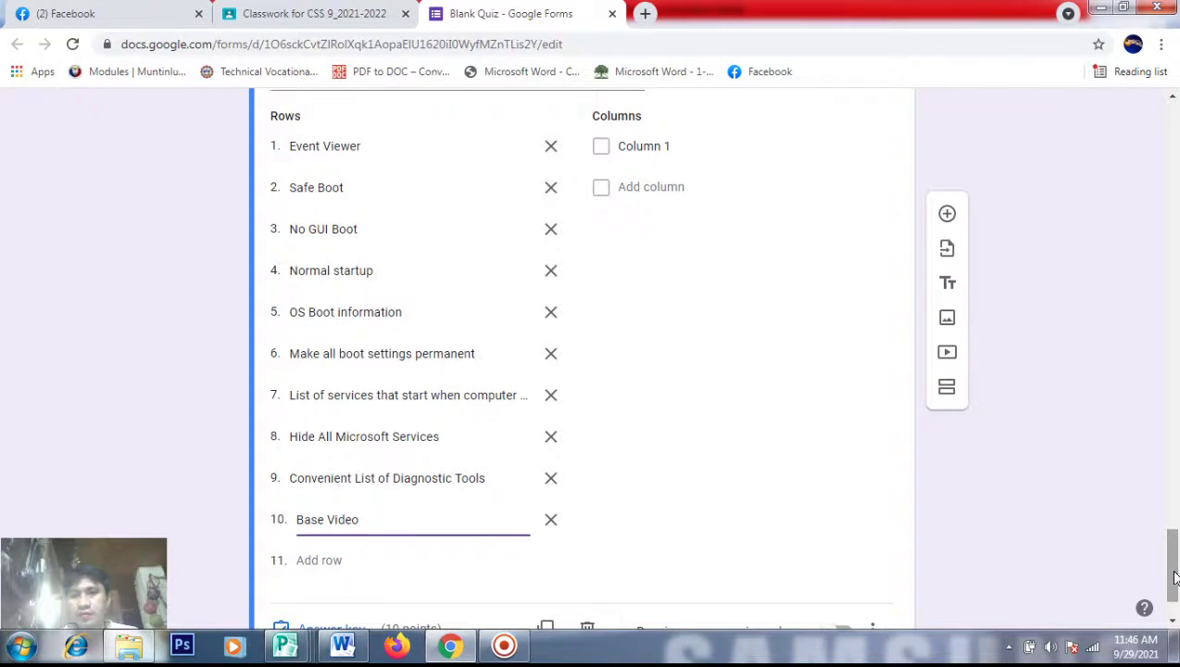
scroll(1172, 574, up, 1)
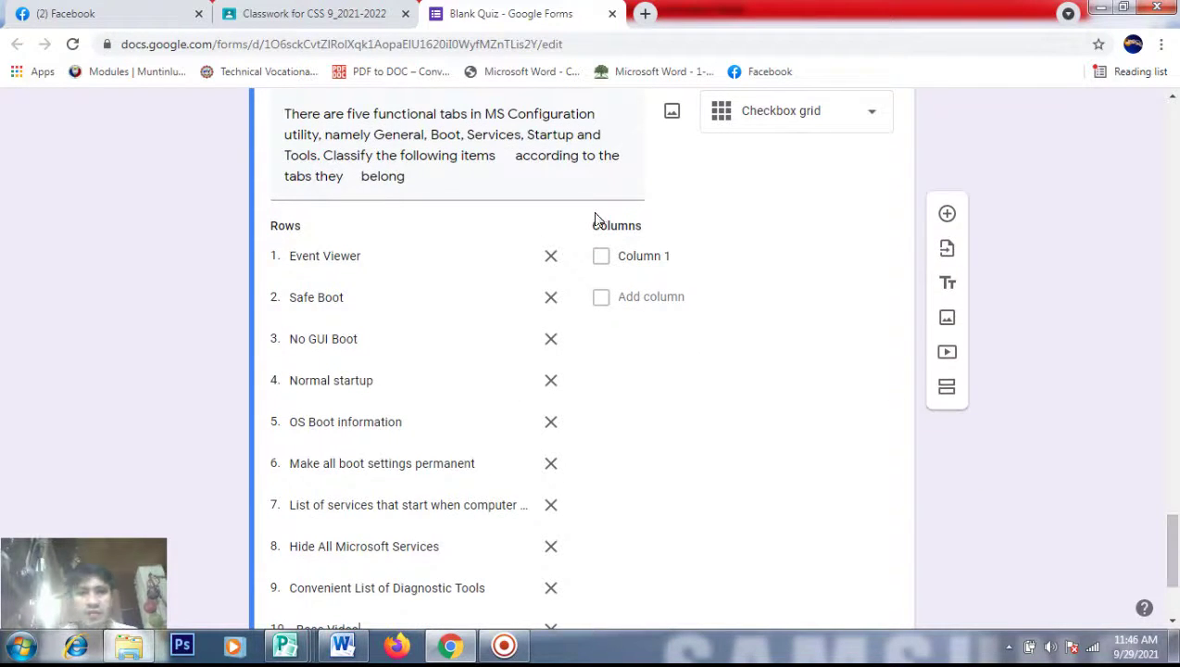
click(370, 134)
click(393, 134)
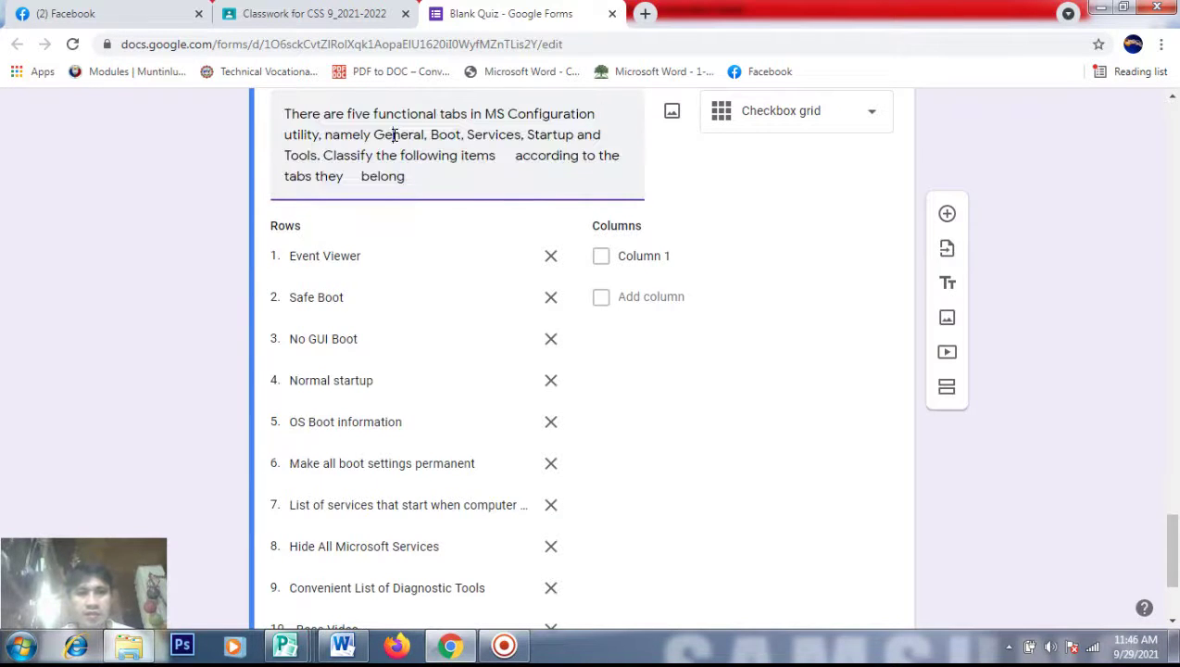
drag(375, 136, 423, 135)
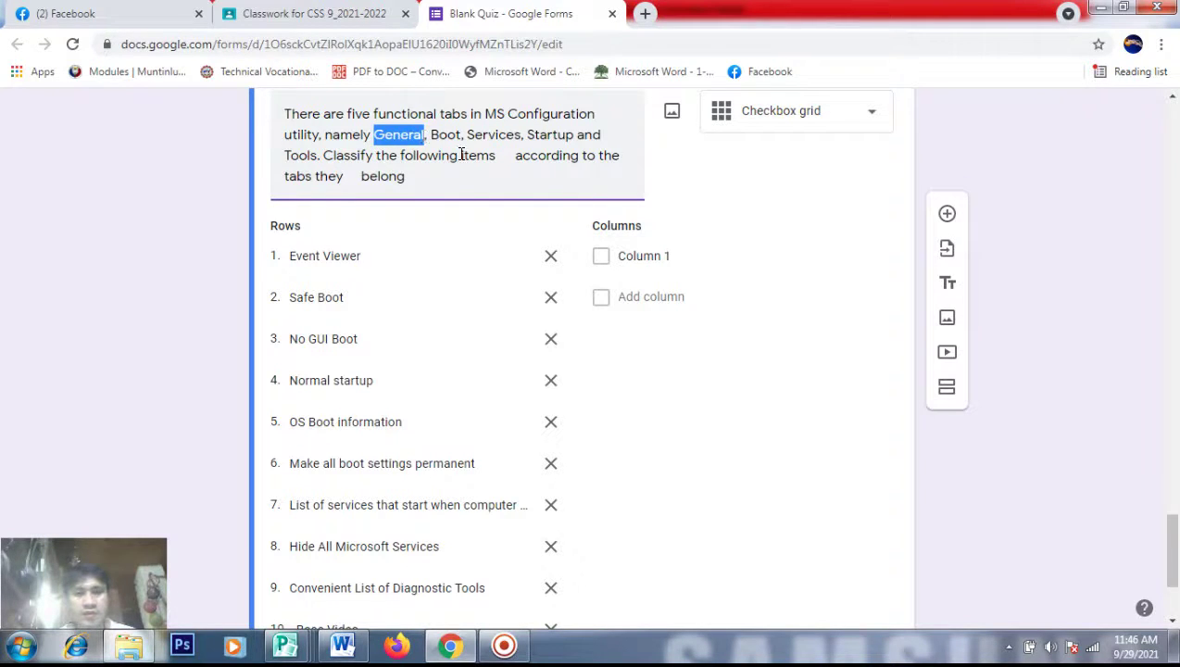
click(634, 256)
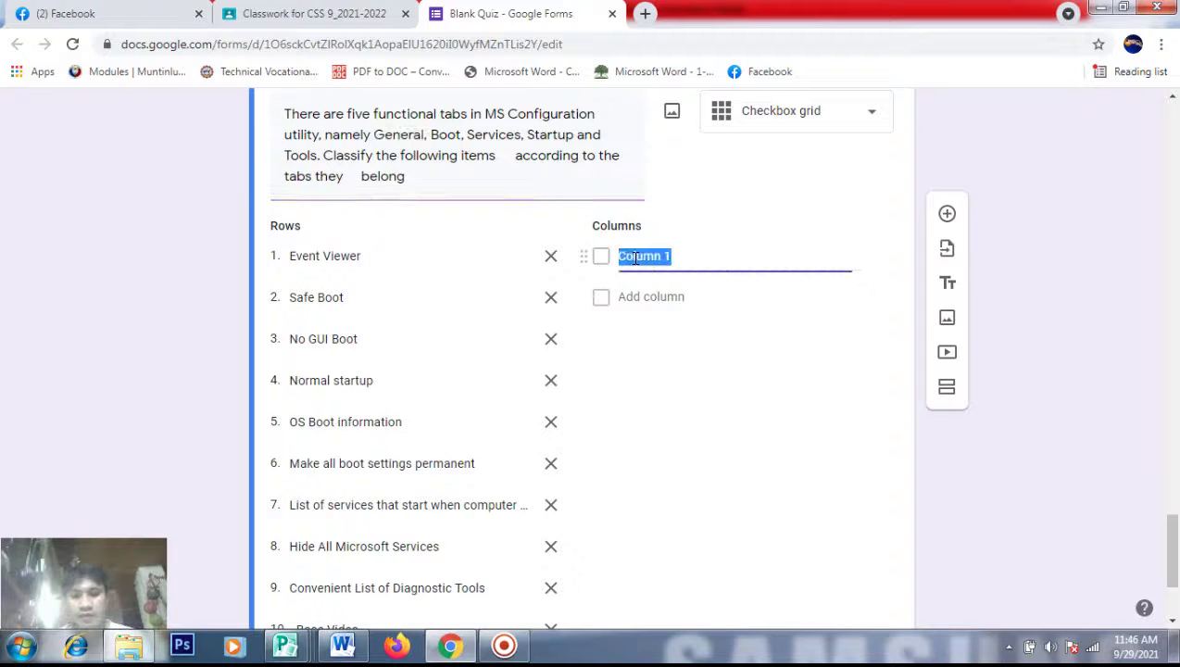
key(ctrl+v)
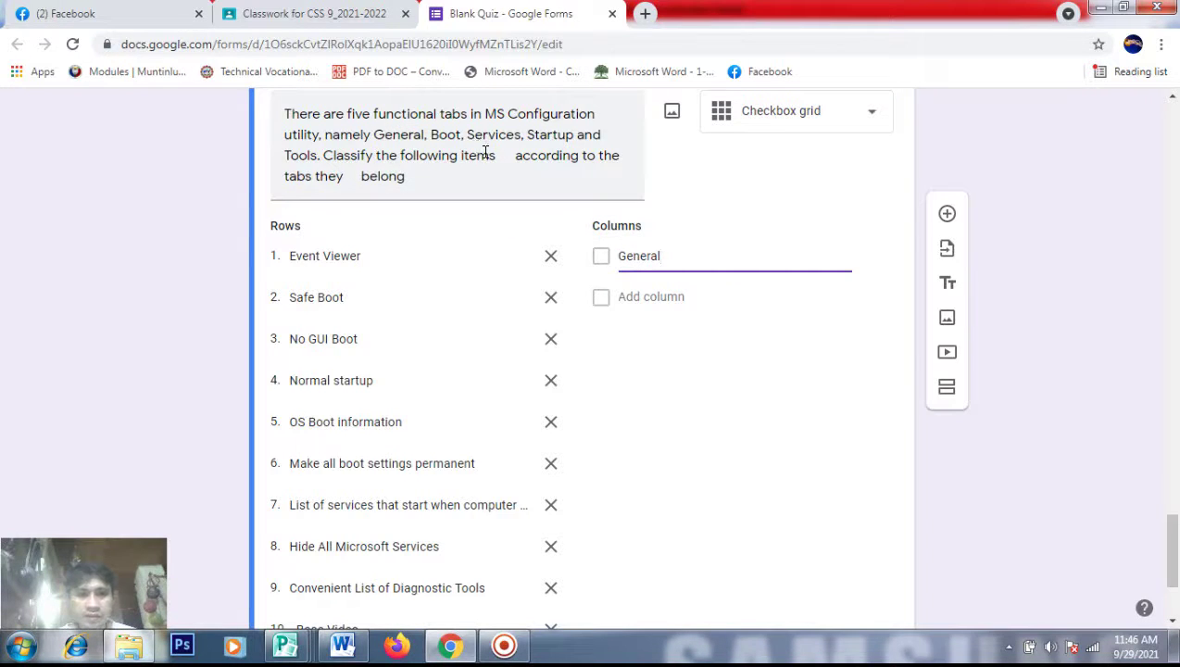
Copy the word Boot from the question text into the grid as a new second column
triple_click(431, 135)
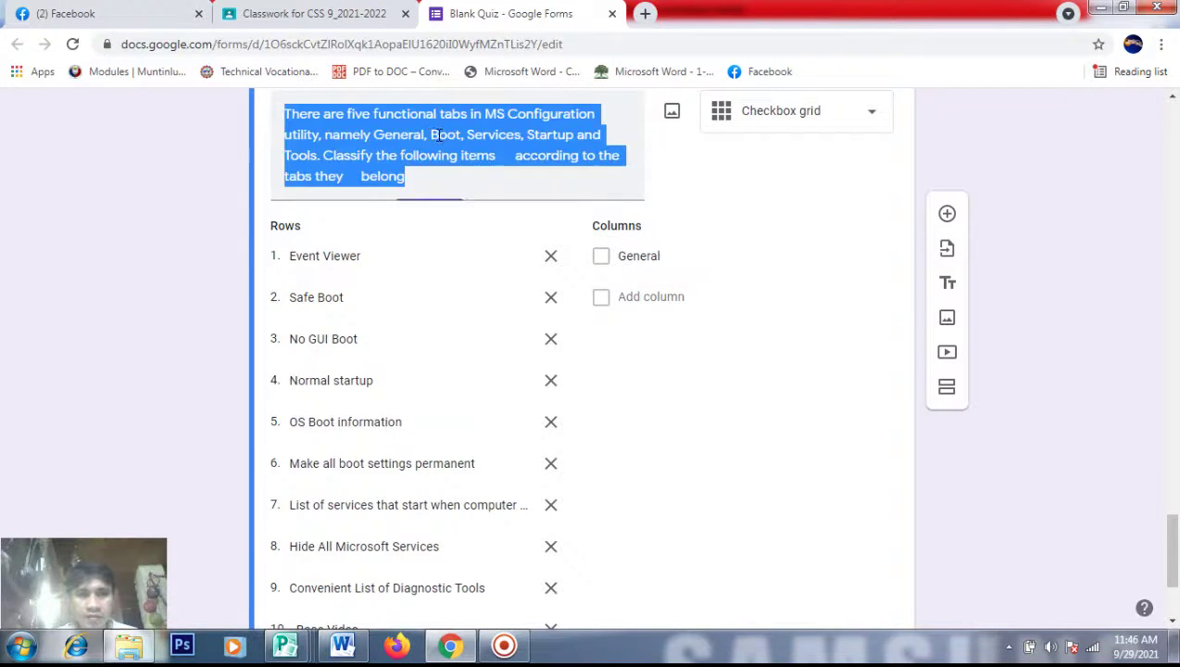
click(450, 134)
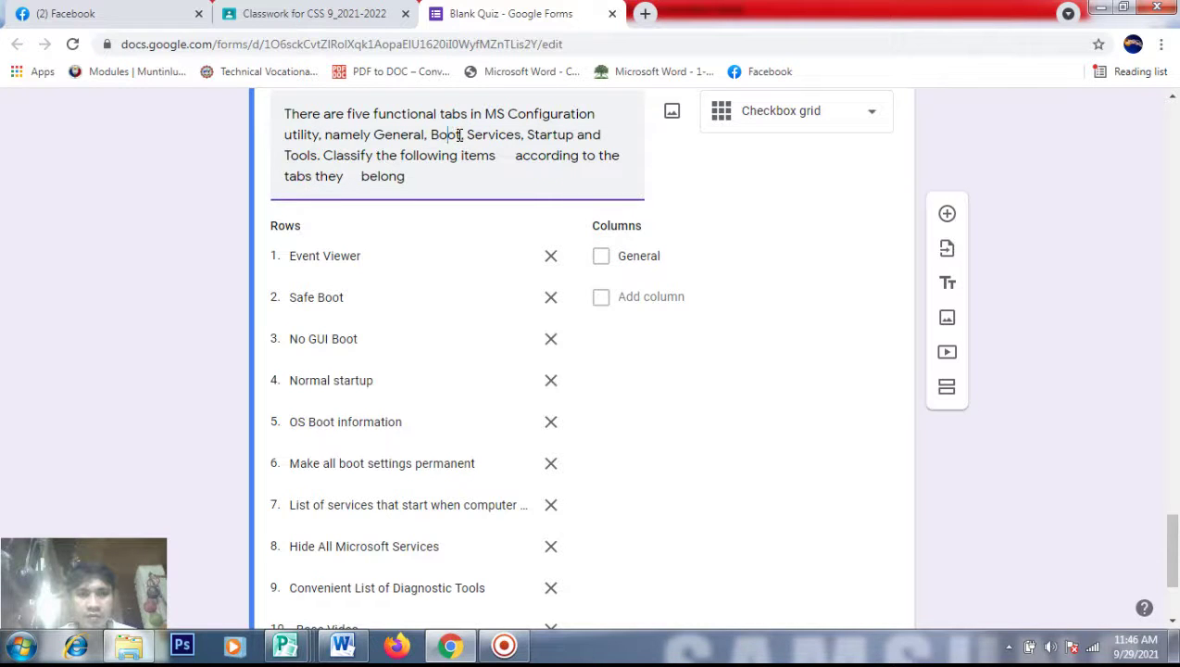
drag(459, 134, 432, 134)
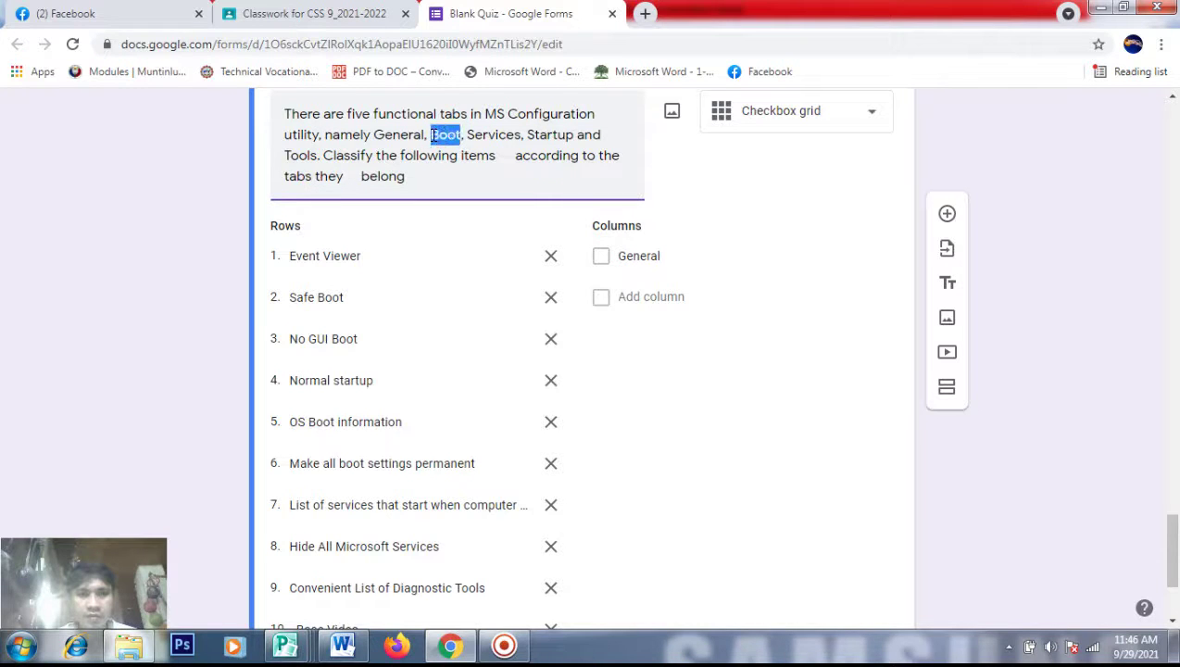
click(637, 296)
key(ctrl+v)
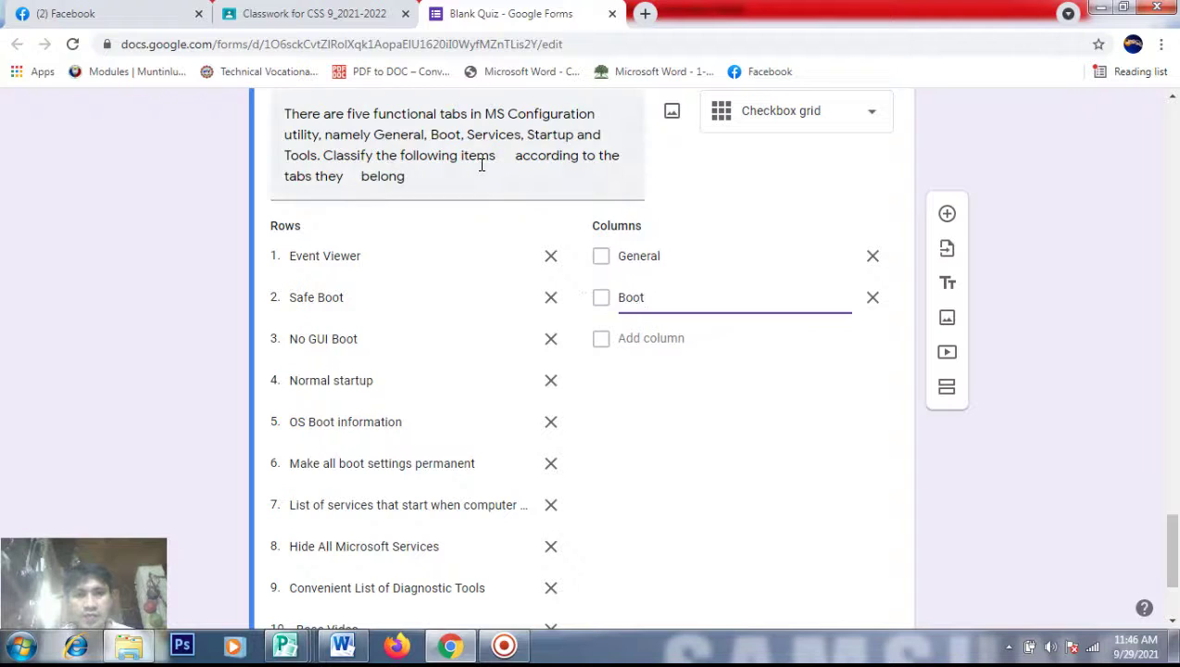
Copy the word Services from the question text into the grid as a new third column
triple_click(468, 135)
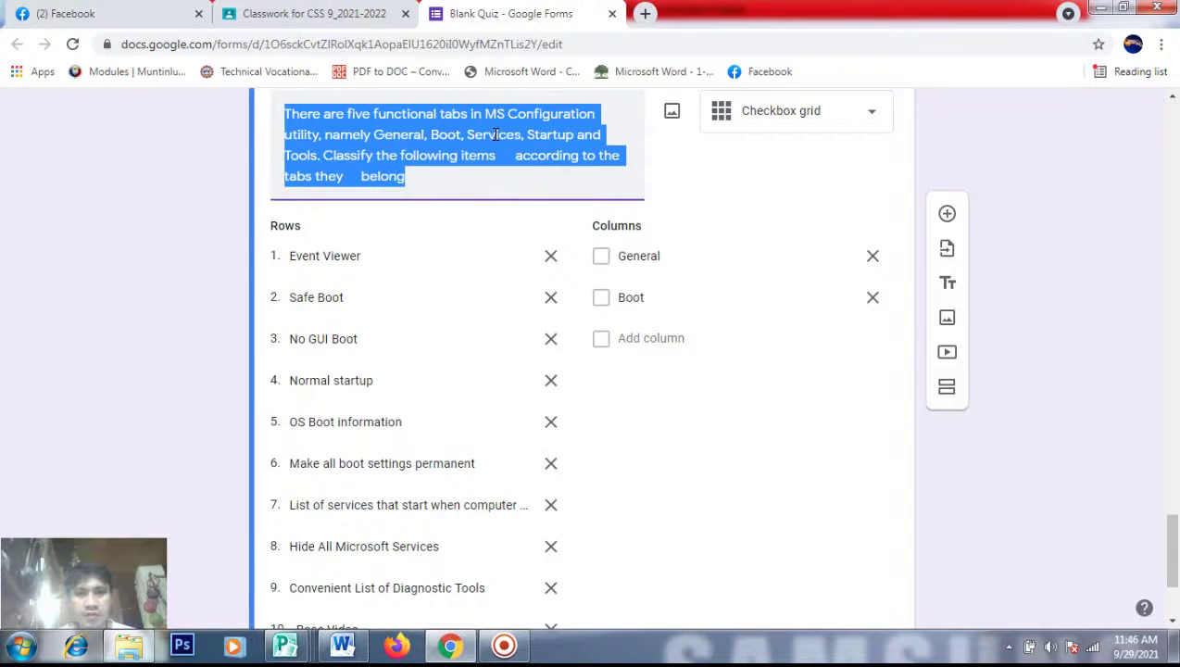
click(493, 134)
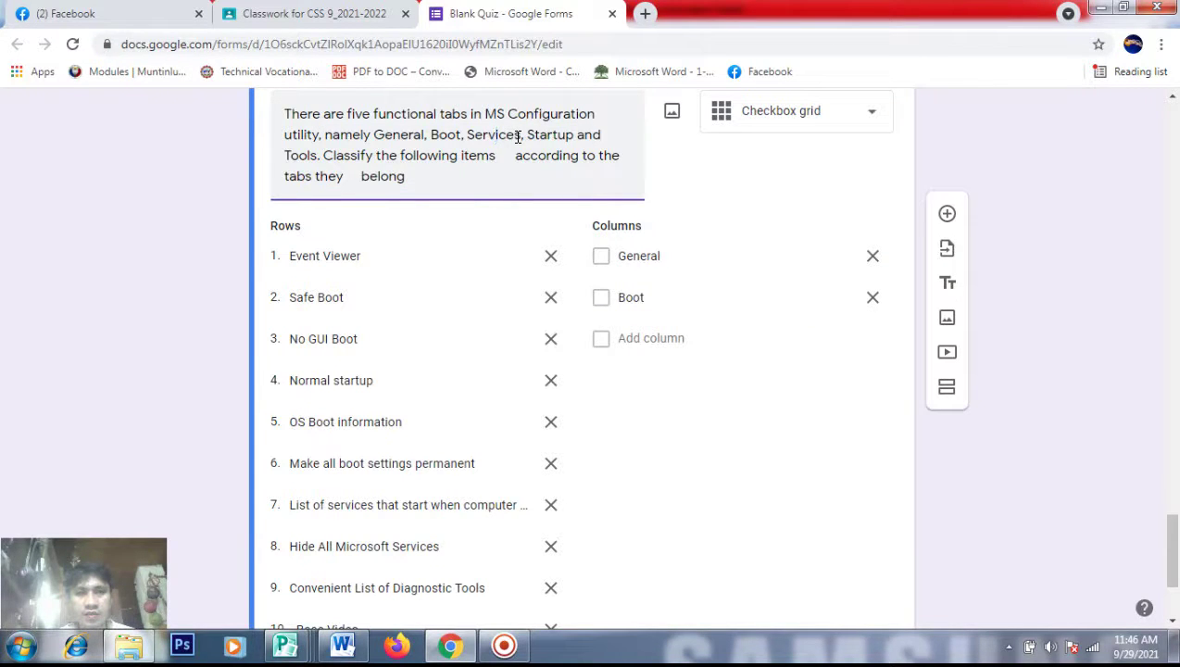
drag(520, 135, 468, 135)
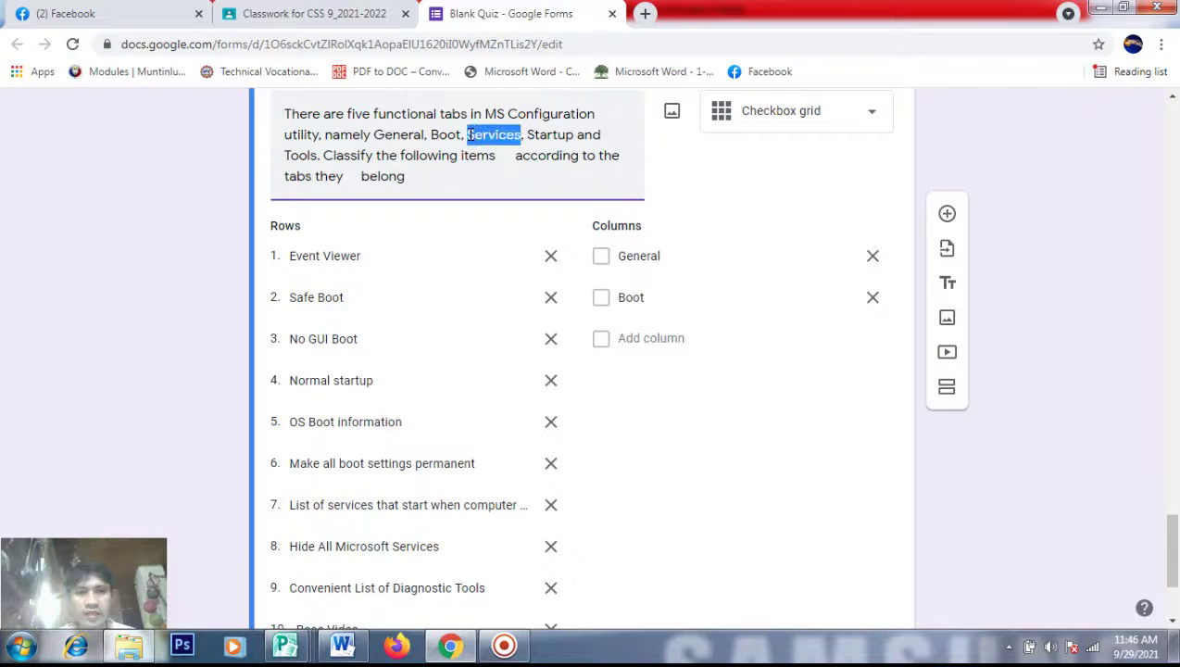
click(630, 339)
key(ctrl+v)
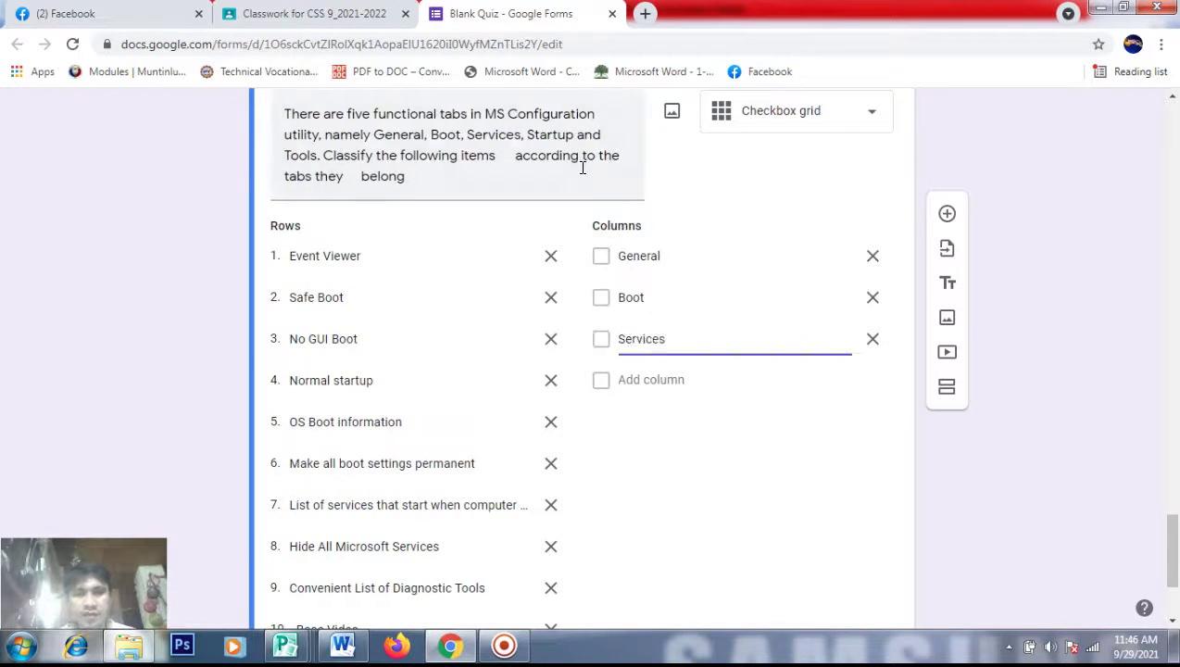
Copy the word Startup from the question text into the grid as a new fourth column
triple_click(573, 137)
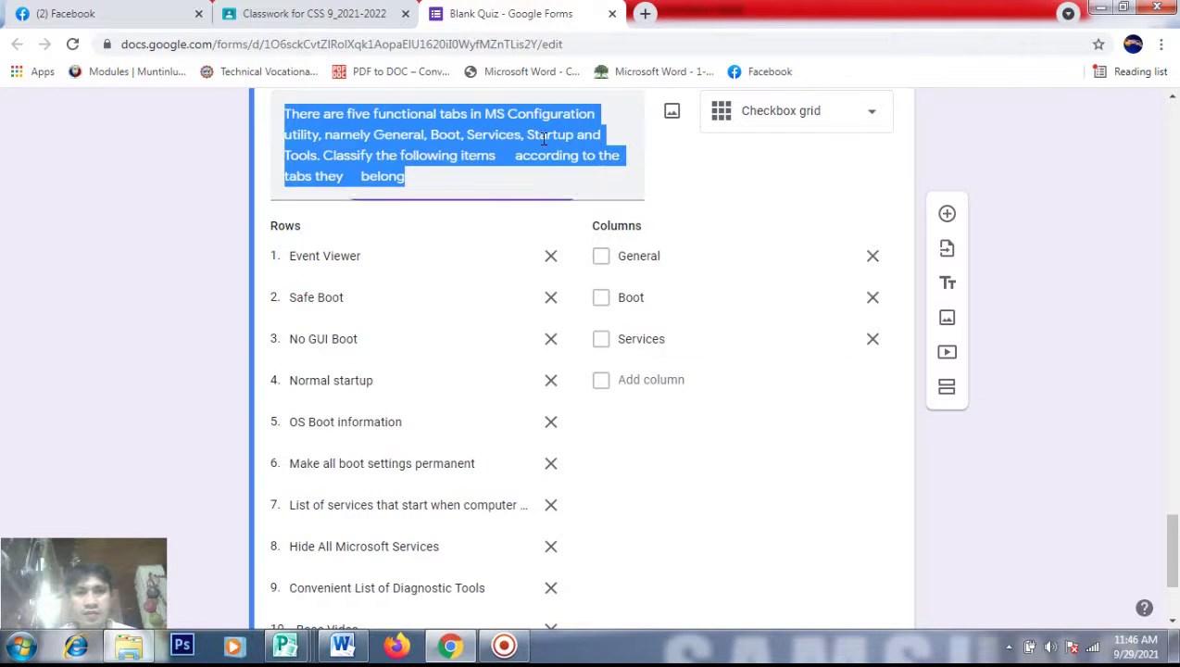
click(536, 138)
drag(527, 137, 574, 136)
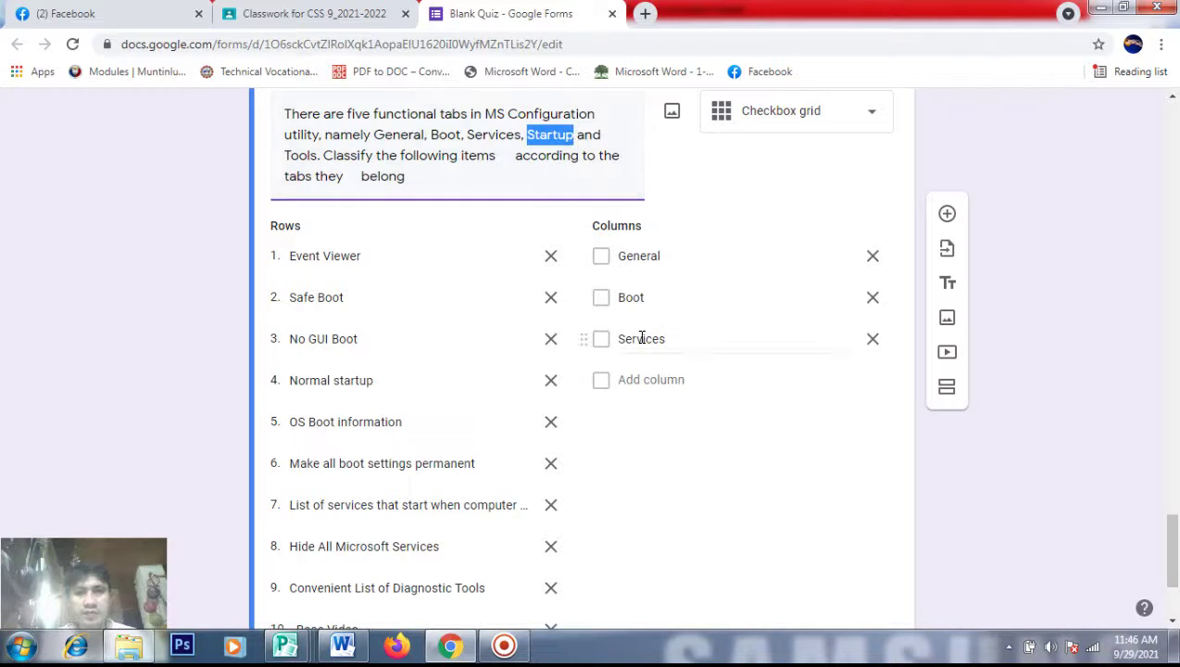
click(639, 380)
key(ctrl+v)
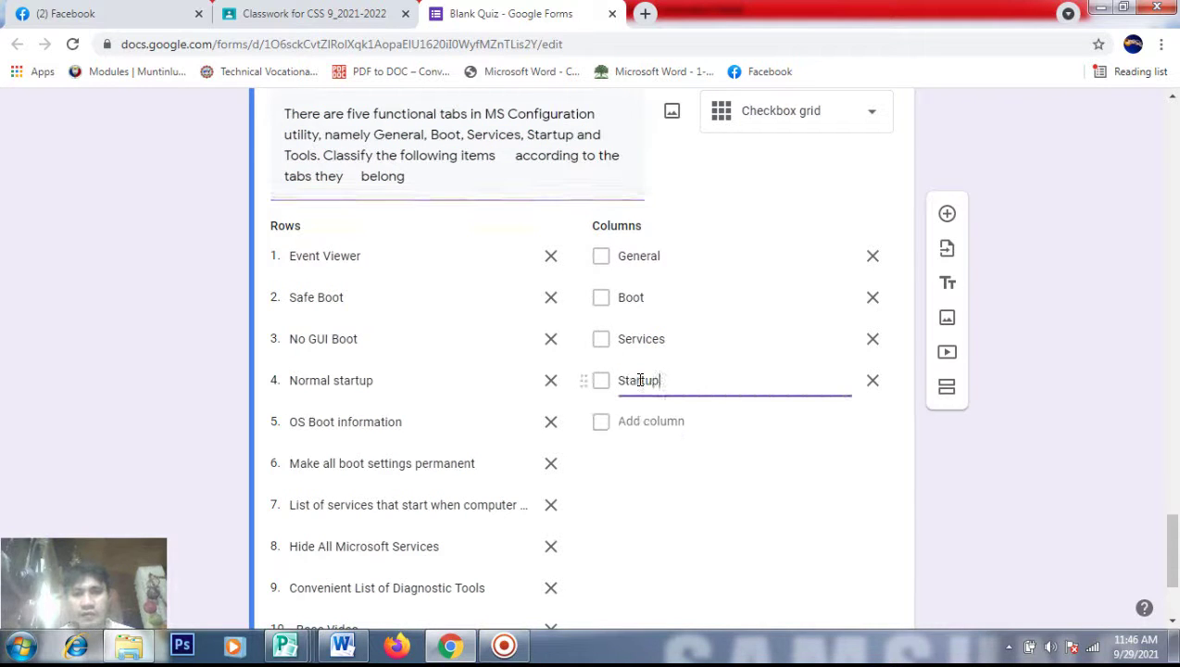
Add a fifth grid column labelled Tools, taken from the question text
triple_click(283, 156)
click(315, 155)
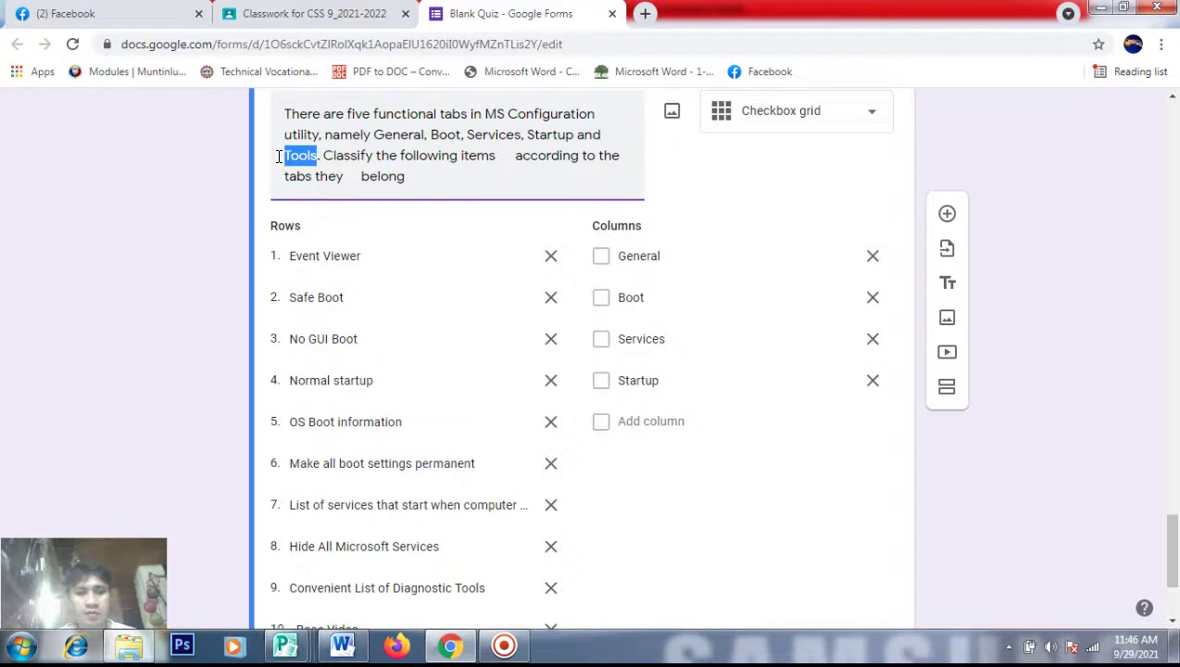
click(645, 425)
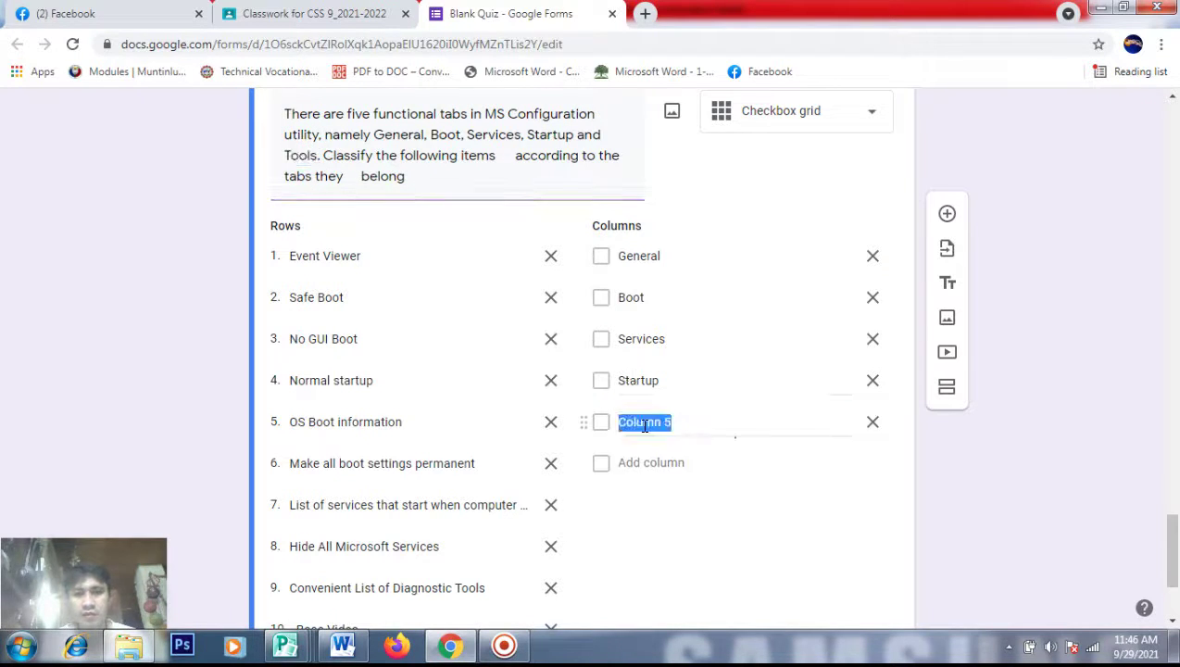
text(Tools)
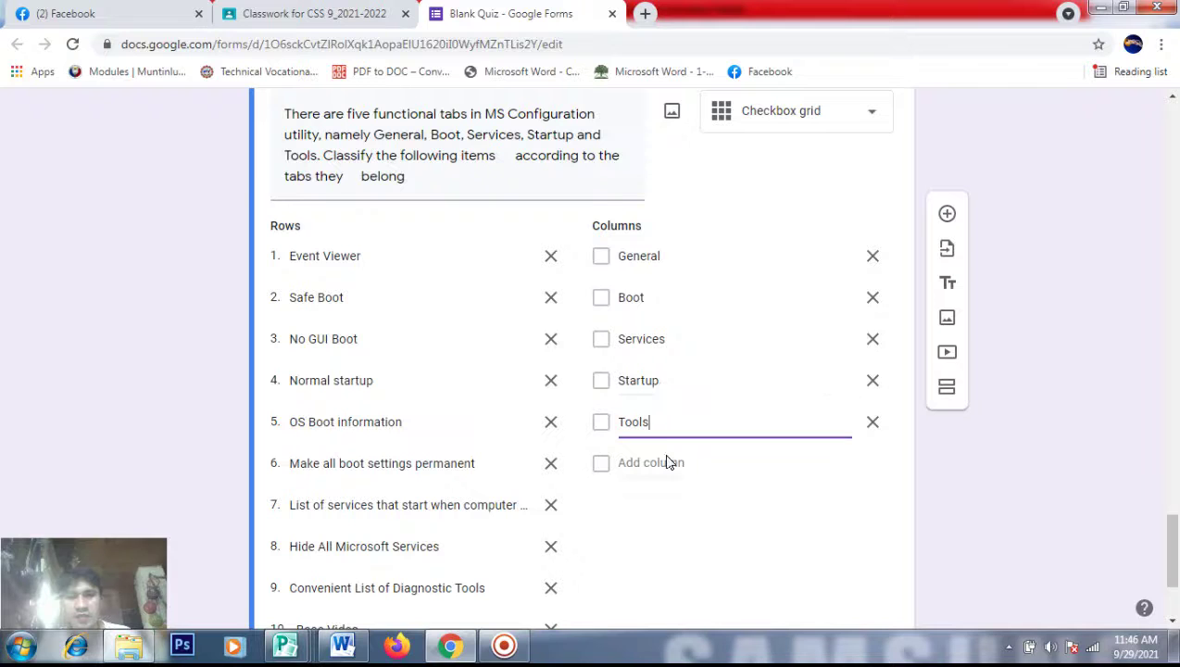
Open the grid question's answer key and mark only Tools as correct for Event Viewer, following the answer list in Word
drag(1172, 546, 1172, 572)
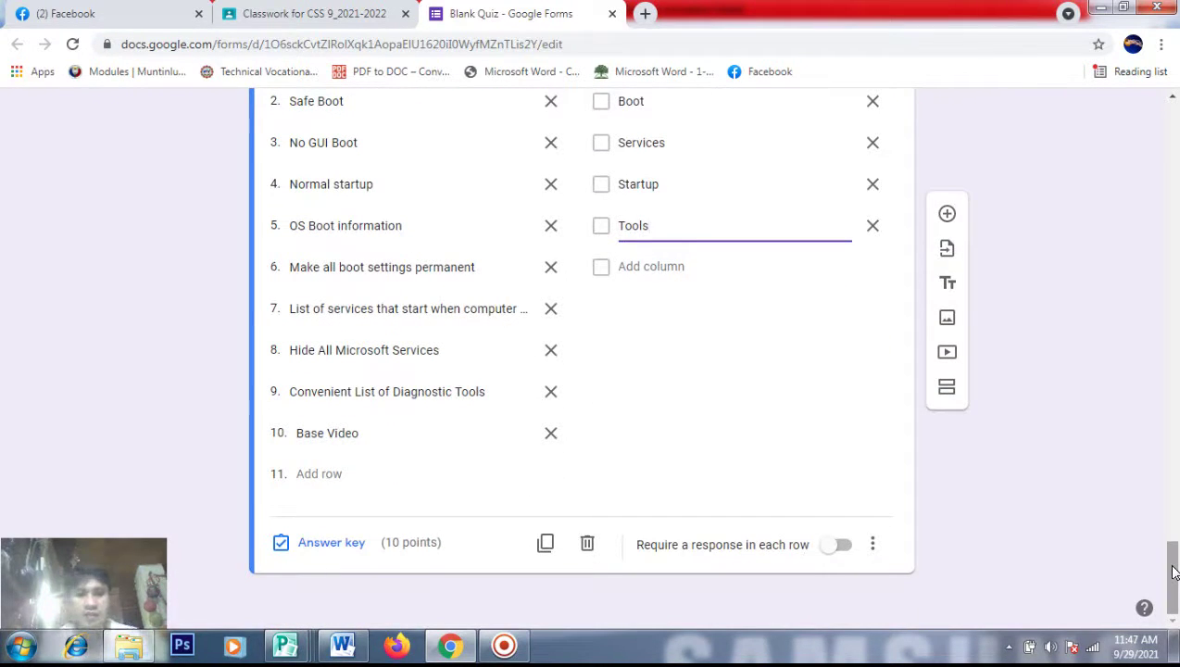
click(345, 652)
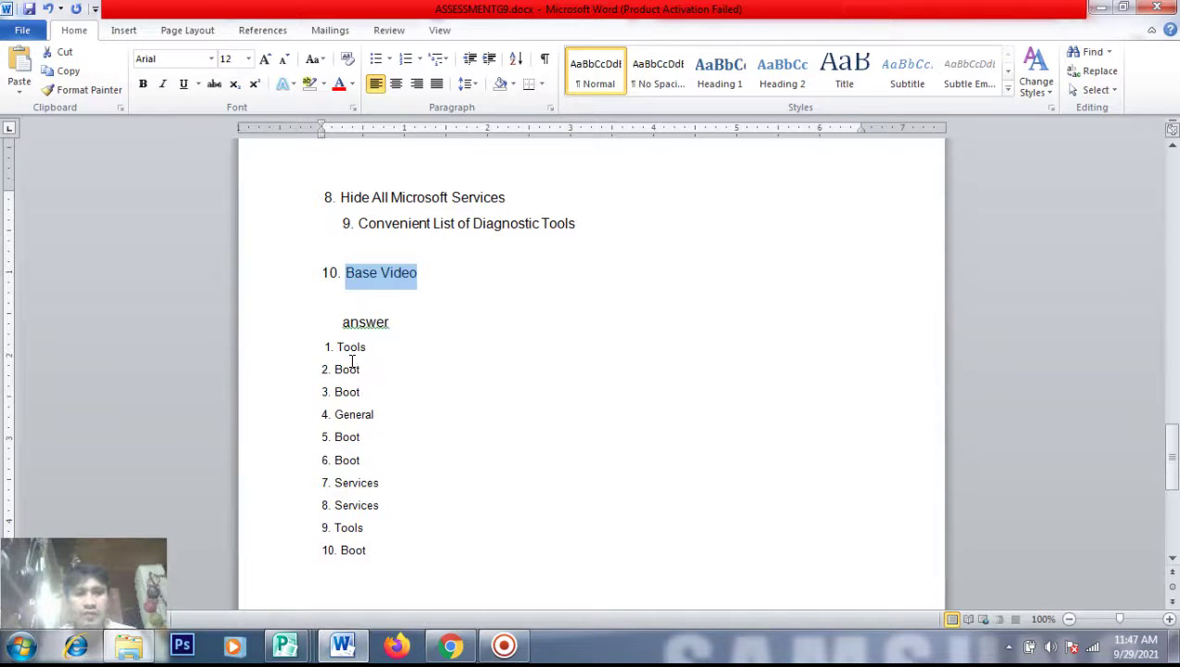
key(alt+Tab)
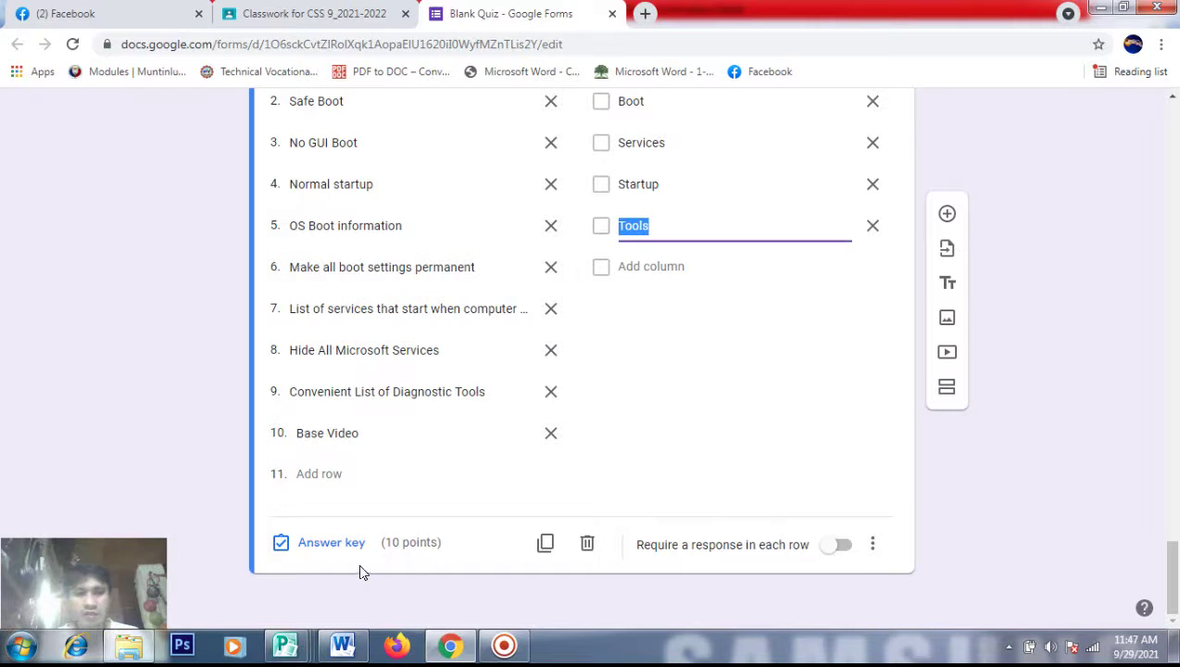
click(318, 545)
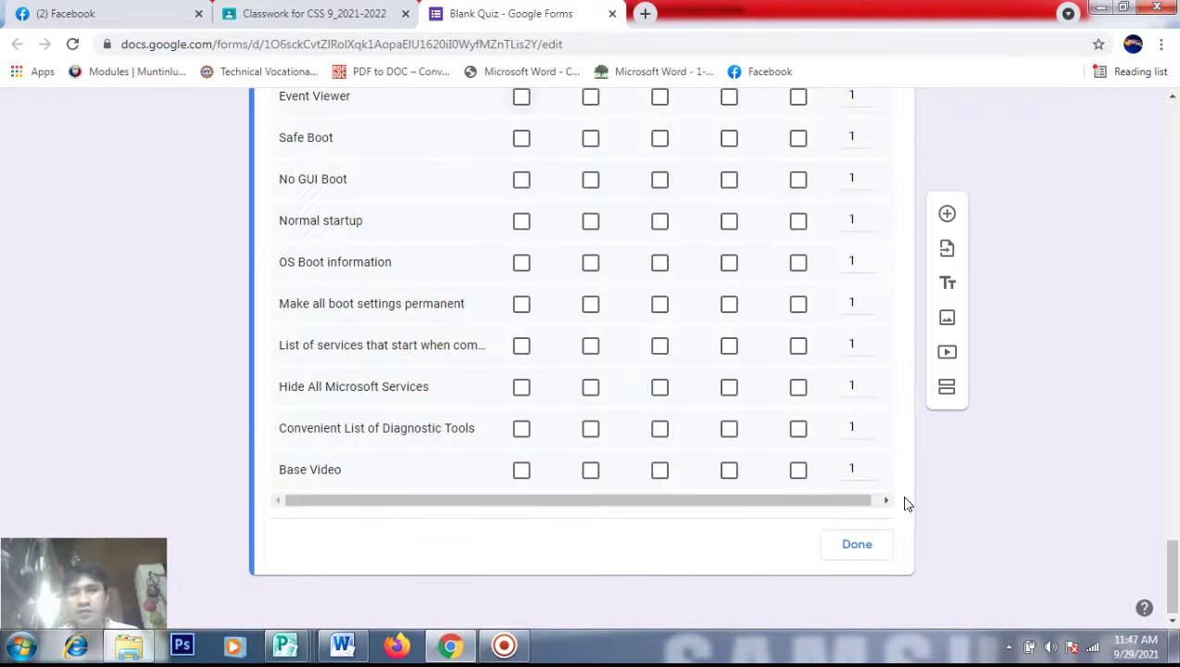
scroll(1174, 556, up, 1)
scroll(1173, 556, up, 4)
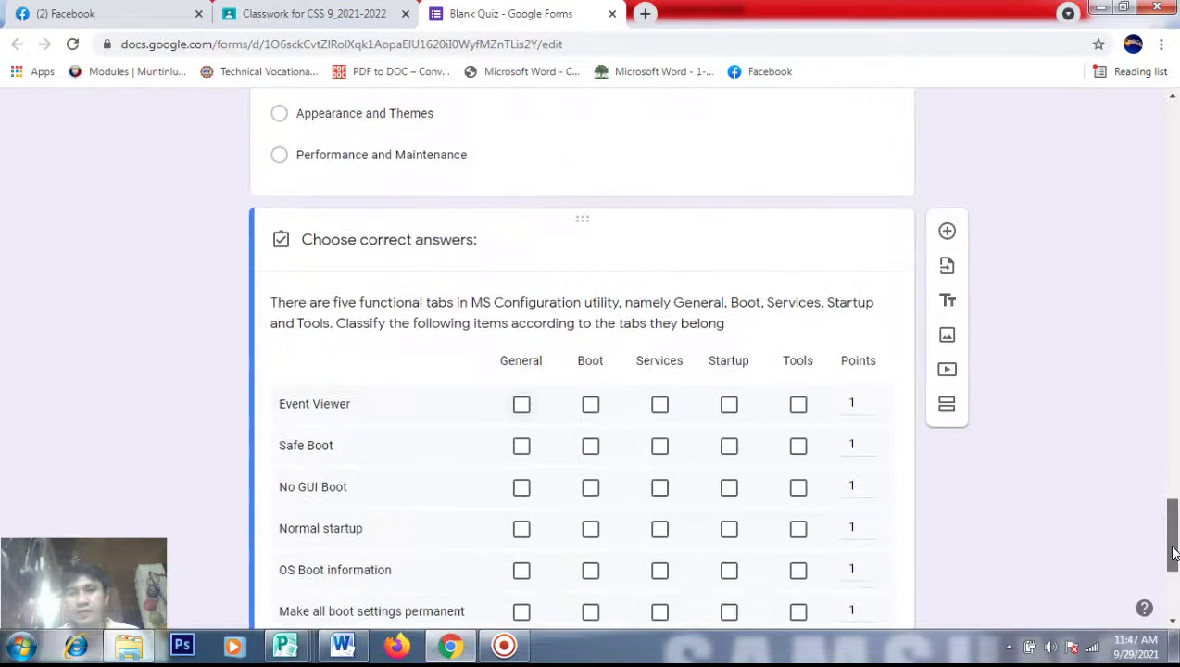
scroll(1037, 482, down, 1)
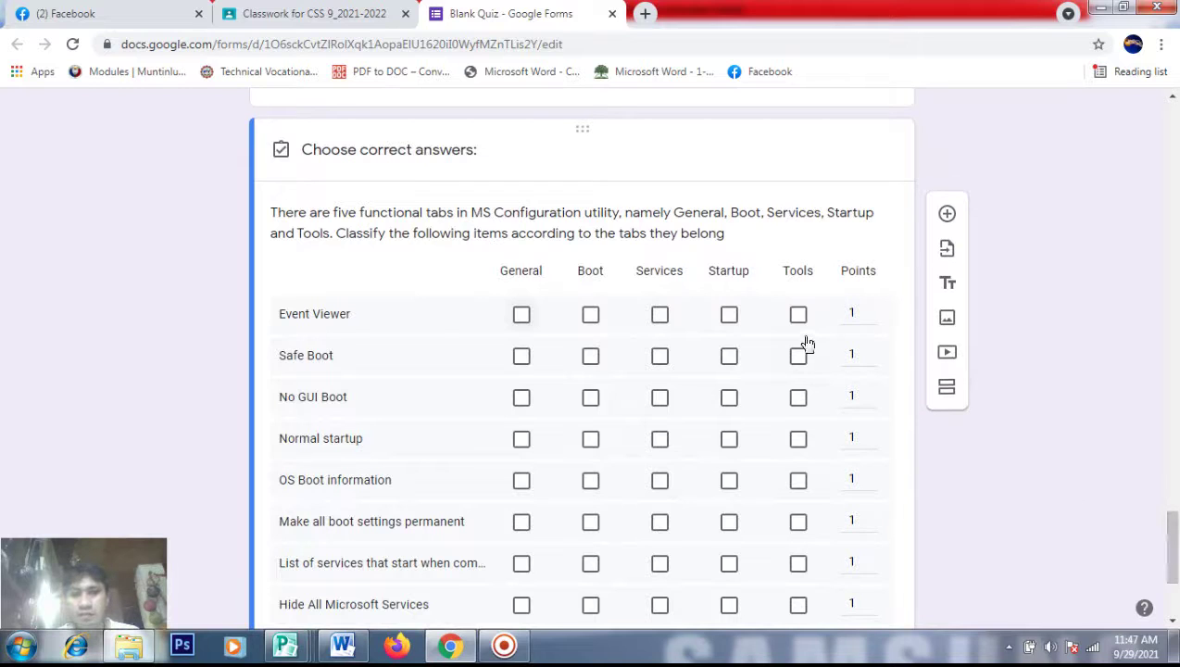
click(798, 316)
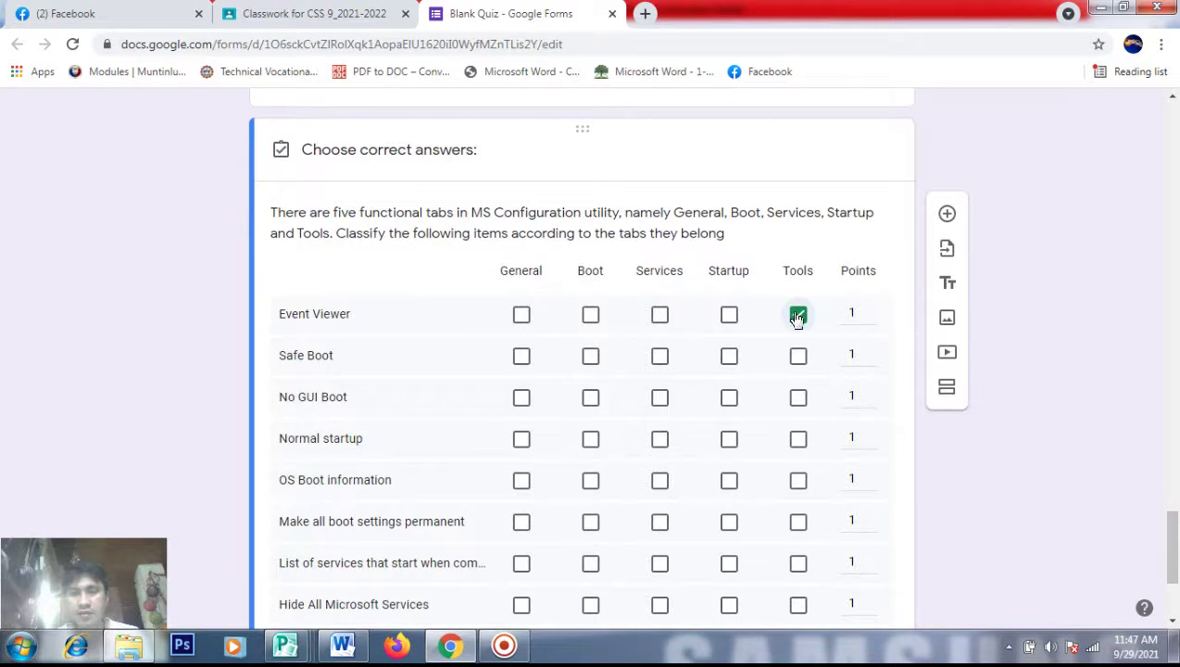
click(728, 317)
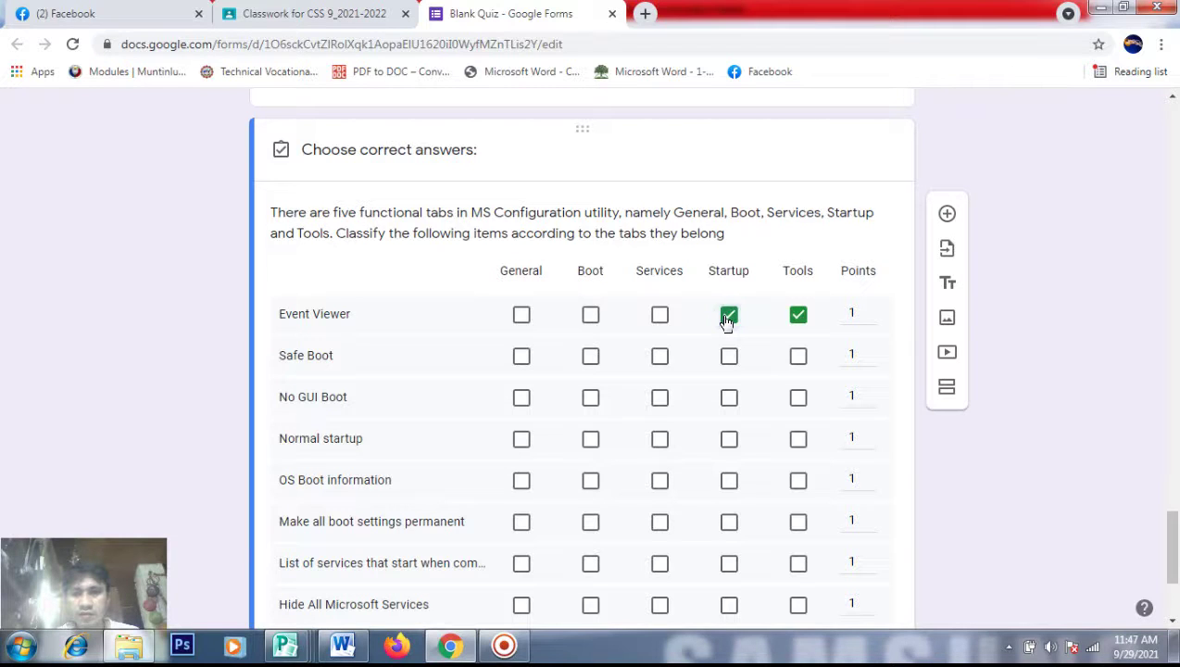
click(728, 317)
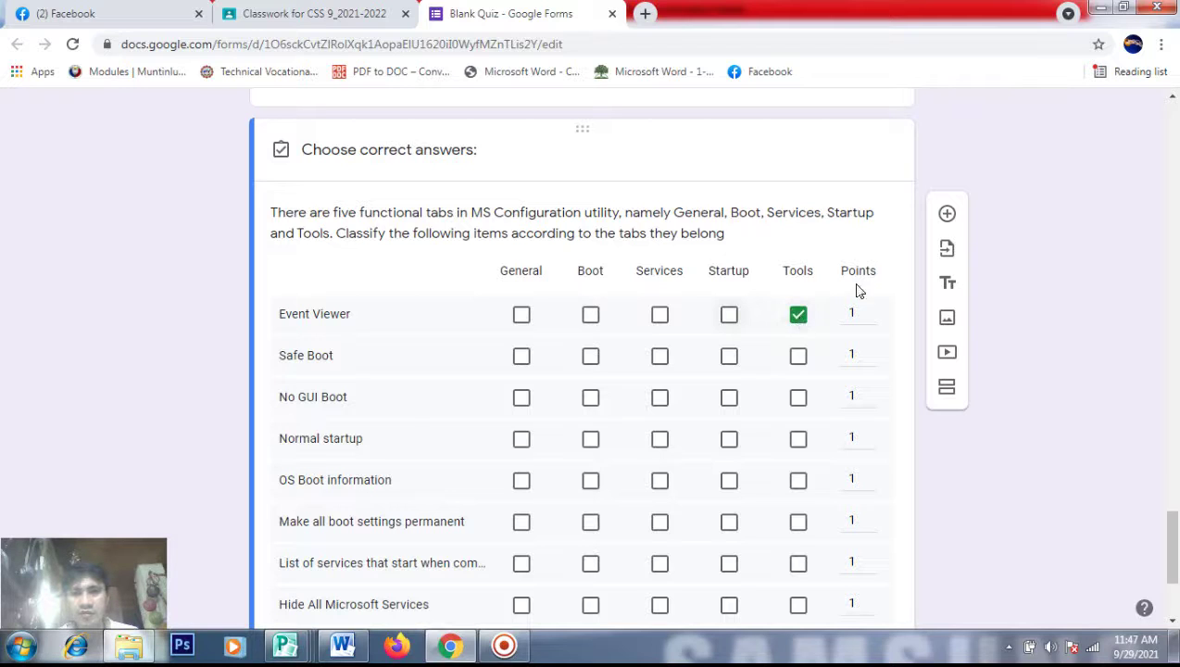
click(860, 313)
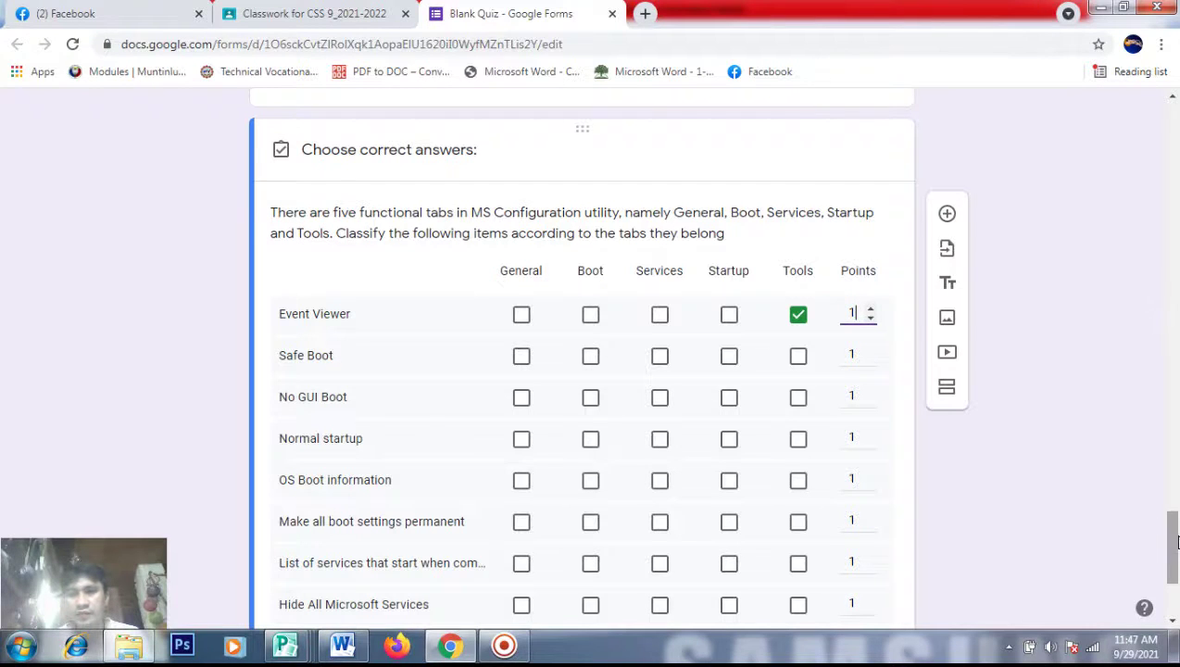
Mark Boot as the correct answer for Safe Boot and No GUI Boot, checking items 2 and 3 in Word's answer list
drag(1169, 546, 1169, 555)
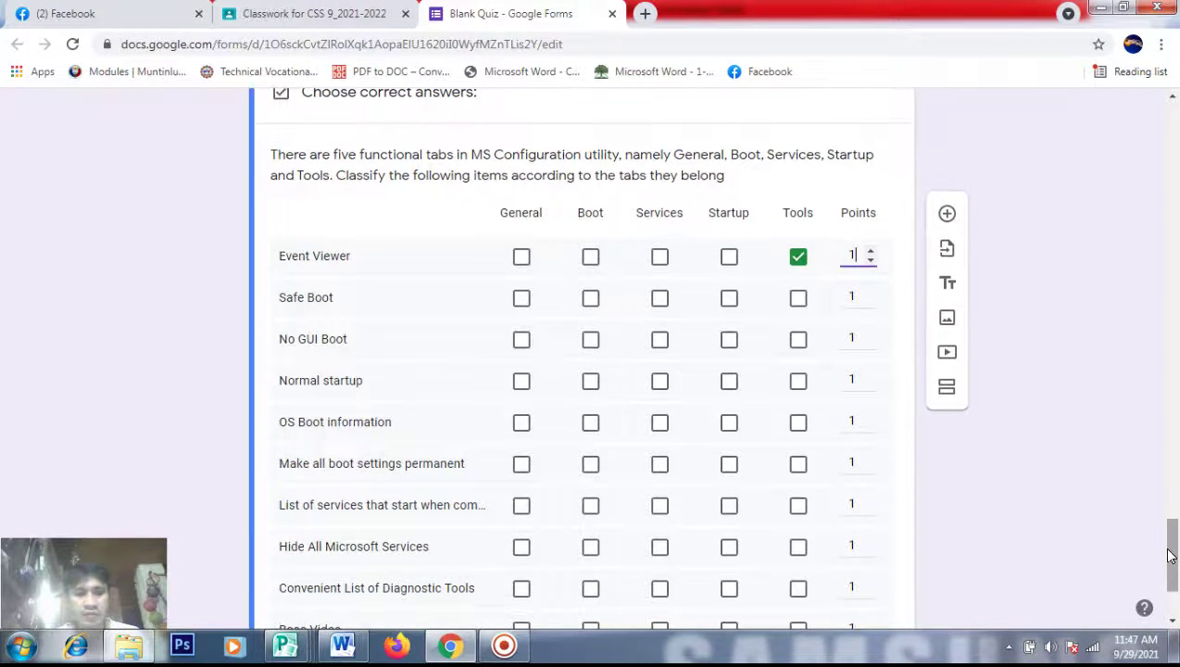
key(alt+Tab)
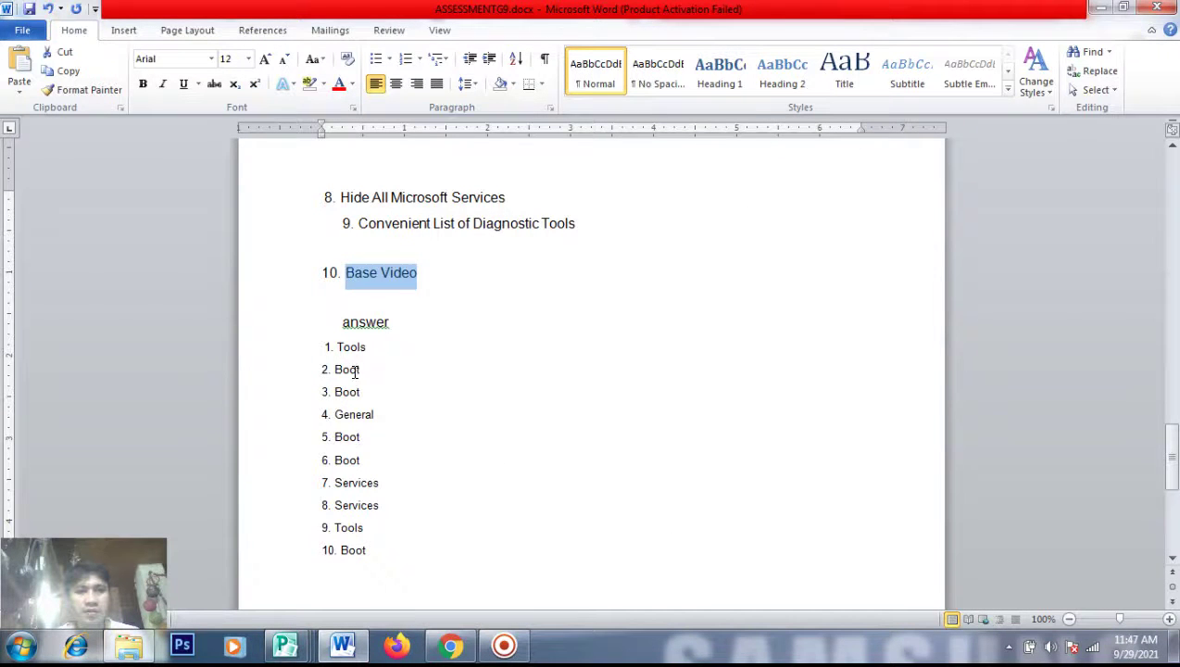
key(alt+Tab)
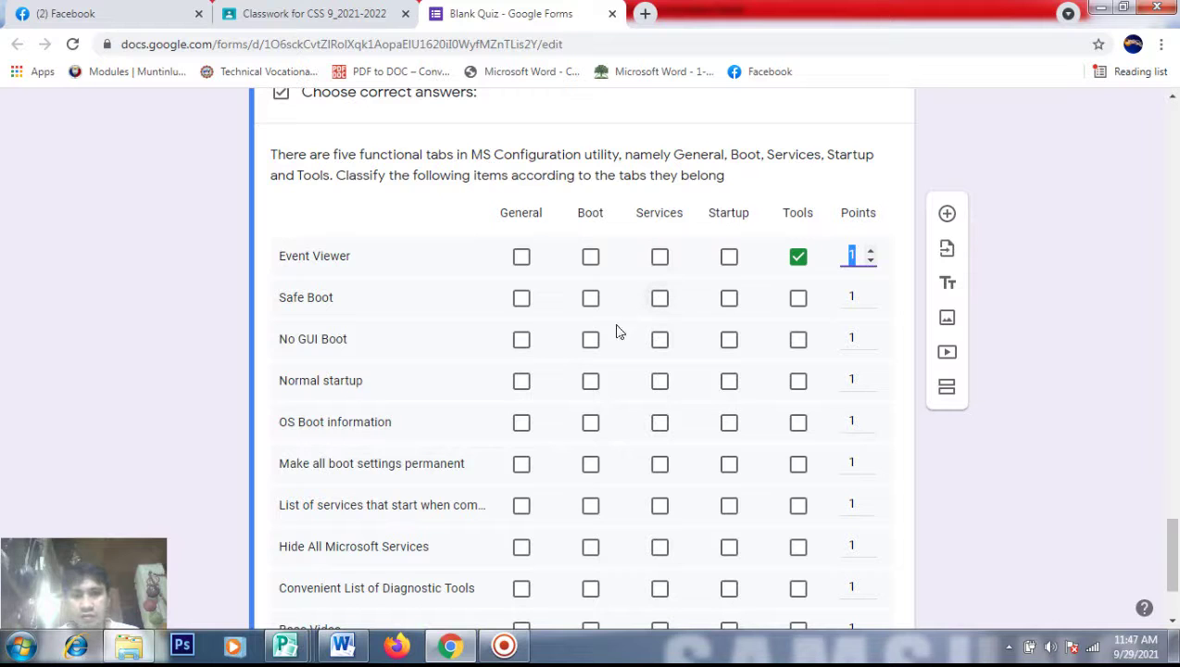
click(587, 301)
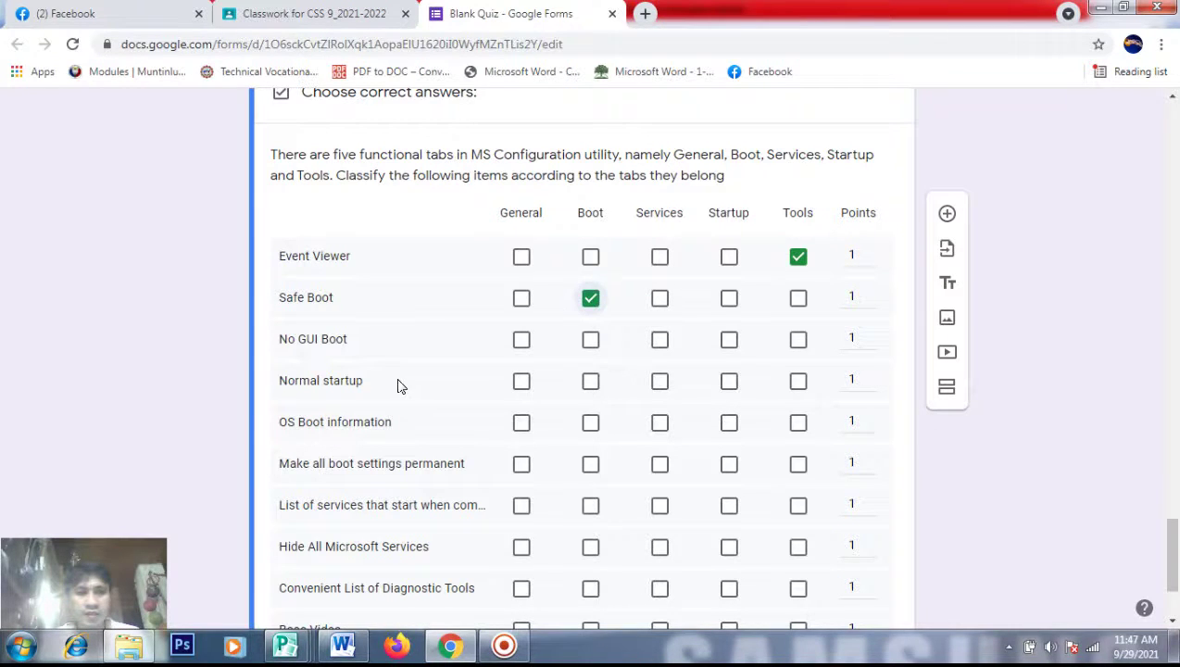
key(alt+Tab)
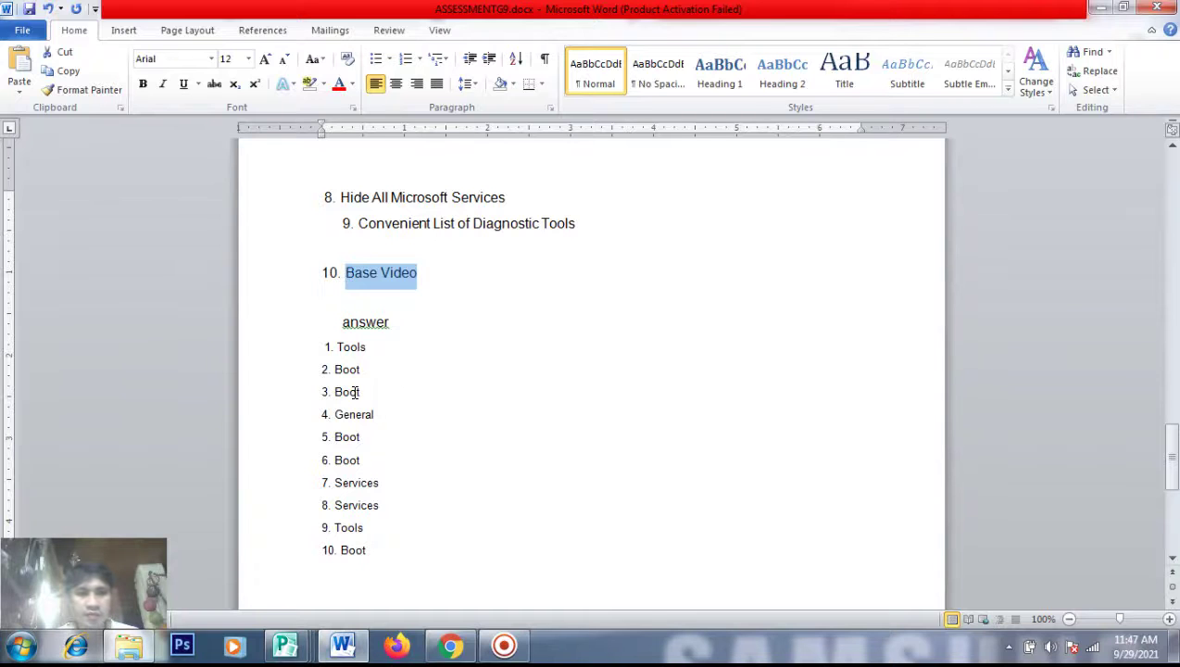
key(alt+Tab)
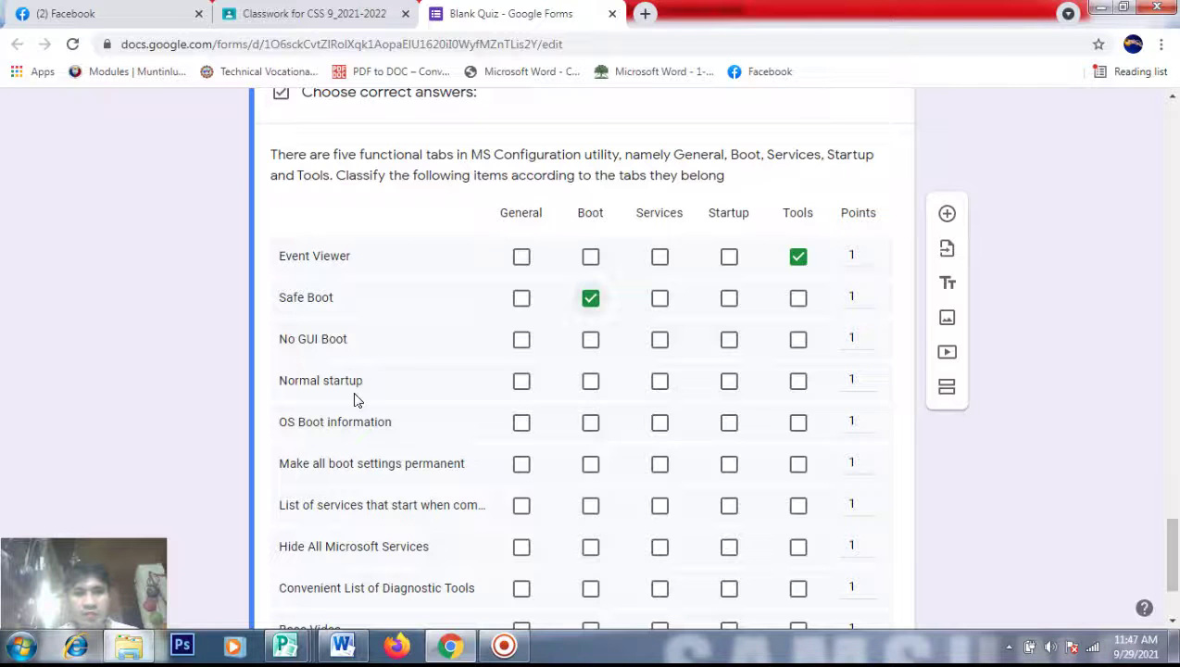
click(590, 346)
Following Word's answer list, mark General as correct for Normal startup and Boot for OS Boot information
key(alt+Tab)
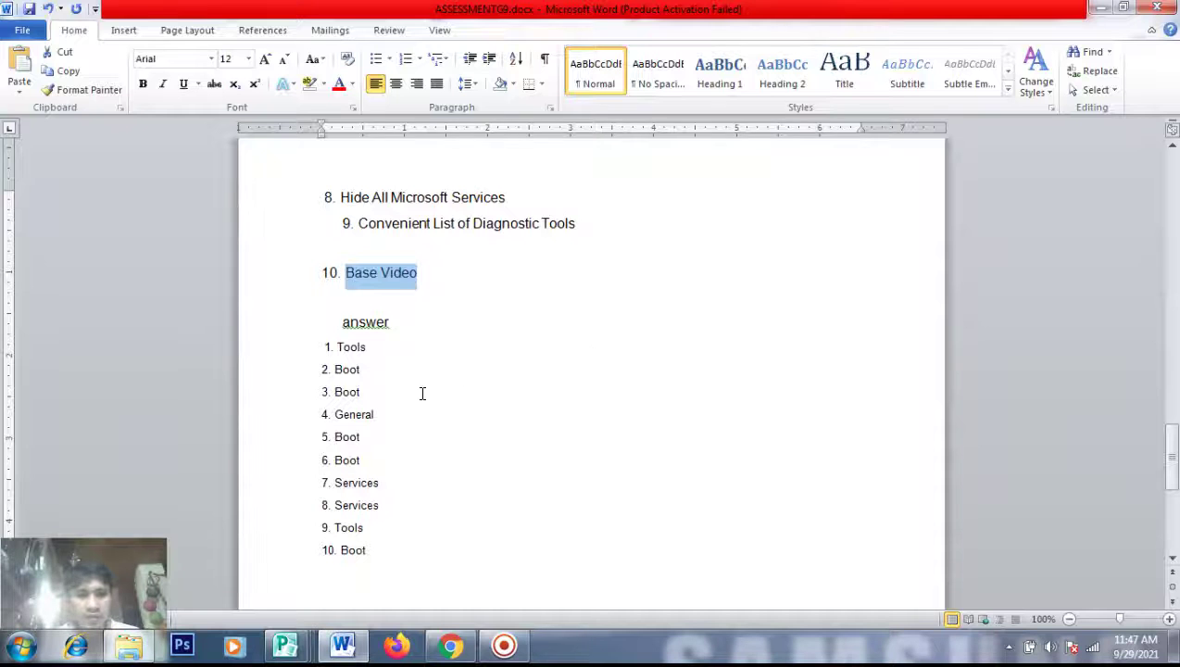
key(alt+Tab)
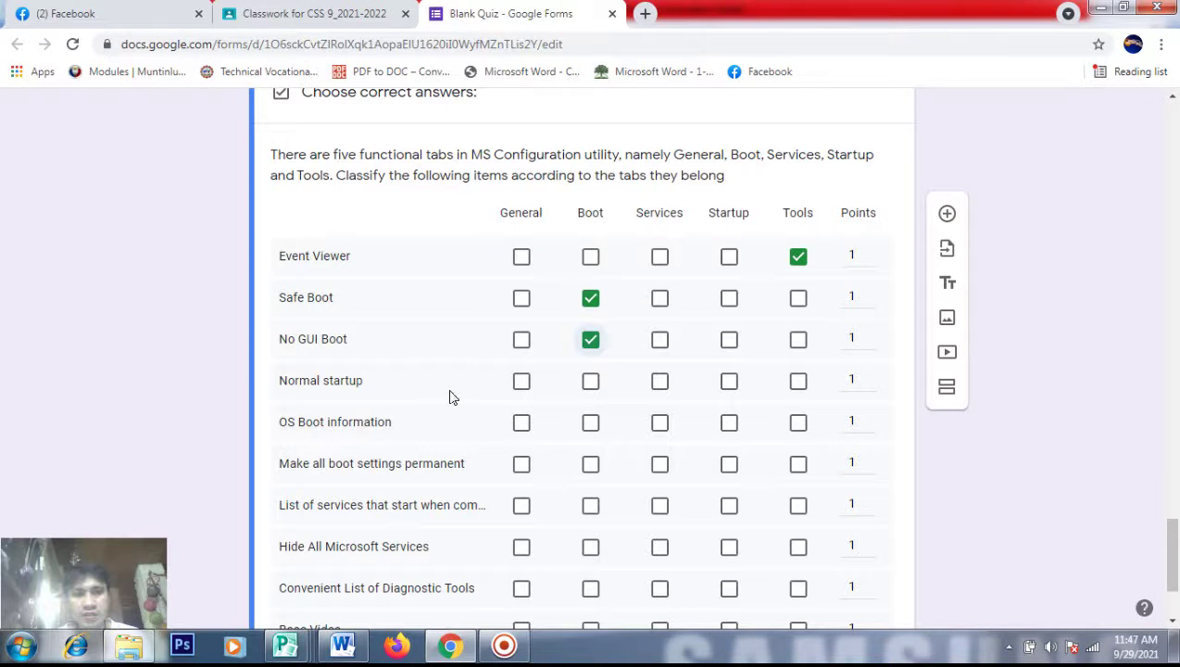
click(520, 382)
key(alt+Tab)
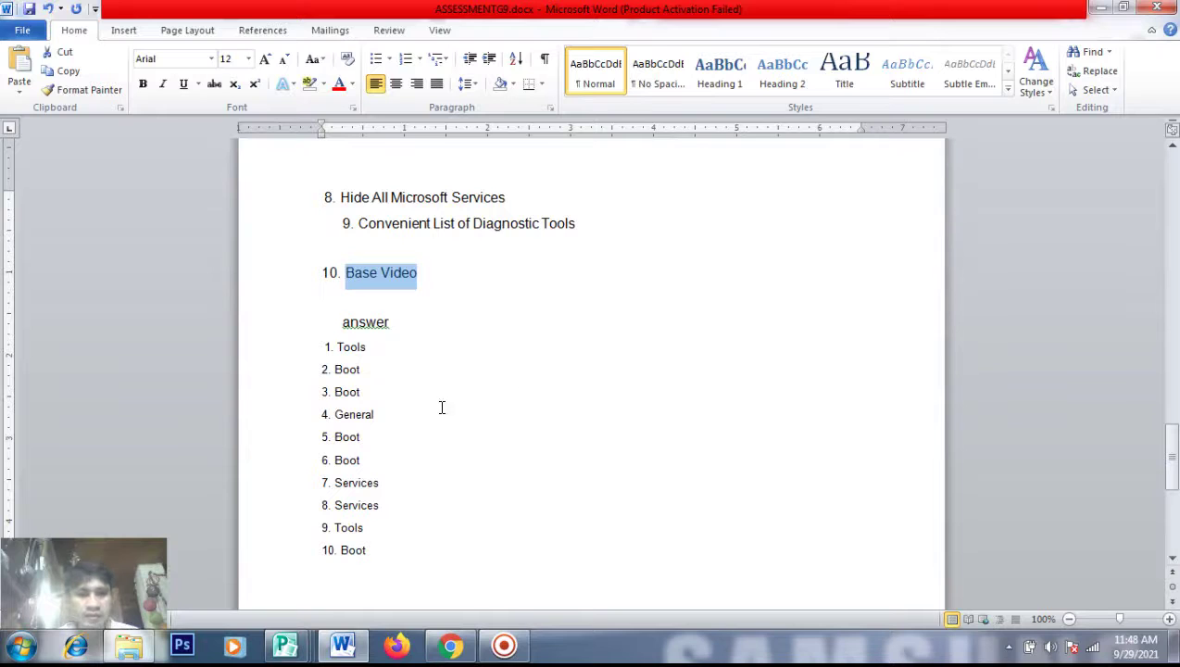
key(alt+Tab)
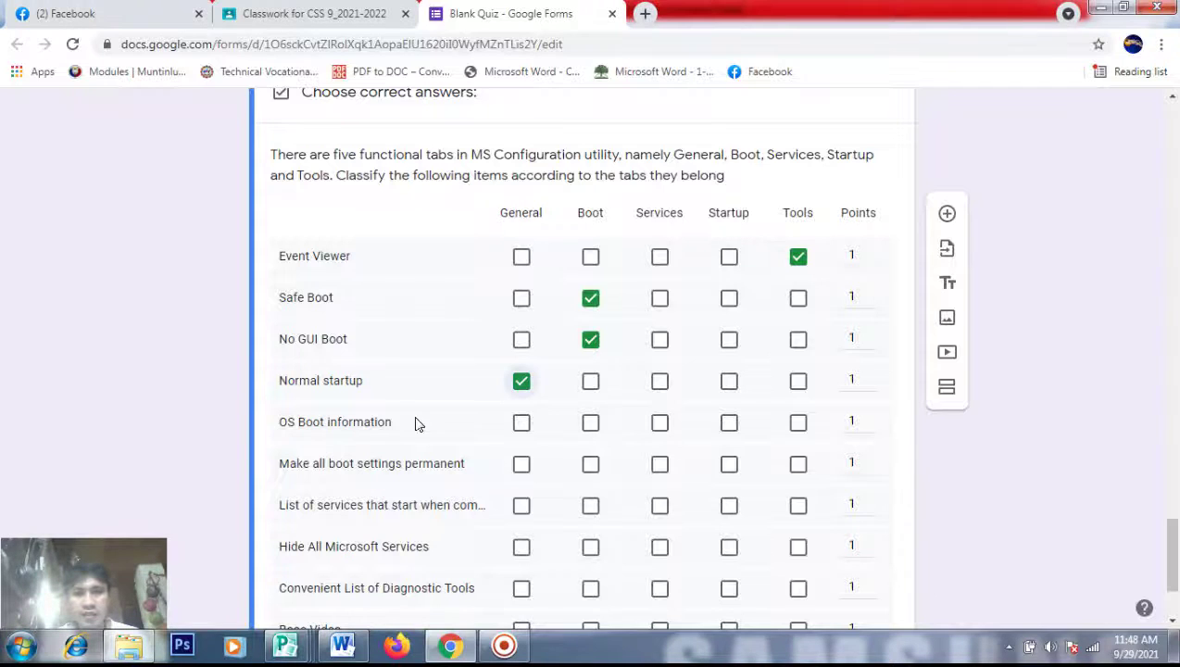
click(590, 424)
Following Word's answer list, mark Boot for Make all boot settings permanent and Services for the list of services that start with the computer
key(alt+Tab)
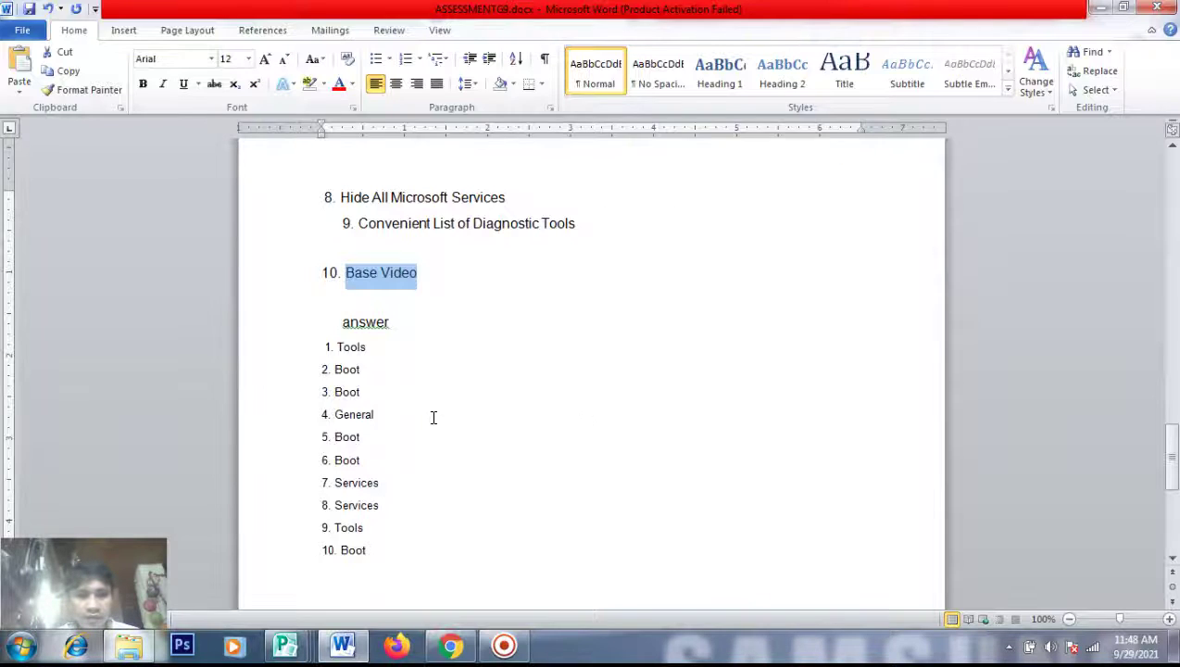
key(alt+Tab)
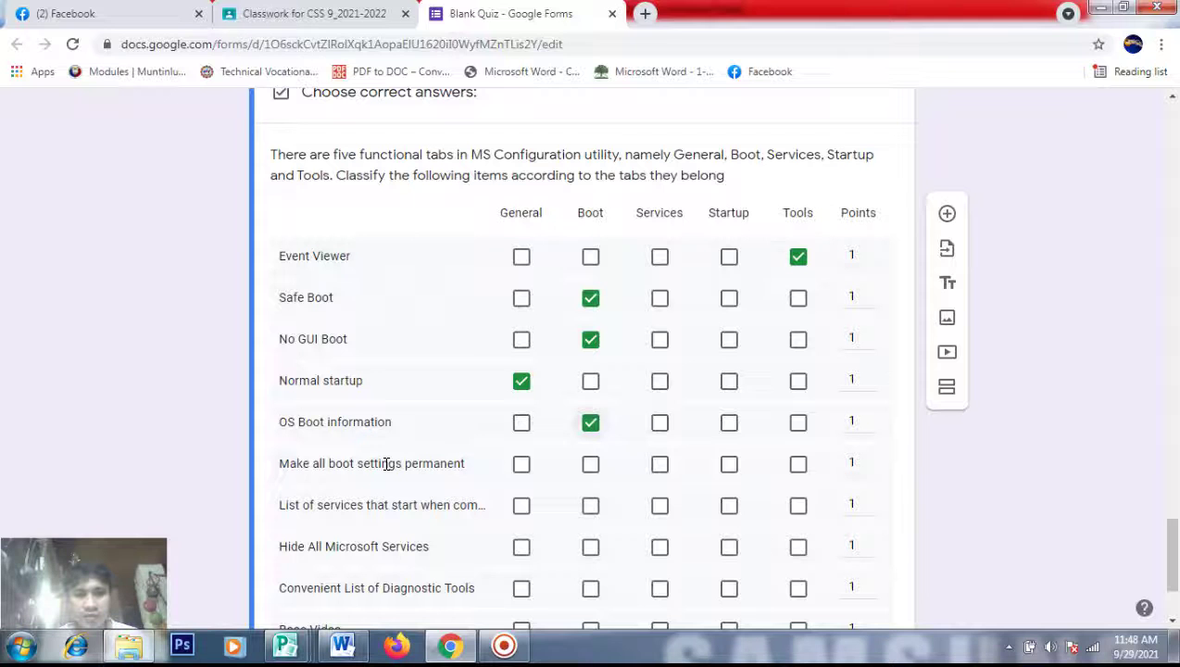
click(596, 472)
key(alt+Tab)
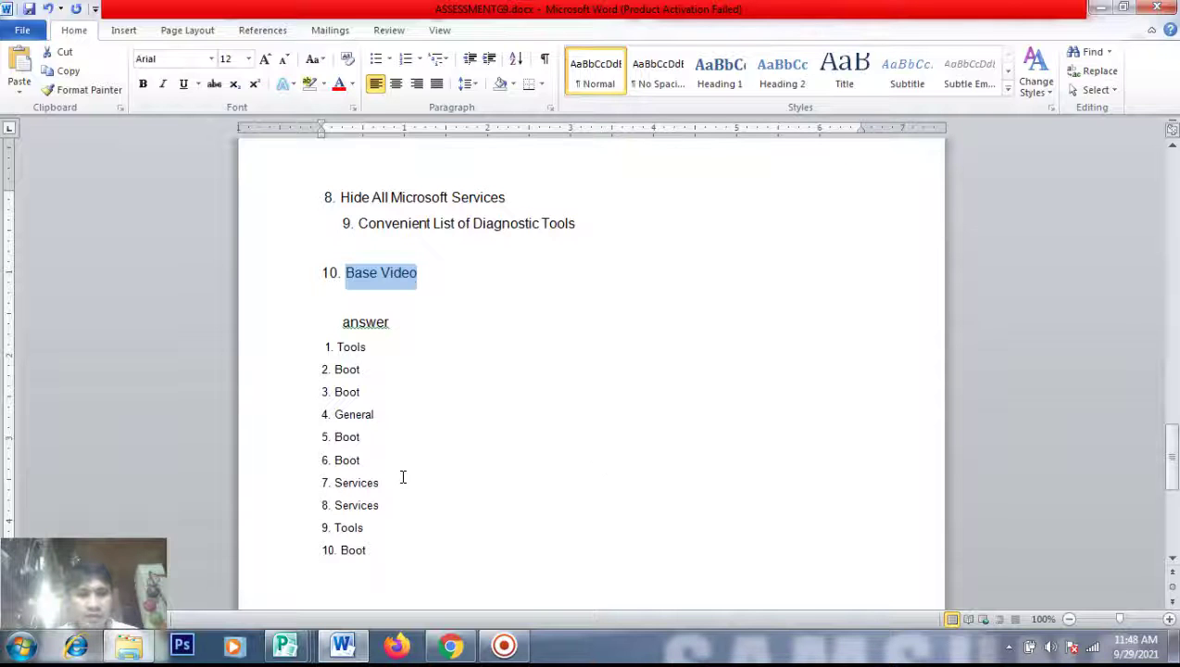
key(alt+Tab)
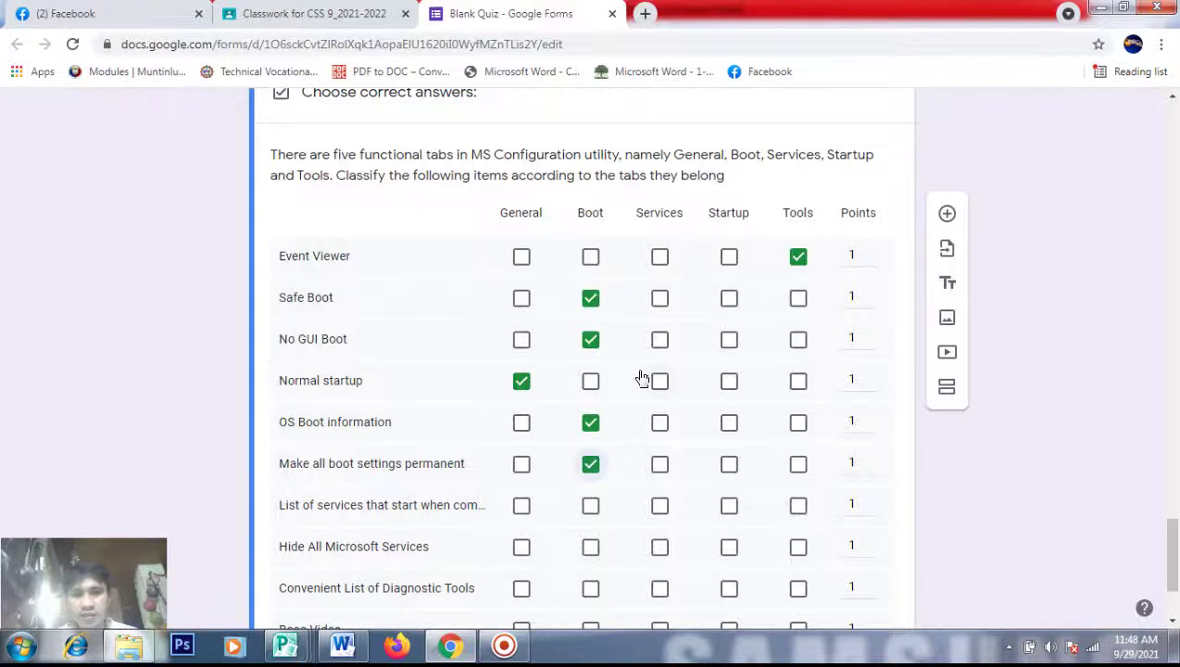
click(660, 509)
Following Word's answer list, mark Services for Hide All Microsoft Services and Tools for Convenient List of Diagnostic Tools
key(alt+Tab)
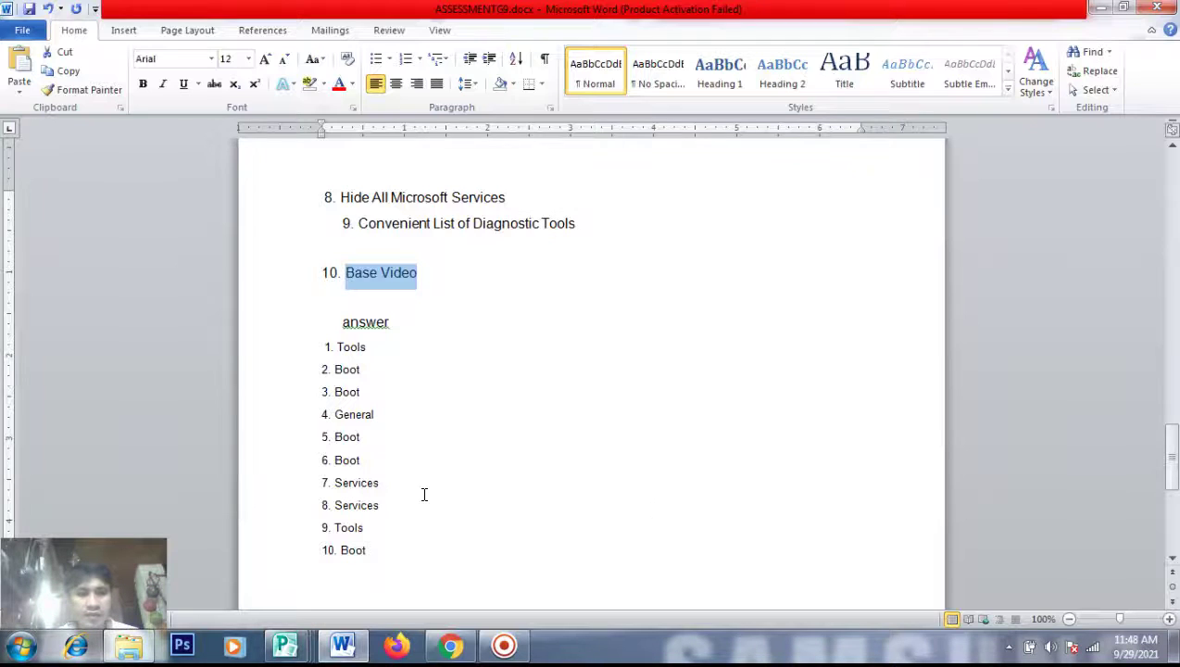
key(alt+Tab)
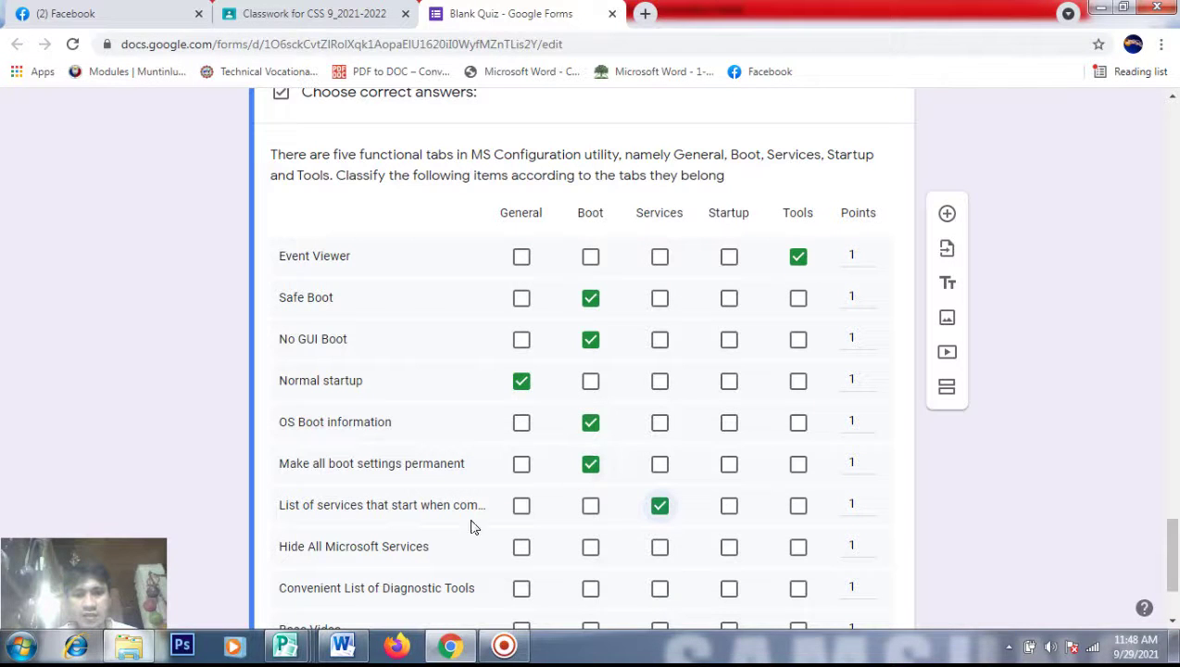
click(660, 547)
drag(1172, 552, 1172, 567)
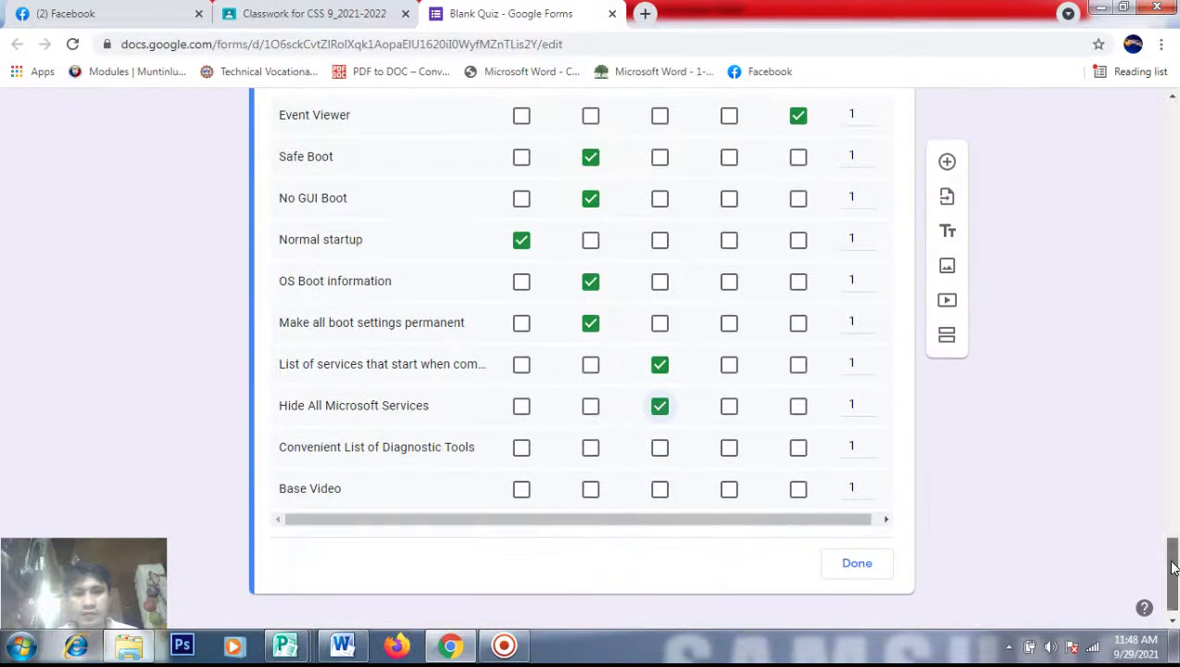
key(alt+Tab)
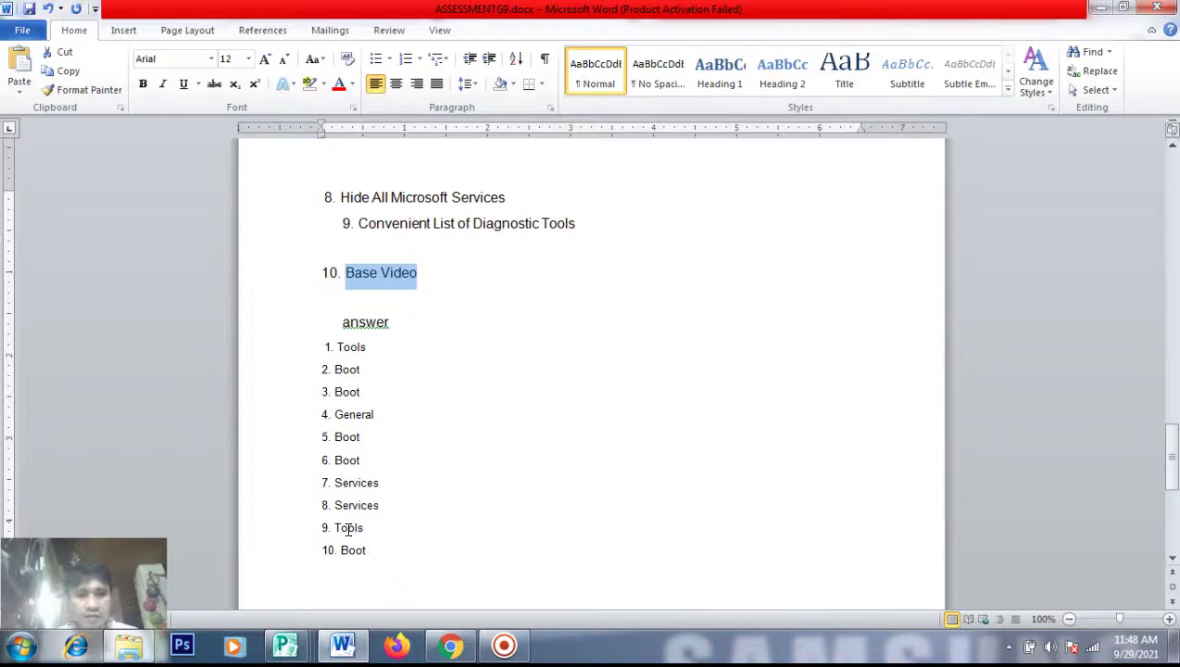
key(alt+Tab)
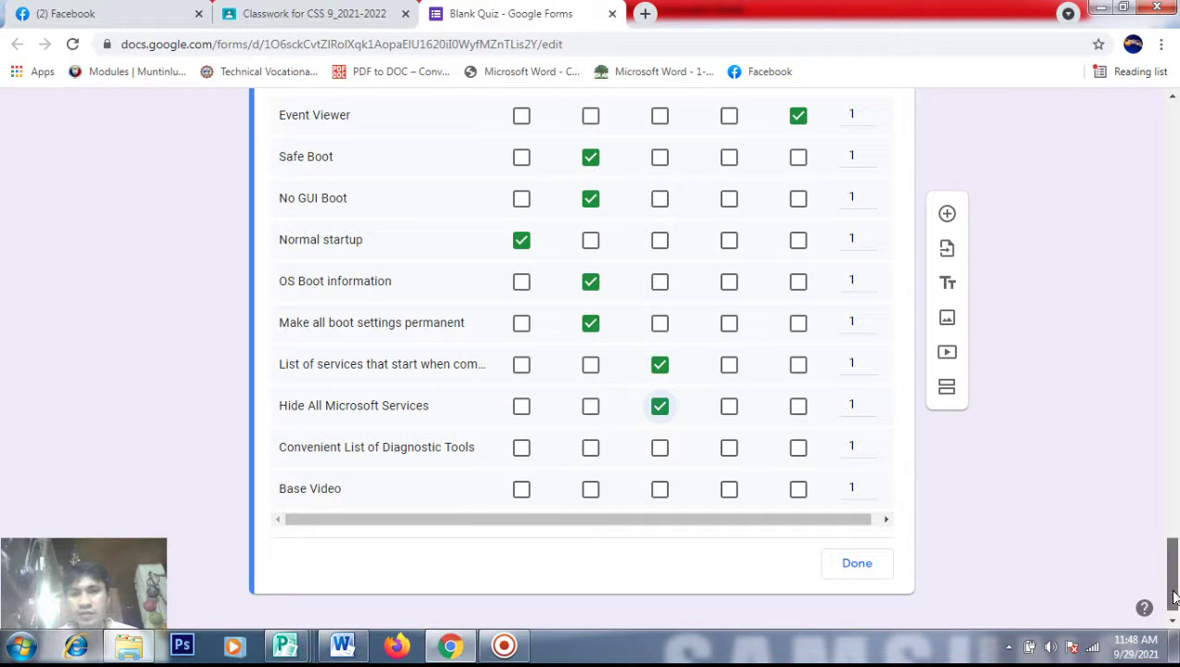
mouse_move(1172, 586)
mouse_down()
mouse_move(1171, 572)
mouse_move(1171, 588)
mouse_up()
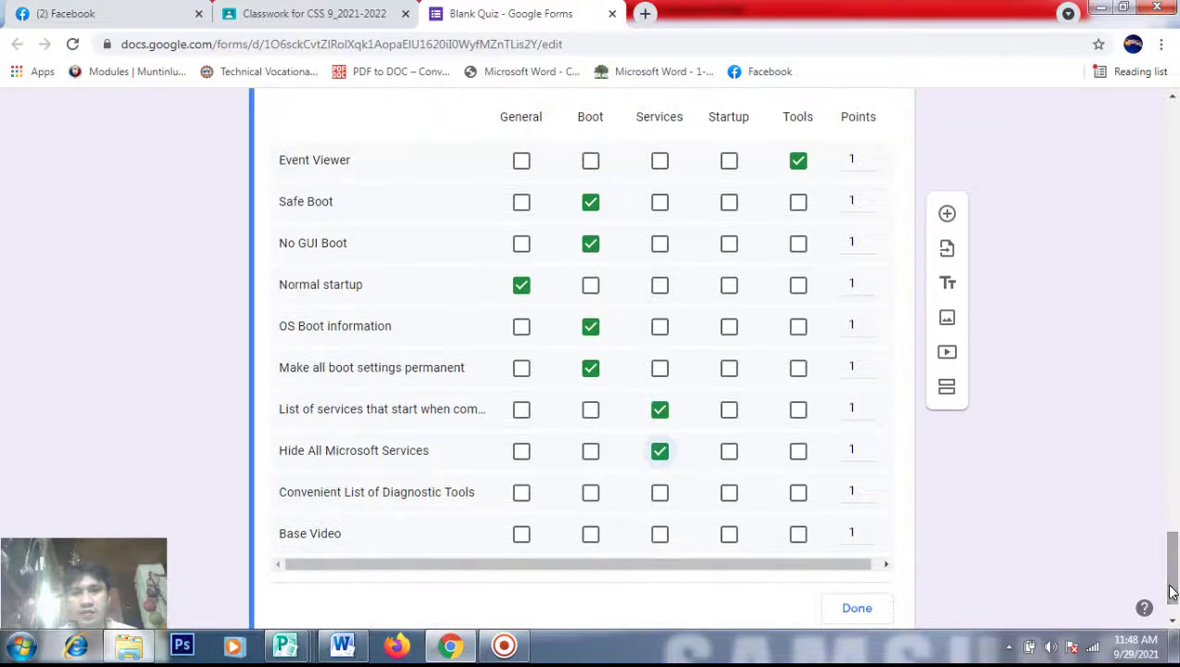
click(798, 496)
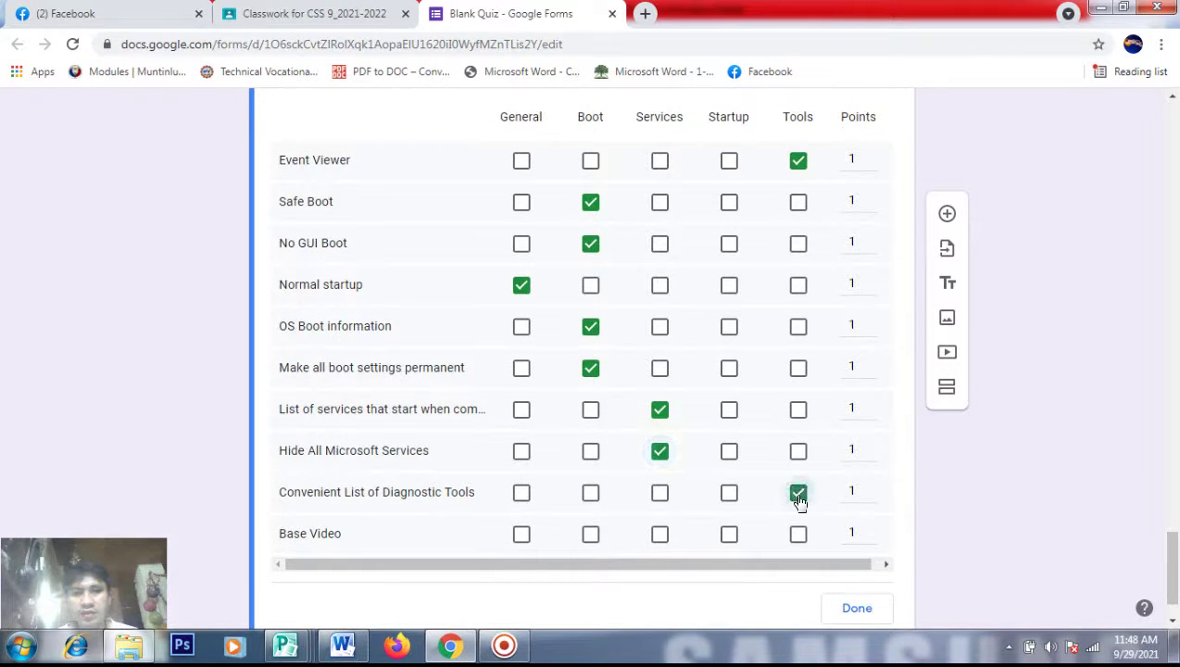
Mark Boot as correct for Base Video per Word's answer list, review the point values and finish the grid's answer key
key(alt+Tab)
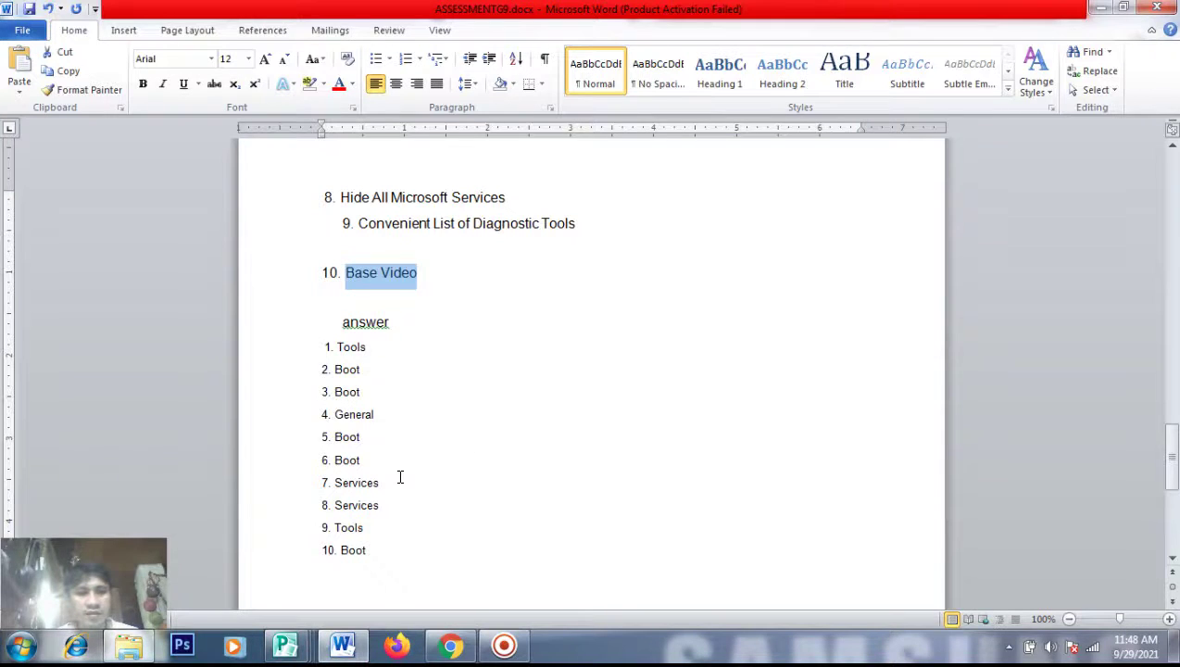
key(alt+Tab)
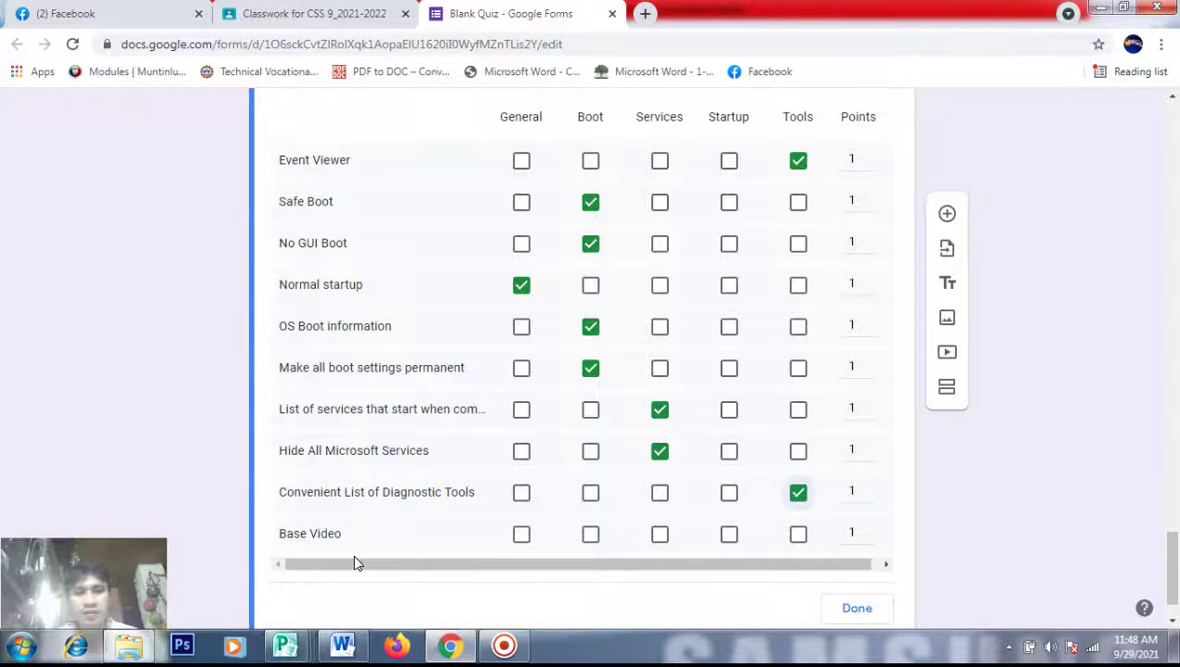
click(590, 537)
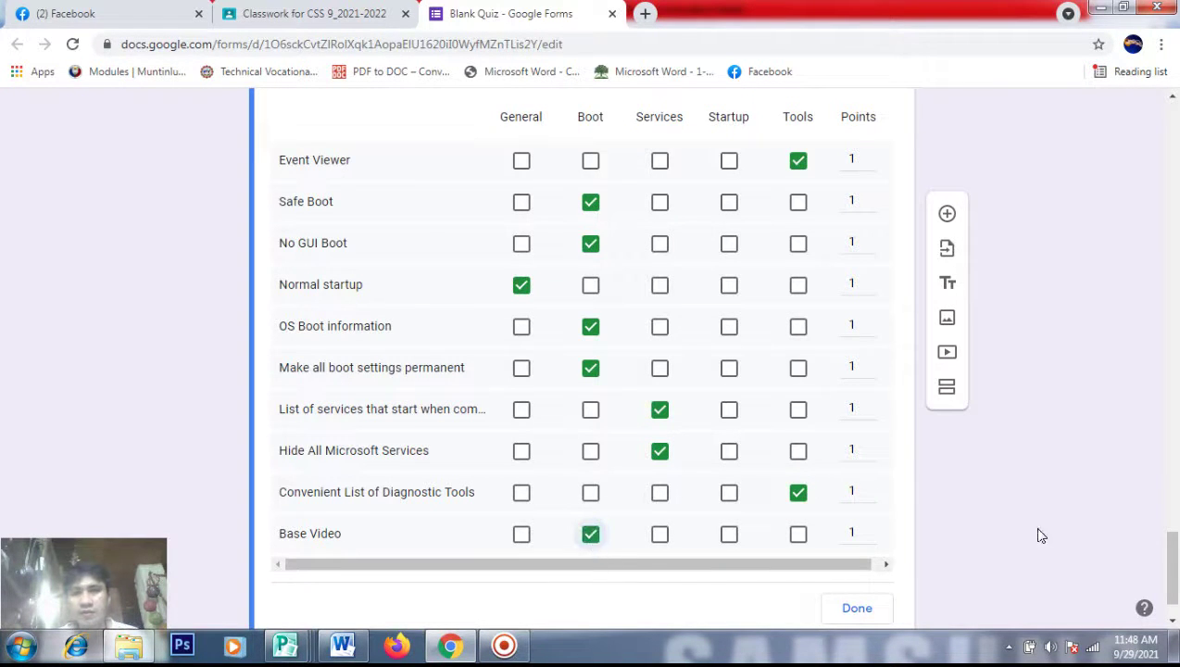
drag(1173, 574, 1175, 558)
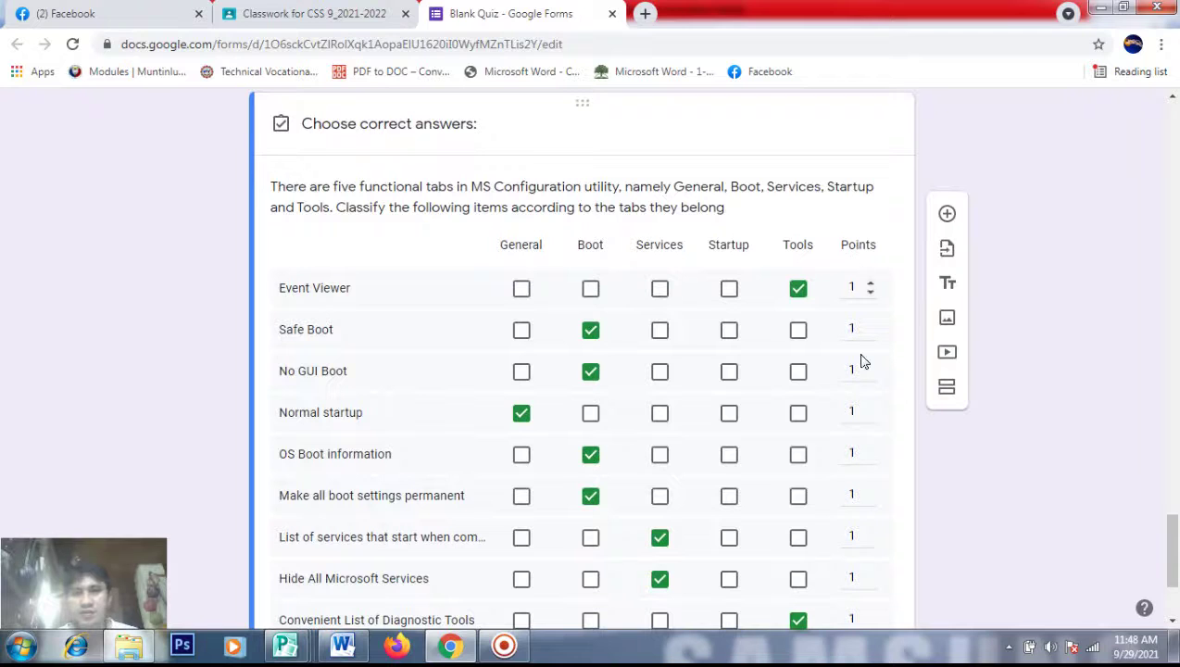
drag(1174, 556, 1174, 576)
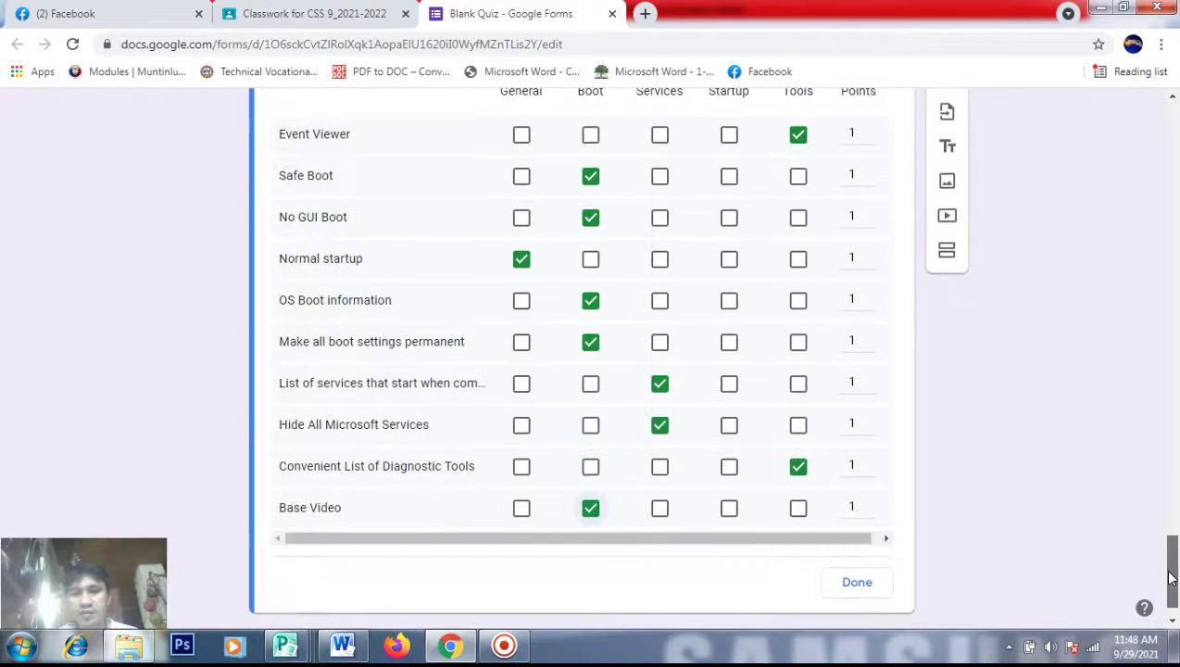
click(846, 593)
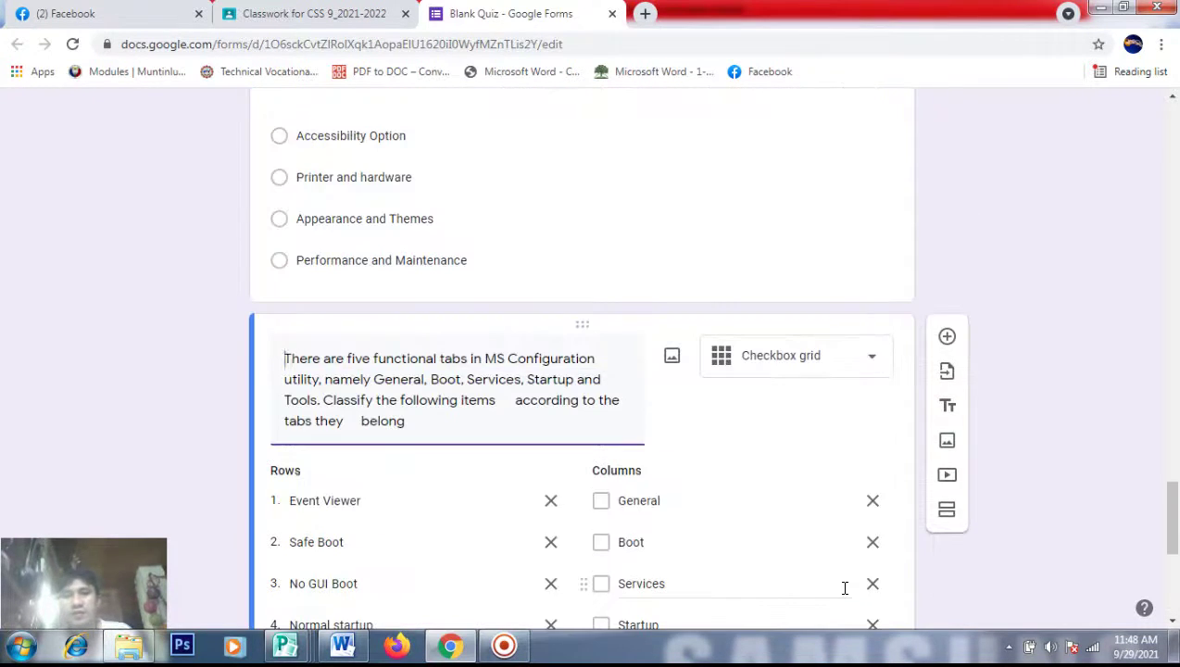
View the 1st assessment test assignment in Google Classroom and return to the Blank Quiz form in Google Forms
drag(1169, 526, 1170, 154)
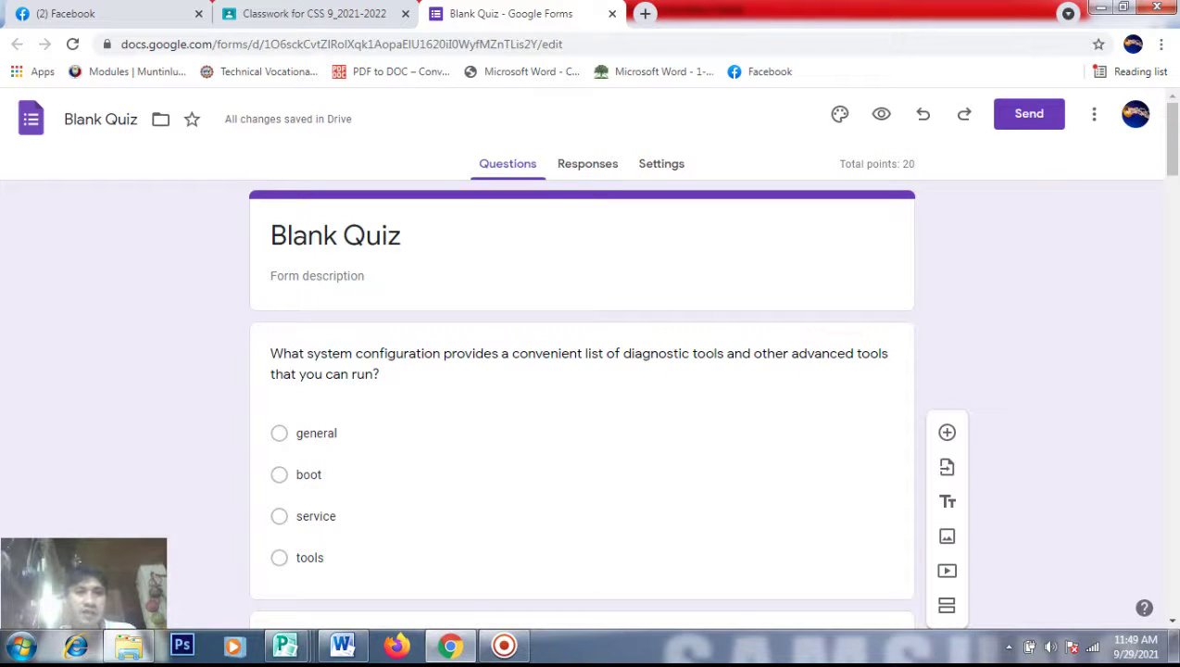
click(284, 16)
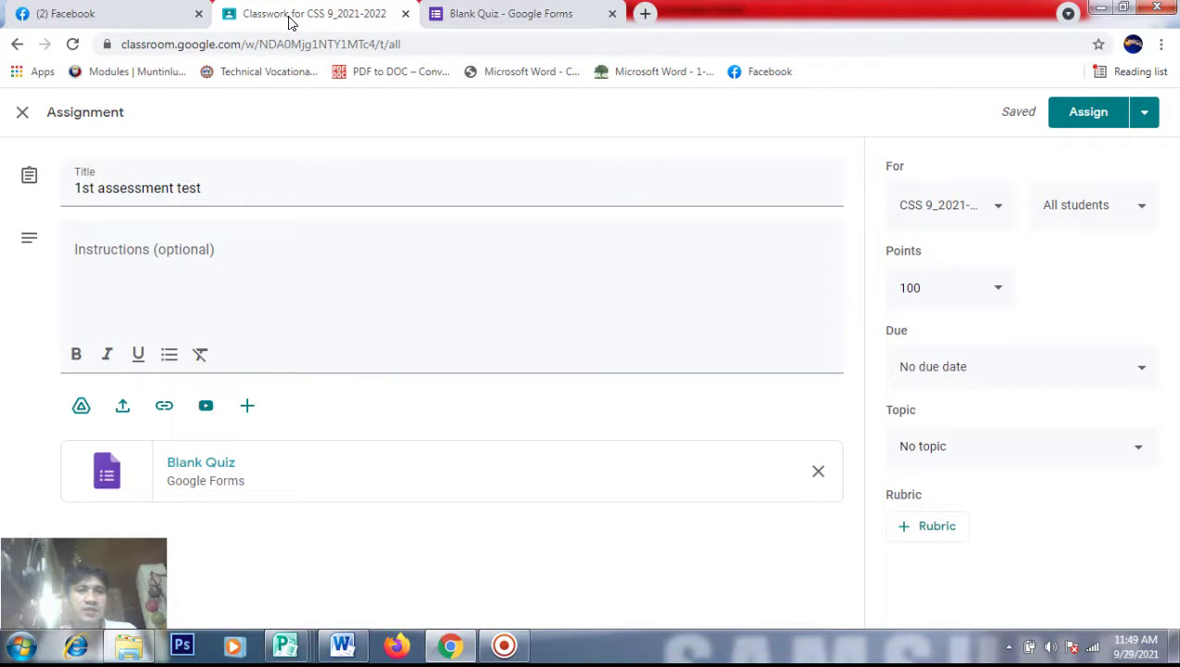
click(484, 17)
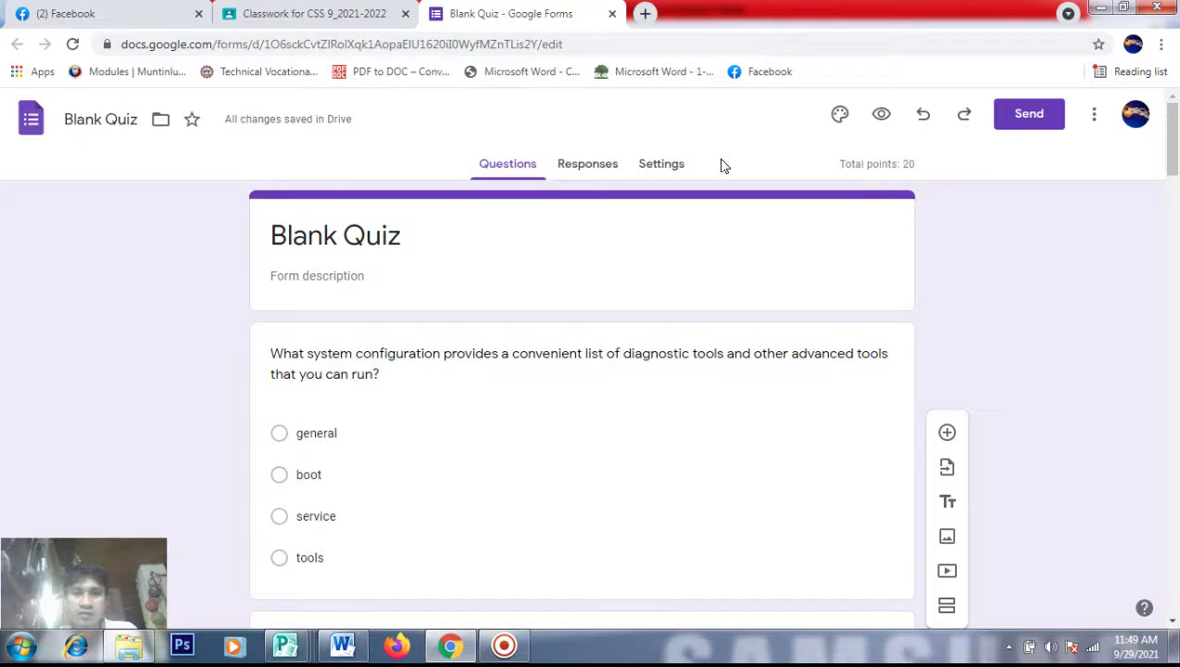
Open the form's settings and switch Make this a quiz off and back on
click(662, 171)
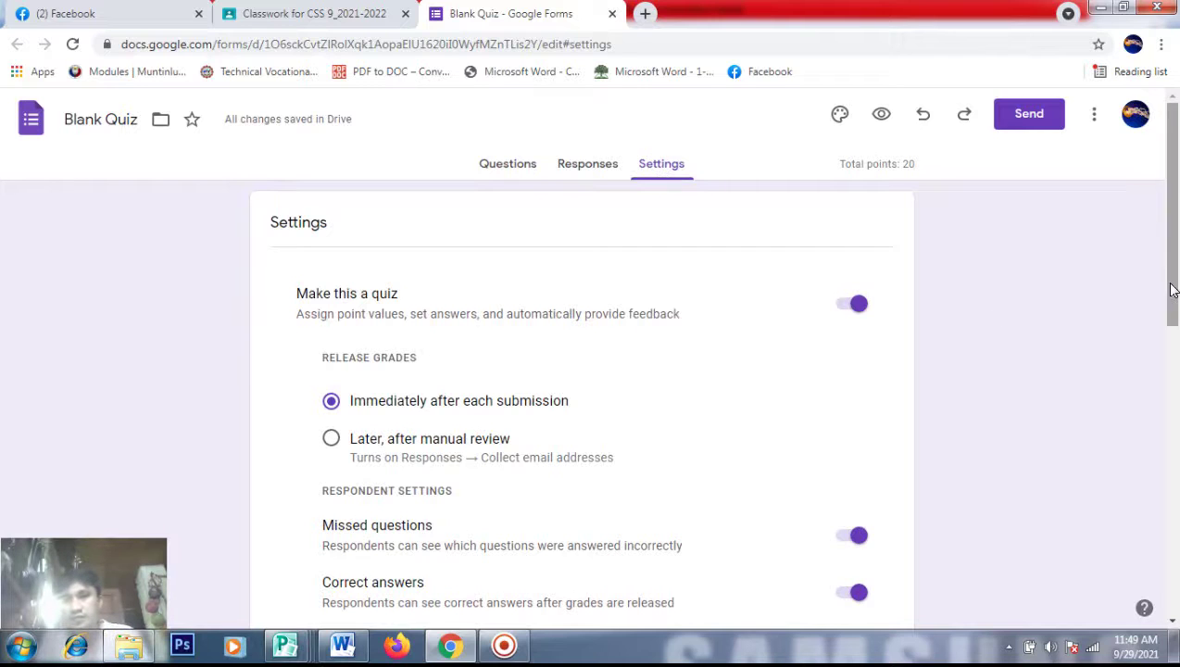
drag(1170, 287, 1170, 321)
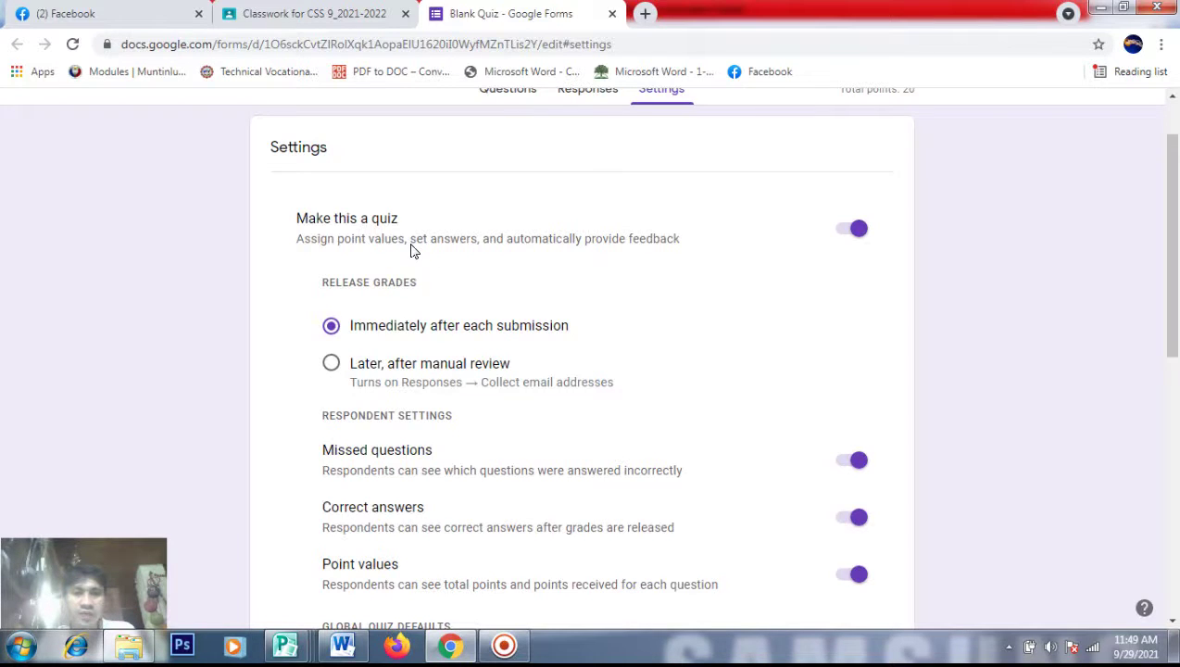
click(852, 231)
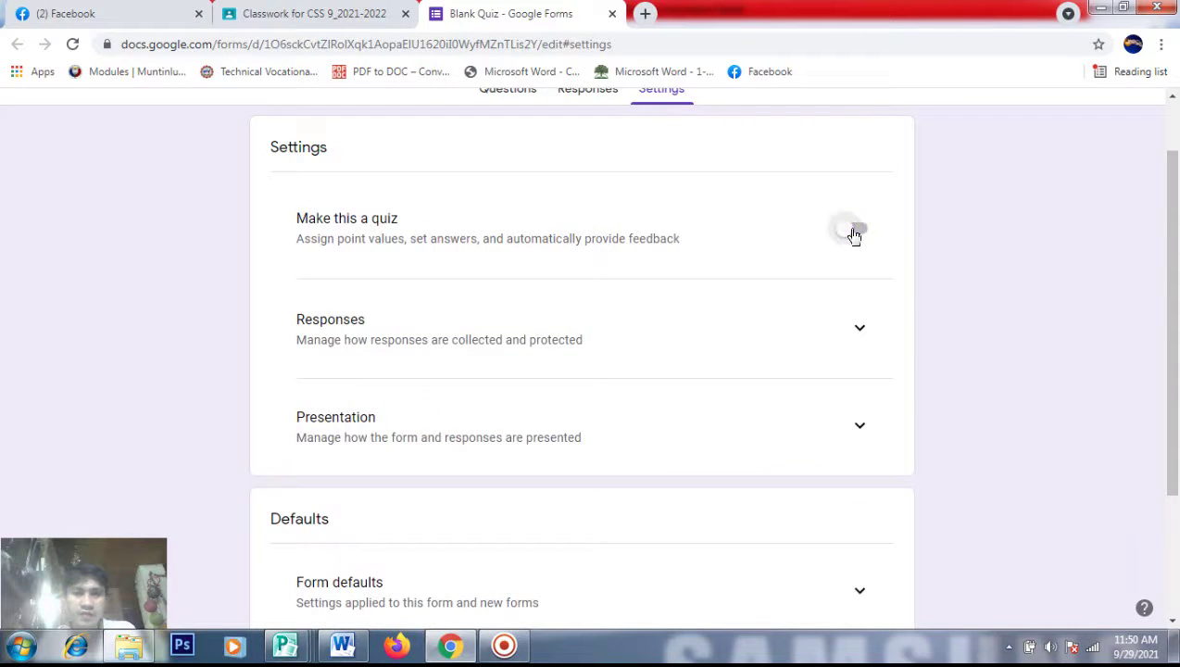
click(853, 231)
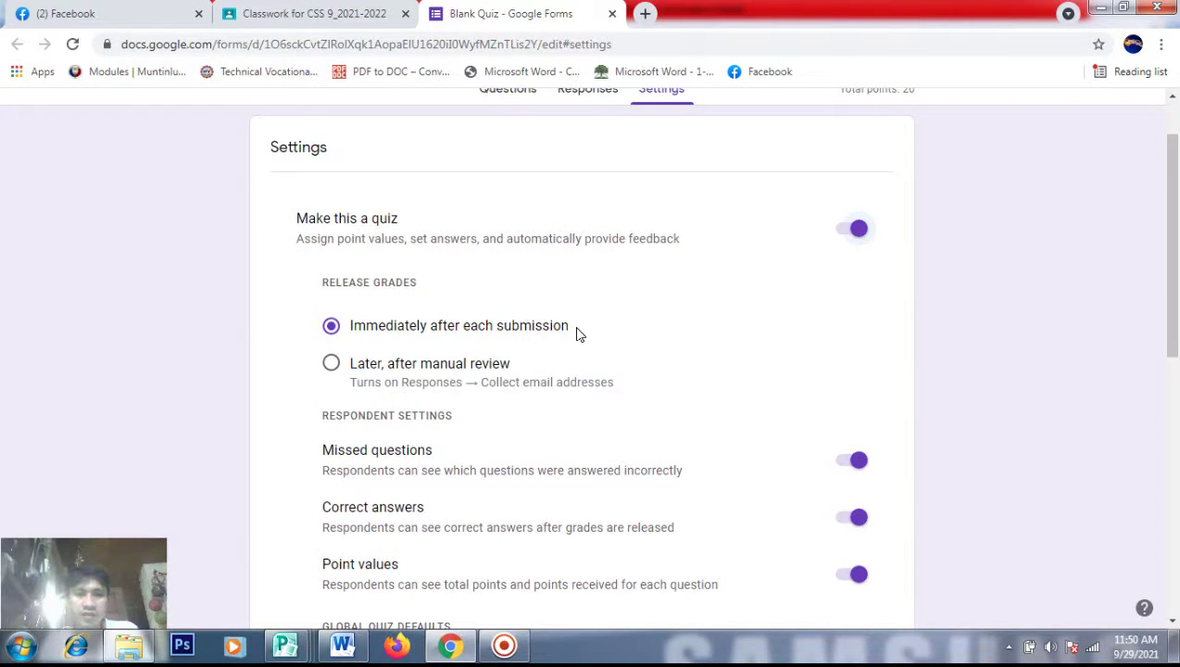
Switch grade release to manual review and back to immediately after each submission, and disable Correct answers for respondents
click(329, 370)
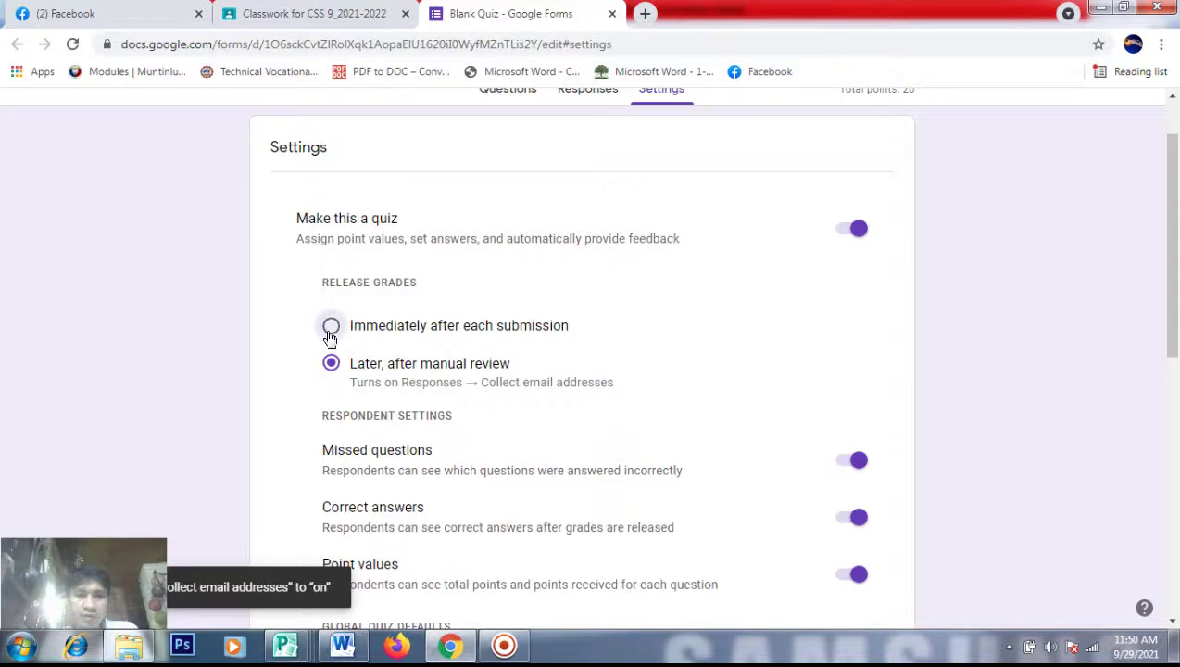
click(331, 326)
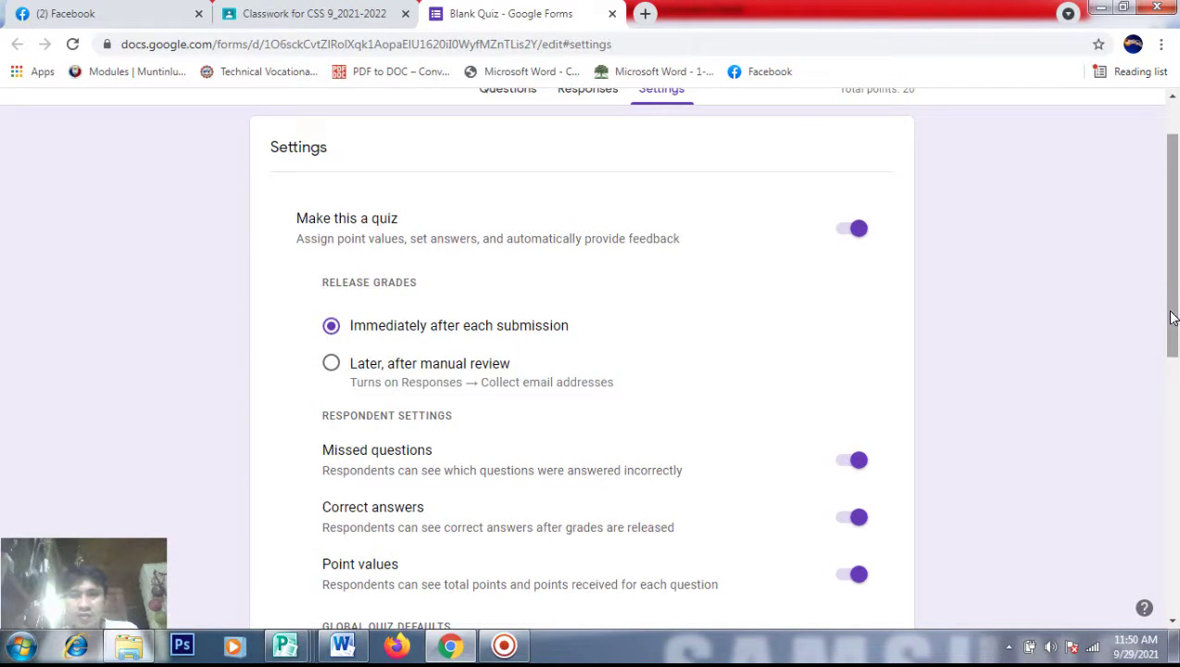
drag(1169, 316, 1171, 382)
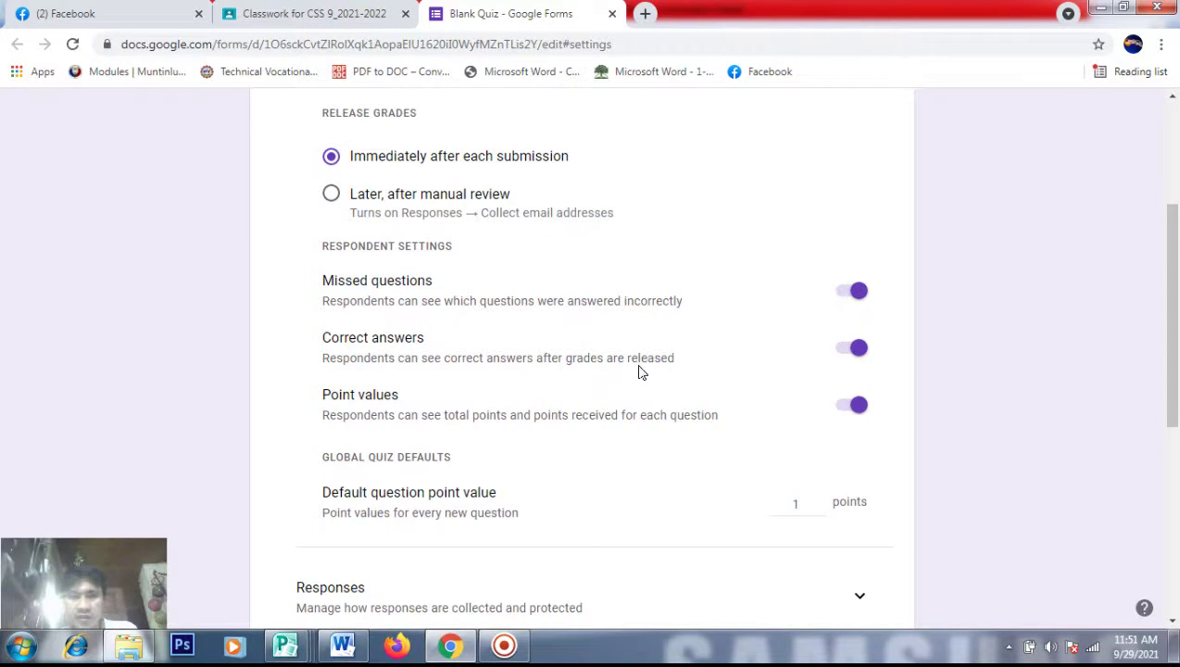
click(844, 356)
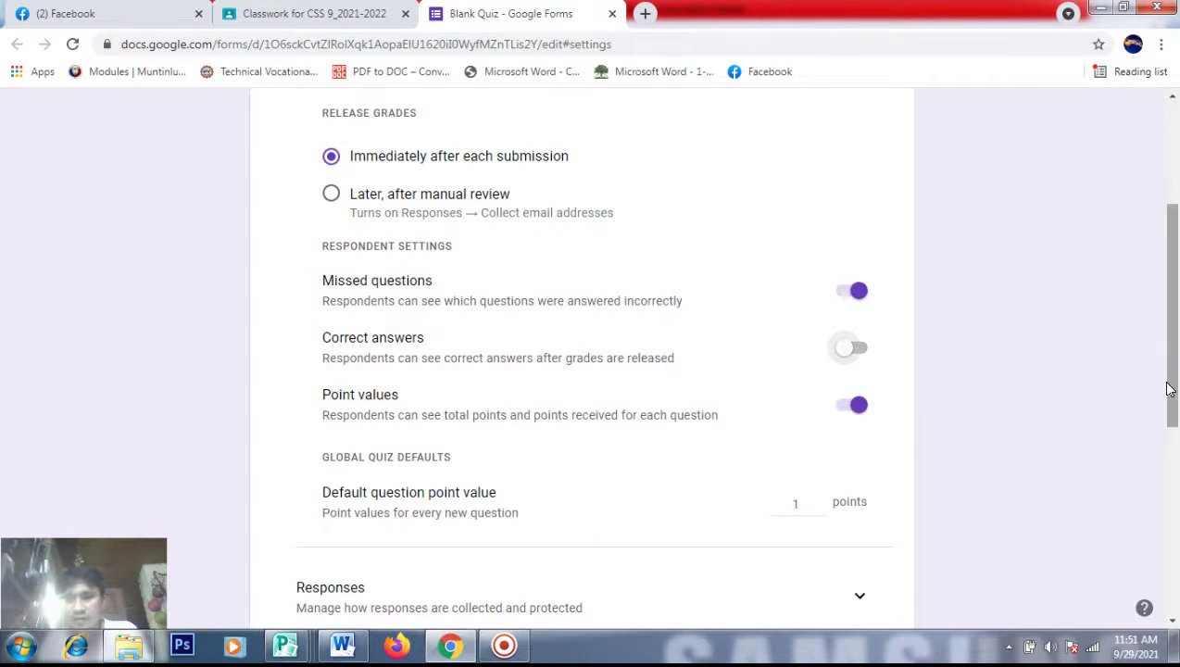
Expand the Responses settings and examine the options for sending responders a copy of their response, leaving the choice at Off
scroll(1169, 392, down, 3)
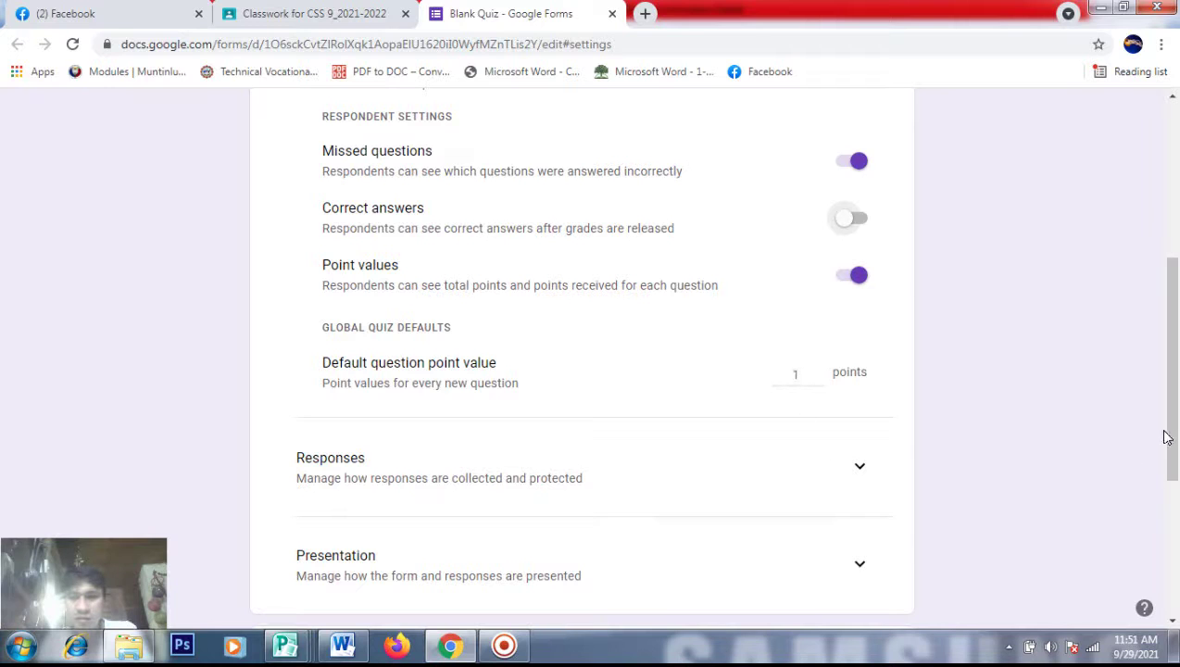
drag(1172, 435, 1173, 485)
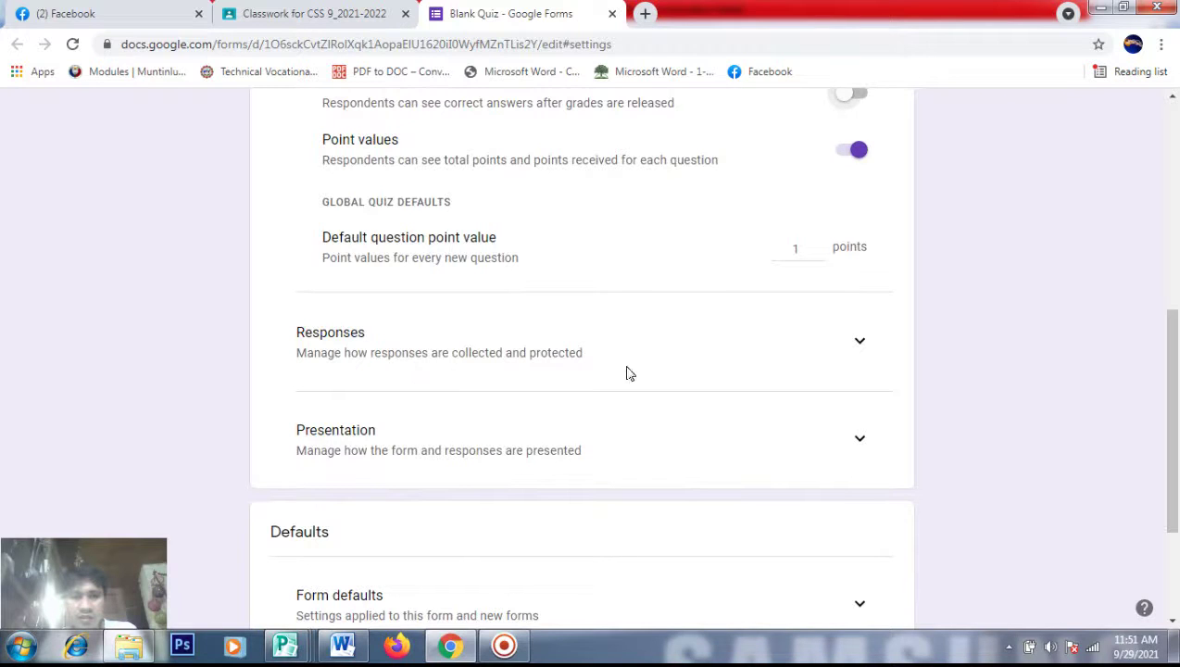
click(859, 345)
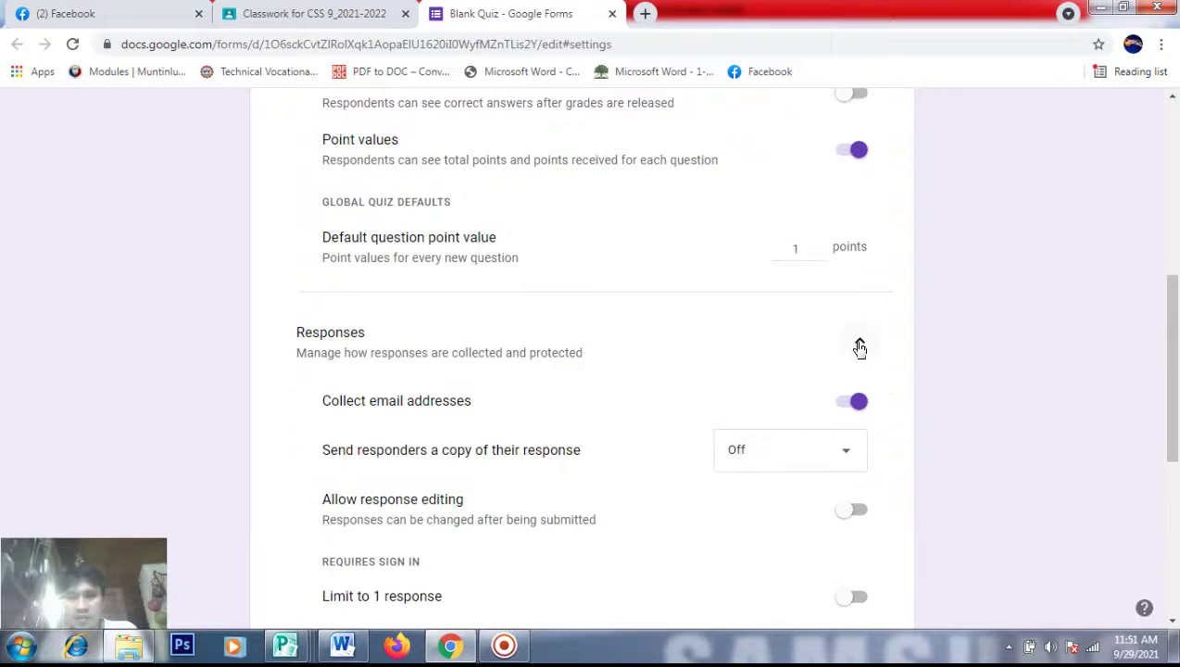
drag(1172, 384, 1171, 425)
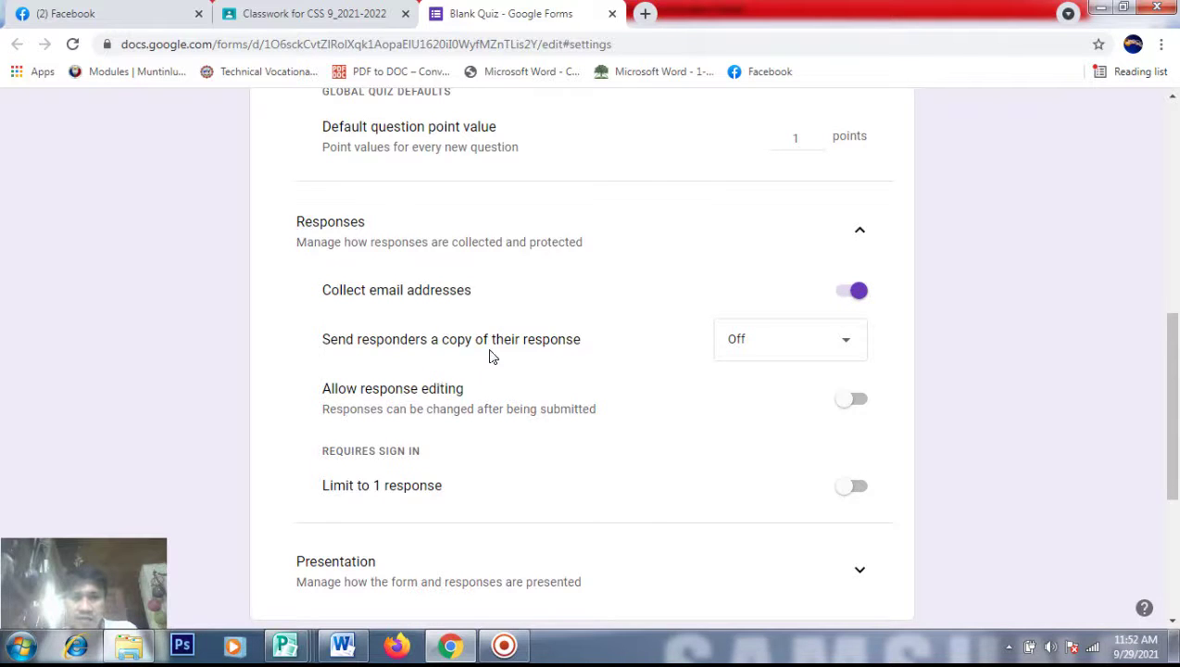
click(848, 350)
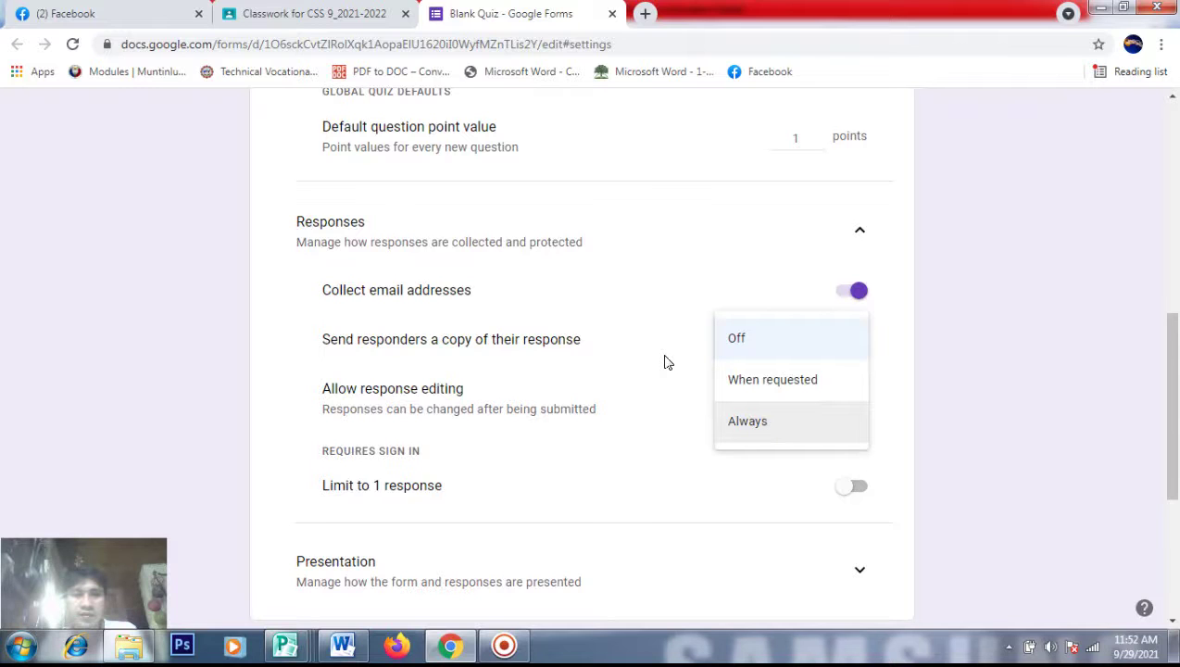
click(956, 384)
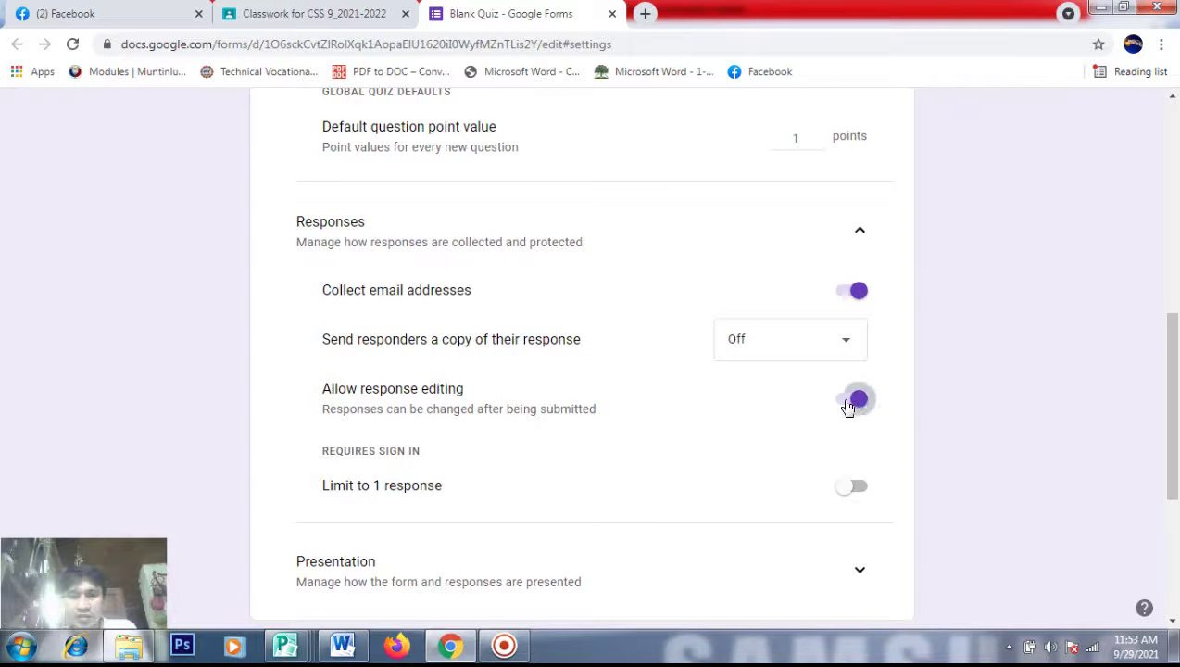
Turn off Allow response editing and enable Limit to 1 response in the Responses settings
click(850, 404)
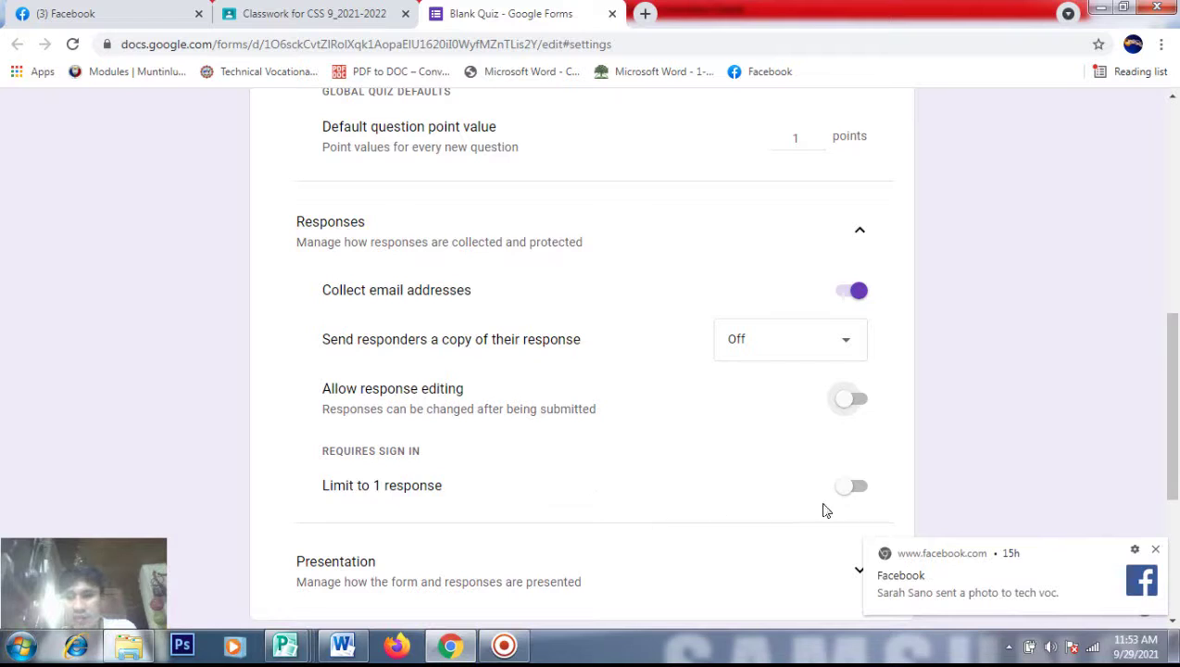
click(1156, 550)
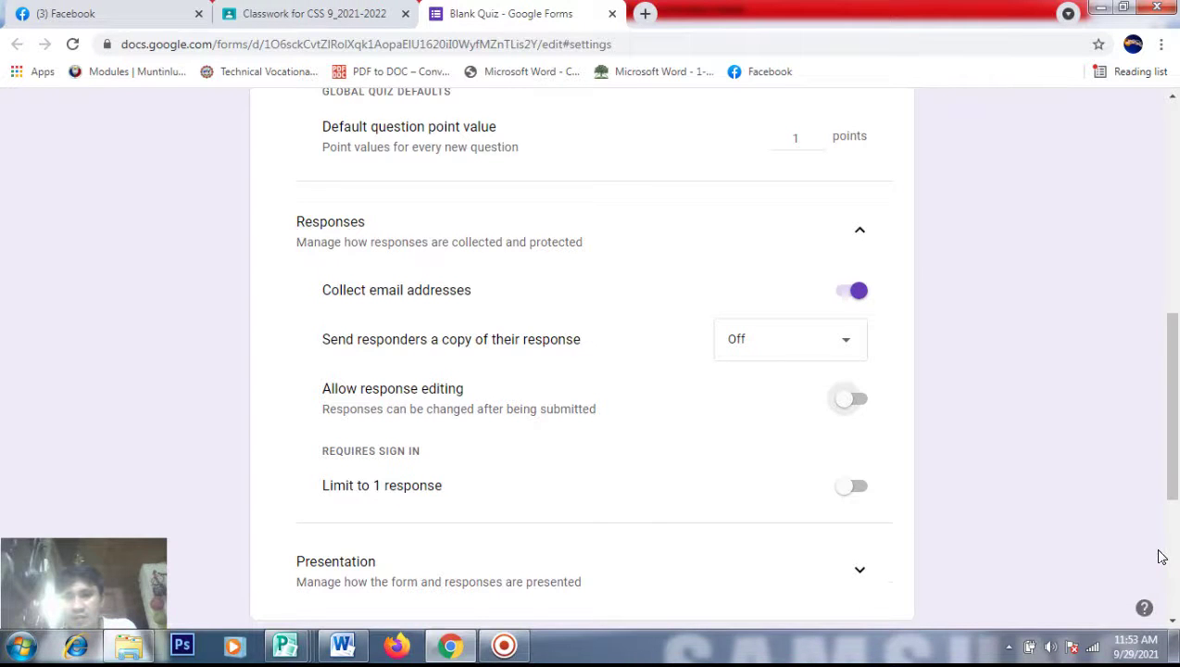
click(860, 489)
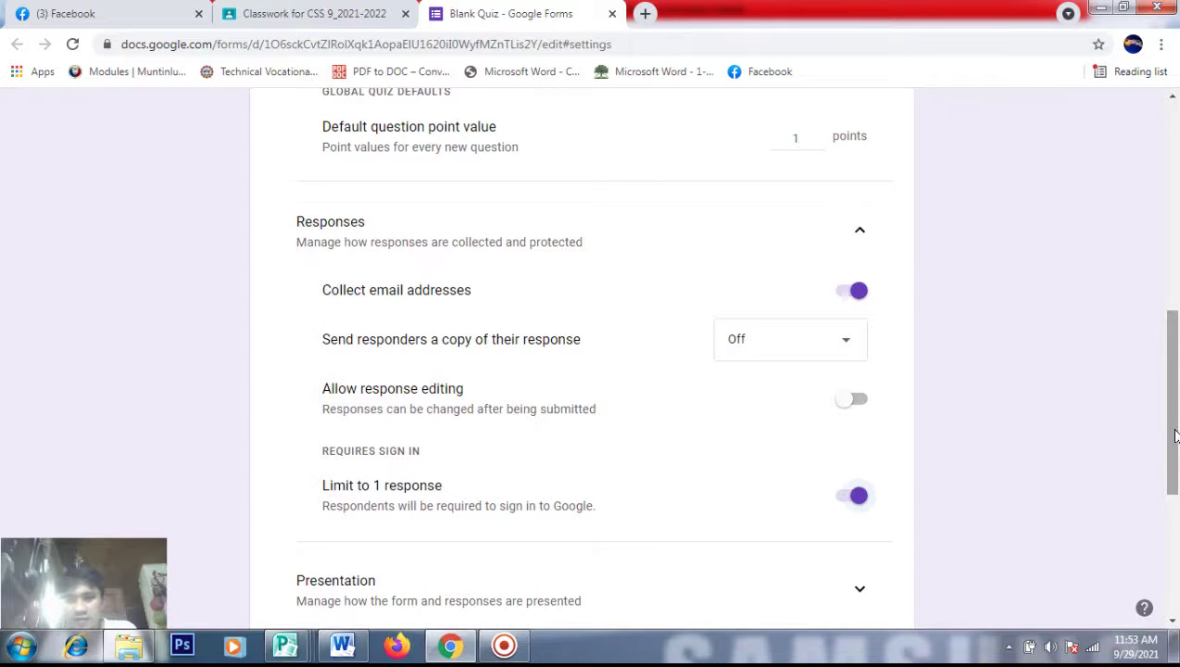
drag(1173, 435, 1172, 471)
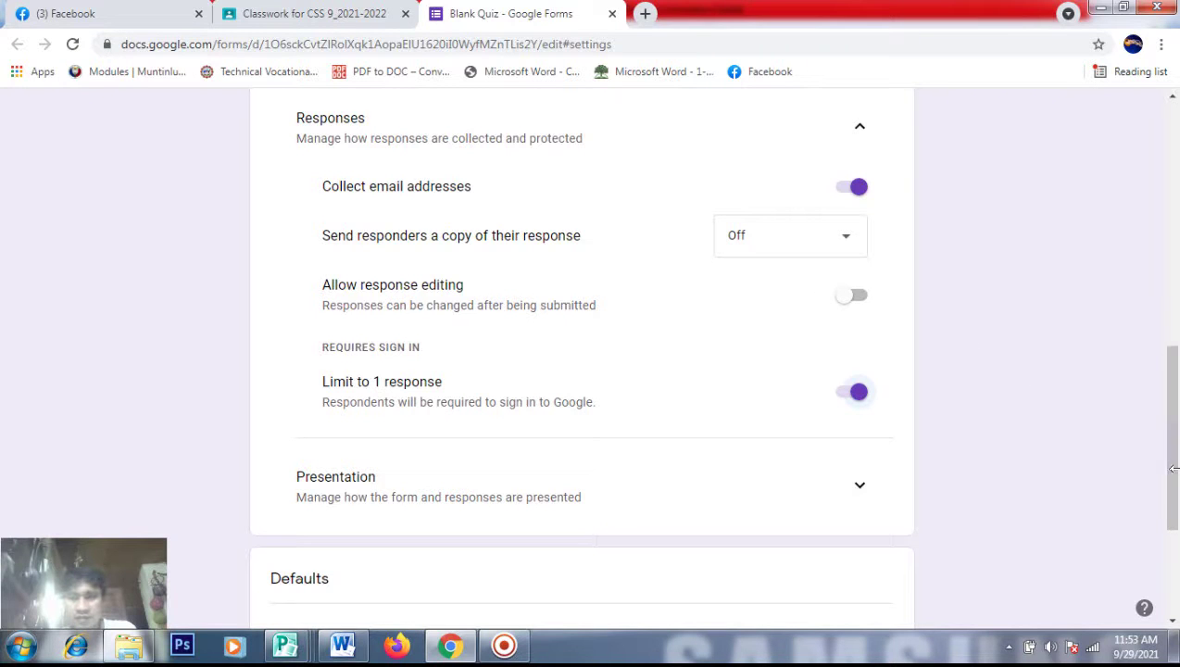
drag(1173, 480, 1172, 513)
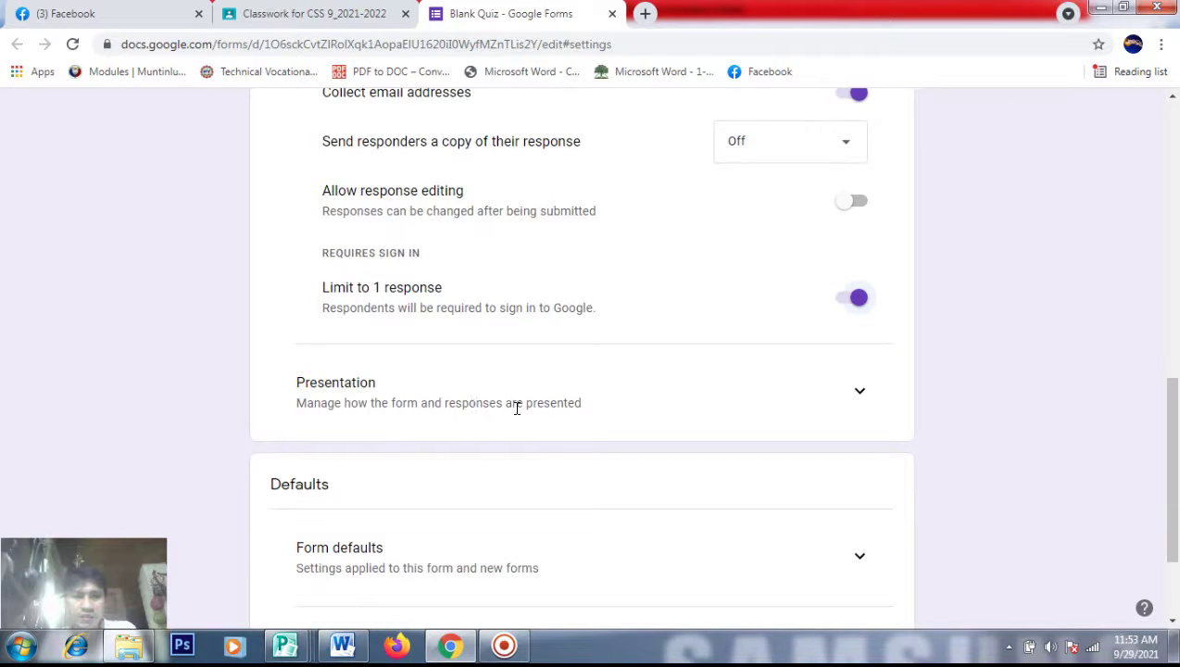
Expand the Presentation settings and enable Show progress bar and Shuffle question order
click(859, 393)
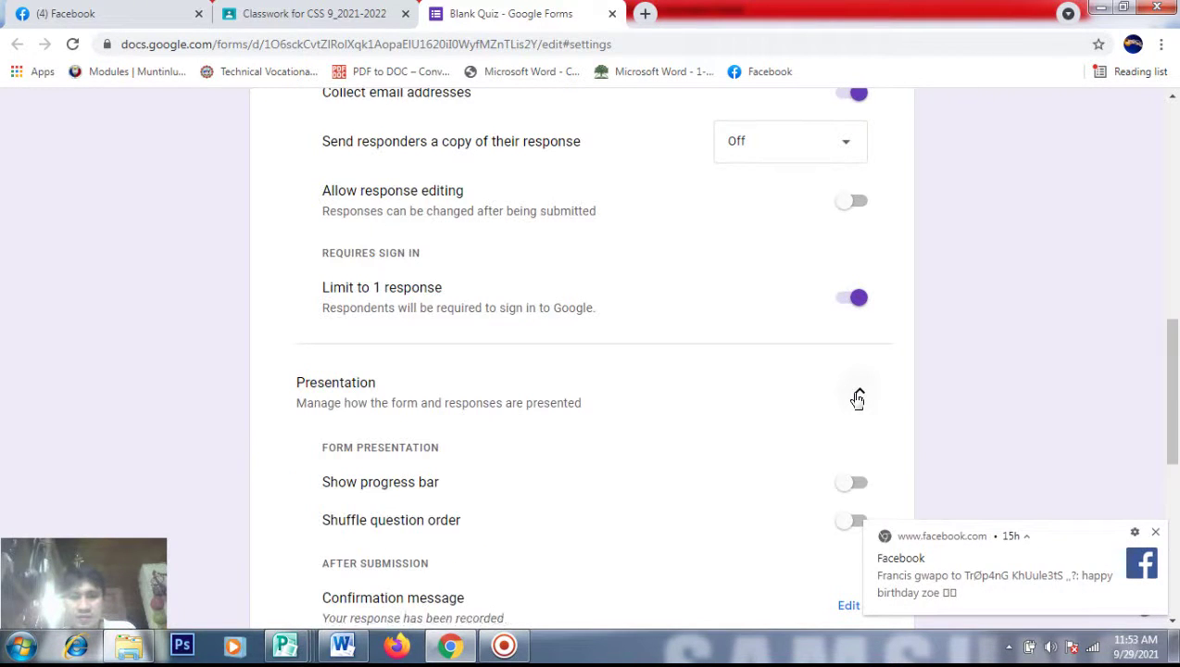
click(1155, 531)
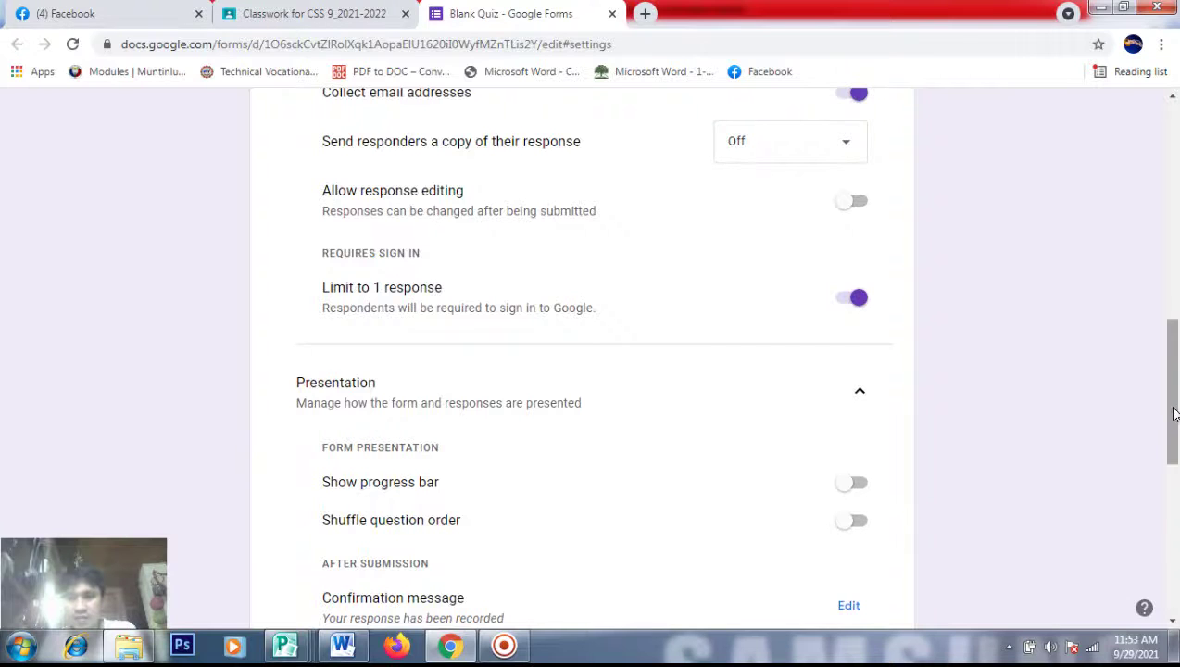
drag(1171, 412, 1171, 464)
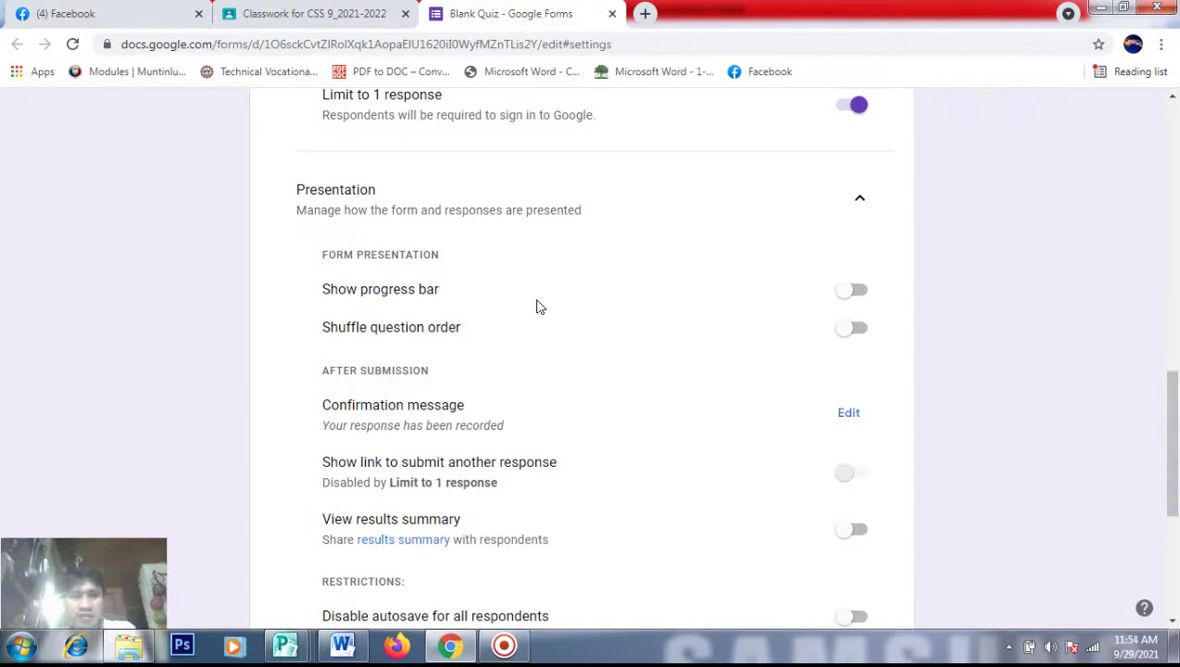
click(854, 295)
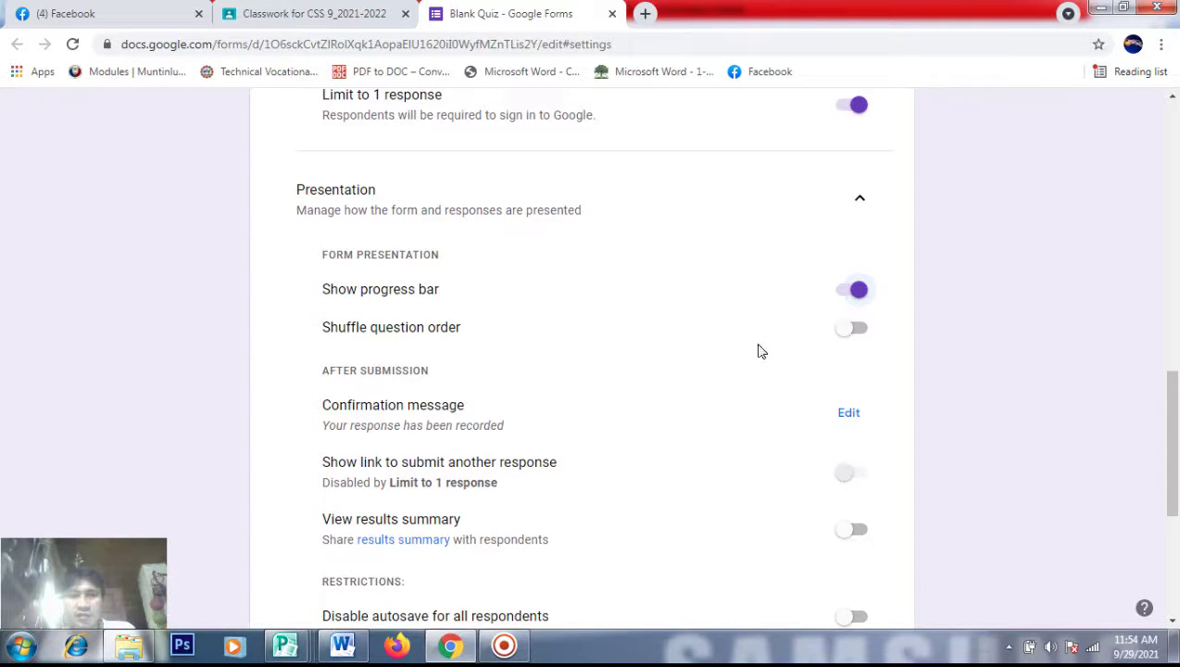
click(860, 335)
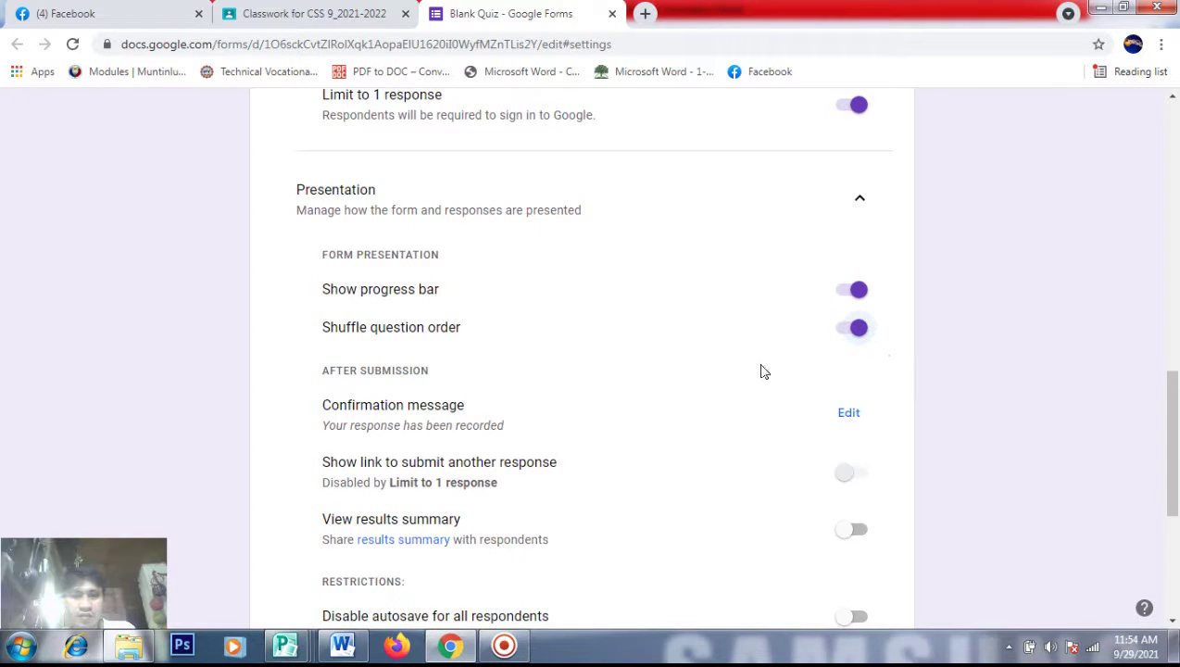
scroll(1173, 441, down, 2)
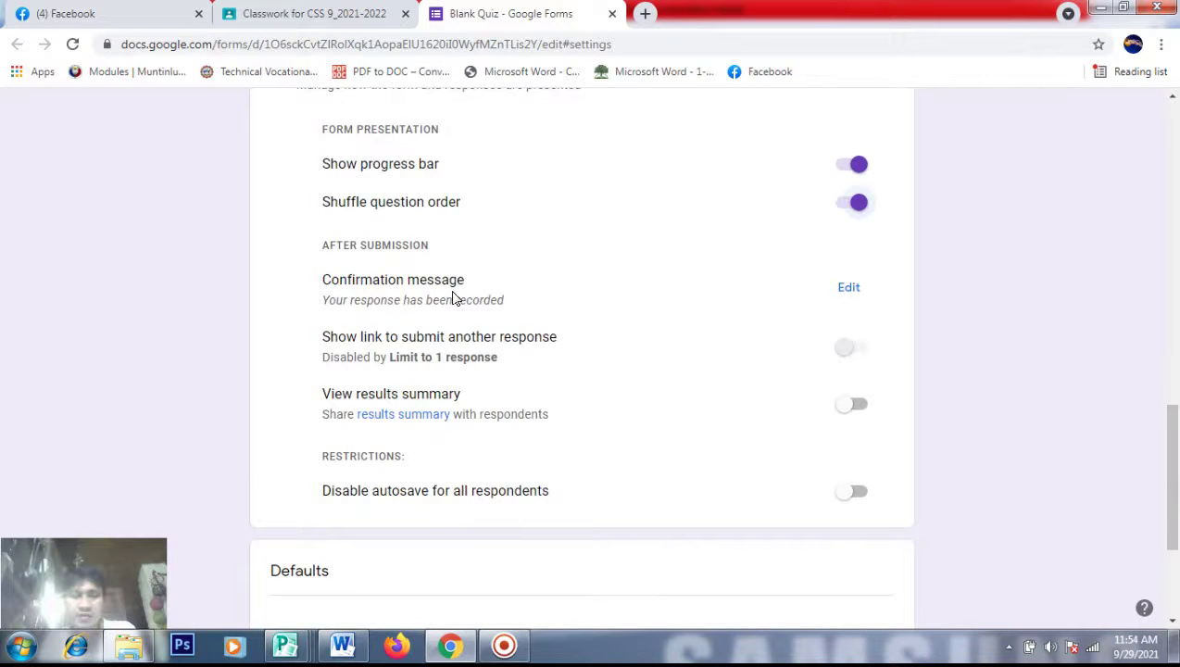
click(848, 289)
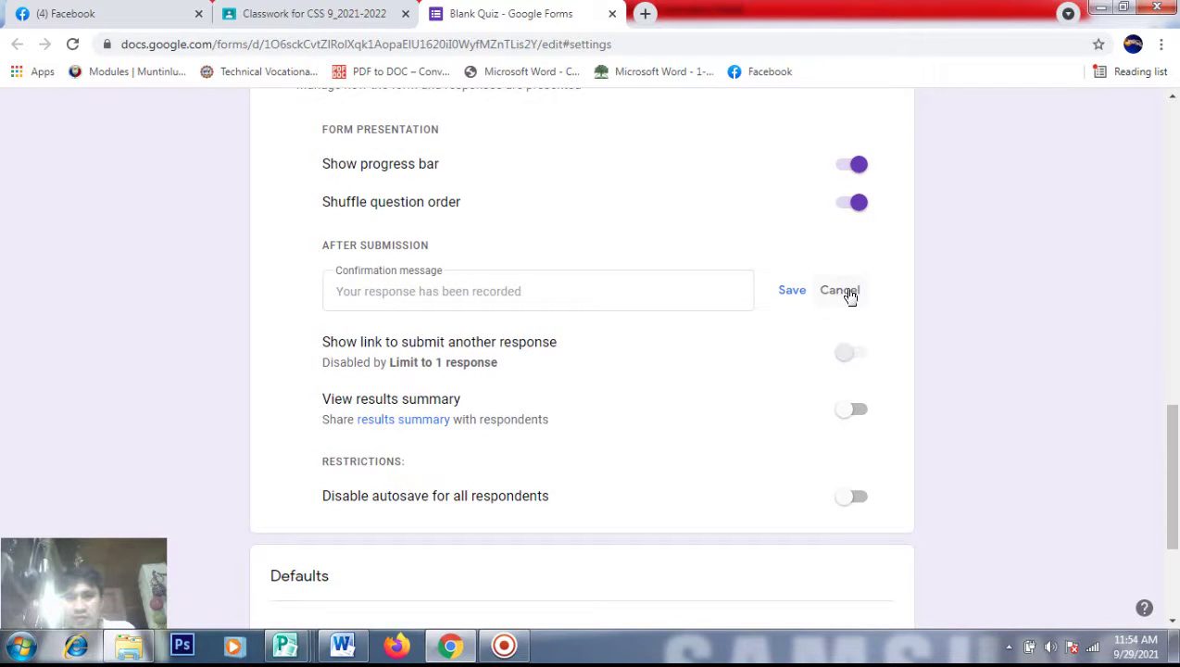
click(524, 293)
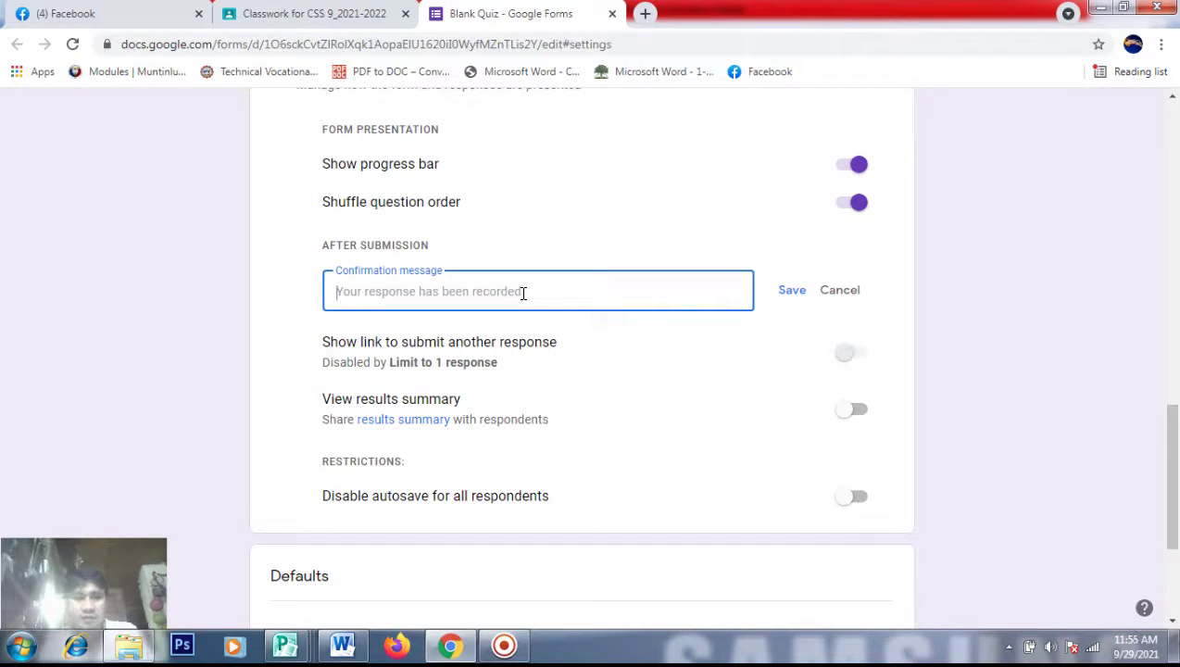
text(Y)
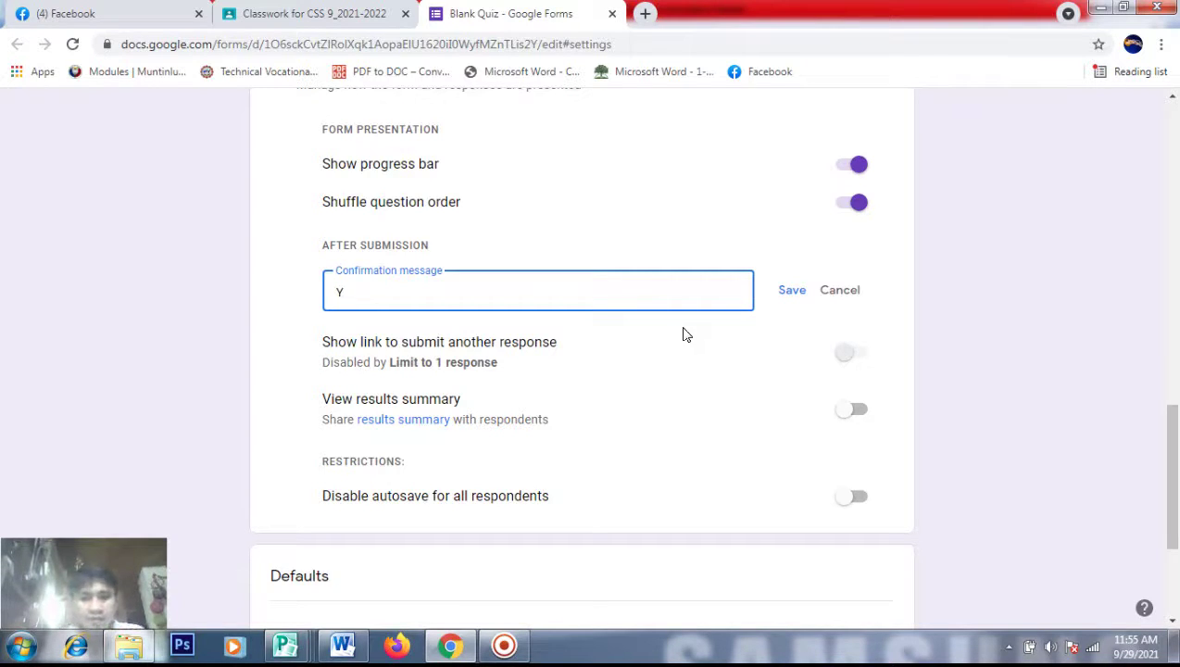
text(our )
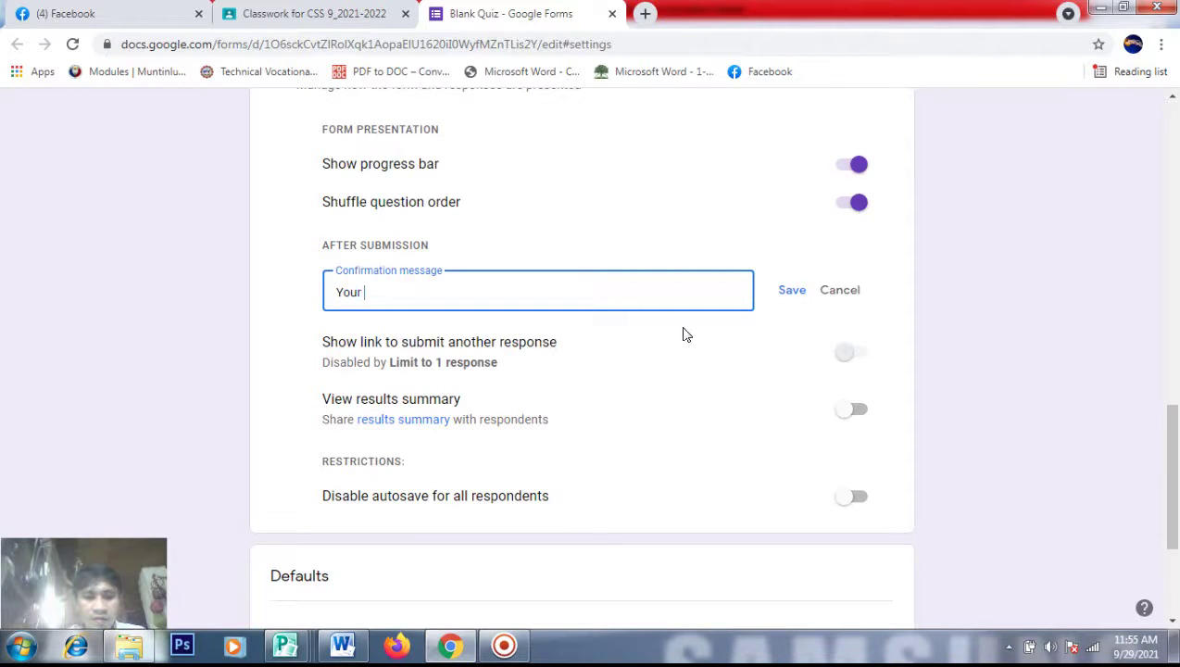
text(respon)
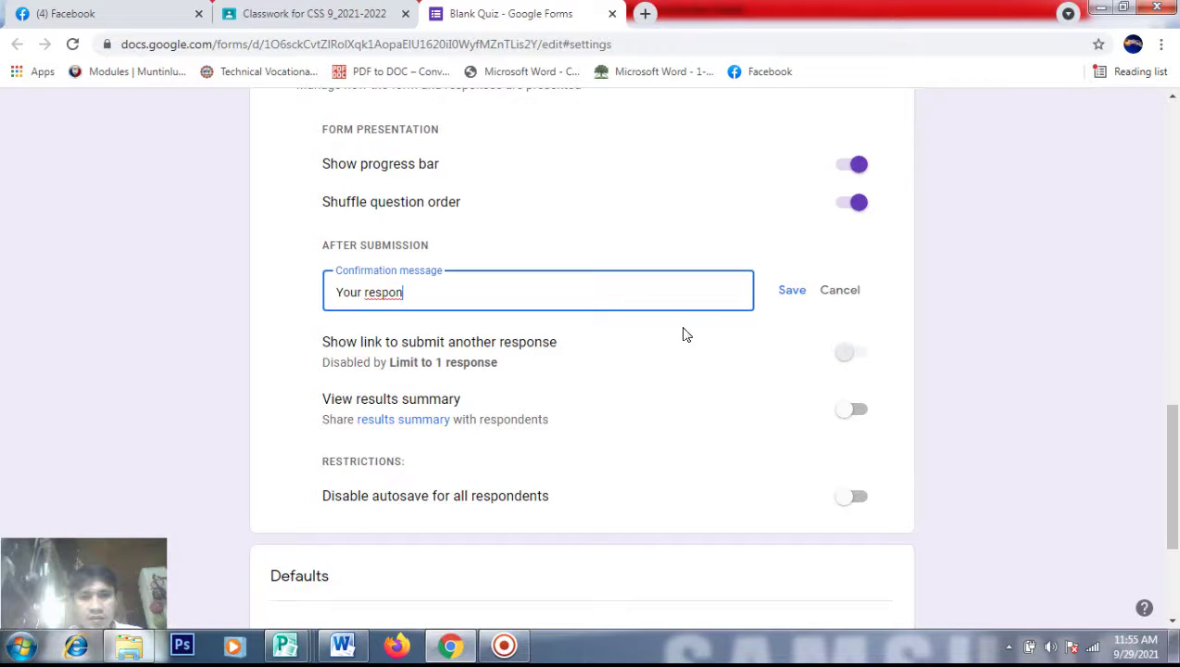
text(se)
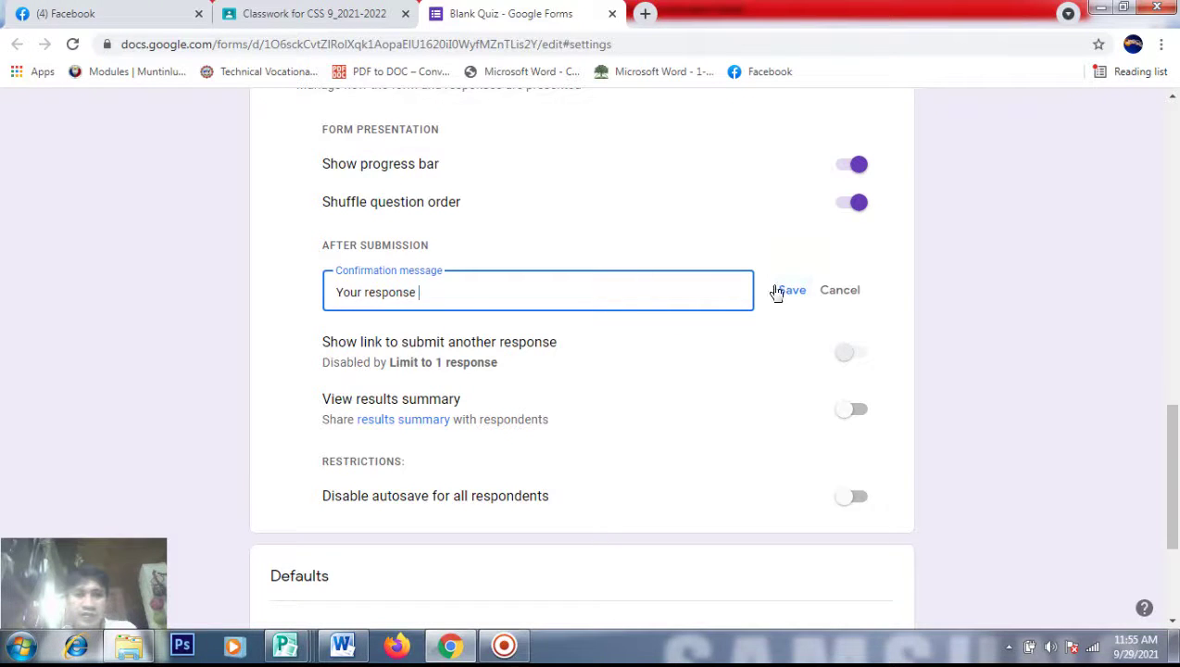
click(842, 300)
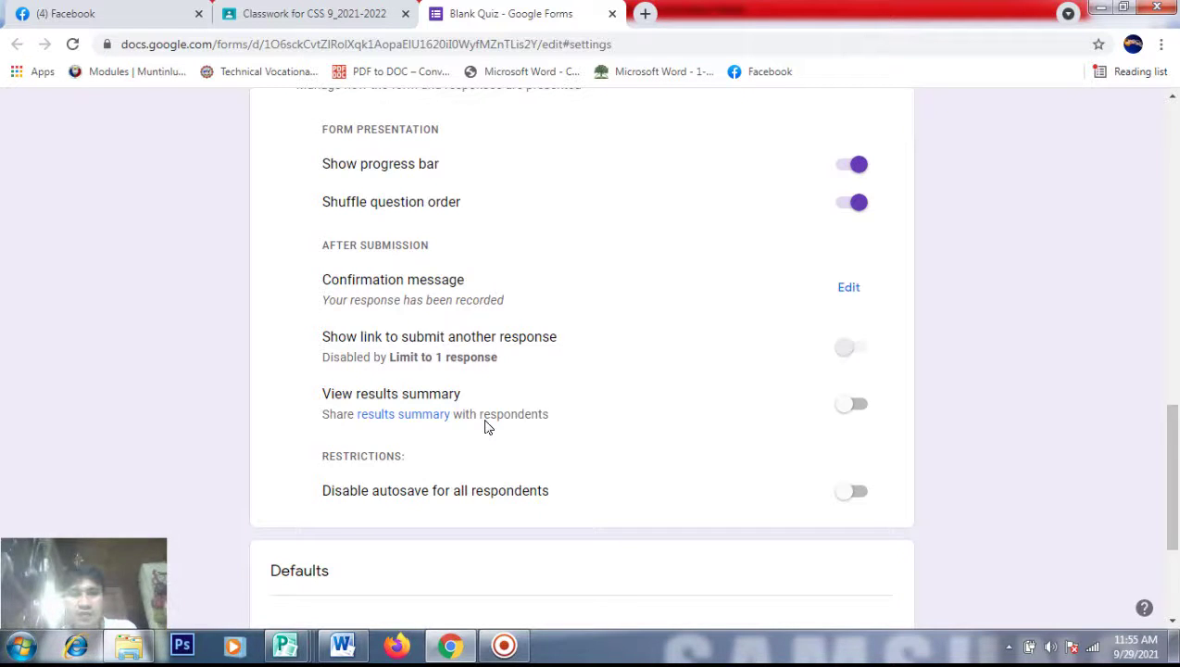
Enable View results summary for respondents and expand the Form defaults and Question defaults sections
click(861, 404)
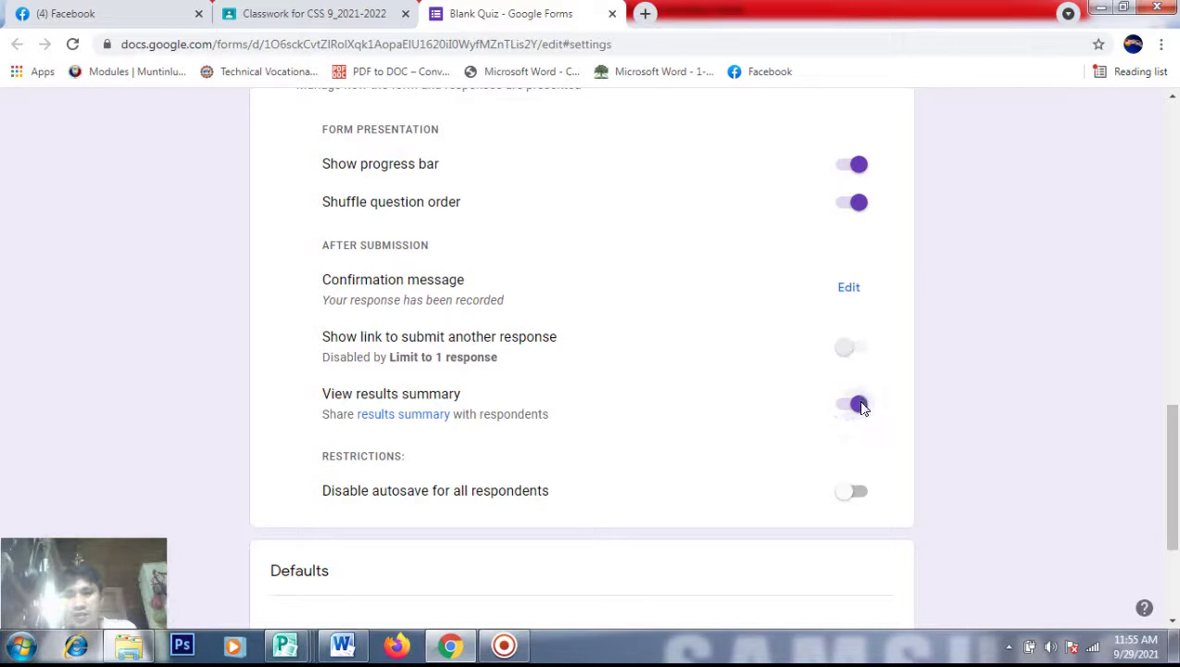
drag(1172, 481, 1173, 502)
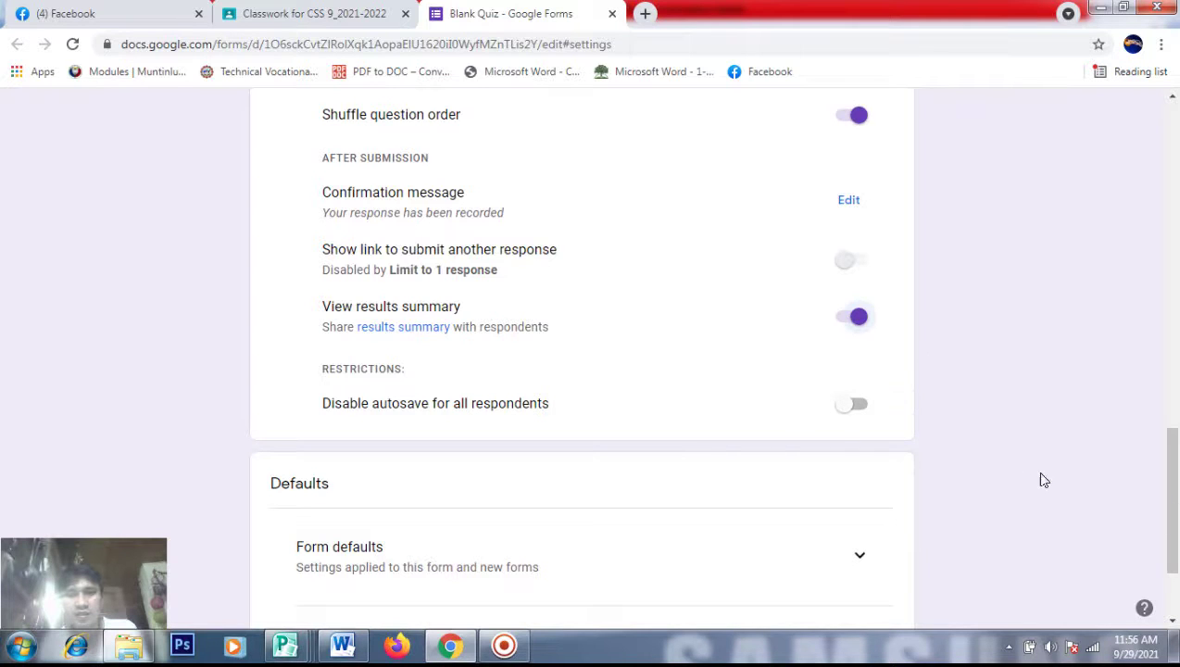
drag(1173, 515, 1173, 556)
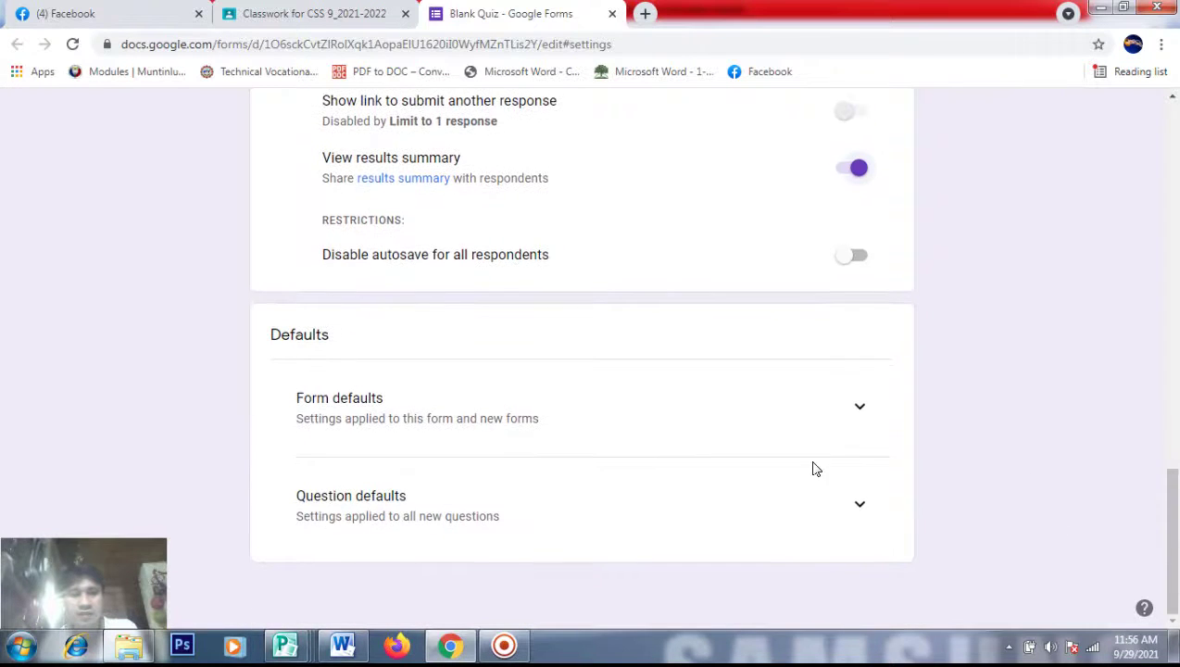
click(858, 412)
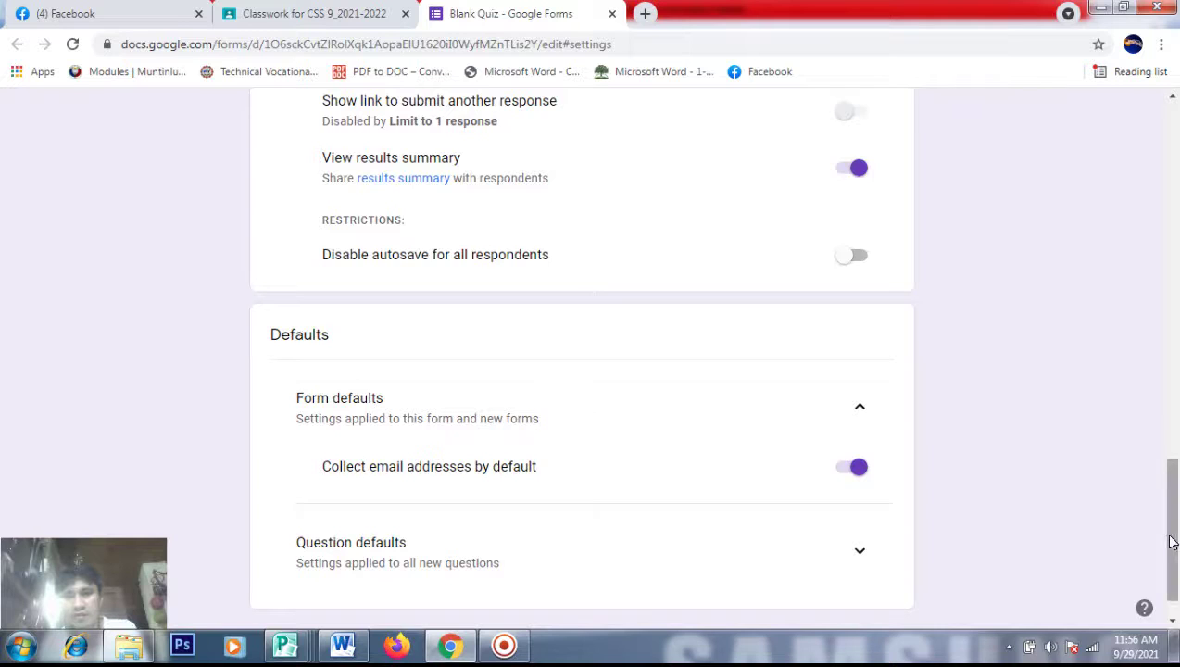
scroll(1174, 567, down, 1)
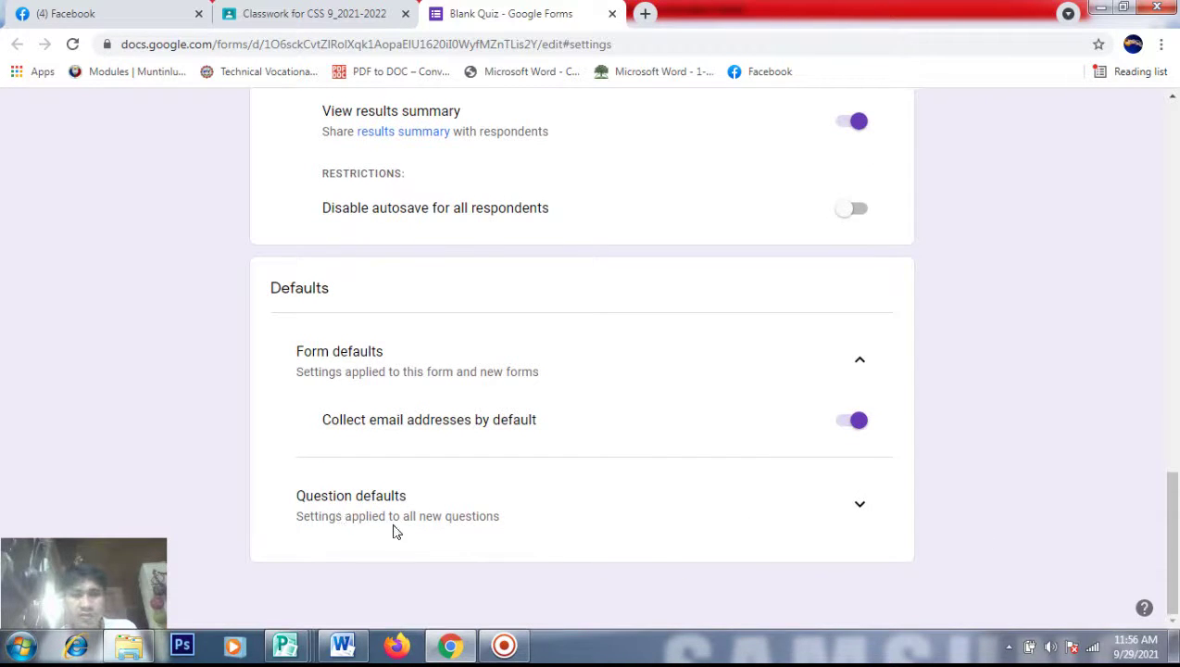
click(861, 506)
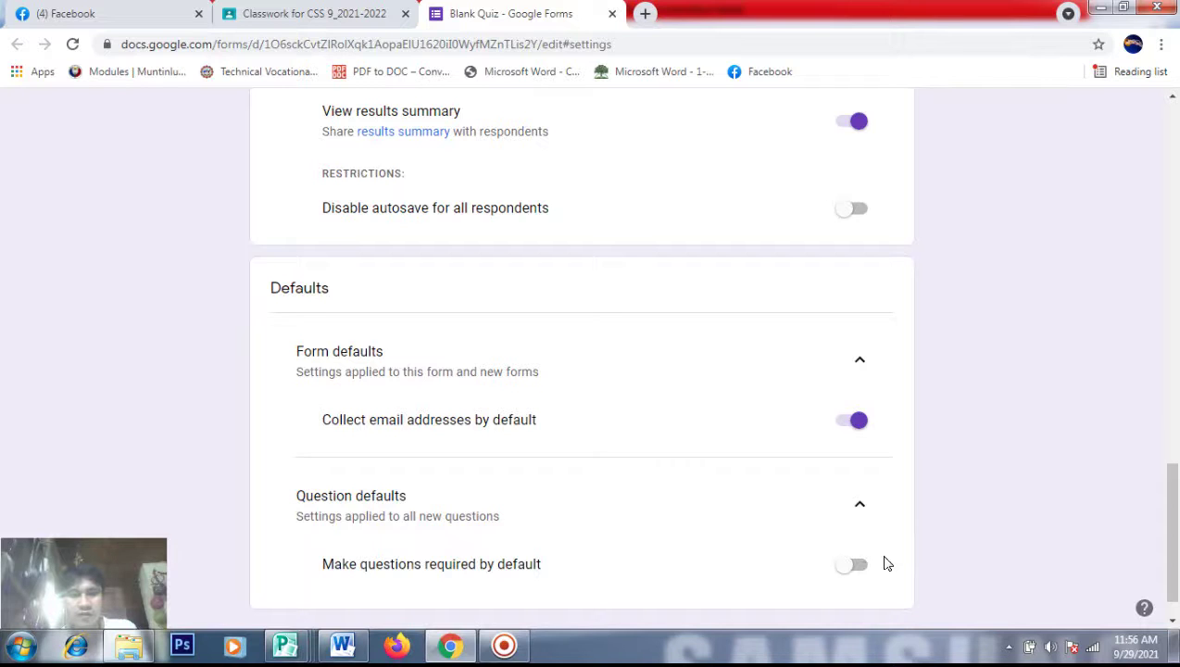
Open the form's send options and copy the full, unshortened link to the quiz
drag(1171, 554, 1175, 181)
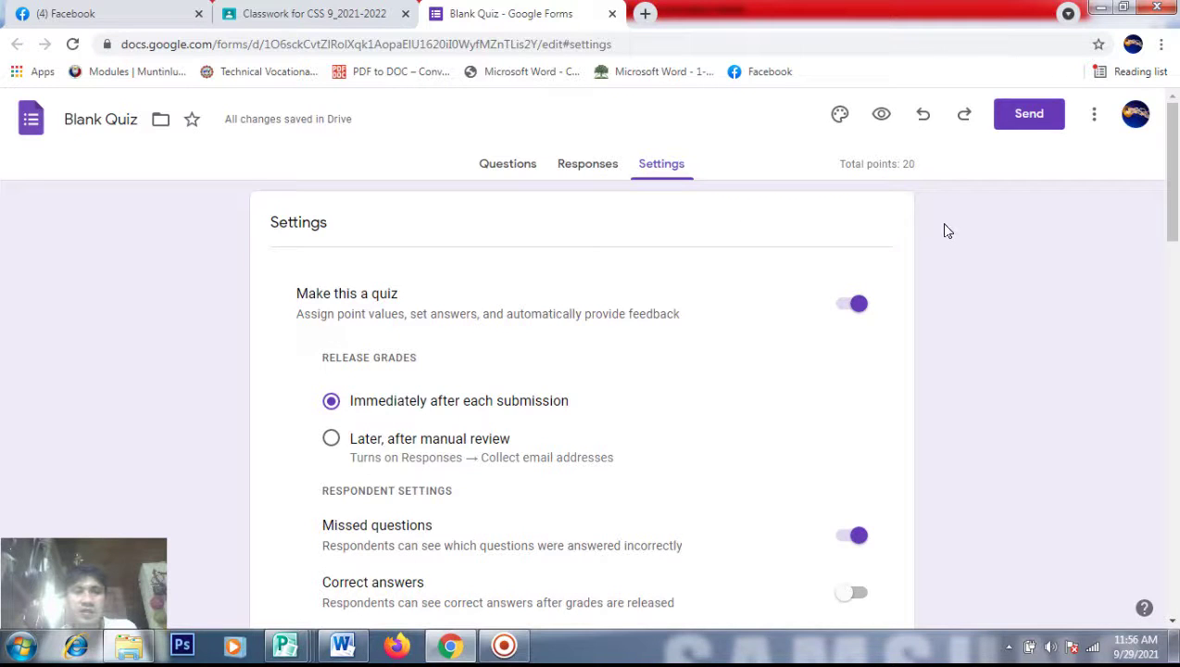
click(1019, 121)
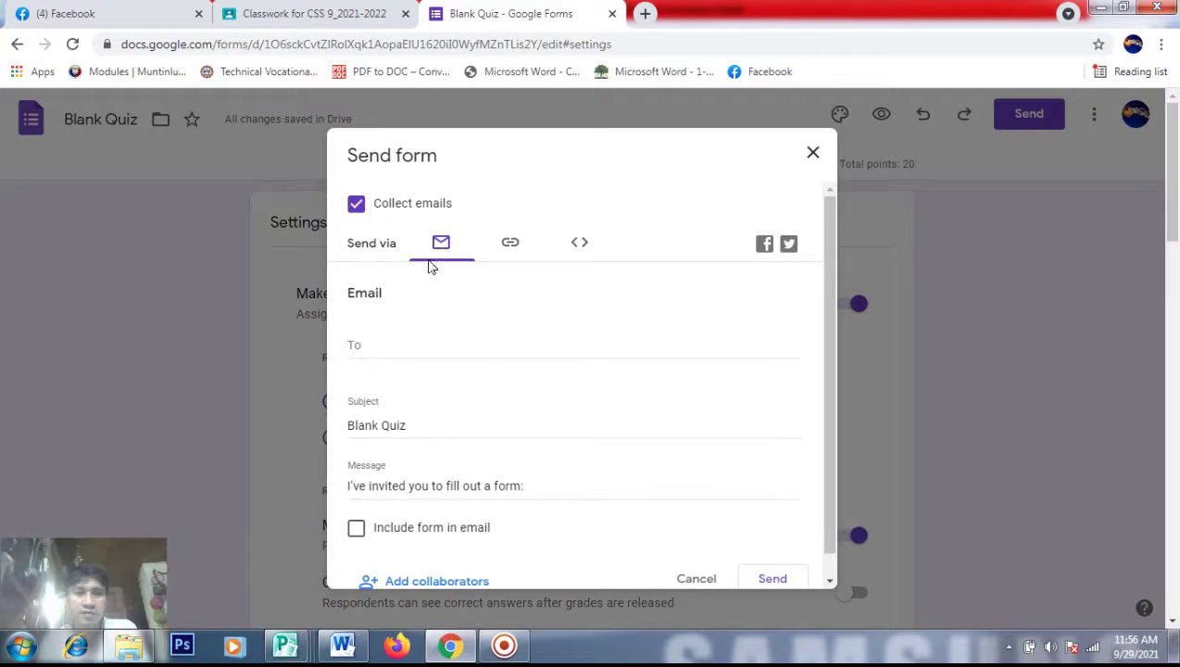
click(511, 246)
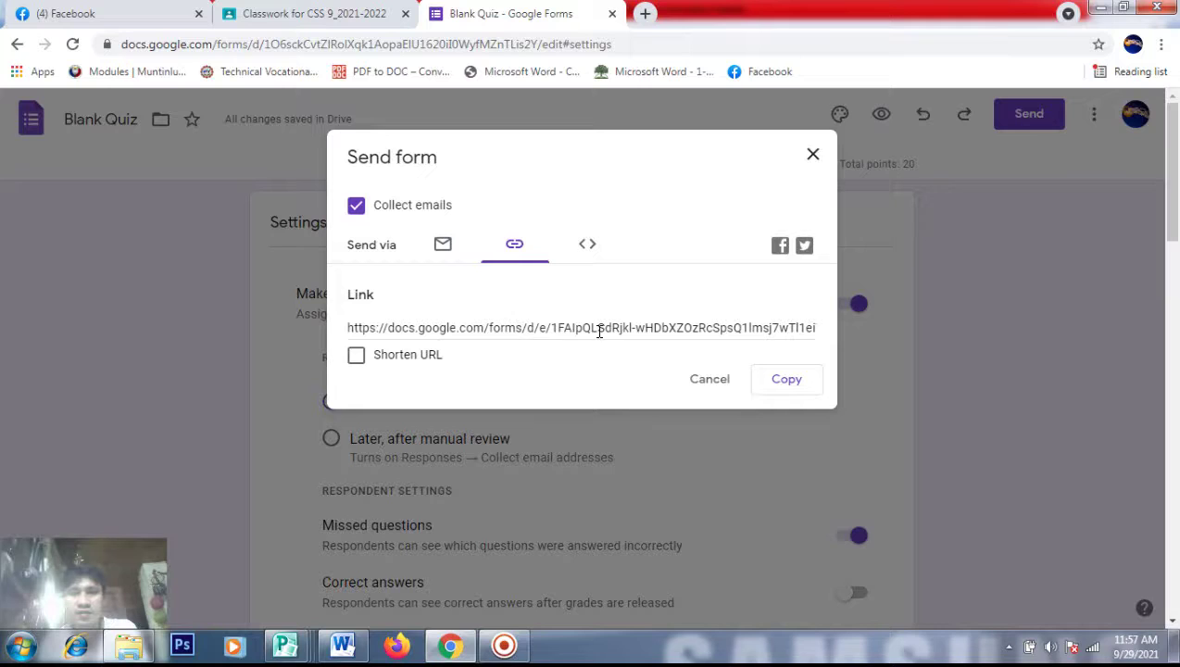
click(785, 380)
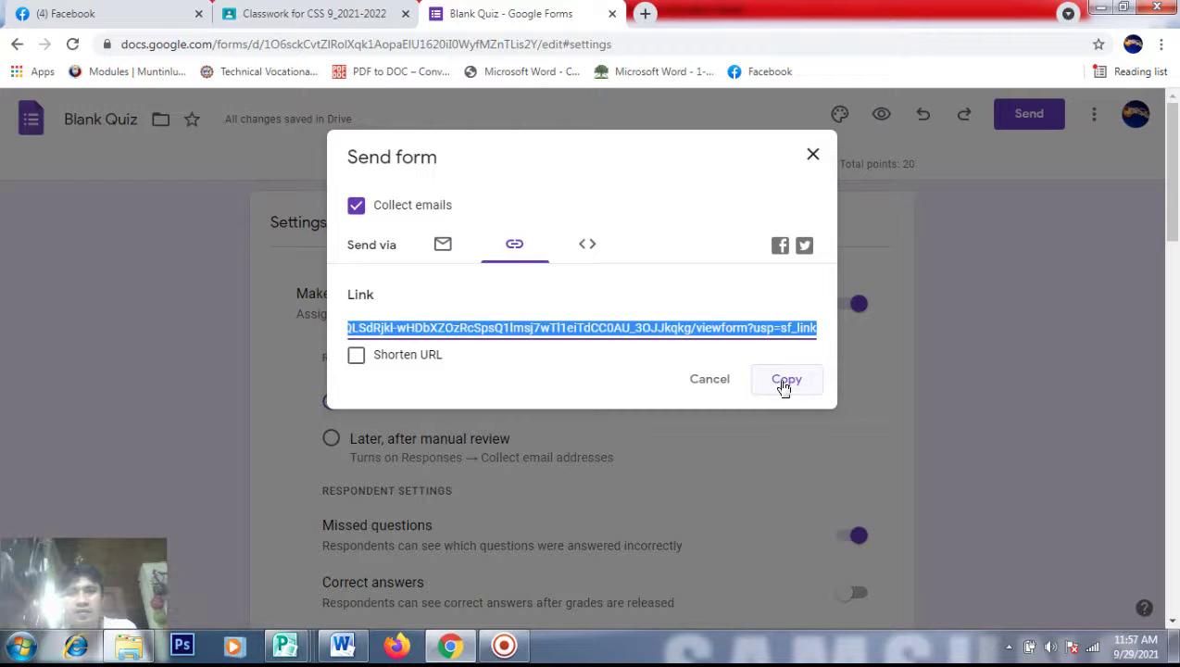
Switch to Google Classroom and post the copied quiz link as an announcement to all students in the CSS 9_2021-2022 stream
click(295, 18)
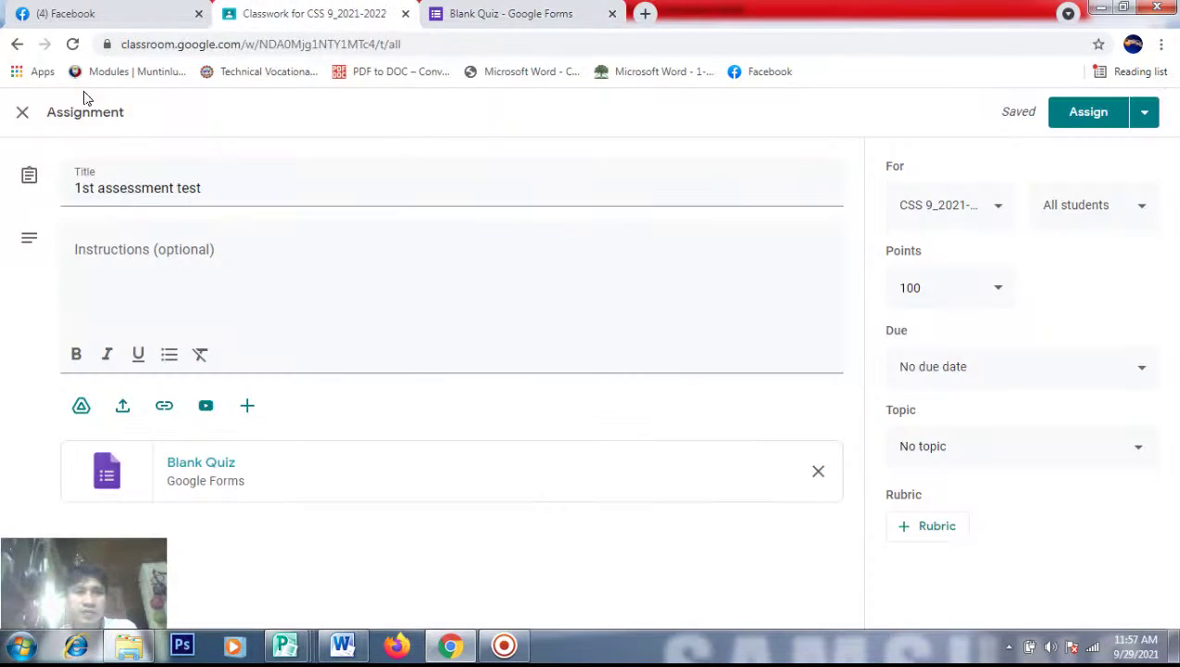
click(14, 51)
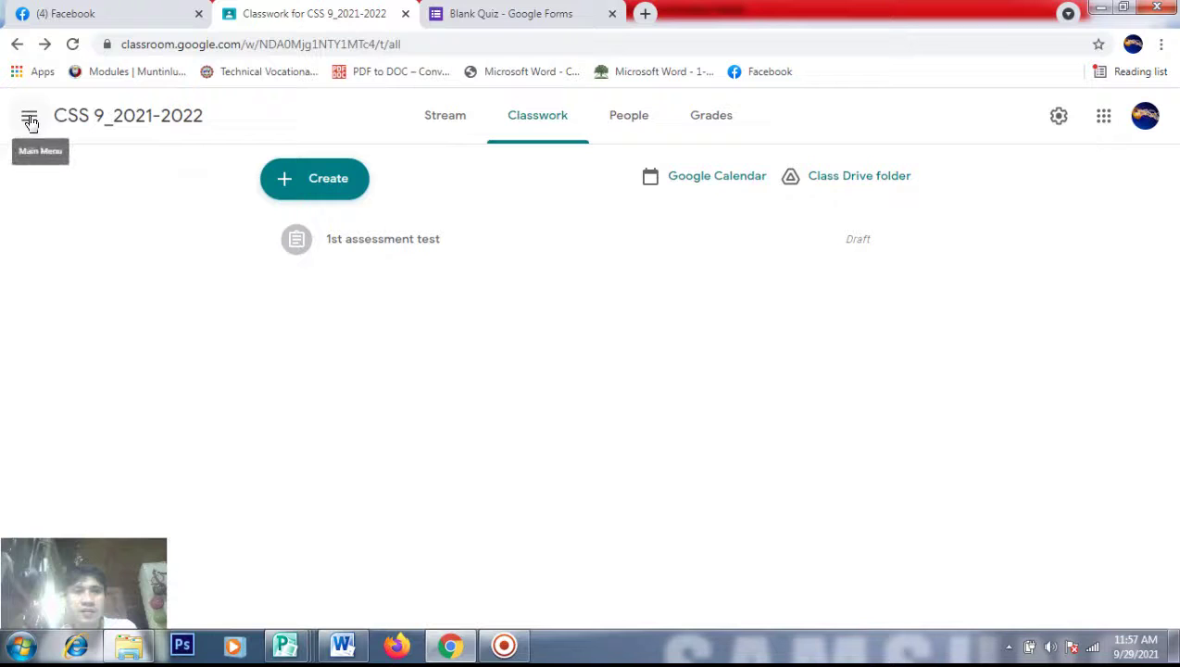
click(446, 121)
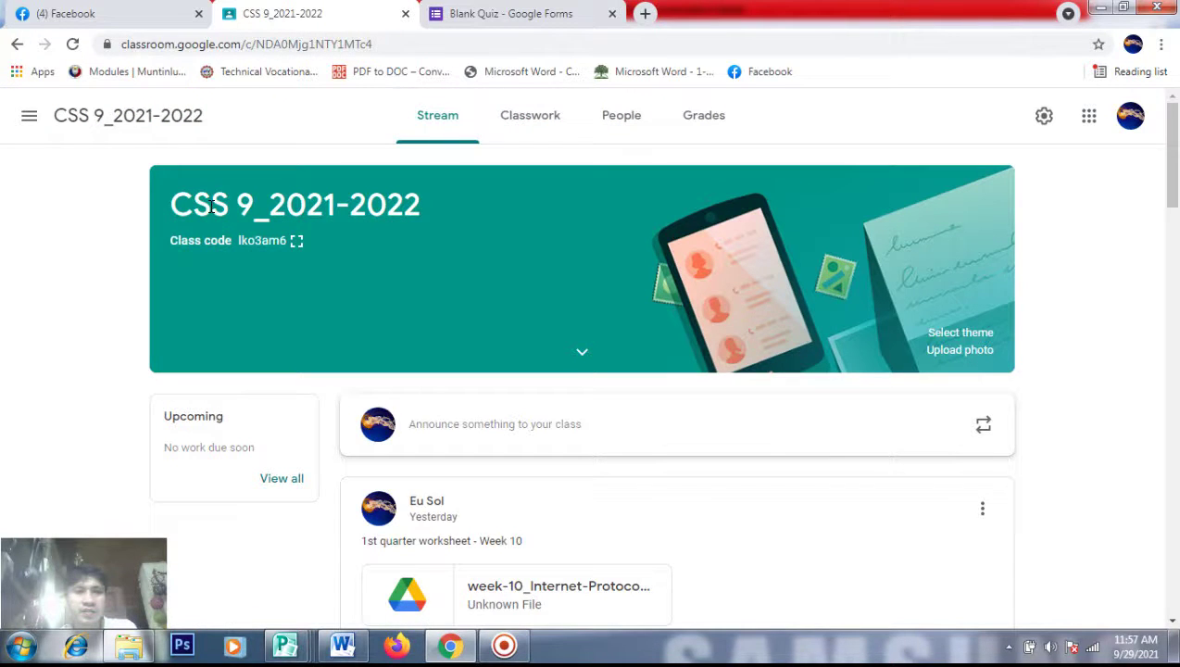
click(453, 430)
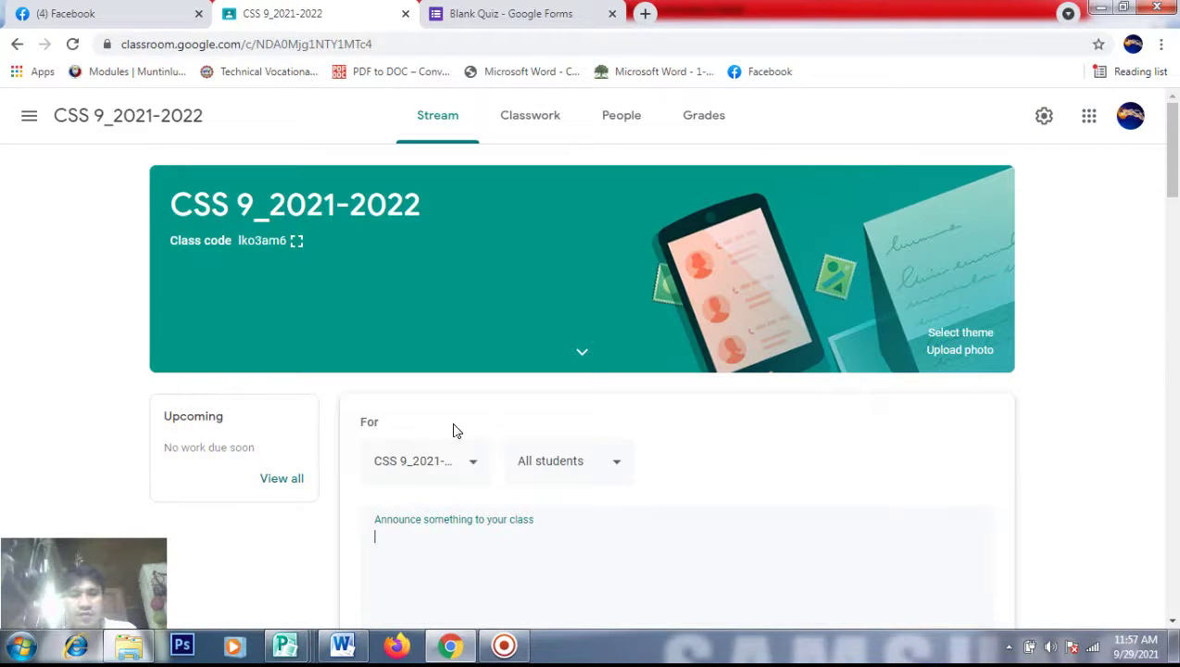
key(ctrl+v)
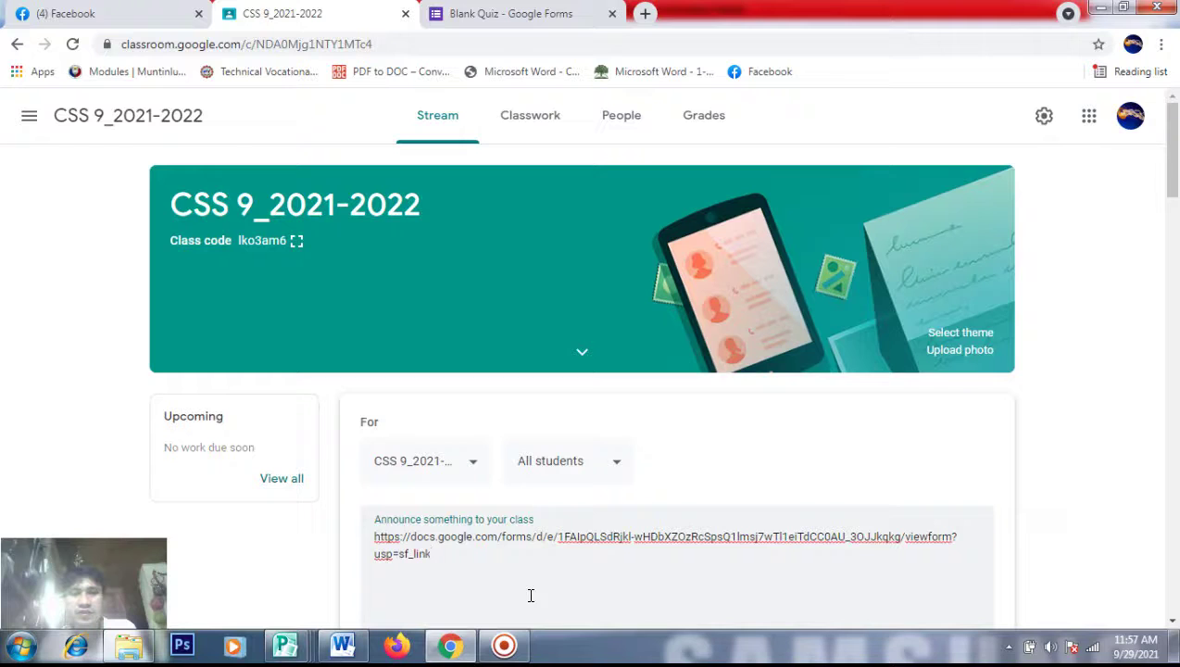
scroll(1170, 225, down, 2)
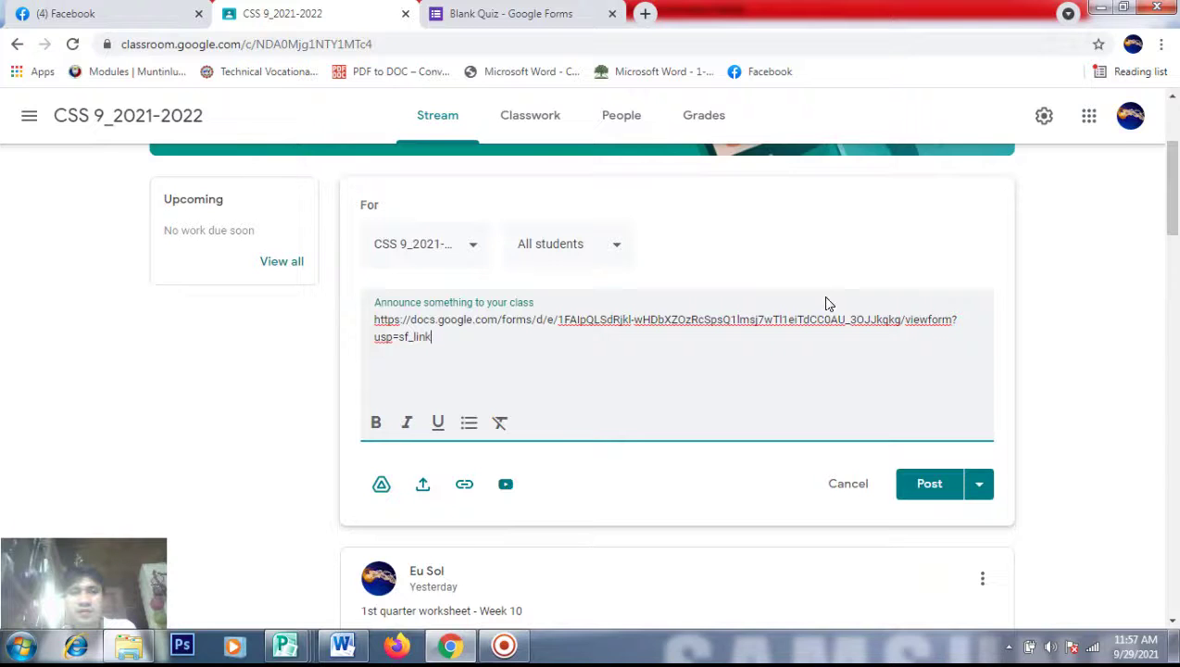
click(916, 498)
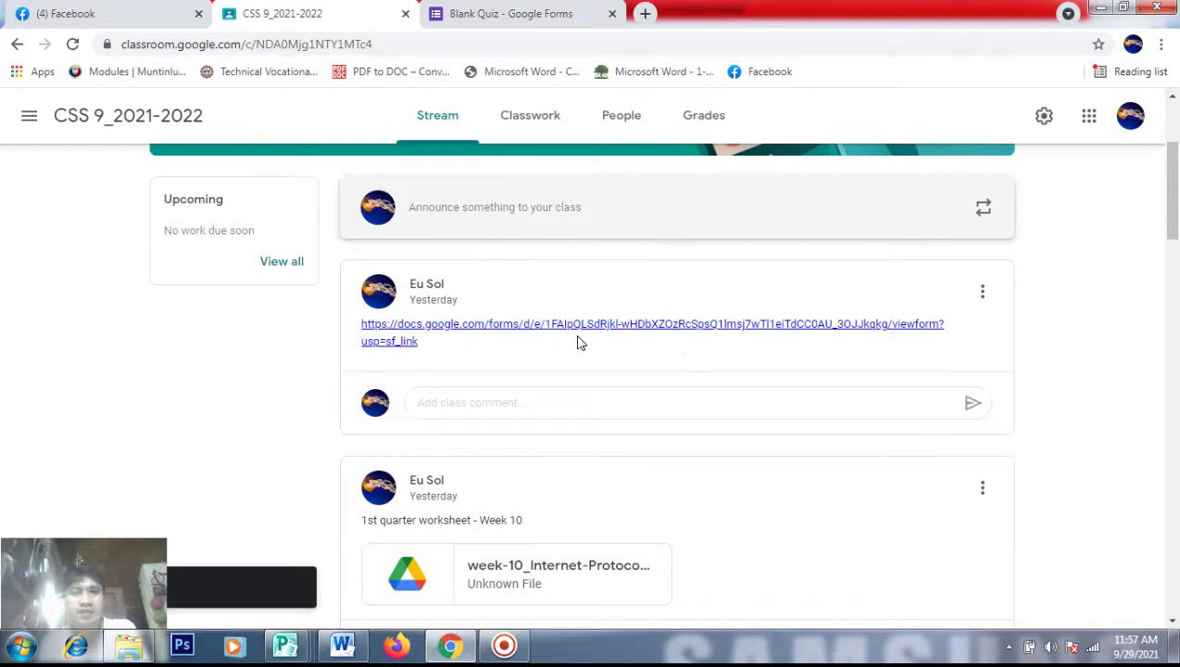
Copy the quiz link from the form's send options again and send it to the CSS 9_SY_2021-2022 group chat on Facebook Messenger
click(500, 13)
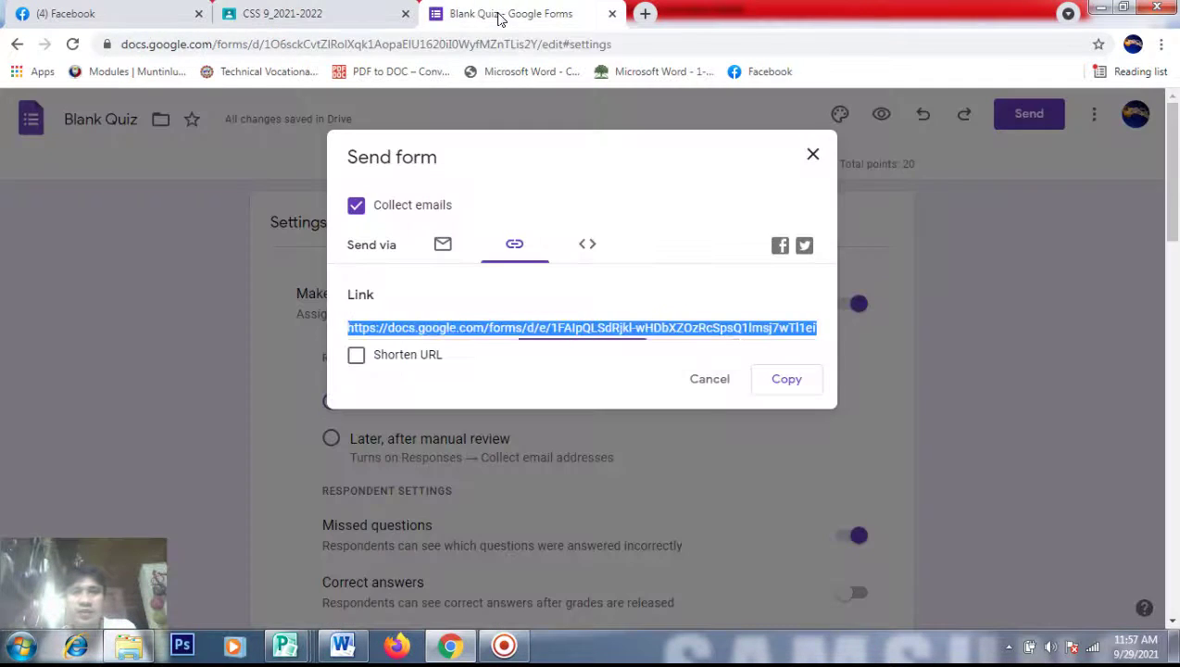
click(786, 379)
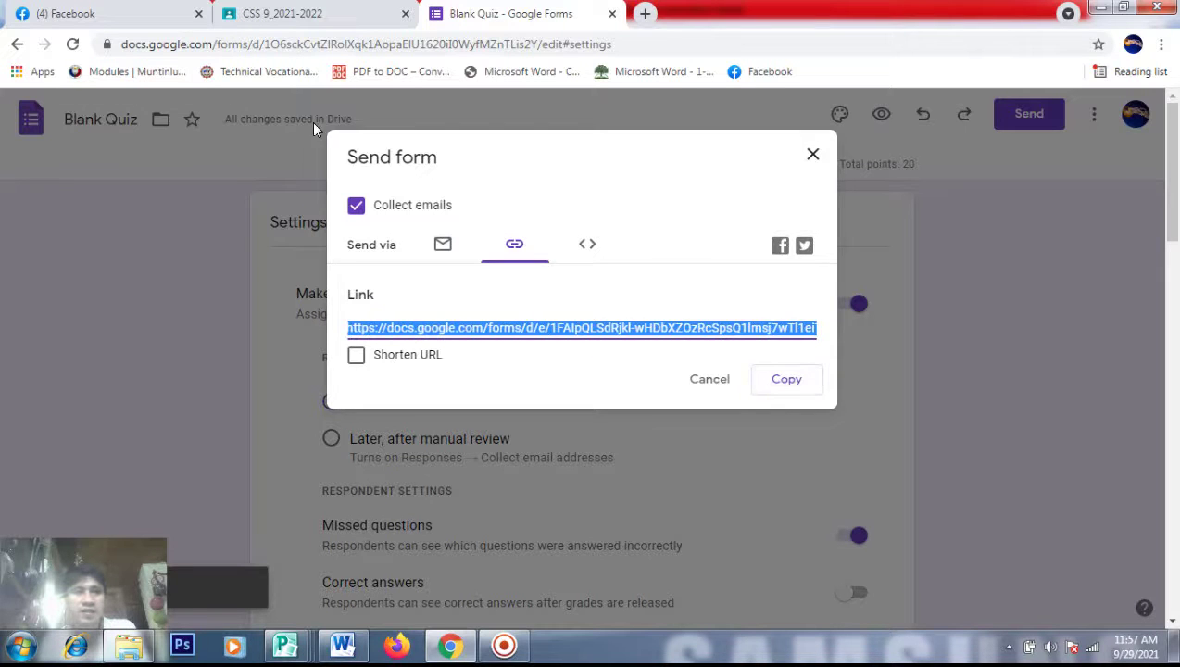
click(105, 16)
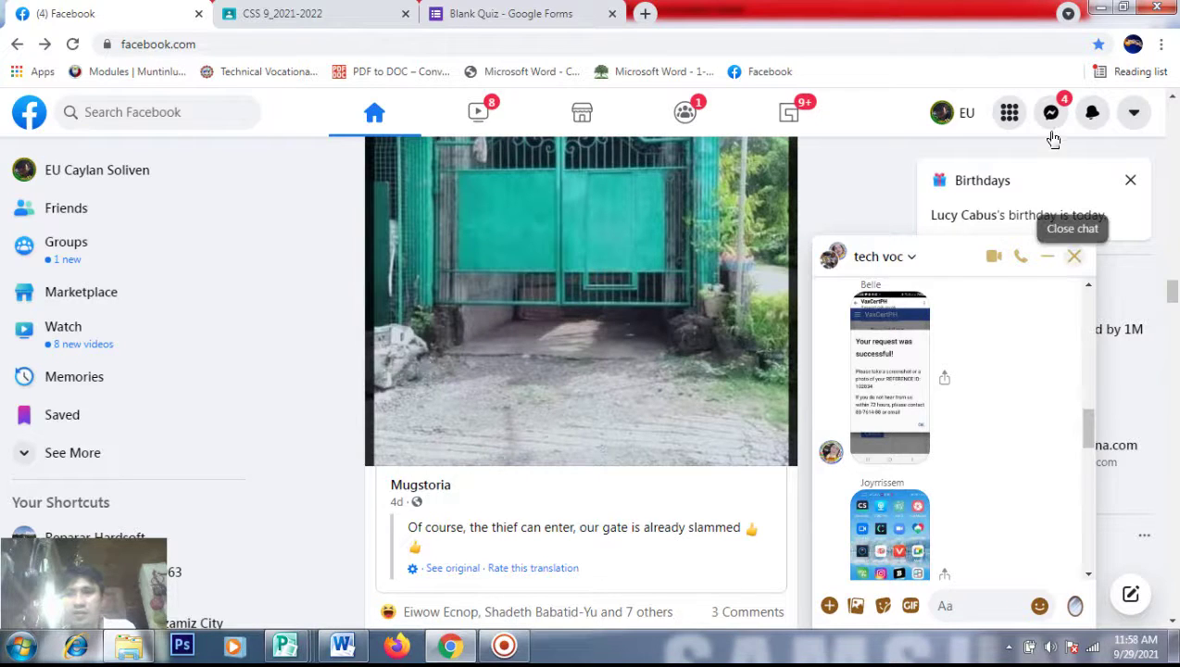
click(1050, 116)
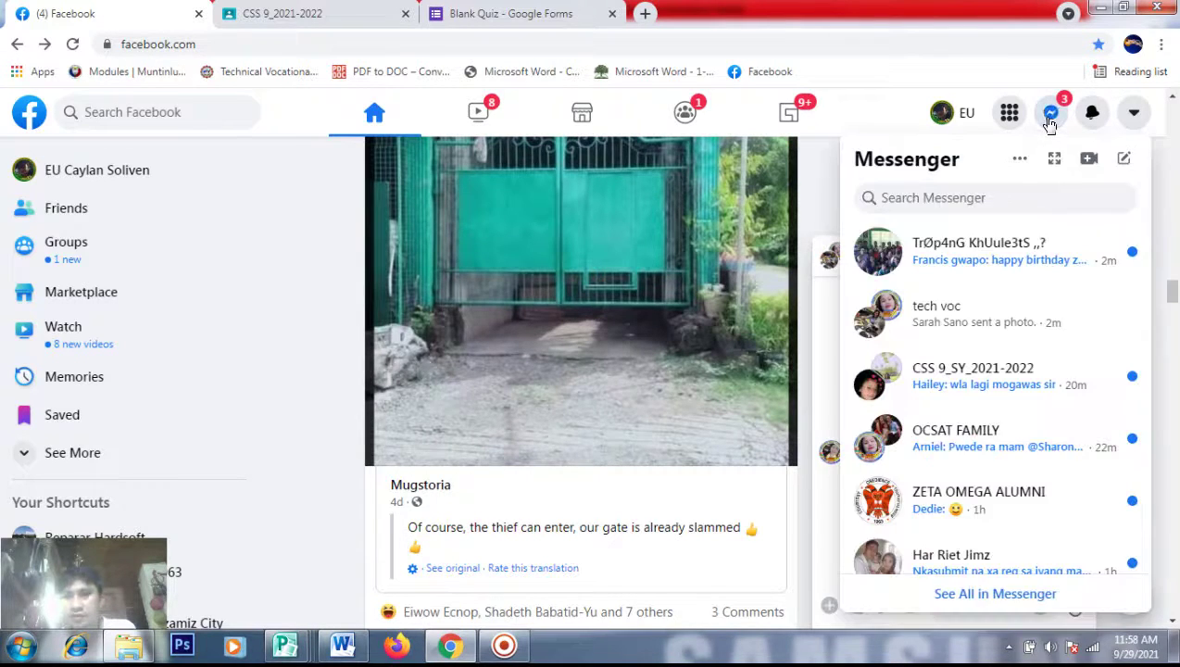
click(979, 385)
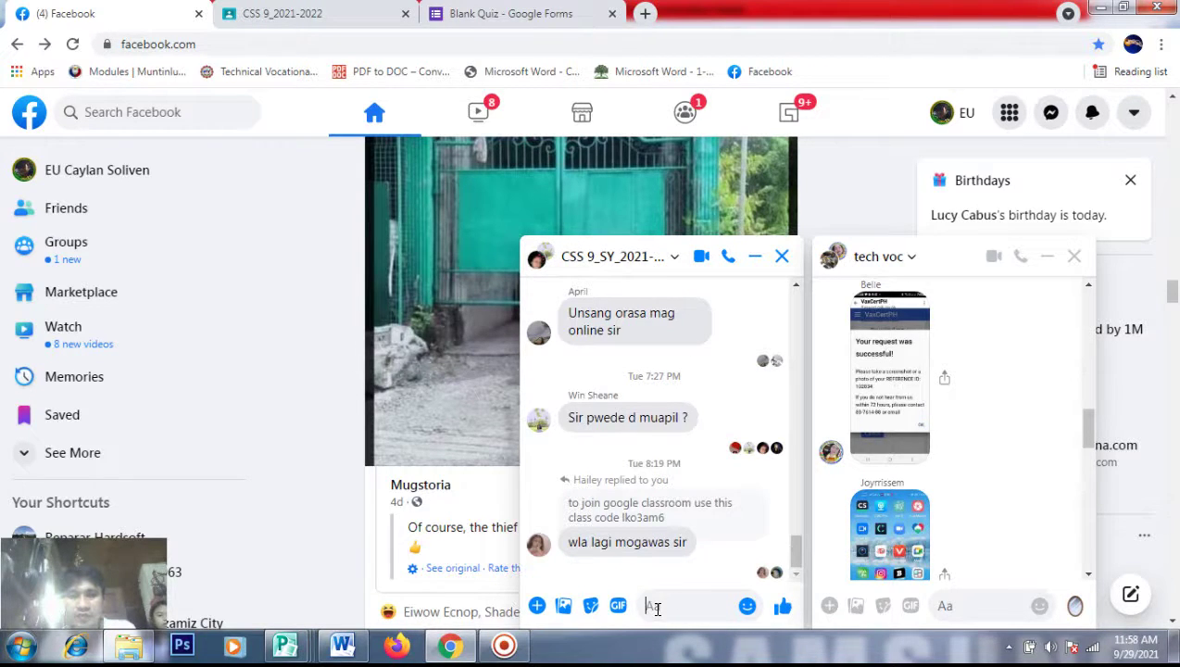
key(ctrl+v)
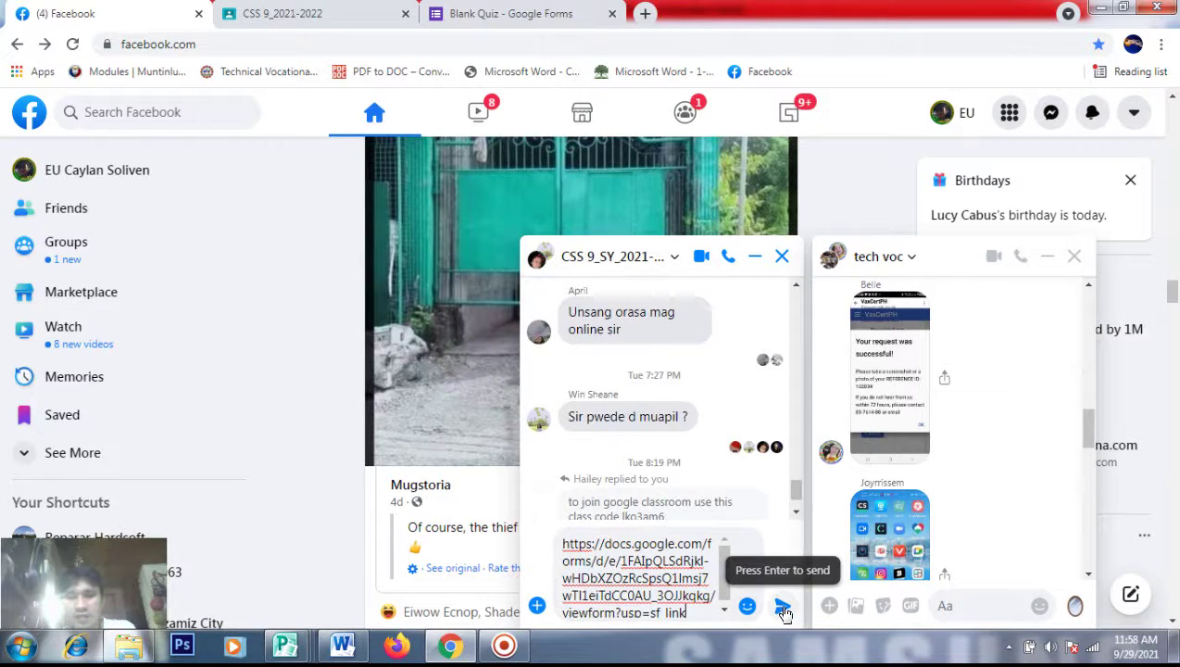
click(782, 607)
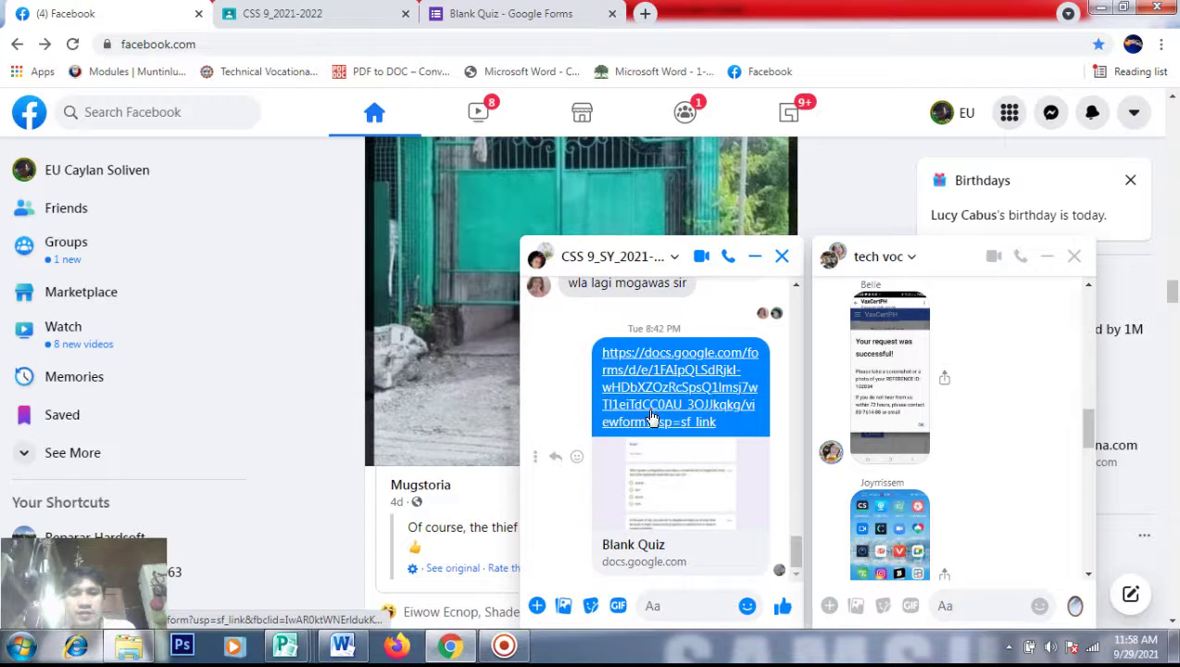
Send the message "this is your 1st assessment test" to the CSS 9_SY_2021-2022 group chat and check the posted quiz link
click(660, 606)
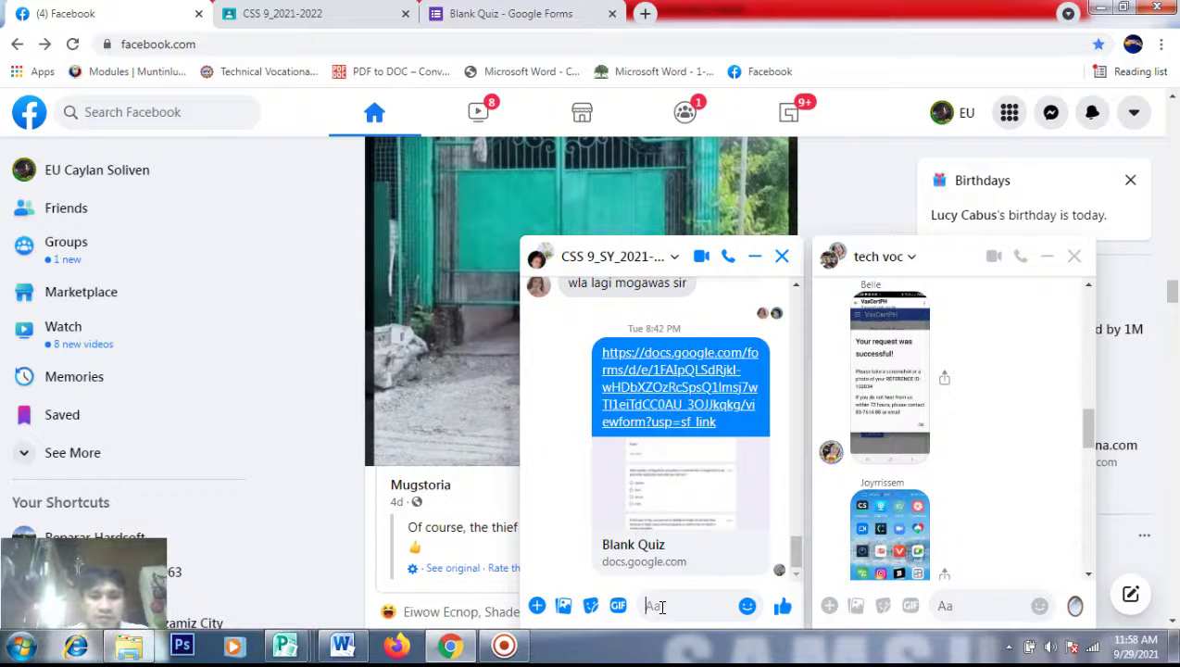
text(t)
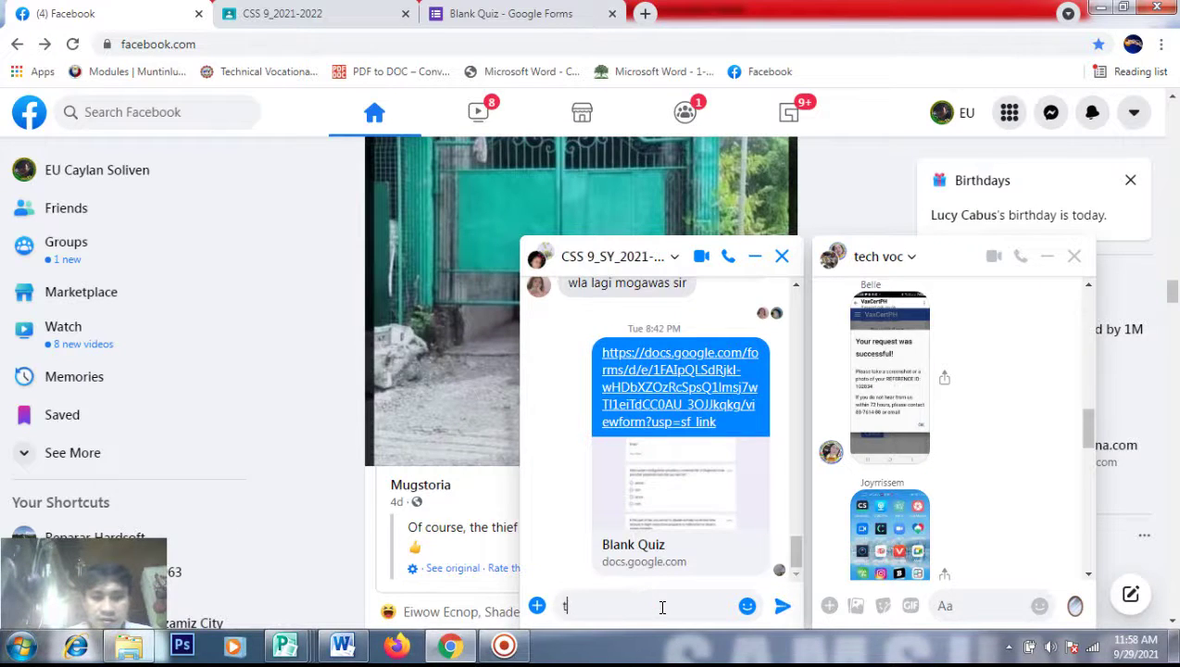
text(his)
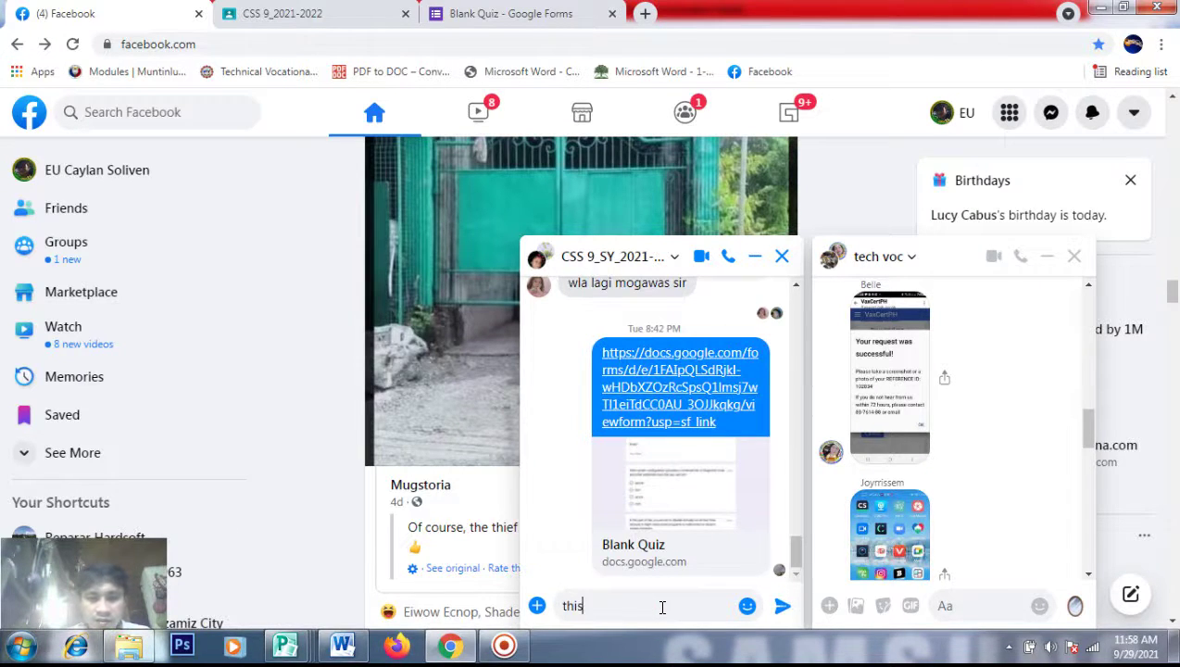
text( is)
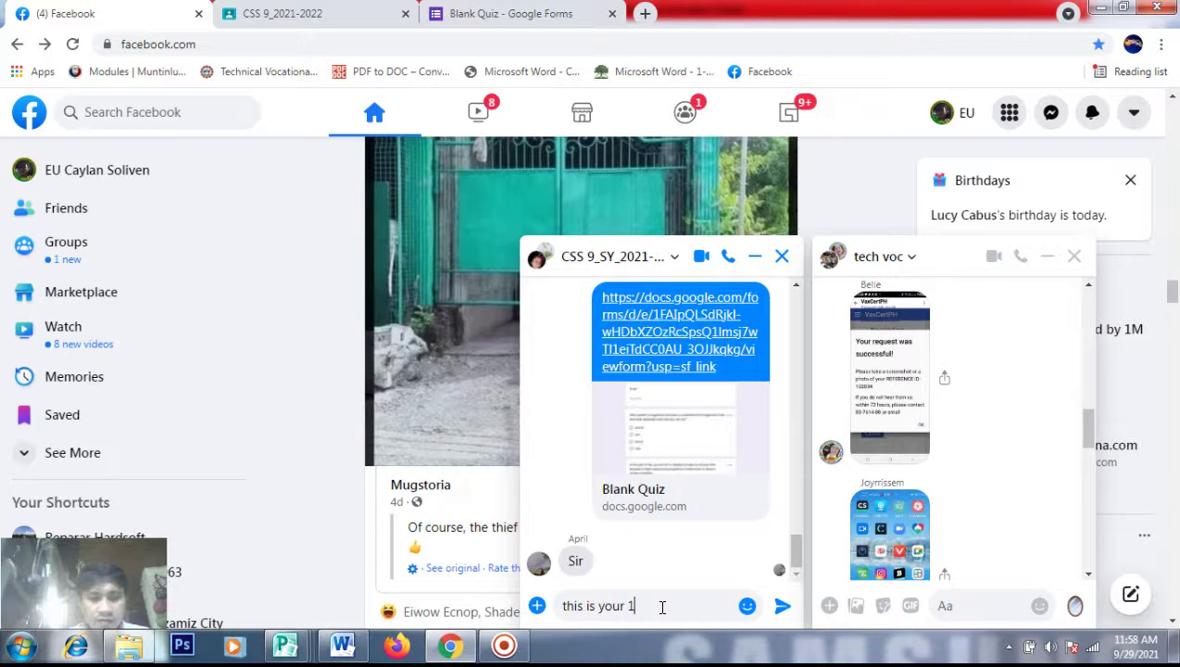
text(your 1st a)
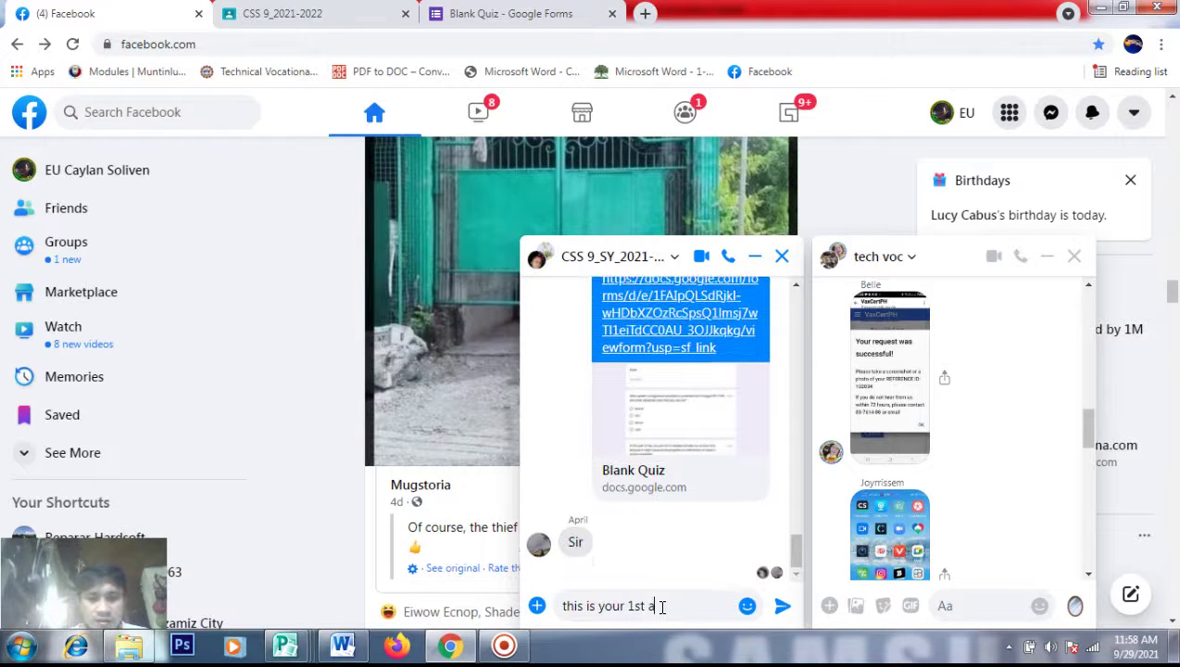
text(ssess)
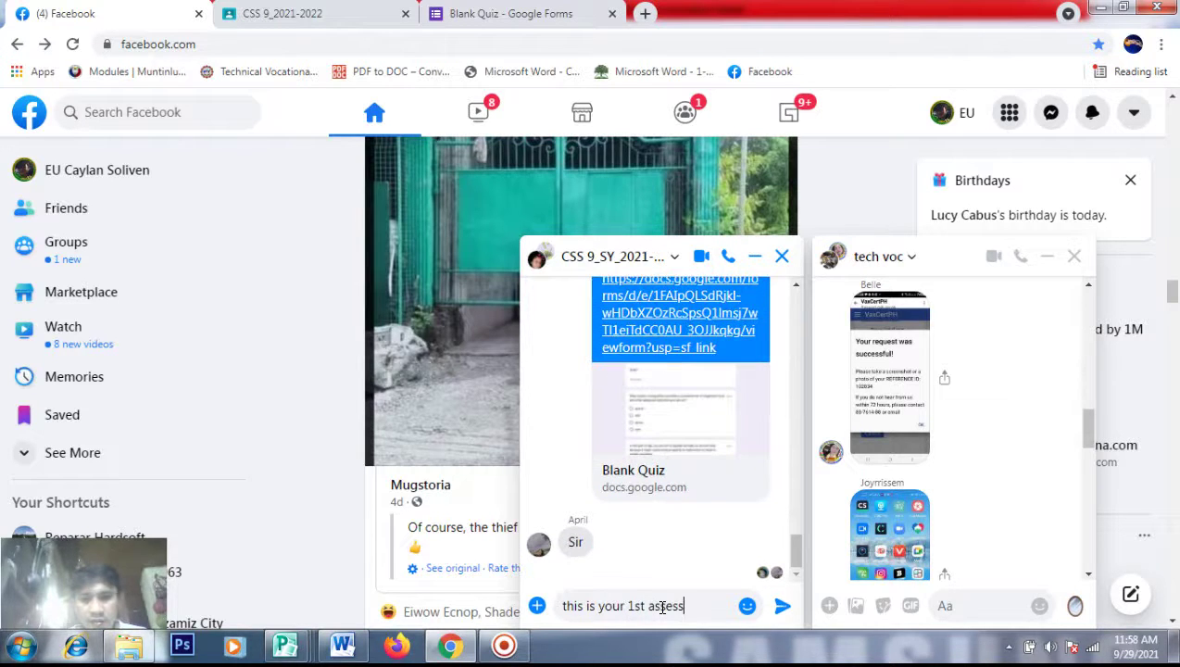
text(ment)
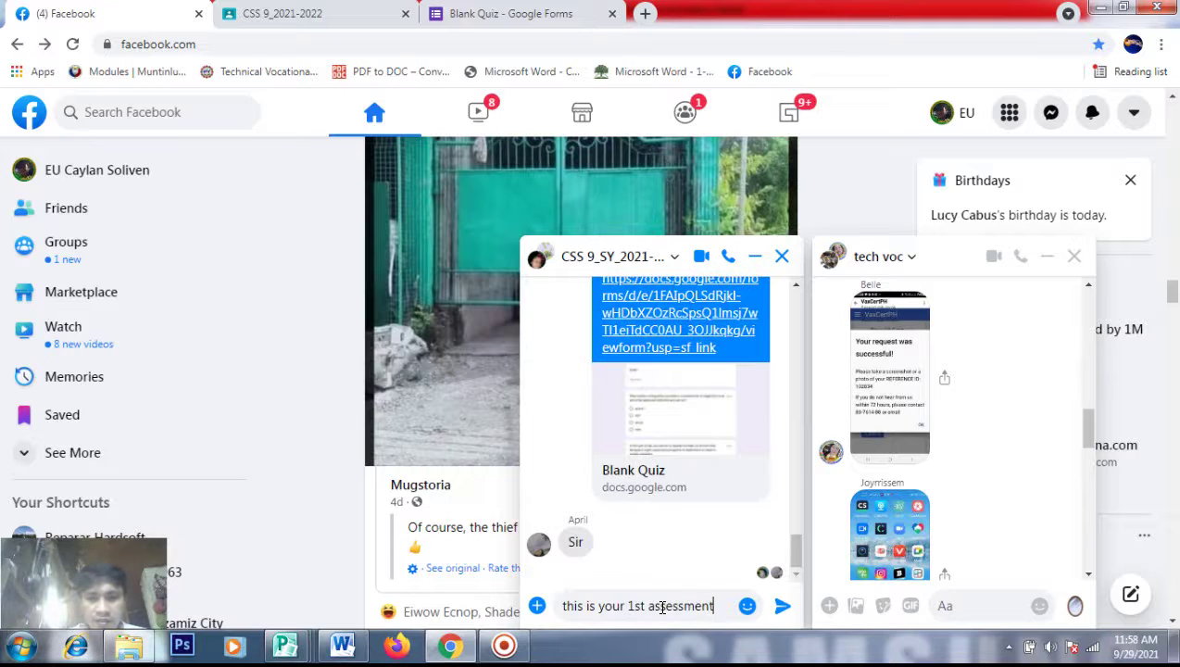
text( te)
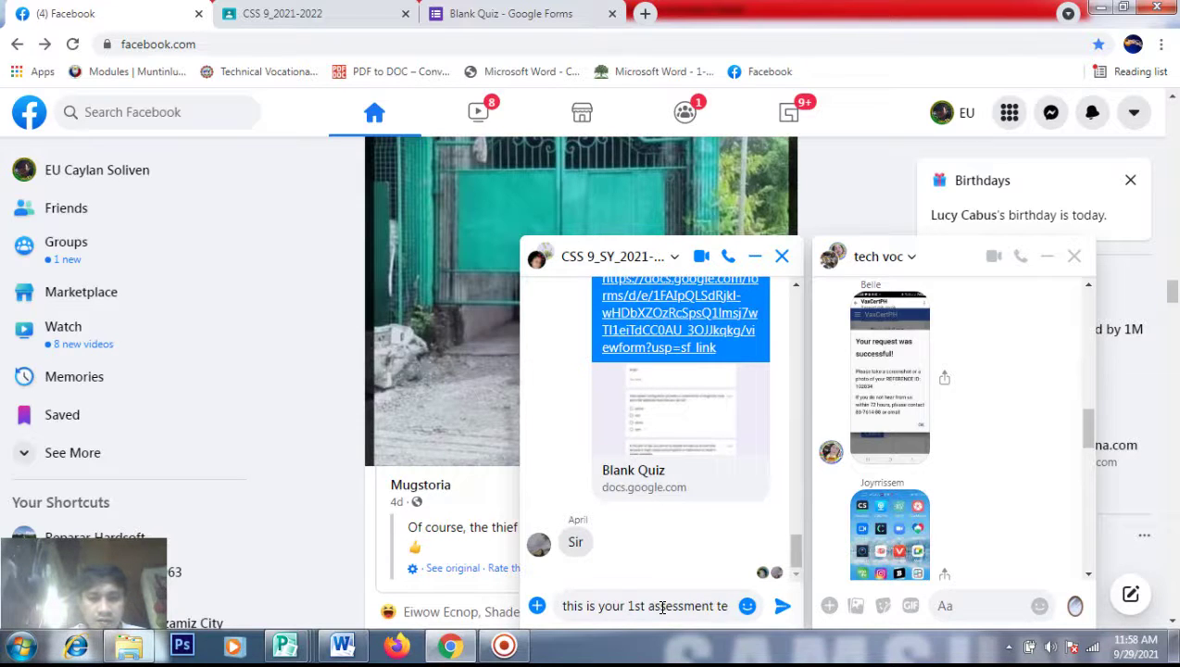
text(st)
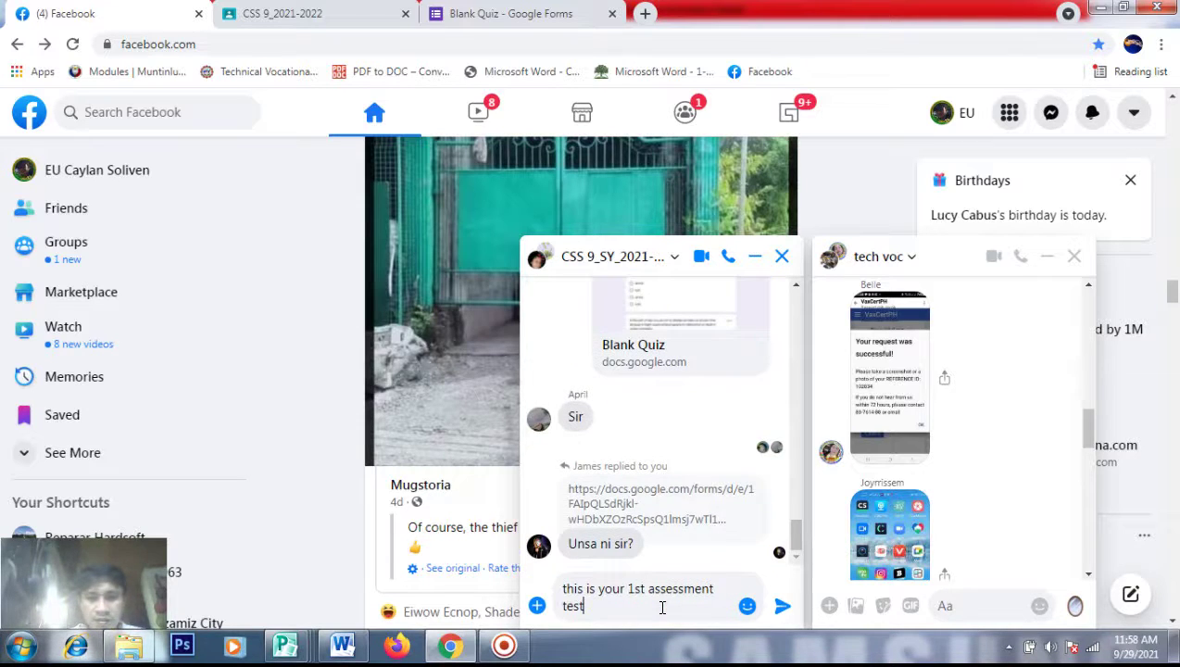
click(782, 611)
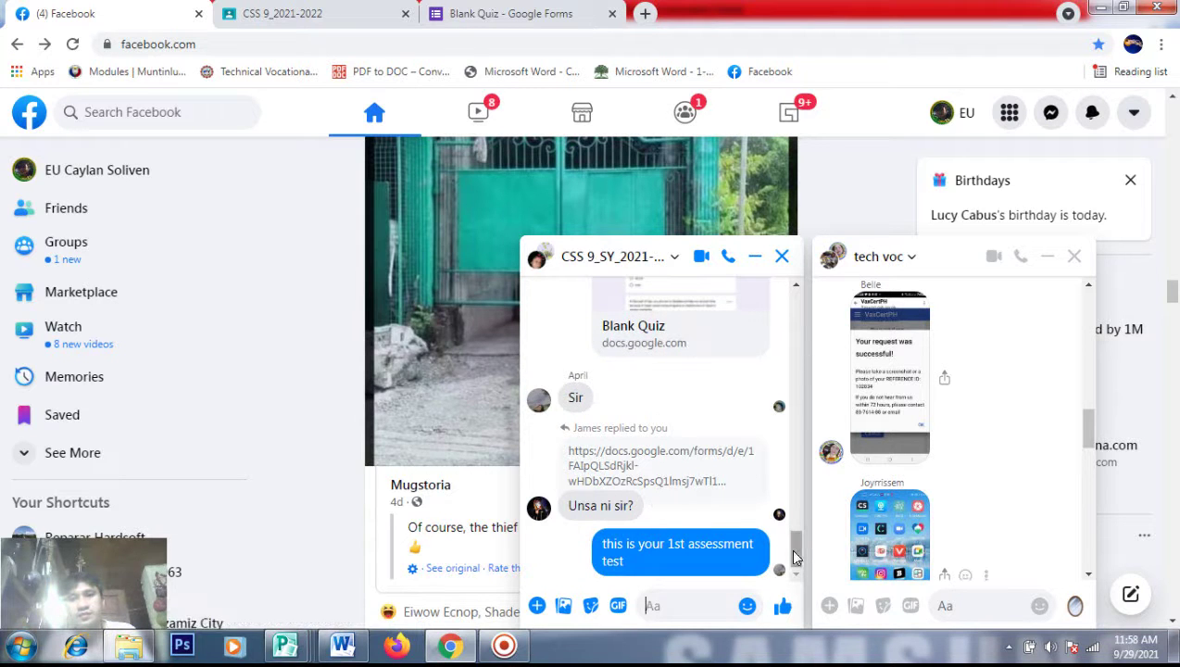
scroll(794, 556, up, 3)
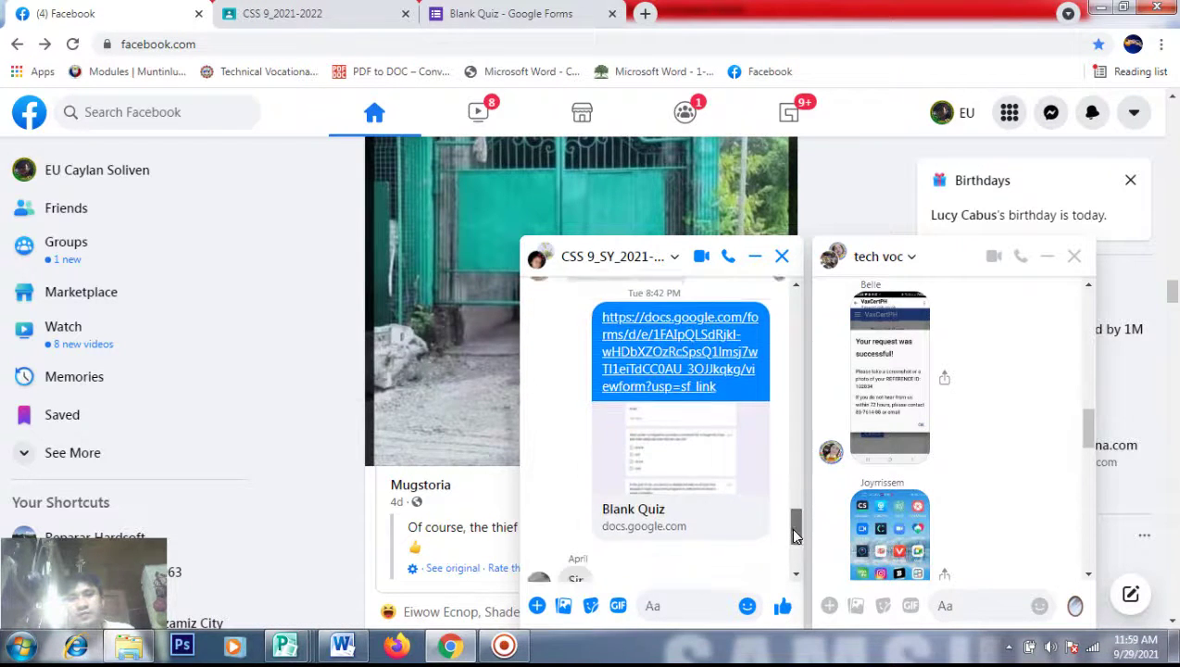
drag(797, 542, 797, 554)
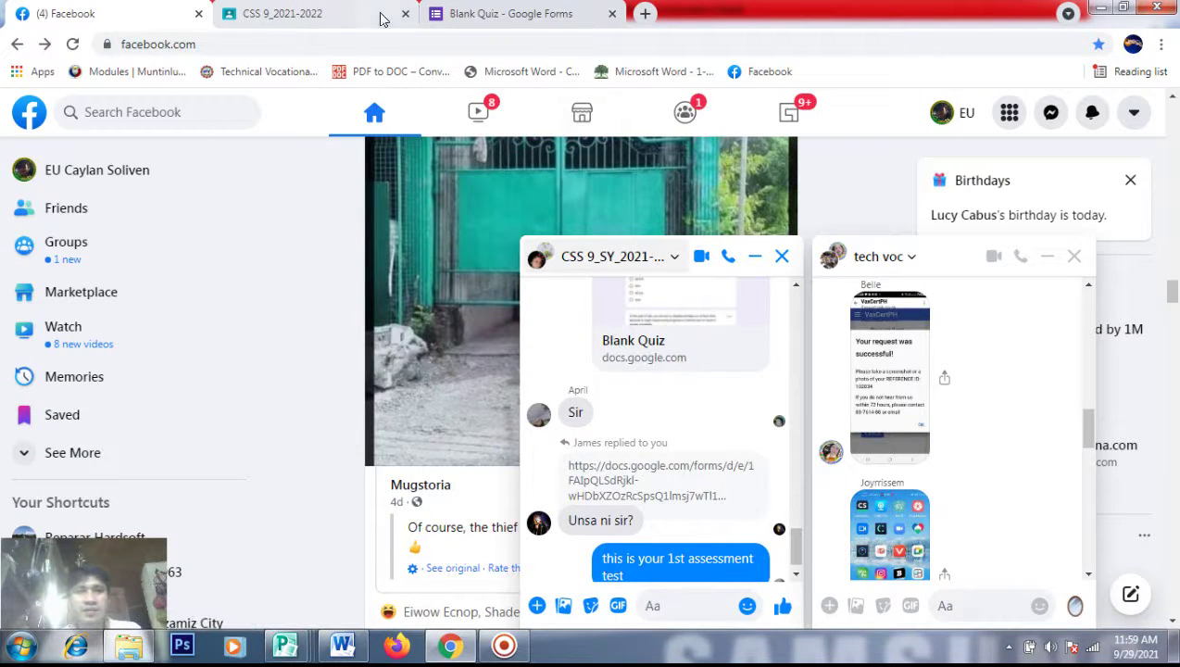
Switch to the Google Forms quiz, review its email sending options, then close the Send form dialog and dismiss the Facebook notifications
click(491, 13)
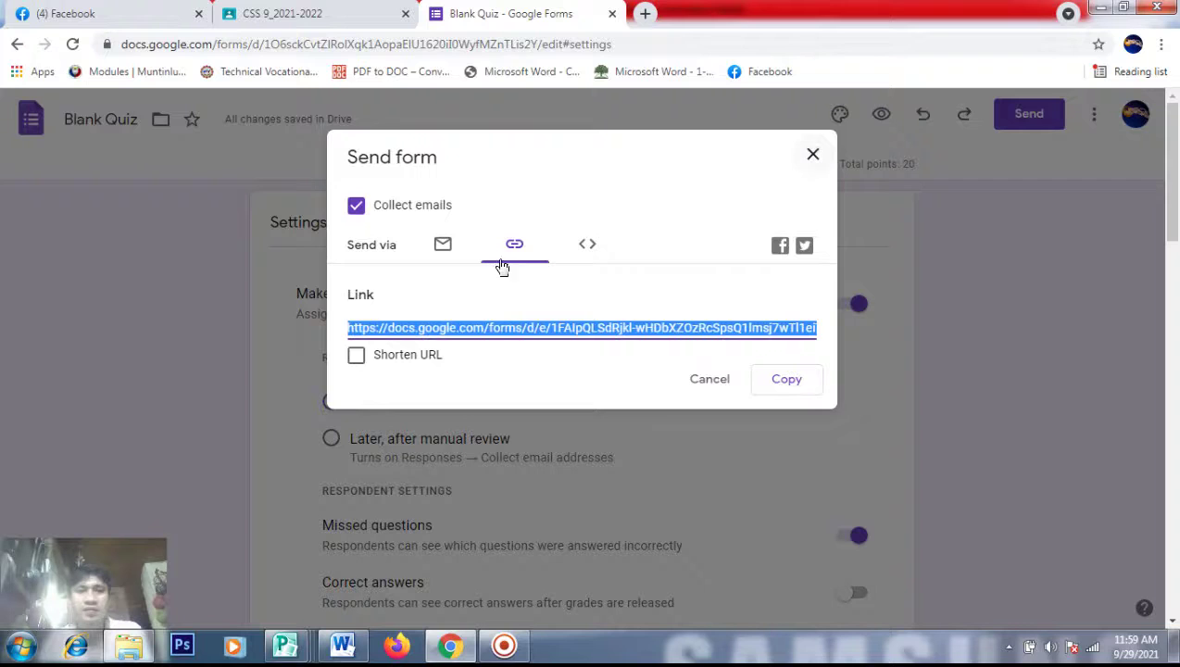
click(444, 248)
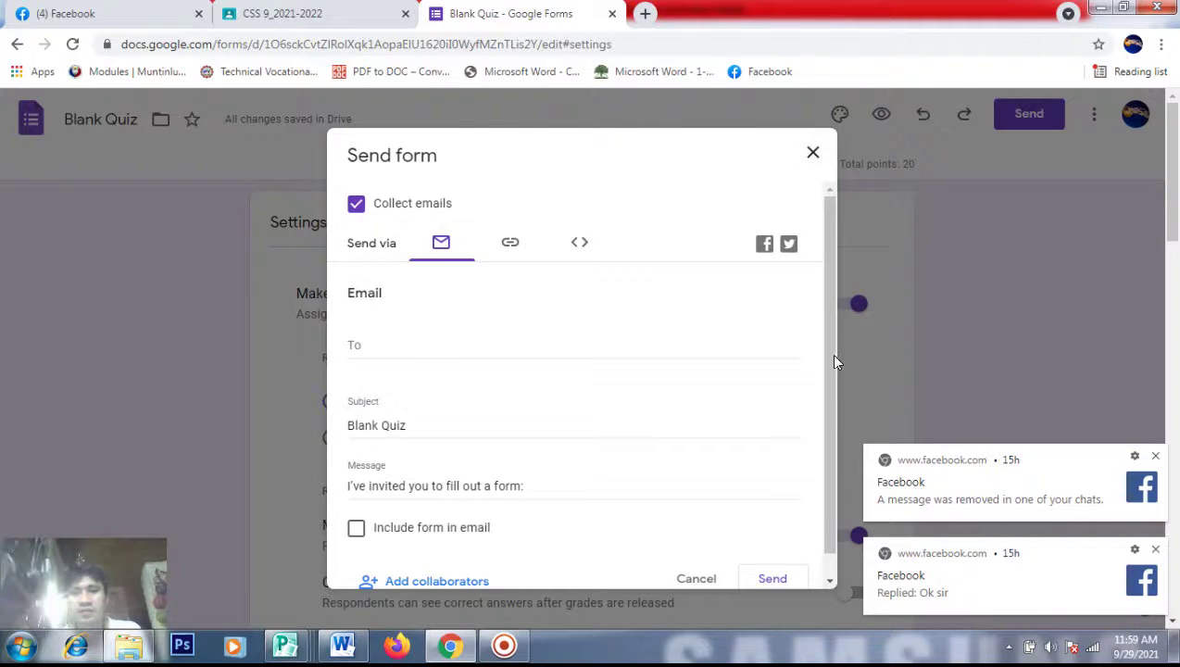
scroll(827, 355, down, 1)
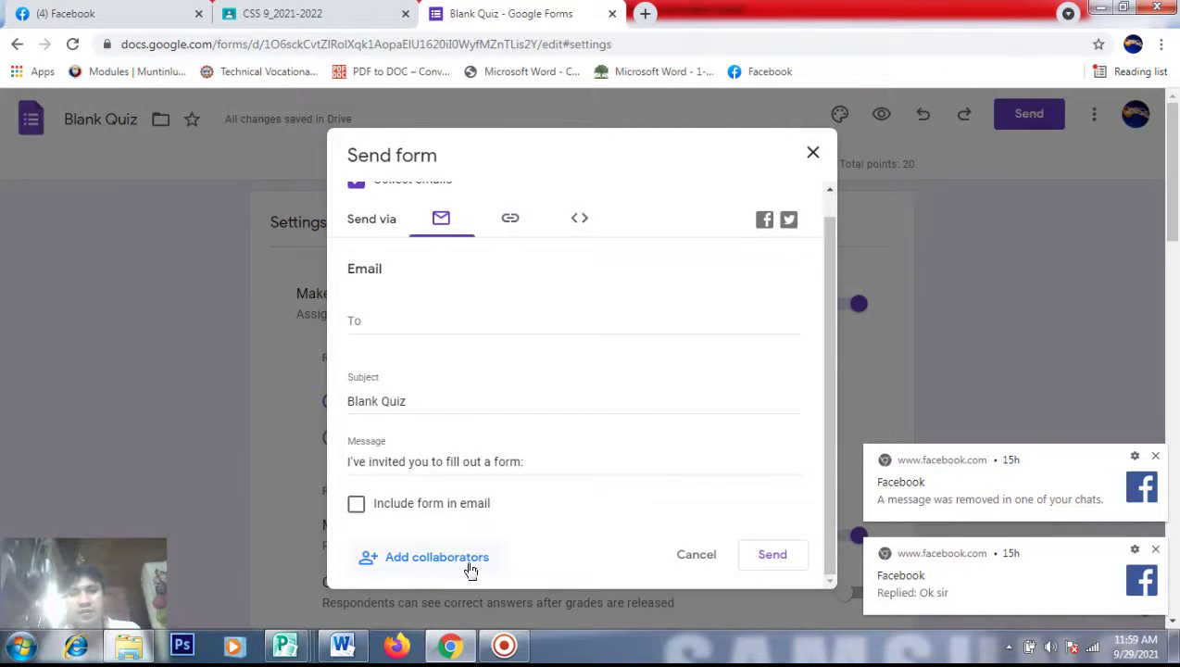
click(812, 154)
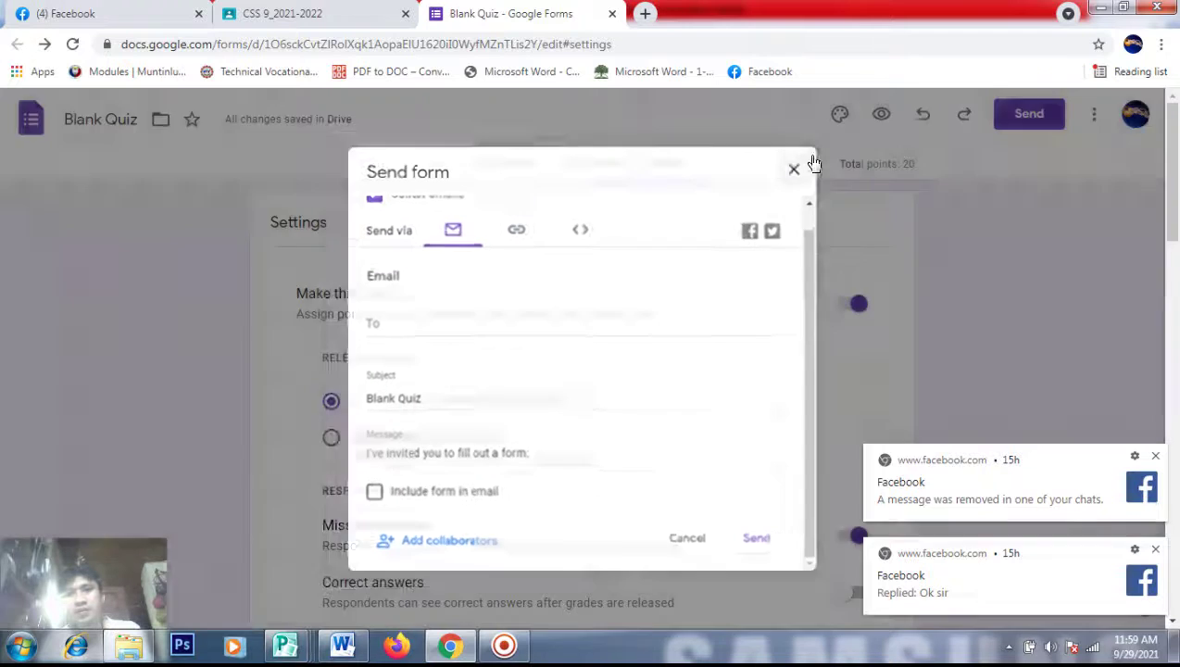
click(1155, 456)
click(1155, 551)
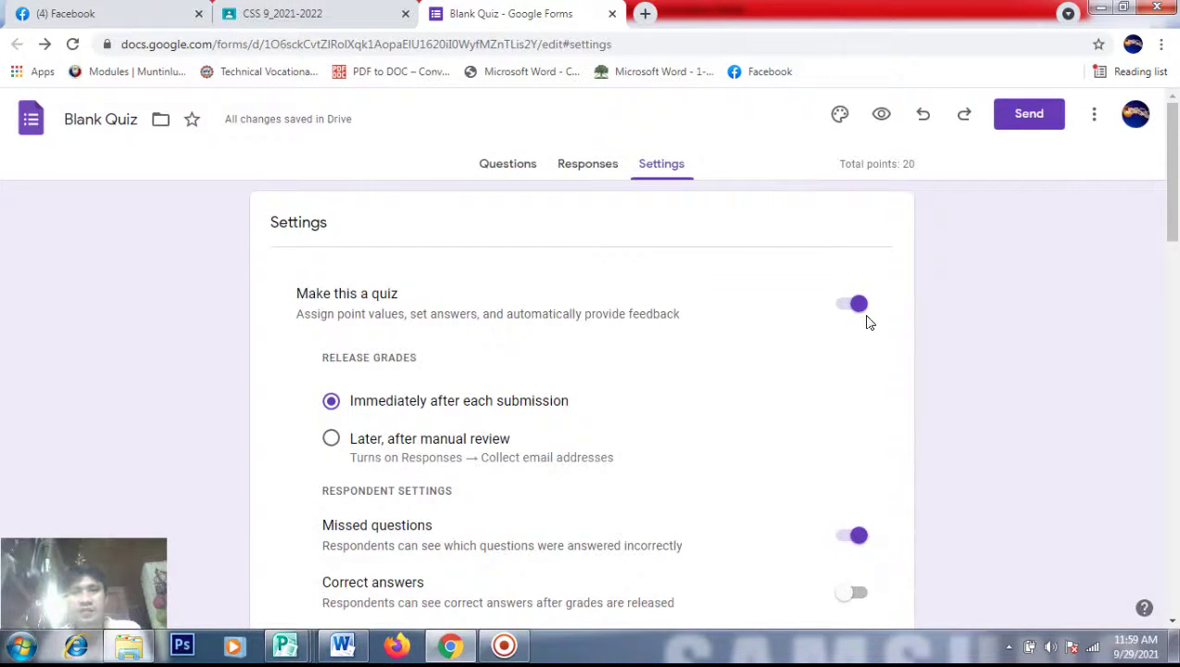
Switch to Google Classroom and open the Drive folder of the CSS 9_2021-2022 class from its classwork
click(294, 14)
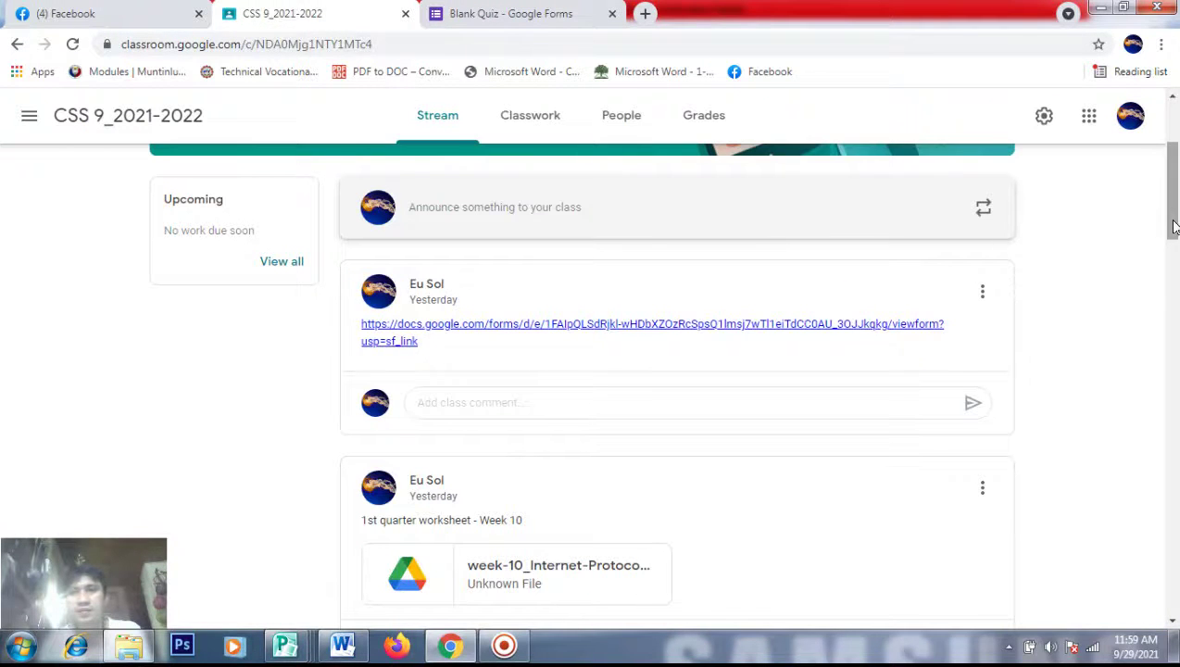
scroll(1169, 160, up, 3)
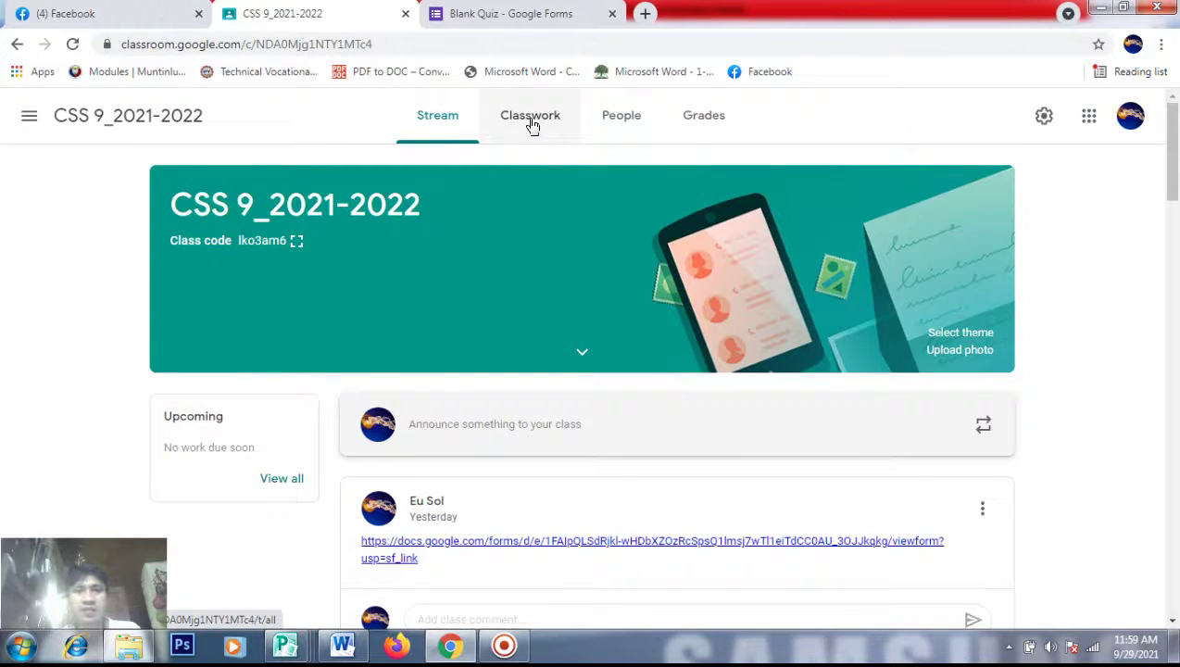
click(533, 125)
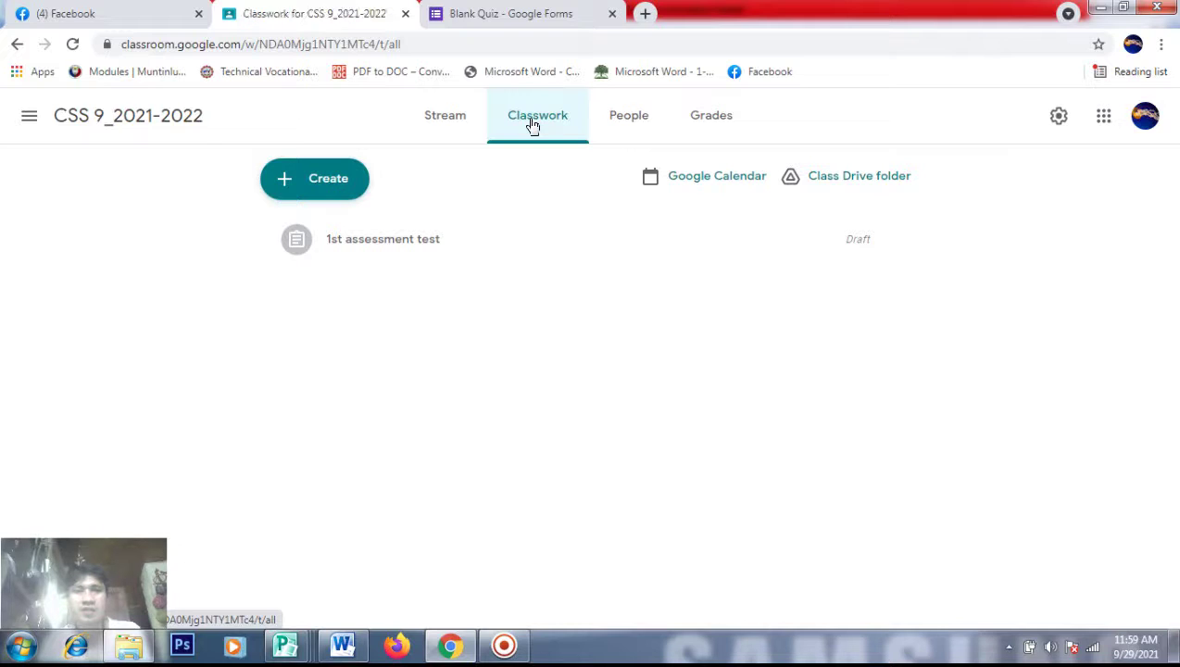
click(847, 190)
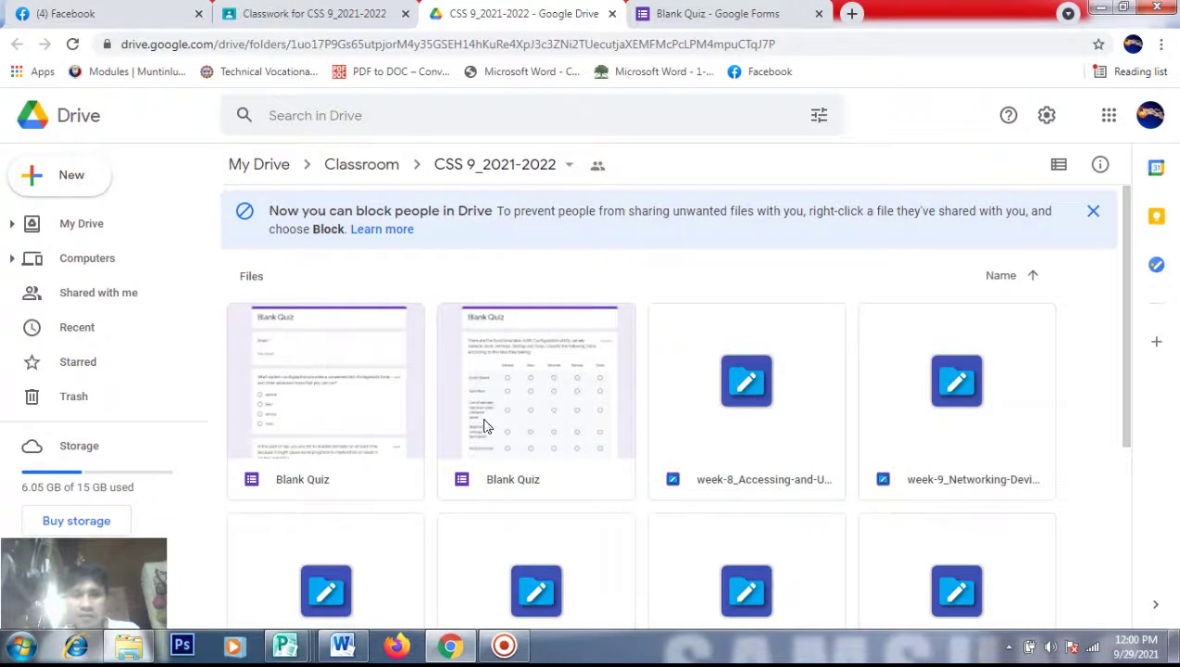
Open the Blank Quiz file whose preview shows the grid question, inspect that multiple choice grid, and close the form
double_click(508, 460)
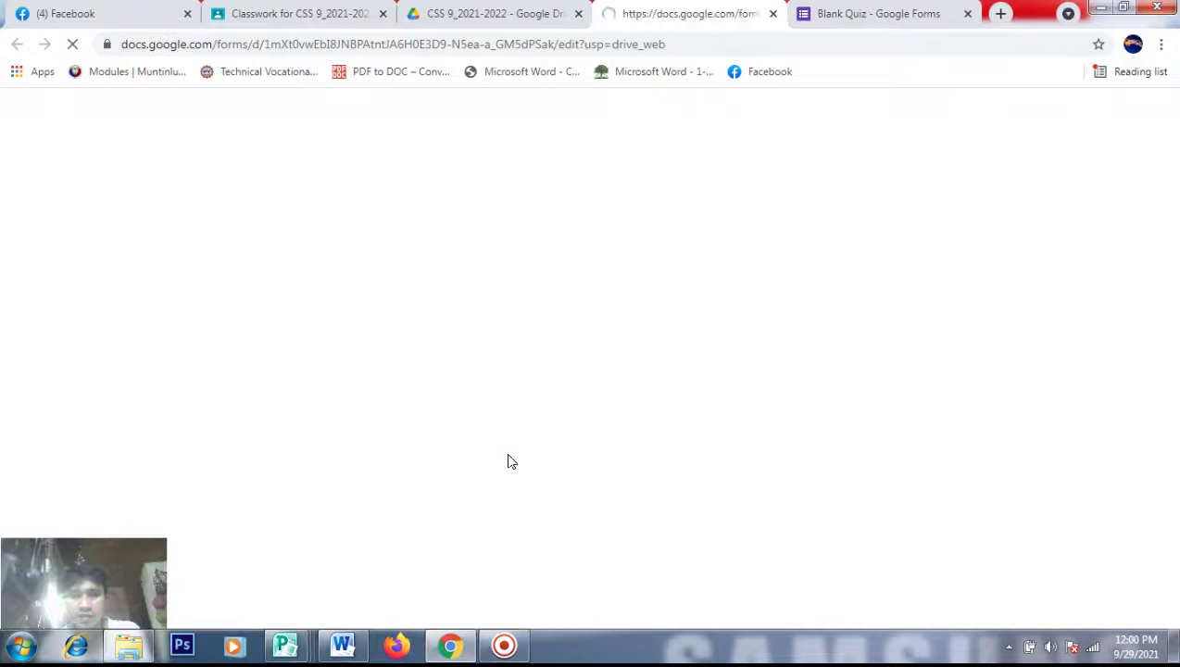
scroll(697, 303, down, 3)
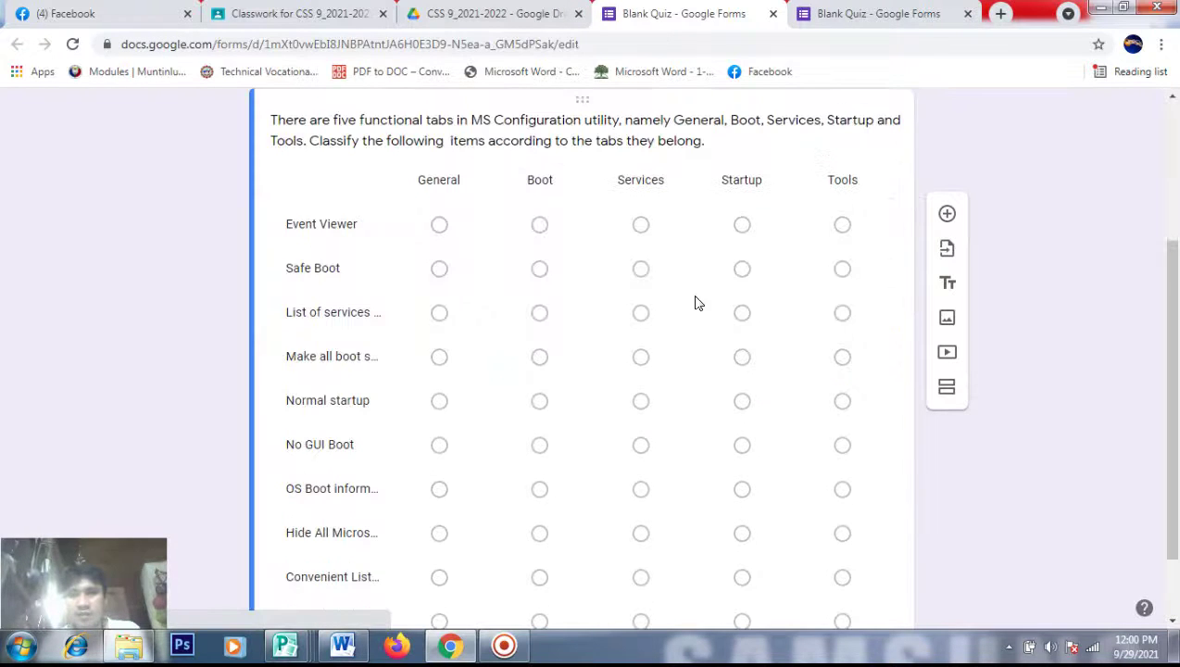
click(856, 137)
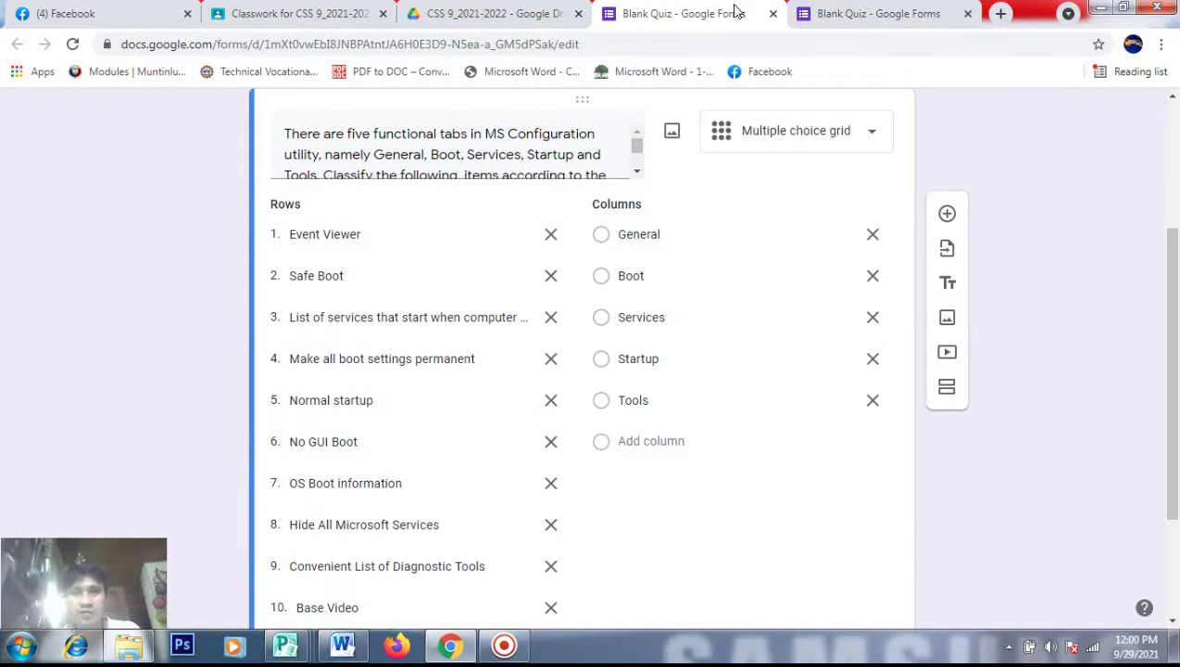
click(773, 14)
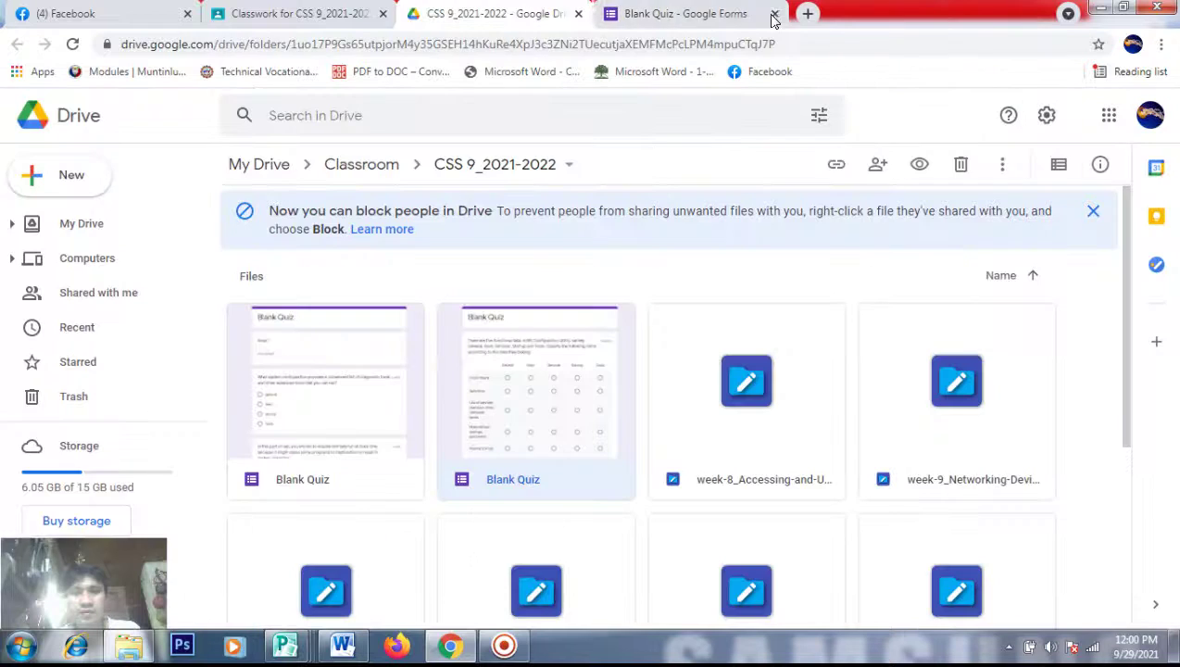
Open the other Blank Quiz file, which collects emails, and review its questions through to the MS Configuration checkbox grid
click(269, 381)
double_click(268, 381)
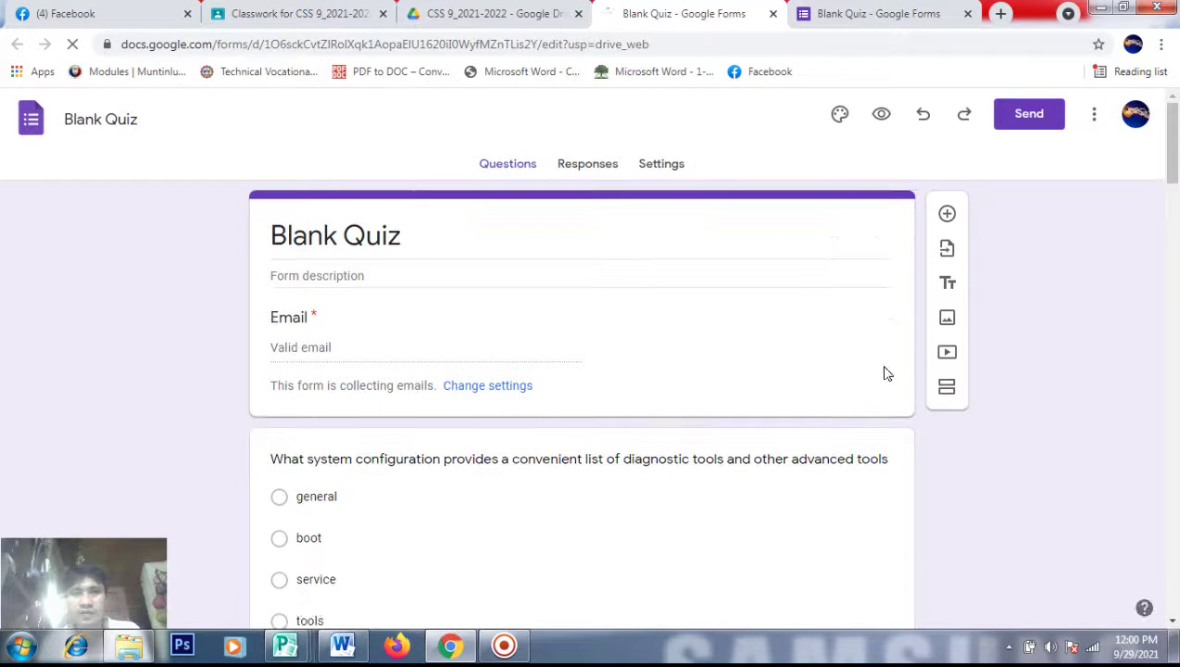
drag(1172, 168, 1172, 409)
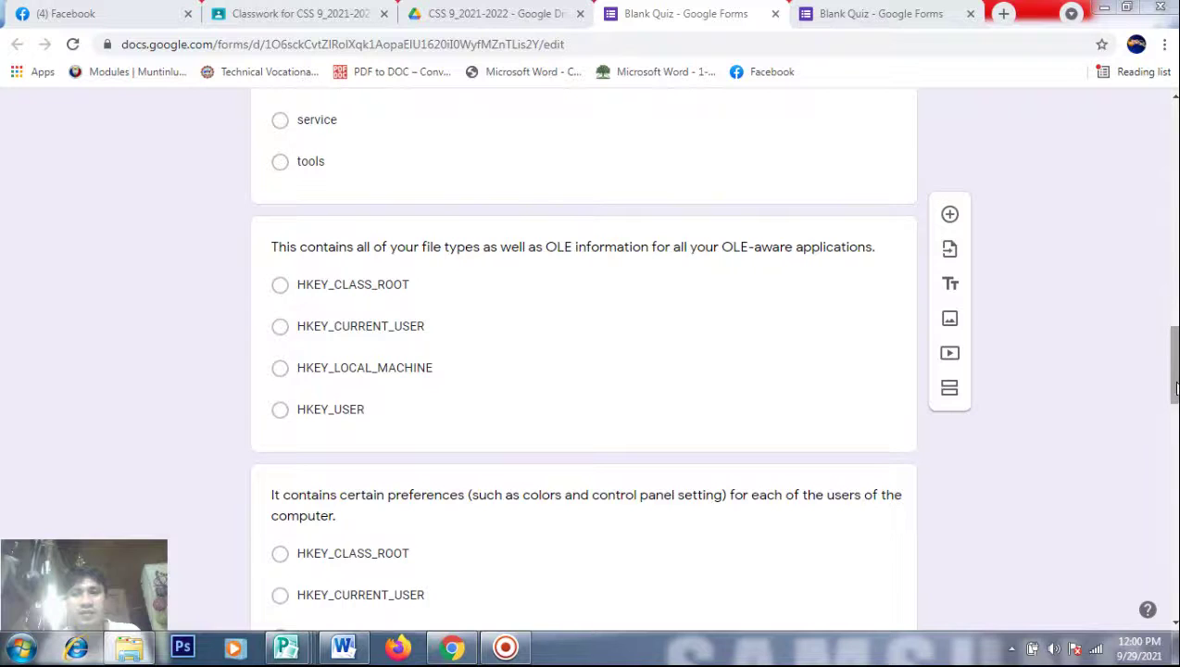
drag(1173, 414, 1175, 575)
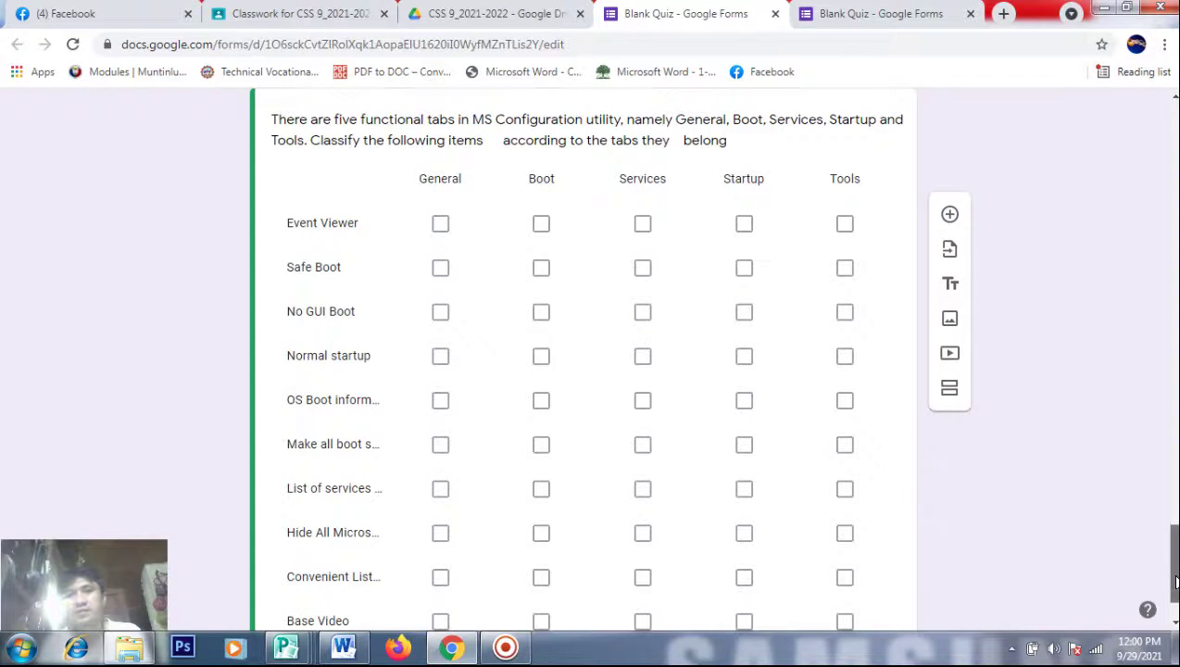
scroll(1175, 574, up, 1)
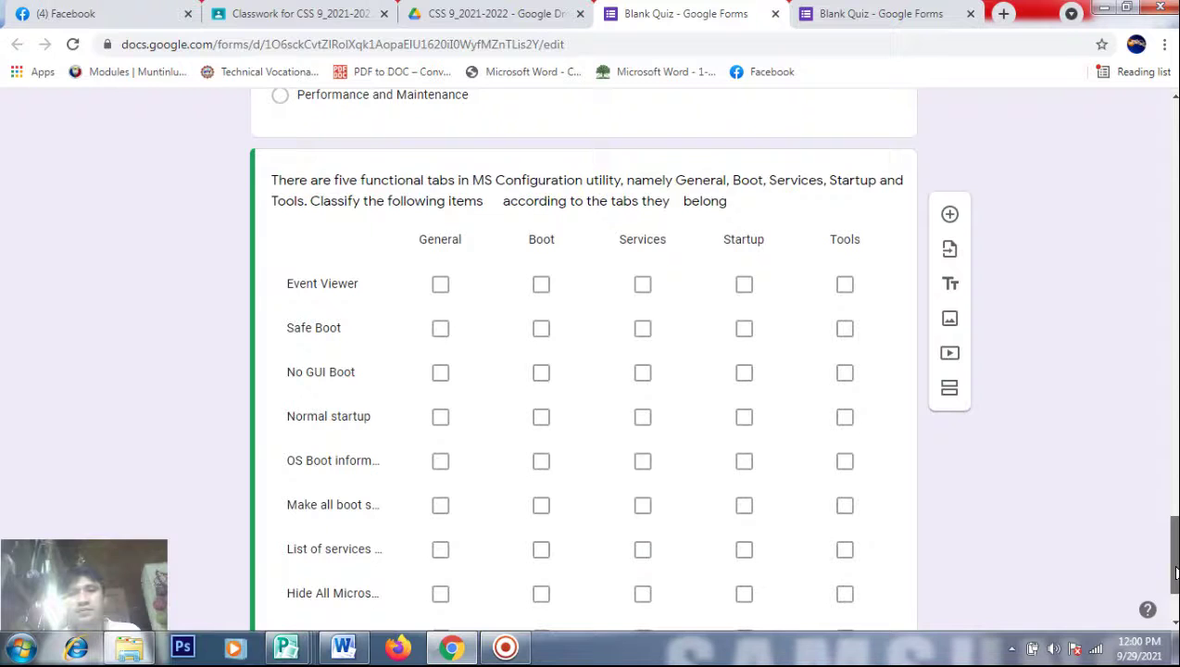
drag(1174, 574, 1174, 390)
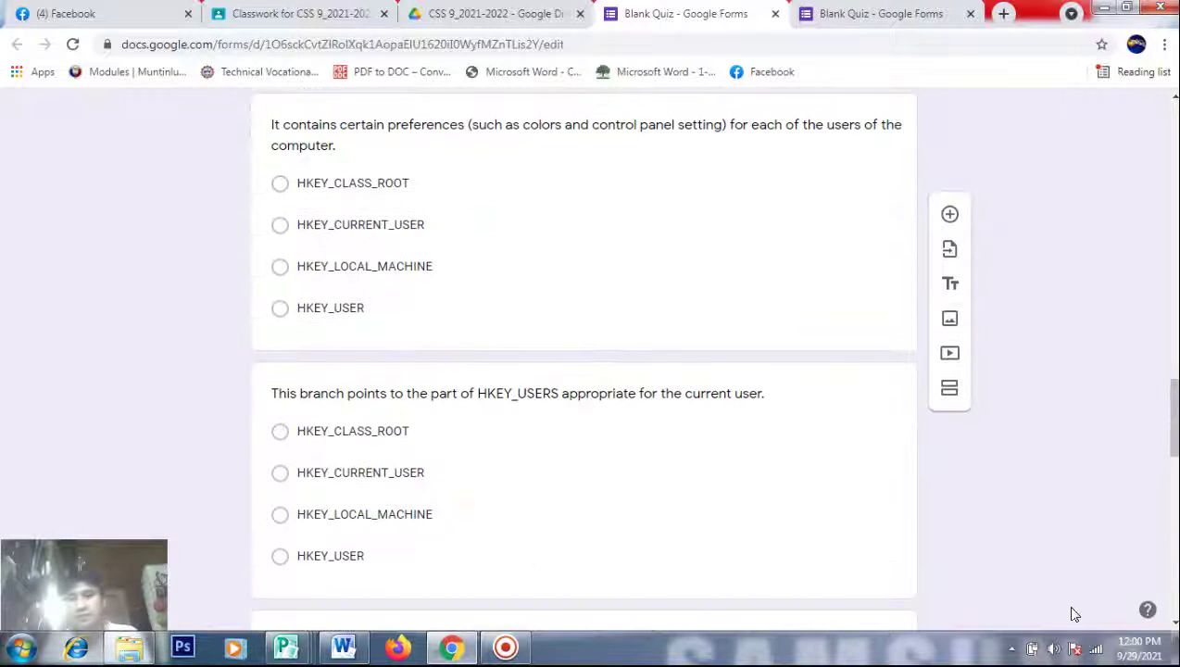